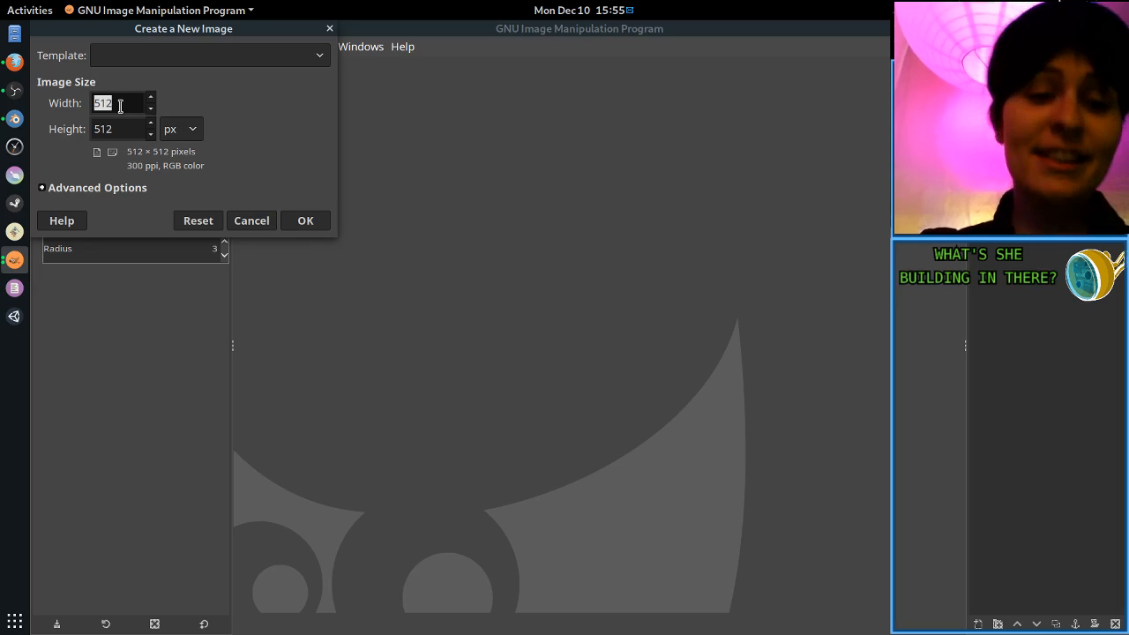
# Create a new blank image 16 px wide and 16 px high.
pyautogui.write('16')
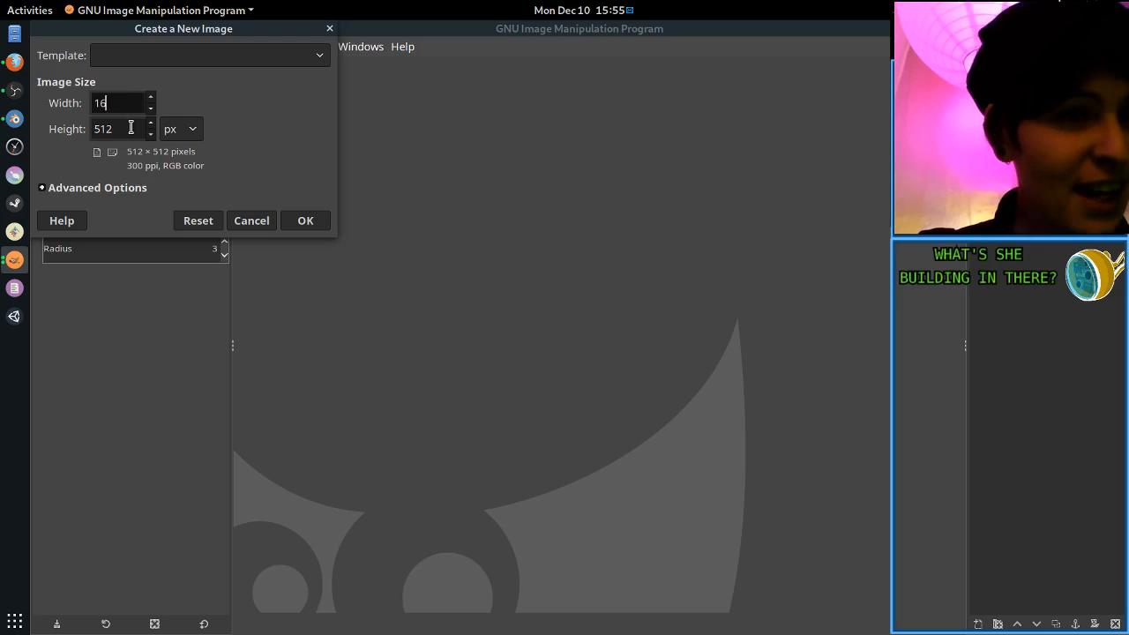
pyautogui.press('Tab')
pyautogui.write('16')
pyautogui.click(319, 225)
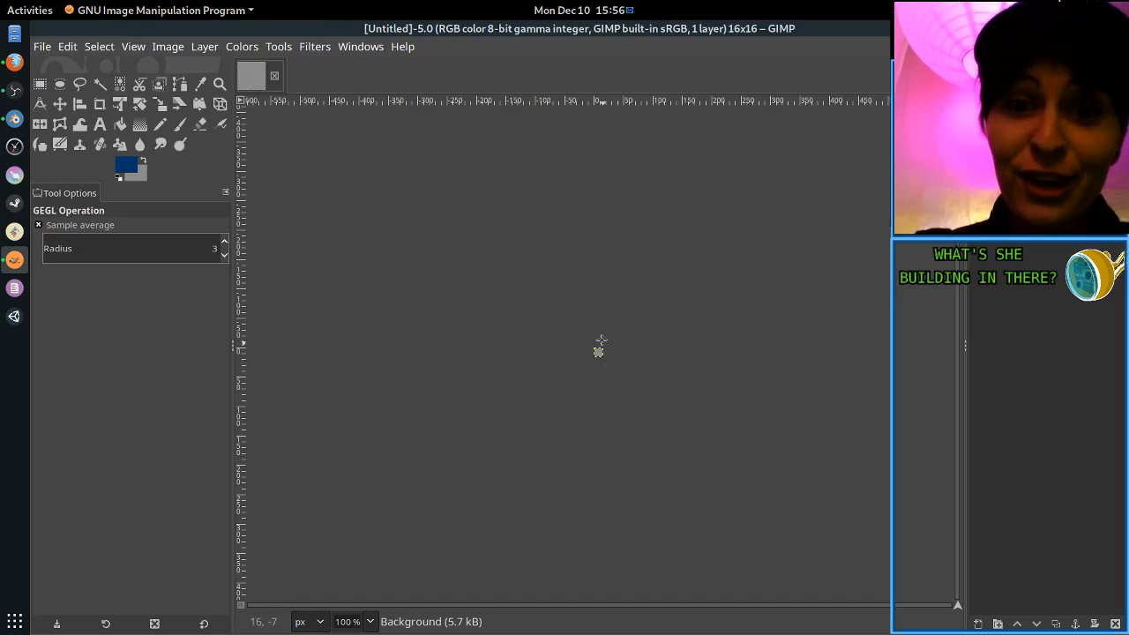
pyautogui.keyDown('ctrl'); pyautogui.scroll(3, 601, 340); pyautogui.keyUp('ctrl')
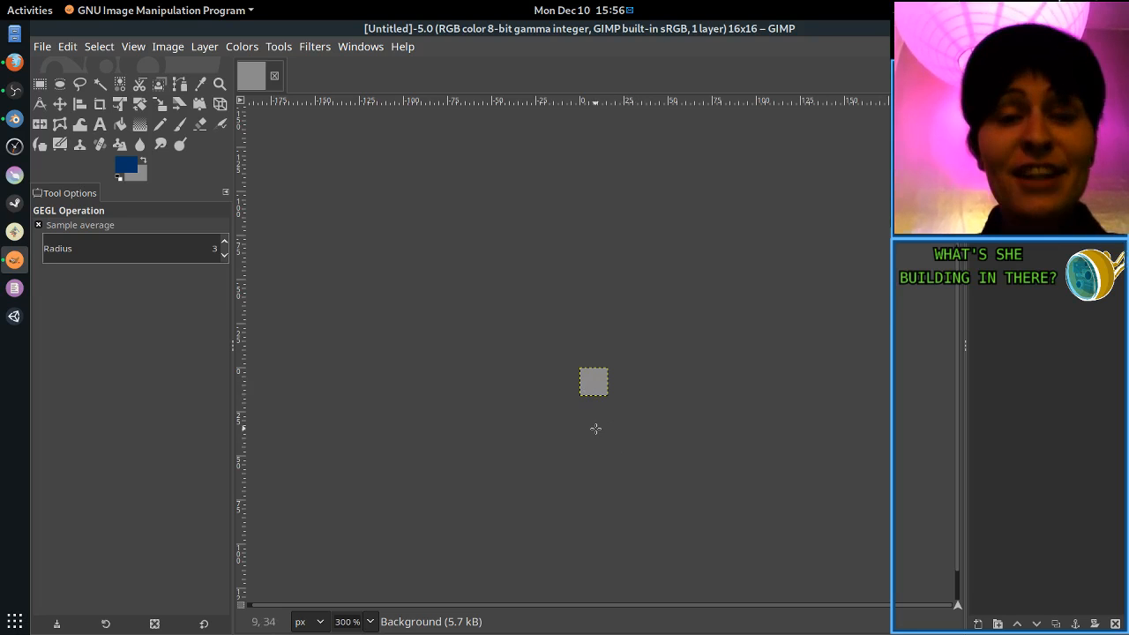
pyautogui.keyDown('ctrl'); pyautogui.scroll(5, 595, 405); pyautogui.keyUp('ctrl')
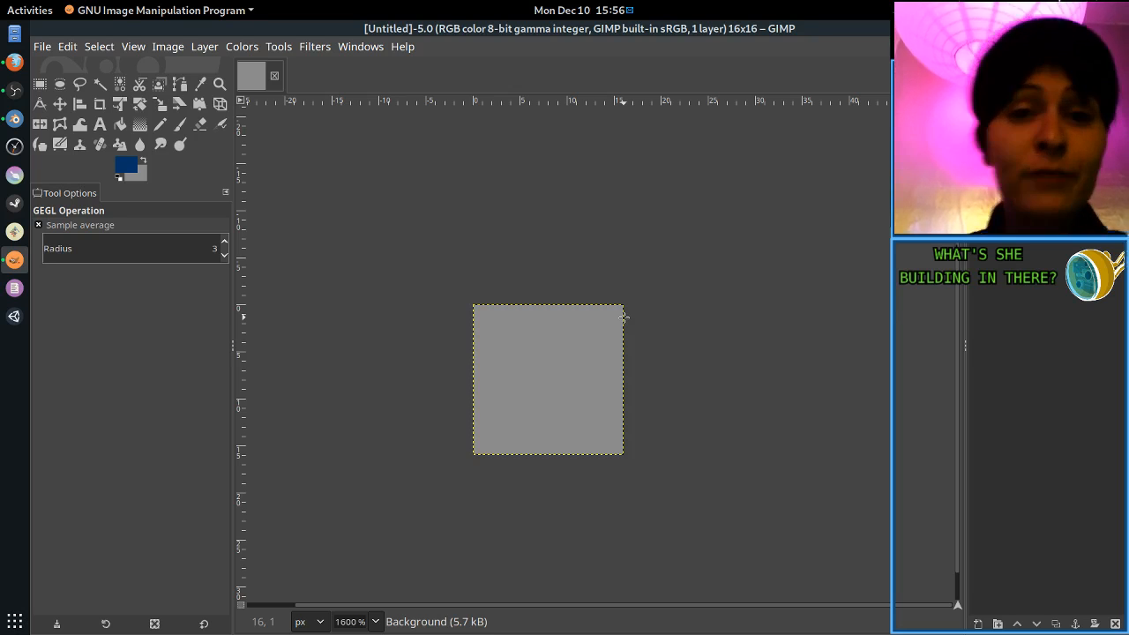
pyautogui.keyDown('ctrl'); pyautogui.scroll(1, 575, 401); pyautogui.keyUp('ctrl')
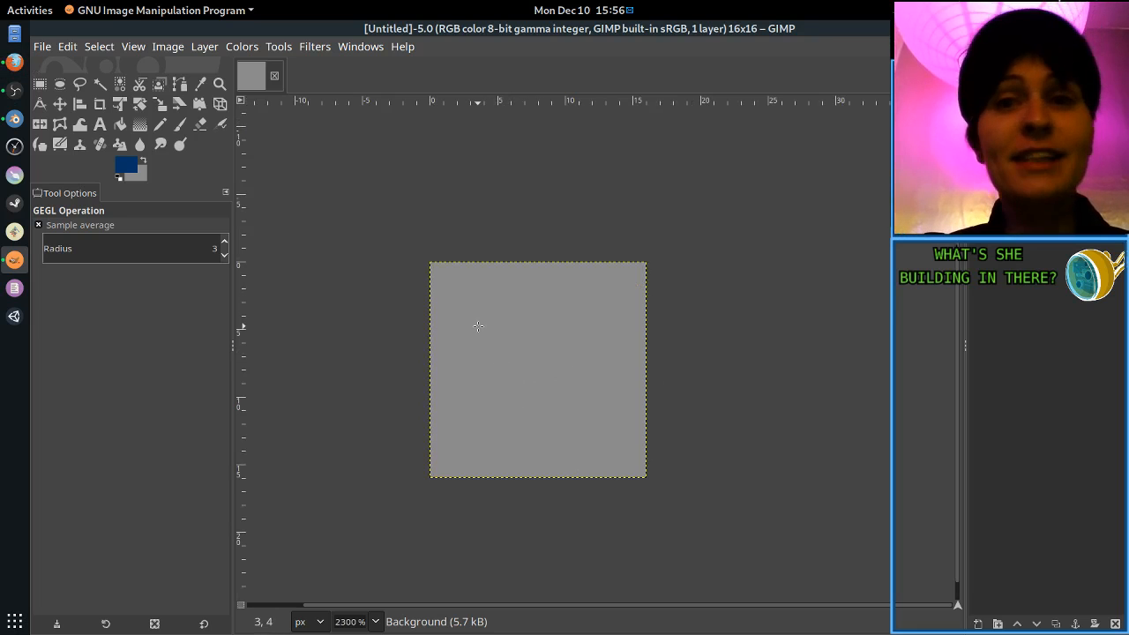
# Create another 16 × 16 px image with the same settings and close the first one.
pyautogui.click(42, 46)
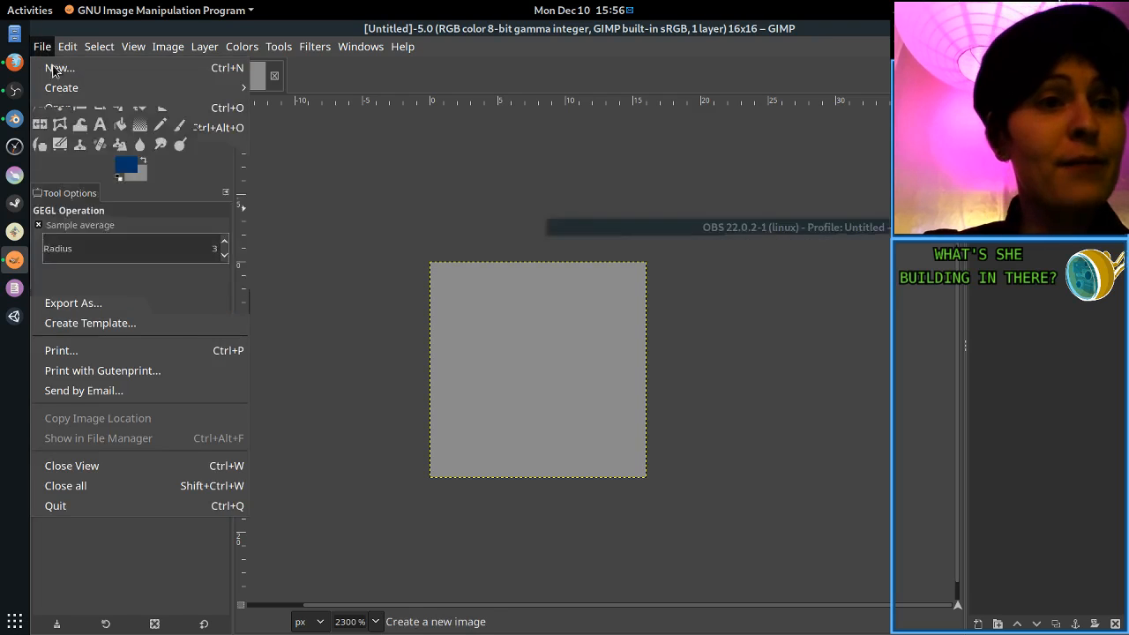
pyautogui.click(55, 68)
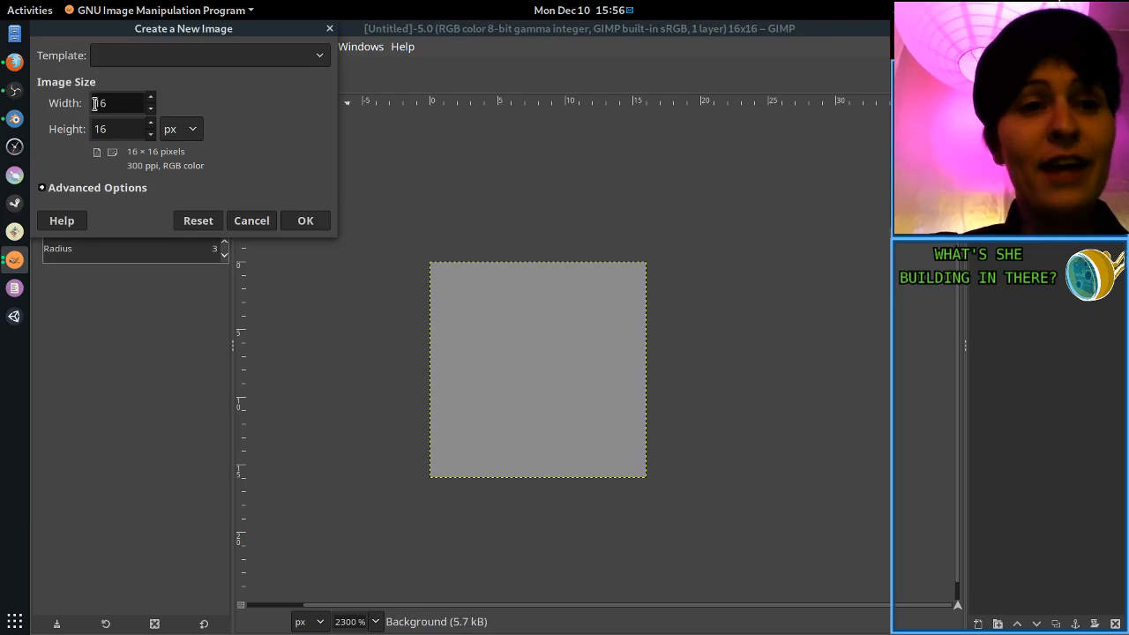
pyautogui.click(300, 220)
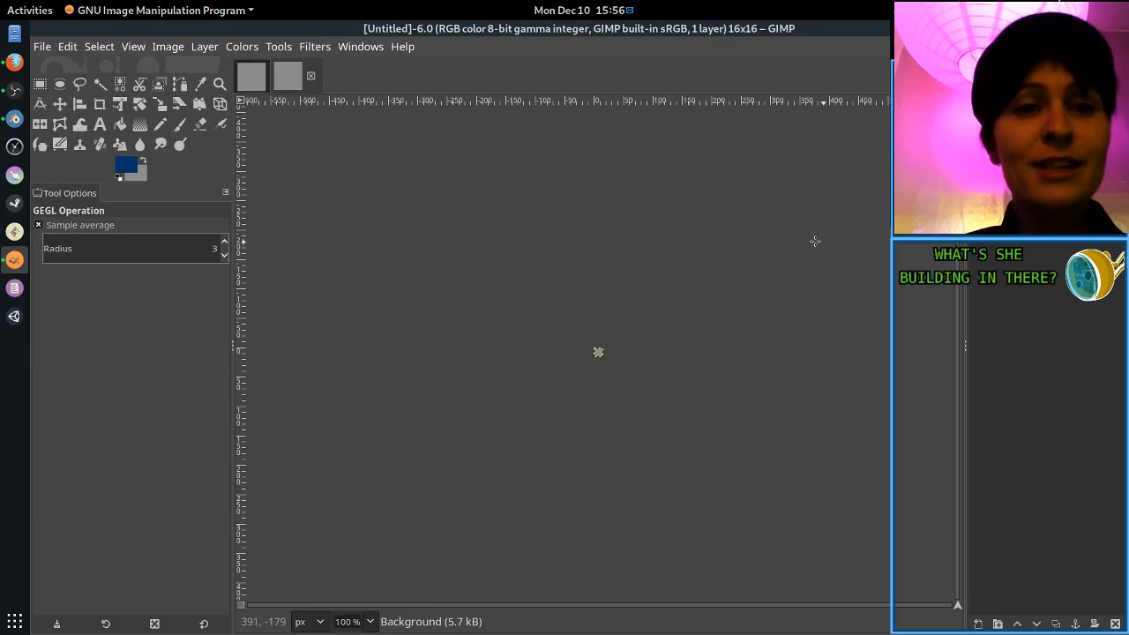
pyautogui.click(252, 76)
pyautogui.click(274, 78)
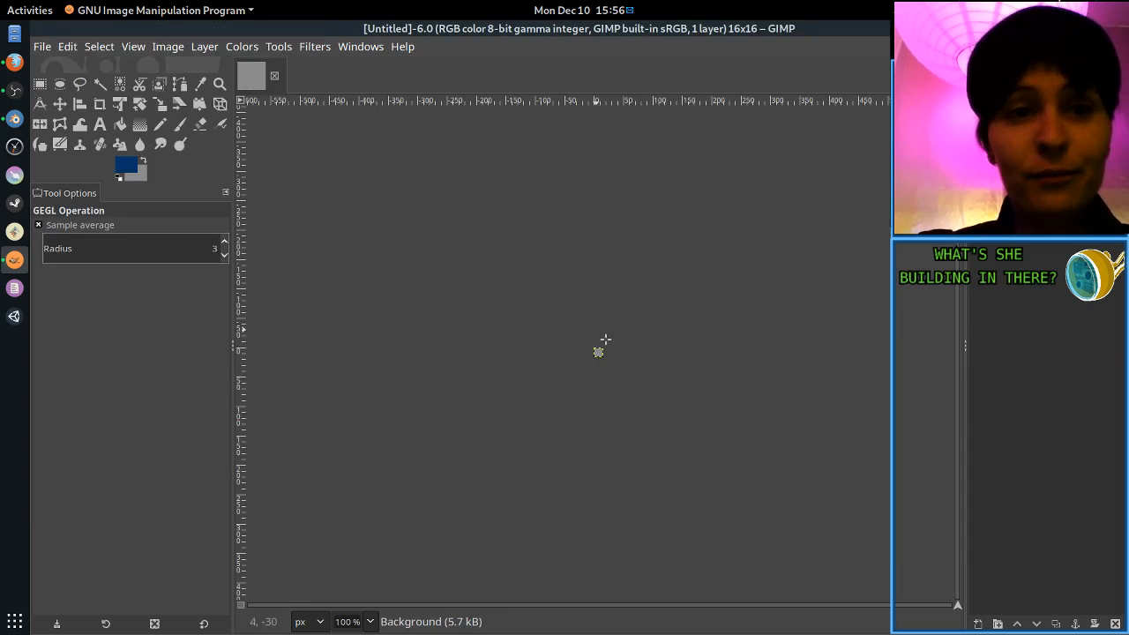
# Draw two horizontal blue Pencil lines, each 8 px long from the canvas's left edge, on pixel rows 11 and 4.
pyautogui.keyDown('ctrl'); pyautogui.scroll(10, 564, 388); pyautogui.keyUp('ctrl')
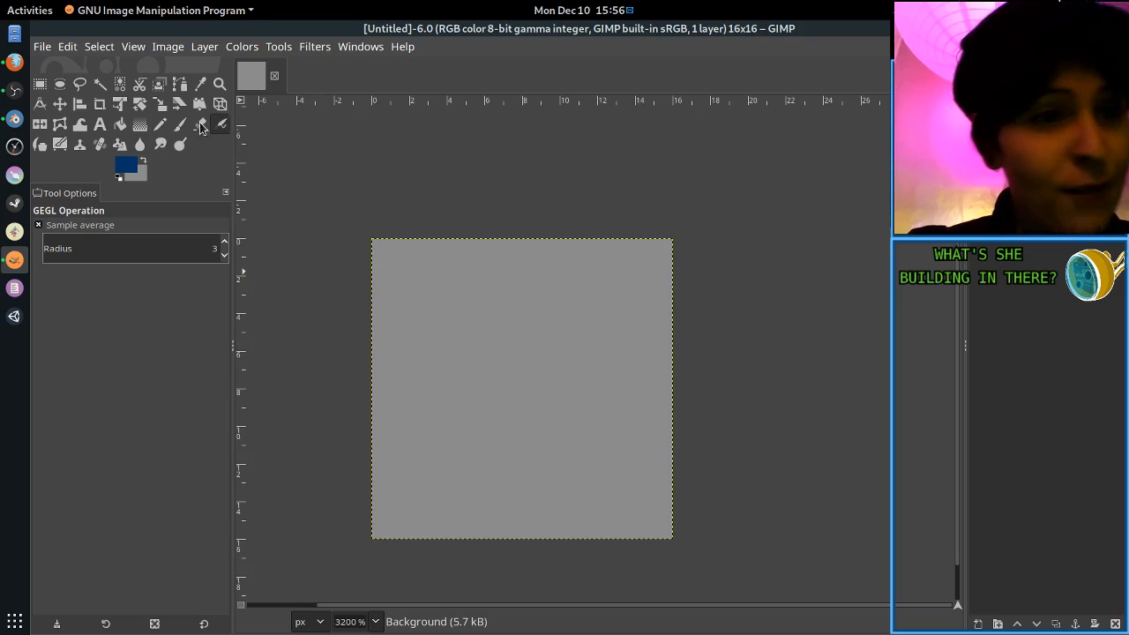
pyautogui.click(163, 123)
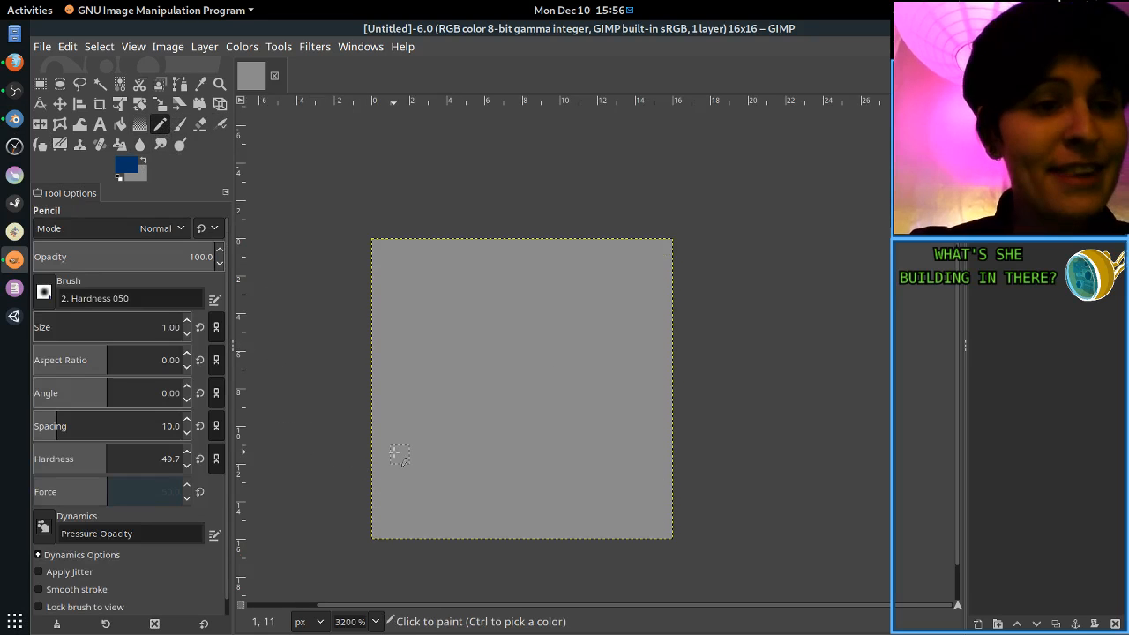
pyautogui.scroll(-1, 393, 453)
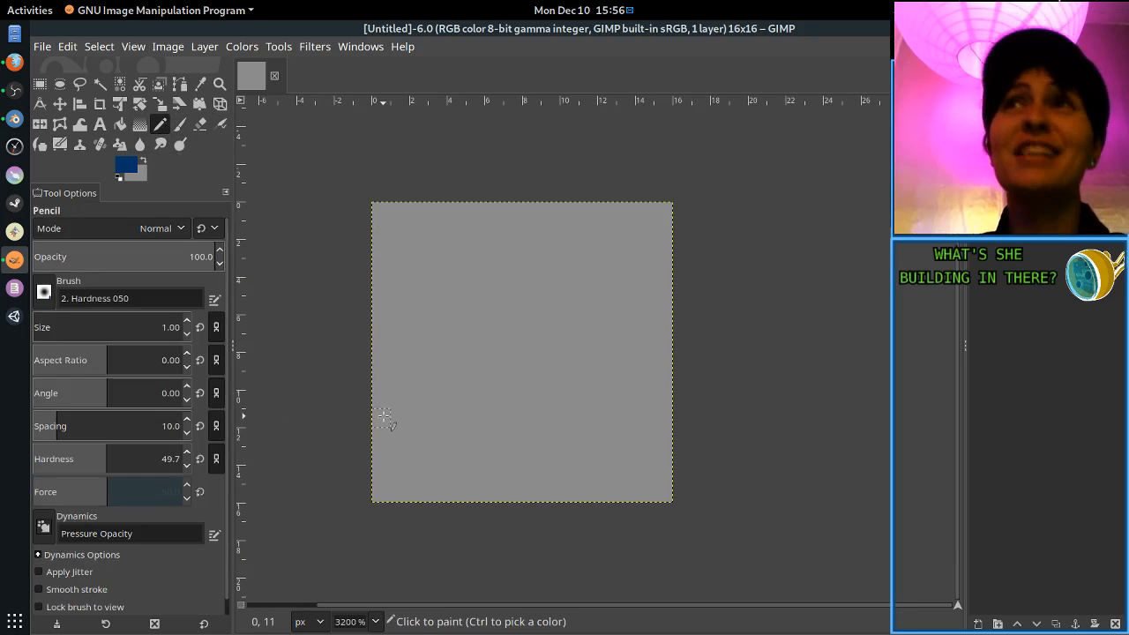
pyautogui.click(382, 417)
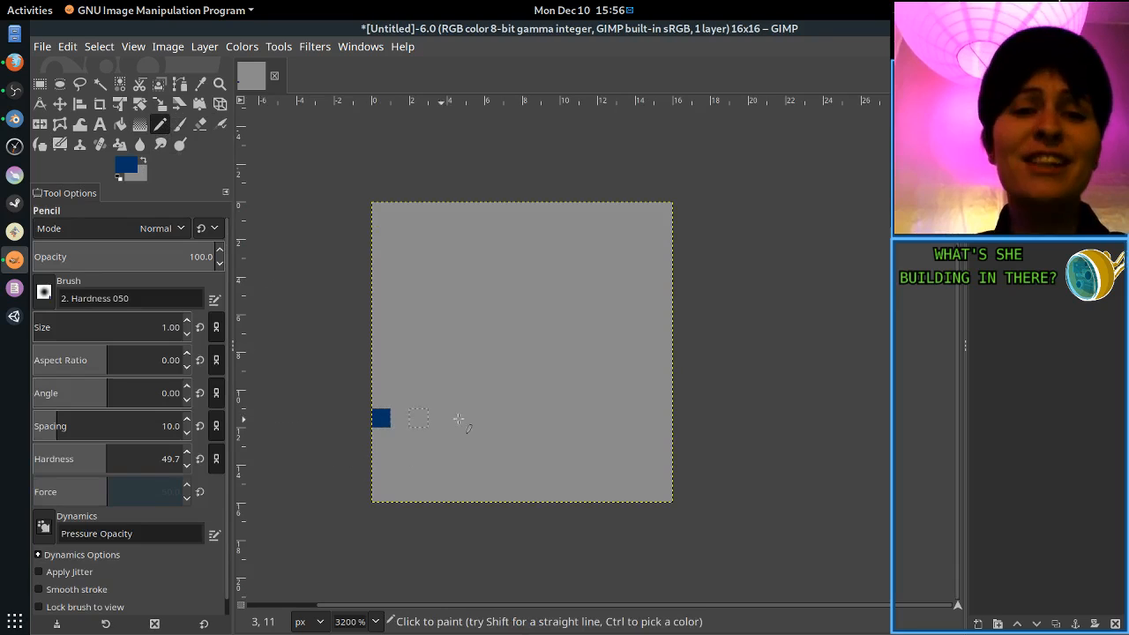
pyautogui.keyDown('shift'); pyautogui.click(514, 419); pyautogui.keyUp('shift')
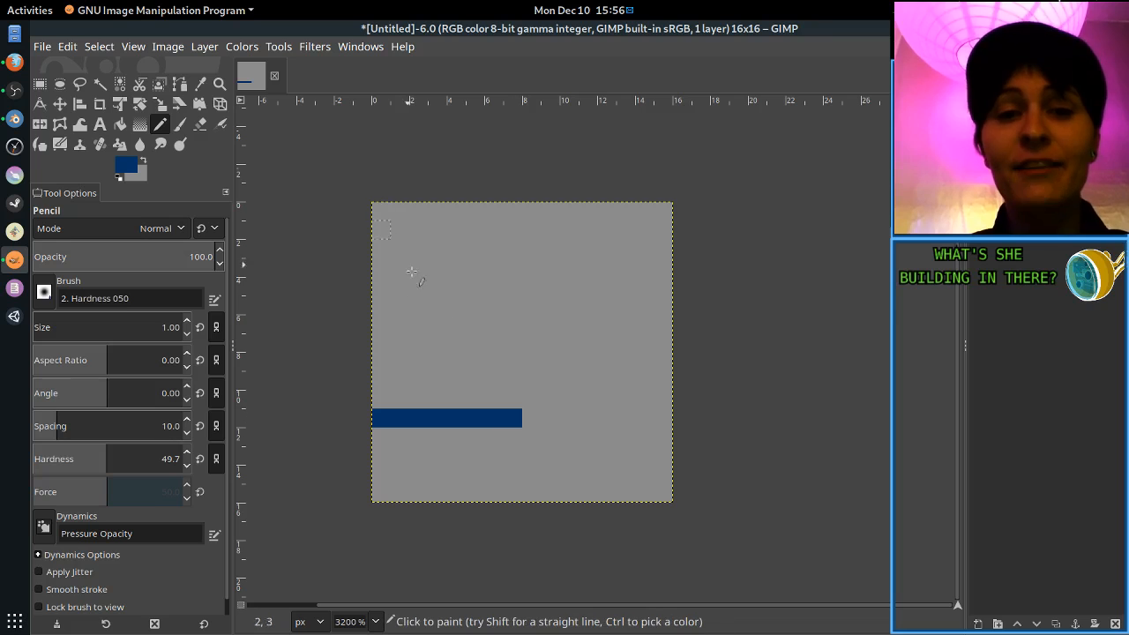
pyautogui.click(383, 288)
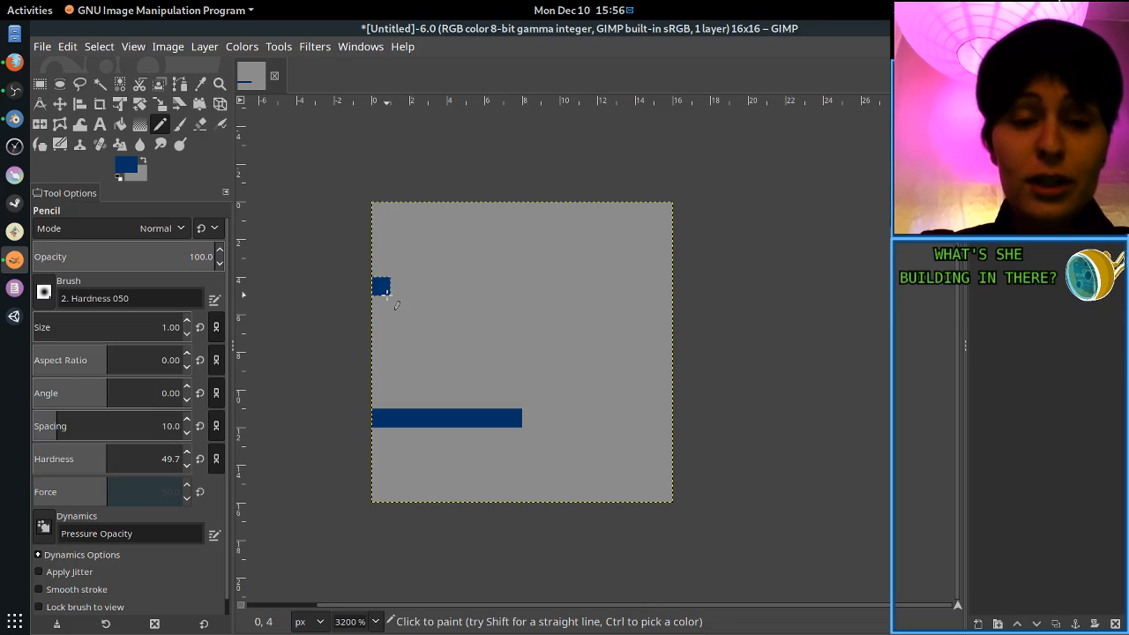
pyautogui.keyDown('shift'); pyautogui.click(515, 290); pyautogui.keyUp('shift')
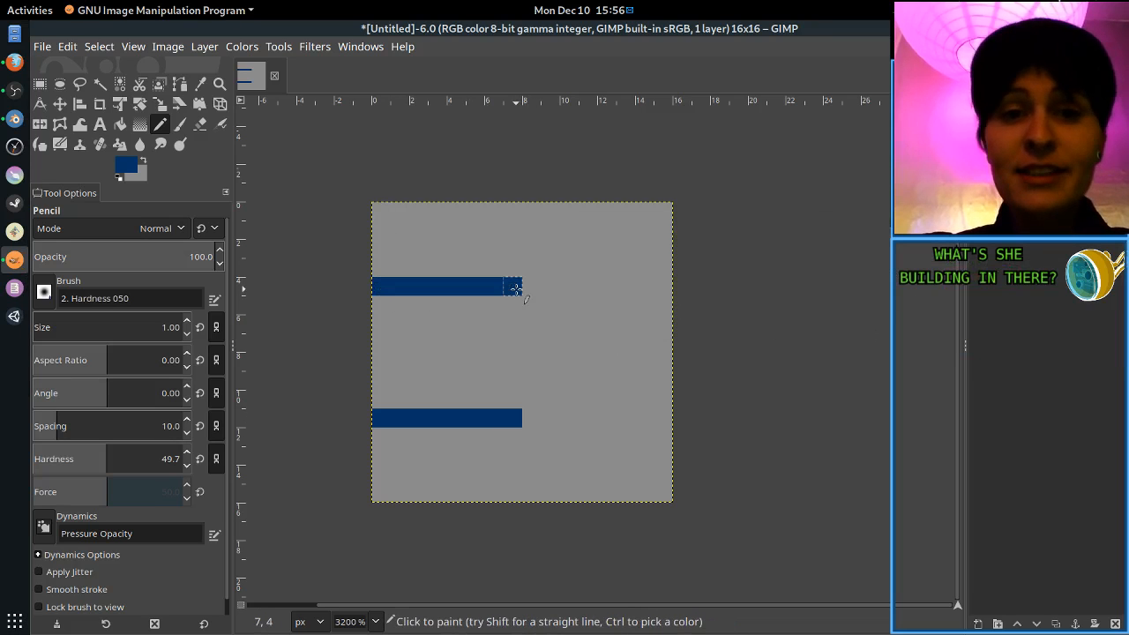
# Draw a full-height vertical blue line on pixel column 8, touching the ends of the two horizontal lines.
pyautogui.click(512, 212)
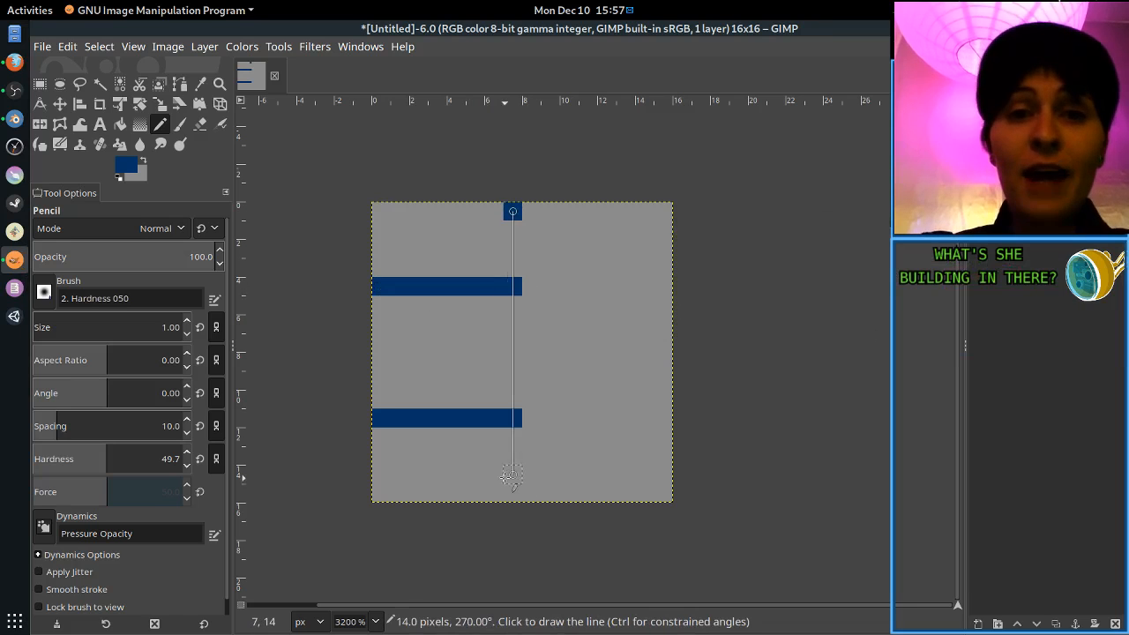
pyautogui.hotkey('ctrl', 'z')
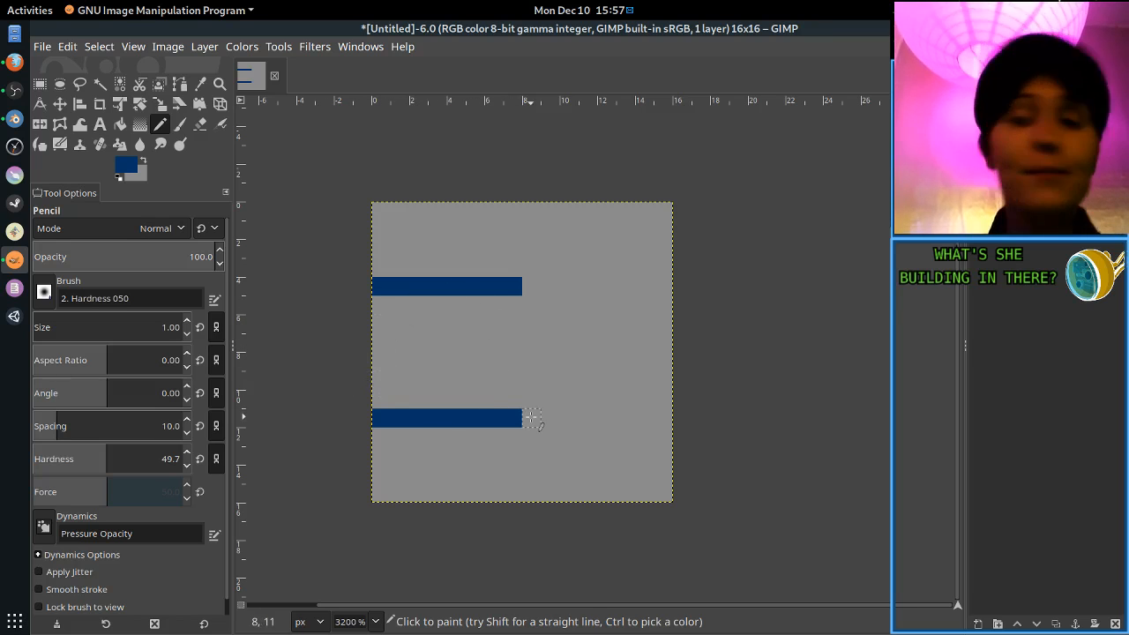
pyautogui.click(532, 419)
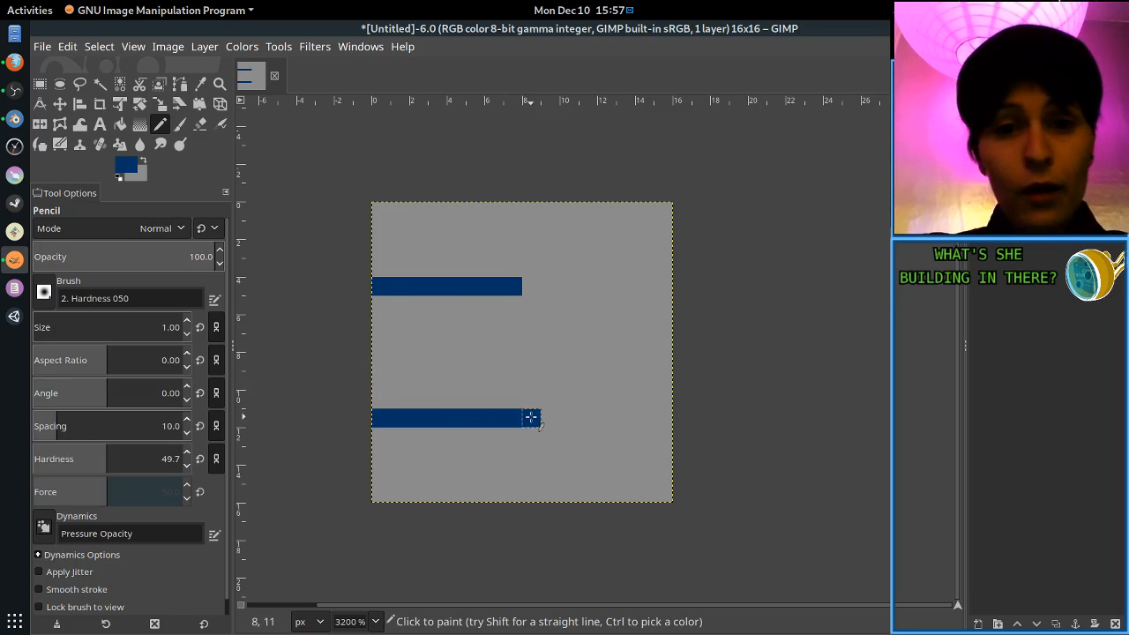
pyautogui.keyDown('shift'); pyautogui.click(534, 212); pyautogui.keyUp('shift')
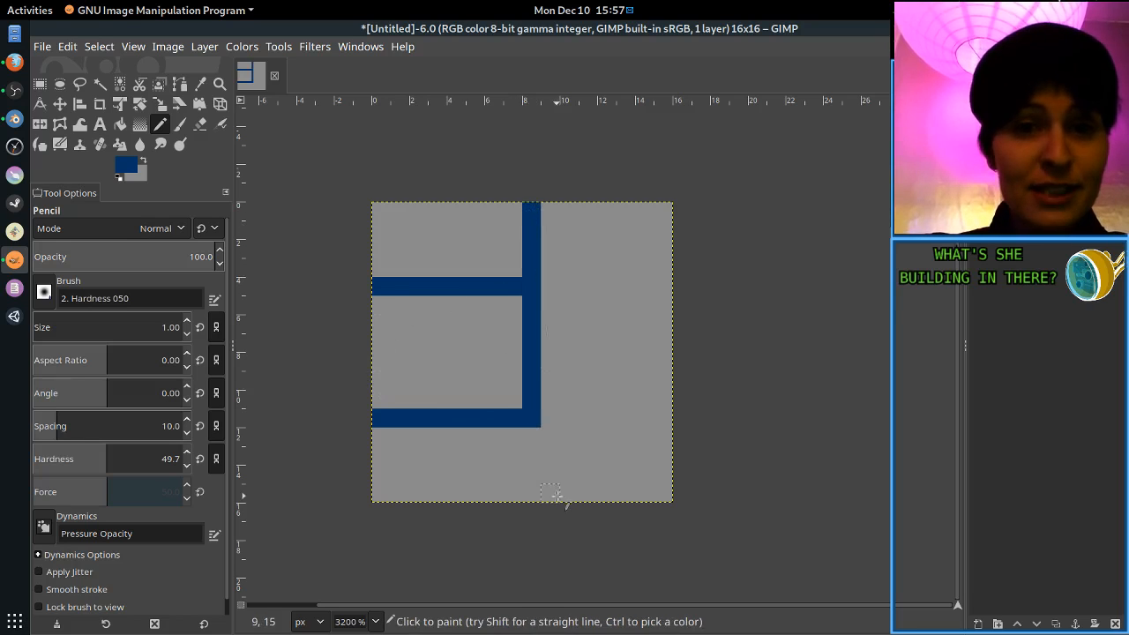
pyautogui.click(532, 419)
pyautogui.keyDown('shift'); pyautogui.click(530, 488); pyautogui.keyUp('shift')
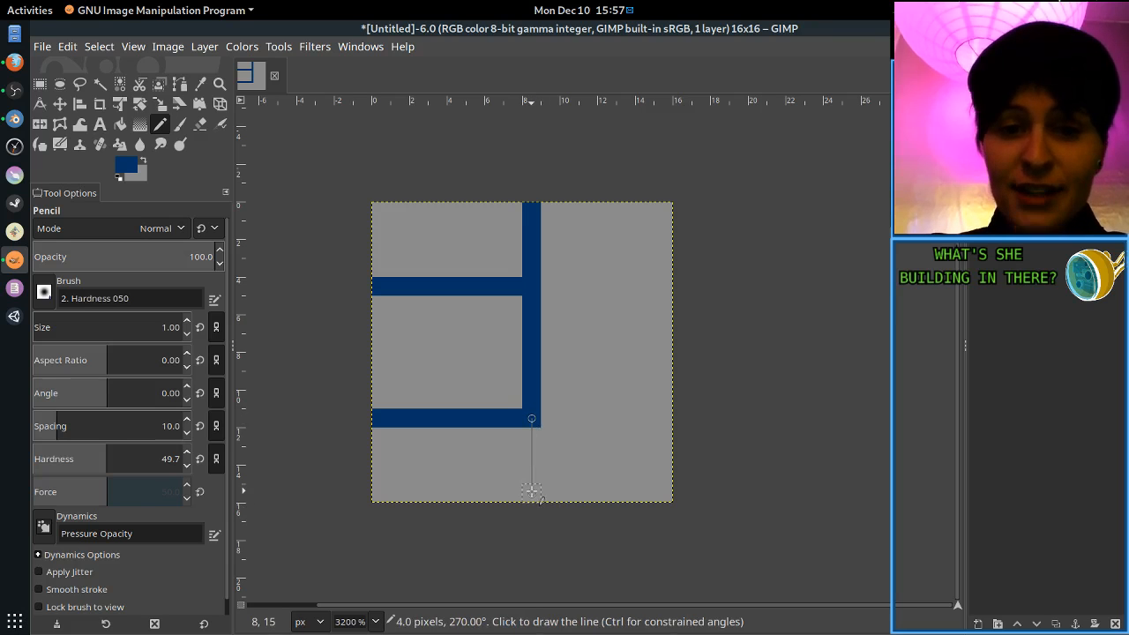
pyautogui.click(552, 456)
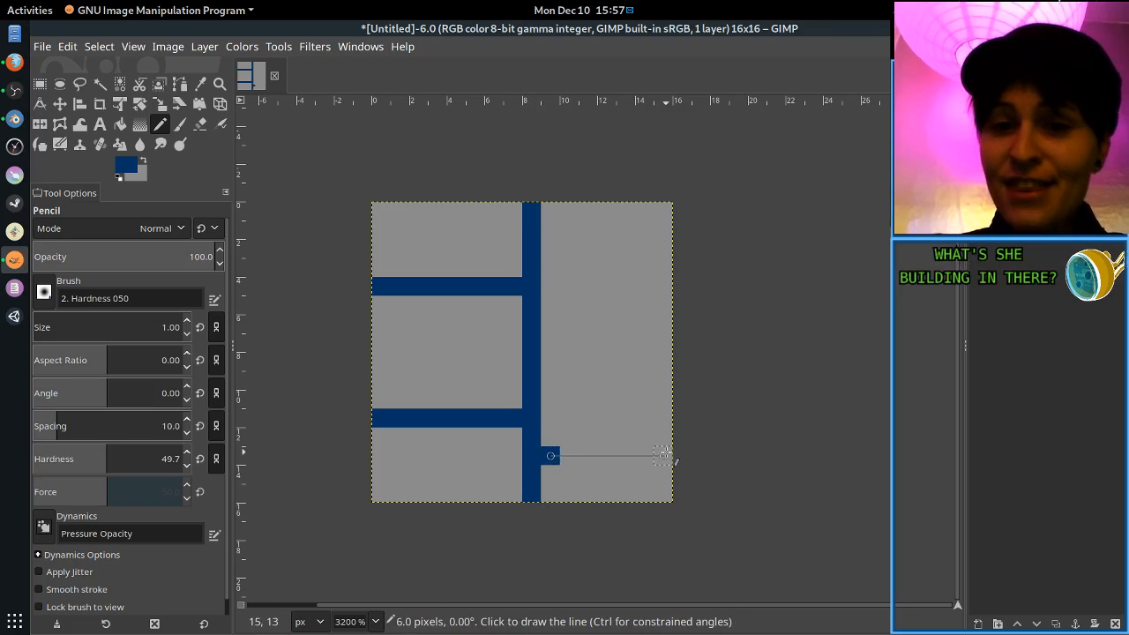
pyautogui.keyDown('shift'); pyautogui.click(668, 456); pyautogui.keyUp('shift')
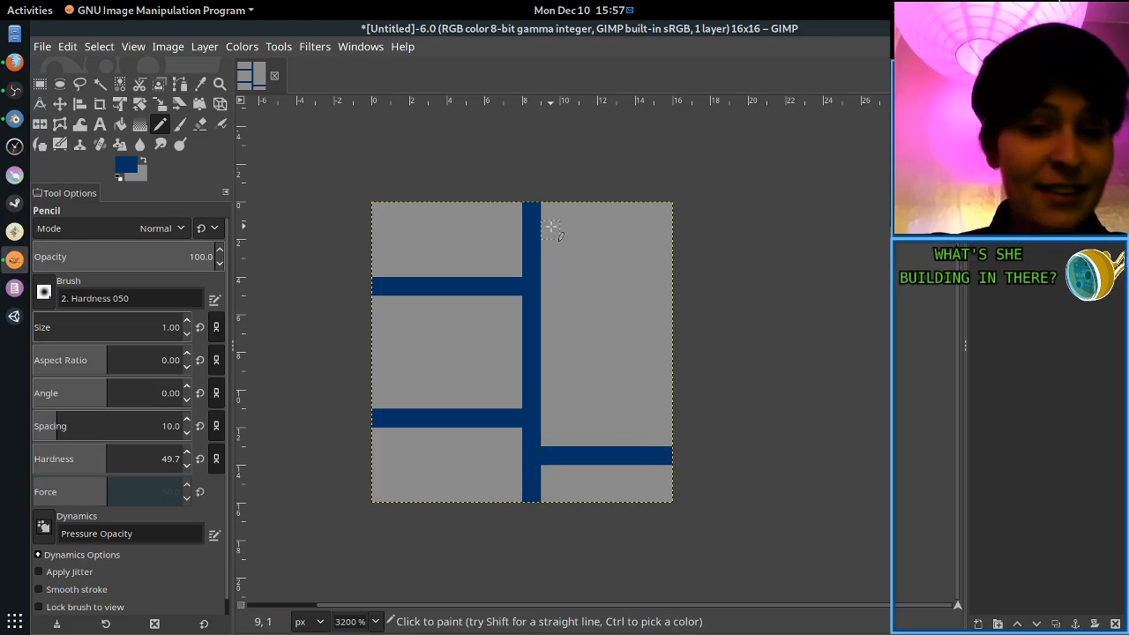
pyautogui.press('ctrl')
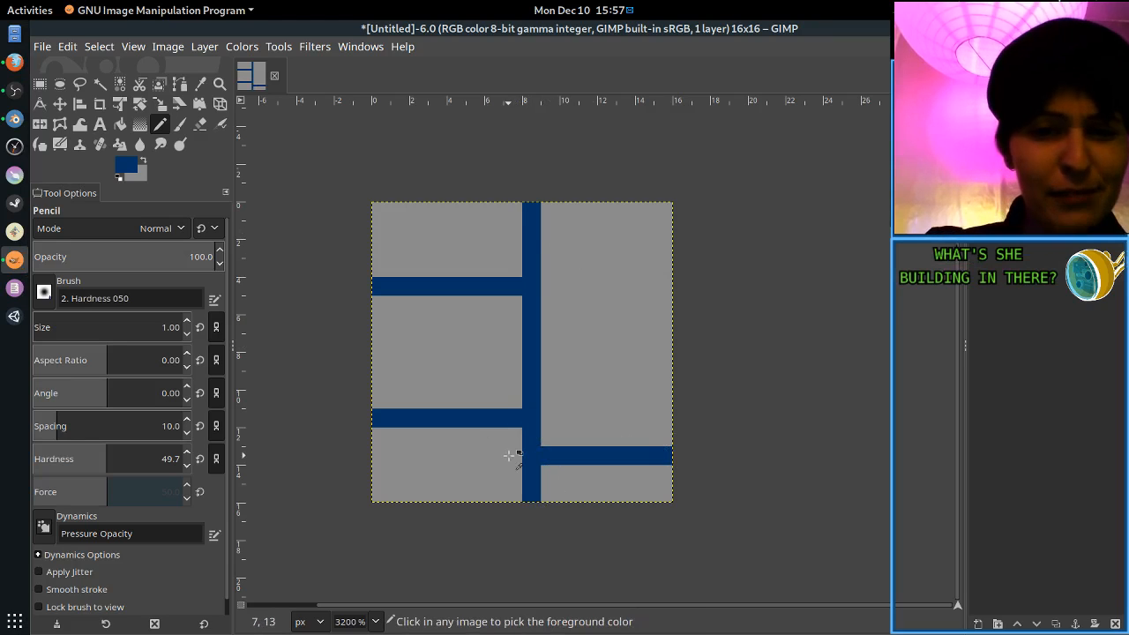
pyautogui.hotkey('ctrl', 'z')
pyautogui.hotkey('ctrl', 'z')
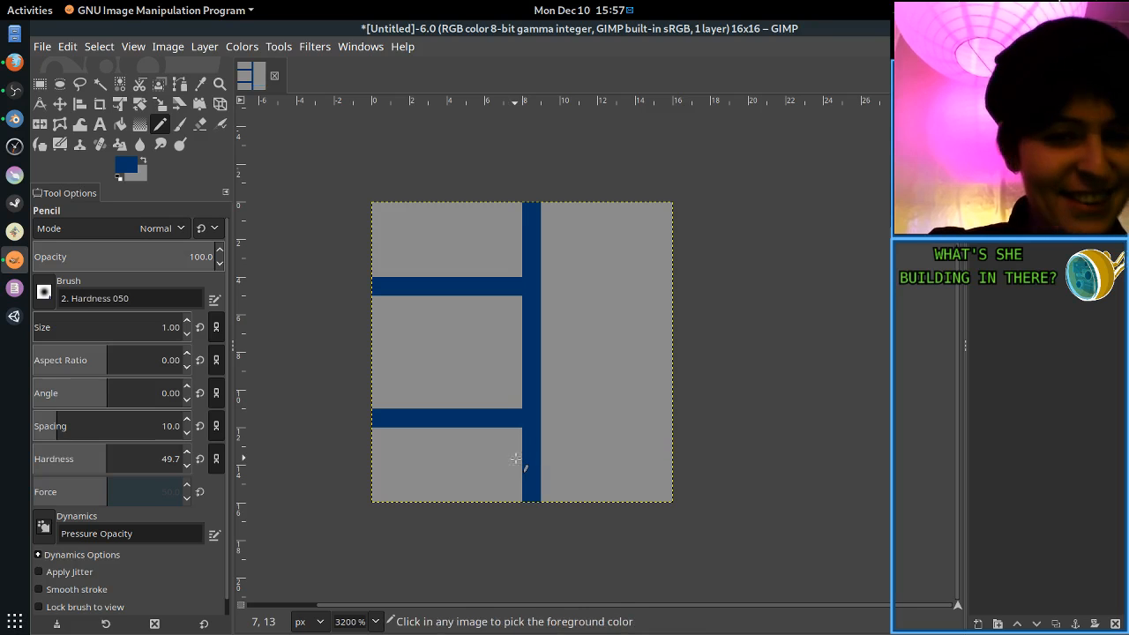
# Draw a blue line on row 13 from the vertical line to the left edge, and paint over the row 11 line with the sampled grey.
pyautogui.click(513, 455)
pyautogui.keyDown('shift'); pyautogui.click(389, 456); pyautogui.keyUp('shift')
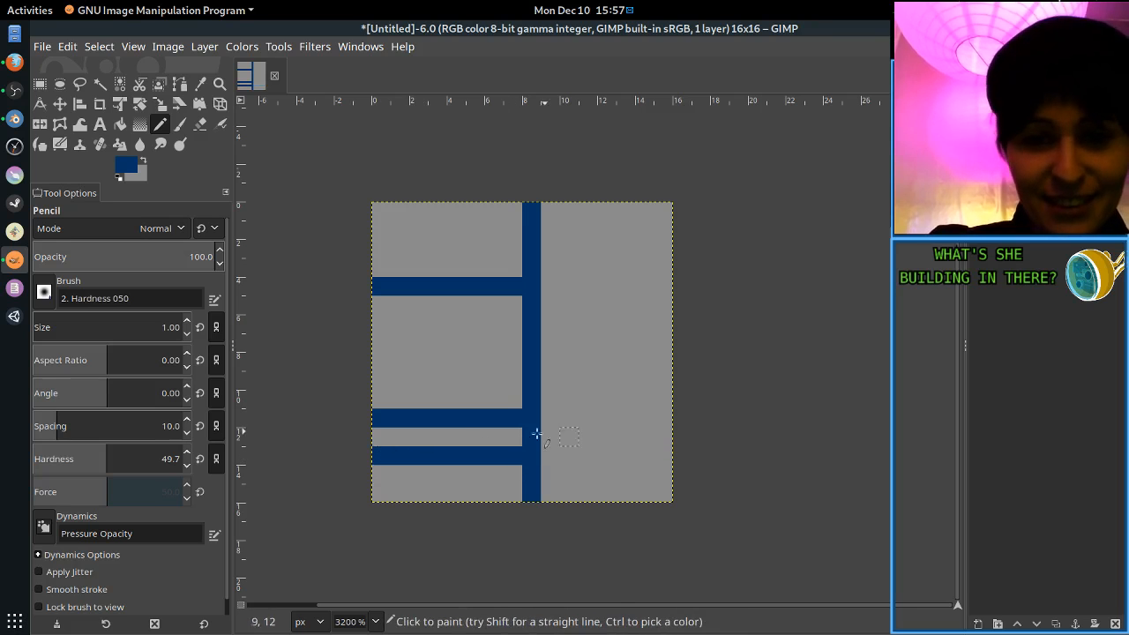
pyautogui.press('o')
pyautogui.click(470, 384)
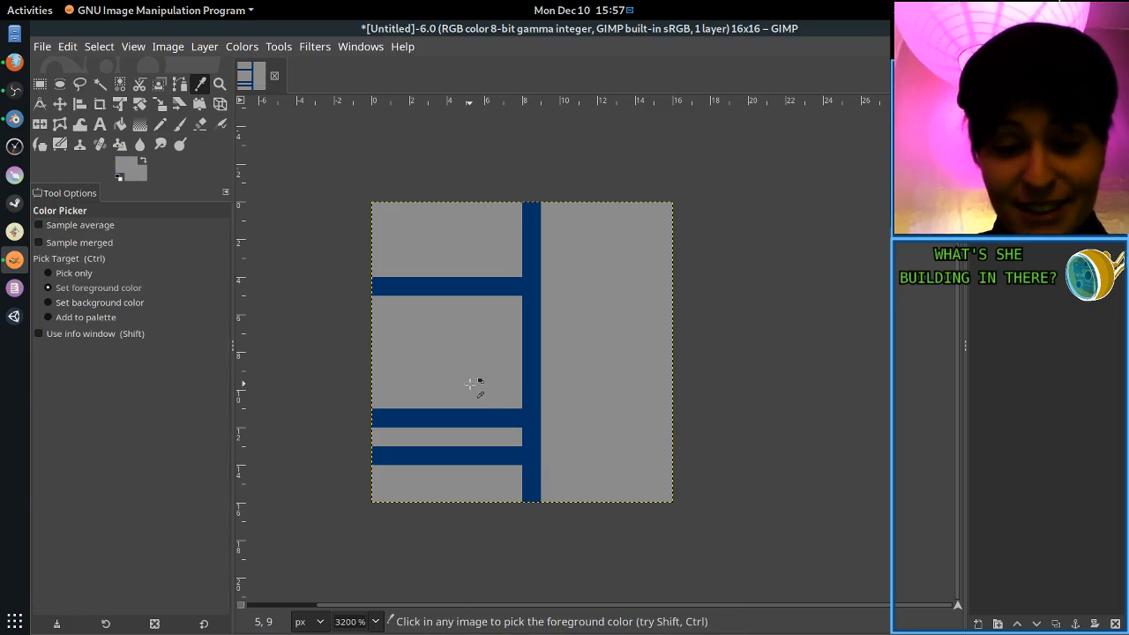
pyautogui.press('n')
pyautogui.moveTo(519, 418); pyautogui.dragTo(386, 415)
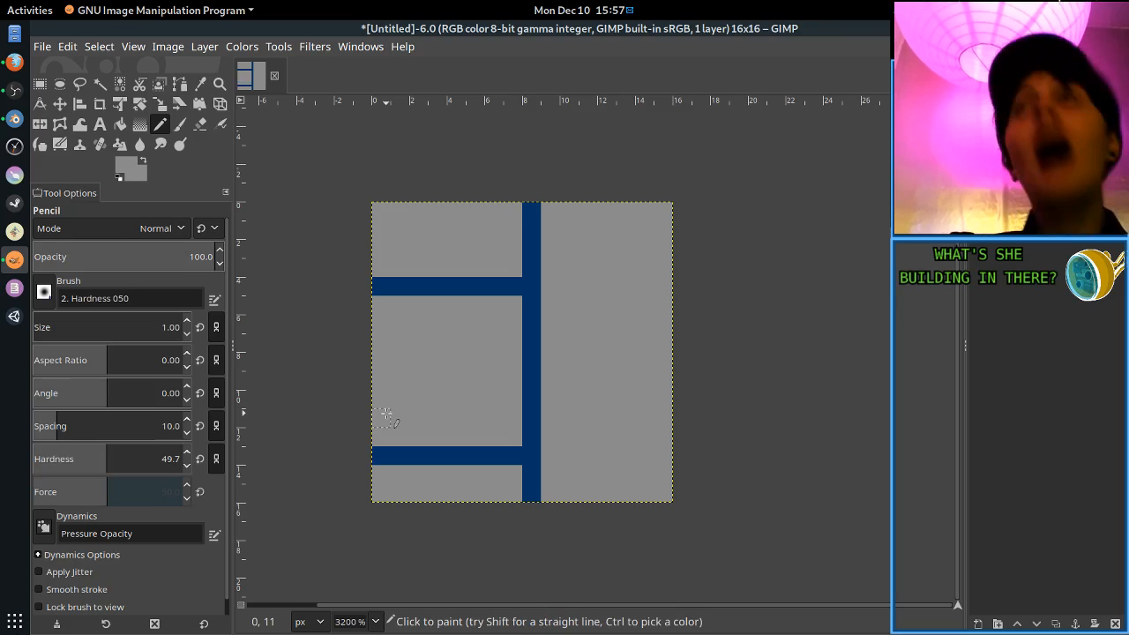
pyautogui.click(40, 84)
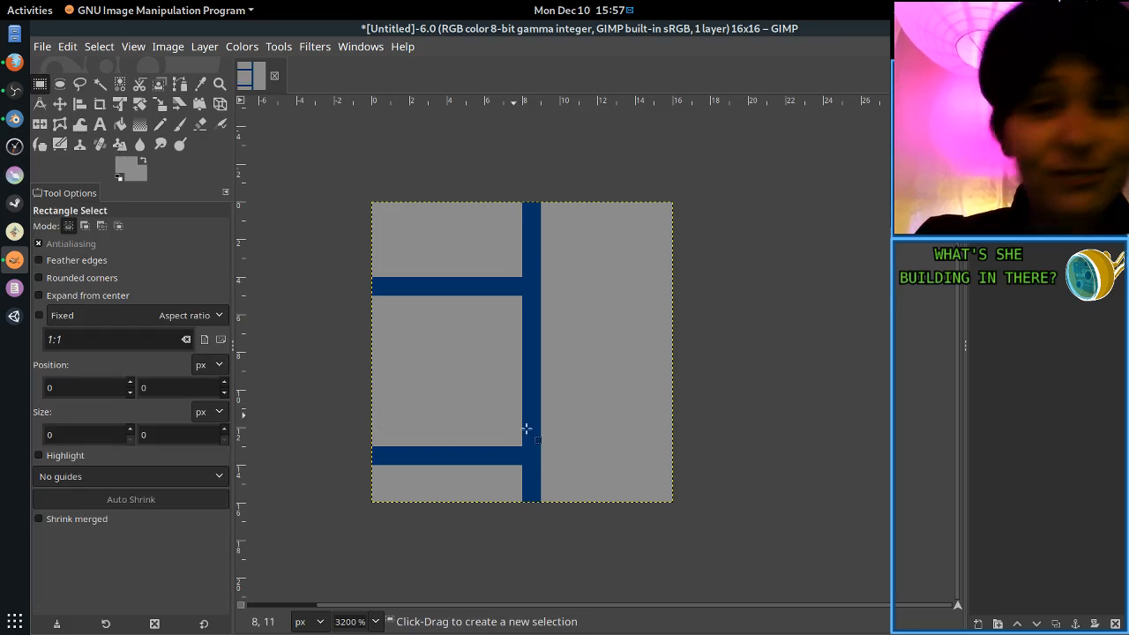
pyautogui.moveTo(541, 503); pyautogui.dragTo(354, 208)
pyautogui.click(668, 313)
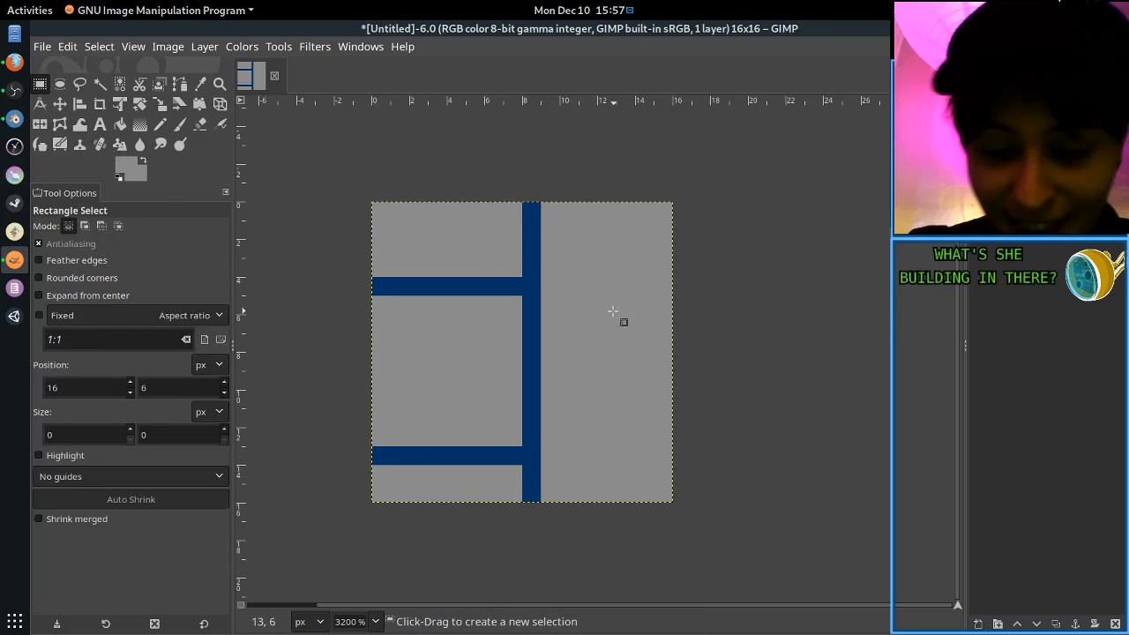
# Paint over the vertical blue line in grey above the row 4 line and below the row 13 line with the Pencil.
pyautogui.press('o')
pyautogui.press('n')
pyautogui.click(534, 265)
pyautogui.moveTo(536, 262); pyautogui.dragTo(532, 207)
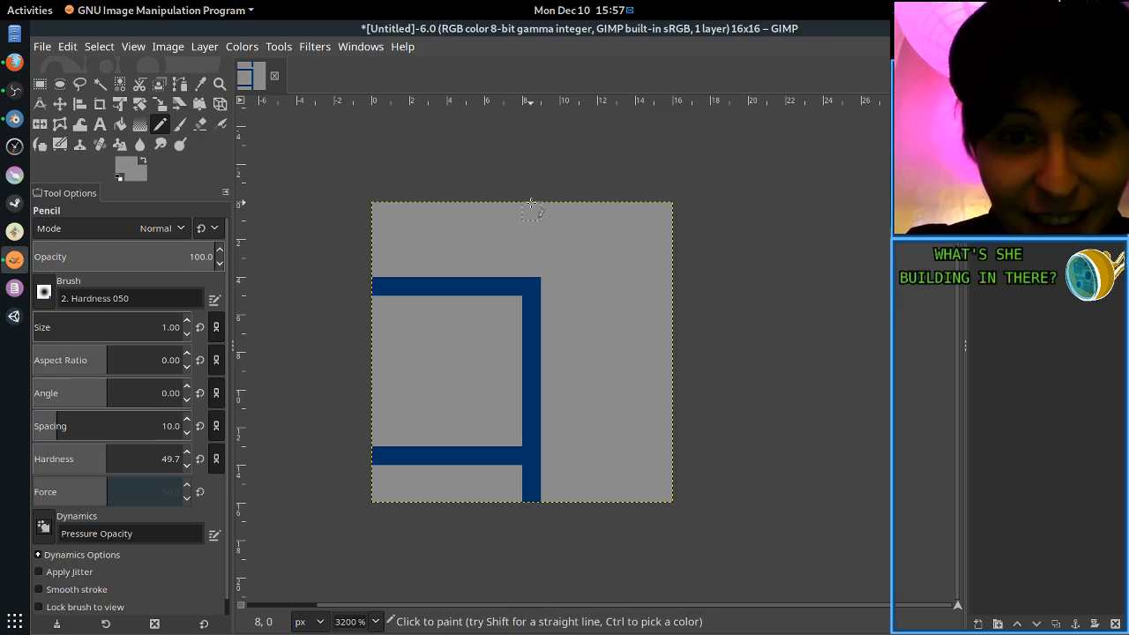
pyautogui.moveTo(532, 474); pyautogui.dragTo(536, 513)
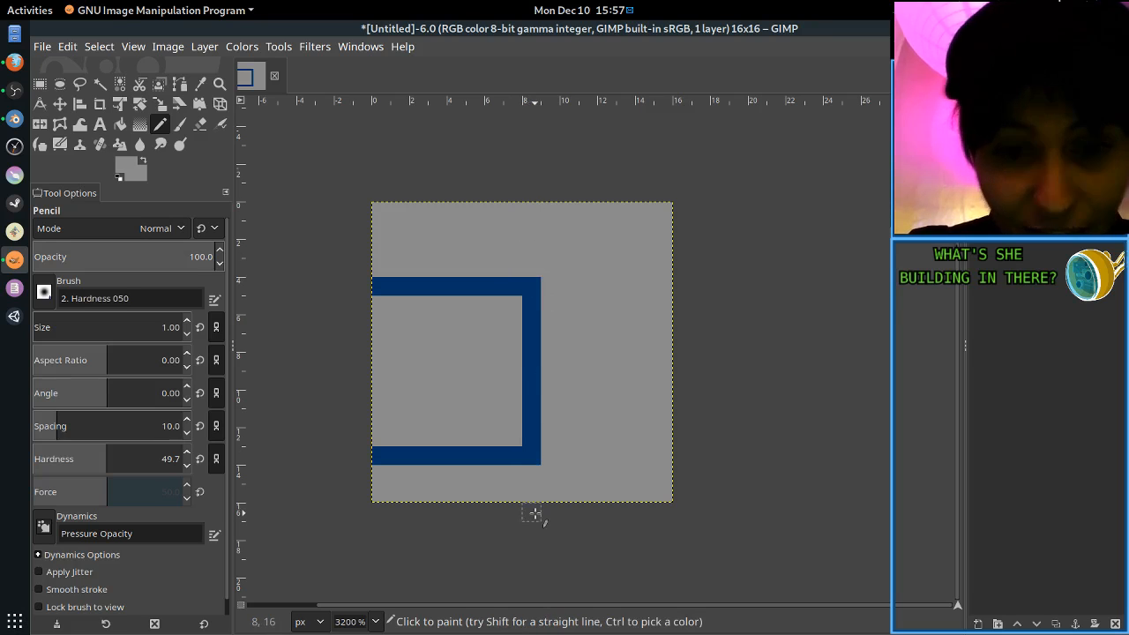
# Sample the blue from the outline and draw a vertical line on column 4 from the lower horizontal line to the bottom edge.
pyautogui.press('o')
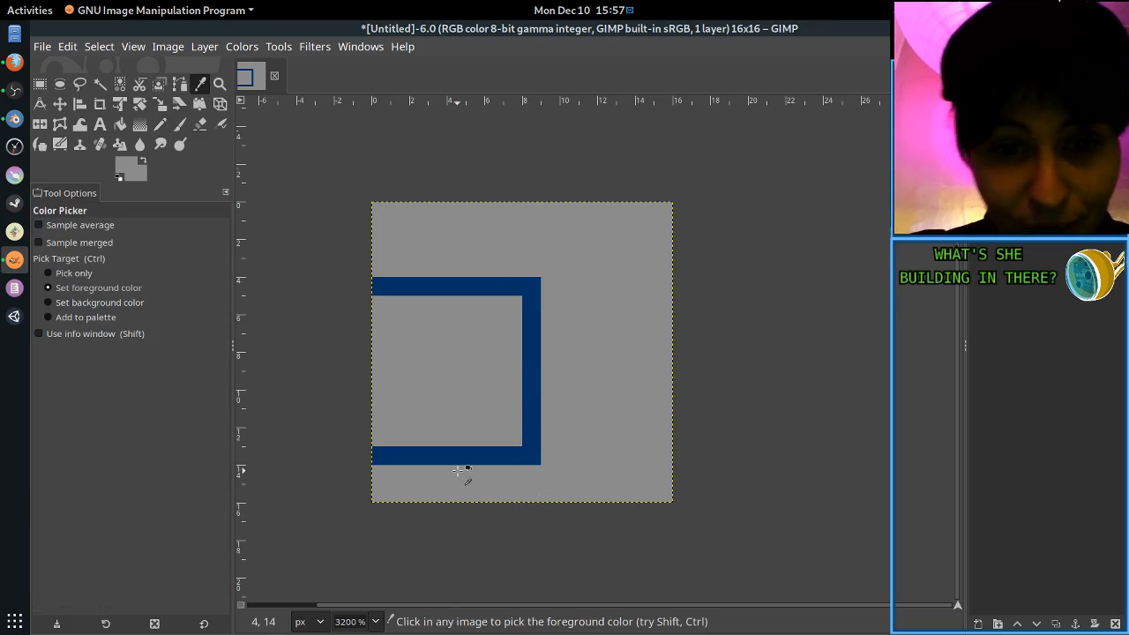
pyautogui.click(538, 417)
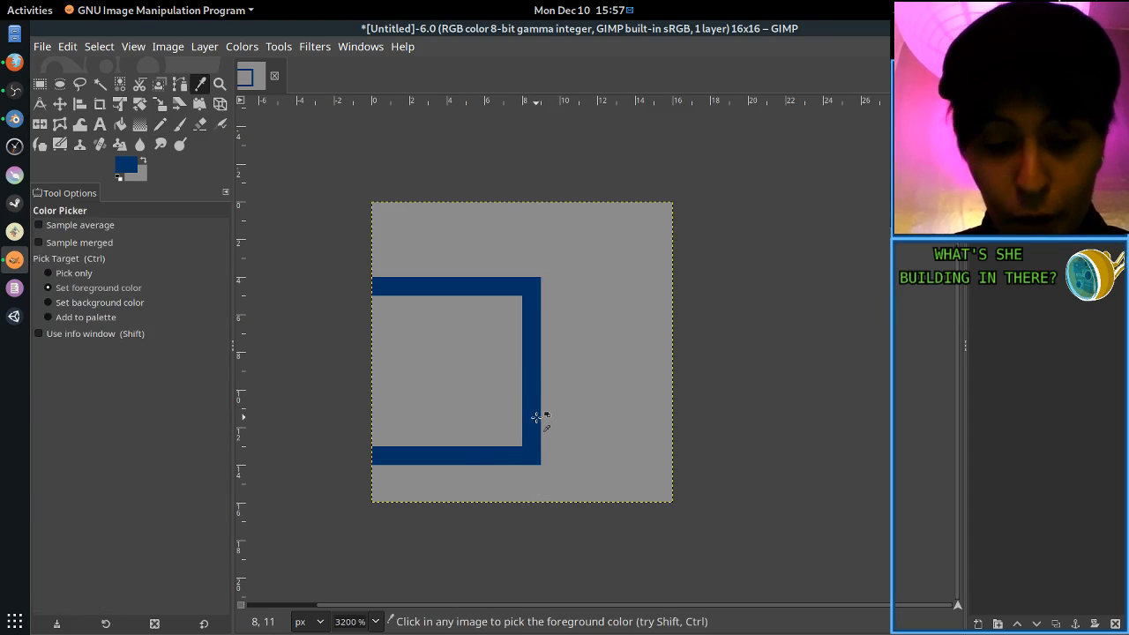
pyautogui.press('n')
pyautogui.moveTo(449, 472); pyautogui.dragTo(455, 496)
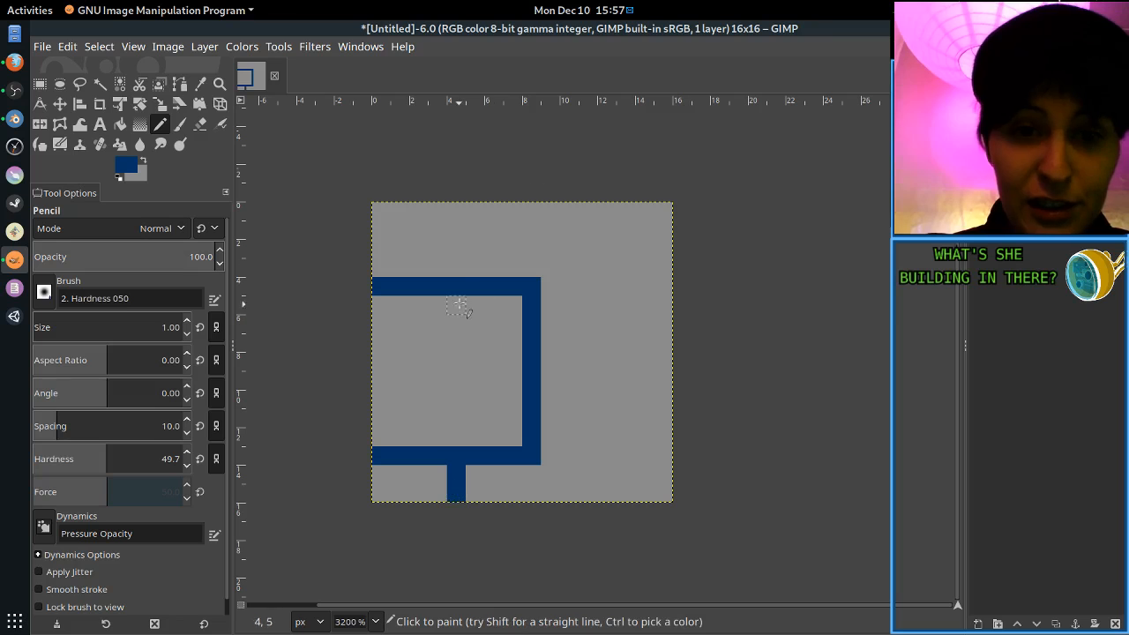
# Draw a vertical blue line on column 4 from the row 4 line to the top edge, and paint the stray pixel beside it grey.
pyautogui.click(456, 267)
pyautogui.moveTo(460, 268); pyautogui.dragTo(475, 210)
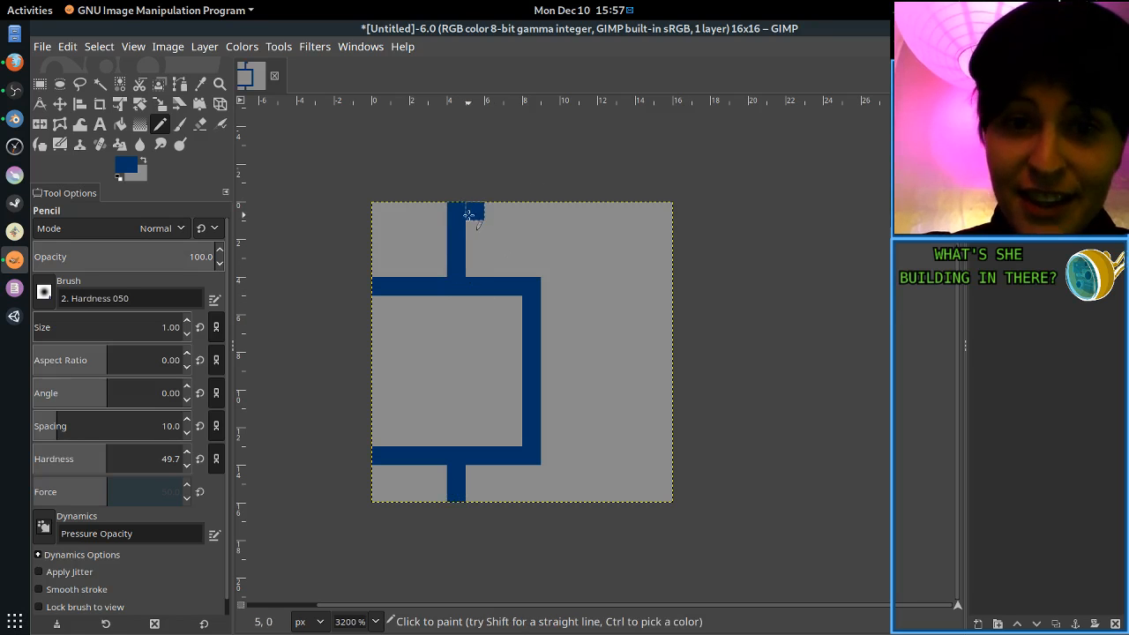
pyautogui.keyDown('ctrl'); pyautogui.click(537, 230); pyautogui.keyUp('ctrl')
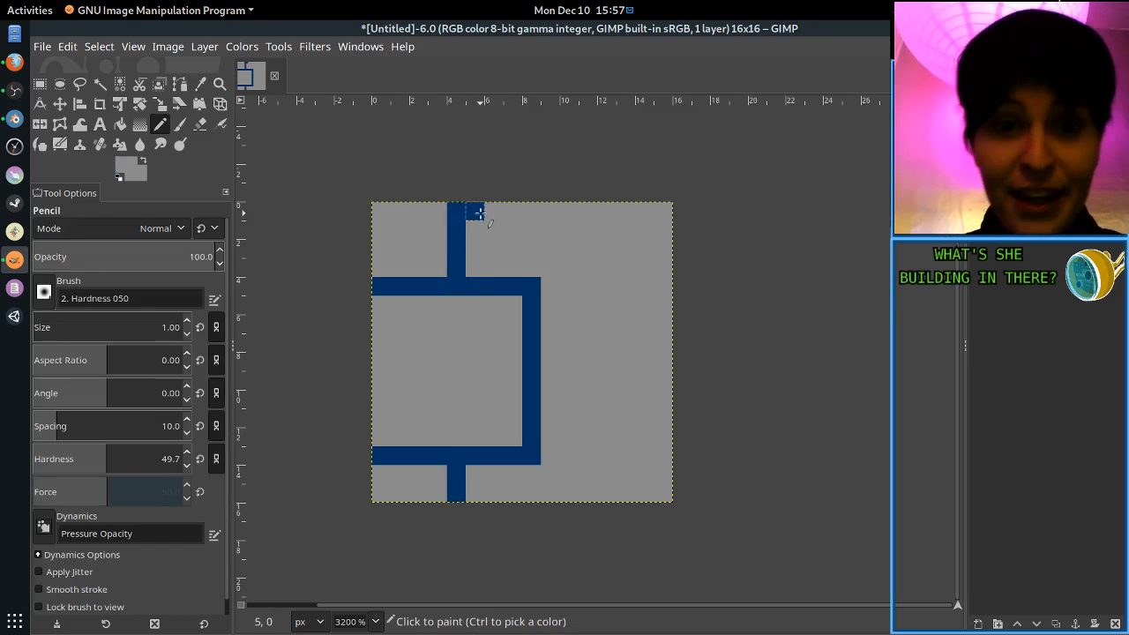
pyautogui.click(474, 211)
# Sample the blue and extend the horizontal lines on rows 4 and 13 to the right edge of the canvas.
pyautogui.keyDown('ctrl'); pyautogui.click(532, 285); pyautogui.keyUp('ctrl')
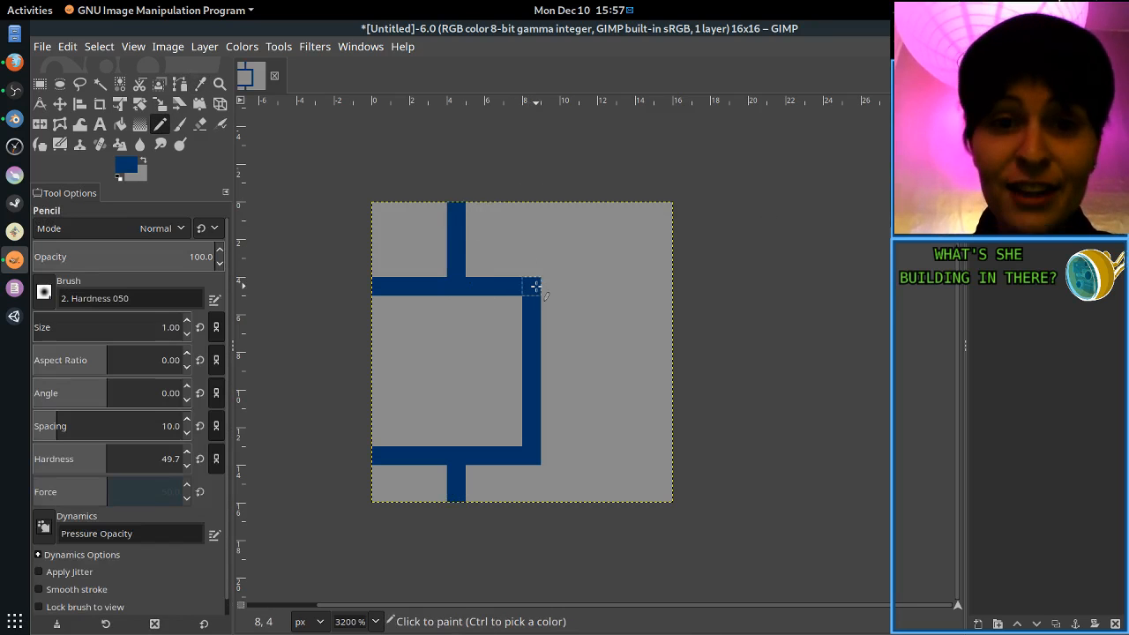
pyautogui.keyDown('shift'); pyautogui.click(663, 285); pyautogui.keyUp('shift')
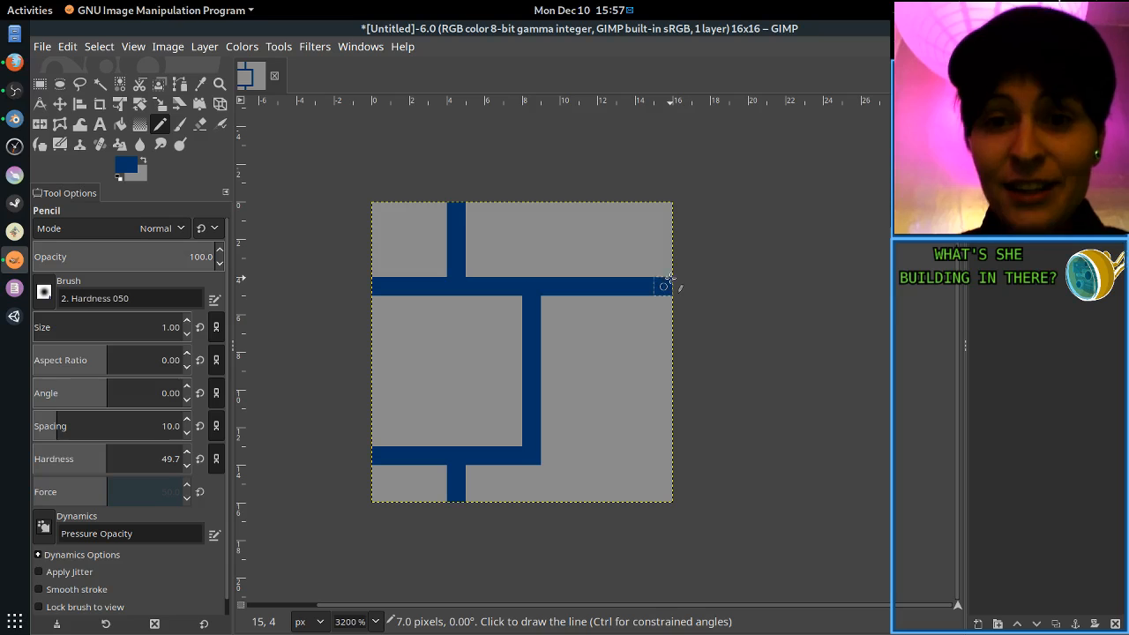
pyautogui.press('o')
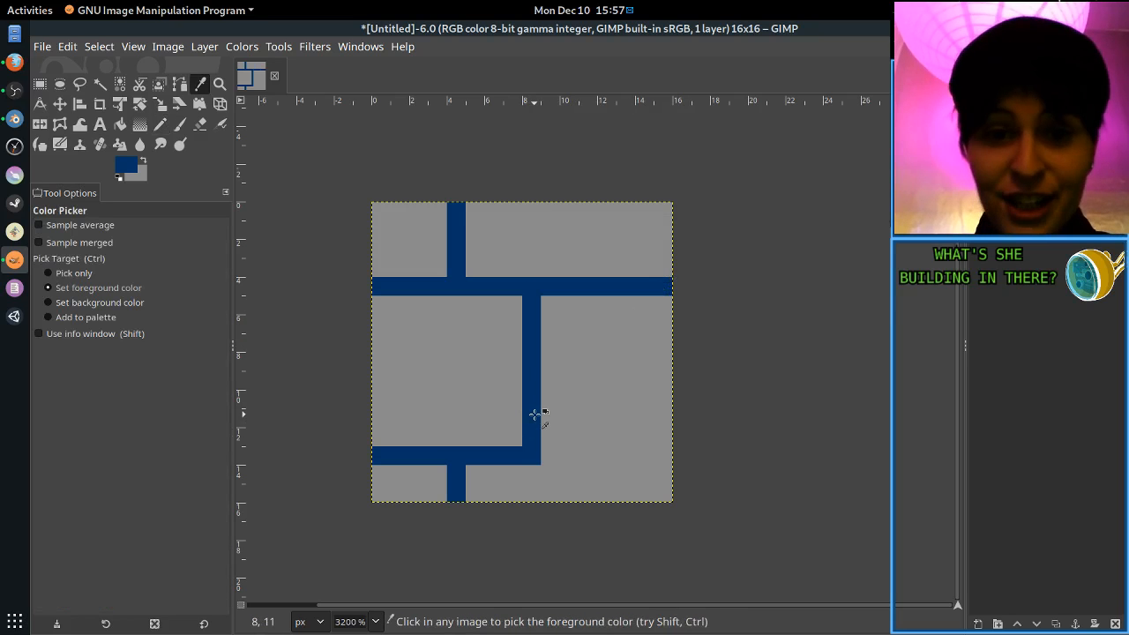
pyautogui.press('n')
pyautogui.click(551, 455)
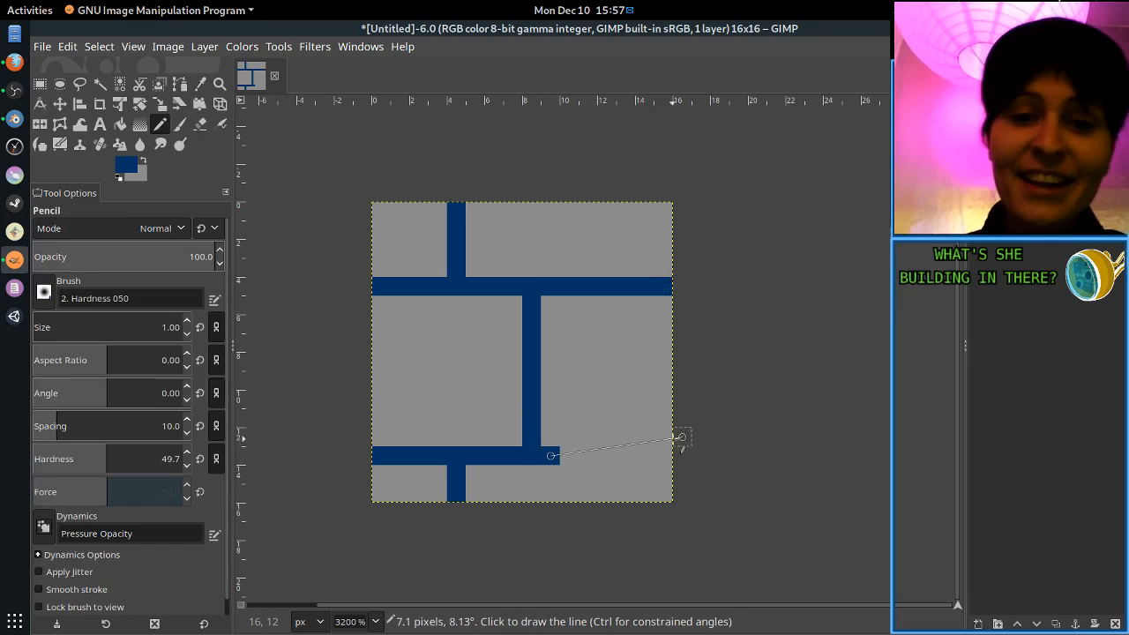
pyautogui.keyDown('shift'); pyautogui.click(661, 455); pyautogui.keyUp('shift')
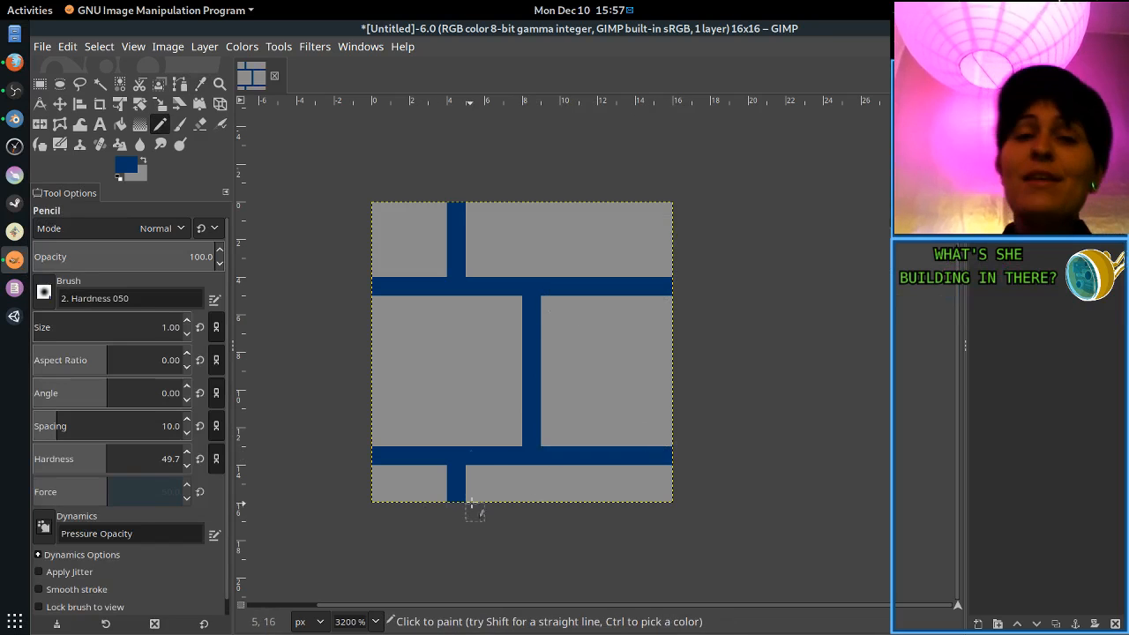
pyautogui.press('o')
pyautogui.press('n')
pyautogui.click(456, 269)
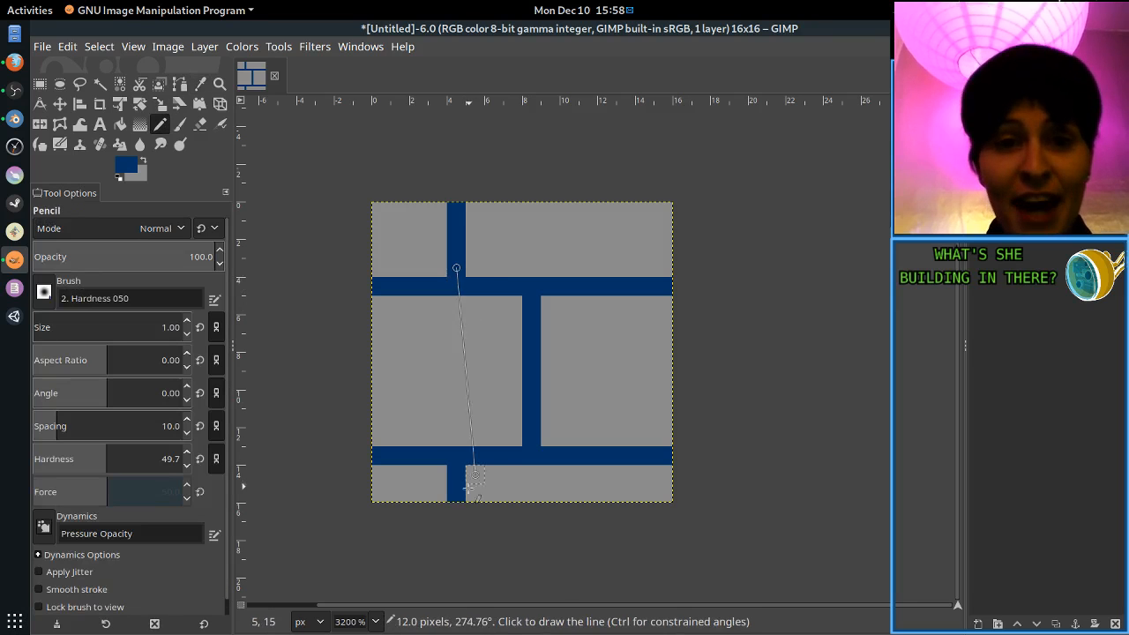
pyautogui.click(457, 491)
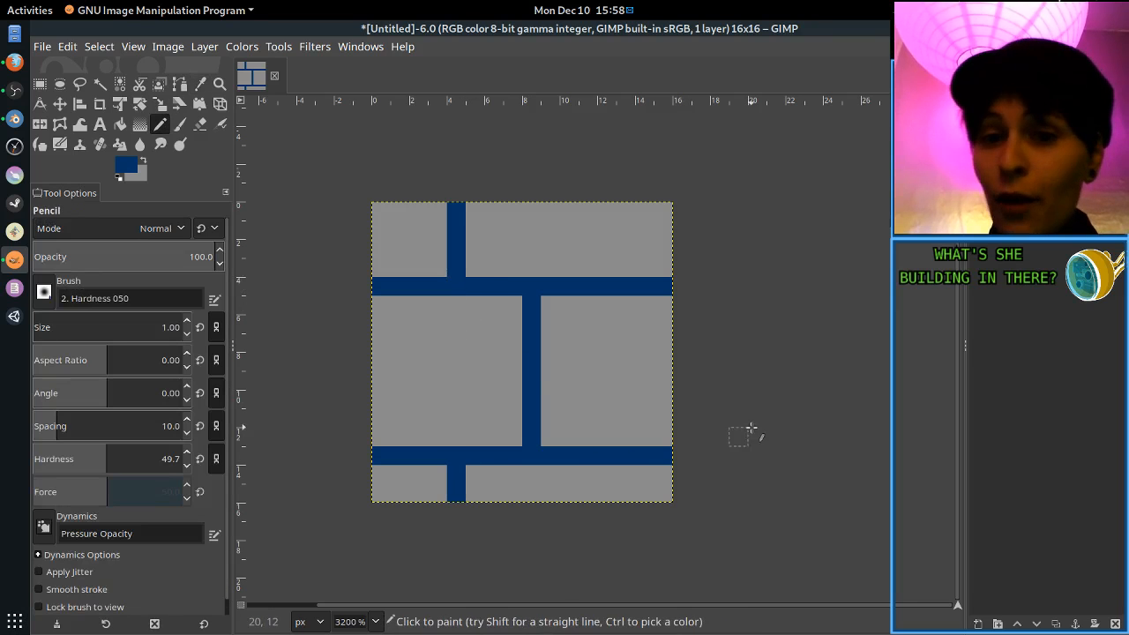
pyautogui.click(314, 47)
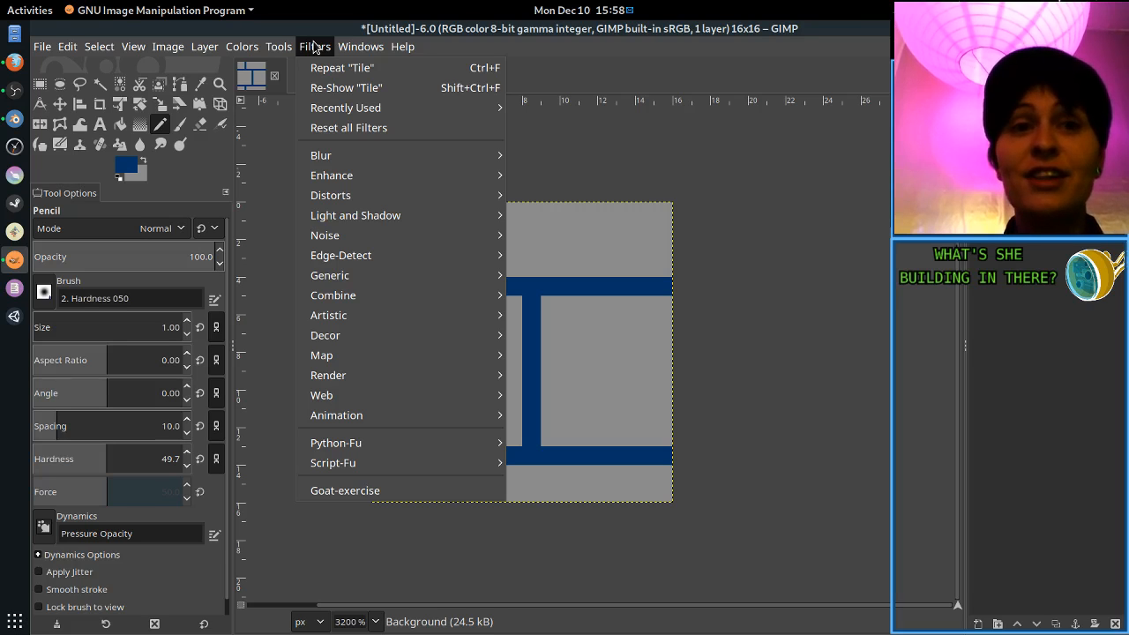
pyautogui.click(314, 47)
pyautogui.click(314, 47)
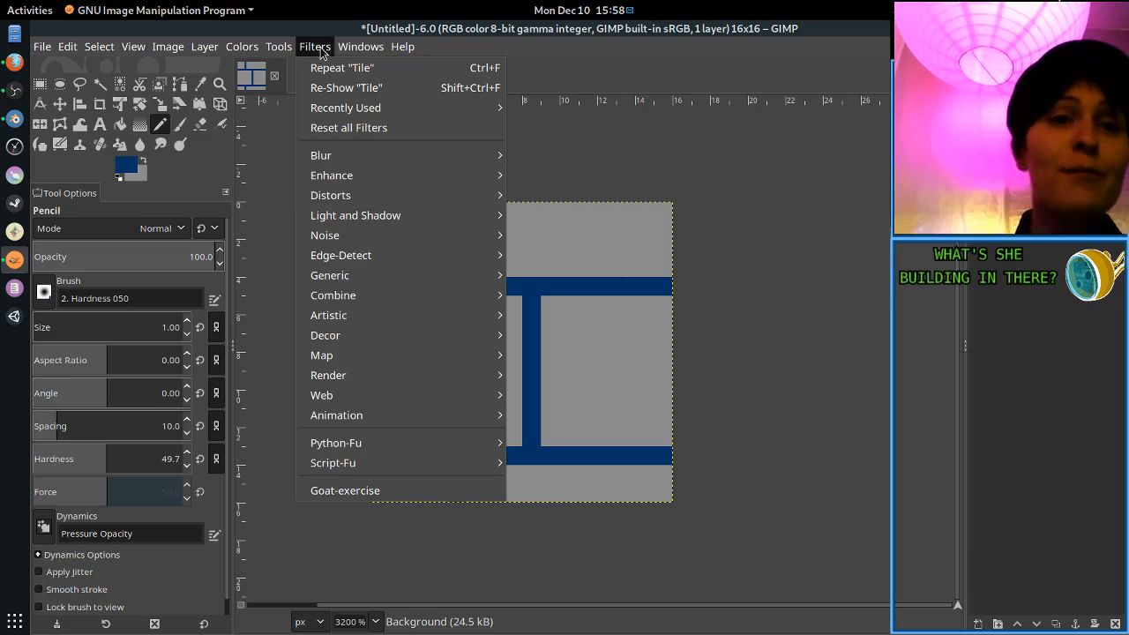
pyautogui.moveTo(425, 365)
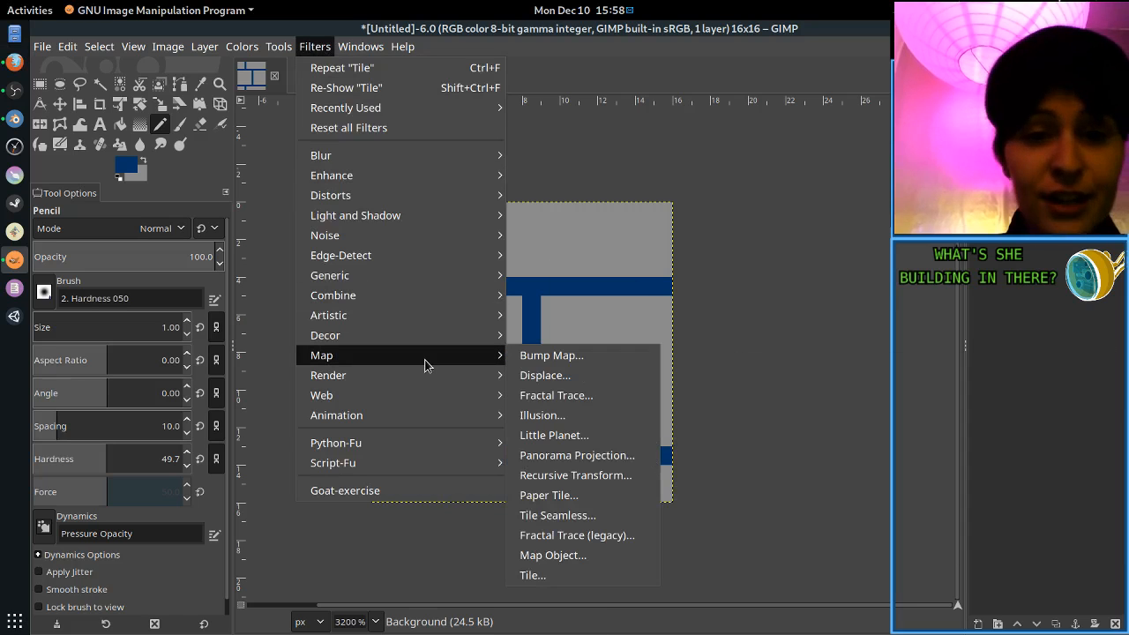
pyautogui.click(533, 576)
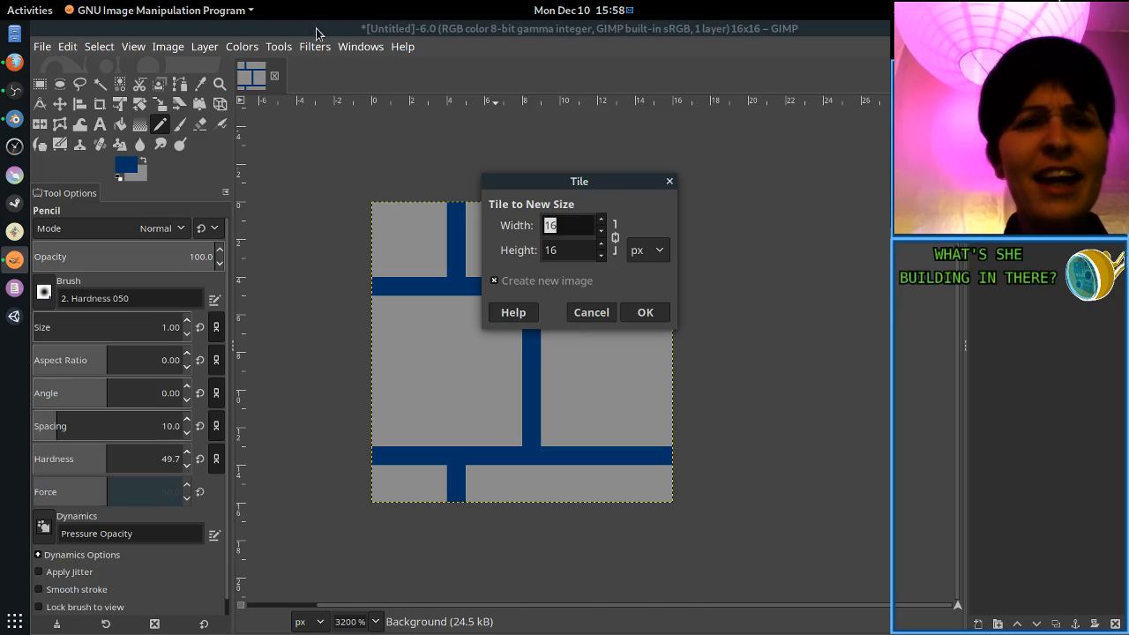
pyautogui.click(591, 312)
# Apply the Tile filter to repeat the brick pattern in a new 256 × 256 px image.
pyautogui.click(323, 51)
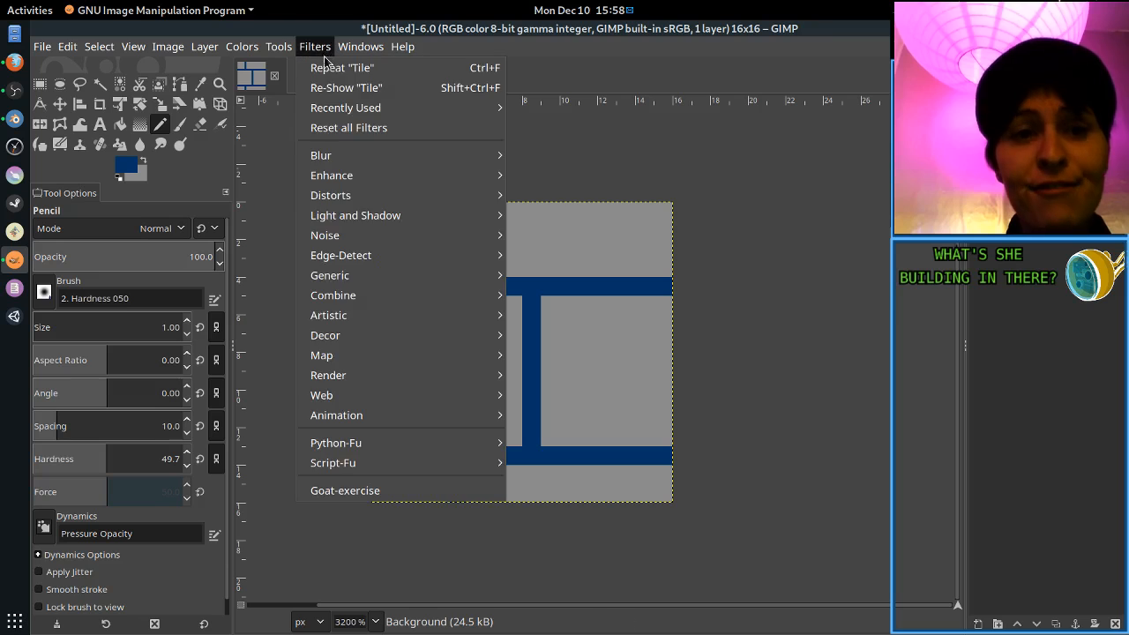
pyautogui.moveTo(368, 356)
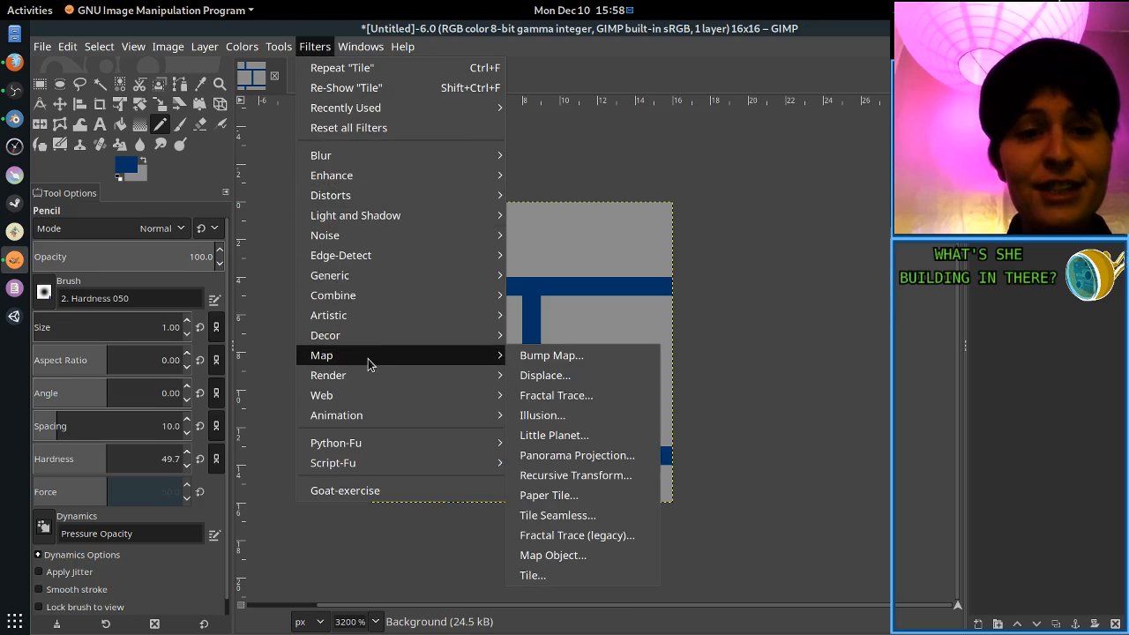
pyautogui.click(588, 577)
pyautogui.click(573, 225)
pyautogui.doubleClick(568, 226)
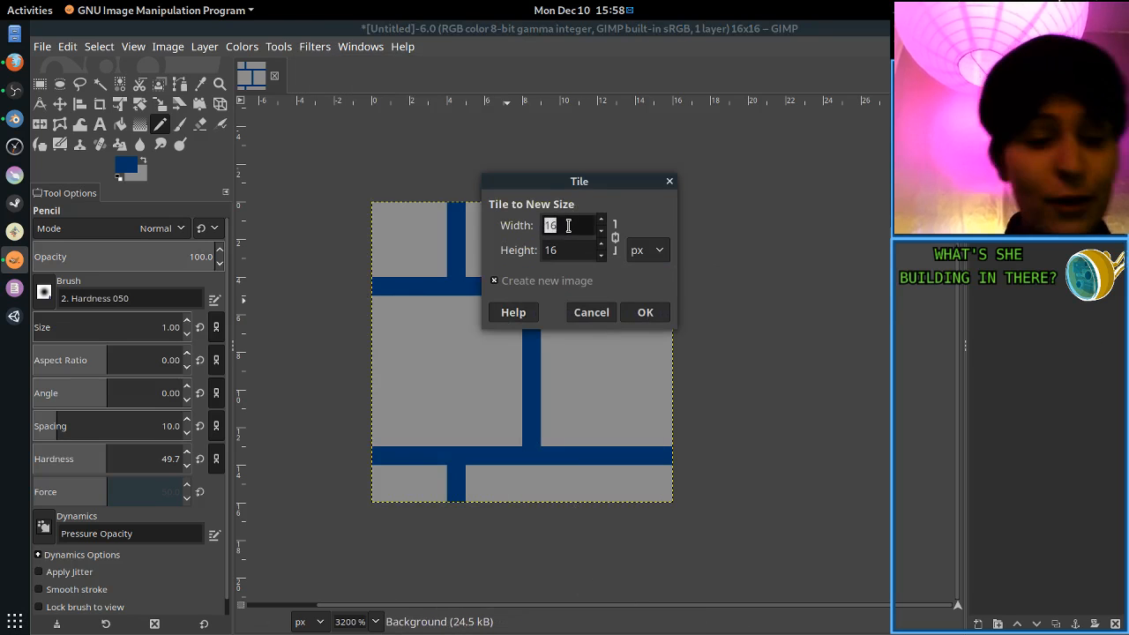
pyautogui.write('25')
pyautogui.press('Tab')
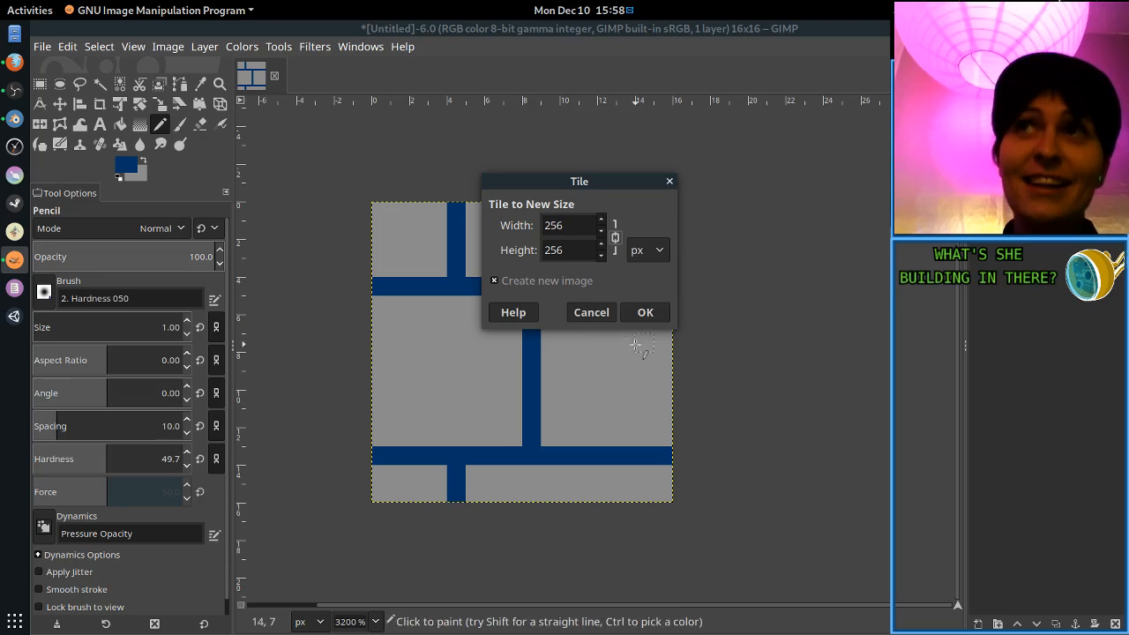
pyautogui.click(660, 318)
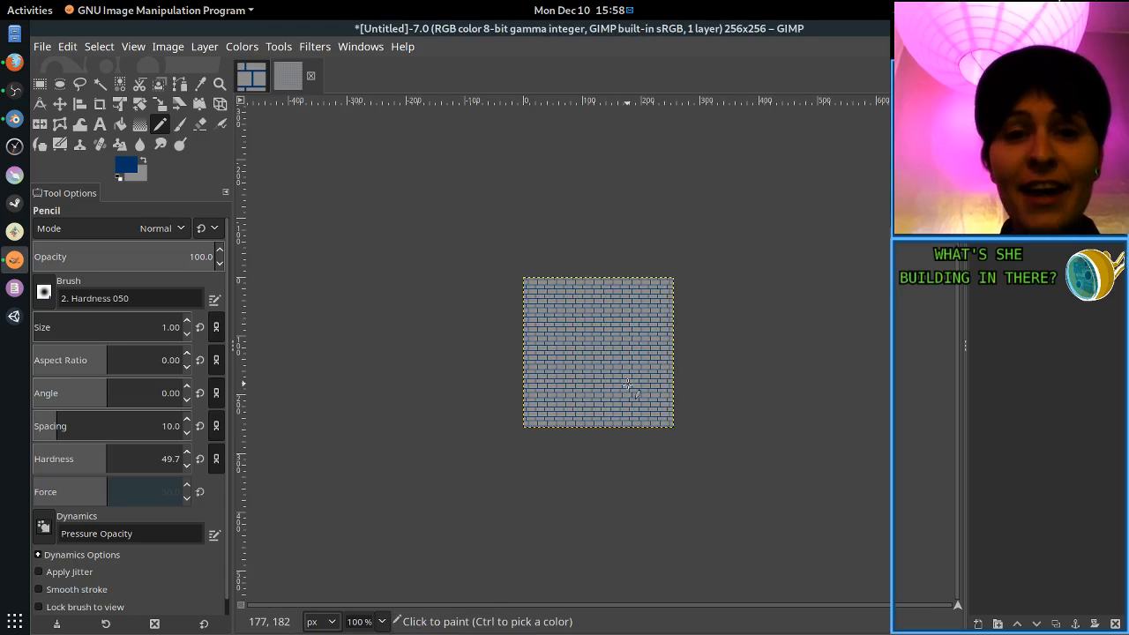
pyautogui.keyDown('ctrl'); pyautogui.scroll(3, 628, 386); pyautogui.keyUp('ctrl')
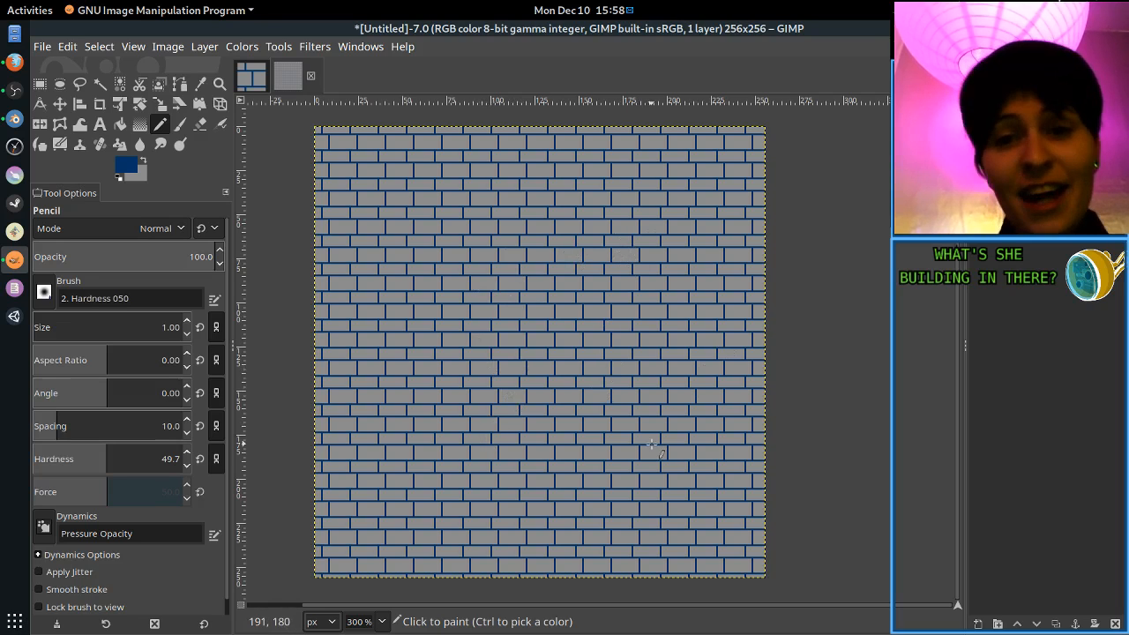
# Return to the original 16 × 16 px tile image.
pyautogui.click(288, 76)
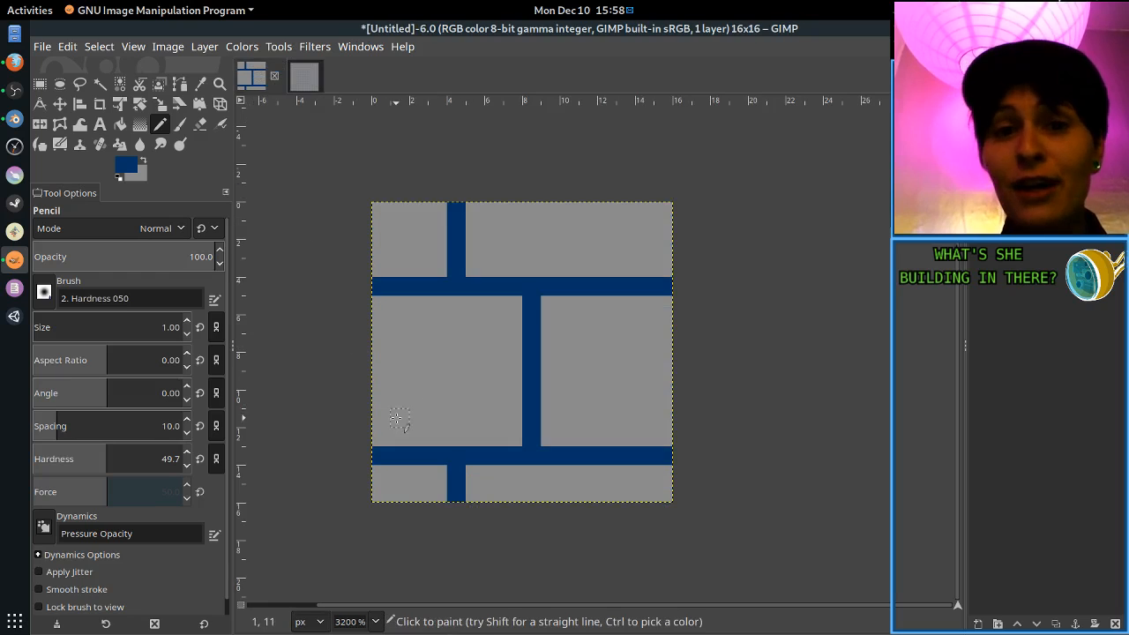
pyautogui.keyDown('ctrl'); pyautogui.scroll(1, 442, 353); pyautogui.keyUp('ctrl')
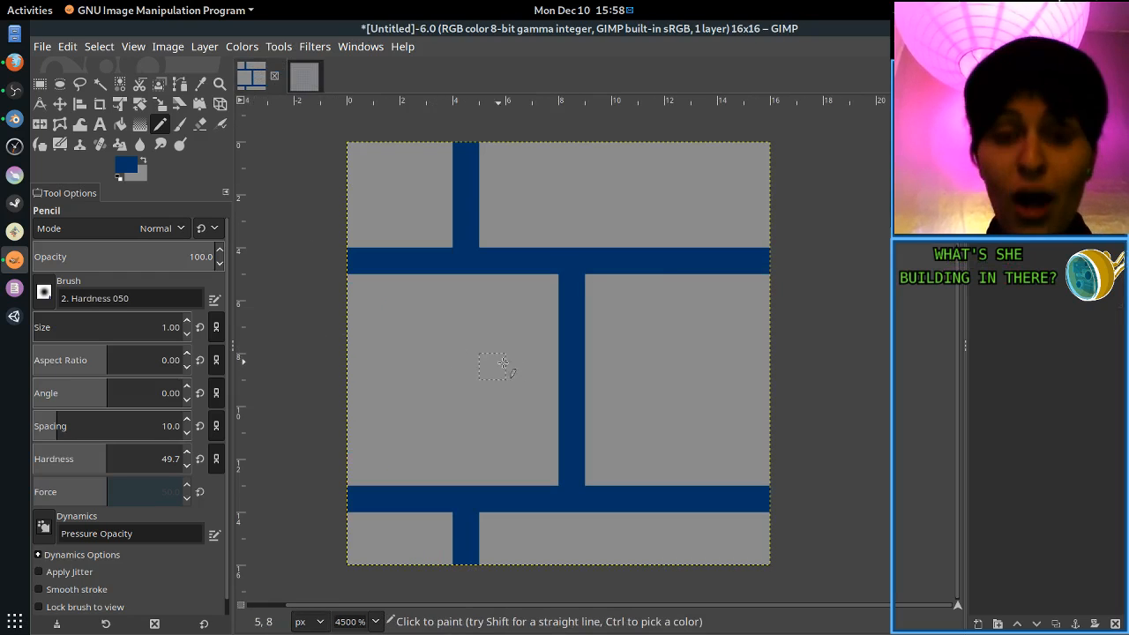
pyautogui.press('o')
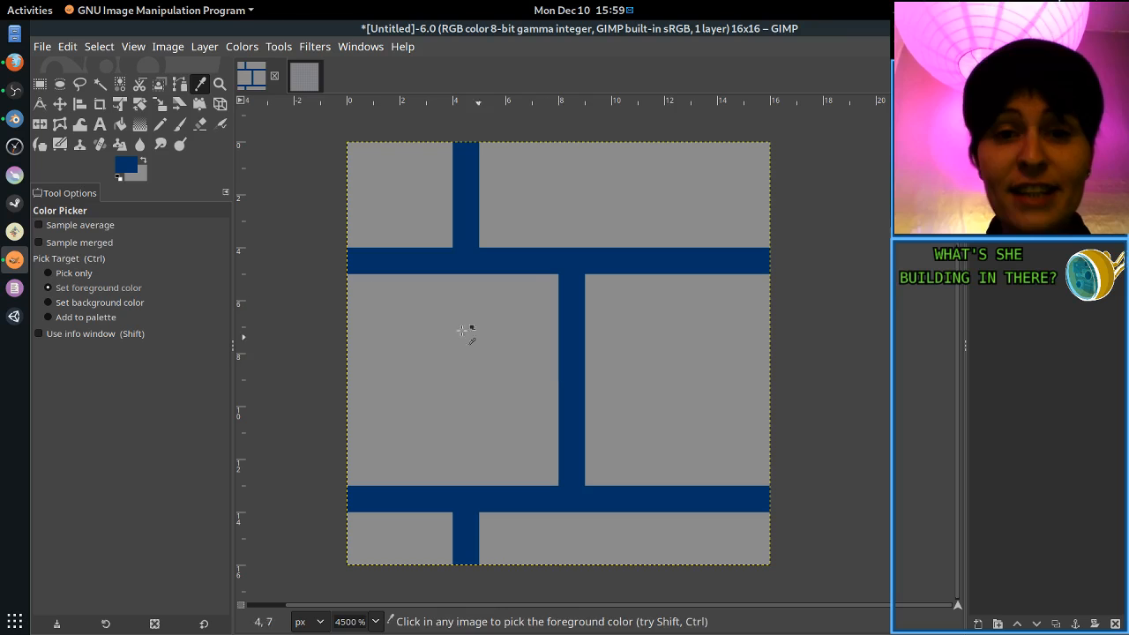
# Set the foreground colour to the muted blue 4f7498.
pyautogui.click(126, 168)
pyautogui.moveTo(273, 177); pyautogui.dragTo(256, 134)
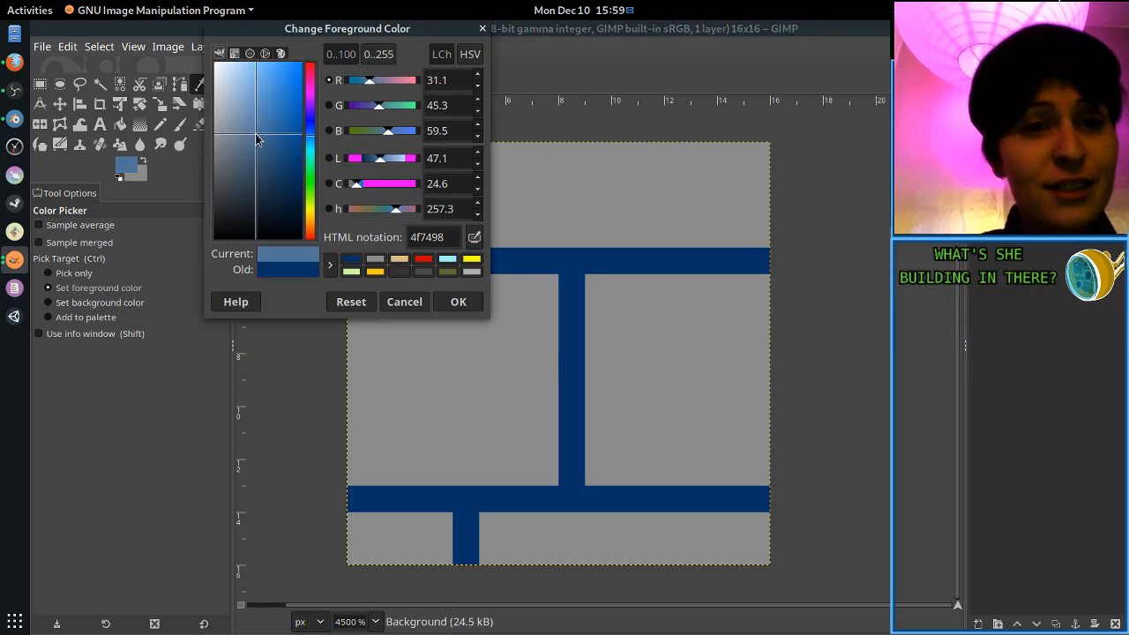
pyautogui.click(458, 298)
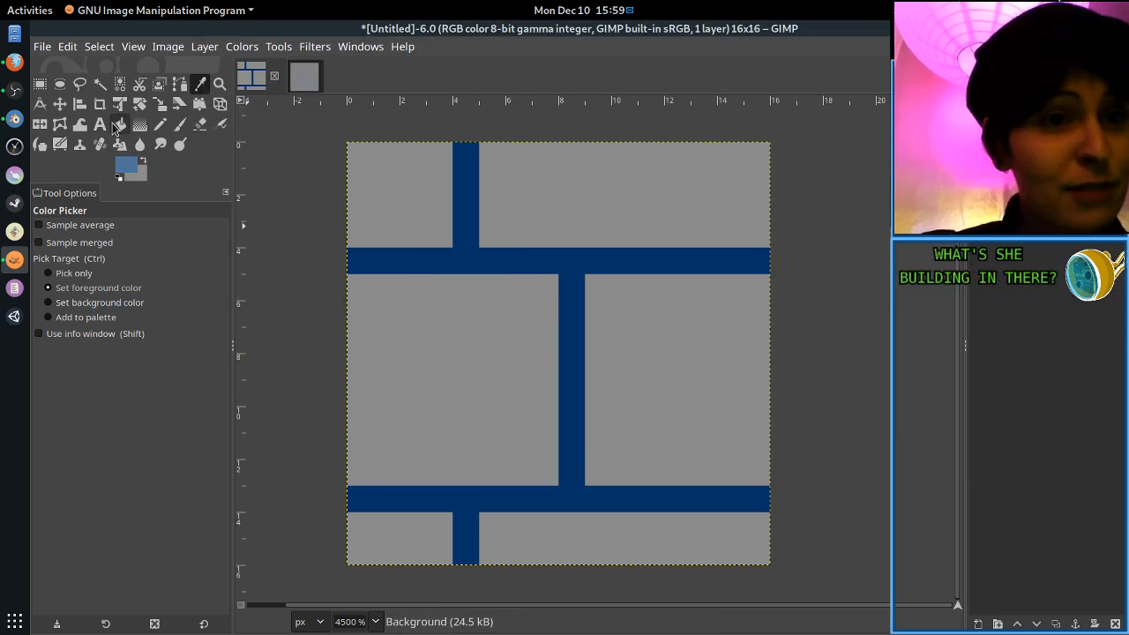
# Bucket-fill the four grey brick areas above the row 4 line and below the row 13 line with dark slate 444e57.
pyautogui.click(120, 124)
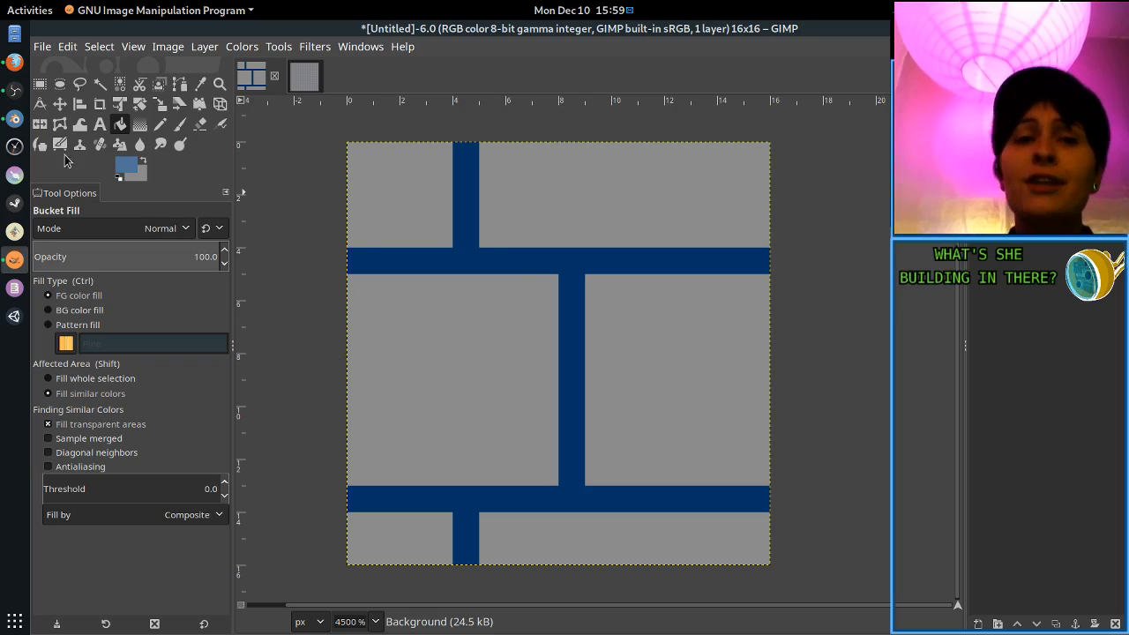
pyautogui.click(124, 165)
pyautogui.moveTo(237, 189)
pyautogui.mouseDown()
pyautogui.moveTo(263, 190)
pyautogui.moveTo(235, 196)
pyautogui.mouseUp()
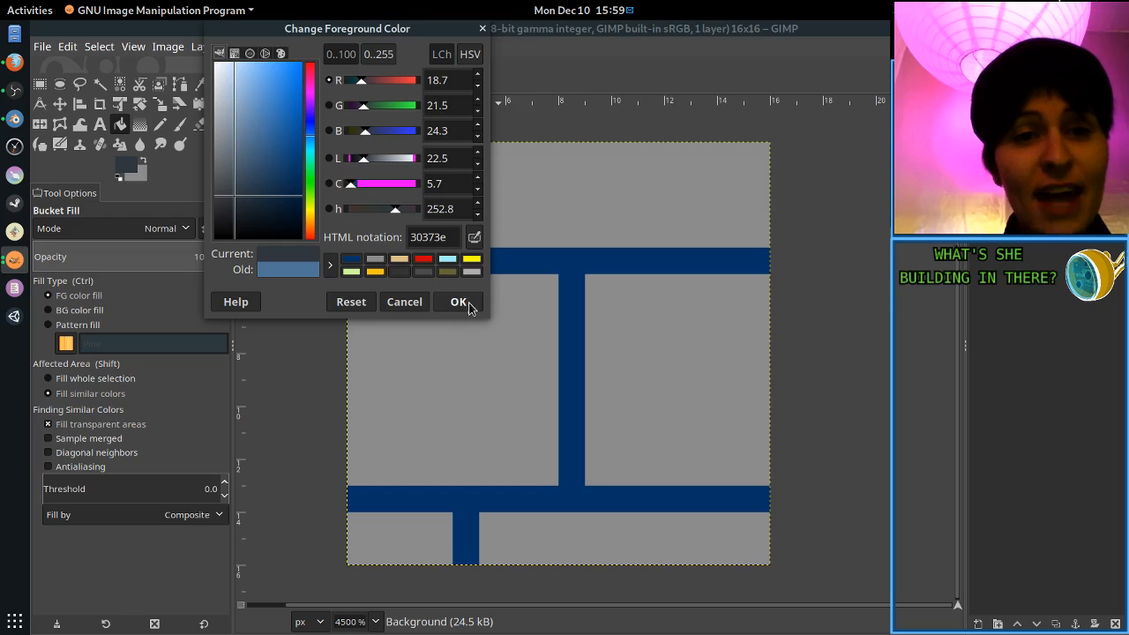
pyautogui.click(240, 183)
pyautogui.click(459, 302)
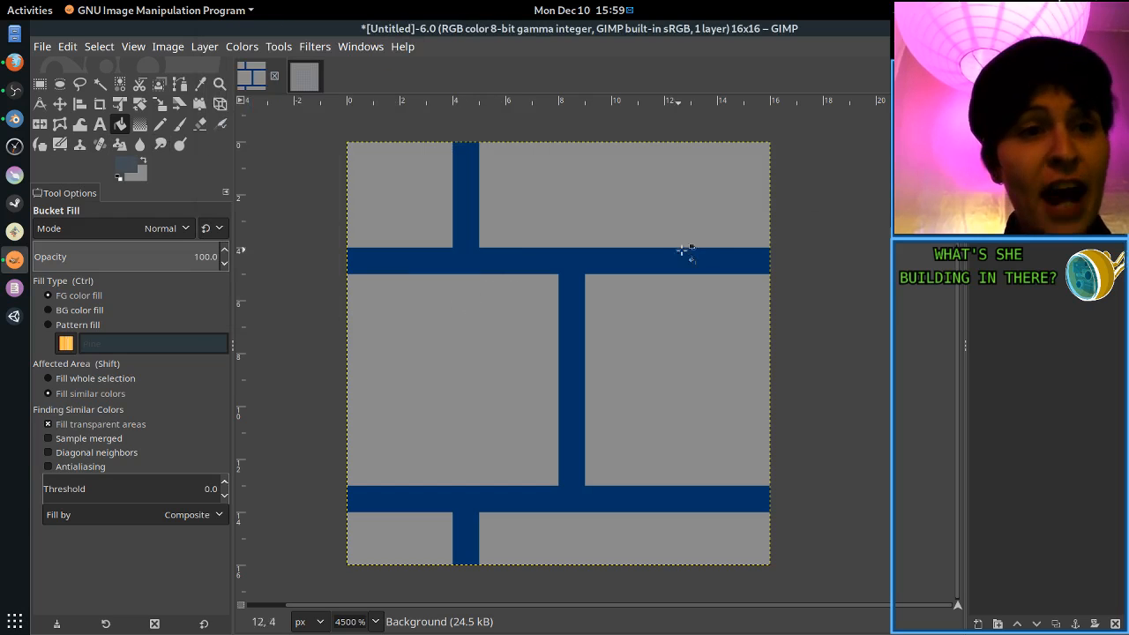
pyautogui.click(615, 193)
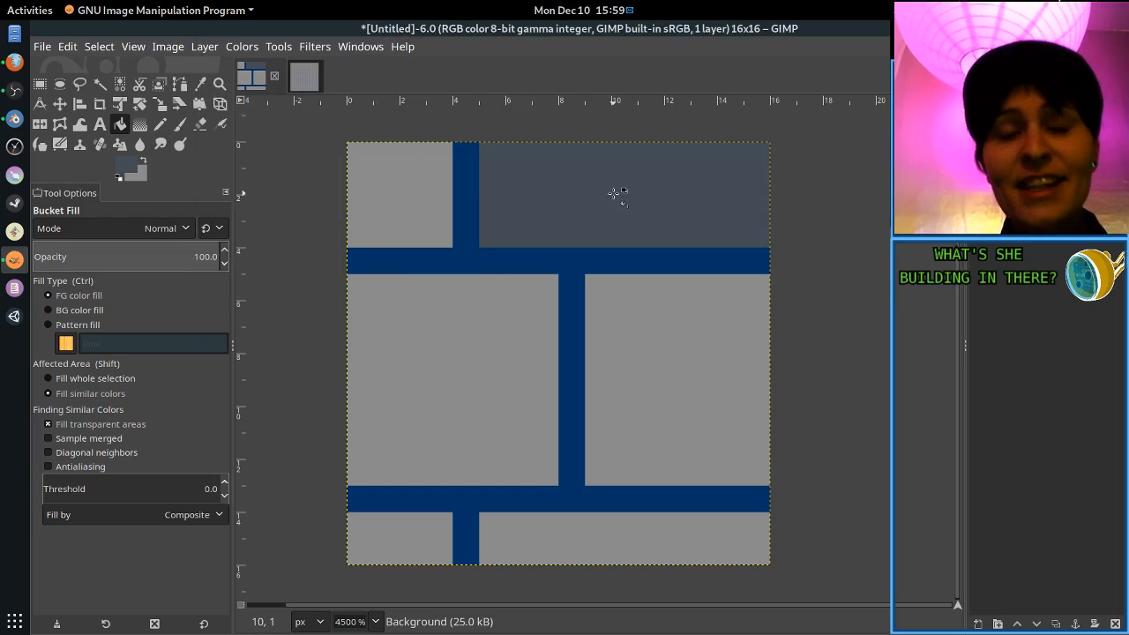
pyautogui.click(382, 170)
pyautogui.click(381, 545)
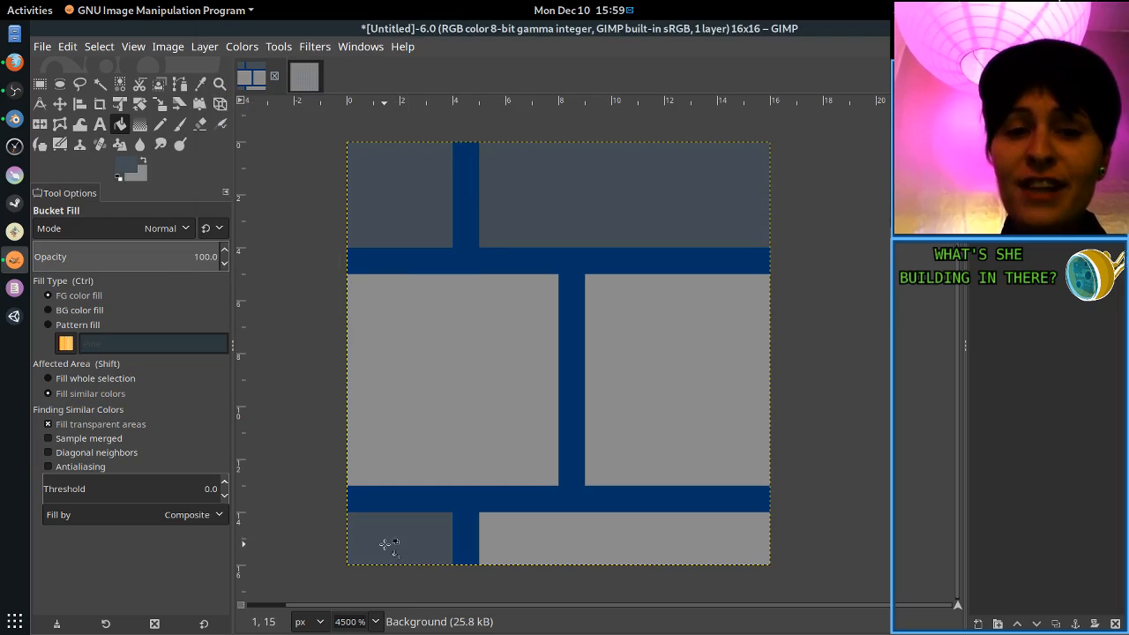
pyautogui.click(540, 538)
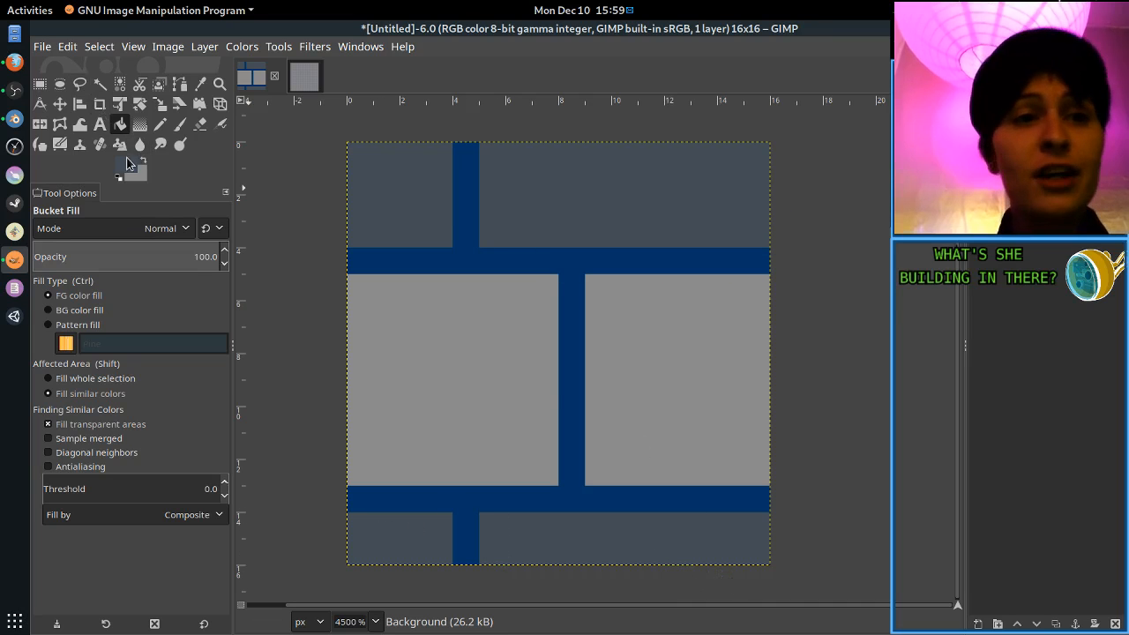
# Choose a very dark navy foreground colour and bucket-fill the connected blue mortar lines with it.
pyautogui.click(126, 163)
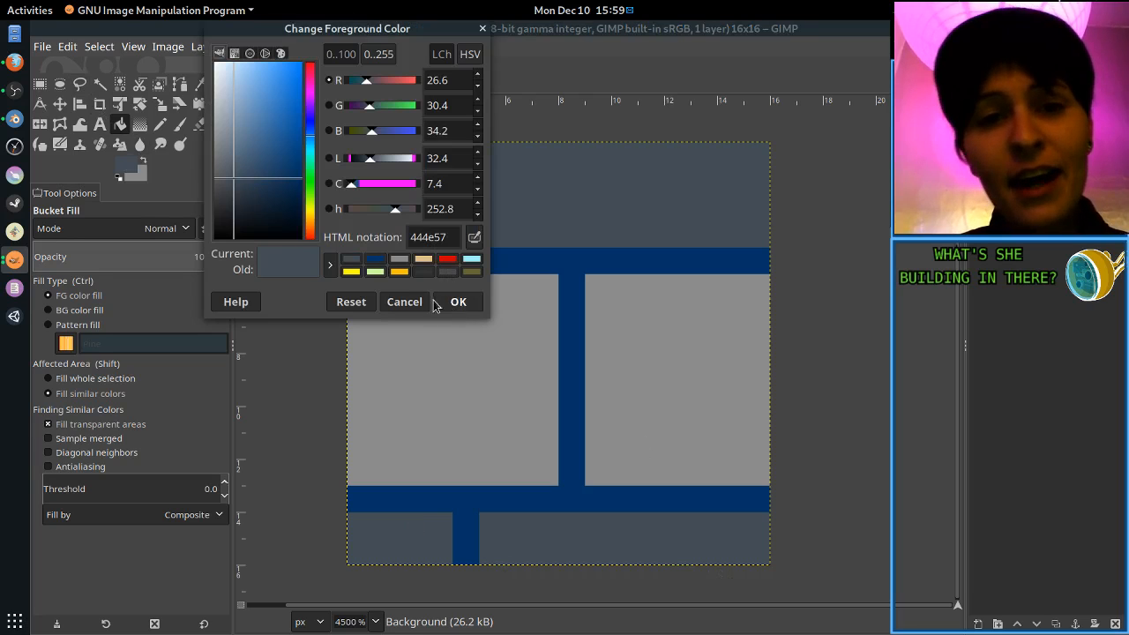
pyautogui.moveTo(291, 186); pyautogui.dragTo(257, 212)
pyautogui.click(459, 302)
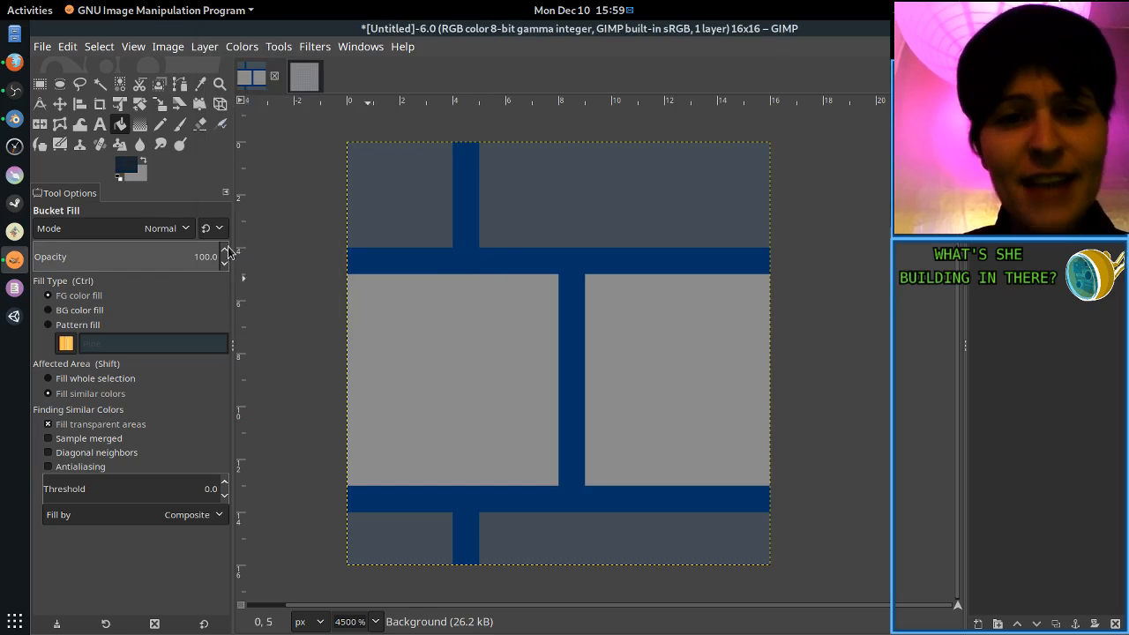
pyautogui.click(421, 264)
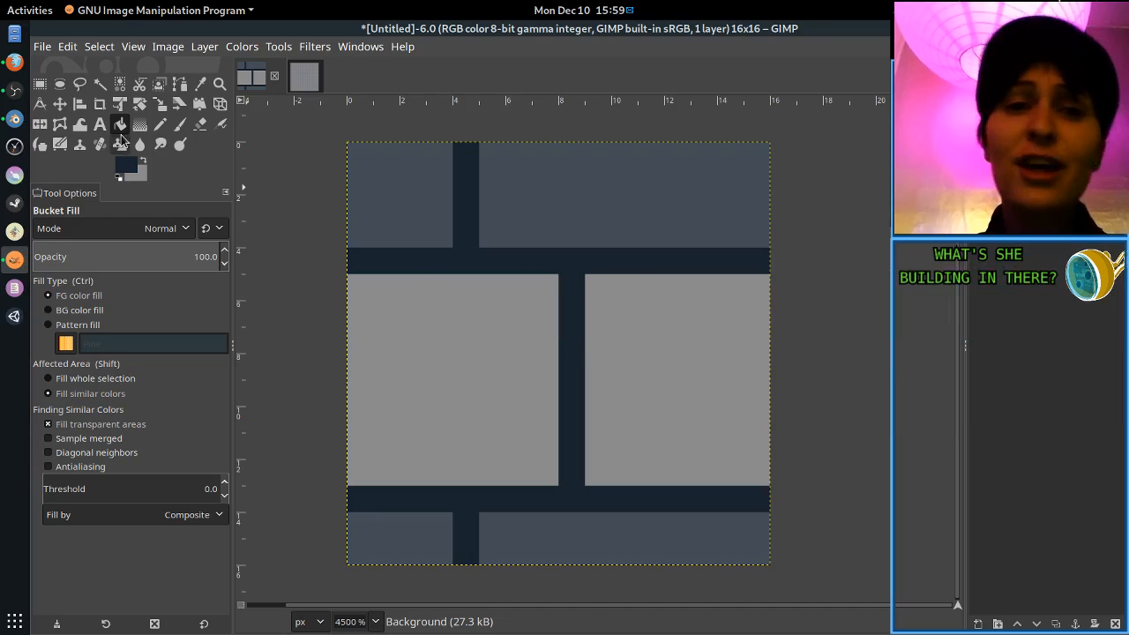
# Pencil 1 px highlights in light grey a4a6a8 along the left grey brick's top and right edges and the right grey brick's top edge.
pyautogui.click(121, 172)
pyautogui.moveTo(238, 168); pyautogui.dragTo(216, 129)
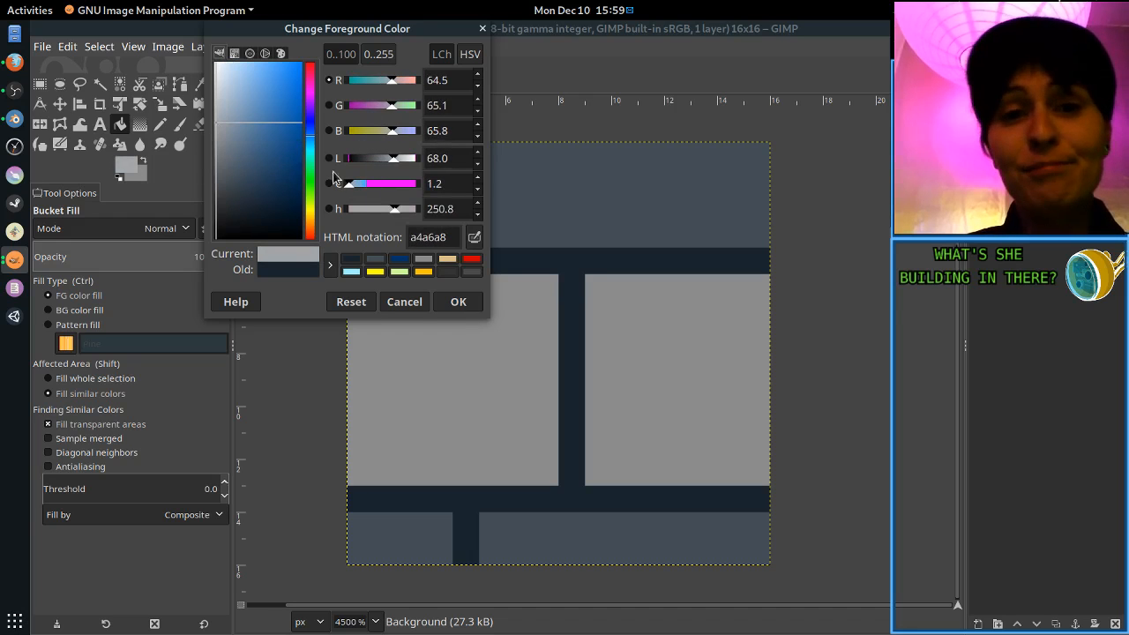
pyautogui.click(458, 304)
pyautogui.click(162, 124)
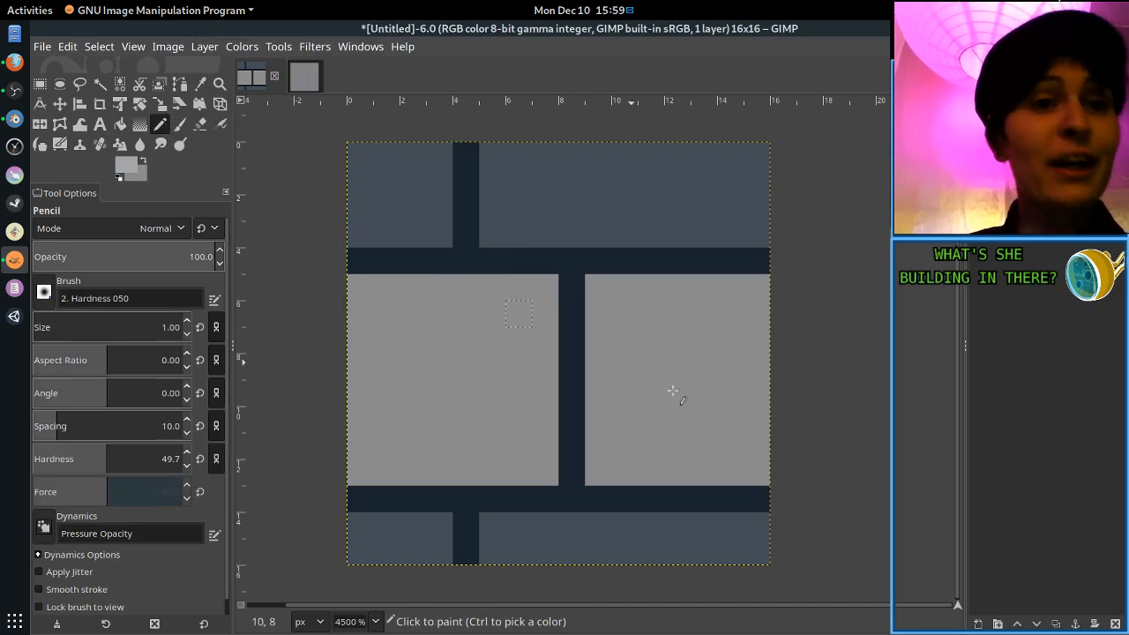
pyautogui.click(540, 468)
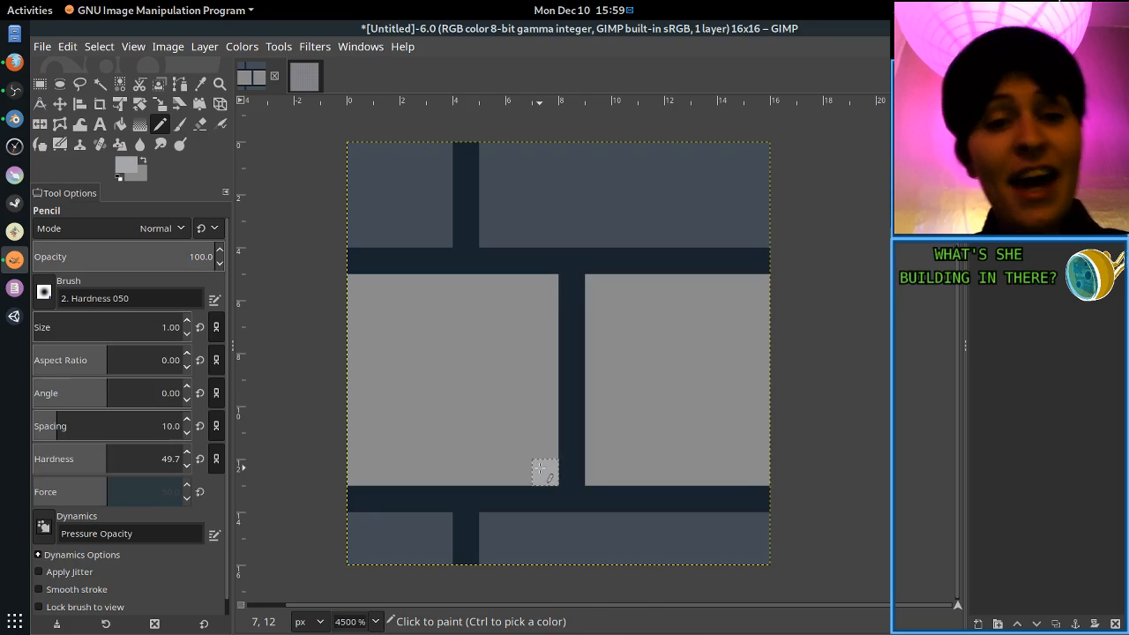
pyautogui.keyDown('shift'); pyautogui.click(545, 288); pyautogui.keyUp('shift')
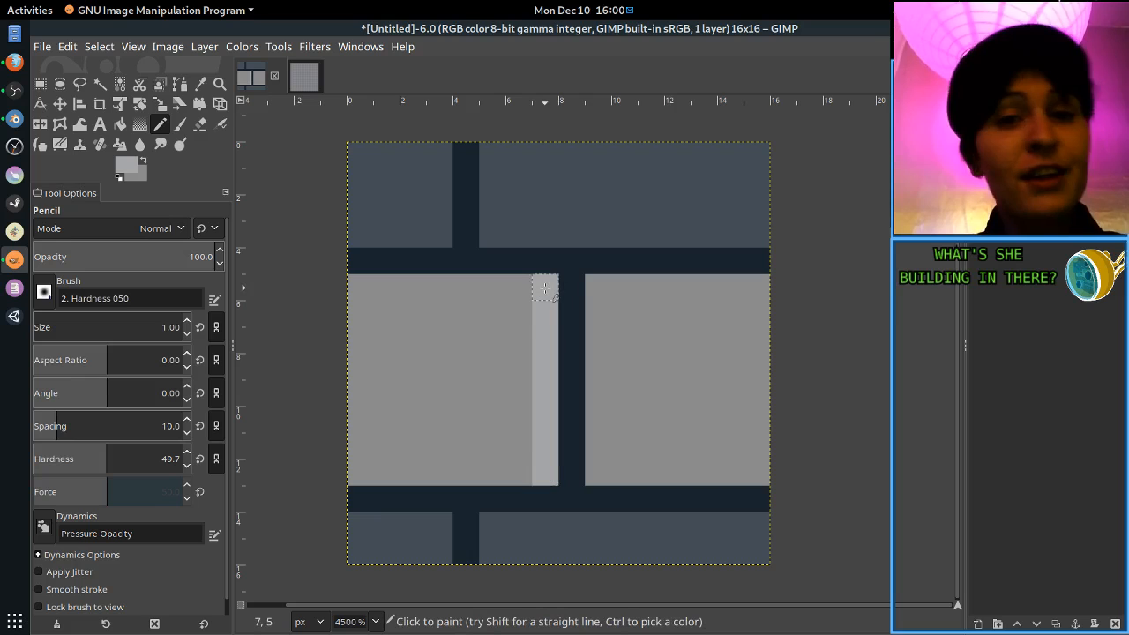
pyautogui.keyDown('shift'); pyautogui.click(351, 282); pyautogui.keyUp('shift')
pyautogui.click(598, 287)
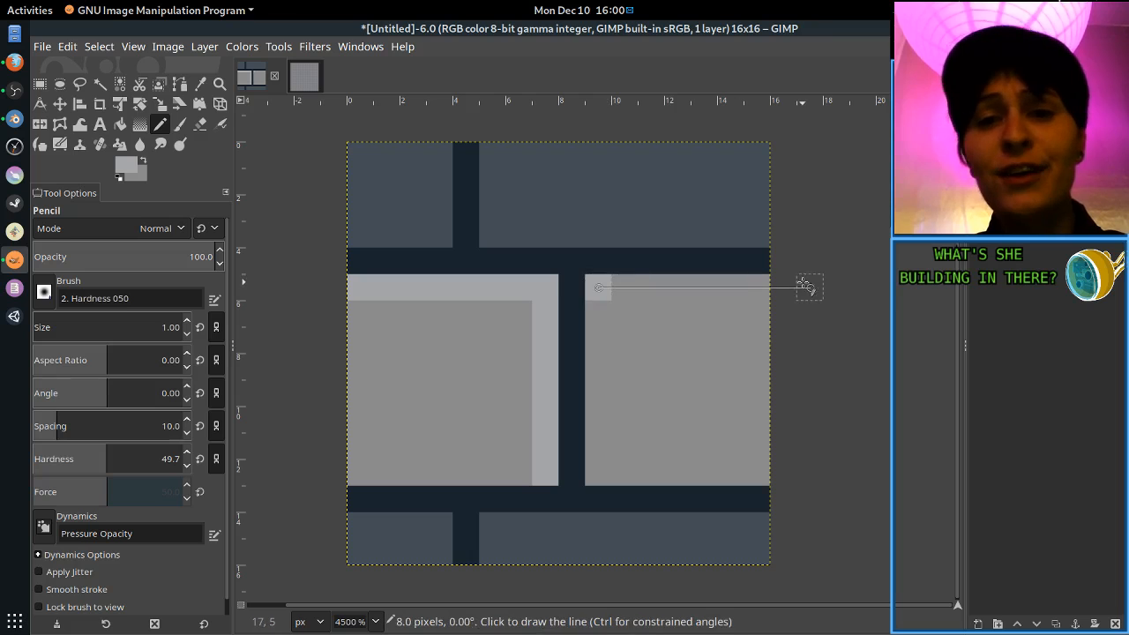
pyautogui.keyDown('shift'); pyautogui.click(781, 286); pyautogui.keyUp('shift')
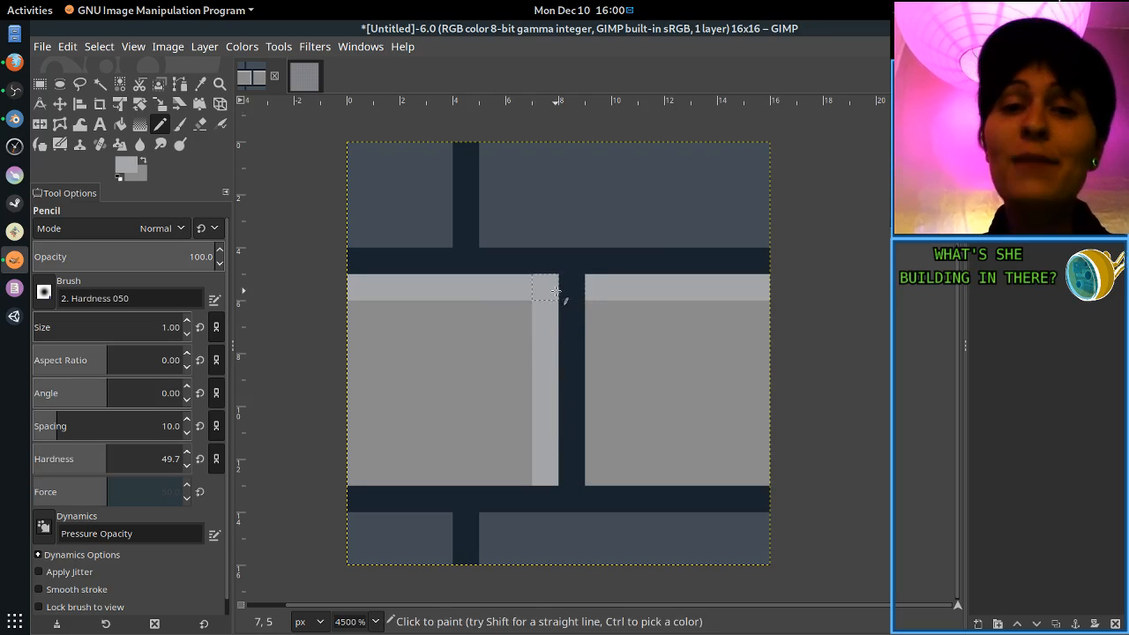
# Sample the dark slate brick colour and lighten the foreground colour to blue-grey 677785.
pyautogui.press('o')
pyautogui.click(595, 172)
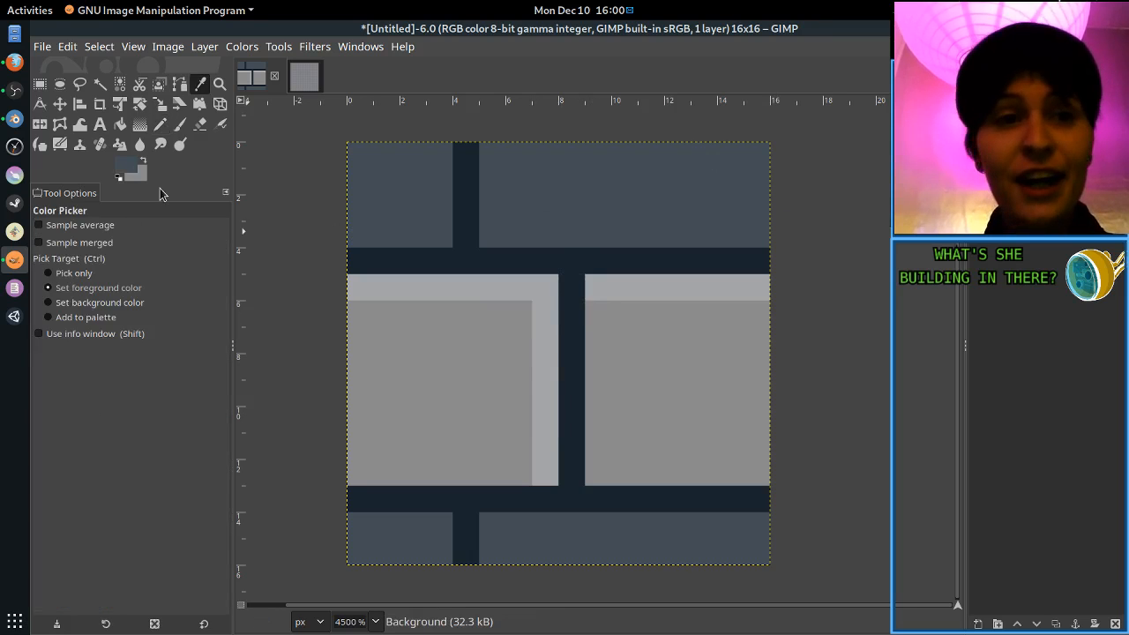
pyautogui.click(129, 164)
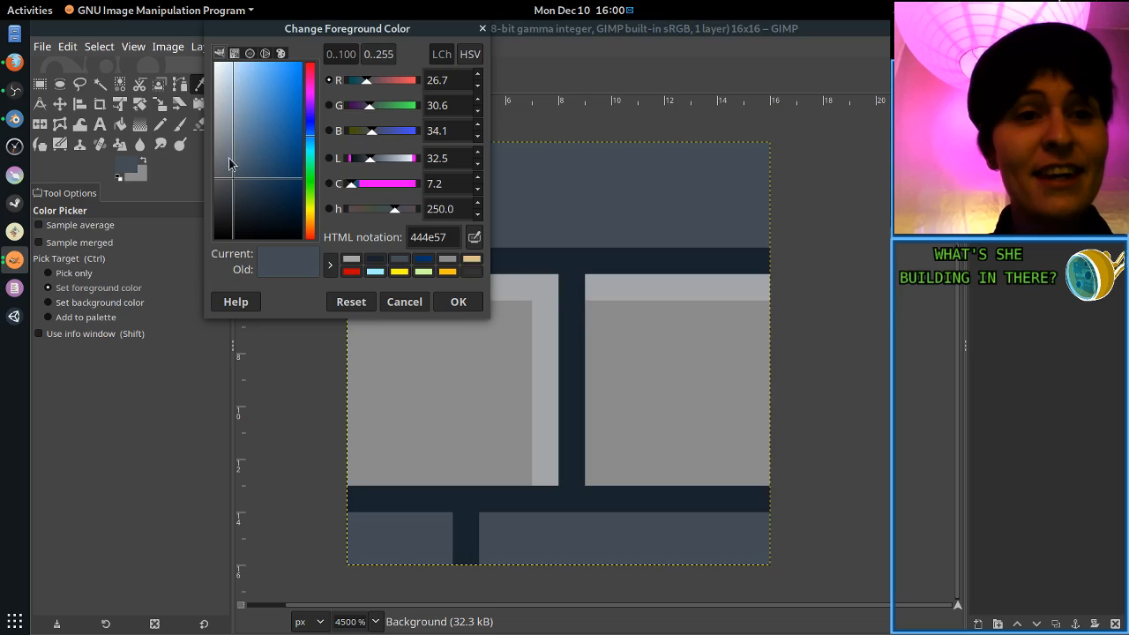
pyautogui.moveTo(229, 164); pyautogui.dragTo(235, 150)
pyautogui.click(476, 305)
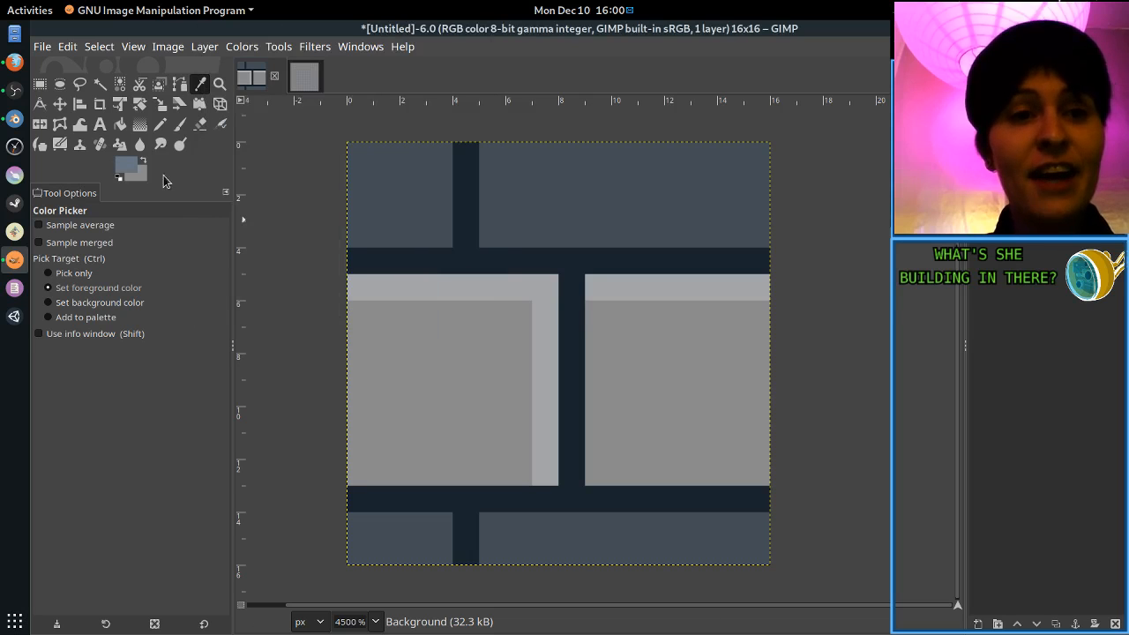
# Pencil 1 px blue-grey highlights on the slate bricks, along row 14 and down the edge at column 3 in both slate rows.
pyautogui.click(160, 124)
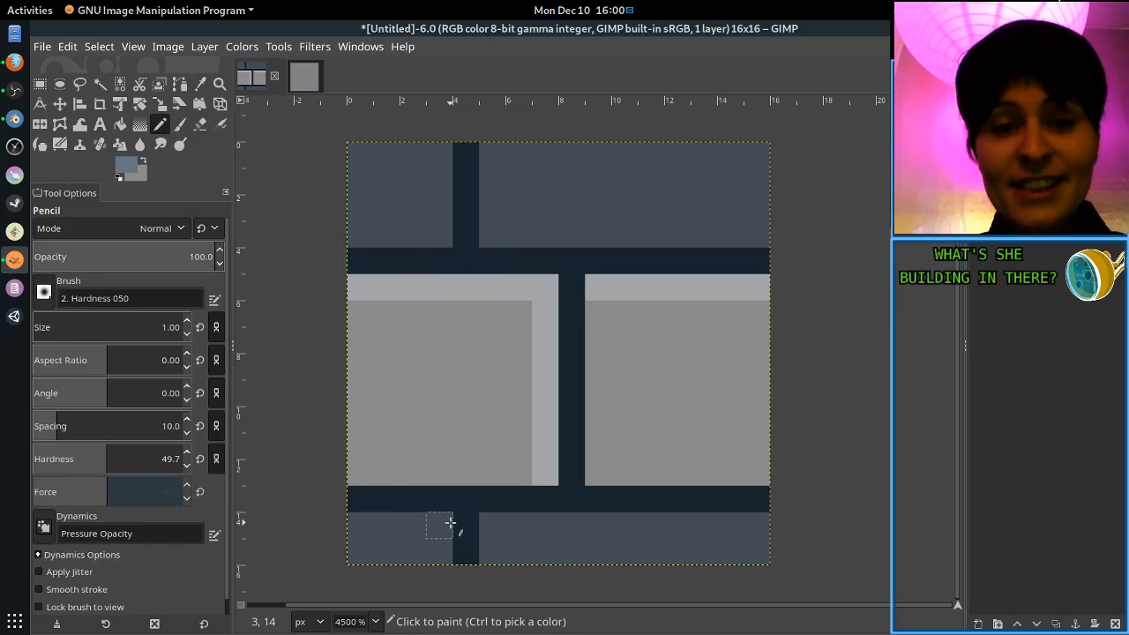
pyautogui.keyDown('shift'); pyautogui.click(353, 524); pyautogui.keyUp('shift')
pyautogui.click(485, 525)
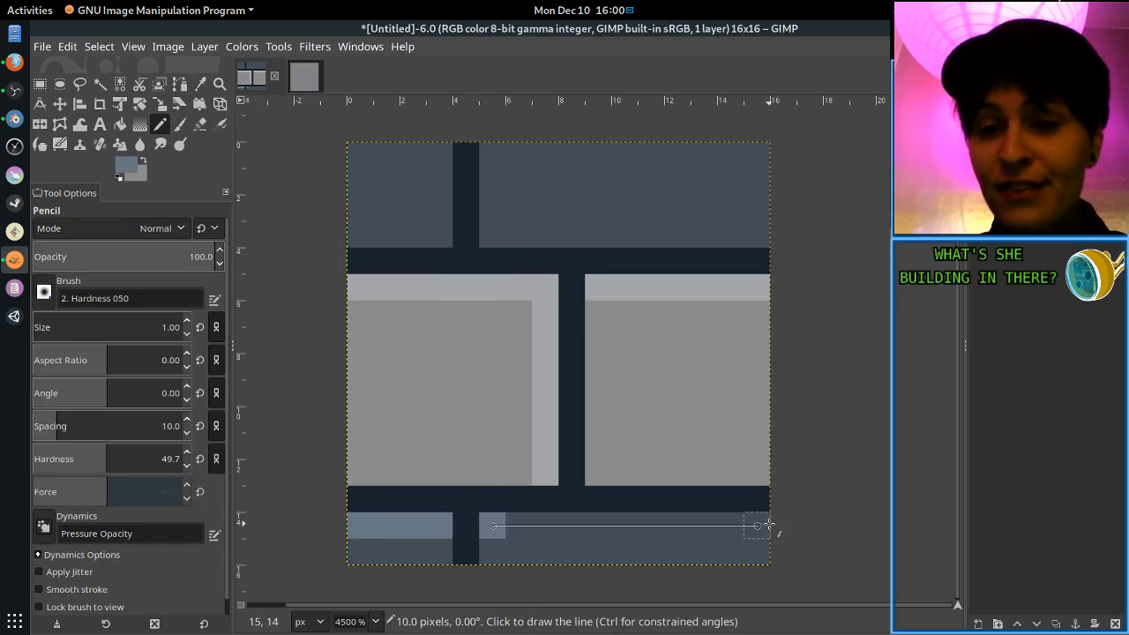
pyautogui.keyDown('shift'); pyautogui.click(758, 526); pyautogui.keyUp('shift')
pyautogui.click(440, 552)
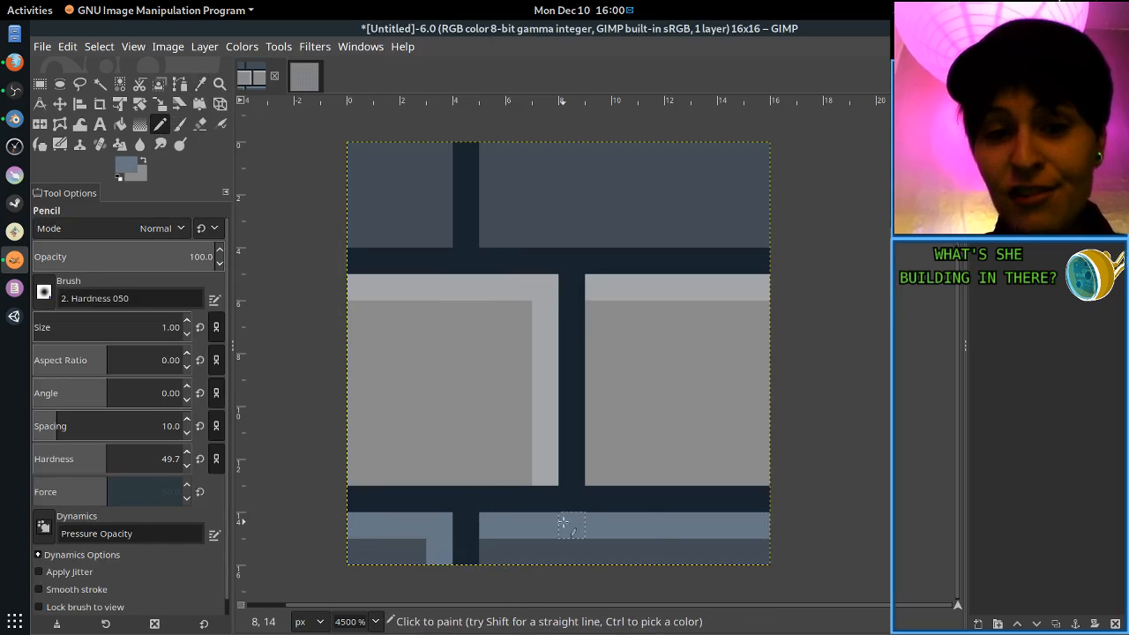
pyautogui.click(439, 235)
pyautogui.keyDown('shift'); pyautogui.click(437, 155); pyautogui.keyUp('shift')
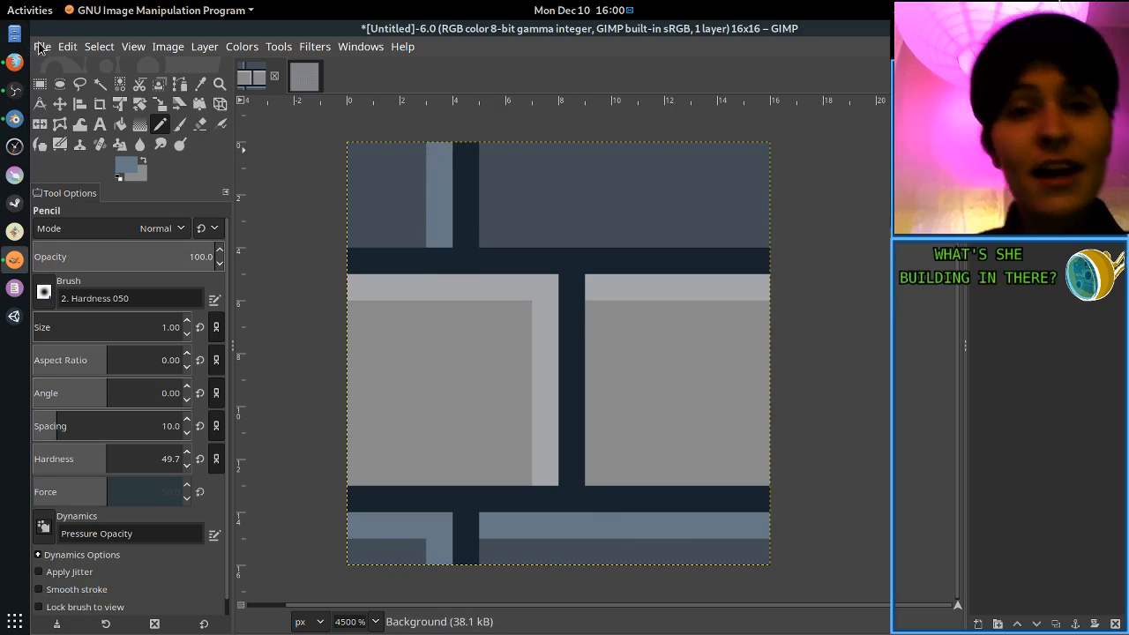
# Preview the brick pattern by tiling it into a new 256 × 256 px image.
pyautogui.click(313, 47)
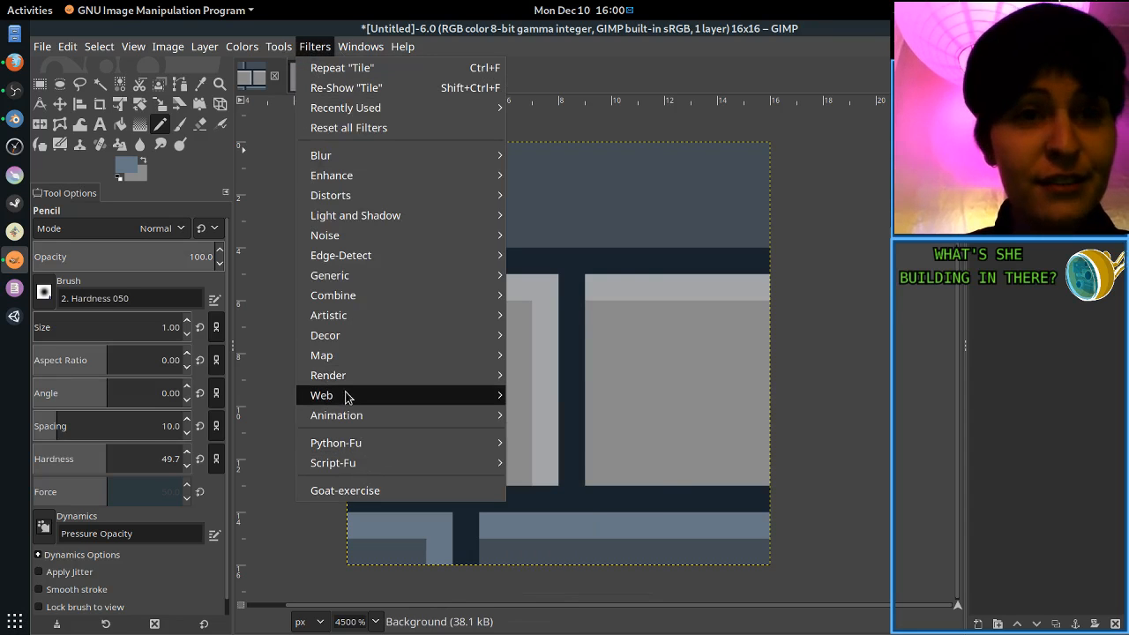
pyautogui.moveTo(349, 398)
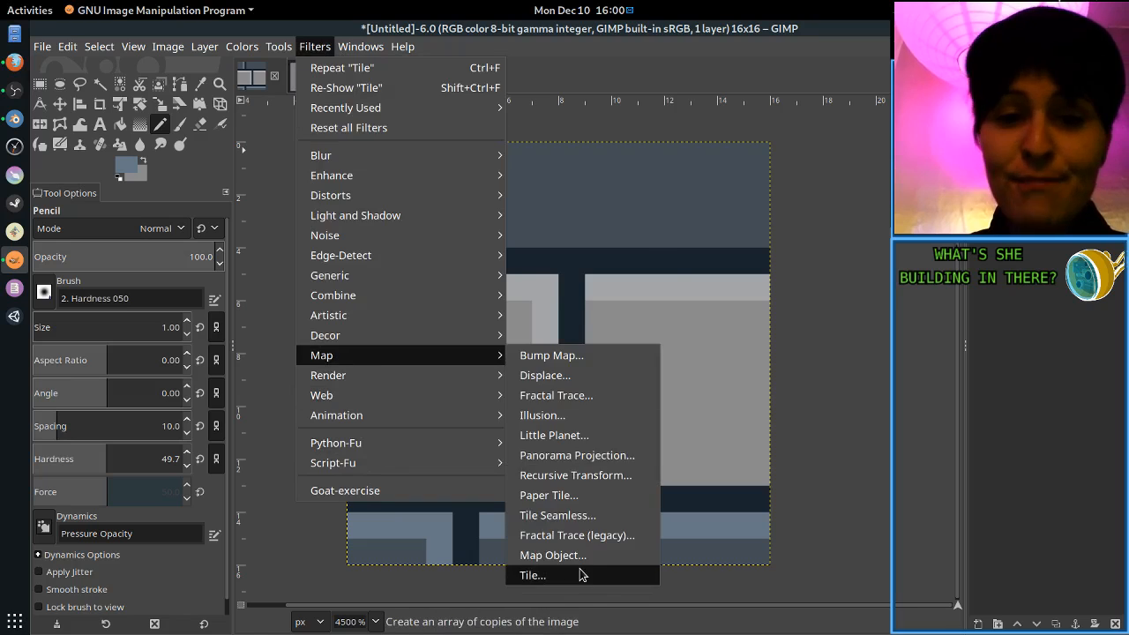
pyautogui.click(535, 574)
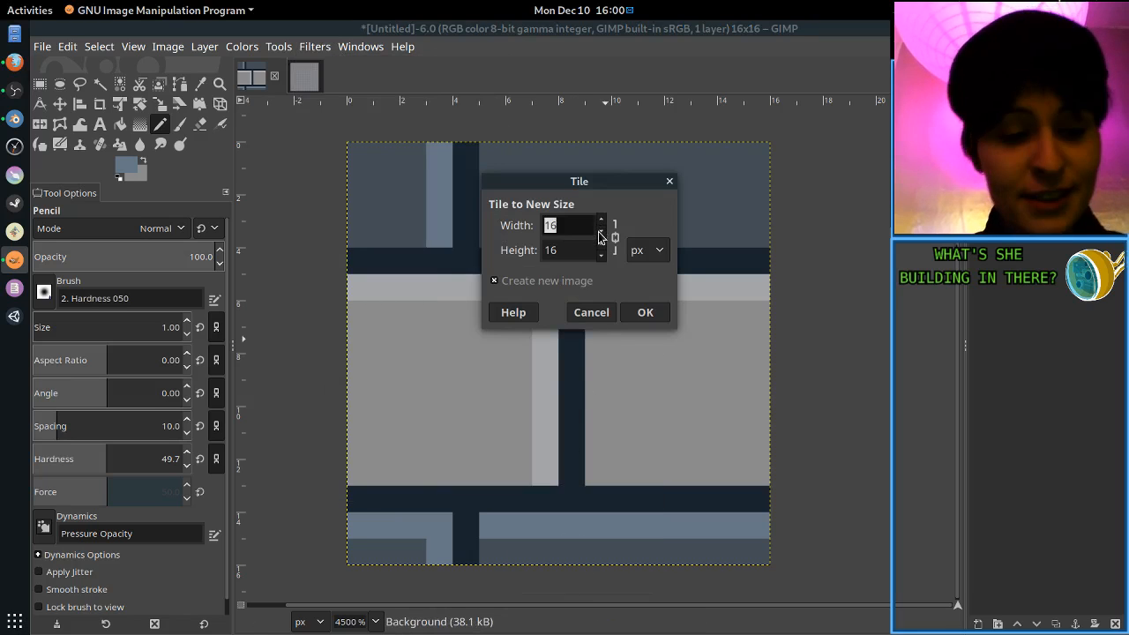
pyautogui.write('256')
pyautogui.click(645, 312)
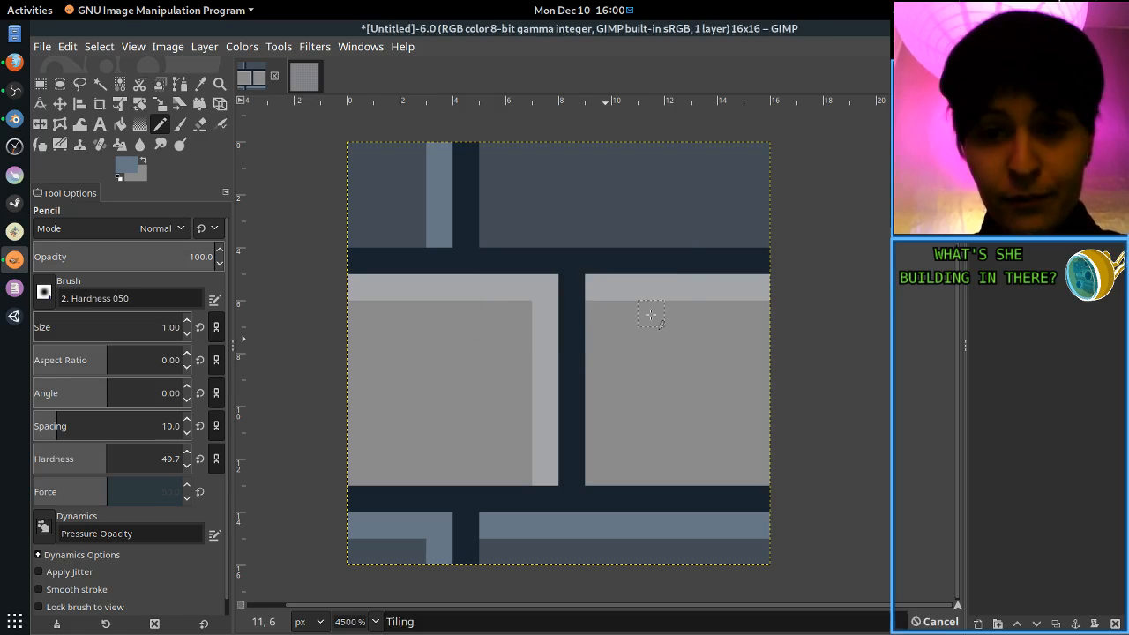
pyautogui.keyDown('ctrl'); pyautogui.scroll(4, 638, 350); pyautogui.keyUp('ctrl')
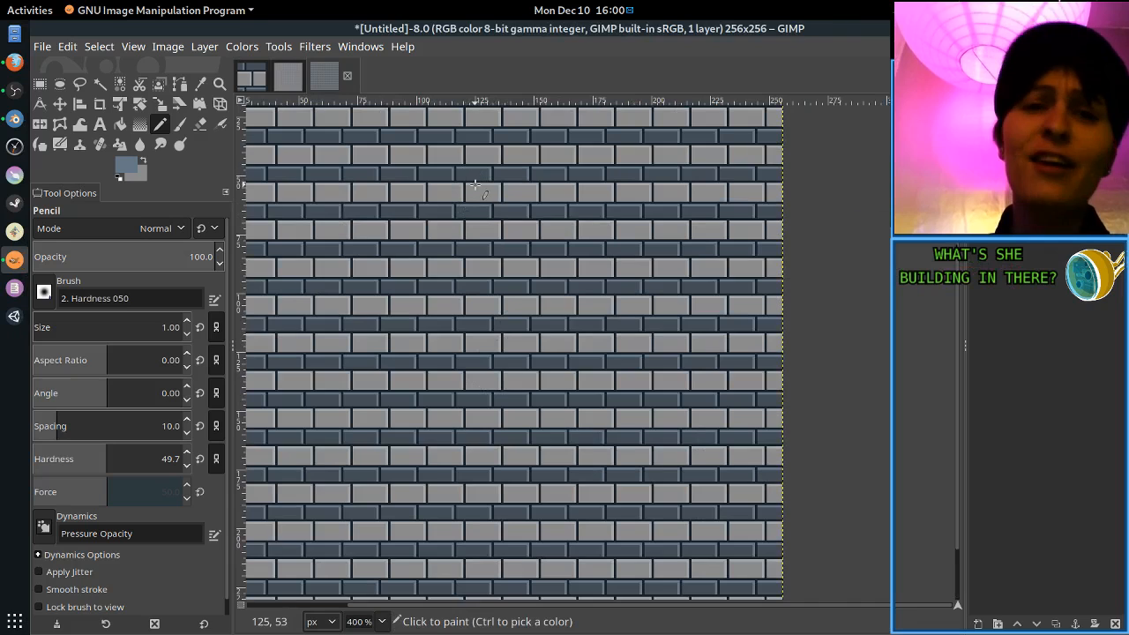
# On the original 16 × 16 px tile, pencil stepped cracks in dark grey 525456 across both light grey bricks, meeting at the tile edge in row 10.
pyautogui.click(252, 77)
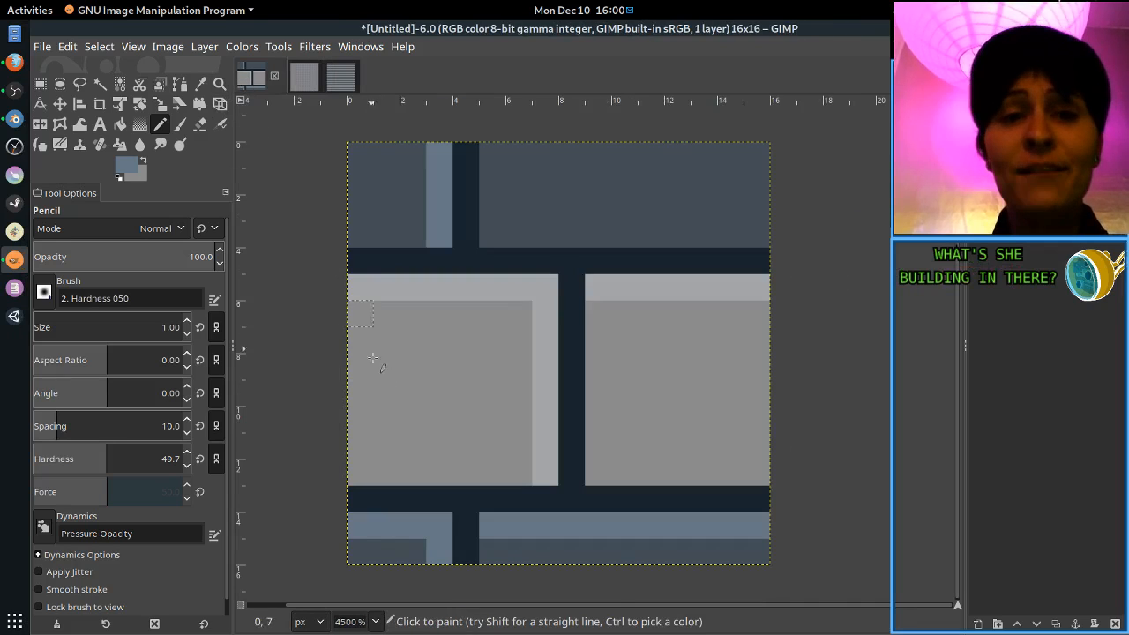
pyautogui.click(124, 167)
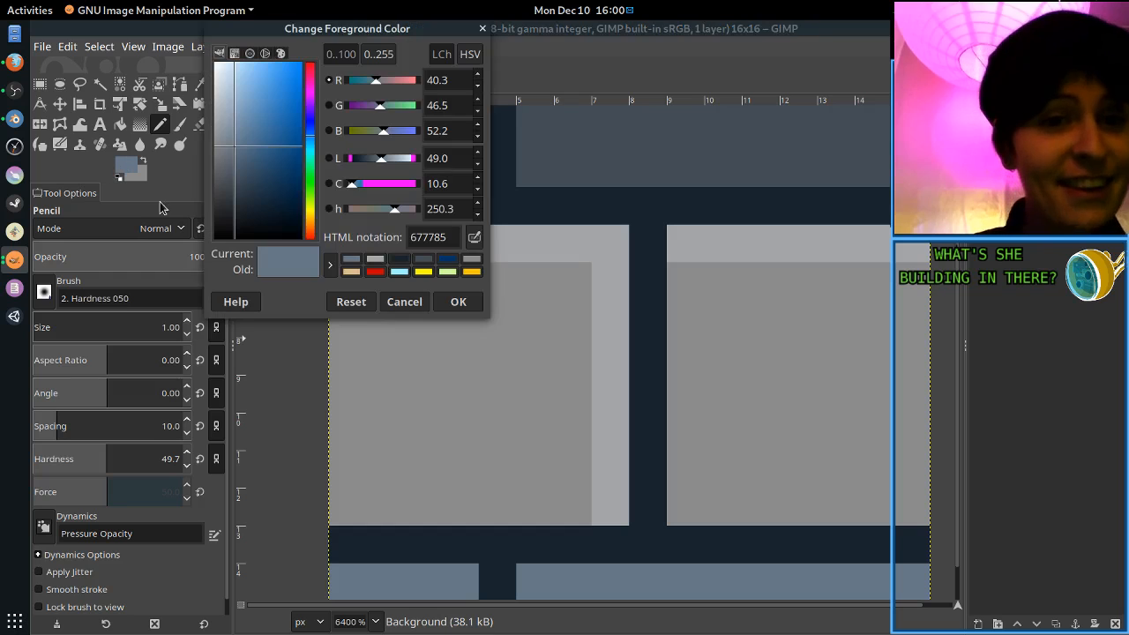
pyautogui.moveTo(226, 165); pyautogui.dragTo(219, 184)
pyautogui.click(458, 302)
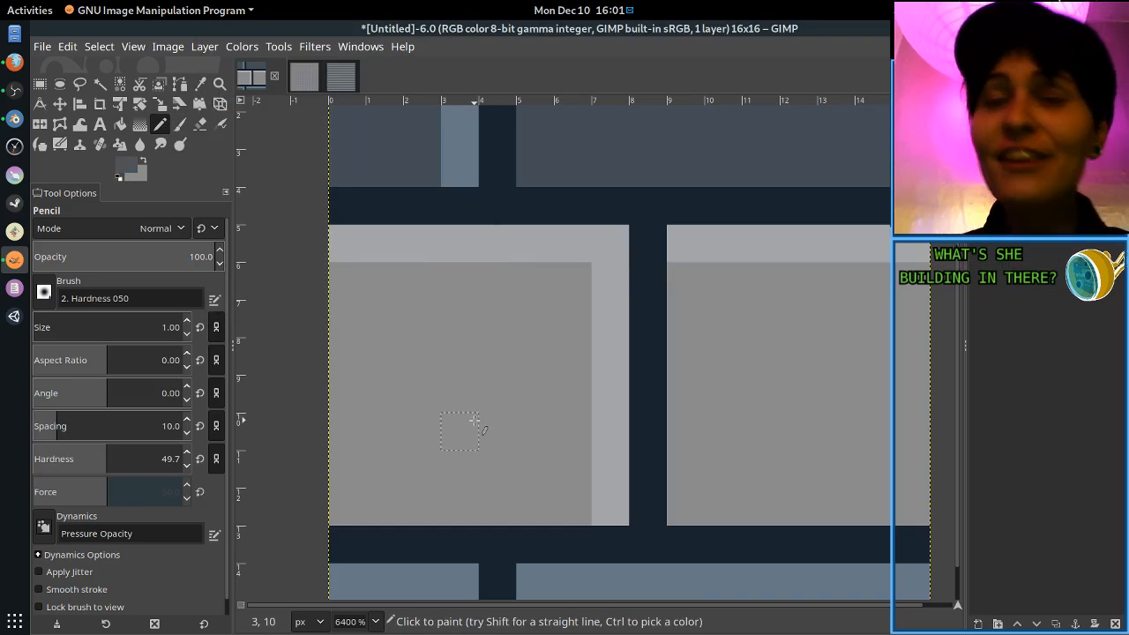
pyautogui.moveTo(545, 431); pyautogui.dragTo(352, 439)
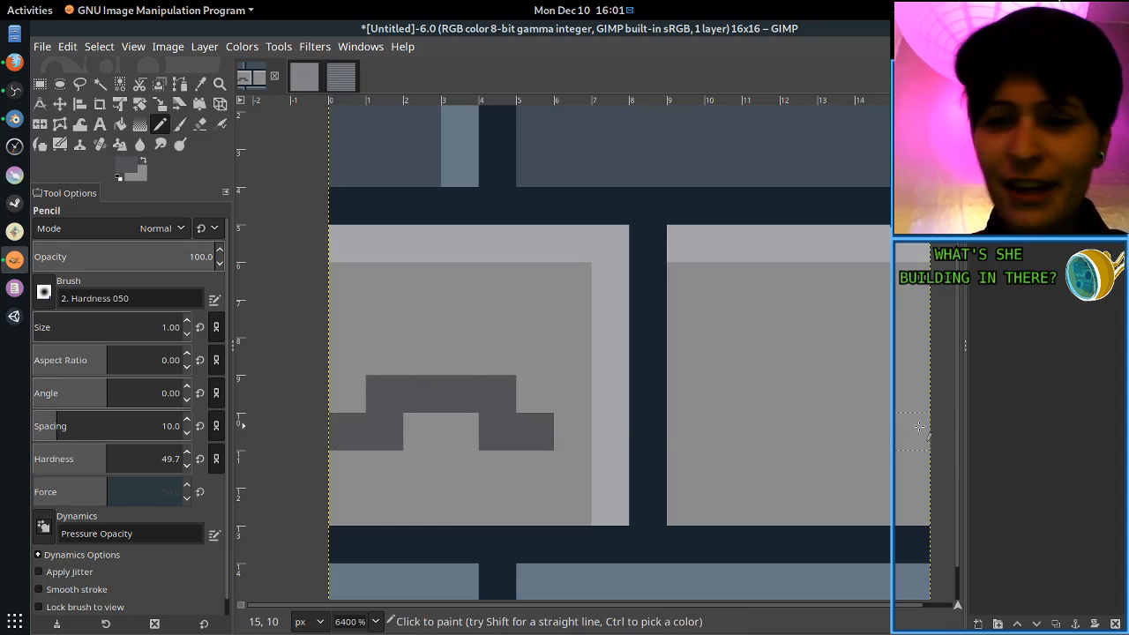
pyautogui.moveTo(912, 432)
pyautogui.mouseDown()
pyautogui.moveTo(885, 432)
pyautogui.moveTo(754, 492)
pyautogui.mouseUp()
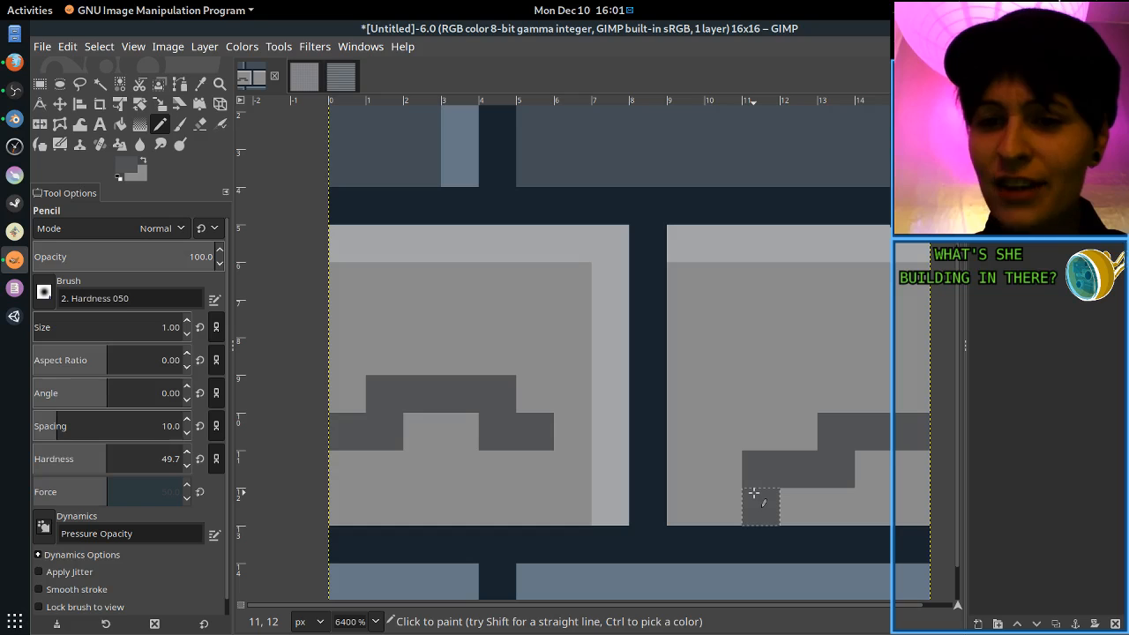
# Sample the brick's mid grey and pencil over the right crack's lowest pixel at 11, 12 to remove it.
pyautogui.press('o')
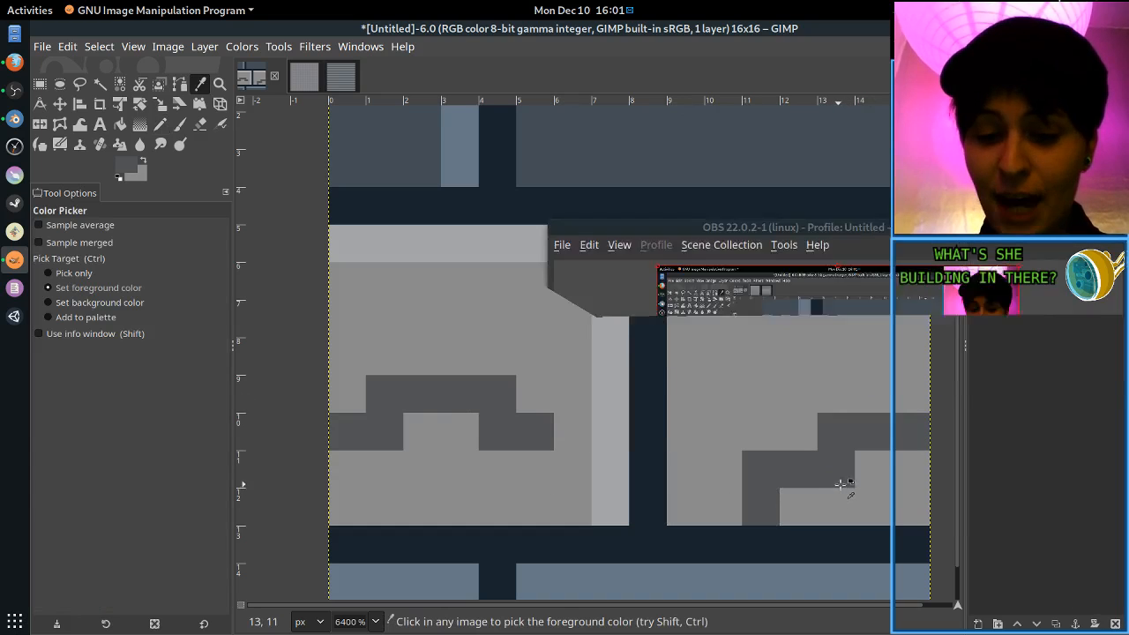
pyautogui.click(869, 494)
pyautogui.press('n')
pyautogui.click(763, 509)
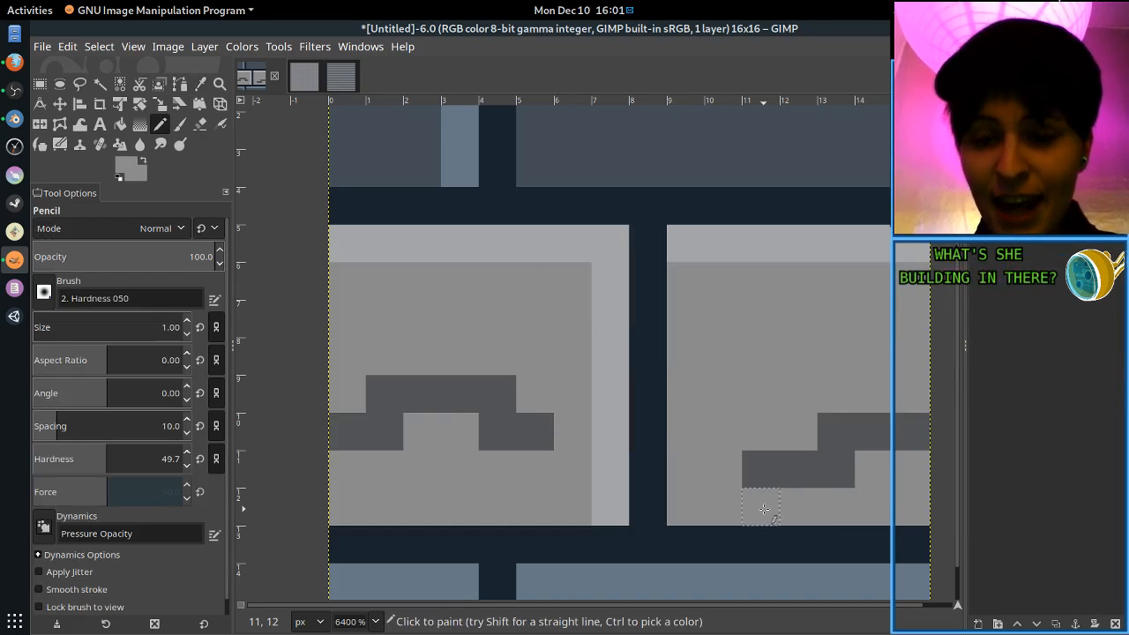
# Sample the crack's dark grey and darken the foreground colour to 424345.
pyautogui.press('o')
pyautogui.click(520, 430)
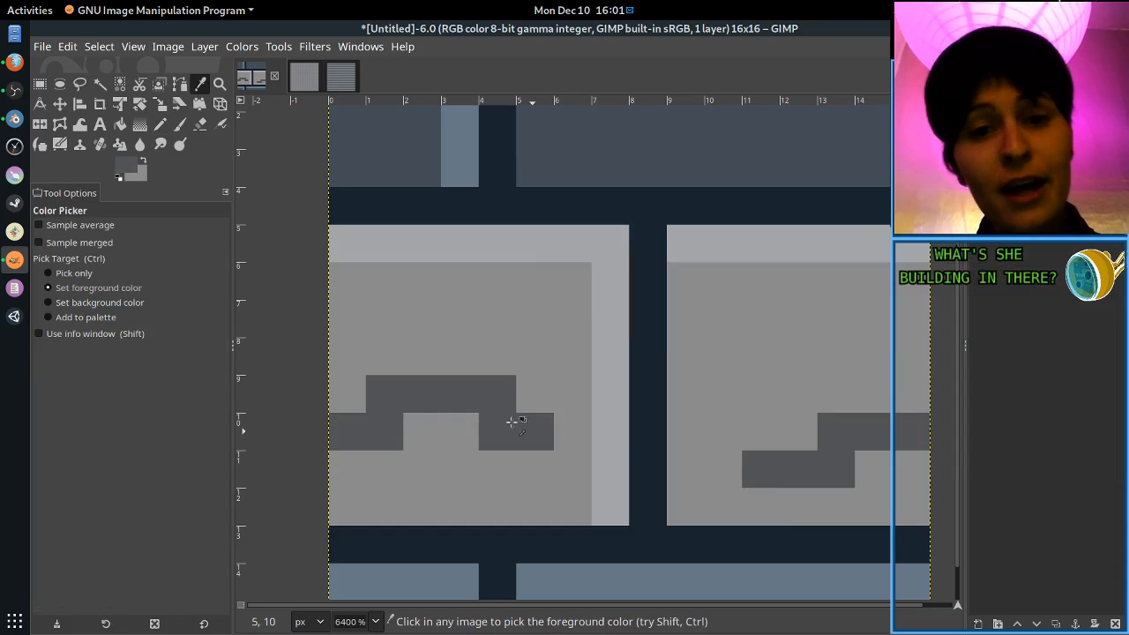
pyautogui.click(123, 170)
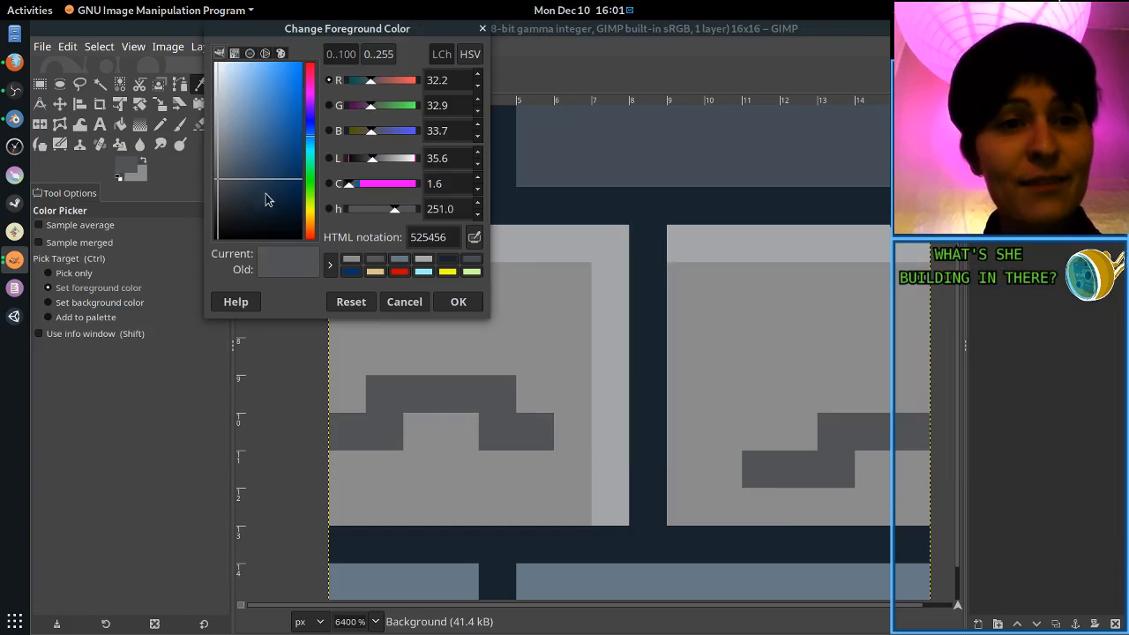
pyautogui.moveTo(220, 189); pyautogui.dragTo(218, 192)
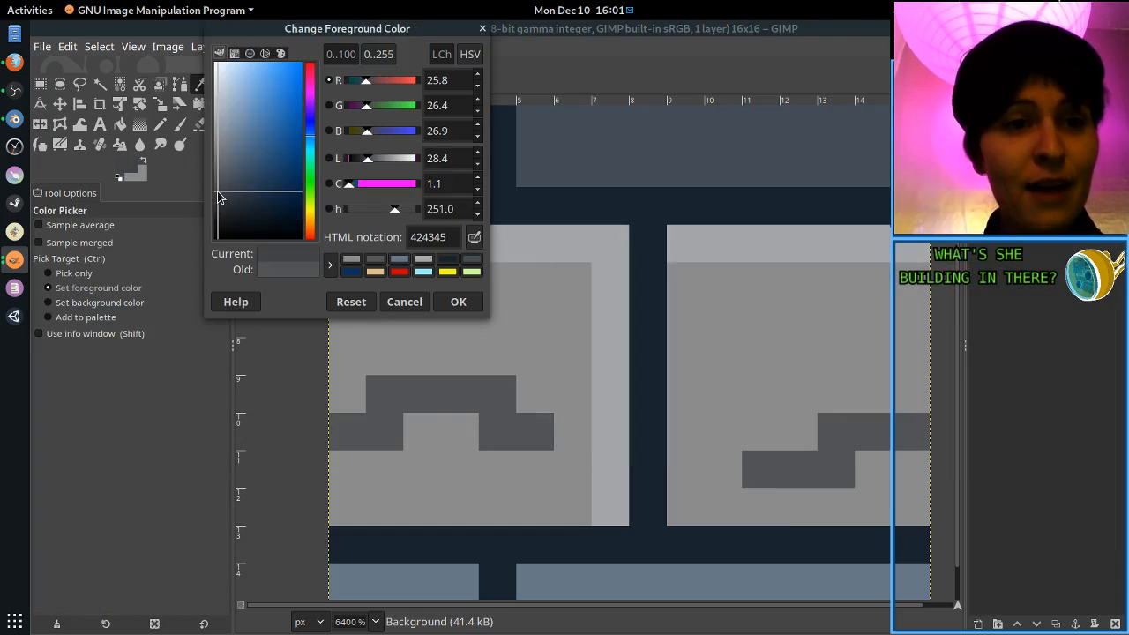
pyautogui.click(459, 302)
# Pencil a darker shadow directly beneath the left brick's crack, two pixels under each of its three sections.
pyautogui.press('n')
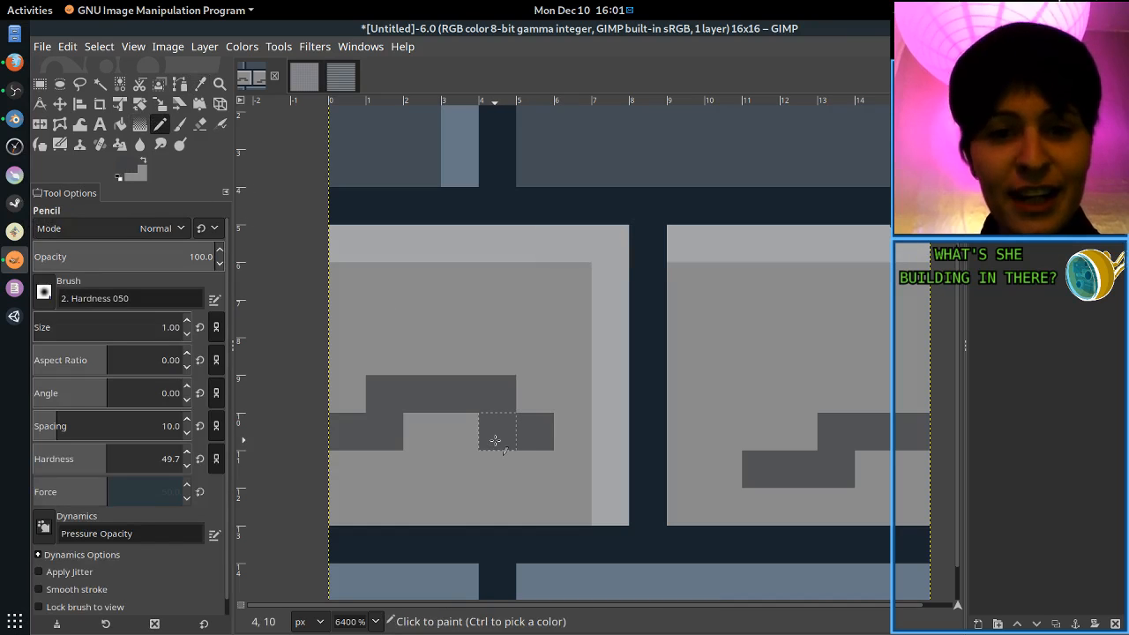
pyautogui.click(495, 438)
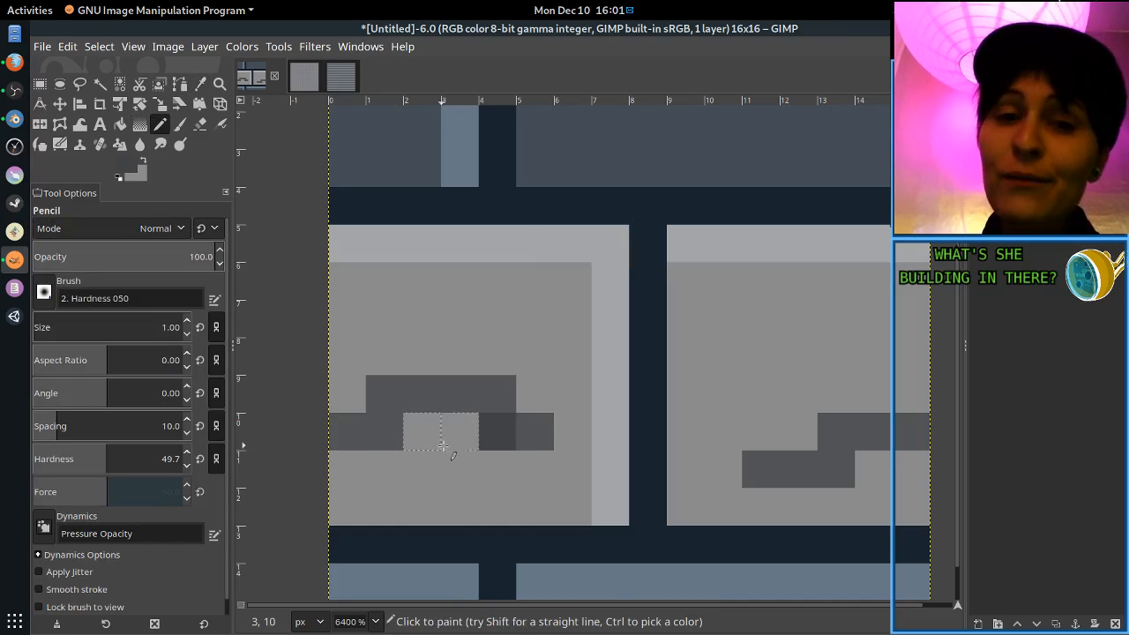
pyautogui.hotkey('ctrl', 'z')
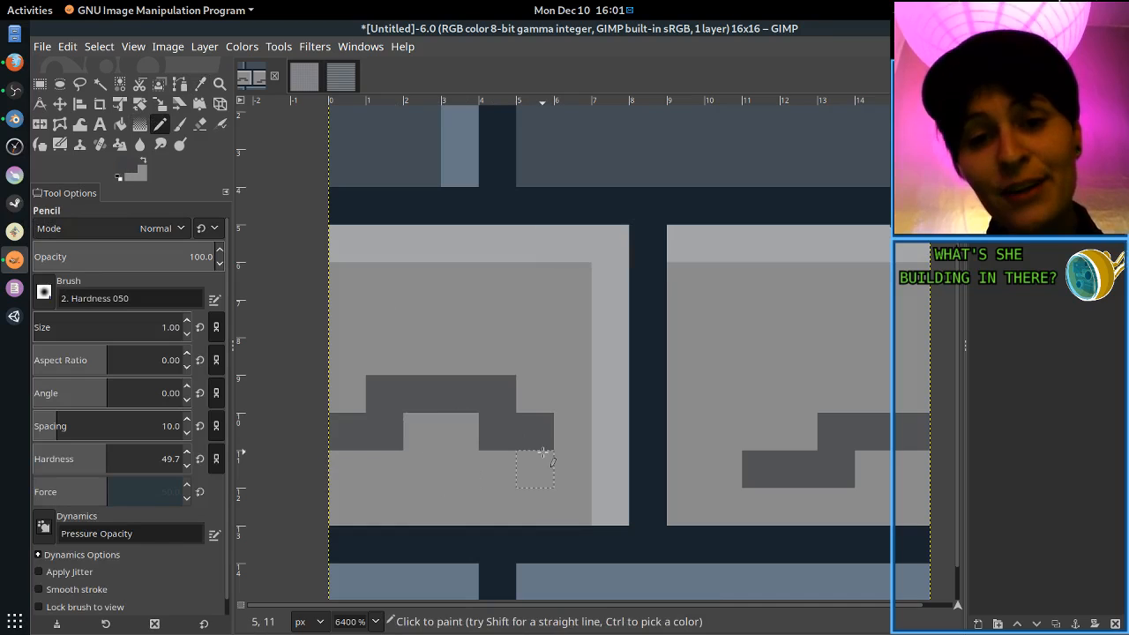
pyautogui.click(540, 457)
pyautogui.keyDown('shift'); pyautogui.click(499, 467); pyautogui.keyUp('shift')
pyautogui.click(460, 432)
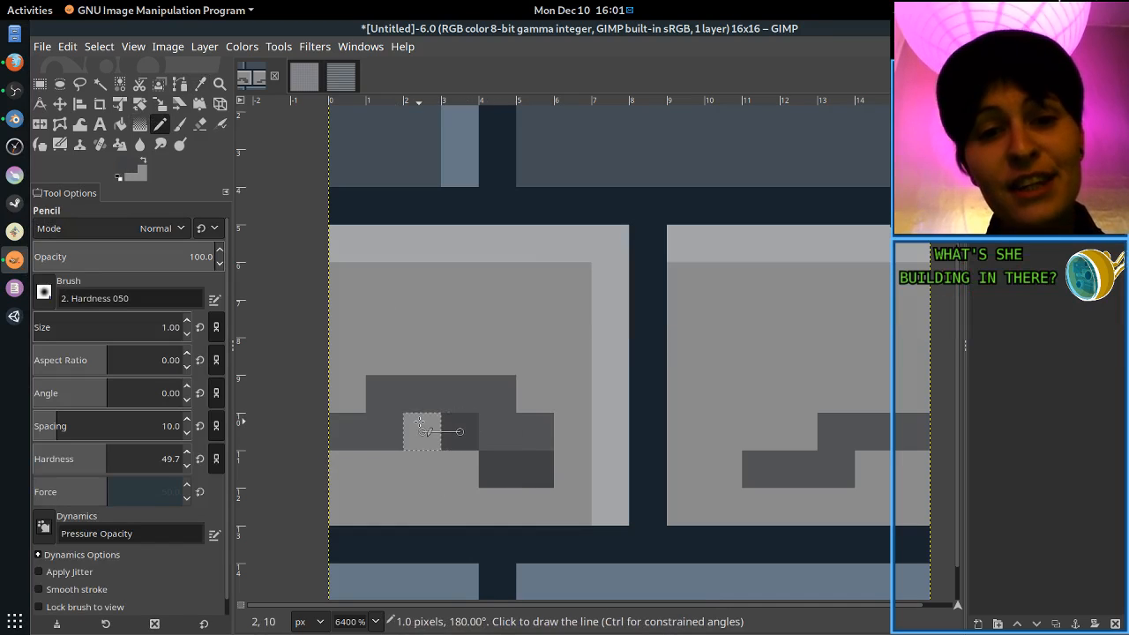
pyautogui.click(421, 431)
pyautogui.click(373, 468)
pyautogui.keyDown('shift'); pyautogui.click(336, 469); pyautogui.keyUp('shift')
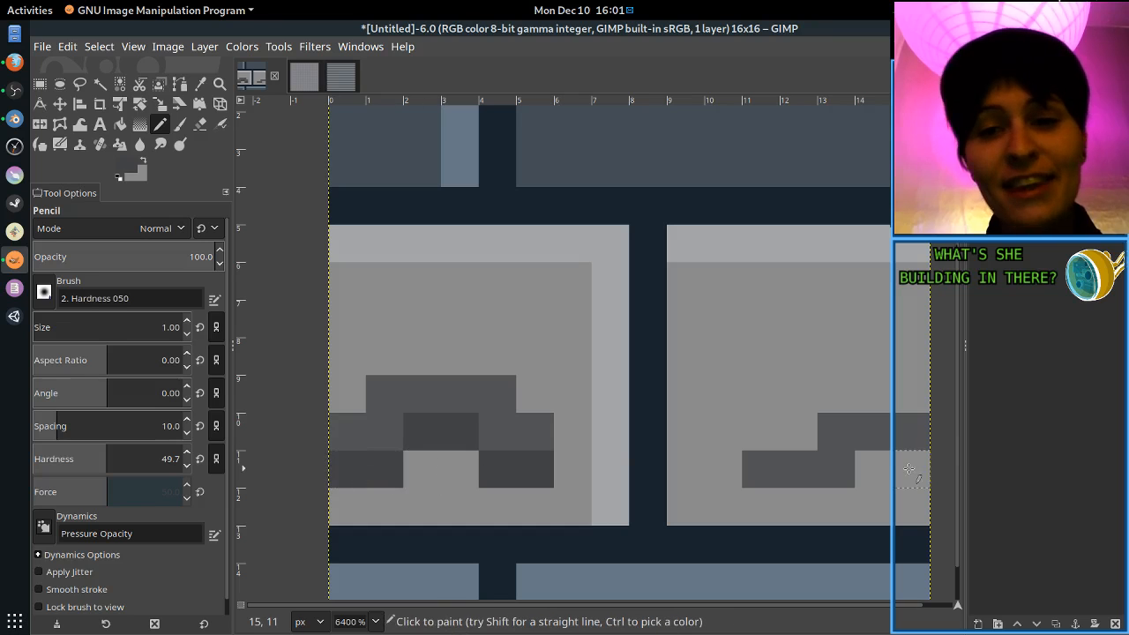
# Pencil the darker shadow beneath the right brick's crack, covering columns 14–15 in row 11 and columns 11–13 in row 12.
pyautogui.moveTo(920, 470); pyautogui.dragTo(877, 469)
pyautogui.click(836, 507)
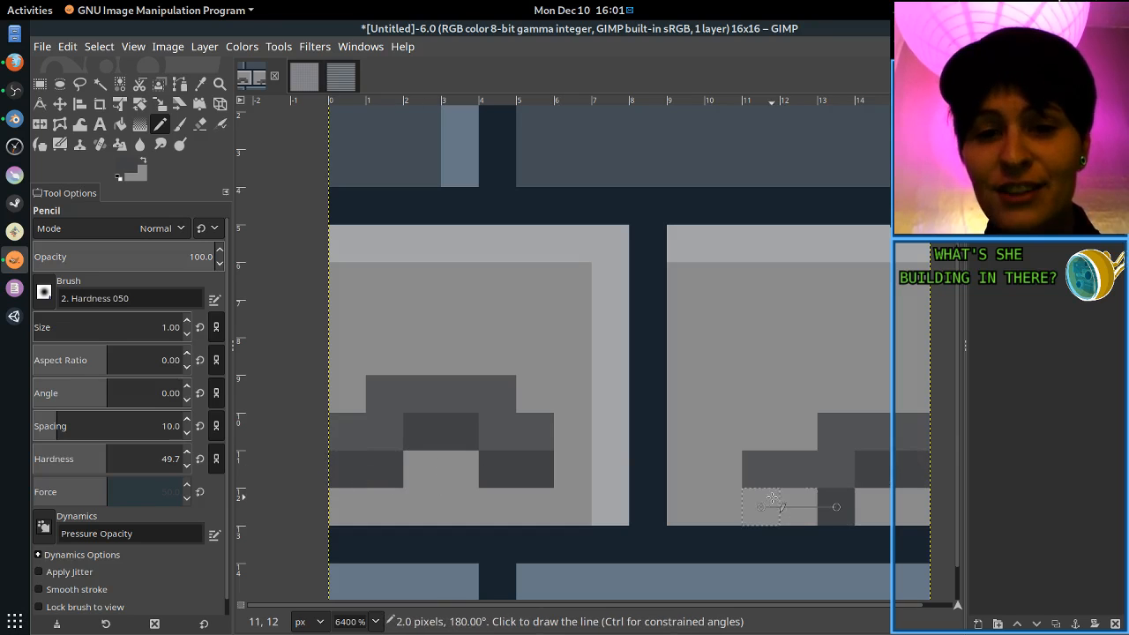
pyautogui.keyDown('shift'); pyautogui.click(761, 506); pyautogui.keyUp('shift')
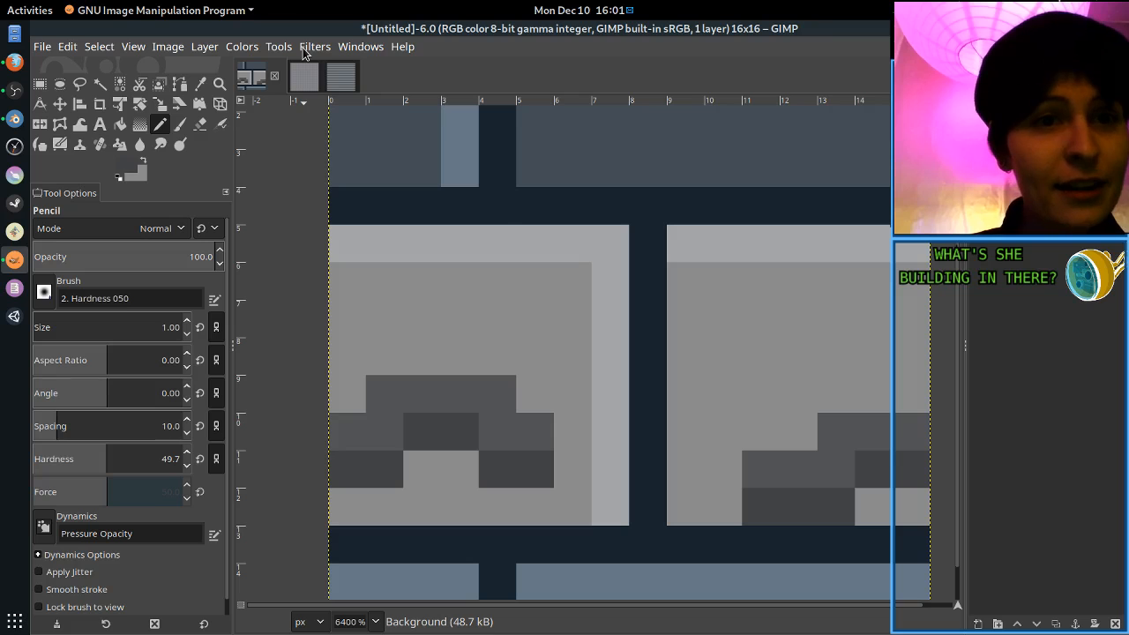
# Tile the 16 × 16 px brick image into a new 256 × 256 px image and zoom in to preview it.
pyautogui.click(314, 47)
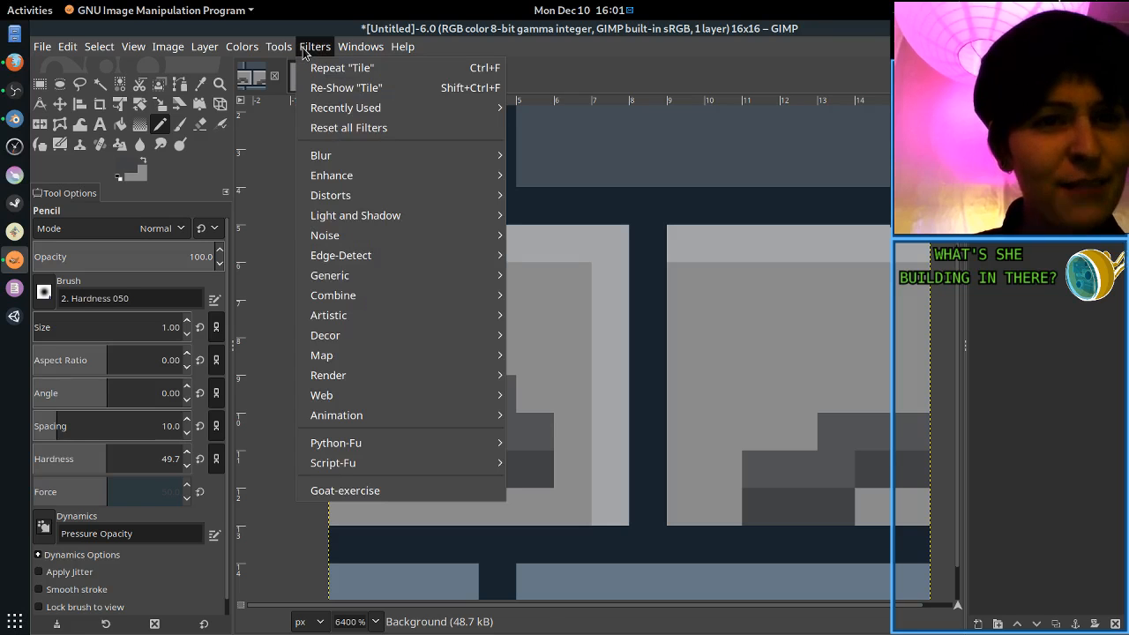
pyautogui.moveTo(342, 356)
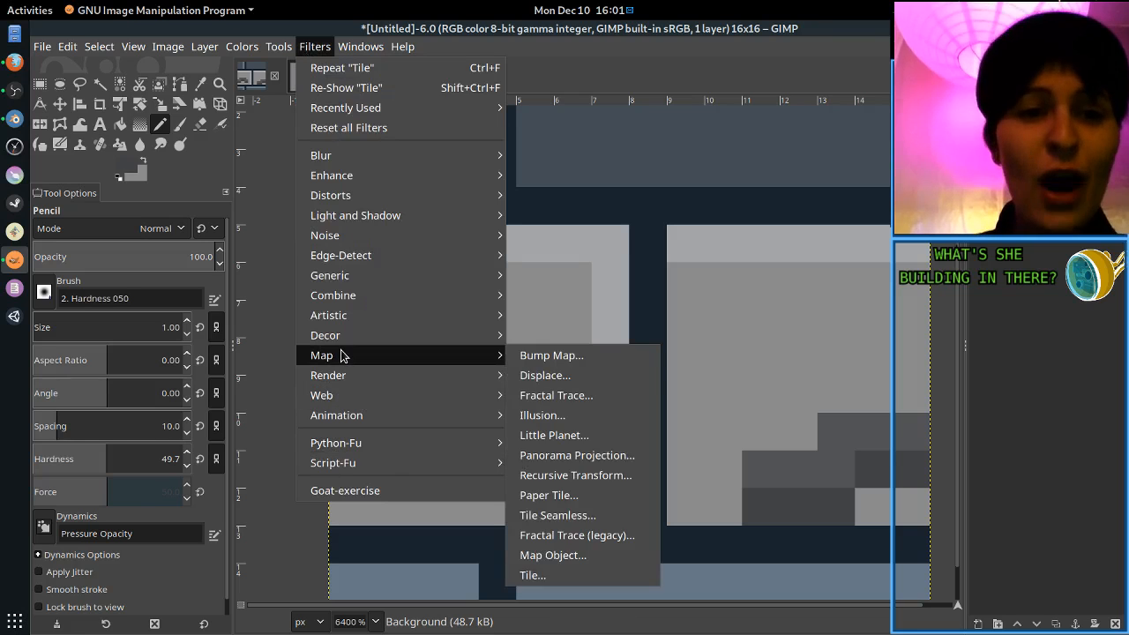
pyautogui.click(547, 575)
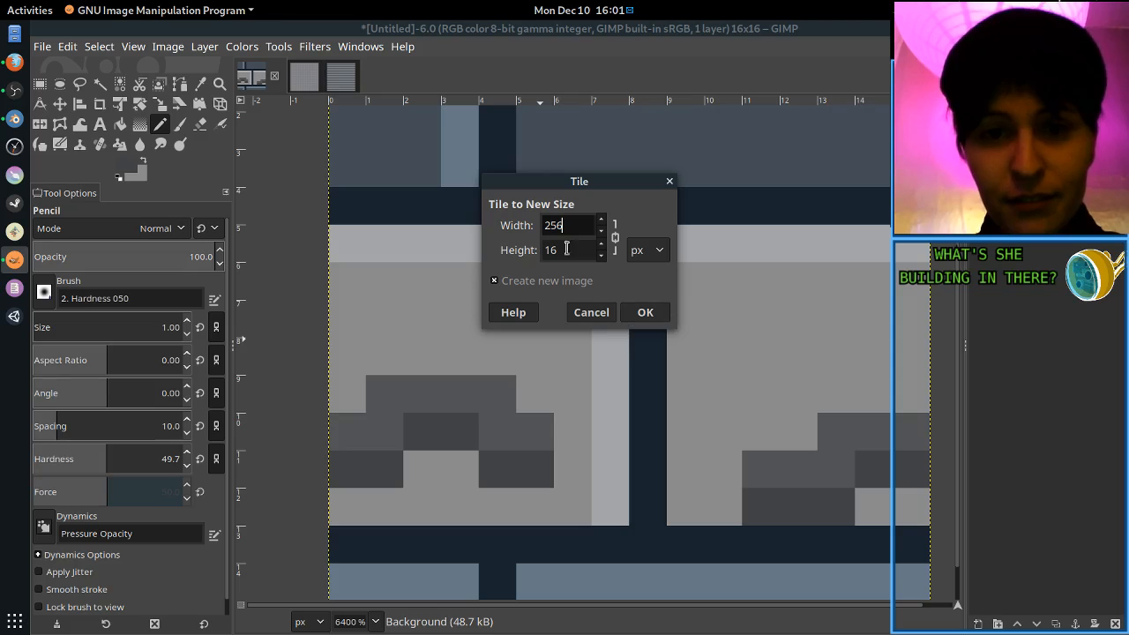
pyautogui.click(575, 247)
pyautogui.click(645, 313)
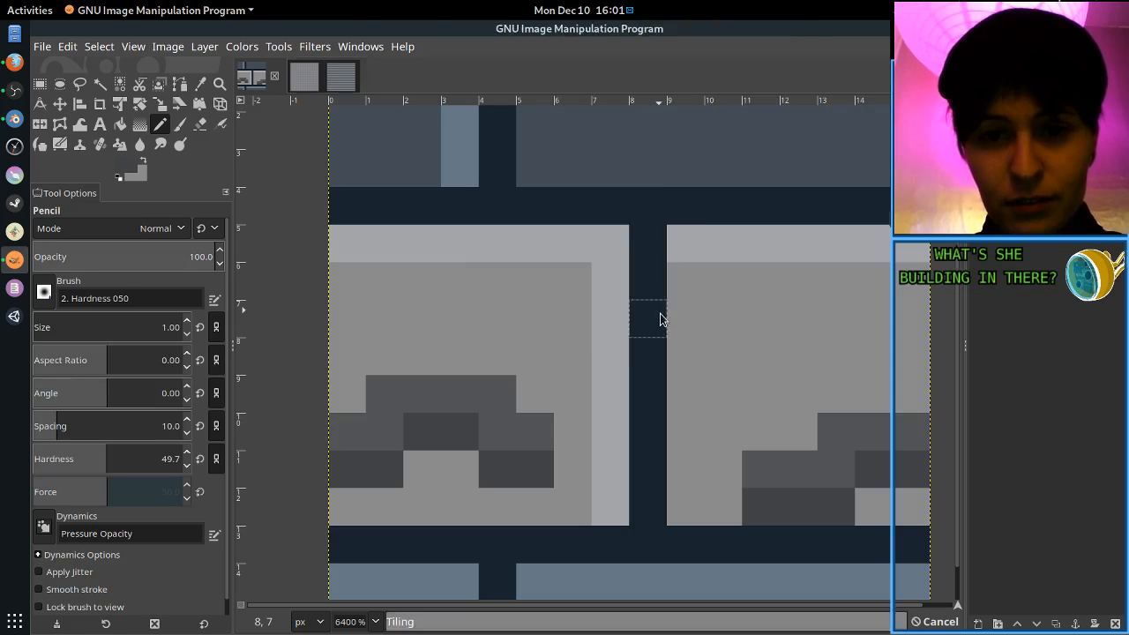
pyautogui.press('3')
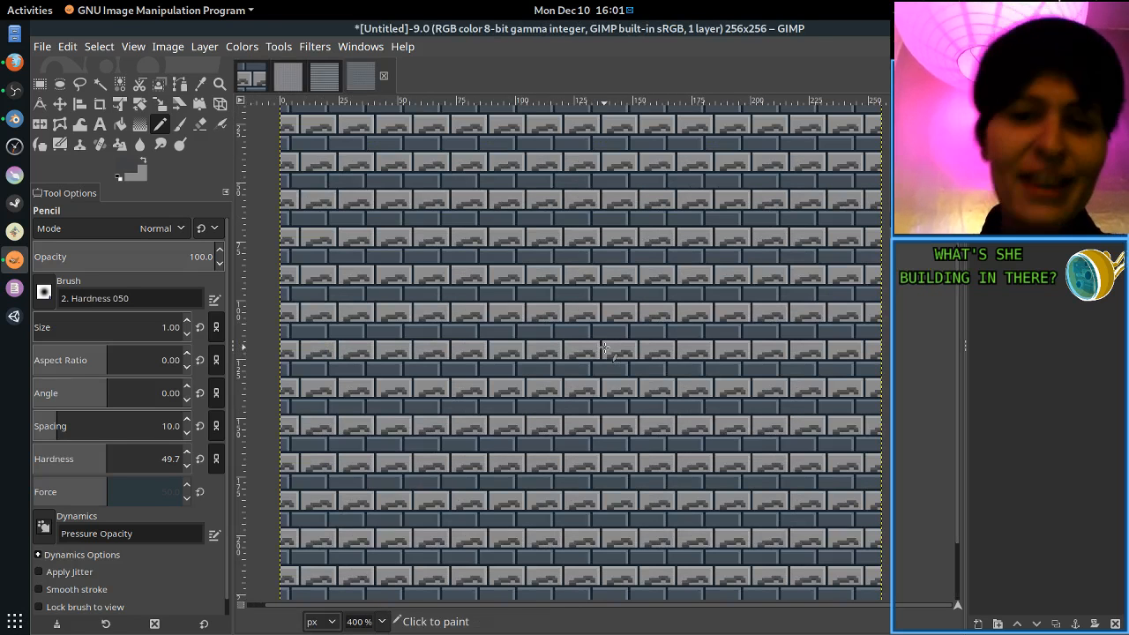
# Return to the 16 × 16 px tile, sample the light brick's mid grey and pencil over both cracks to remove them.
pyautogui.click(254, 76)
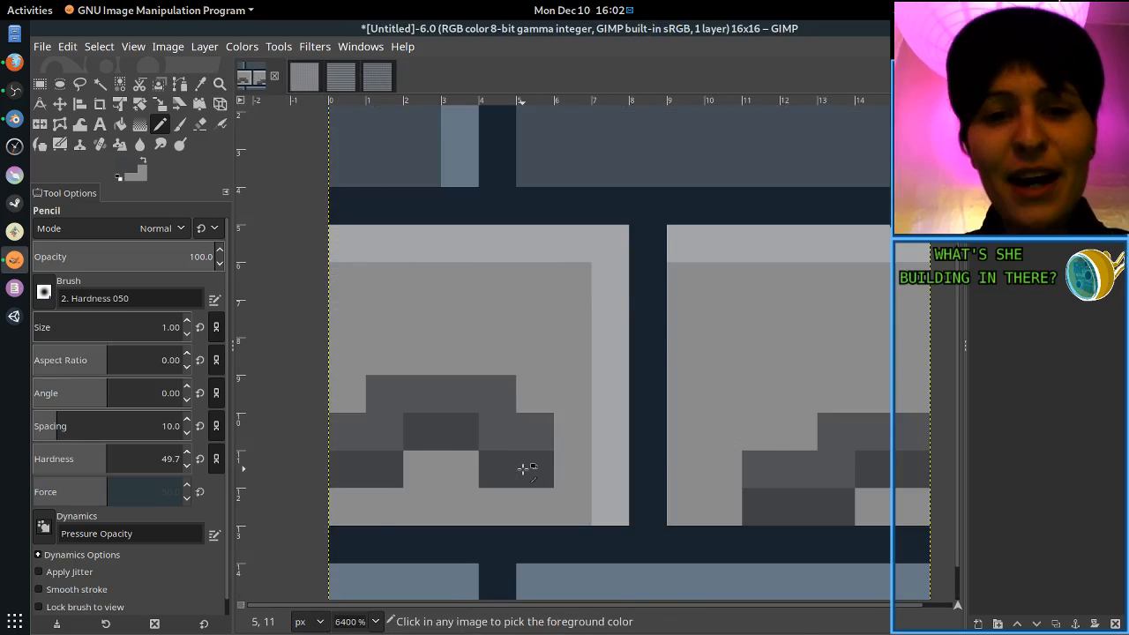
pyautogui.keyDown('ctrl'); pyautogui.scroll(-1, 521, 458); pyautogui.keyUp('ctrl')
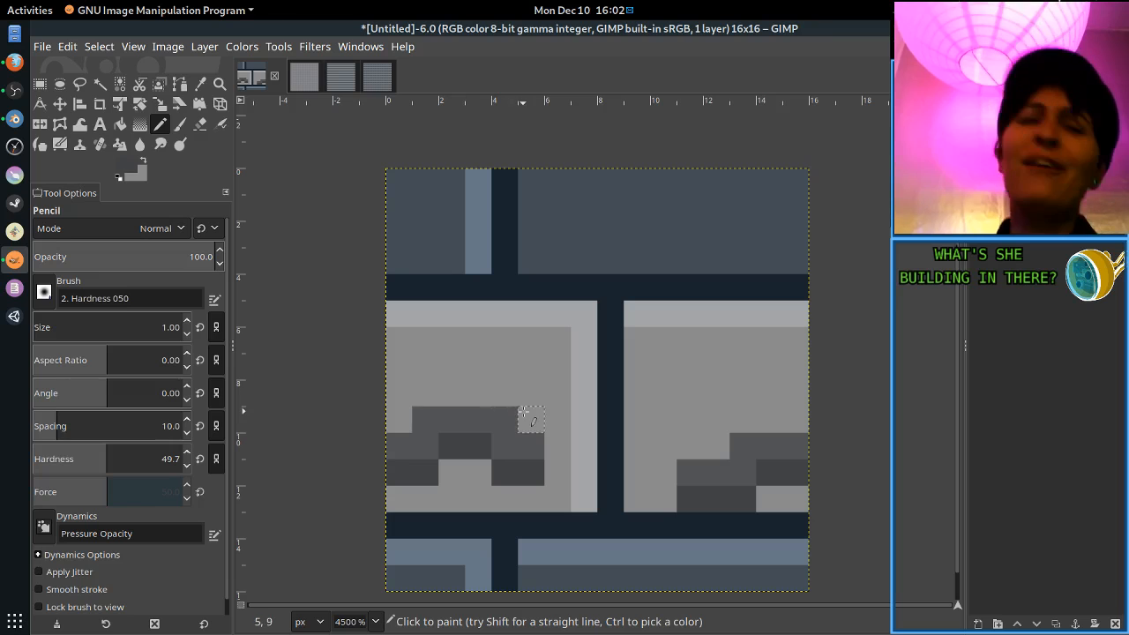
pyautogui.press('o')
pyautogui.click(519, 386)
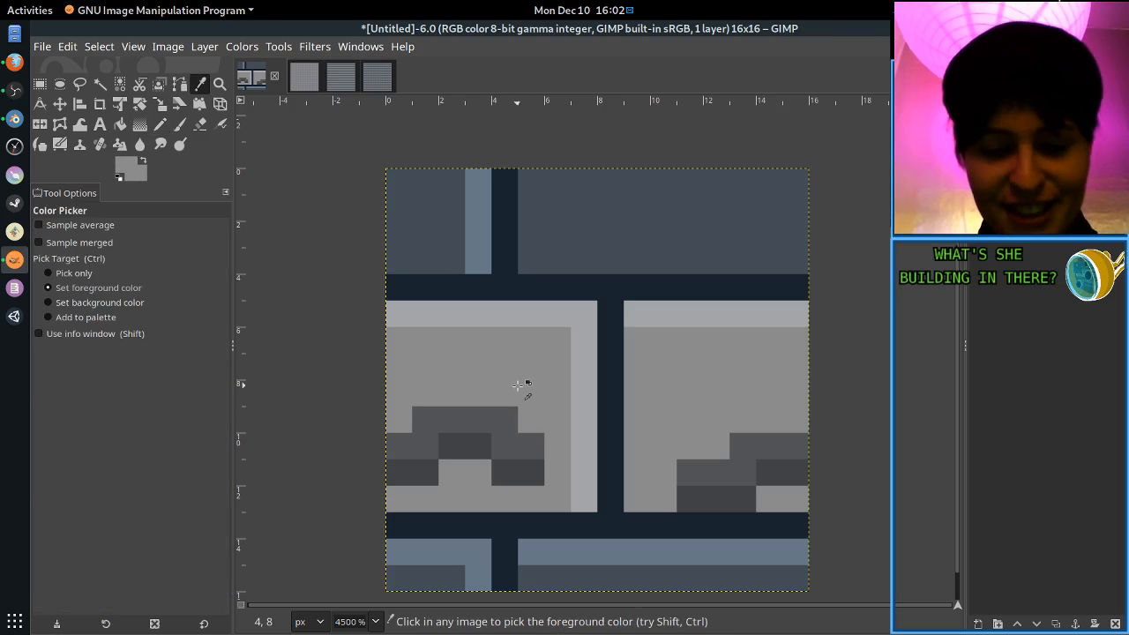
pyautogui.press('n')
pyautogui.moveTo(522, 419)
pyautogui.mouseDown()
pyautogui.moveTo(381, 423)
pyautogui.moveTo(525, 444)
pyautogui.moveTo(524, 461)
pyautogui.moveTo(393, 472)
pyautogui.mouseUp()
pyautogui.moveTo(714, 479)
pyautogui.mouseDown()
pyautogui.moveTo(777, 446)
pyautogui.moveTo(706, 499)
pyautogui.moveTo(760, 498)
pyautogui.mouseUp()
# Darken the foreground colour to a deeper grey than the light brick's mid grey.
pyautogui.press('o')
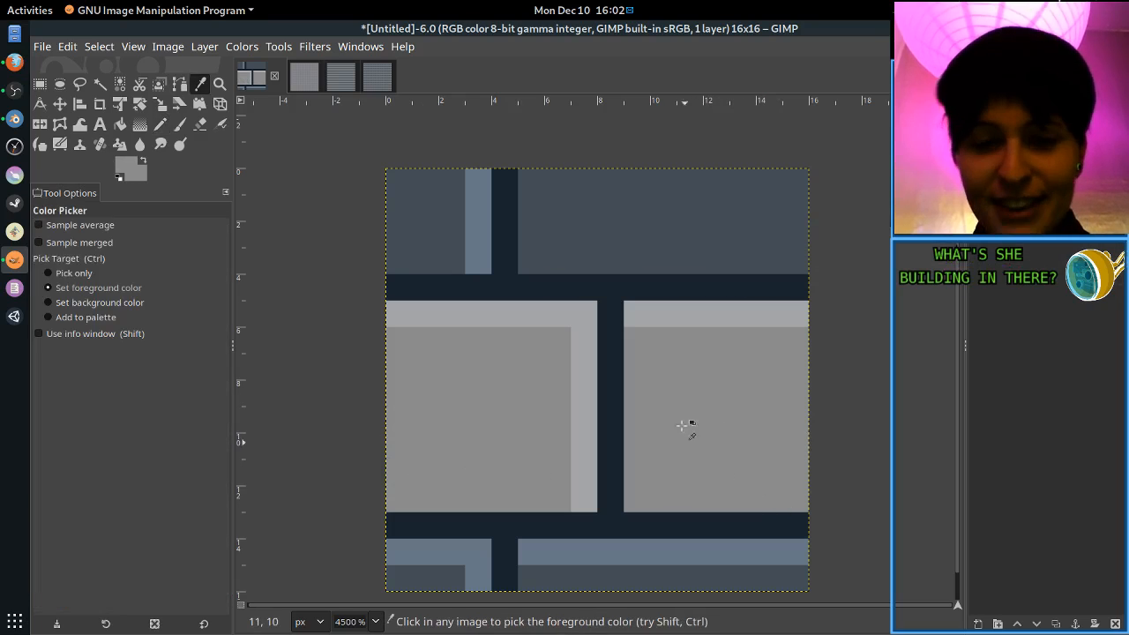
pyautogui.click(130, 168)
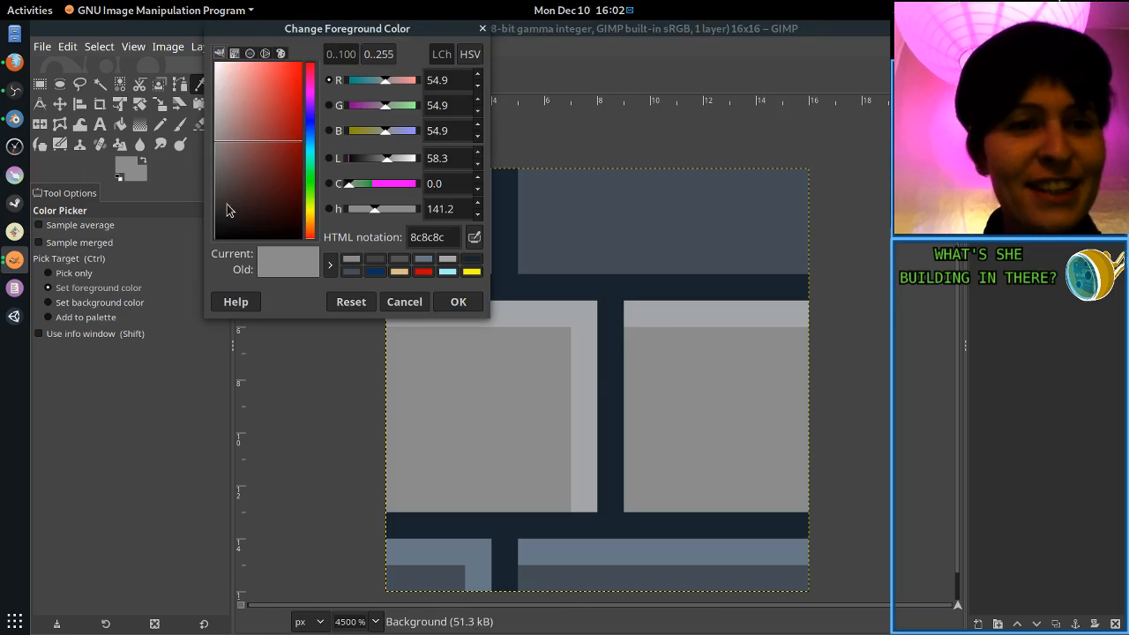
pyautogui.moveTo(238, 166); pyautogui.dragTo(176, 163)
pyautogui.click(444, 300)
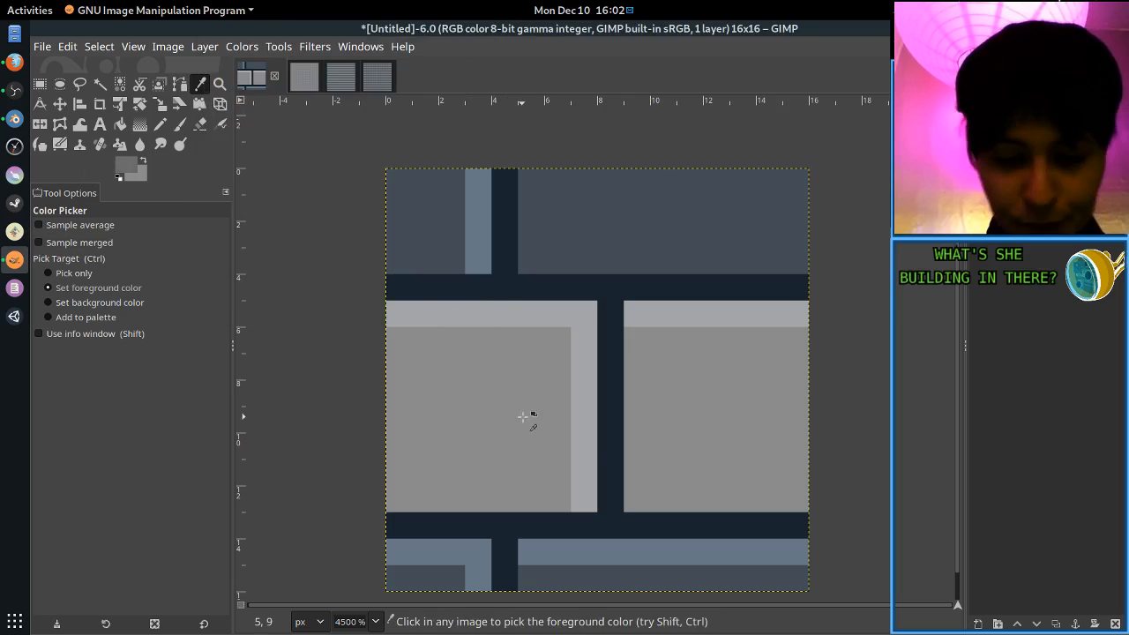
# Pencil dark grey shadow lines along row 12 of both light bricks and up column 9 of the right one, below the highlight.
pyautogui.press('n')
pyautogui.click(564, 496)
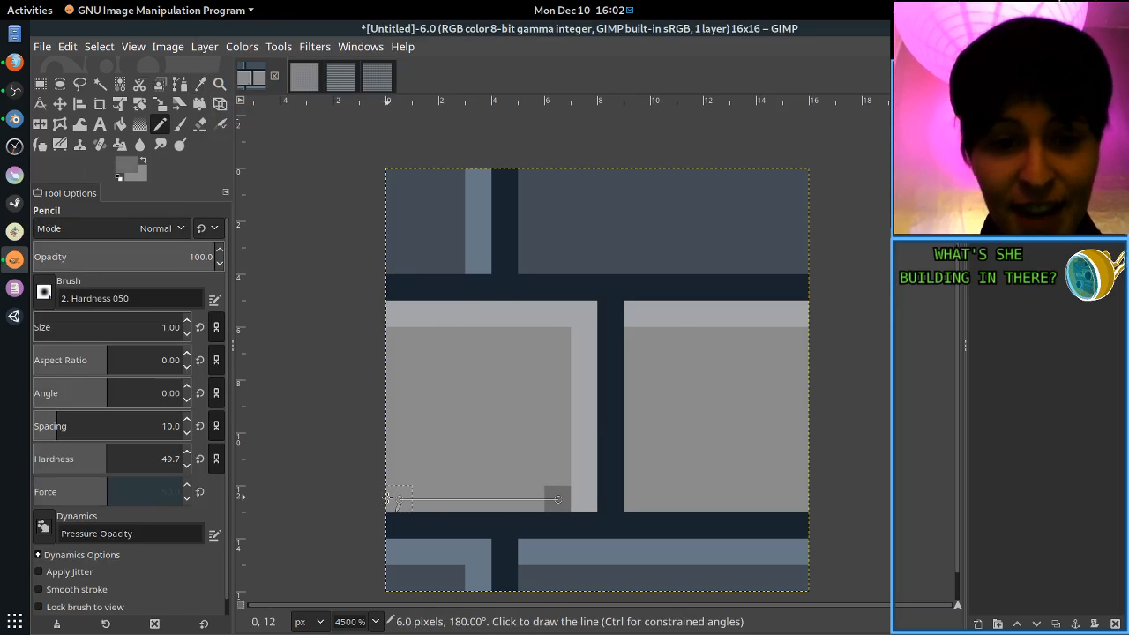
pyautogui.keyDown('shift'); pyautogui.click(399, 498); pyautogui.keyUp('shift')
pyautogui.click(799, 501)
pyautogui.keyDown('shift'); pyautogui.click(637, 499); pyautogui.keyUp('shift')
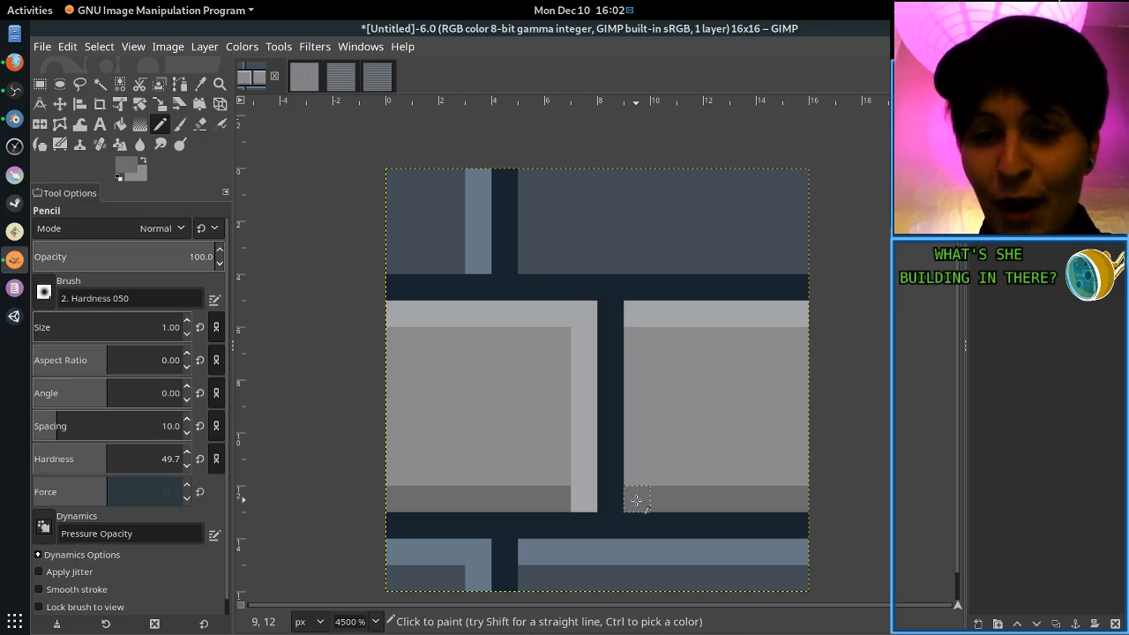
pyautogui.keyDown('shift'); pyautogui.click(637, 339); pyautogui.keyUp('shift')
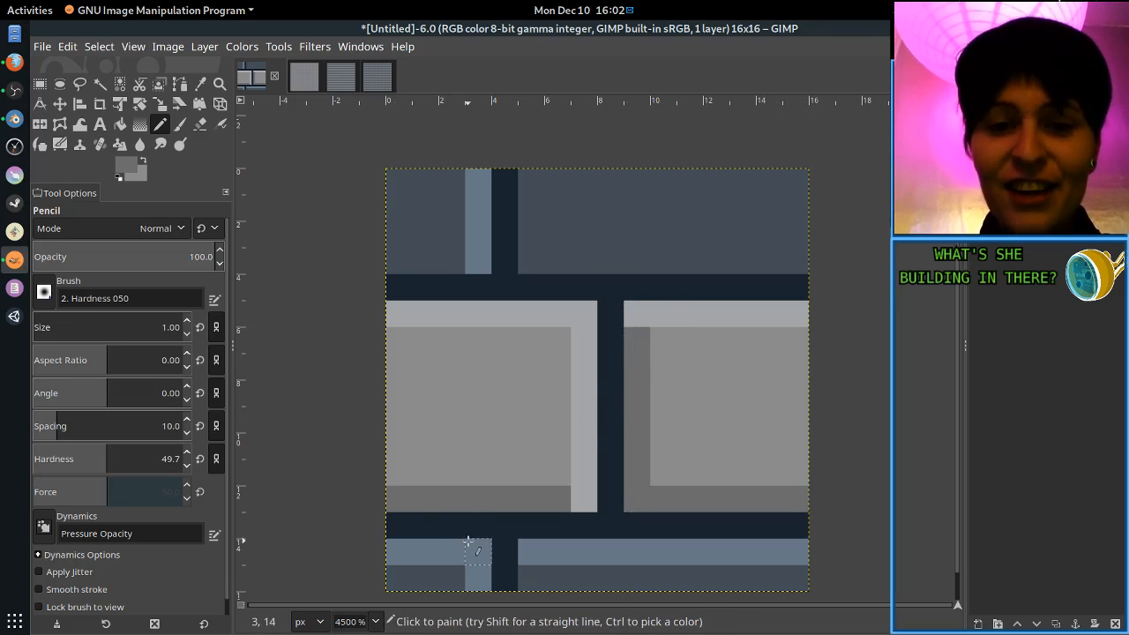
# Sample the blue-grey brick's base colour and darken the foreground colour to about 3e4245.
pyautogui.click(626, 253)
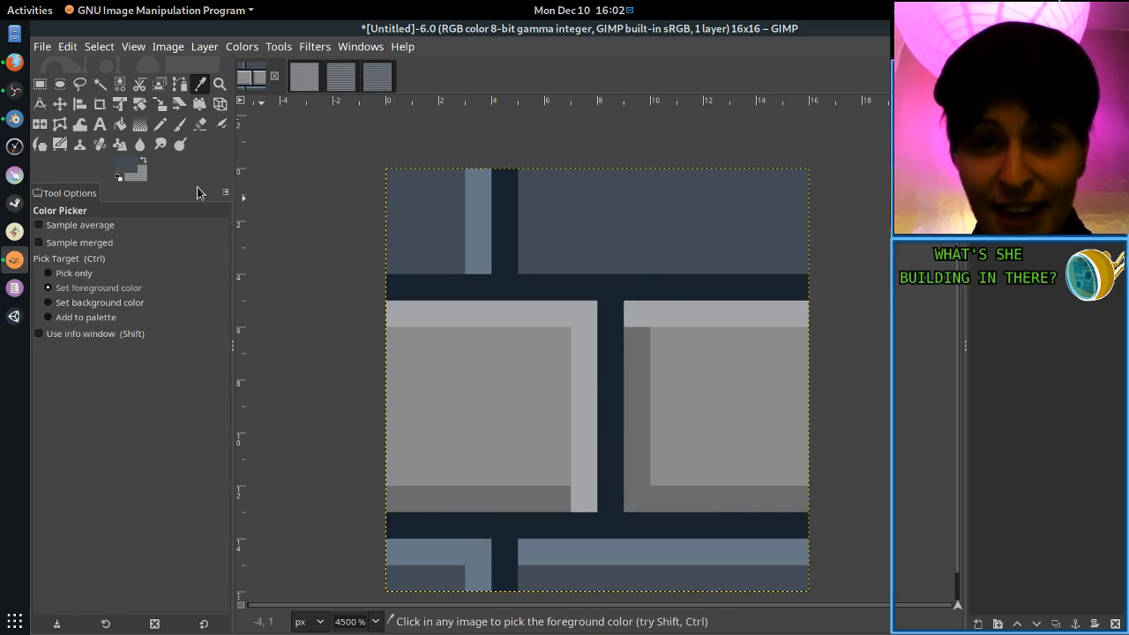
pyautogui.click(125, 167)
pyautogui.click(222, 196)
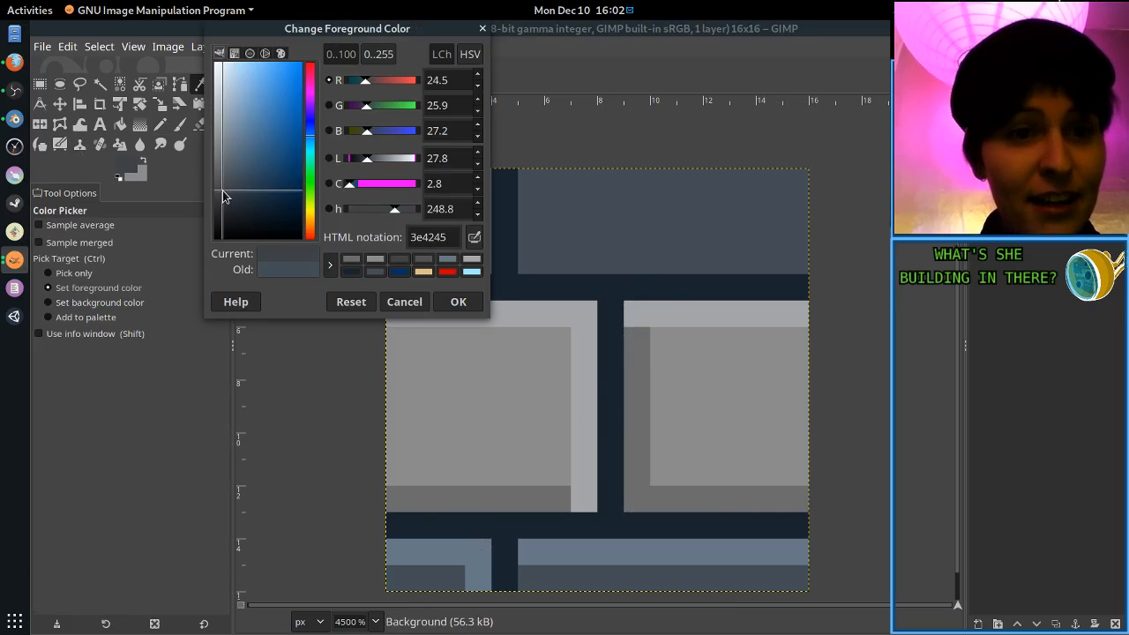
pyautogui.click(457, 301)
# Pencil the shadow along row 3 of both blue-grey bricks and down column 5 in rows 0–3 and 15, keeping the highlights.
pyautogui.click(160, 127)
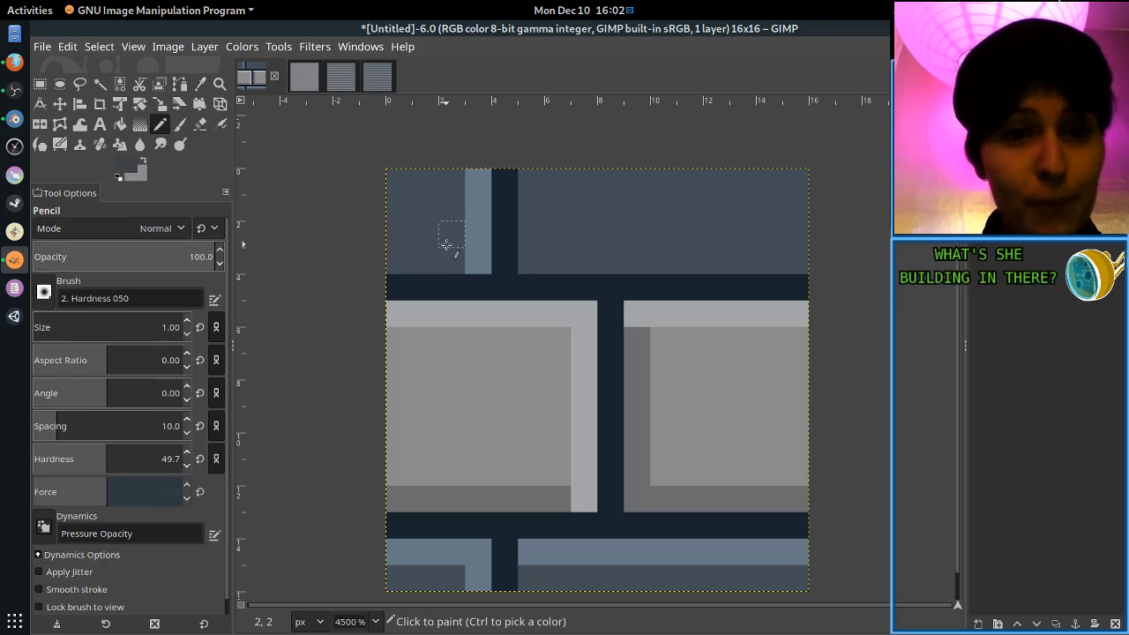
pyautogui.click(453, 262)
pyautogui.keyDown('shift'); pyautogui.click(404, 260); pyautogui.keyUp('shift')
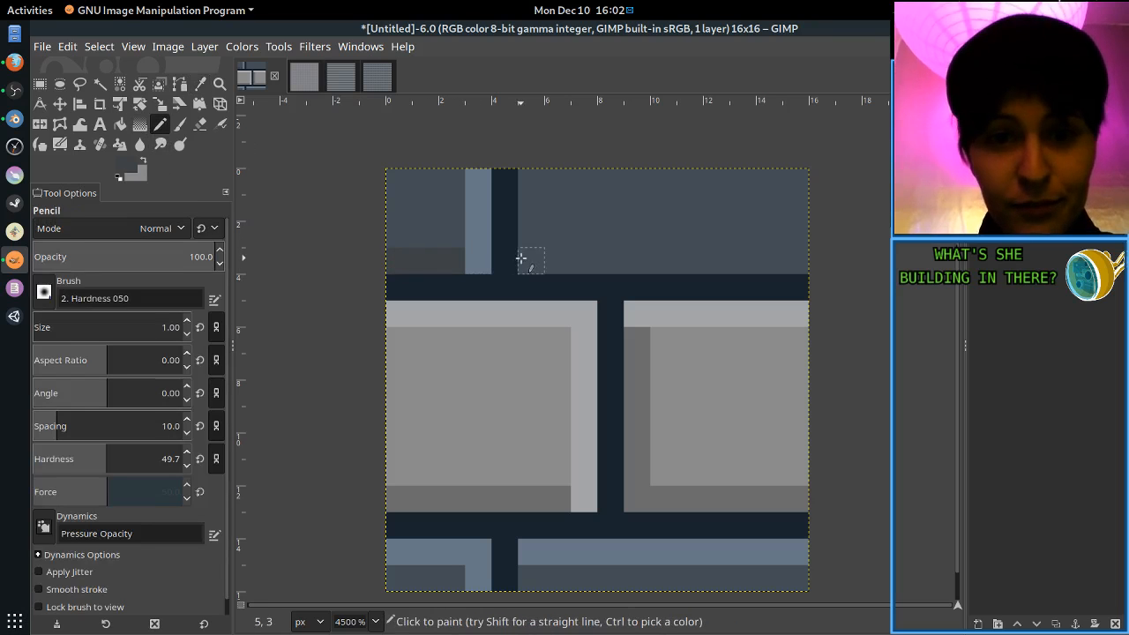
pyautogui.click(530, 257)
pyautogui.keyDown('shift'); pyautogui.click(847, 261); pyautogui.keyUp('shift')
pyautogui.click(524, 256)
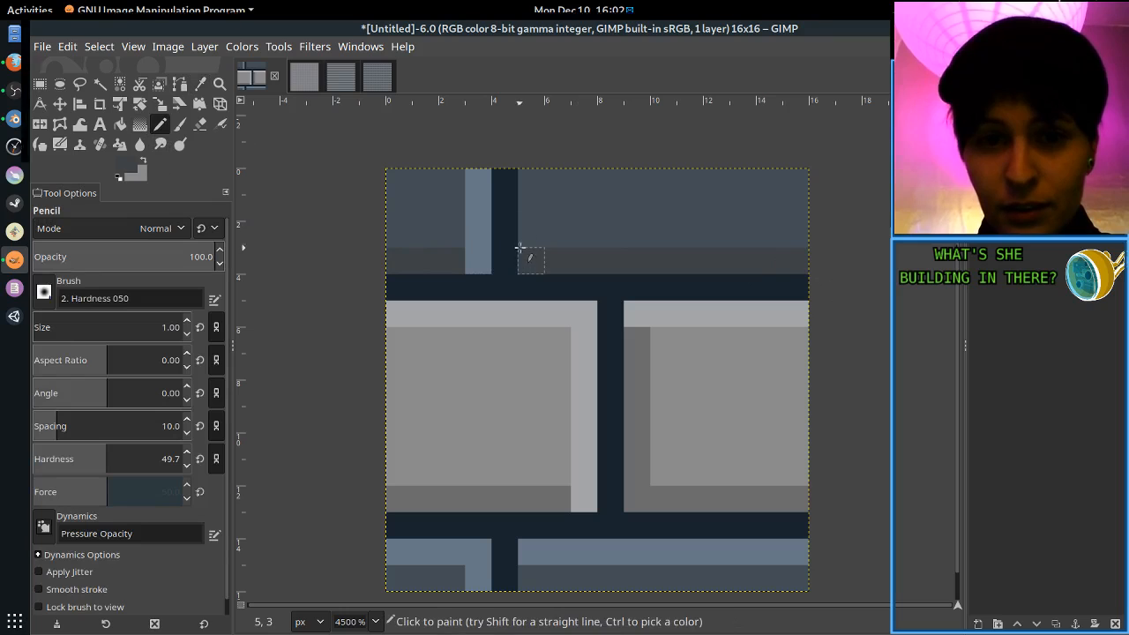
pyautogui.click(532, 578)
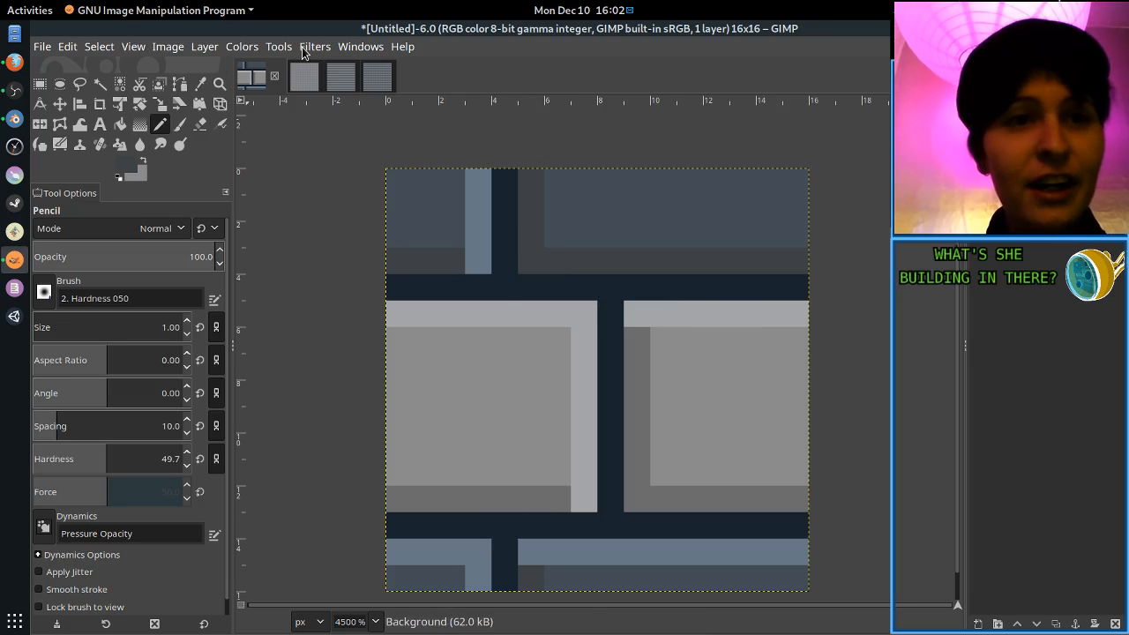
# Tile the shaded brick image into a new 256 × 256 px image and zoom in on the pattern.
pyautogui.click(305, 50)
pyautogui.moveTo(350, 404)
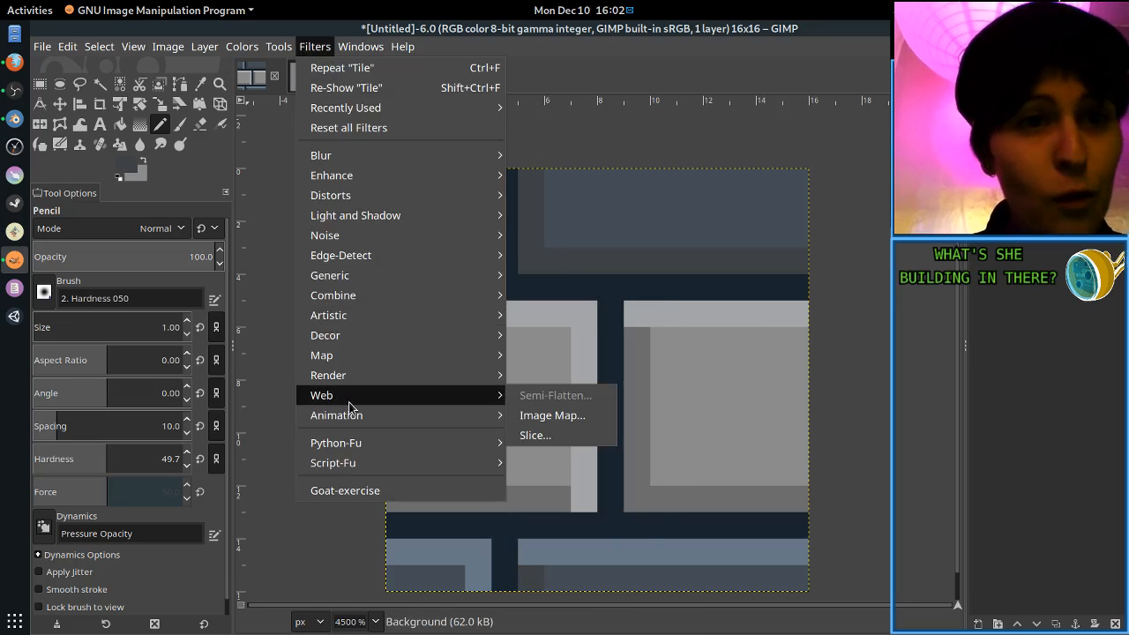
pyautogui.moveTo(349, 358)
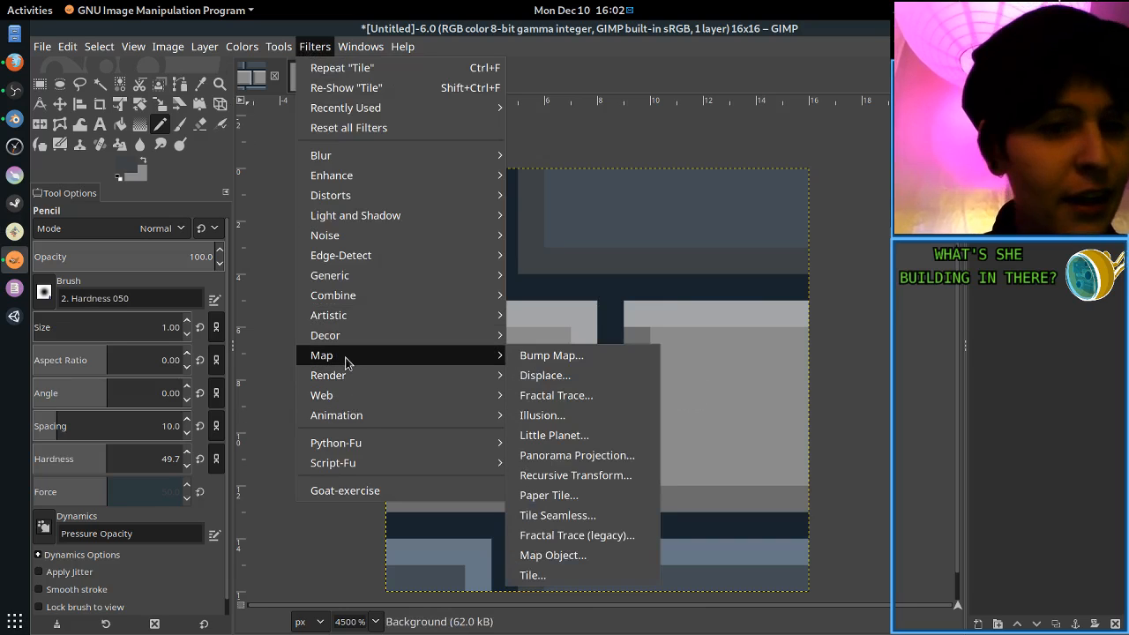
pyautogui.click(583, 580)
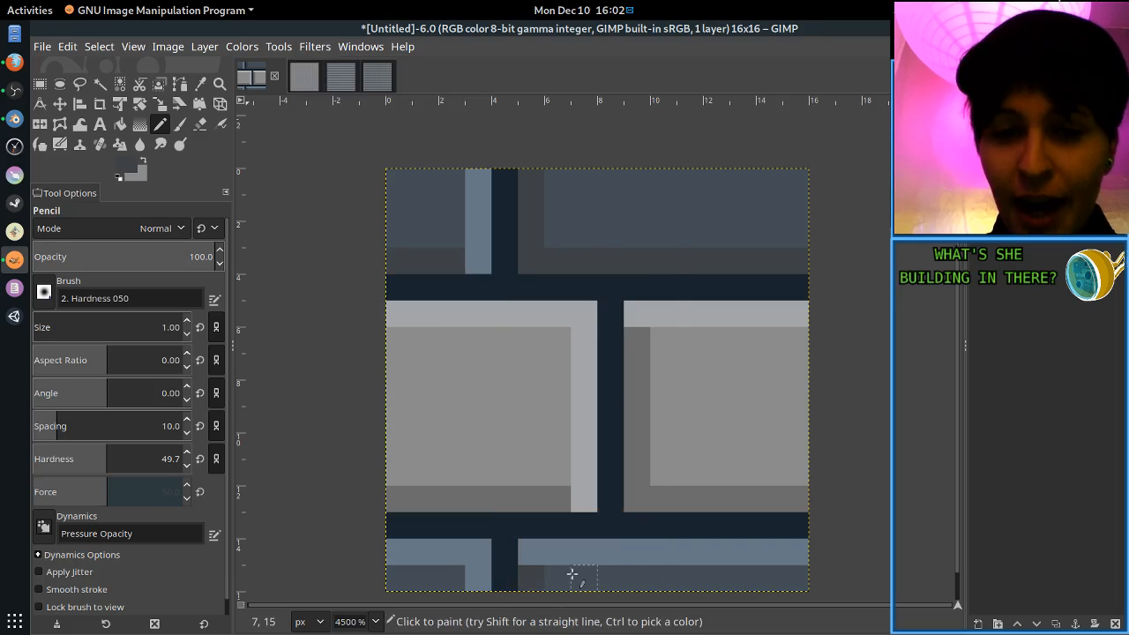
pyautogui.write('256')
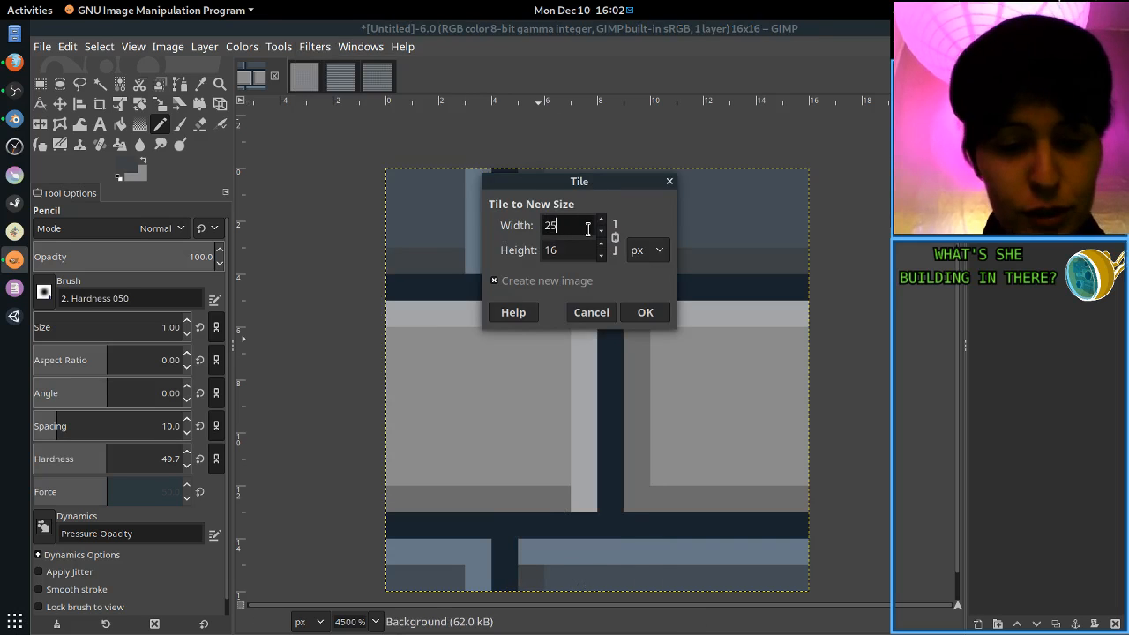
pyautogui.click(646, 313)
pyautogui.press('4')
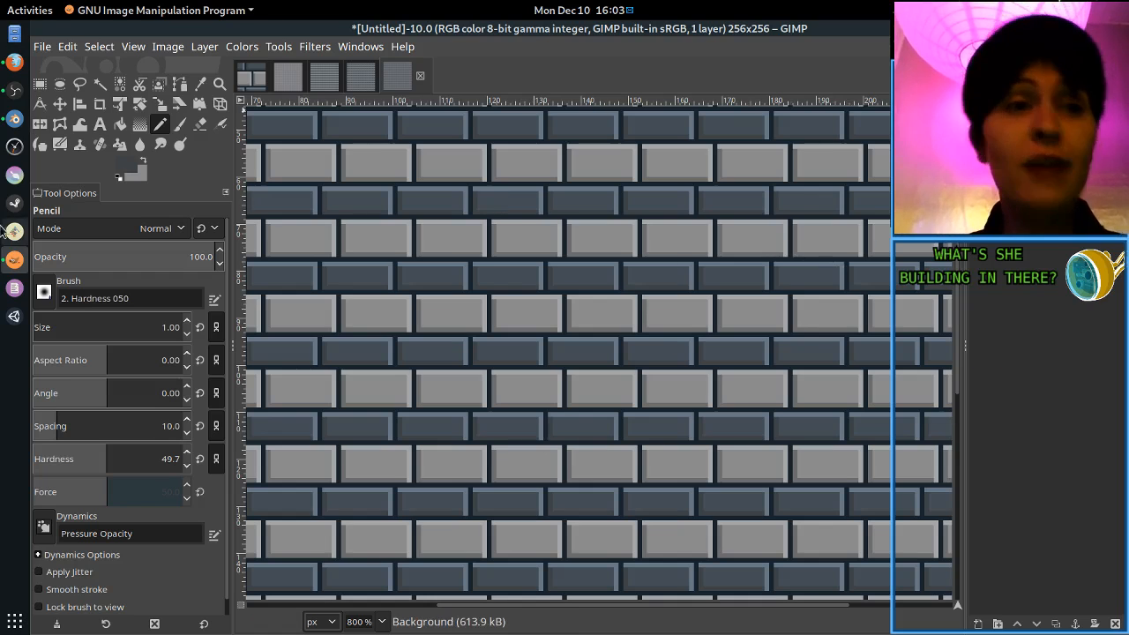
pyautogui.click(14, 118)
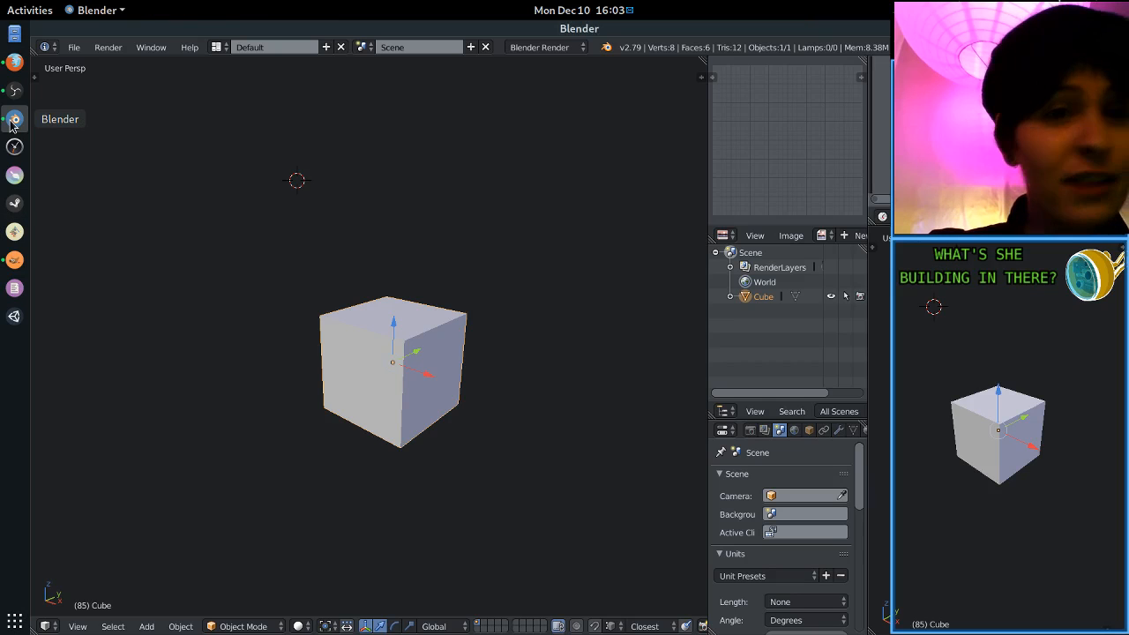
pyautogui.click(11, 259)
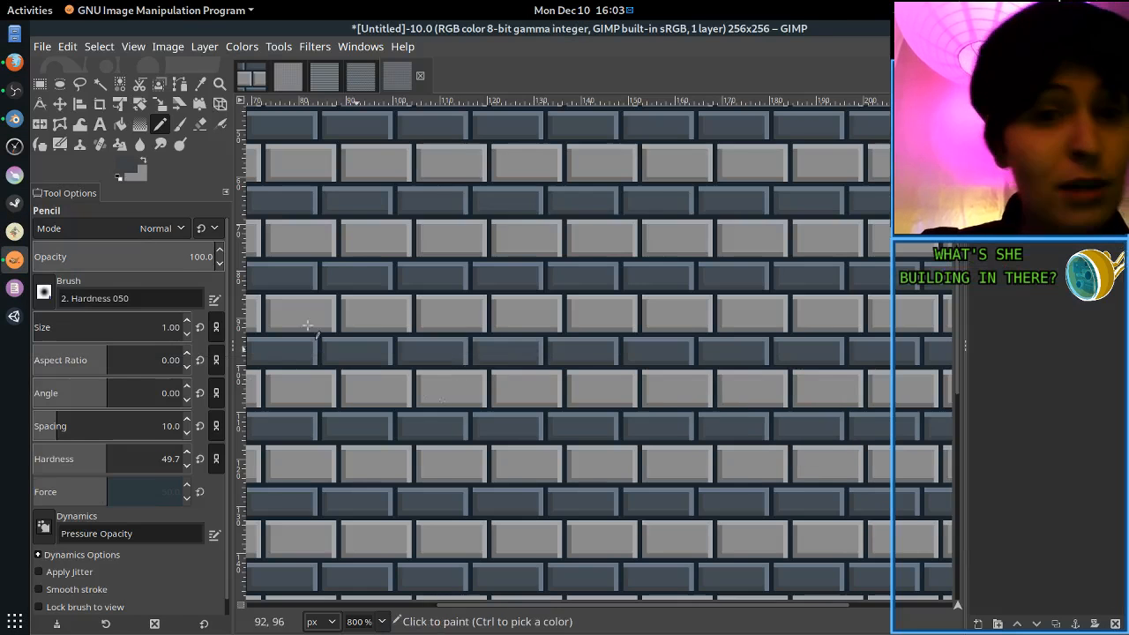
# Export the tiled image to the Documents folder as brickTile.png with the default PNG options, and switch to Blender.
pyautogui.click(42, 46)
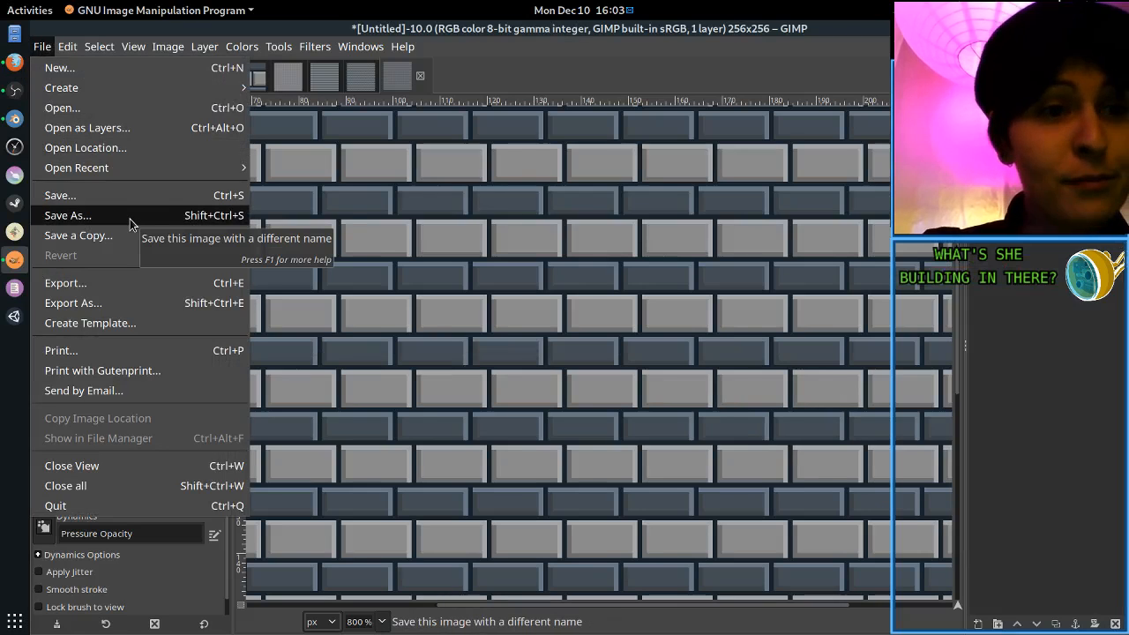
pyautogui.click(104, 303)
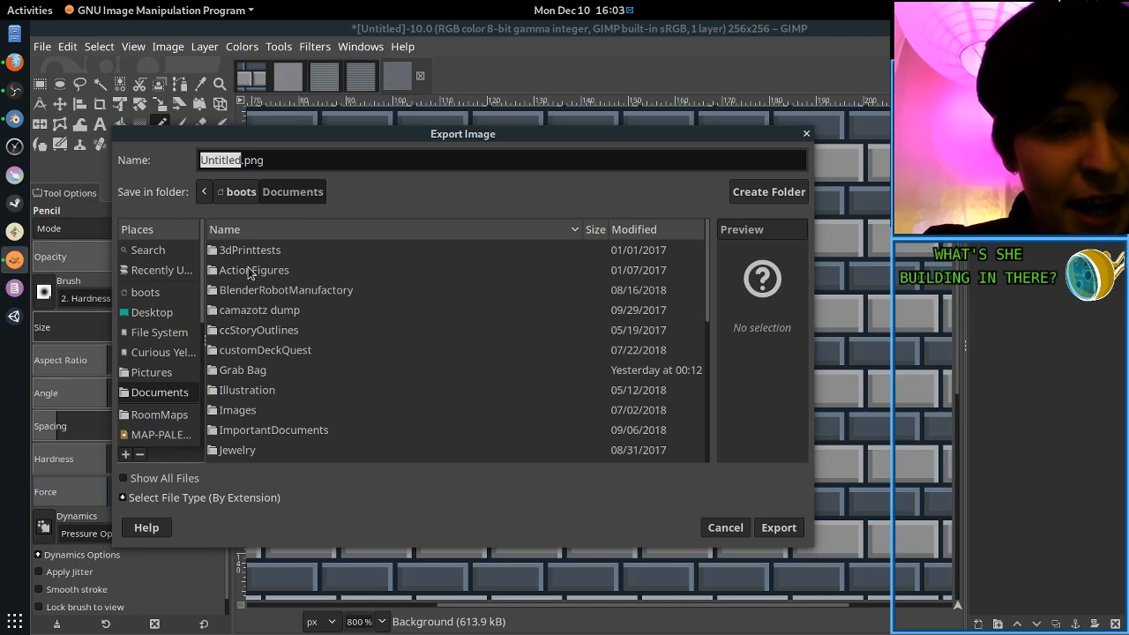
pyautogui.scroll(-5, 287, 299)
pyautogui.scroll(10, 277, 309)
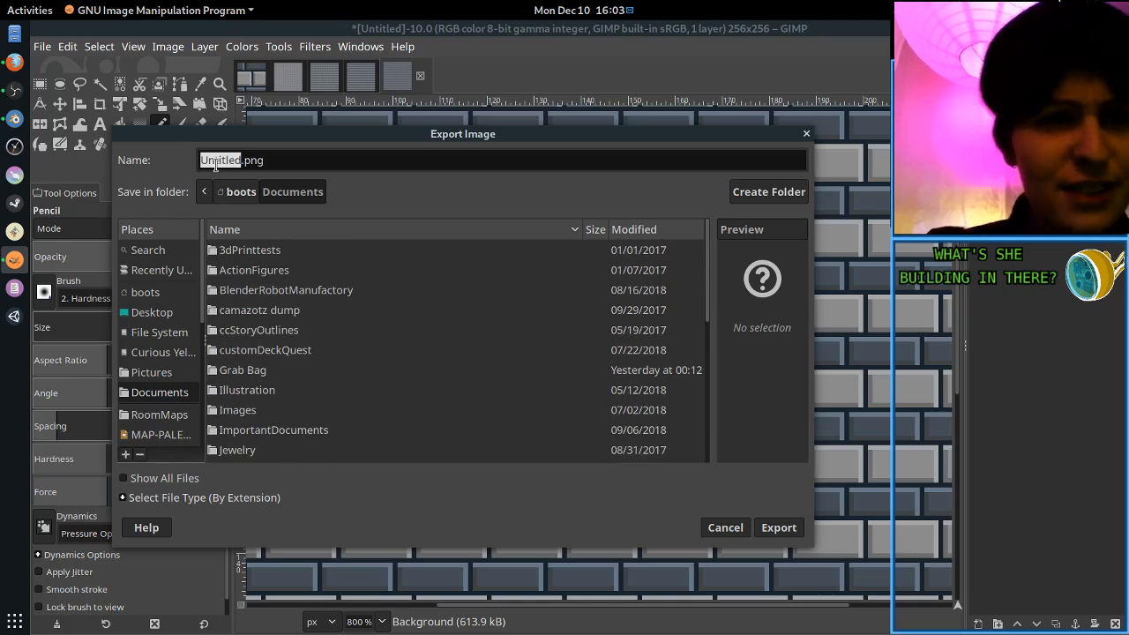
pyautogui.write('bric')
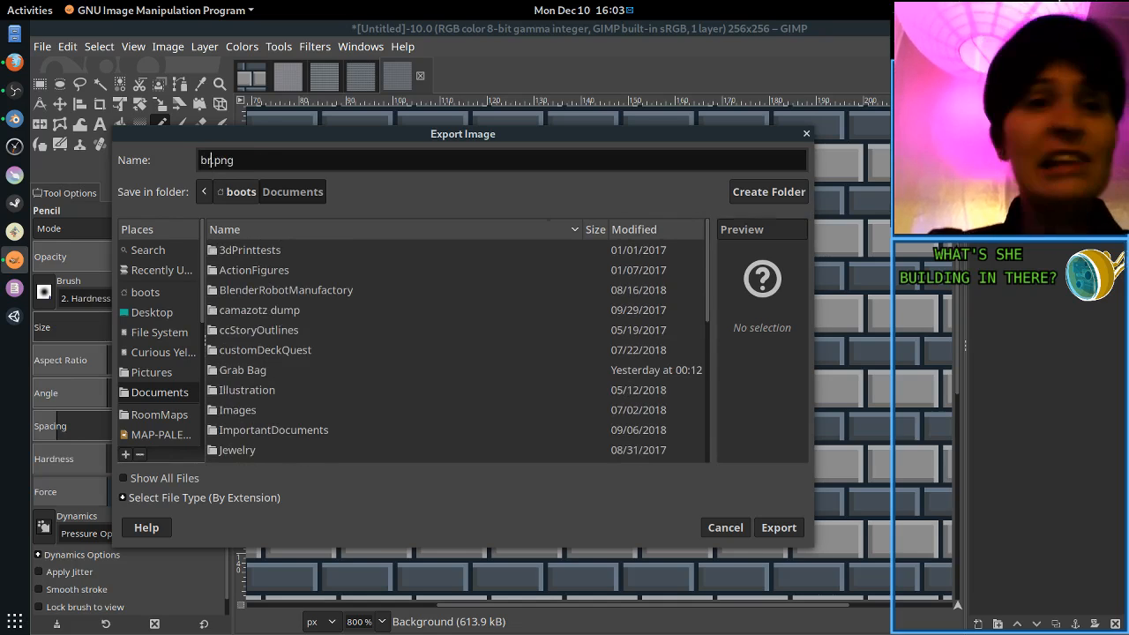
pyautogui.write('kTile')
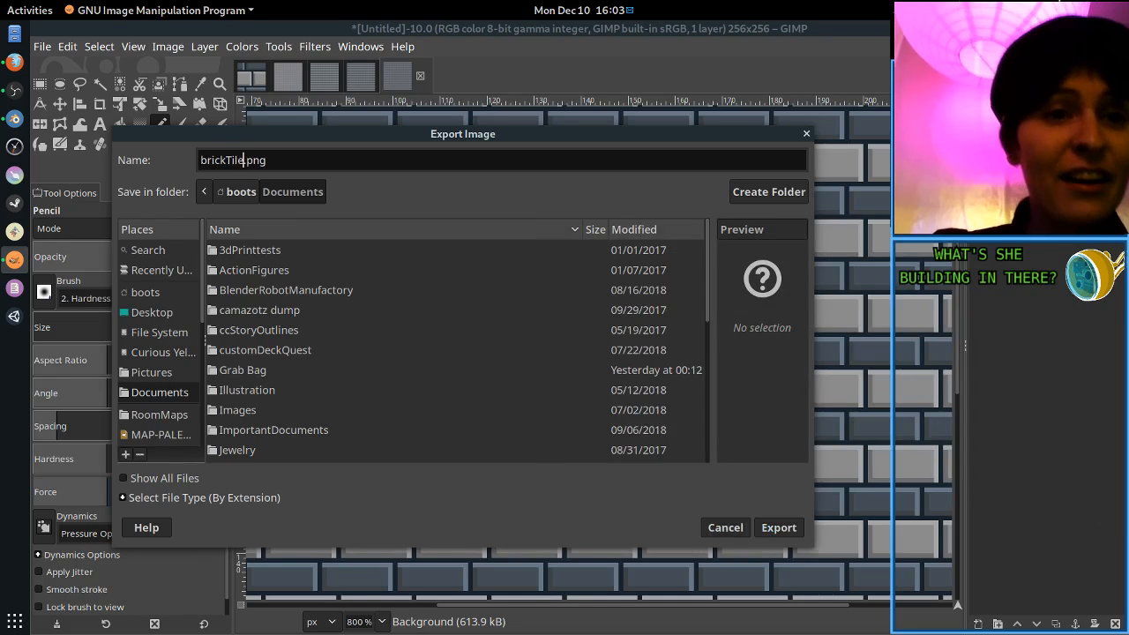
pyautogui.press('Return')
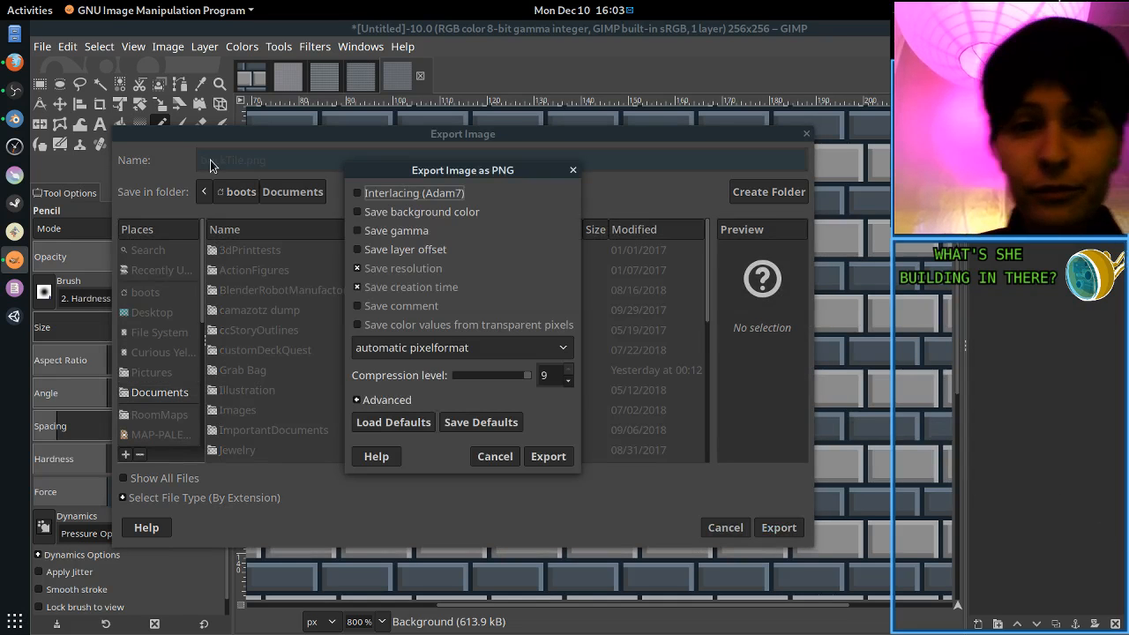
pyautogui.click(548, 457)
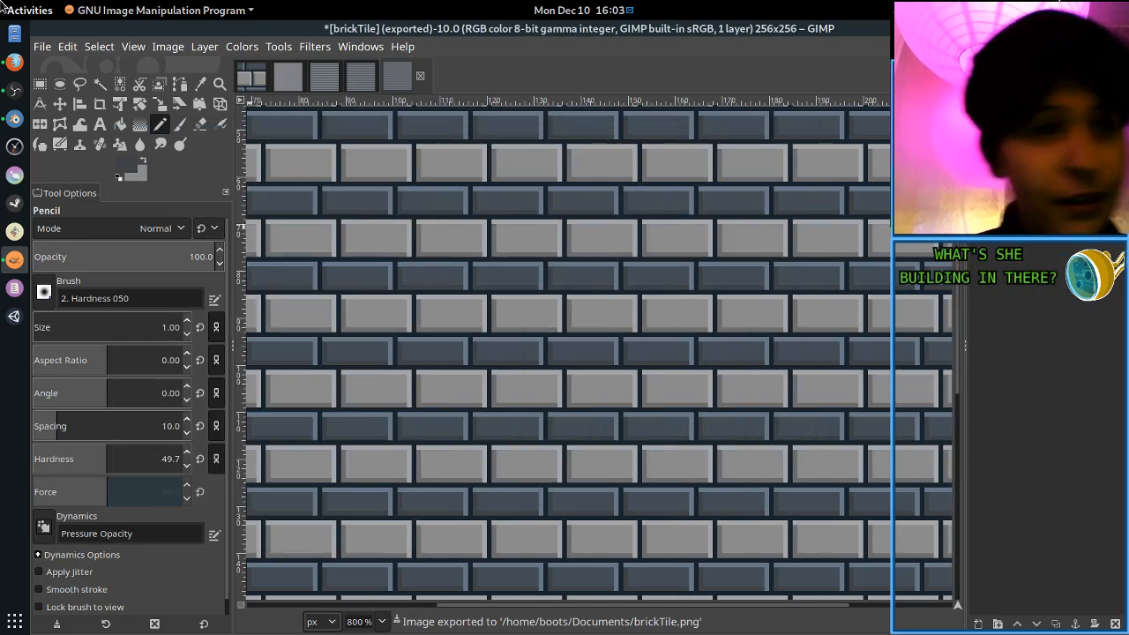
pyautogui.hotkey('alt', 'Tab')
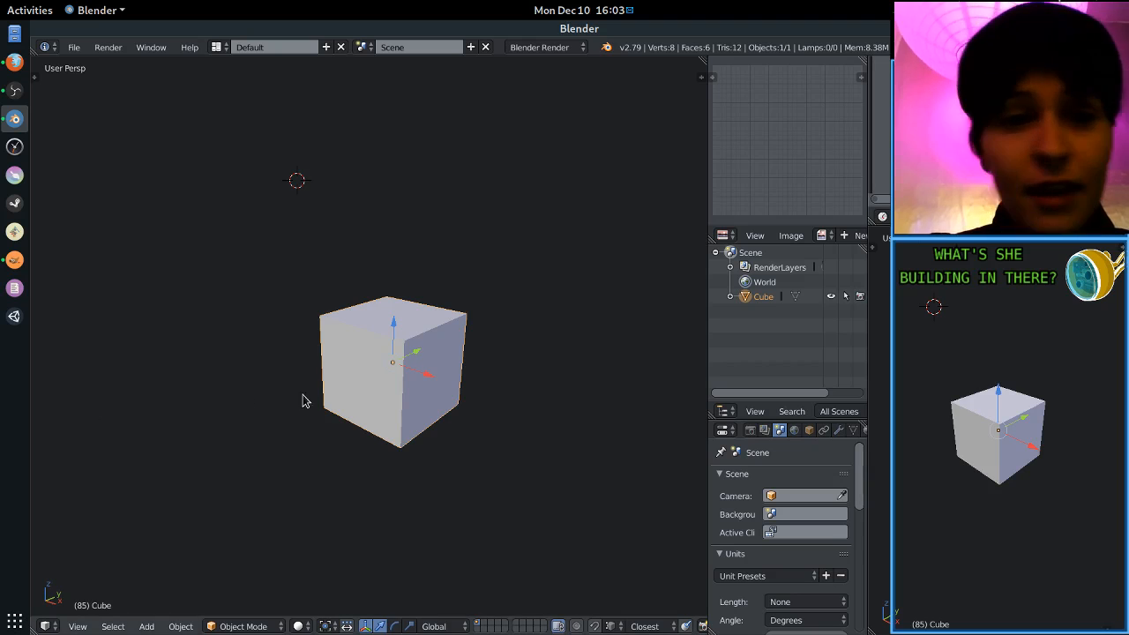
# Put the cube into Edit Mode with its whole mesh in view.
pyautogui.scroll(2, 489, 471)
pyautogui.keyDown('shift'); pyautogui.moveTo(428, 441); pyautogui.dragTo(516, 432, button='middle'); pyautogui.keyUp('shift')
pyautogui.scroll(-2, 405, 434)
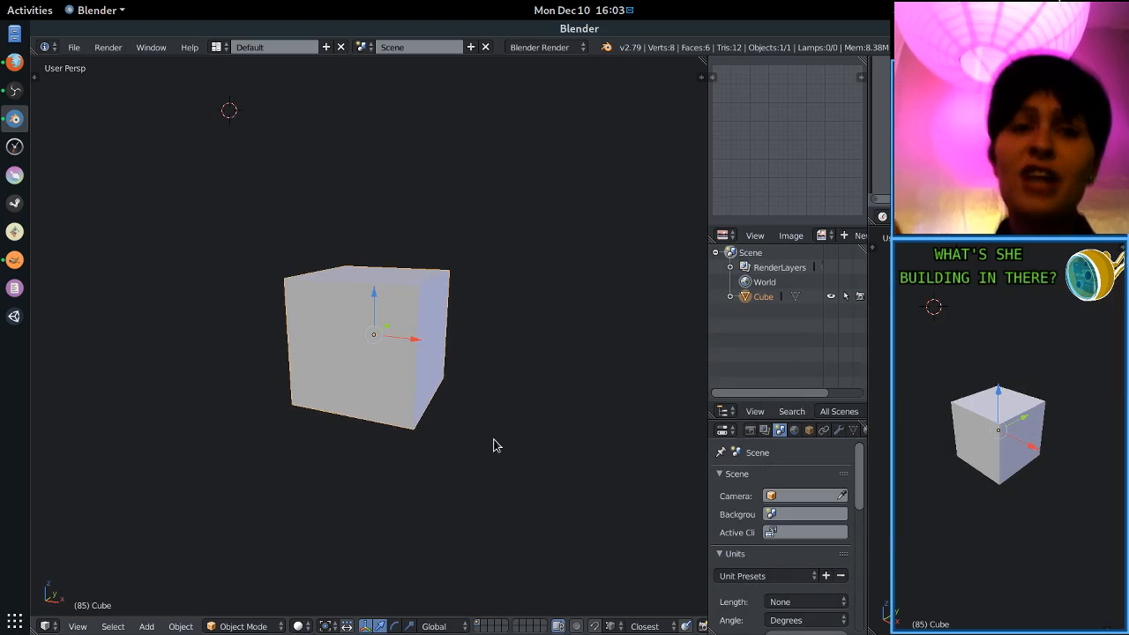
pyautogui.press('Tab')
pyautogui.moveTo(599, 316); pyautogui.dragTo(521, 414, button='middle')
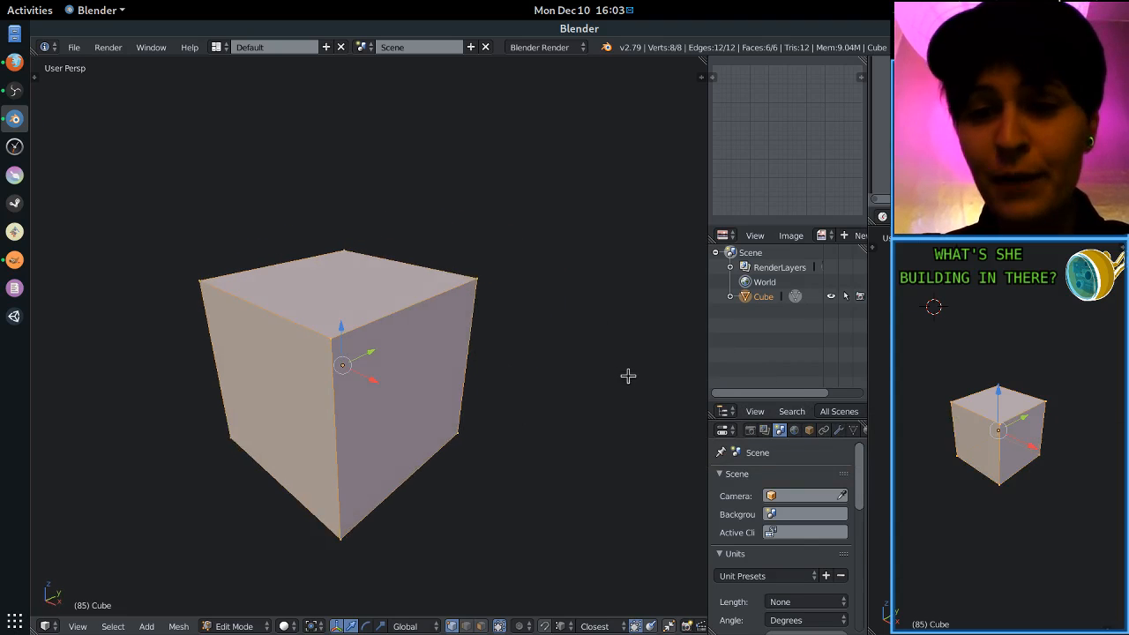
# Make sure Textured Solid is enabled in the 3D viewport's shading settings, and hide the settings again.
pyautogui.press('n')
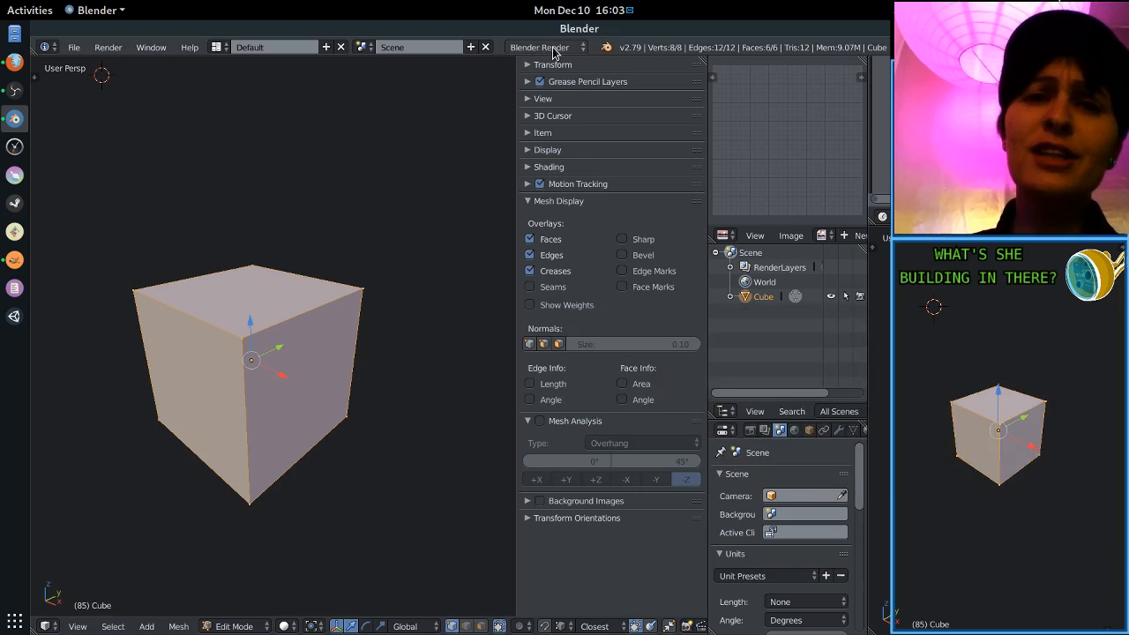
pyautogui.click(551, 168)
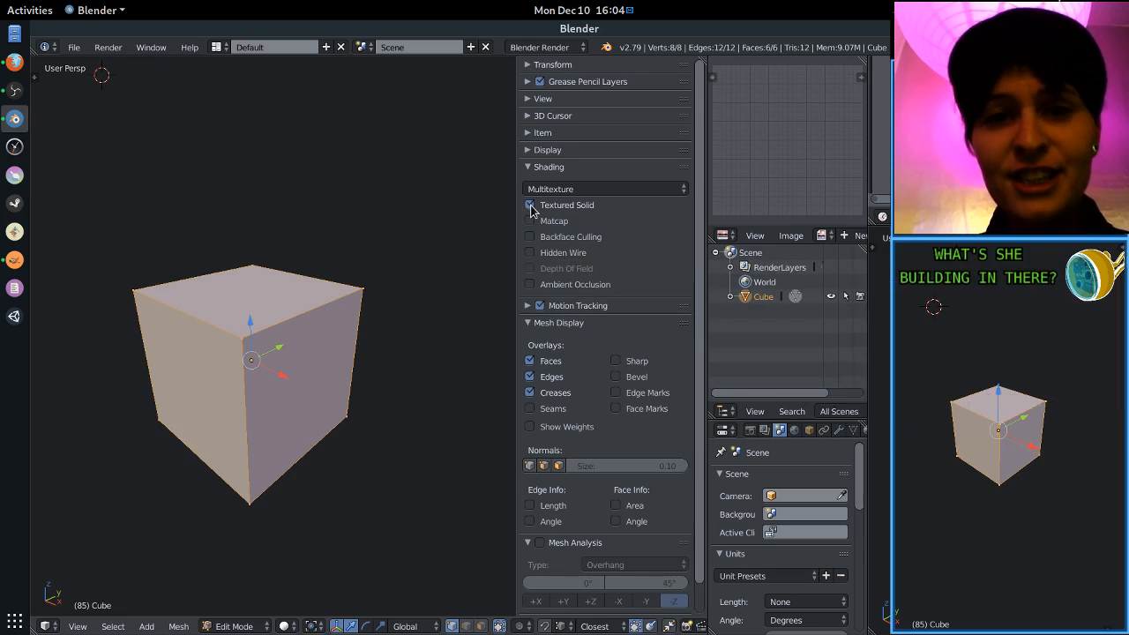
pyautogui.moveTo(515, 219); pyautogui.dragTo(692, 246)
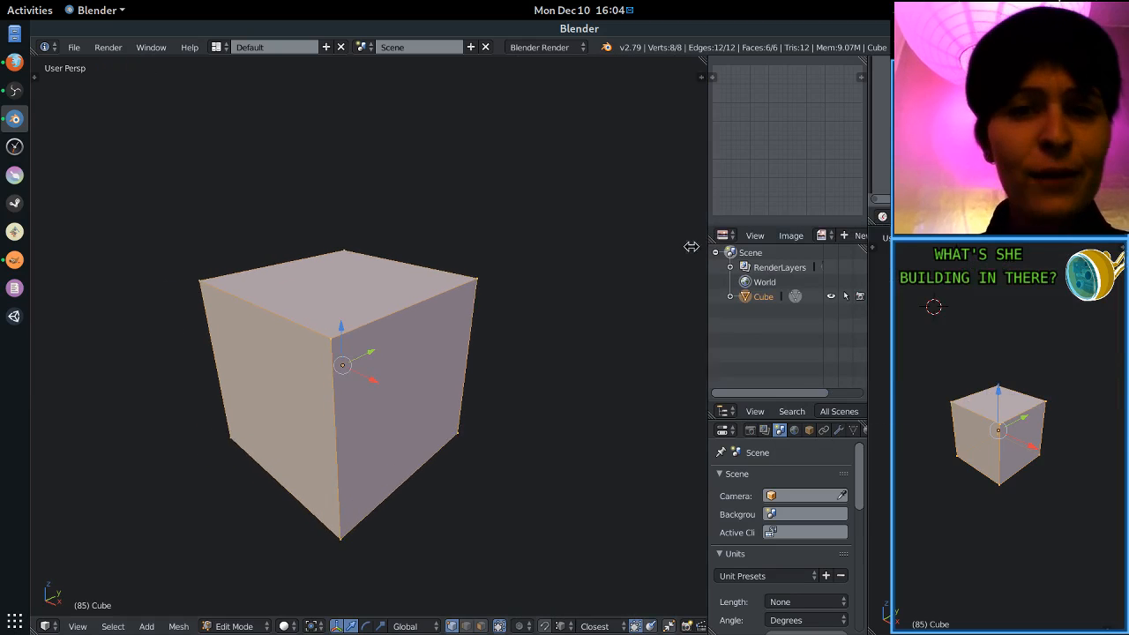
# Try the Texture viewport shading on the cube, and return to Solid shading.
pyautogui.click(284, 627)
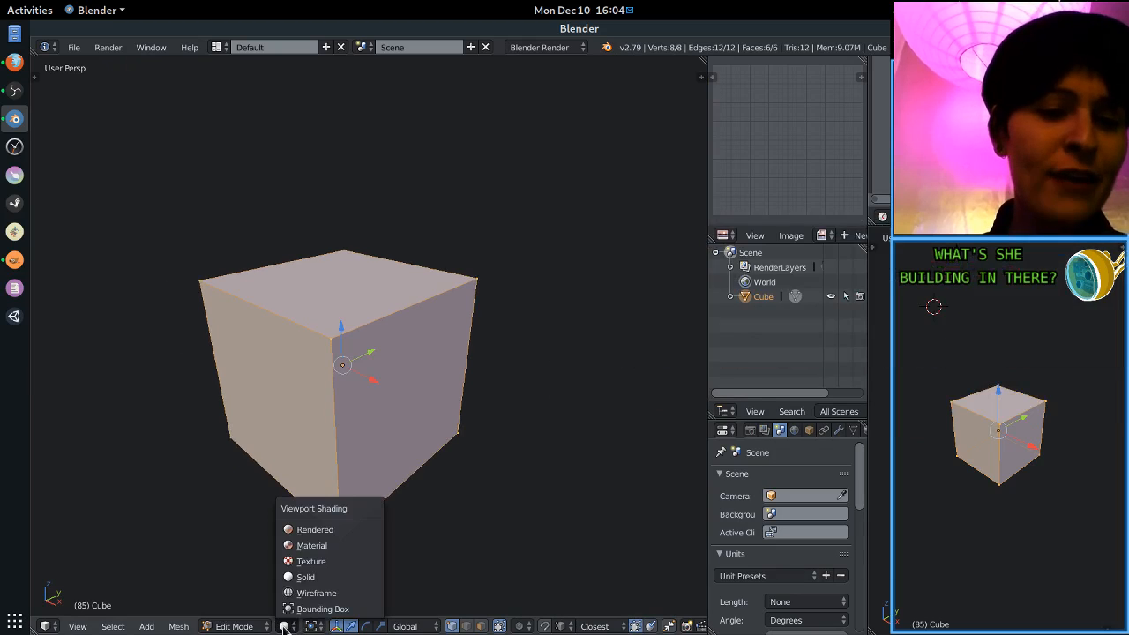
pyautogui.click(304, 562)
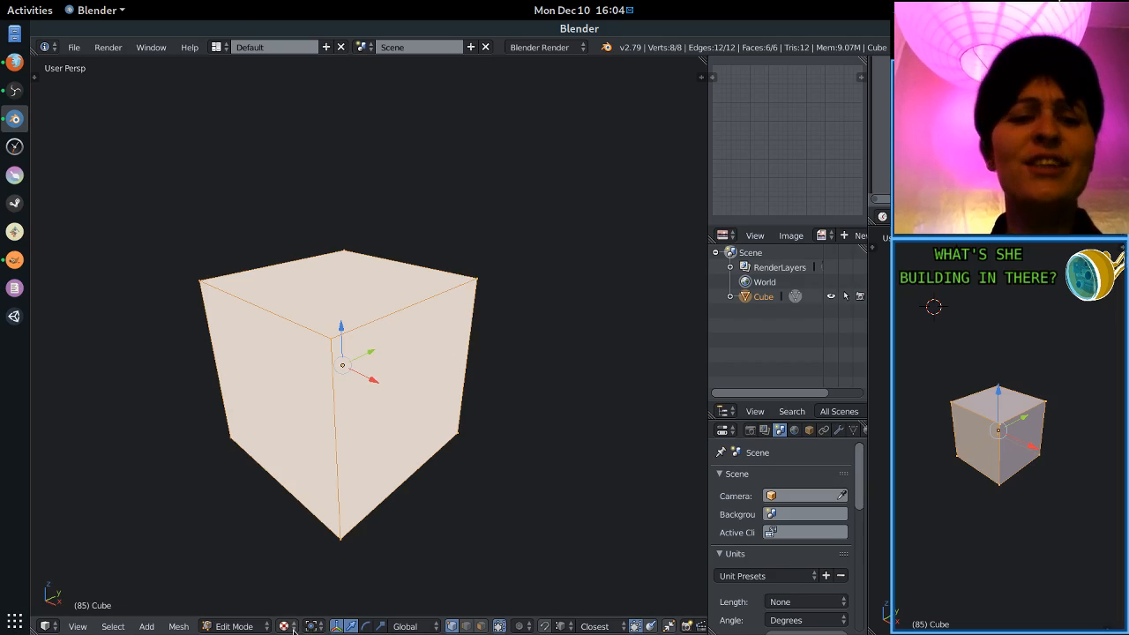
pyautogui.click(284, 626)
pyautogui.click(309, 578)
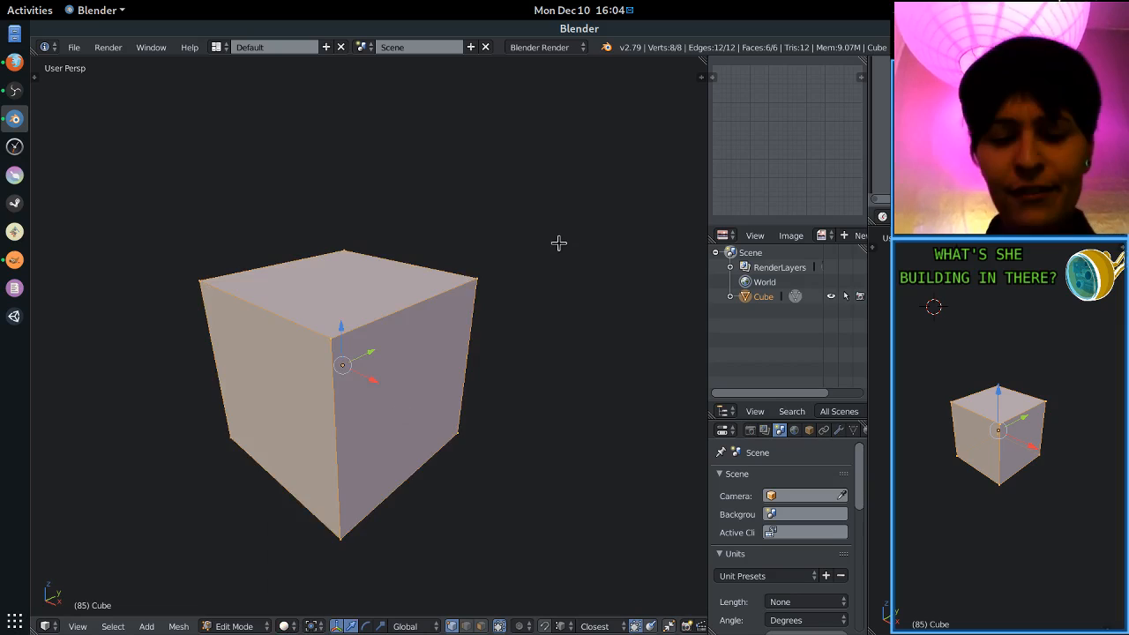
# Review the Textured Solid option in the 3D viewport's shading settings, and hide them again.
pyautogui.press('n')
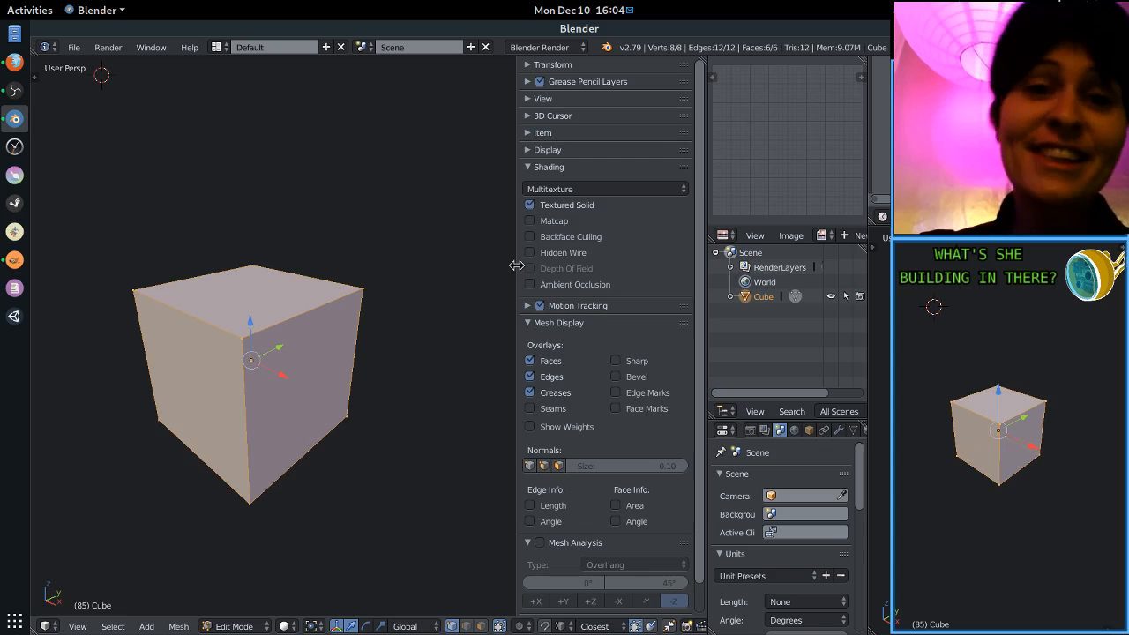
pyautogui.moveTo(516, 265); pyautogui.dragTo(671, 278)
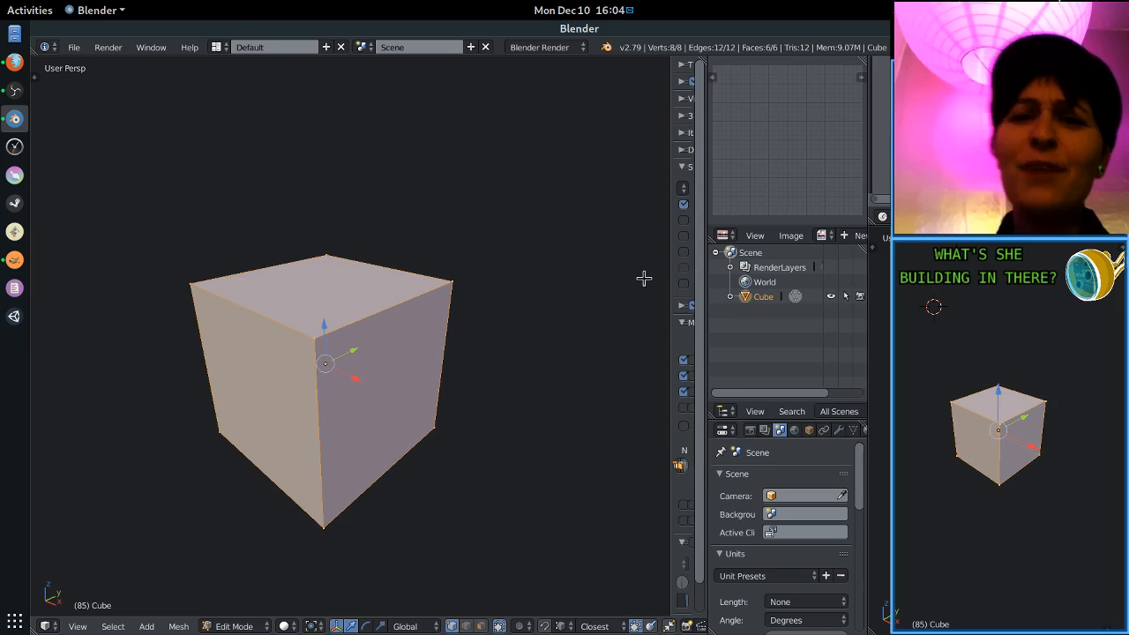
pyautogui.moveTo(670, 273); pyautogui.dragTo(696, 274)
# Narrow the 3D viewport to widen the neighbouring image editor, Outliner and Properties areas.
pyautogui.scroll(-2, 385, 377)
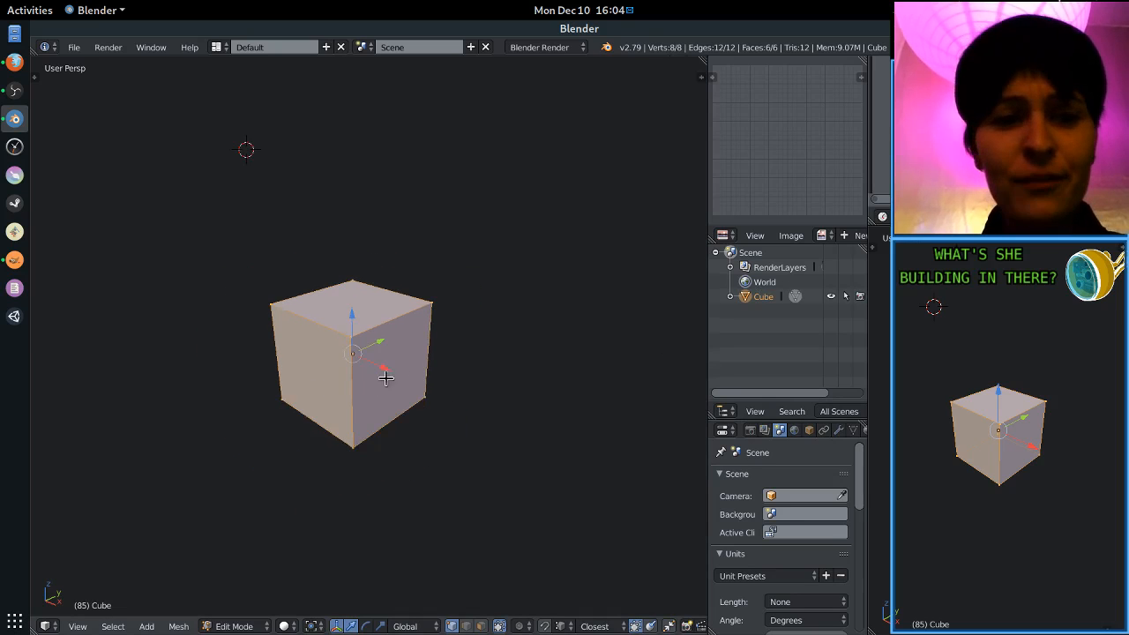
pyautogui.keyDown('shift'); pyautogui.moveTo(426, 352); pyautogui.dragTo(432, 361, button='middle'); pyautogui.keyUp('shift')
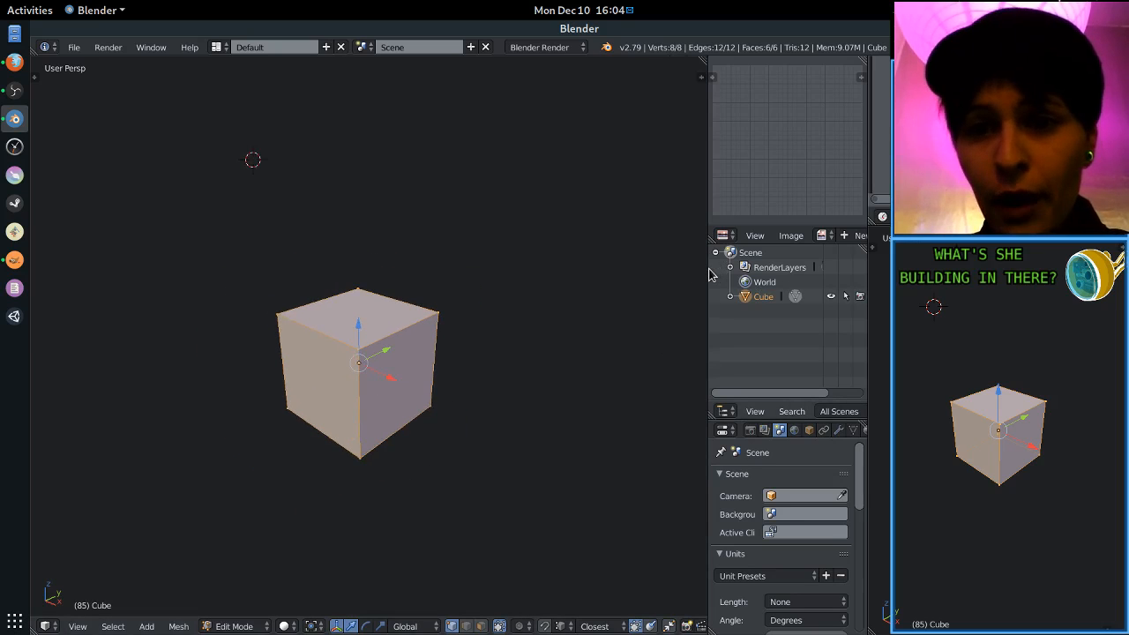
pyautogui.moveTo(706, 269); pyautogui.dragTo(574, 318)
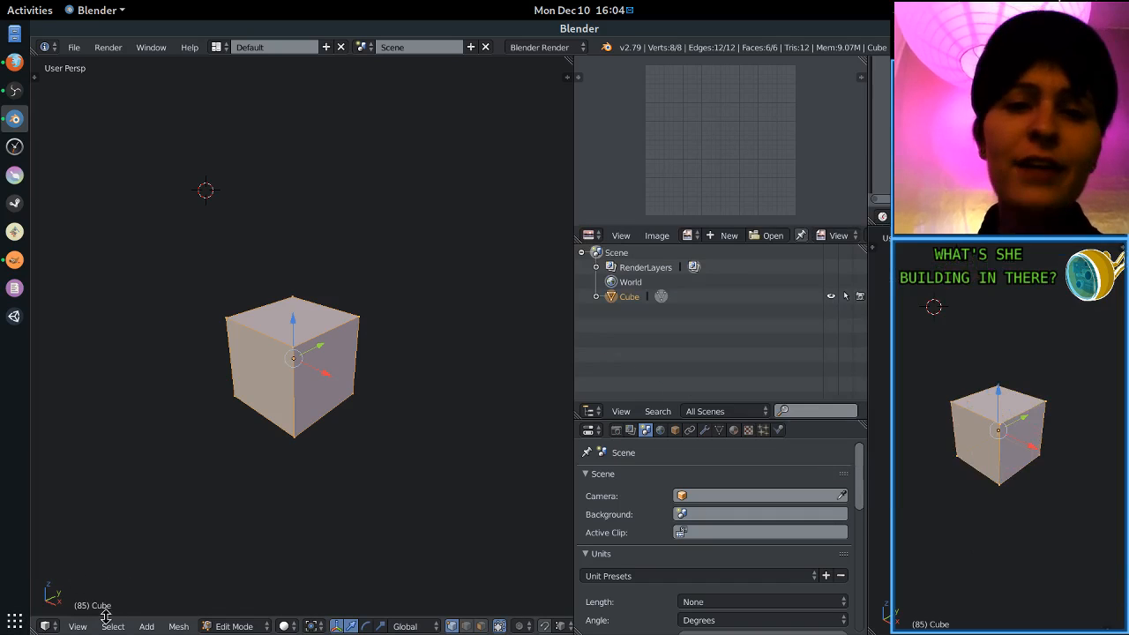
# Switch the 3D viewport area to the UV/Image Editor and back to the 3D View.
pyautogui.click(45, 627)
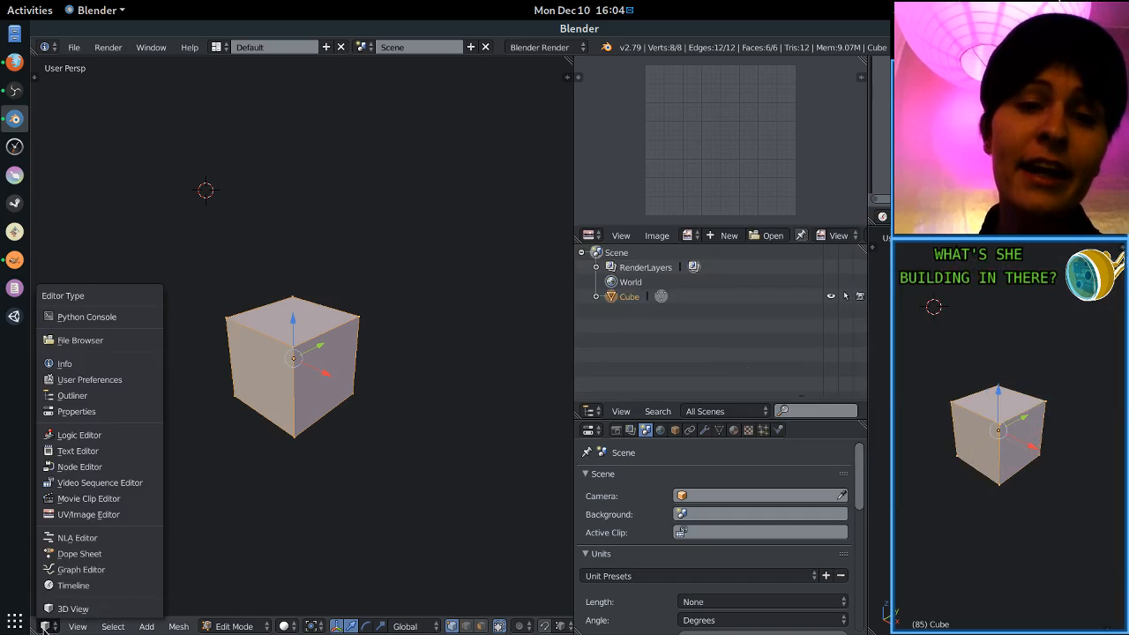
pyautogui.click(588, 430)
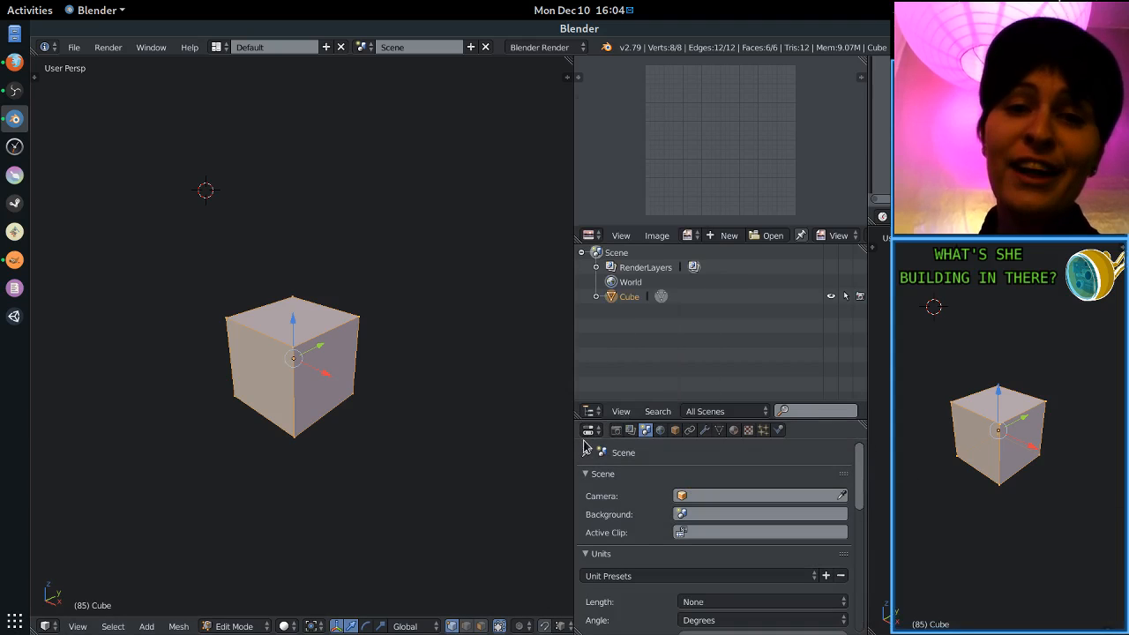
pyautogui.click(589, 235)
pyautogui.click(596, 234)
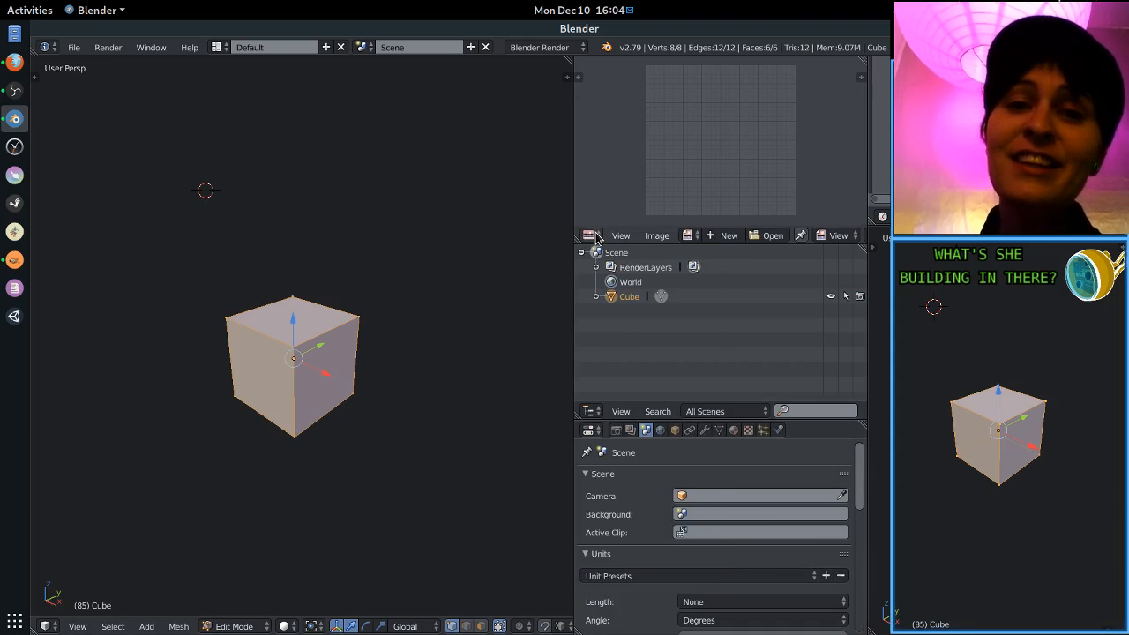
pyautogui.click(597, 236)
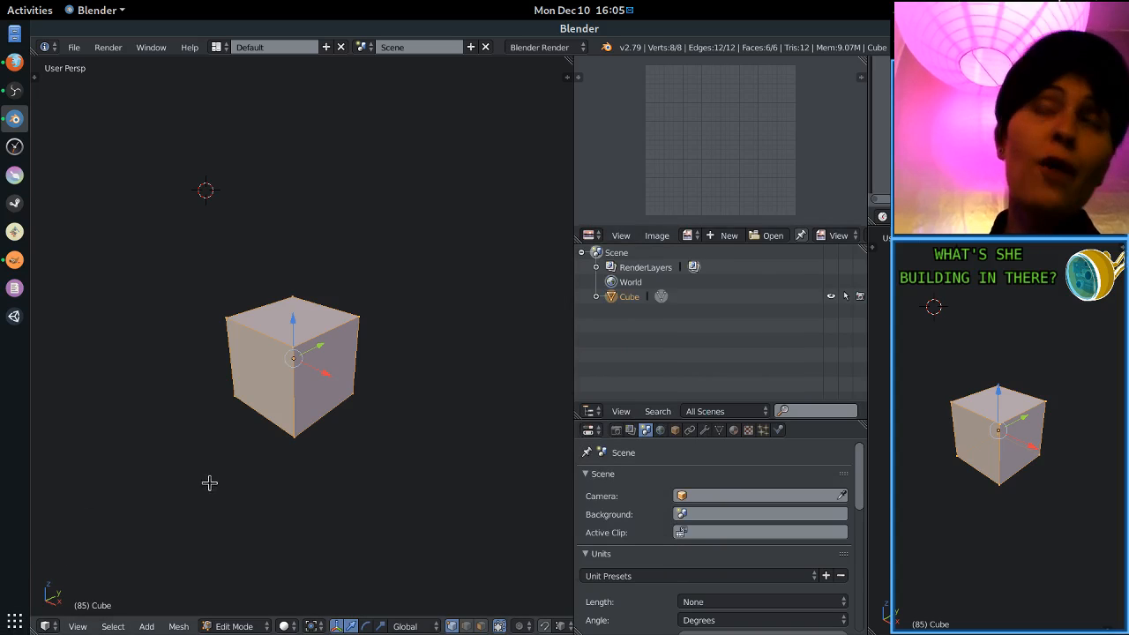
pyautogui.click(49, 627)
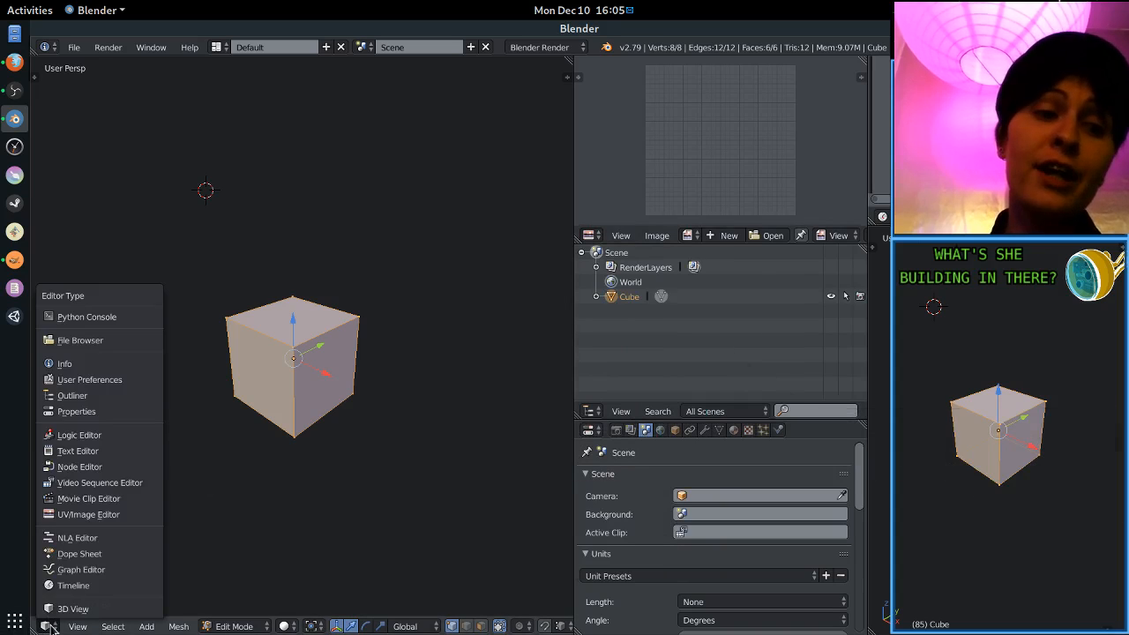
pyautogui.click(80, 518)
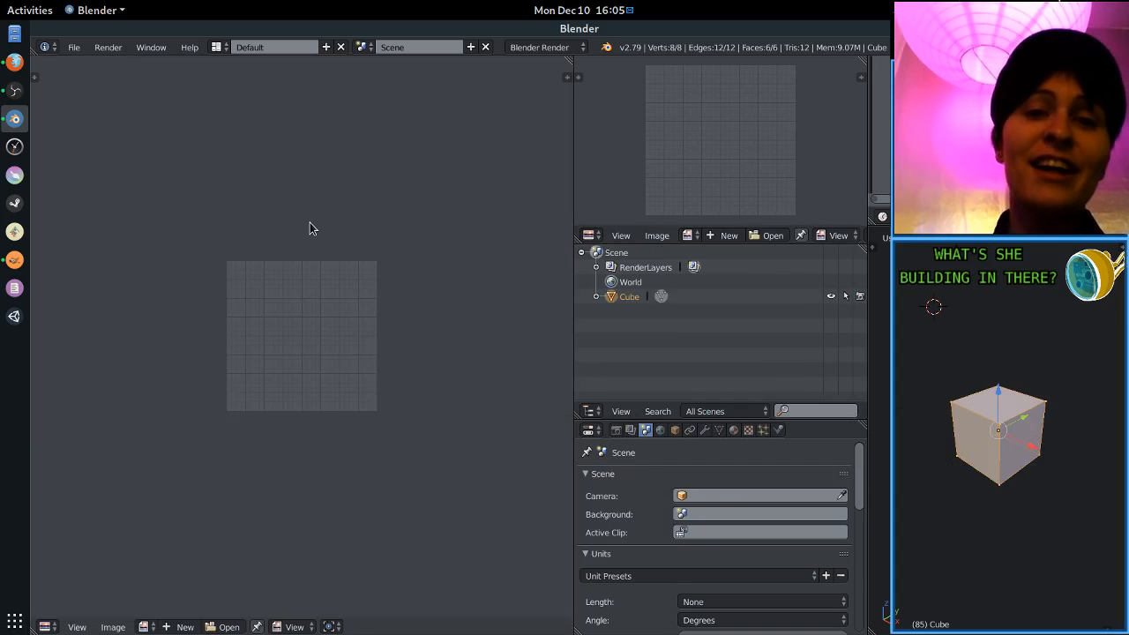
pyautogui.click(49, 627)
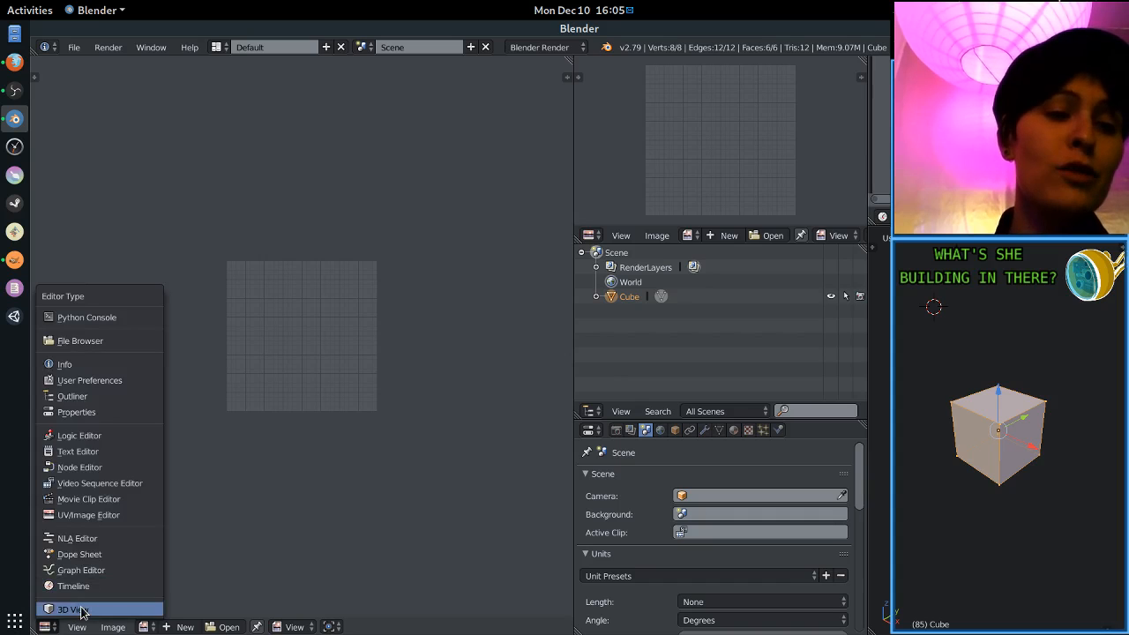
pyautogui.click(70, 610)
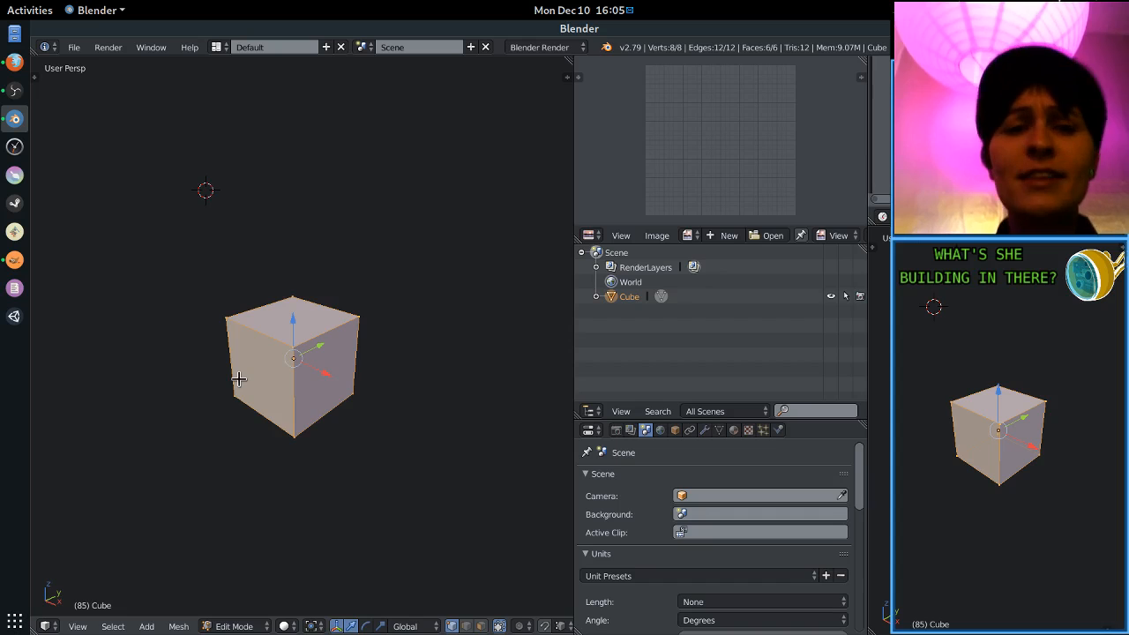
# Unwrap all of the cube's faces with the basic Unwrap method.
pyautogui.scroll(3, 238, 378)
pyautogui.moveTo(255, 362); pyautogui.dragTo(430, 323, button='middle')
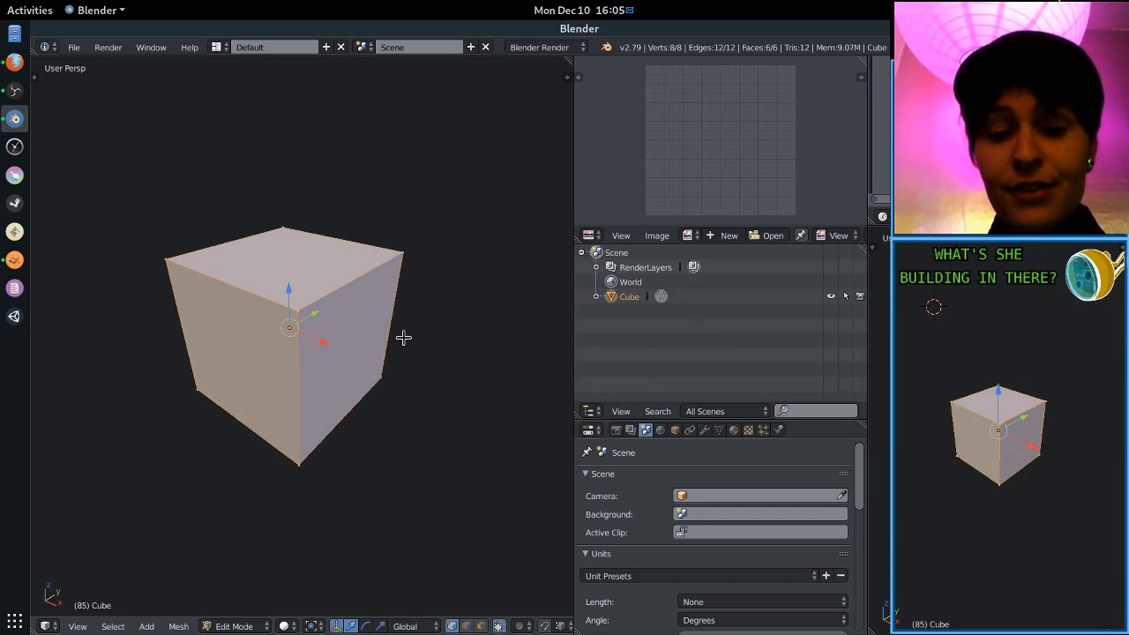
pyautogui.scroll(1, 401, 337)
pyautogui.press('u')
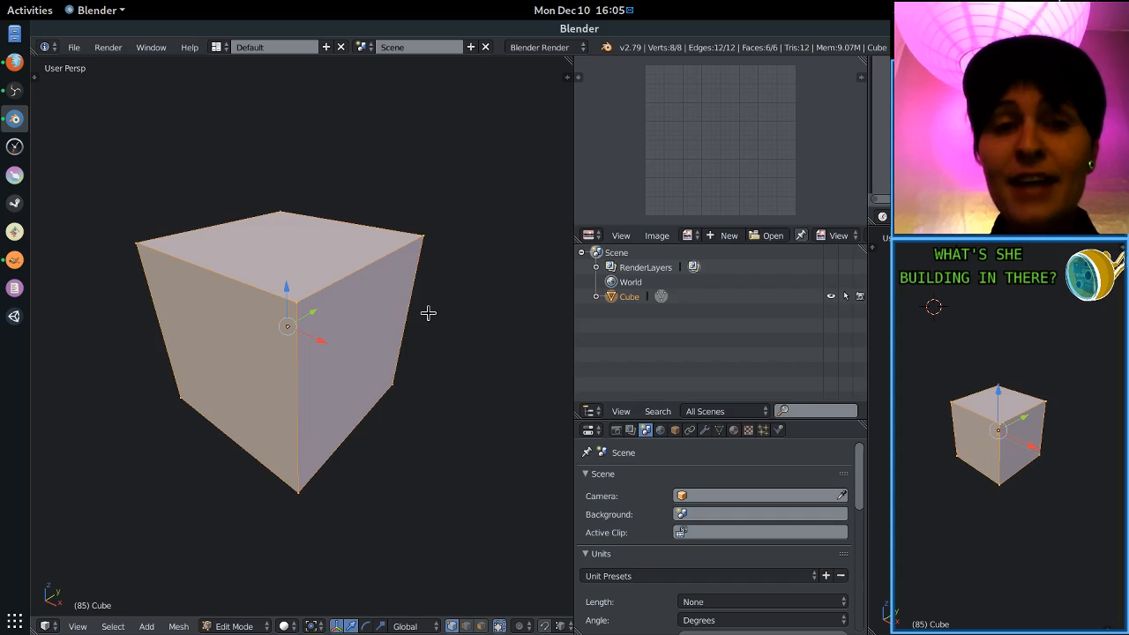
pyautogui.press('a')
pyautogui.press('a')
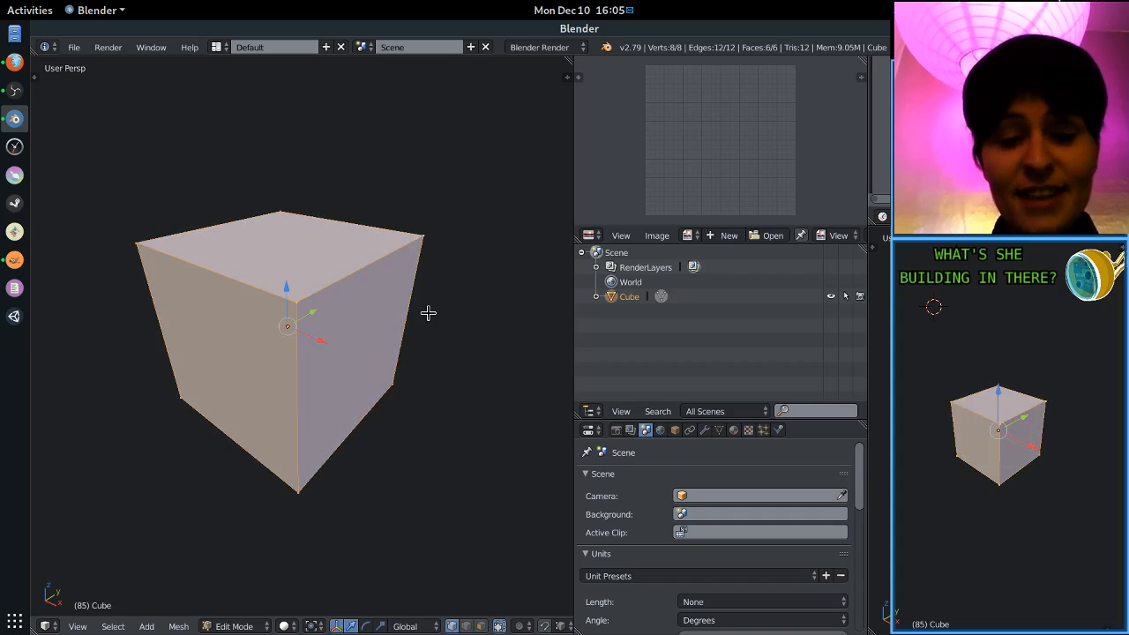
pyautogui.press('u')
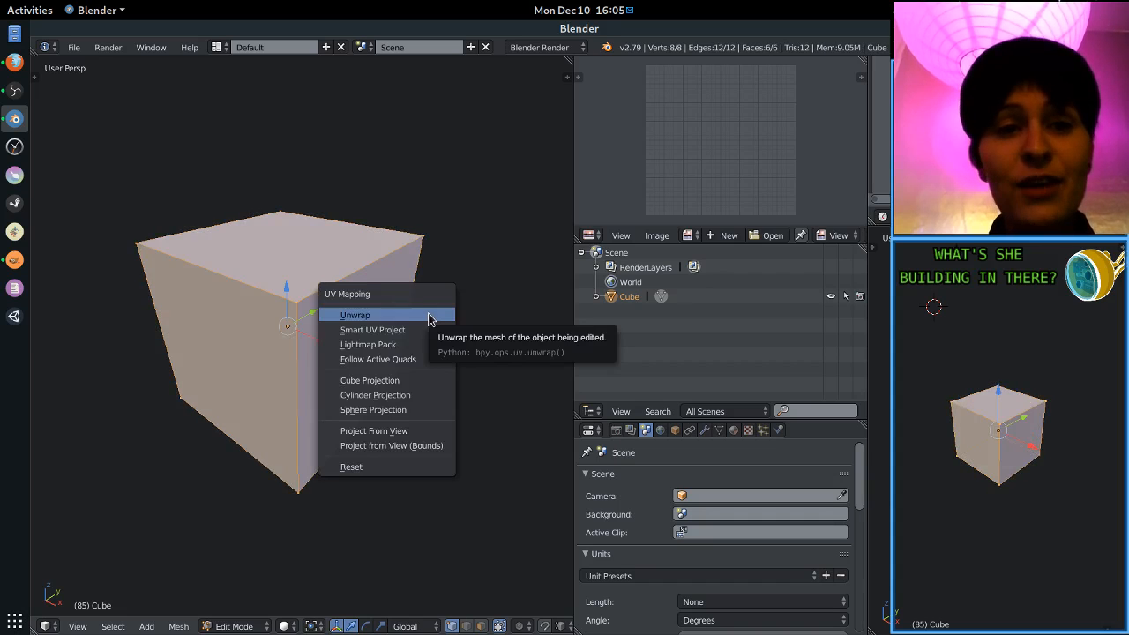
pyautogui.click(402, 318)
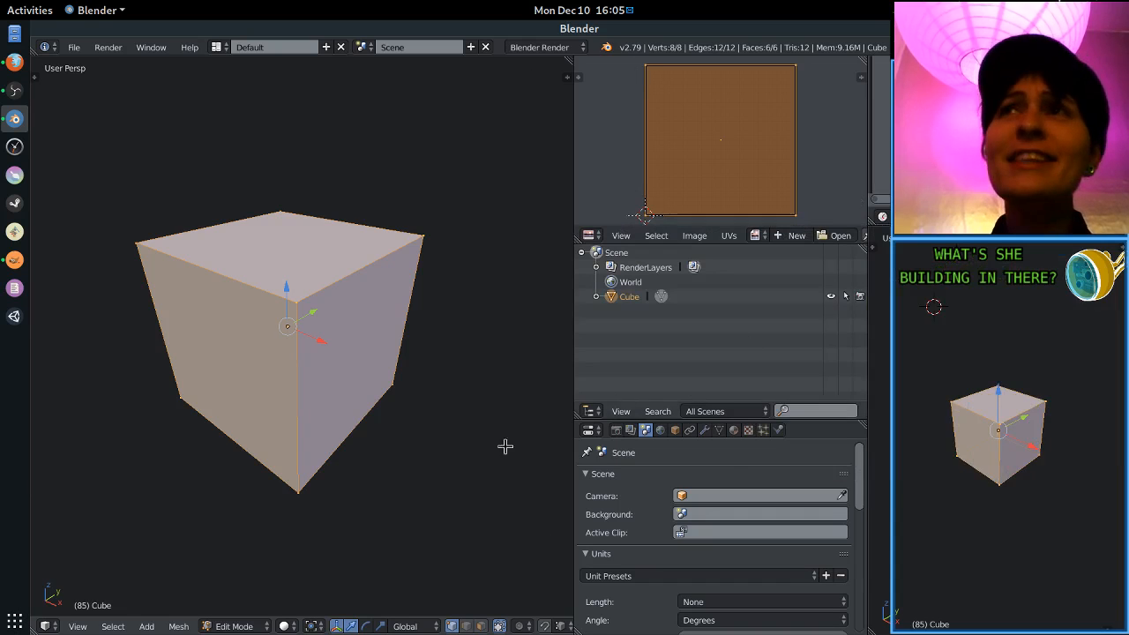
# Open brickTile.png from the Documents folder in the UV/Image Editor as the cube's texture.
pyautogui.moveTo(388, 456); pyautogui.dragTo(286, 416, button='middle')
pyautogui.moveTo(262, 459); pyautogui.dragTo(433, 403, button='middle')
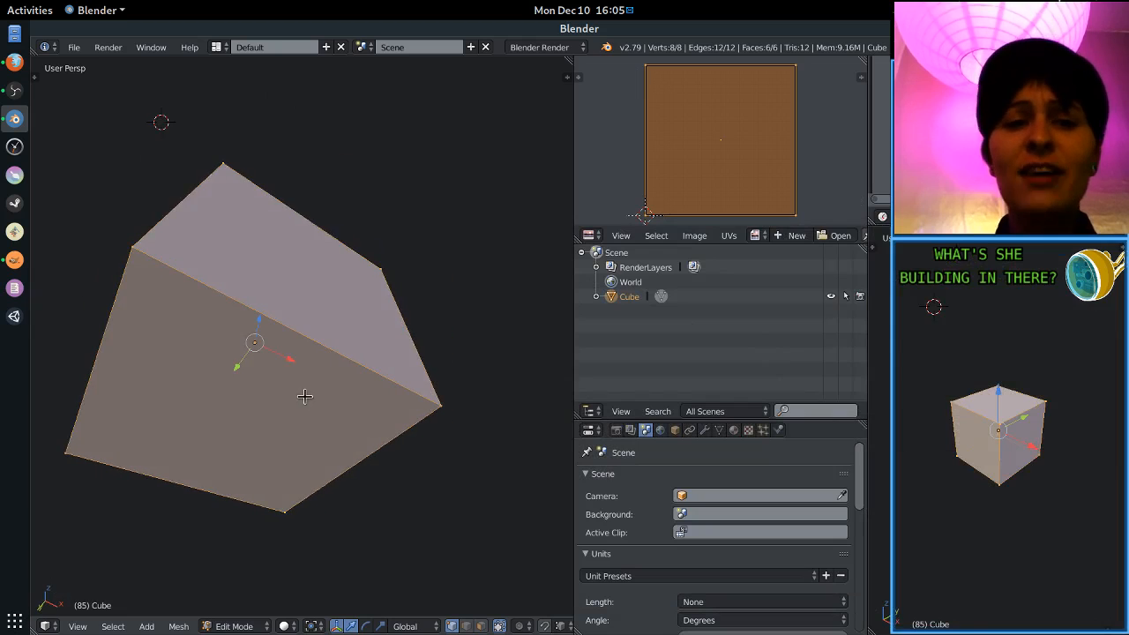
pyautogui.moveTo(116, 335); pyautogui.dragTo(125, 354, button='middle')
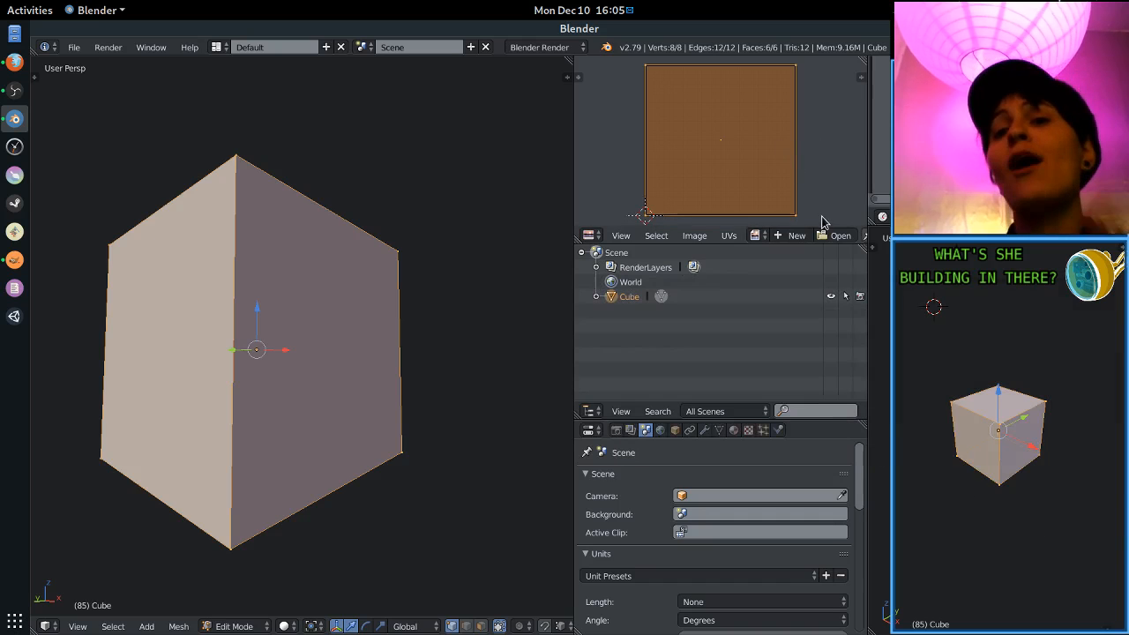
pyautogui.scroll(-1, 804, 210)
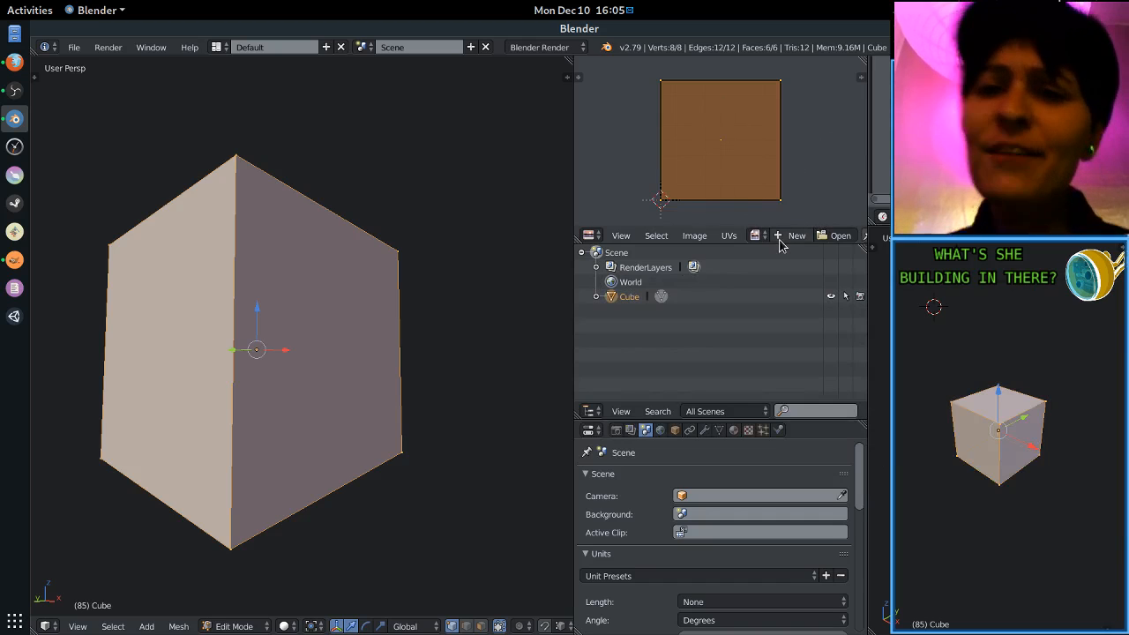
pyautogui.click(696, 238)
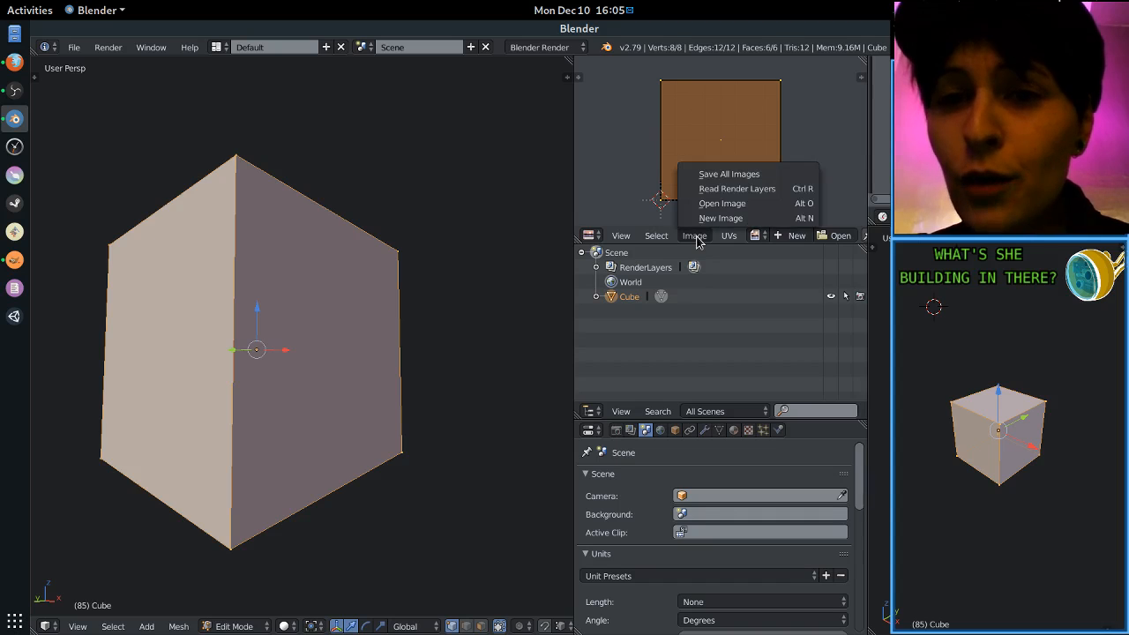
pyautogui.click(697, 238)
pyautogui.click(692, 238)
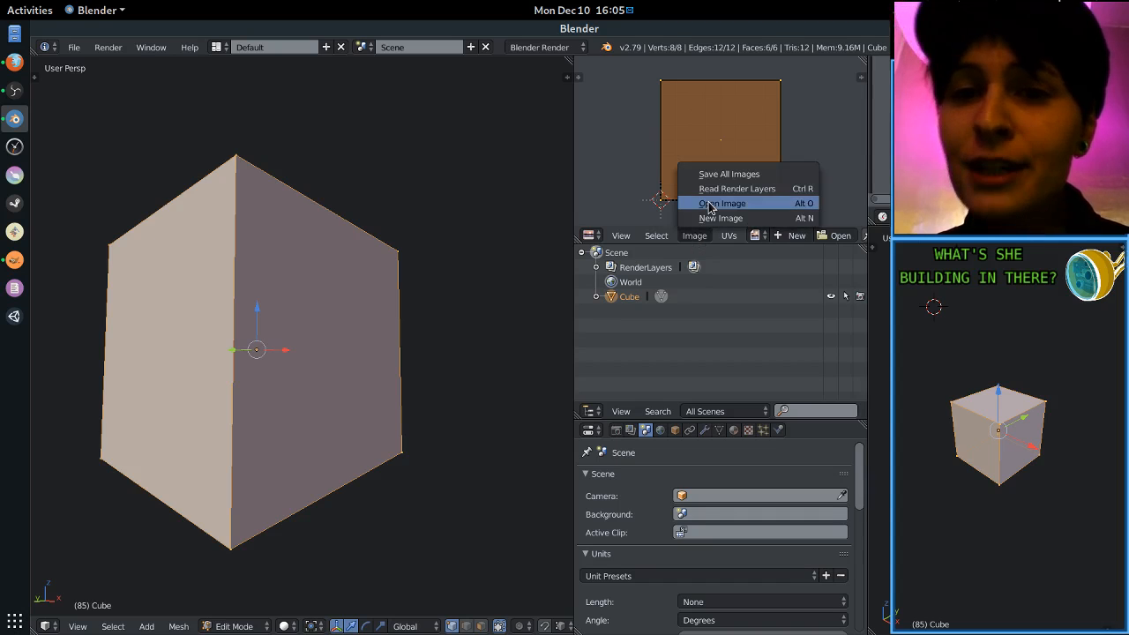
pyautogui.click(710, 203)
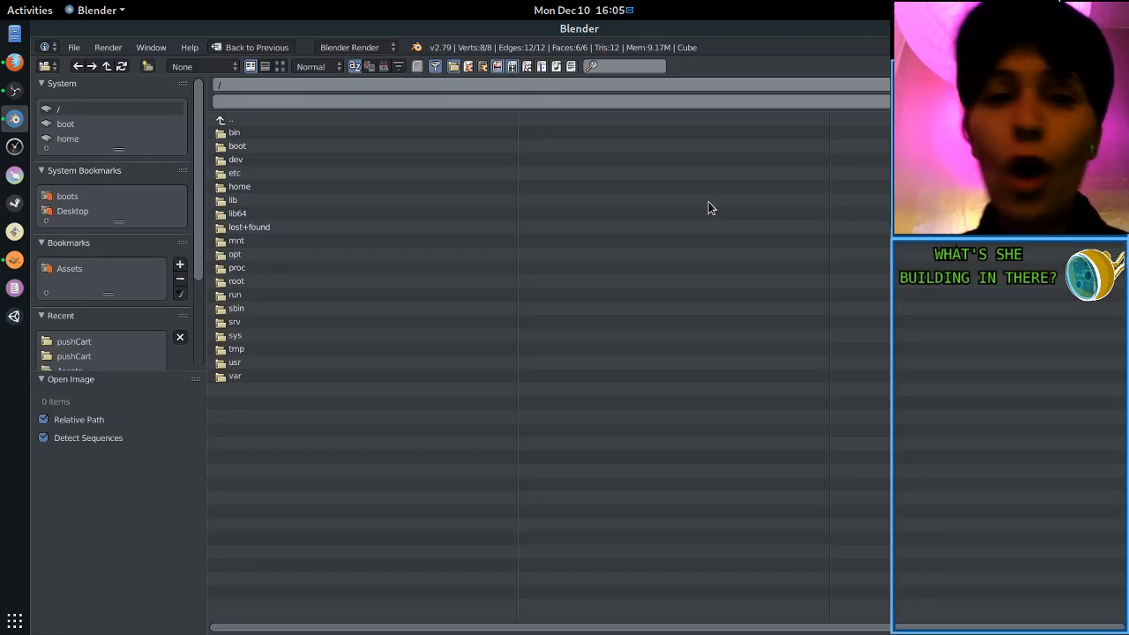
pyautogui.click(77, 198)
pyautogui.click(252, 146)
pyautogui.click(275, 484)
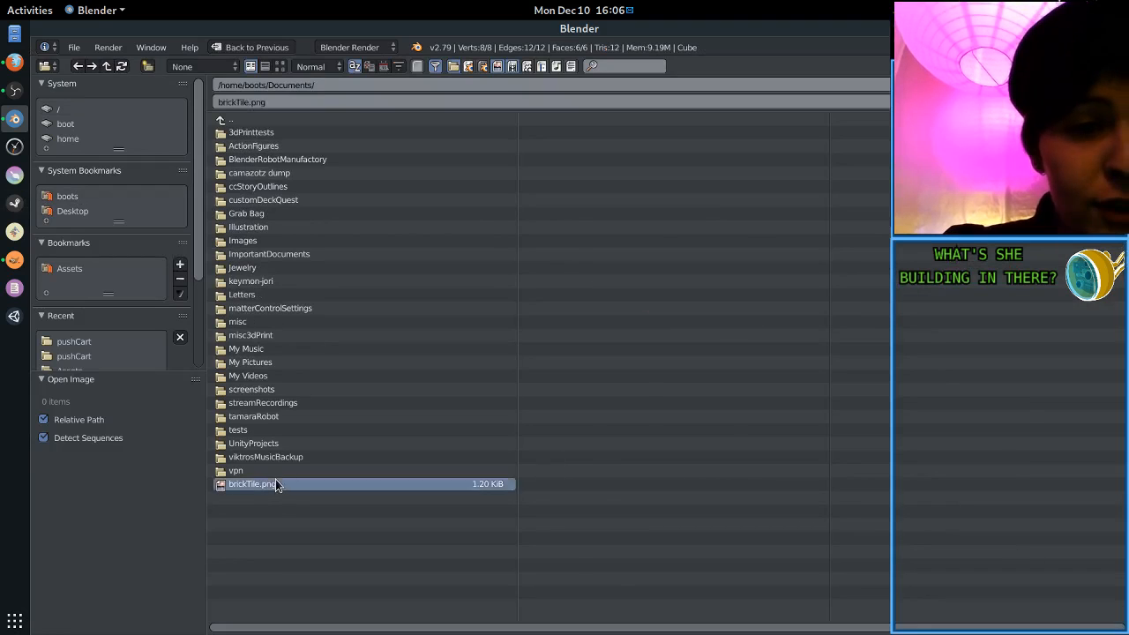
pyautogui.doubleClick(275, 483)
# Switch to face selection and select only the textured cube's top face.
pyautogui.moveTo(353, 421); pyautogui.dragTo(381, 385, button='middle')
pyautogui.scroll(2, 424, 462)
pyautogui.scroll(-1, 321, 299)
pyautogui.scroll(3, 349, 332)
pyautogui.moveTo(263, 422); pyautogui.dragTo(340, 374, button='middle')
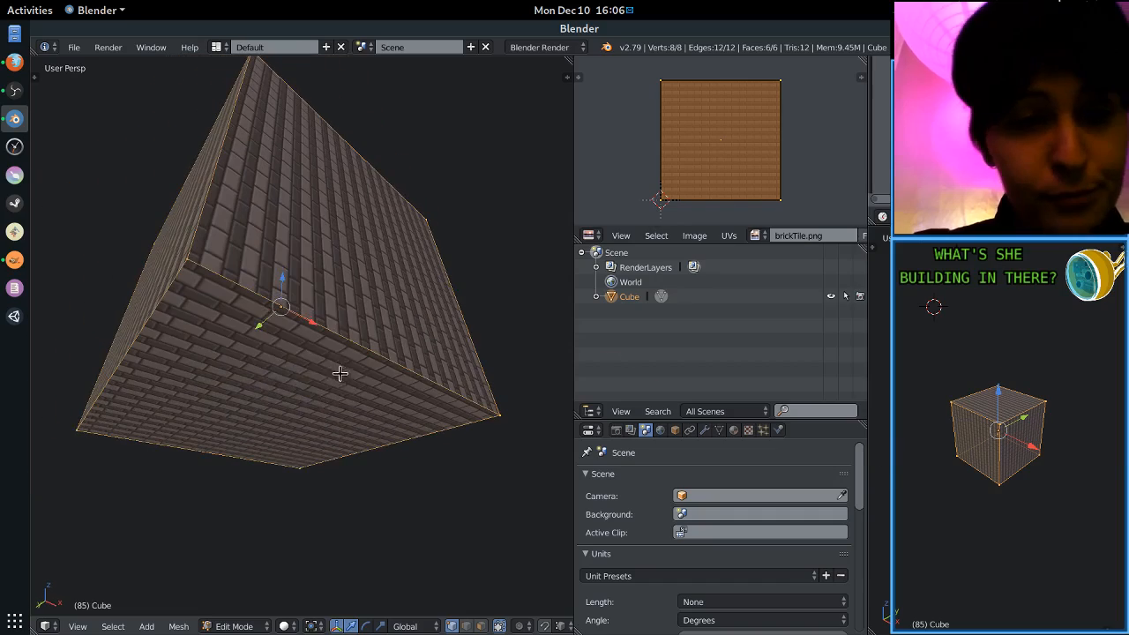
pyautogui.click(327, 400)
pyautogui.rightClick(295, 273)
pyautogui.moveTo(294, 273); pyautogui.dragTo(280, 310, button='middle')
pyautogui.moveTo(299, 351); pyautogui.dragTo(315, 332, button='middle')
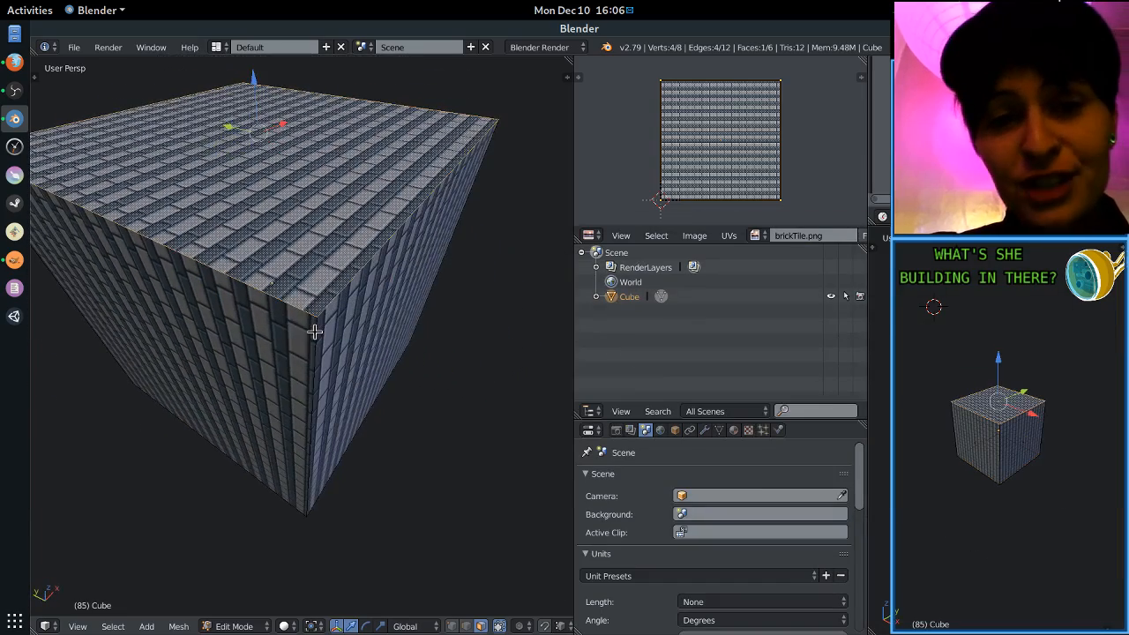
# Try moving the top face's UVs across the brick texture.
pyautogui.scroll(3, 335, 315)
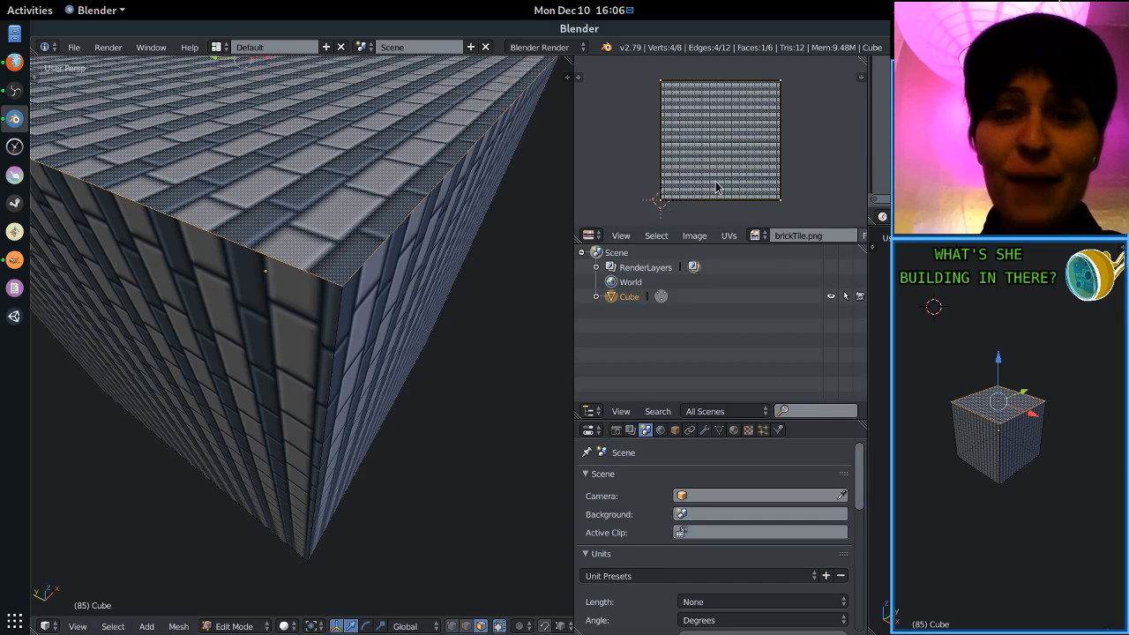
pyautogui.press('g')
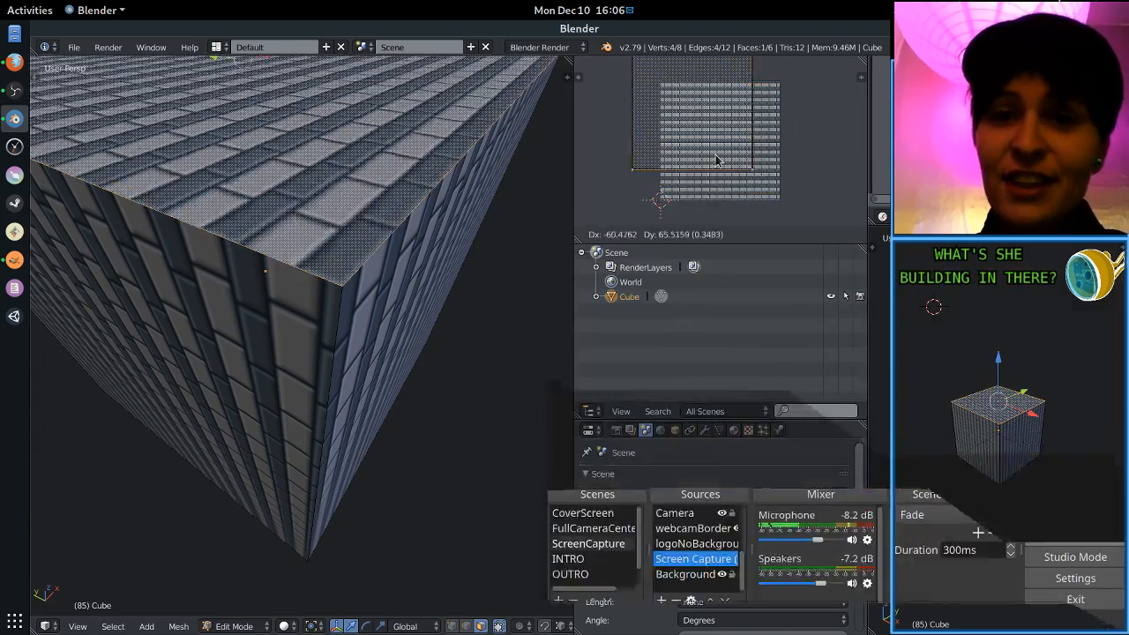
pyautogui.click(718, 161)
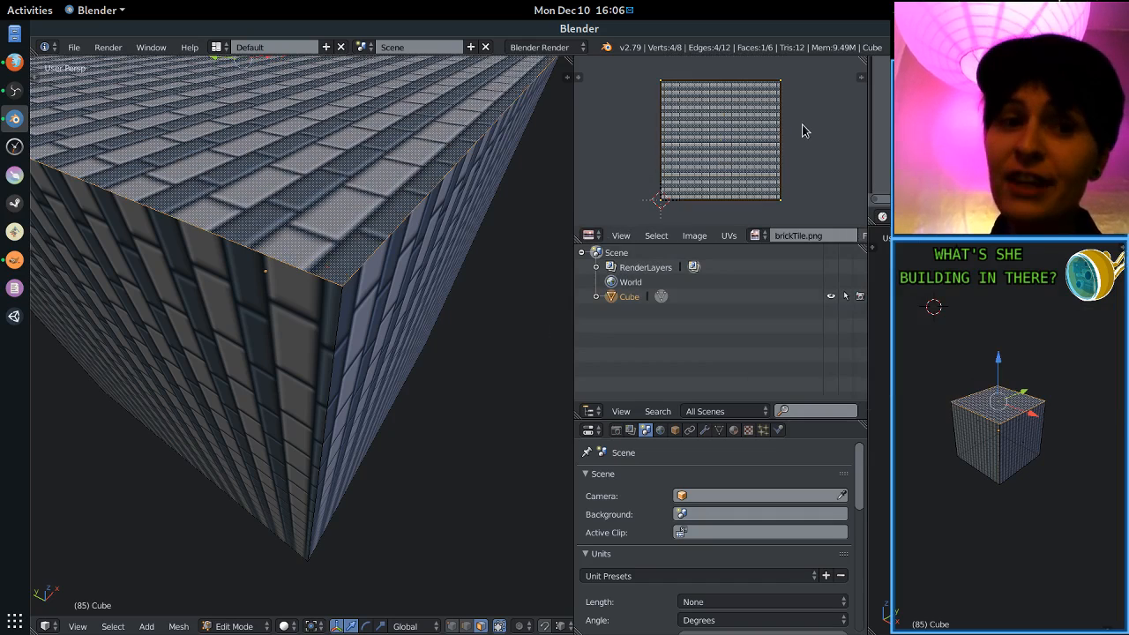
# Nudge the top face's UVs slightly downward on the texture to line its bricks up with the side faces' bricks.
pyautogui.scroll(-5, 184, 420)
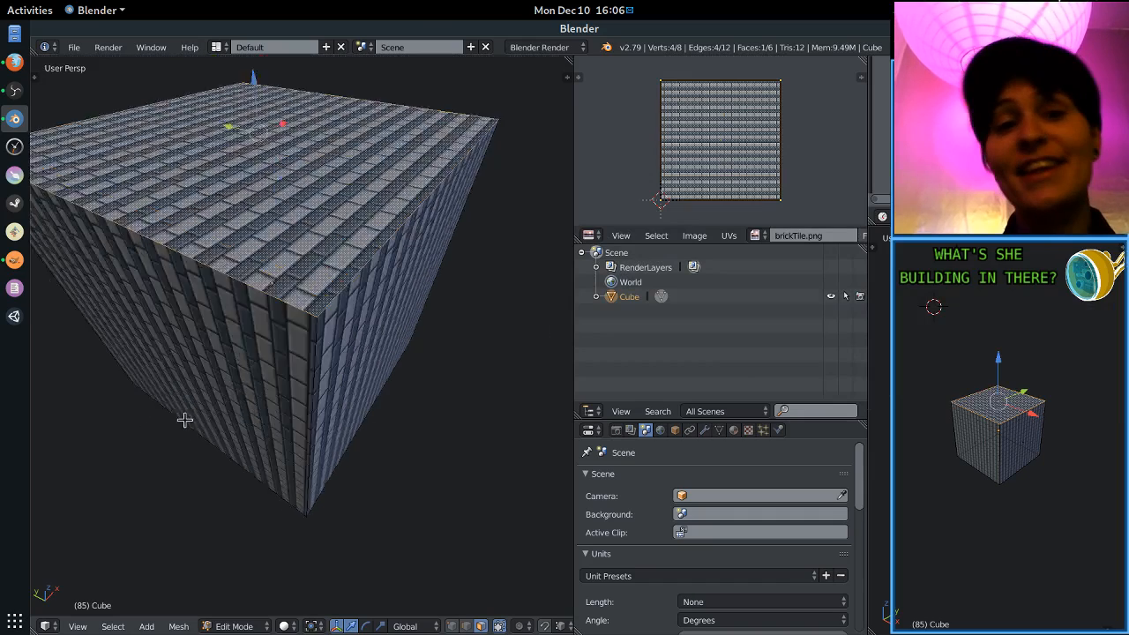
pyautogui.scroll(-3, 185, 420)
pyautogui.scroll(1, 222, 431)
pyautogui.scroll(1, 694, 187)
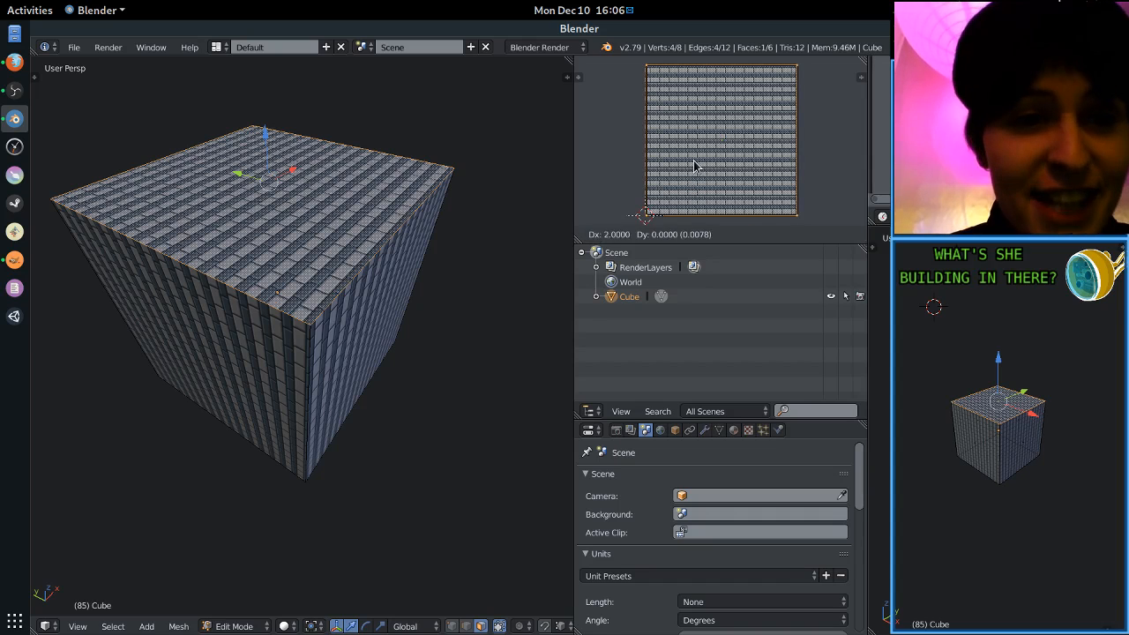
pyautogui.scroll(5, 335, 298)
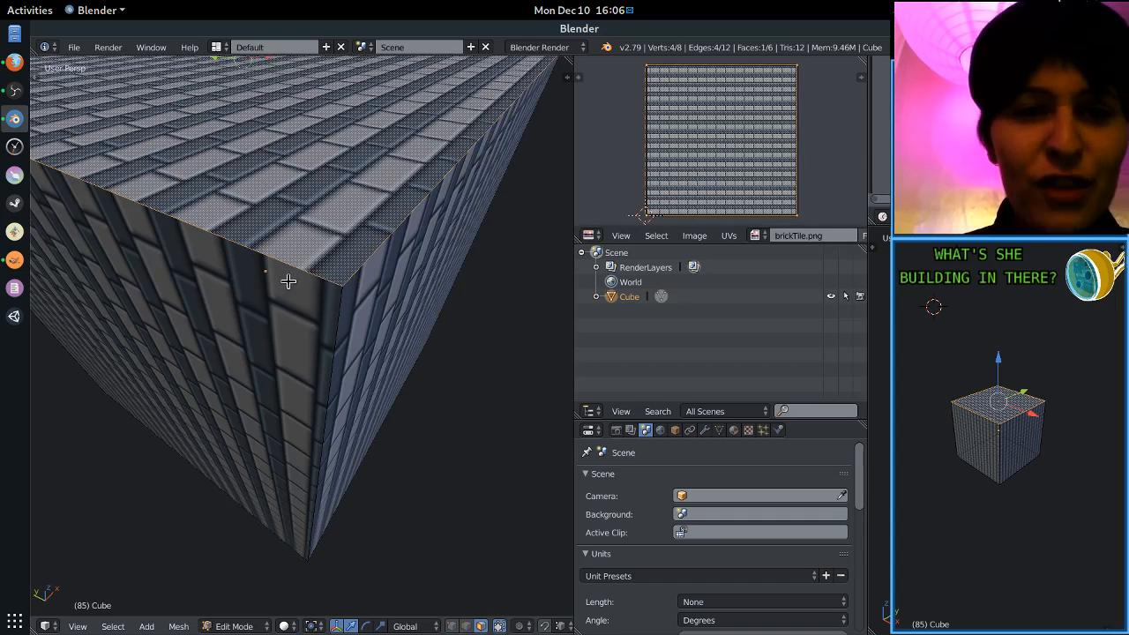
pyautogui.press('g')
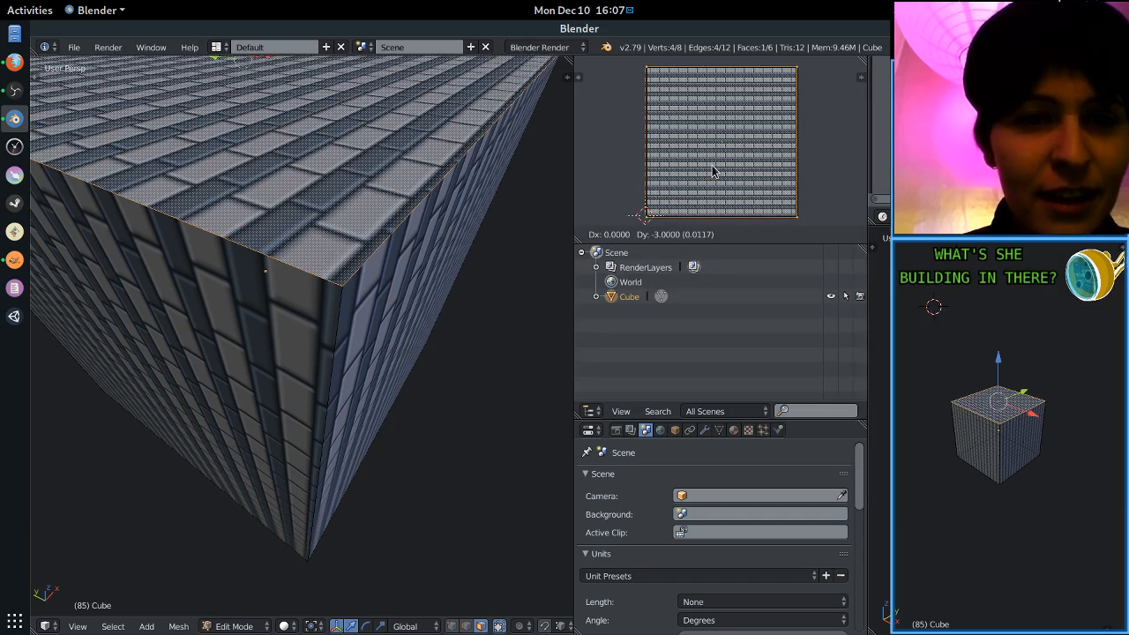
pyautogui.click(713, 172)
# Leave Edit Mode and examine from several angles how the bricks meet along the cube's vertical edges and top corner.
pyautogui.moveTo(451, 259); pyautogui.dragTo(381, 241, button='middle')
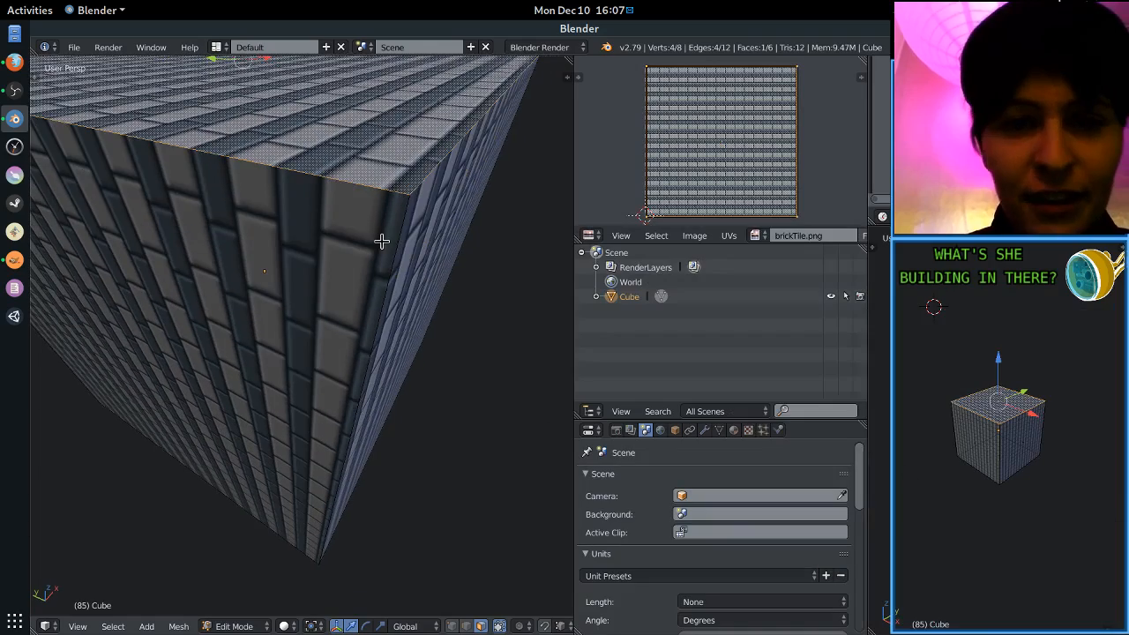
pyautogui.press('Tab')
pyautogui.moveTo(497, 247); pyautogui.dragTo(357, 256, button='middle')
pyautogui.moveTo(208, 264); pyautogui.dragTo(281, 250, button='middle')
pyautogui.moveTo(378, 388); pyautogui.dragTo(368, 354, button='middle')
pyautogui.scroll(1, 368, 354)
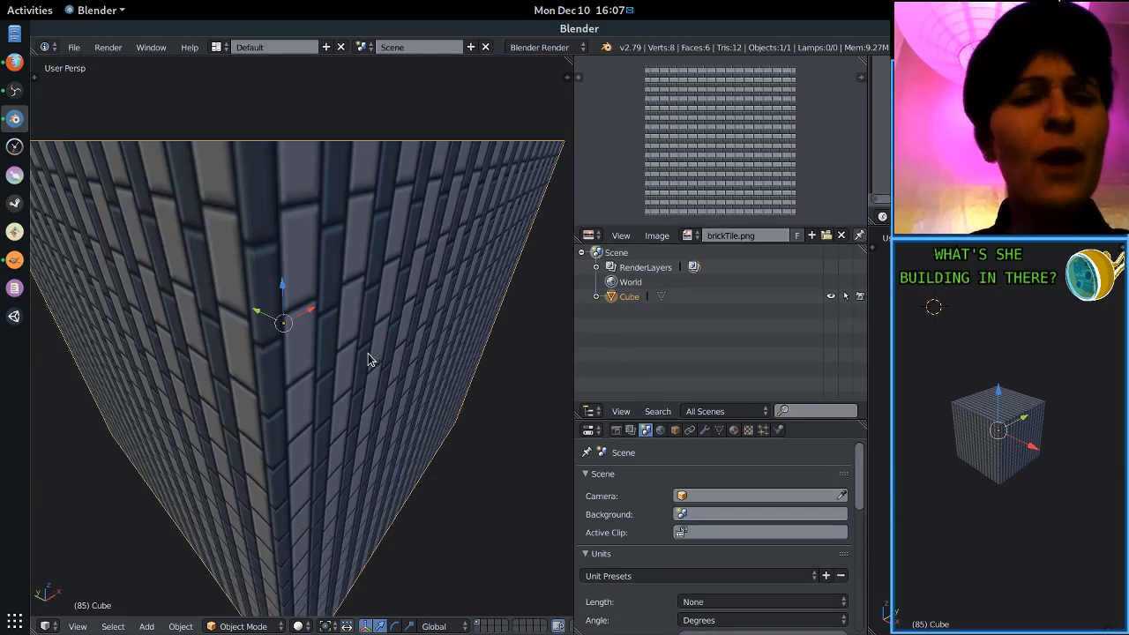
pyautogui.moveTo(315, 240); pyautogui.dragTo(283, 277, button='middle')
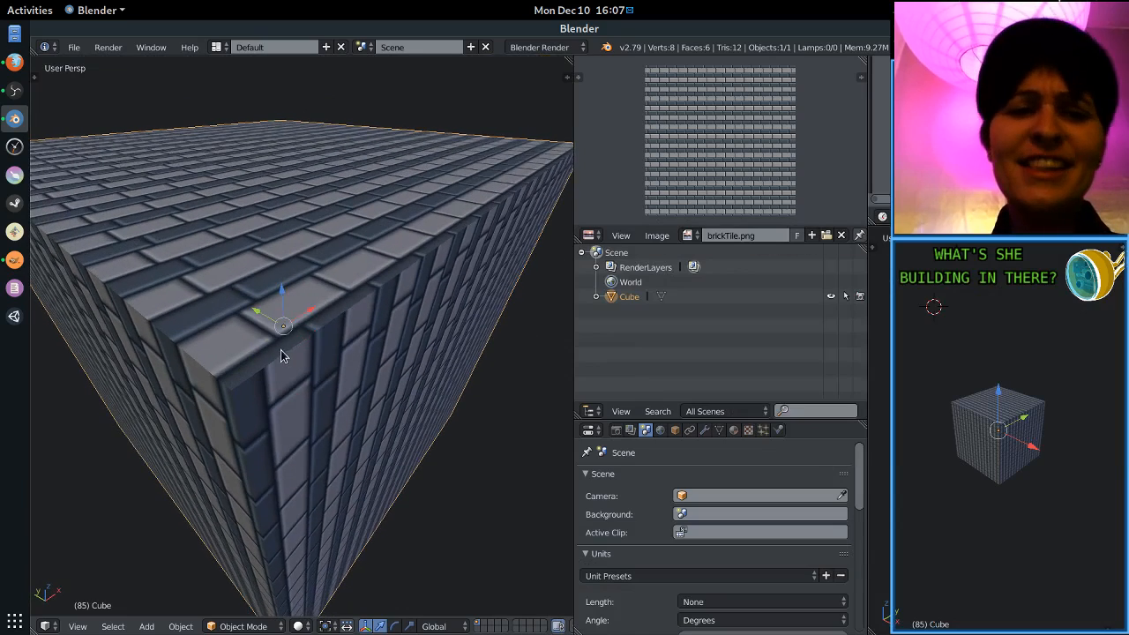
pyautogui.moveTo(284, 353)
pyautogui.mouseDown(button='middle')
pyautogui.moveTo(295, 355)
pyautogui.moveTo(284, 353)
pyautogui.mouseUp(button='middle')
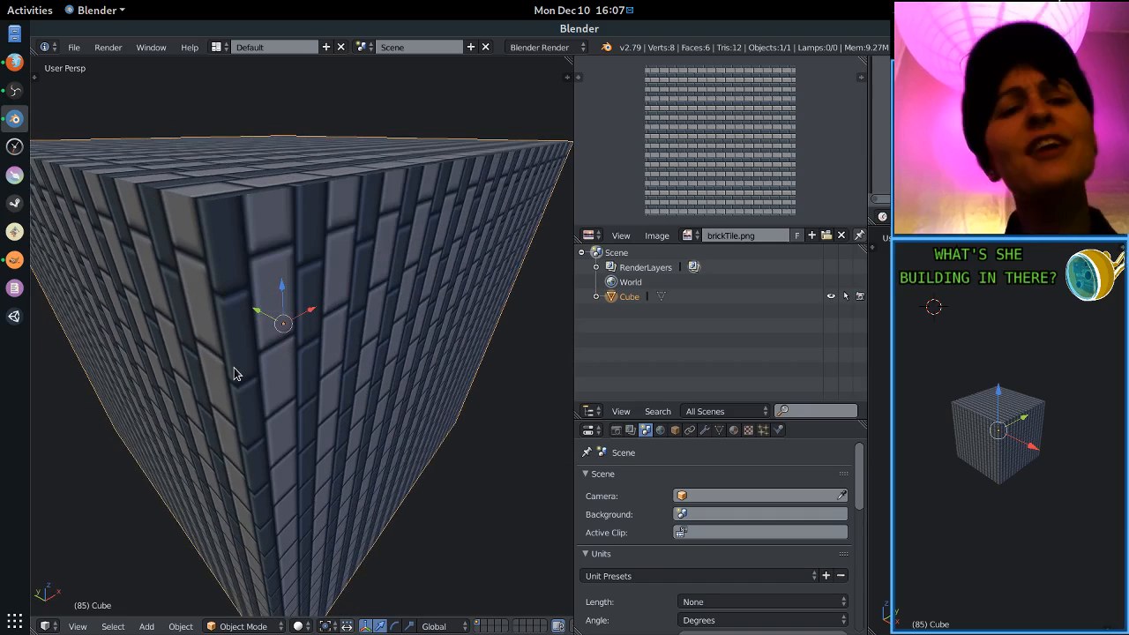
pyautogui.moveTo(194, 379); pyautogui.dragTo(226, 397, button='middle')
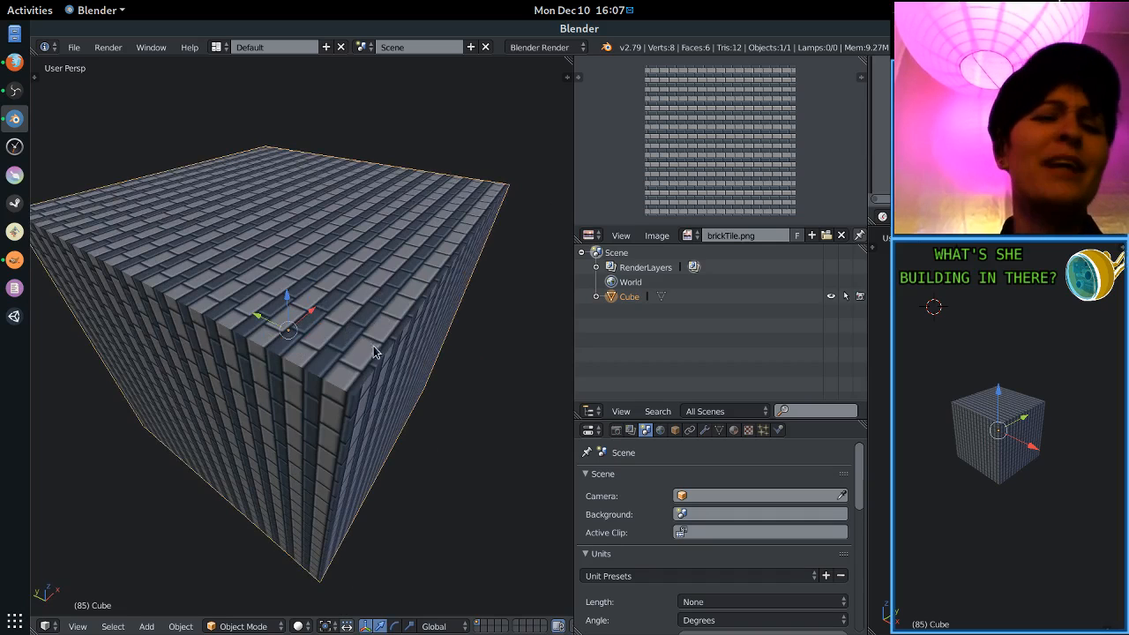
pyautogui.moveTo(344, 344)
pyautogui.mouseDown(button='middle')
pyautogui.moveTo(235, 272)
pyautogui.moveTo(176, 290)
pyautogui.moveTo(328, 336)
pyautogui.moveTo(342, 353)
pyautogui.mouseUp(button='middle')
# Select all of the cube's faces in Edit Mode, scale their UVs down to about a fifth, and return to Object Mode.
pyautogui.press('Tab')
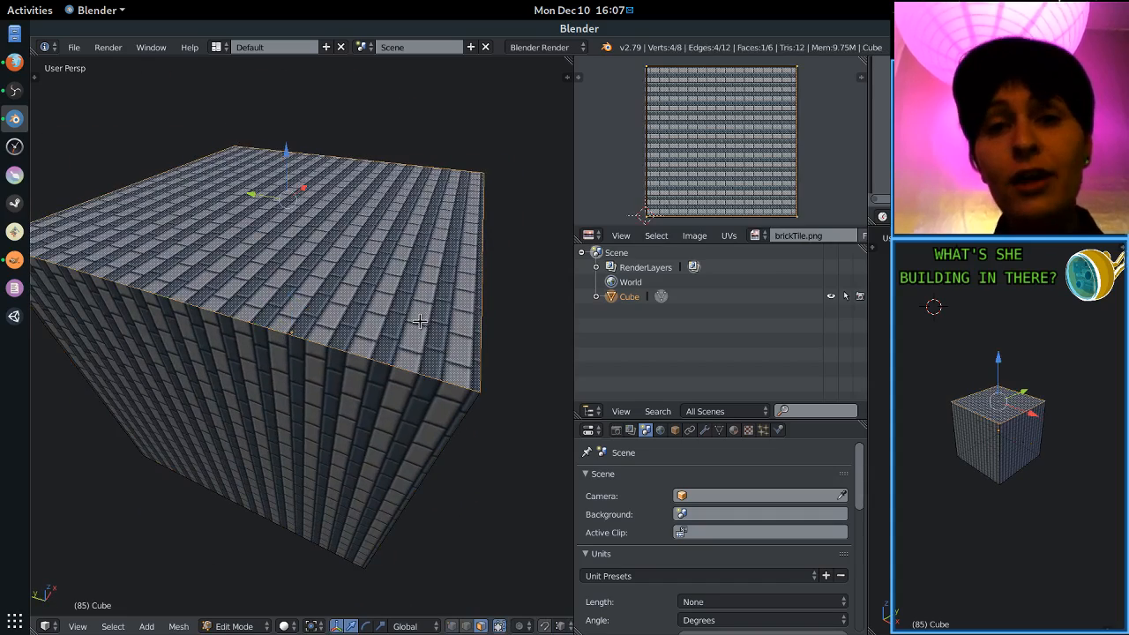
pyautogui.press('a')
pyautogui.press('a')
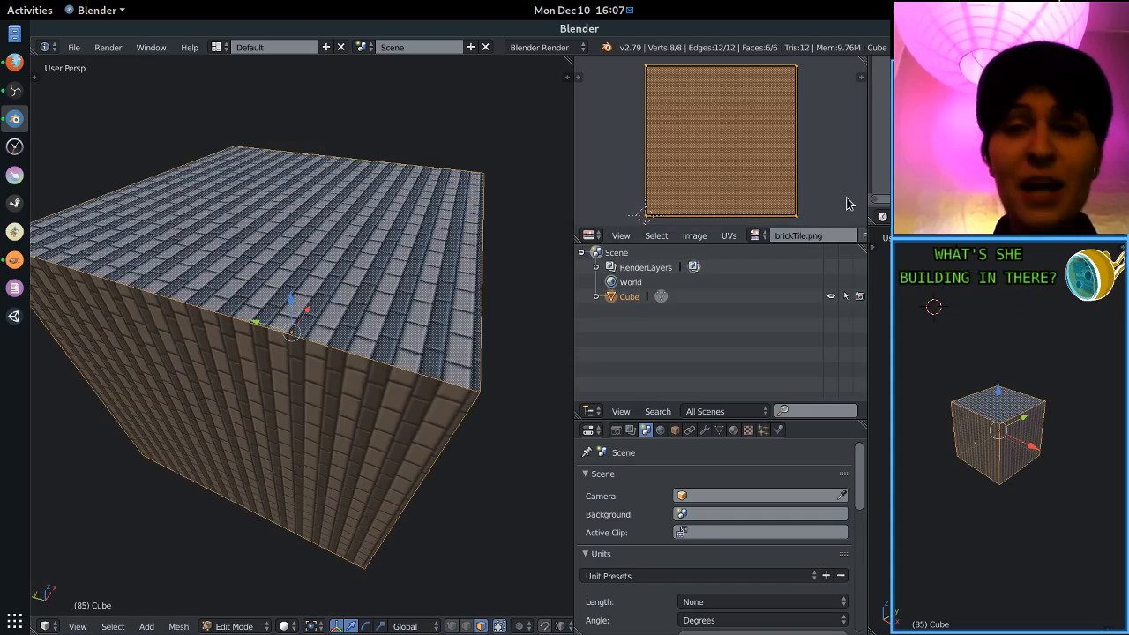
pyautogui.press('s')
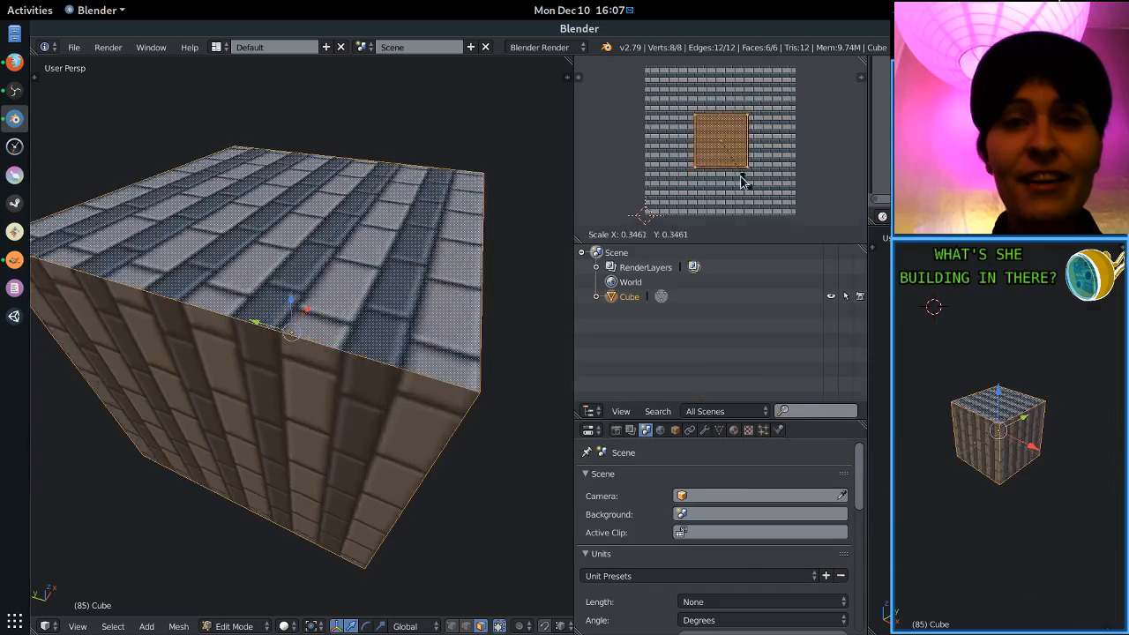
pyautogui.click(732, 160)
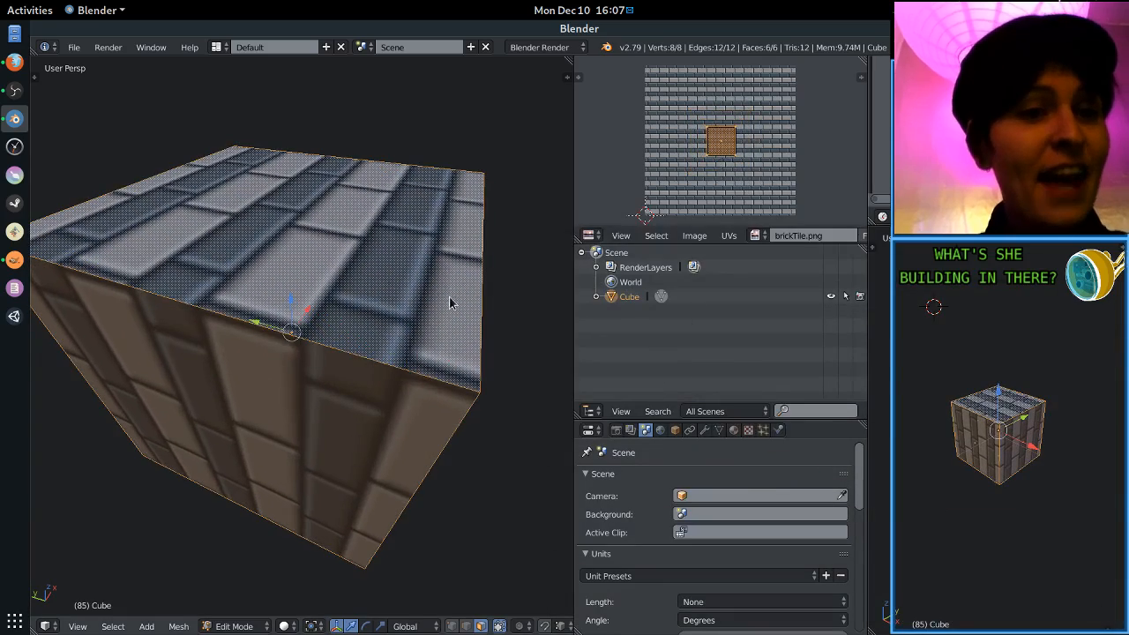
pyautogui.press('Tab')
pyautogui.scroll(-3, 450, 297)
pyautogui.moveTo(450, 298); pyautogui.dragTo(437, 273, button='middle')
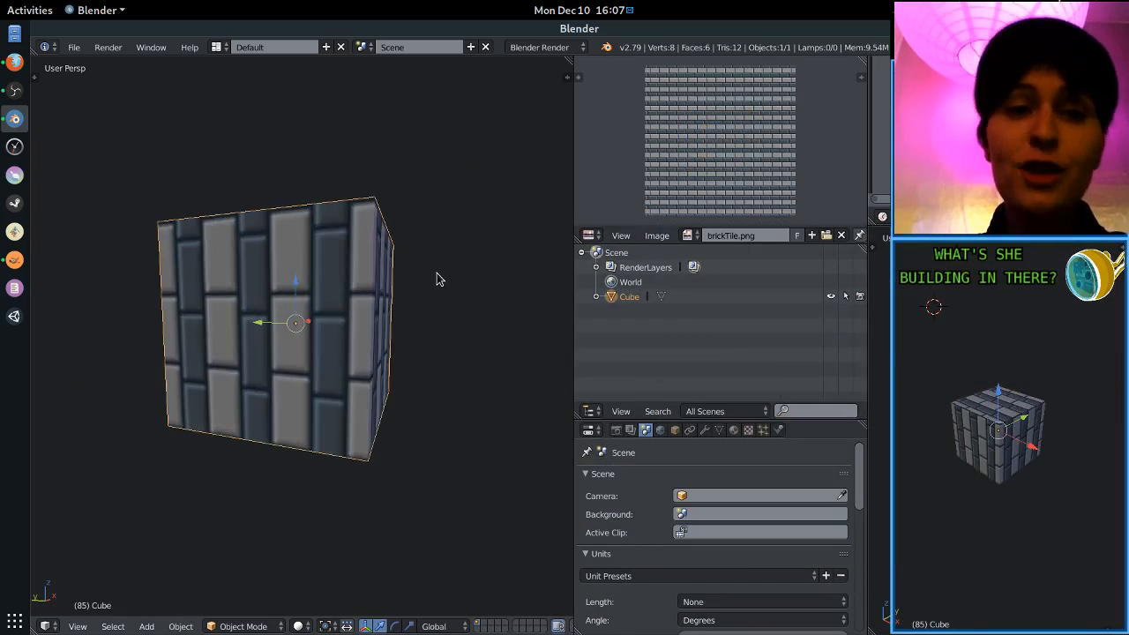
# Try rotating the UVs of all faces freehand in Edit Mode and undo the rotation.
pyautogui.press('Tab')
pyautogui.scroll(5, 436, 270)
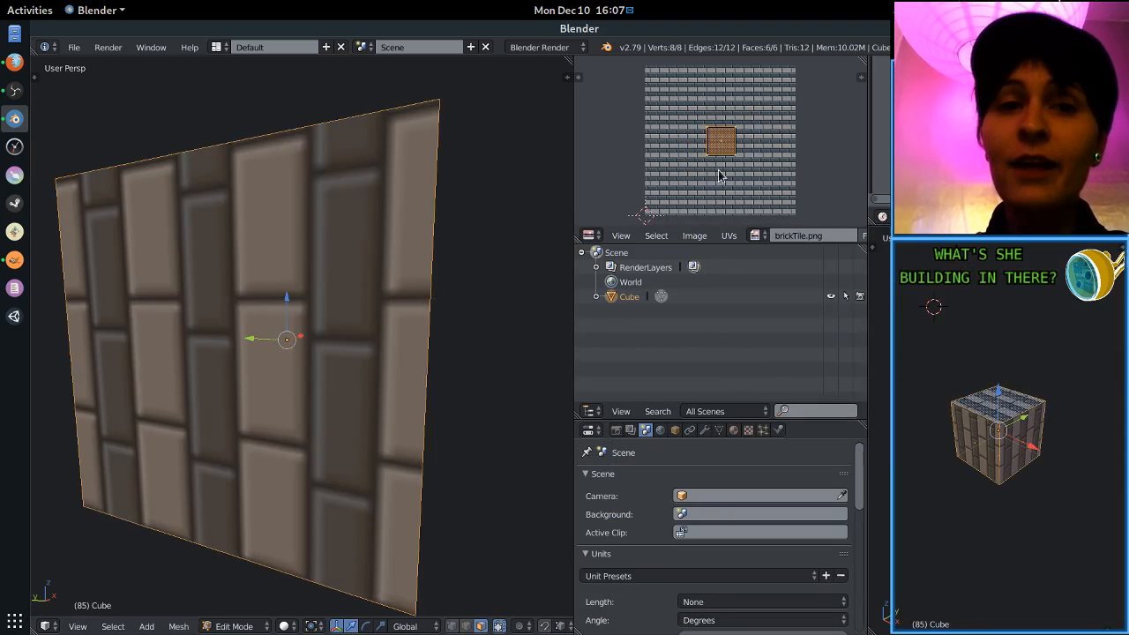
pyautogui.moveTo(456, 267); pyautogui.dragTo(325, 255, button='middle')
pyautogui.scroll(-4, 323, 262)
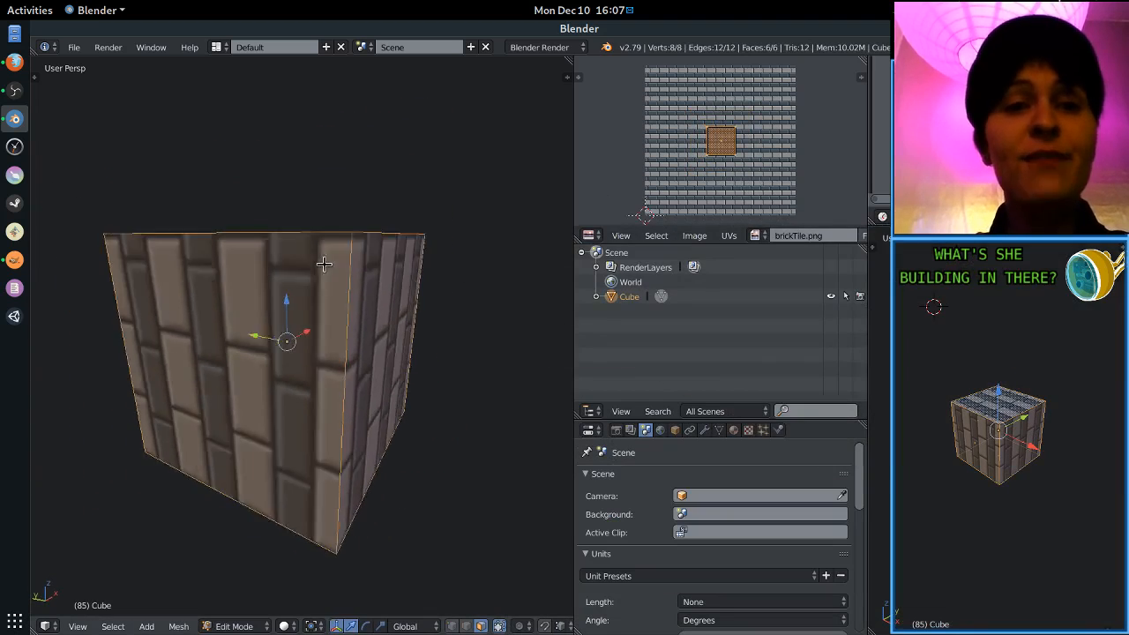
pyautogui.press('r')
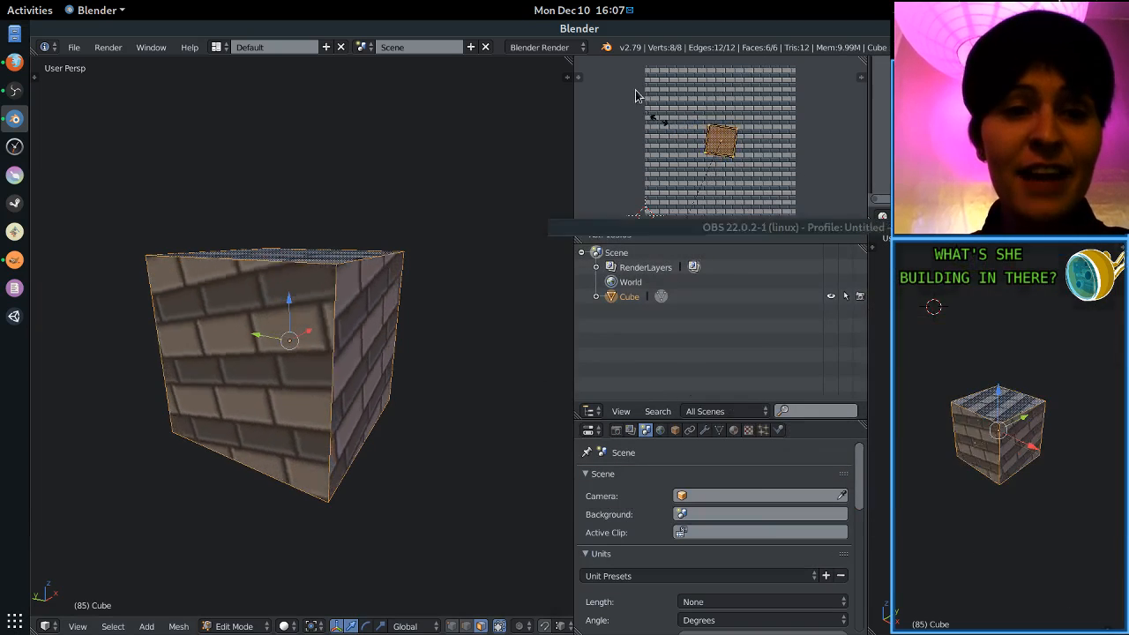
pyautogui.click(724, 108)
pyautogui.hotkey('ctrl', 'z')
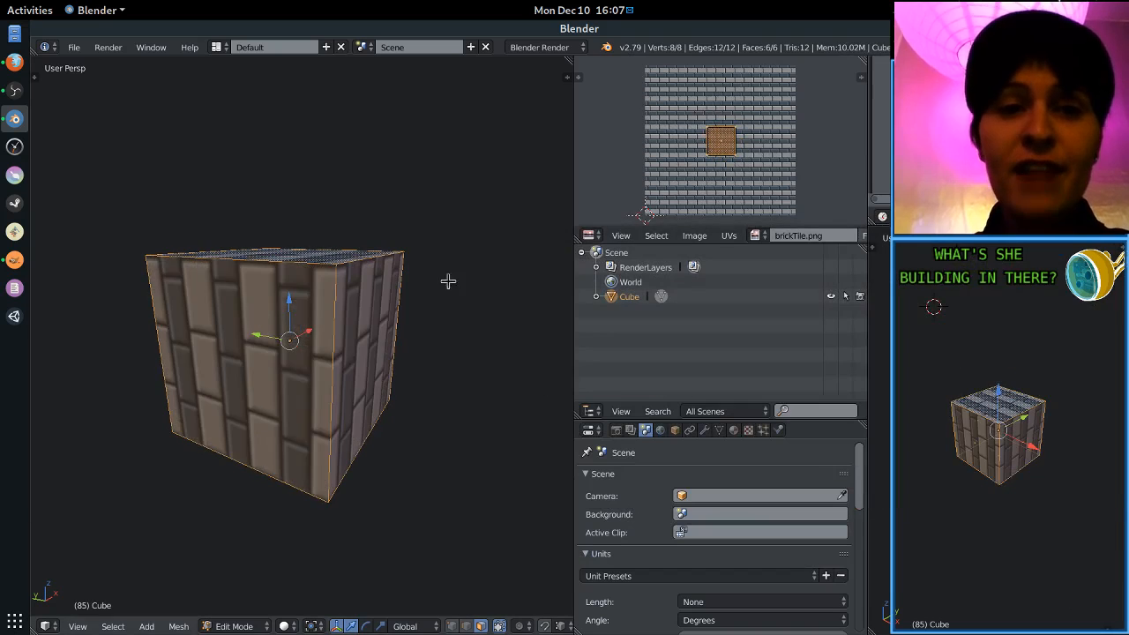
# Select a single side face of the cube and try rotating only its UVs.
pyautogui.rightClick(364, 315)
pyautogui.moveTo(378, 336); pyautogui.dragTo(365, 342, button='middle')
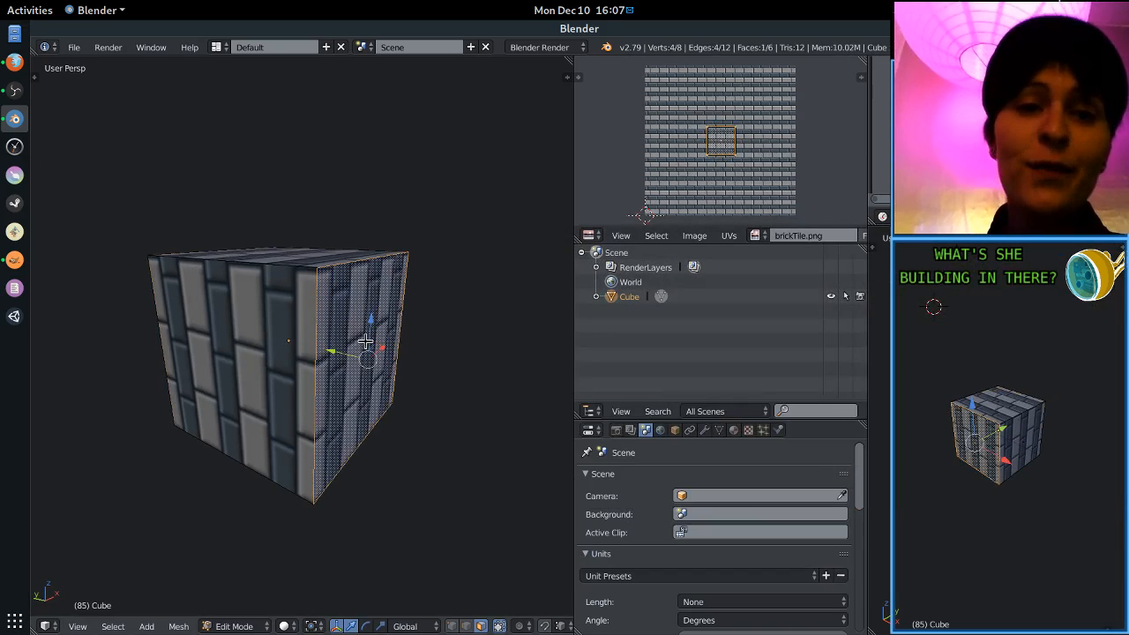
pyautogui.press('r')
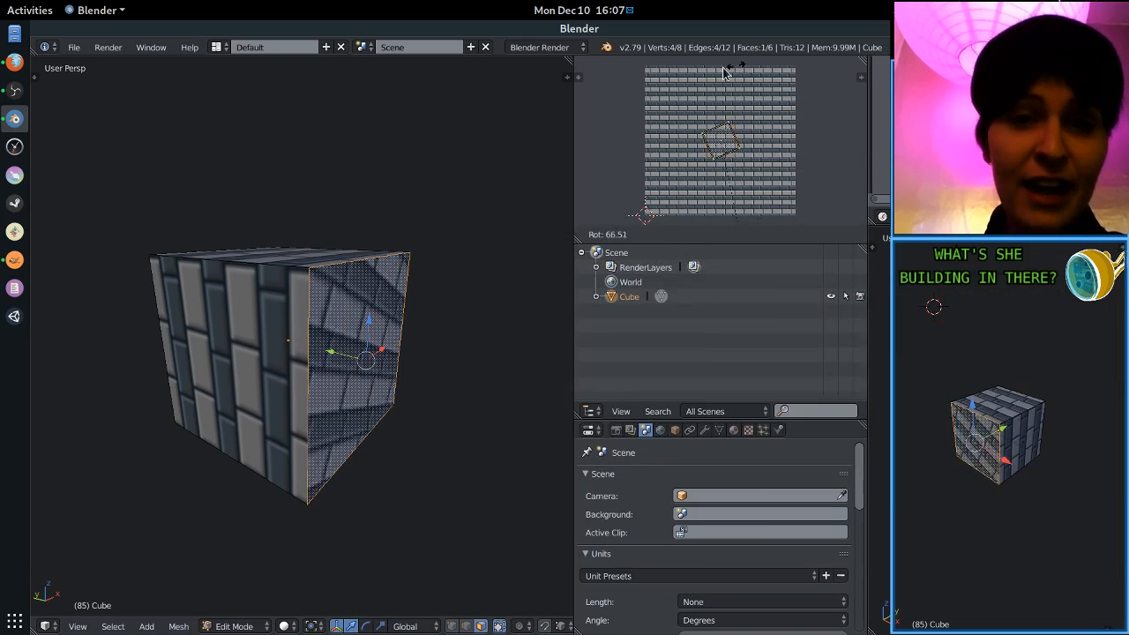
pyautogui.click(684, 92)
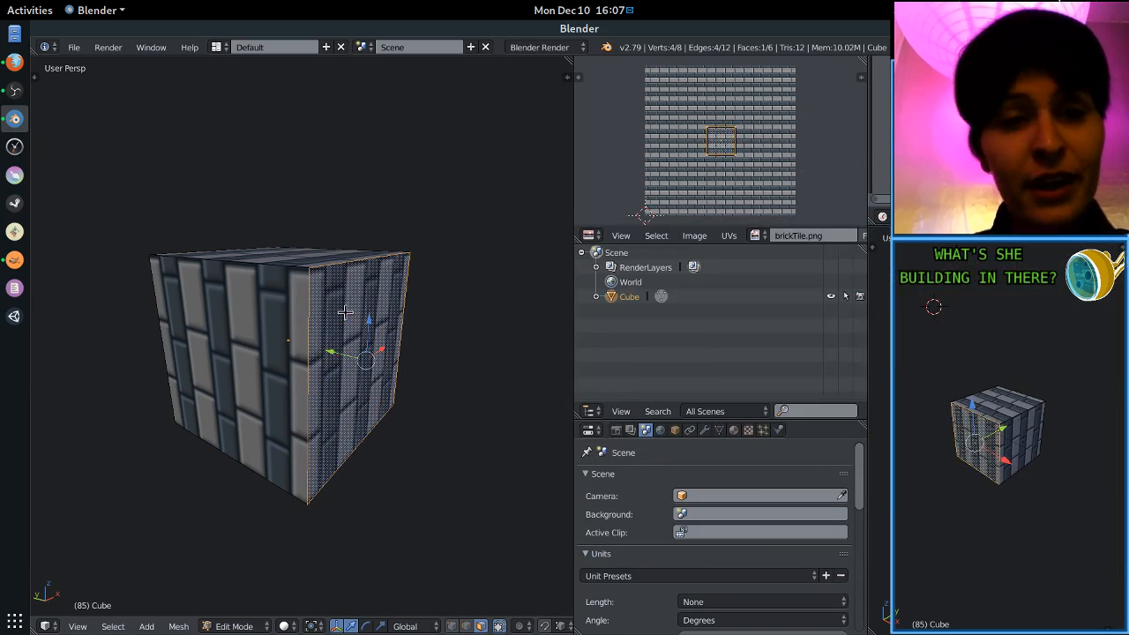
# Select all faces, rotate their UVs by 90 degrees, and undo the rotation.
pyautogui.moveTo(345, 312); pyautogui.dragTo(353, 353, button='middle')
pyautogui.press('a')
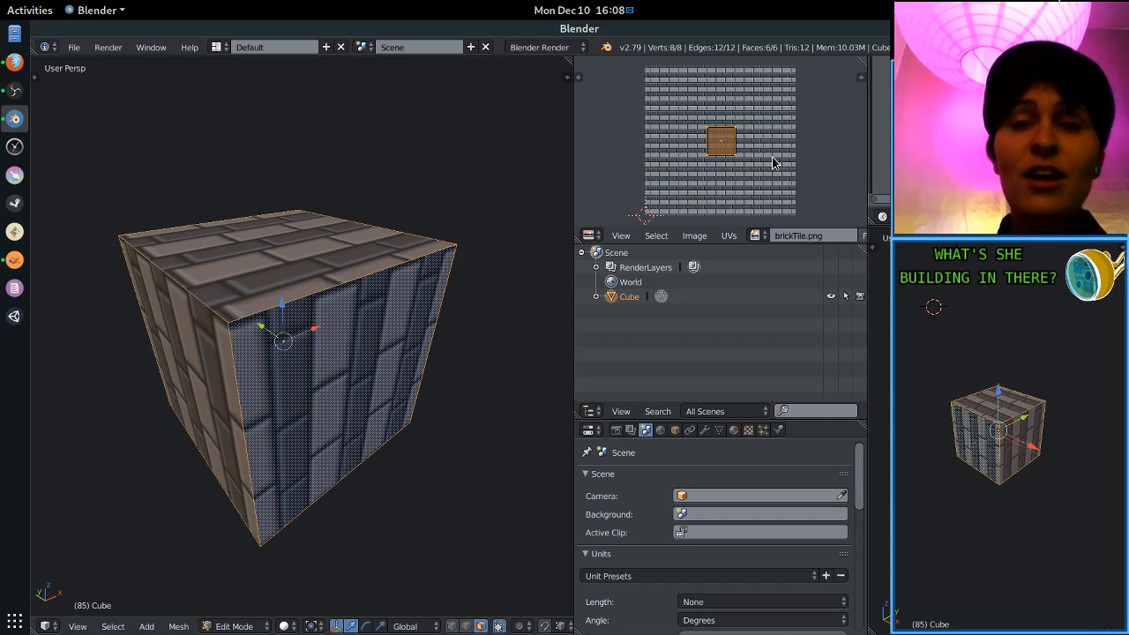
pyautogui.write('r90')
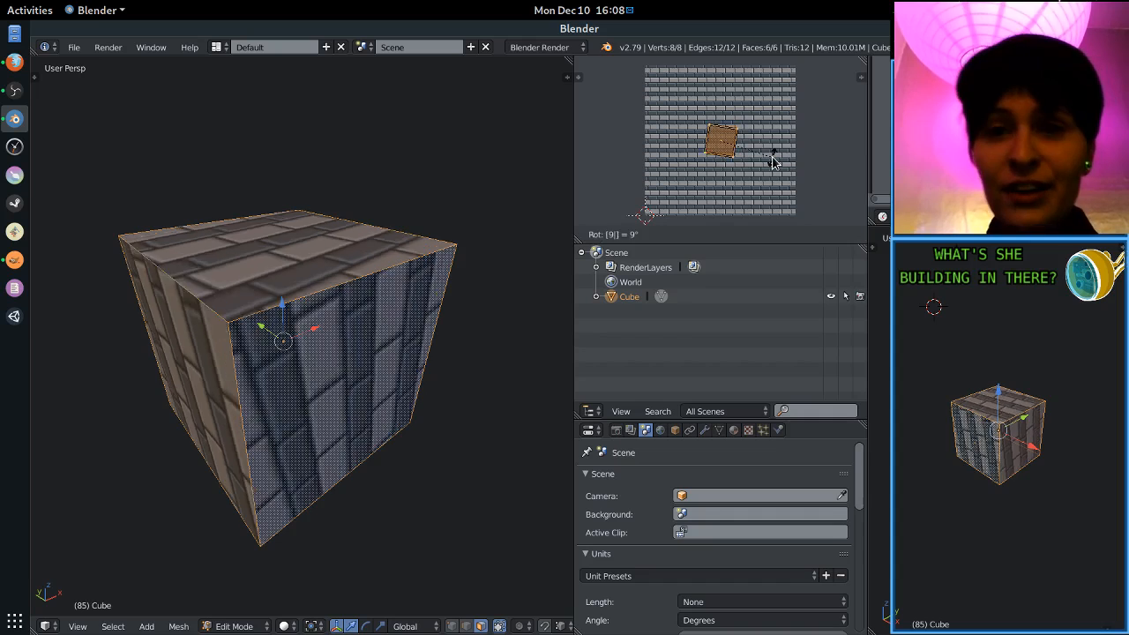
pyautogui.press('Return')
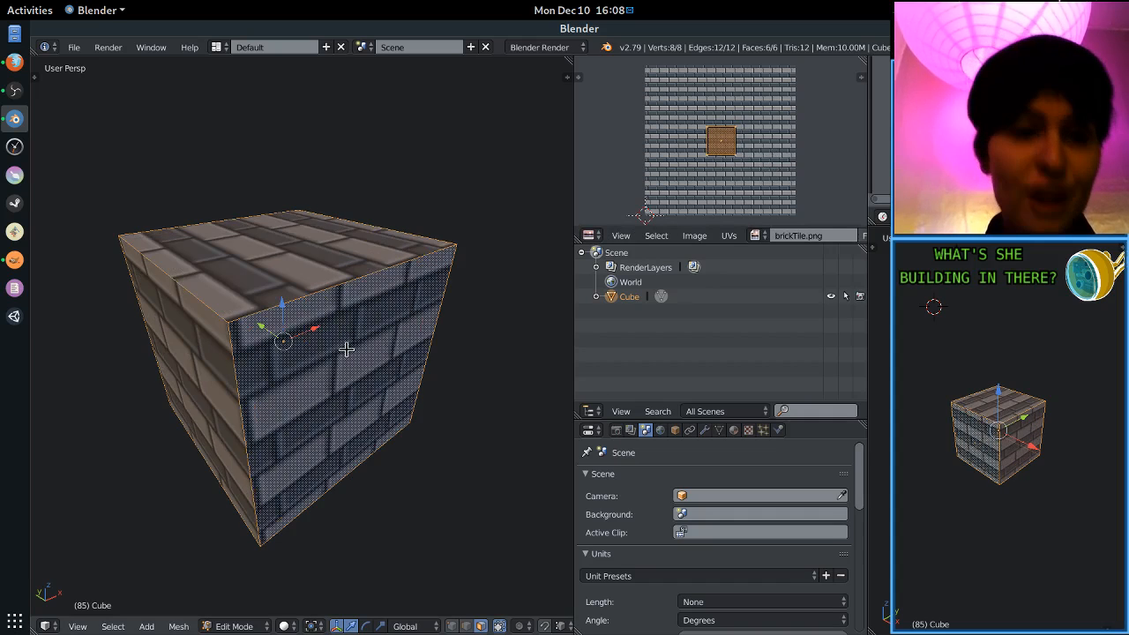
pyautogui.hotkey('ctrl', 'z')
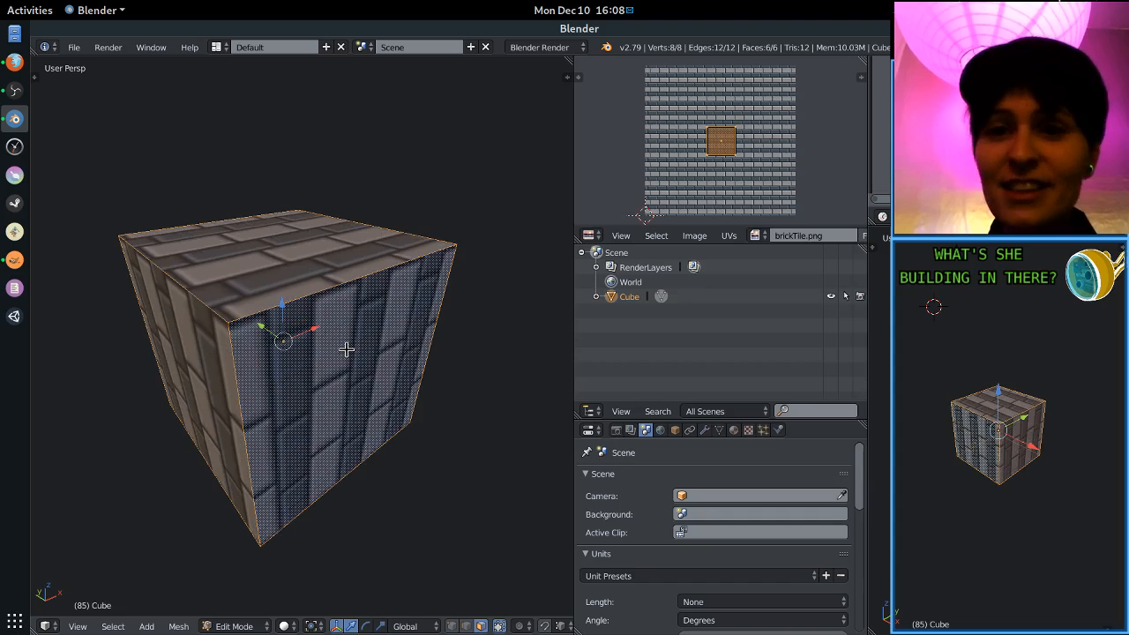
# Switch the cube's mesh selection mode to edges and select the edge between the top and one side face.
pyautogui.moveTo(347, 349); pyautogui.dragTo(368, 338, button='middle')
pyautogui.press('Tab')
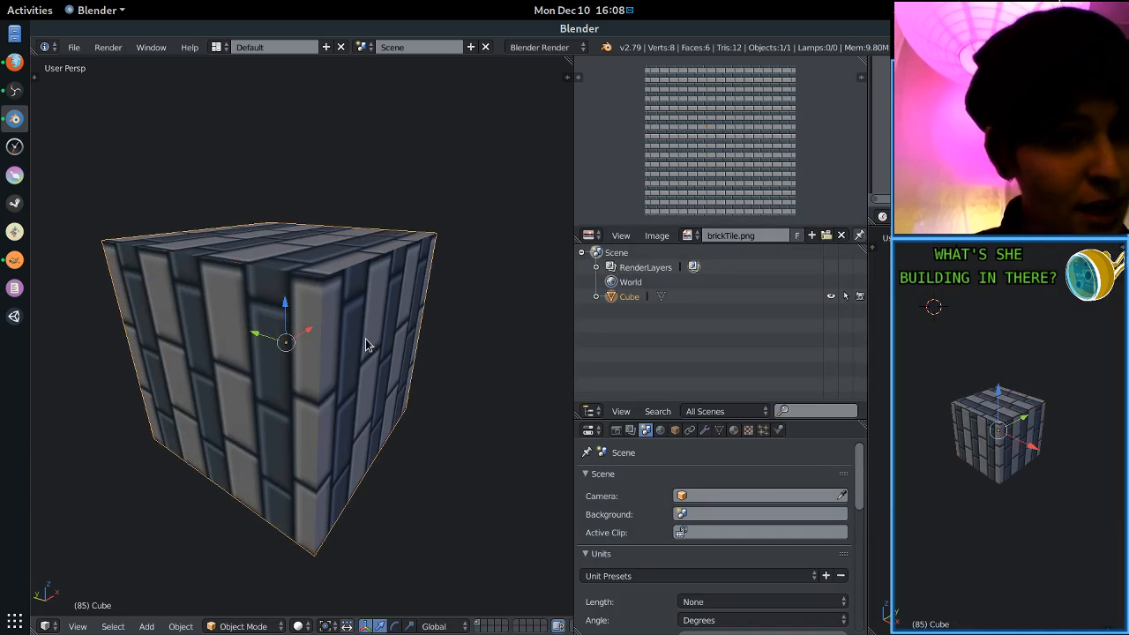
pyautogui.scroll(-2, 361, 345)
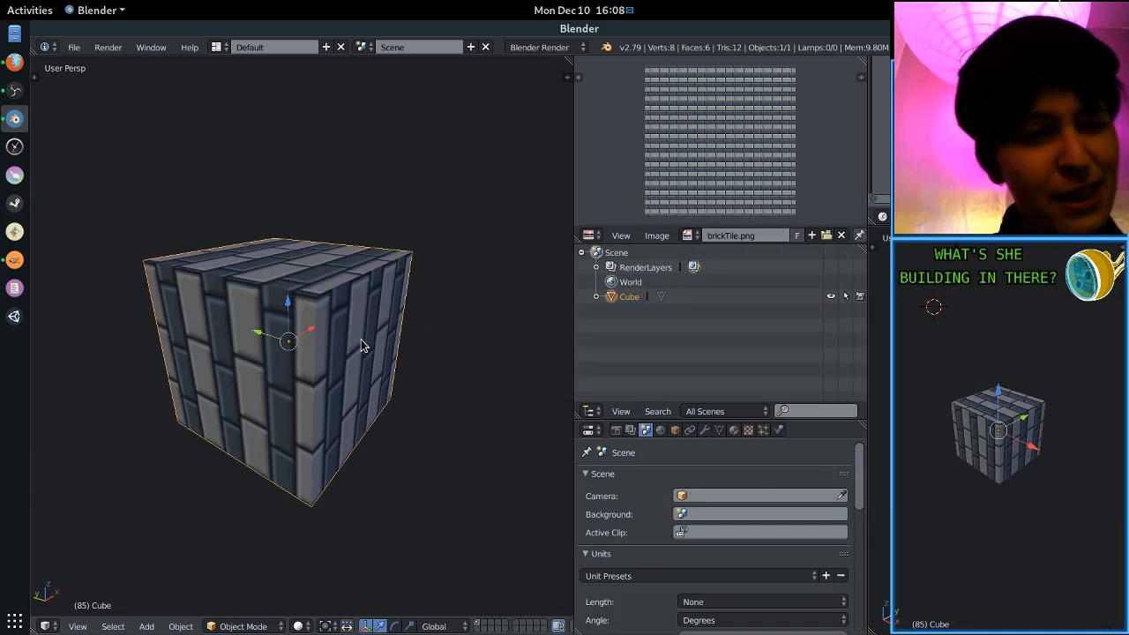
pyautogui.press('Tab')
pyautogui.hotkey('ctrl', 'Tab')
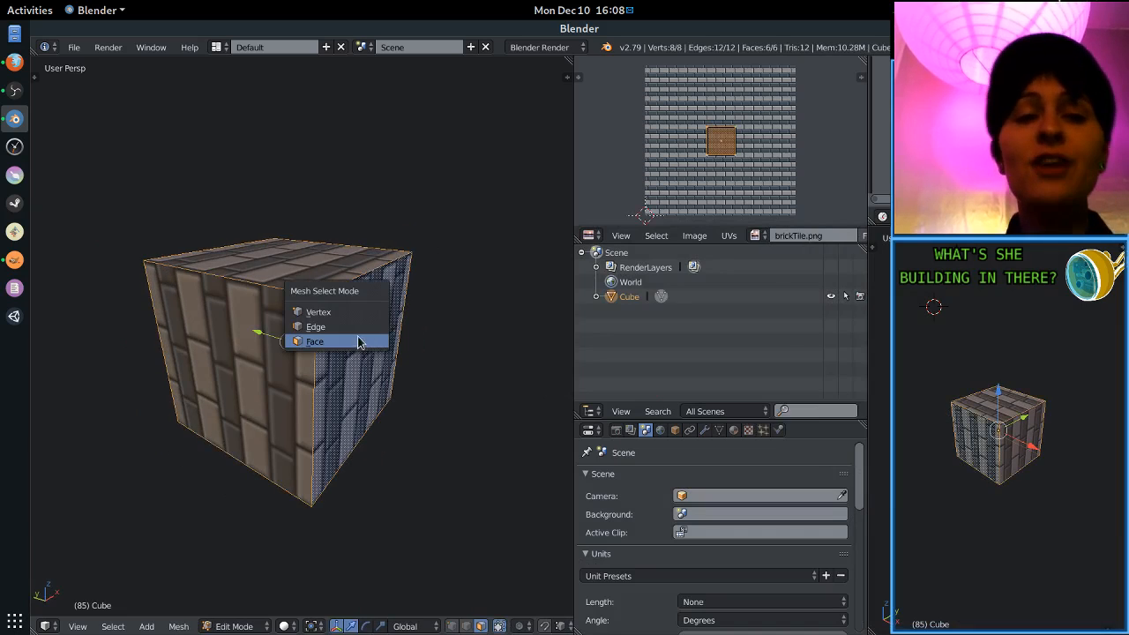
pyautogui.click(355, 327)
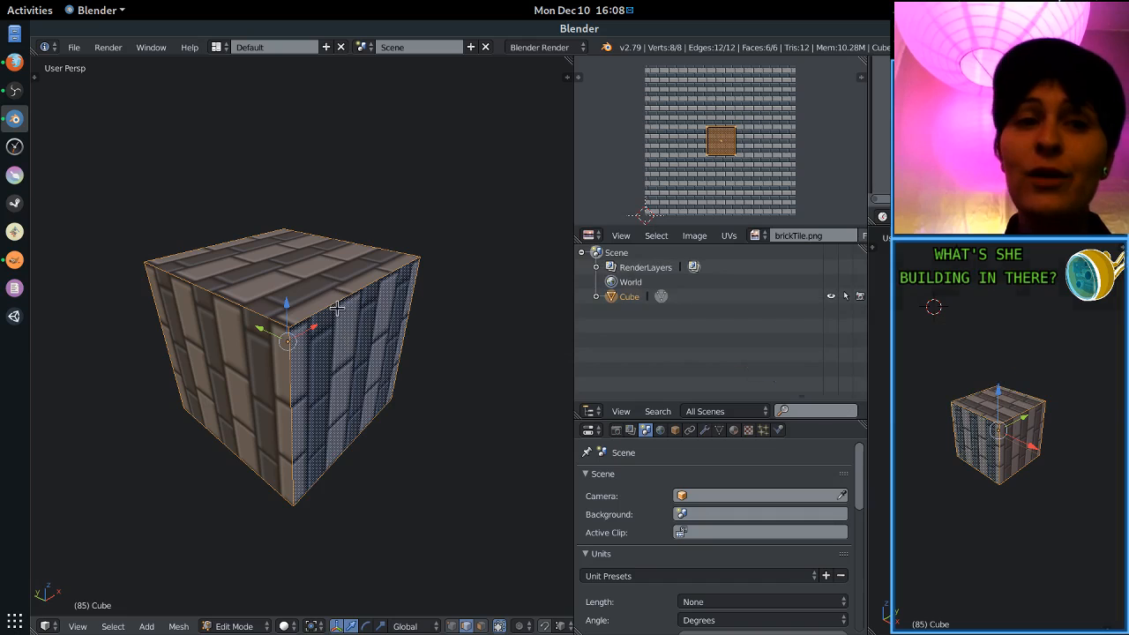
pyautogui.rightClick(337, 307)
# Clear the single-edge selection and select the whole cube mesh again.
pyautogui.scroll(-2, 337, 307)
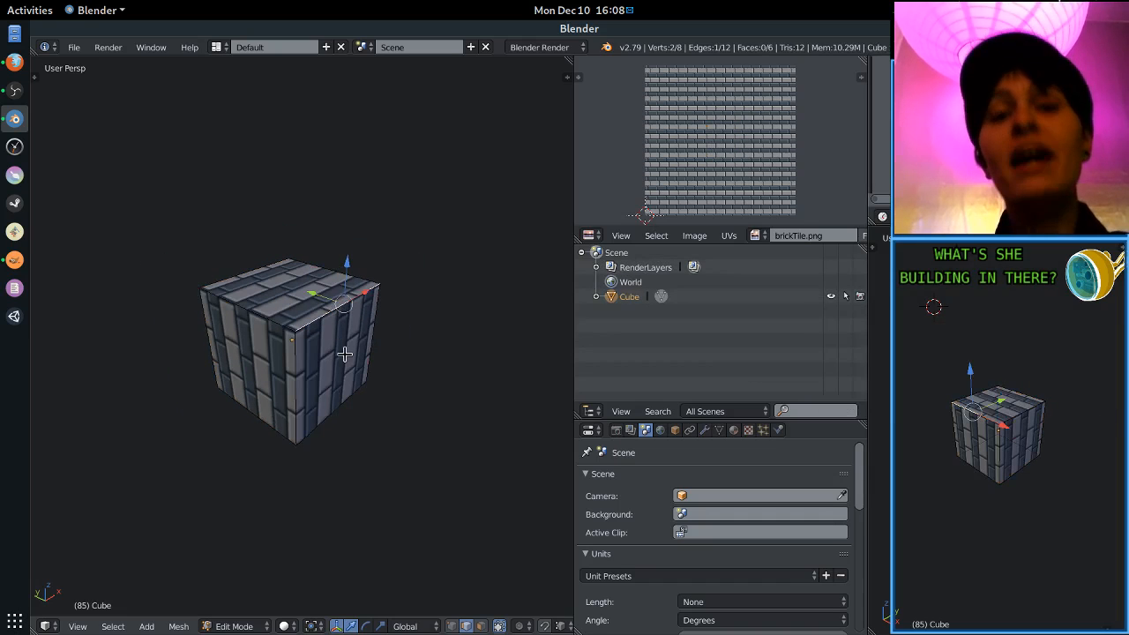
pyautogui.scroll(2, 344, 354)
pyautogui.press('a')
pyautogui.press('a')
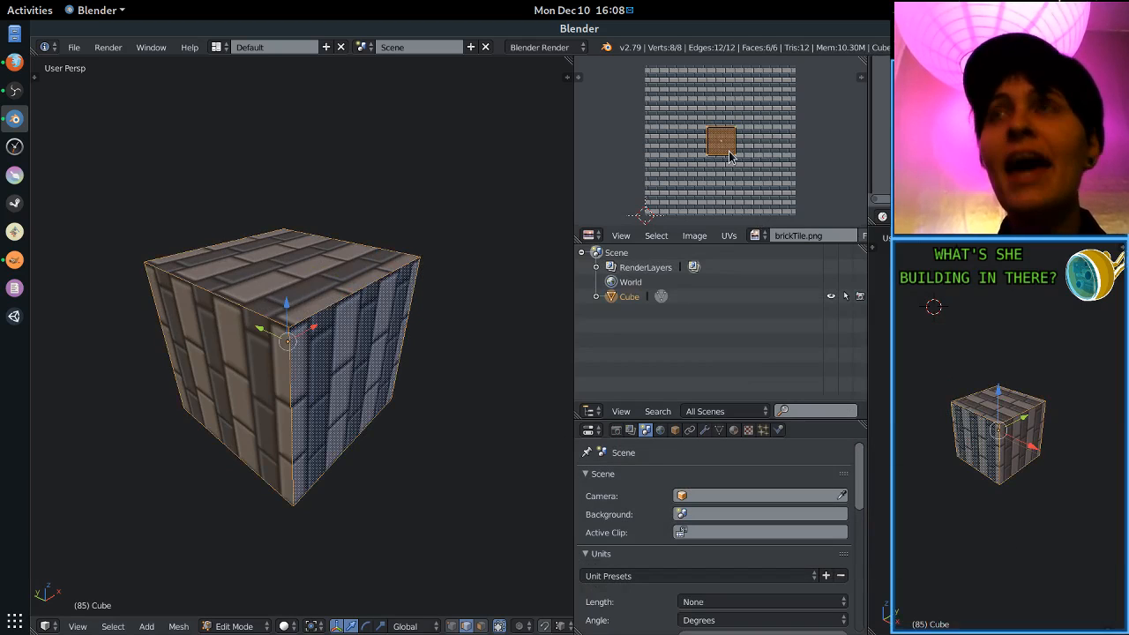
pyautogui.moveTo(208, 327)
pyautogui.mouseDown(button='middle')
pyautogui.moveTo(212, 302)
pyautogui.moveTo(204, 338)
pyautogui.mouseUp(button='middle')
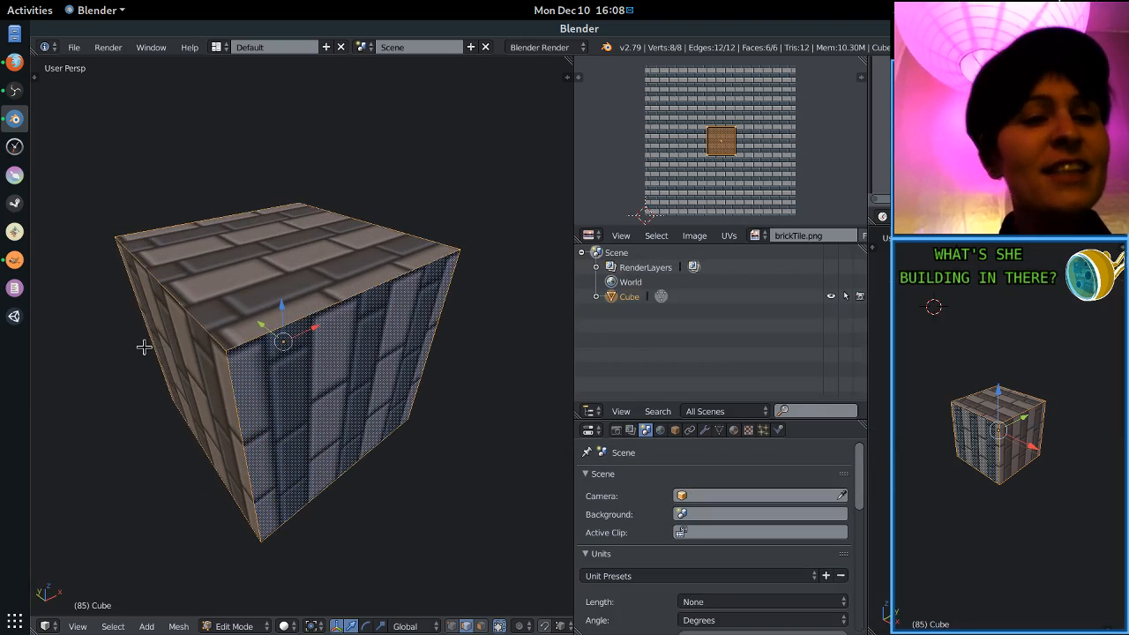
# Select the top edge, one vertical edge and the bottom edge of one side face of the cube.
pyautogui.rightClick(314, 314)
pyautogui.moveTo(312, 308); pyautogui.dragTo(327, 364, button='middle')
pyautogui.keyDown('shift'); pyautogui.rightClick(300, 423); pyautogui.keyUp('shift')
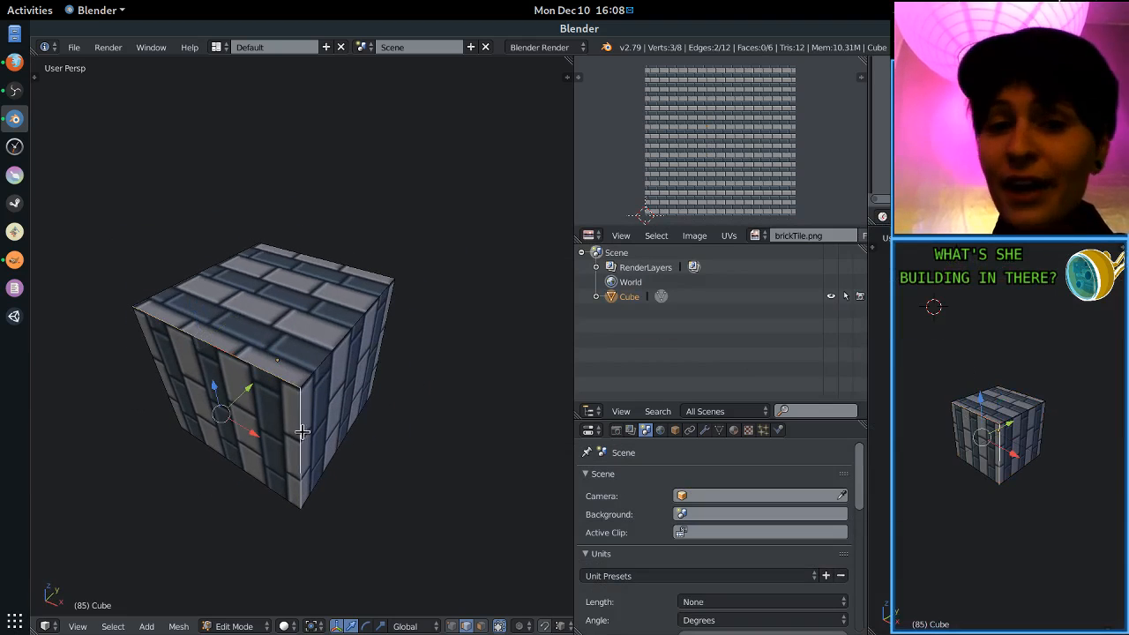
pyautogui.moveTo(306, 435); pyautogui.dragTo(453, 408, button='middle')
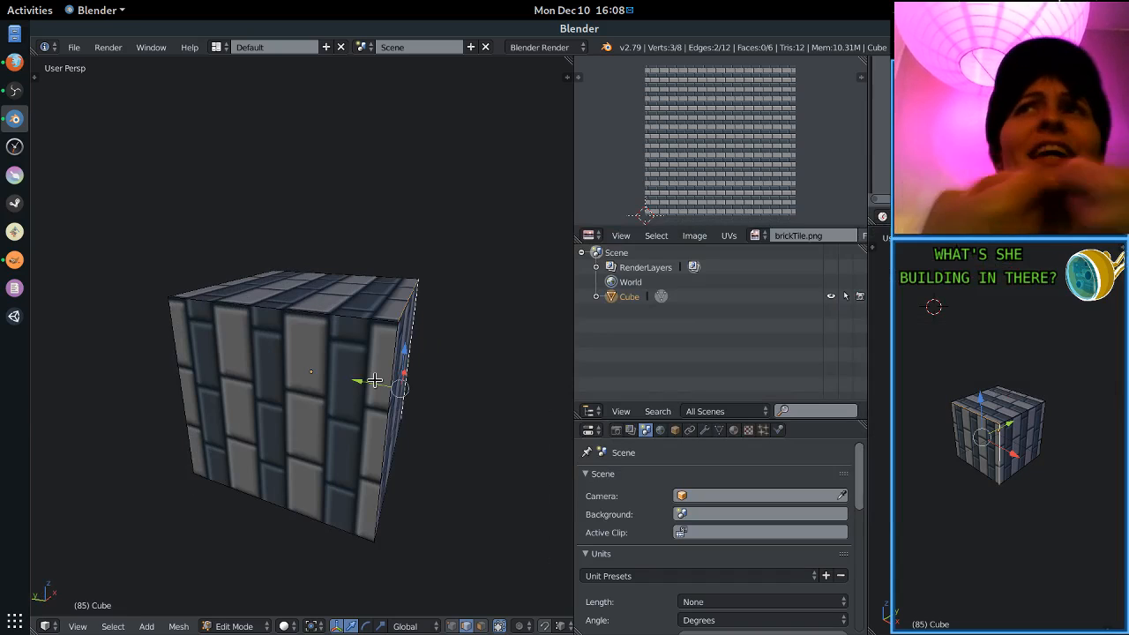
pyautogui.moveTo(375, 381); pyautogui.dragTo(287, 464, button='middle')
pyautogui.keyDown('shift'); pyautogui.rightClick(222, 443); pyautogui.keyUp('shift')
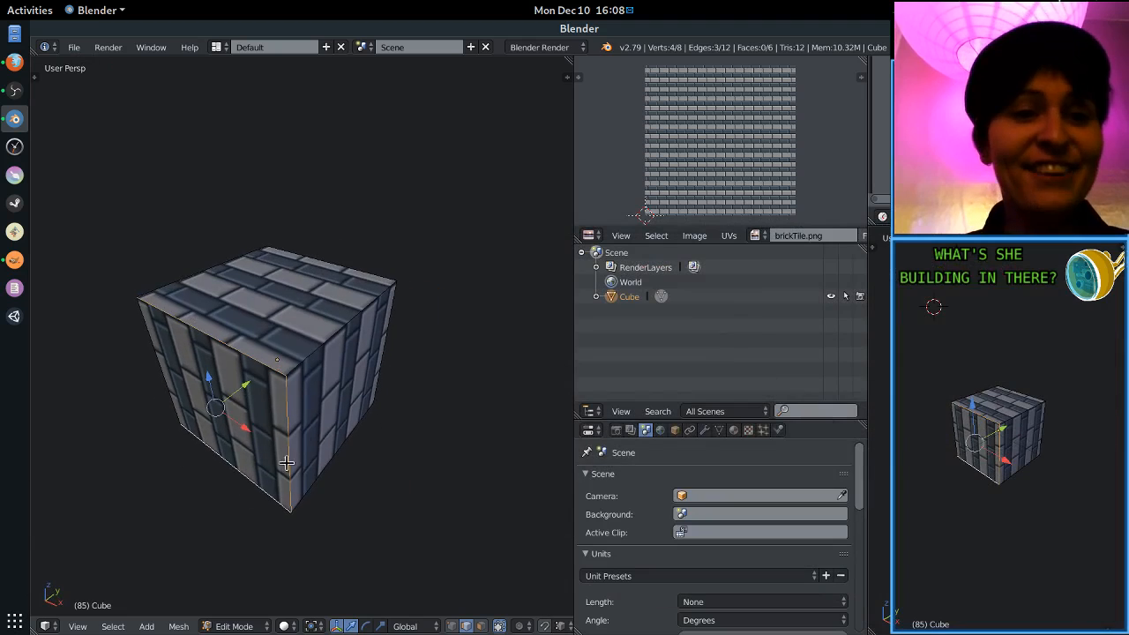
# Add the neighbouring side's bottom edge and the opposite side's vertical, top and bottom edges to the edge selection.
pyautogui.moveTo(353, 491); pyautogui.dragTo(335, 367, button='middle')
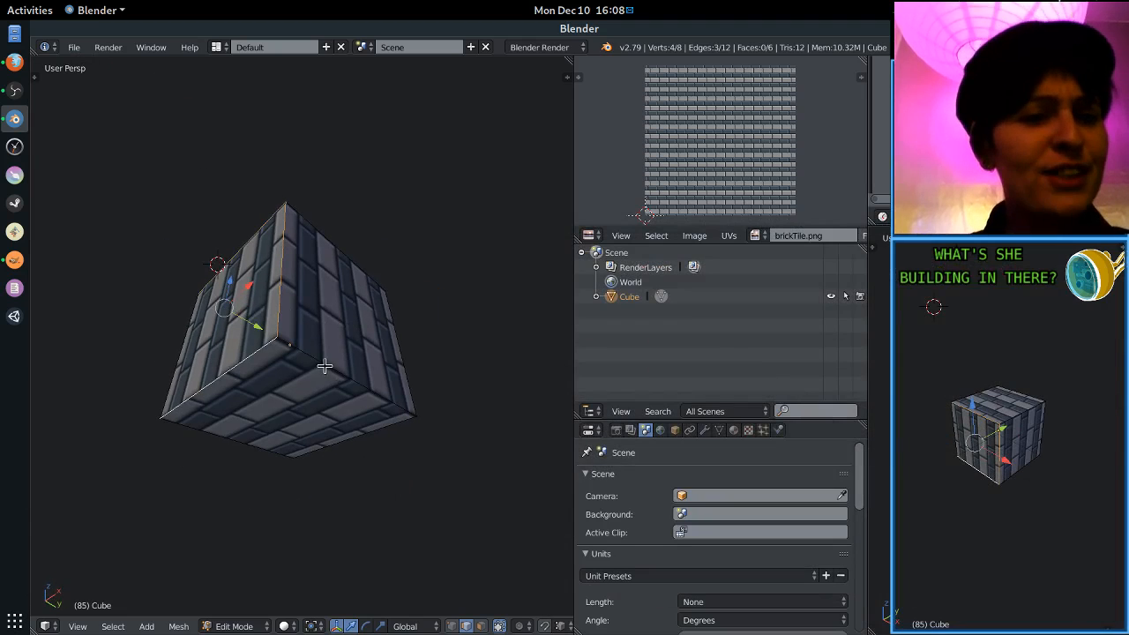
pyautogui.keyDown('shift'); pyautogui.rightClick(324, 365); pyautogui.keyUp('shift')
pyautogui.moveTo(431, 413); pyautogui.dragTo(416, 454, button='middle')
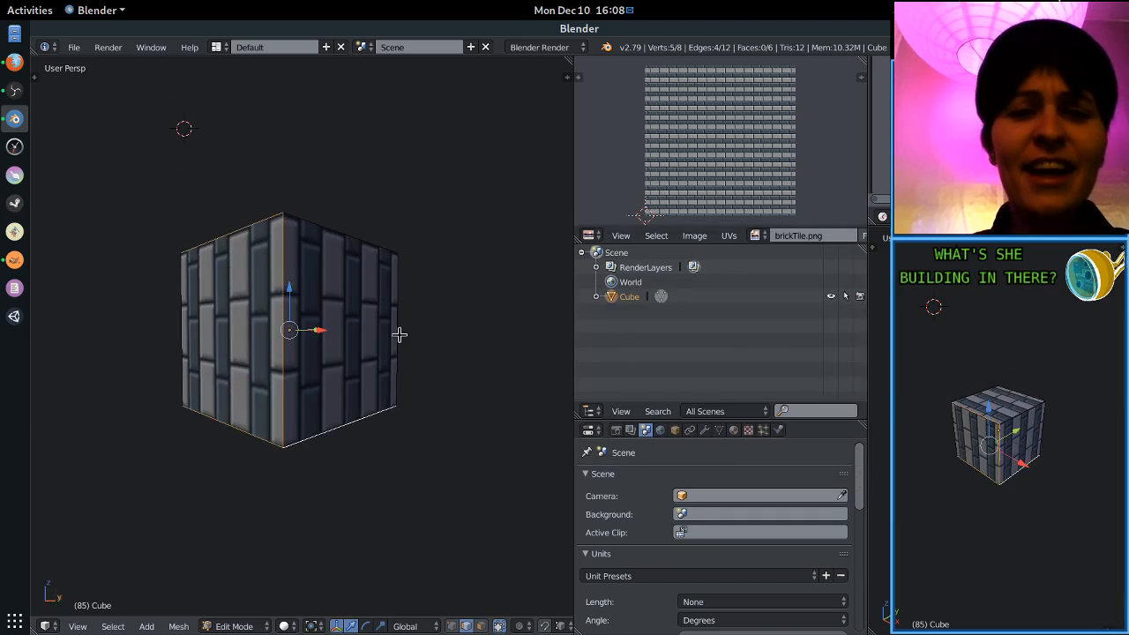
pyautogui.keyDown('shift'); pyautogui.rightClick(399, 334); pyautogui.keyUp('shift')
pyautogui.moveTo(480, 314); pyautogui.dragTo(501, 376, button='middle')
pyautogui.keyDown('shift'); pyautogui.rightClick(348, 215); pyautogui.keyUp('shift')
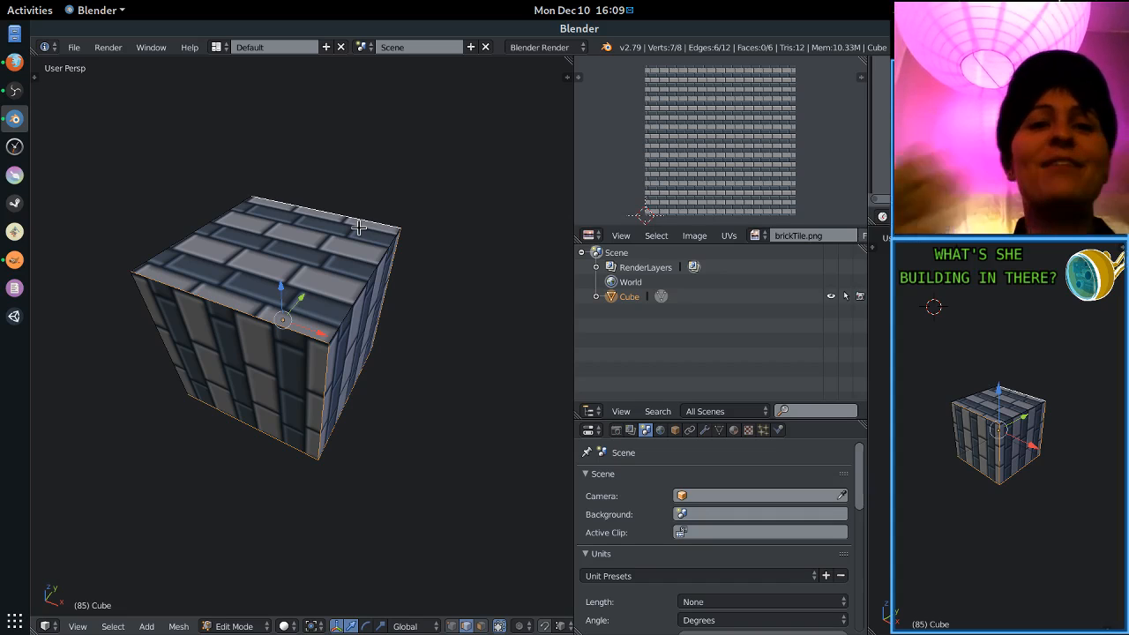
pyautogui.moveTo(396, 343); pyautogui.dragTo(233, 254, button='middle')
pyautogui.keyDown('shift'); pyautogui.rightClick(328, 375); pyautogui.keyUp('shift')
pyautogui.moveTo(328, 375); pyautogui.dragTo(230, 382, button='middle')
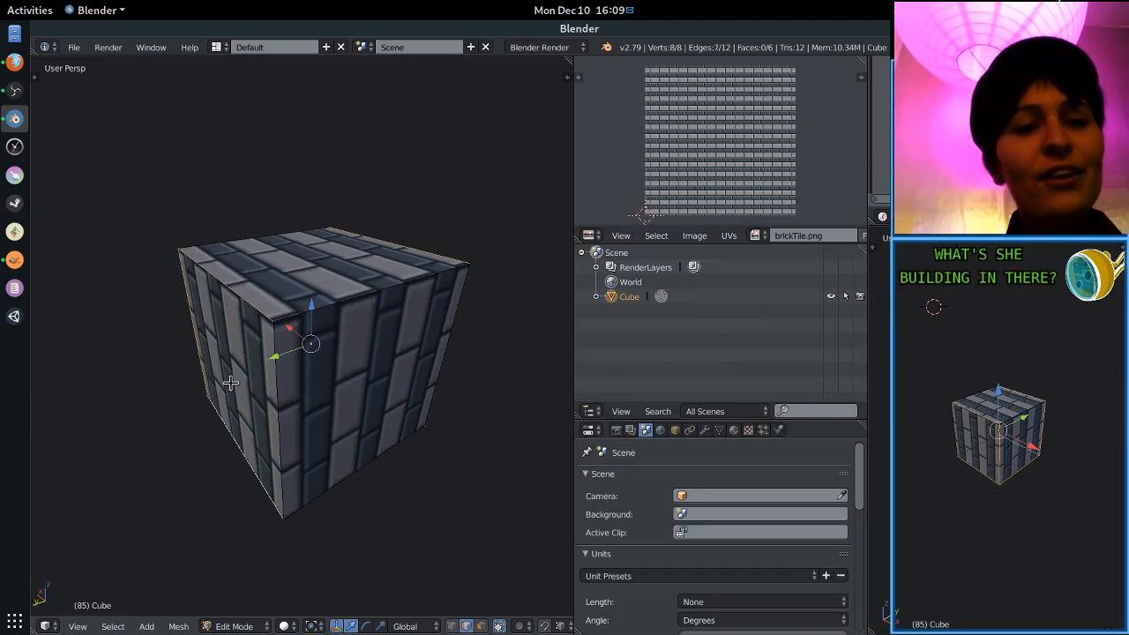
# Mark the seven selected edges of the cube as seams.
pyautogui.moveTo(340, 351); pyautogui.dragTo(270, 333, button='middle')
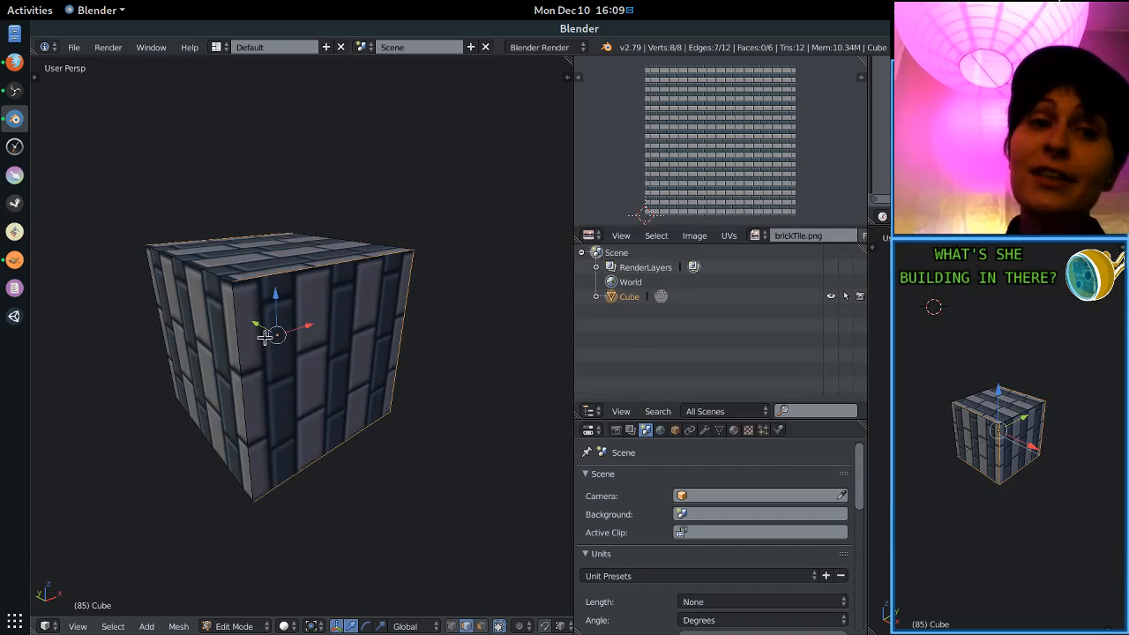
pyautogui.moveTo(270, 375); pyautogui.dragTo(309, 338, button='middle')
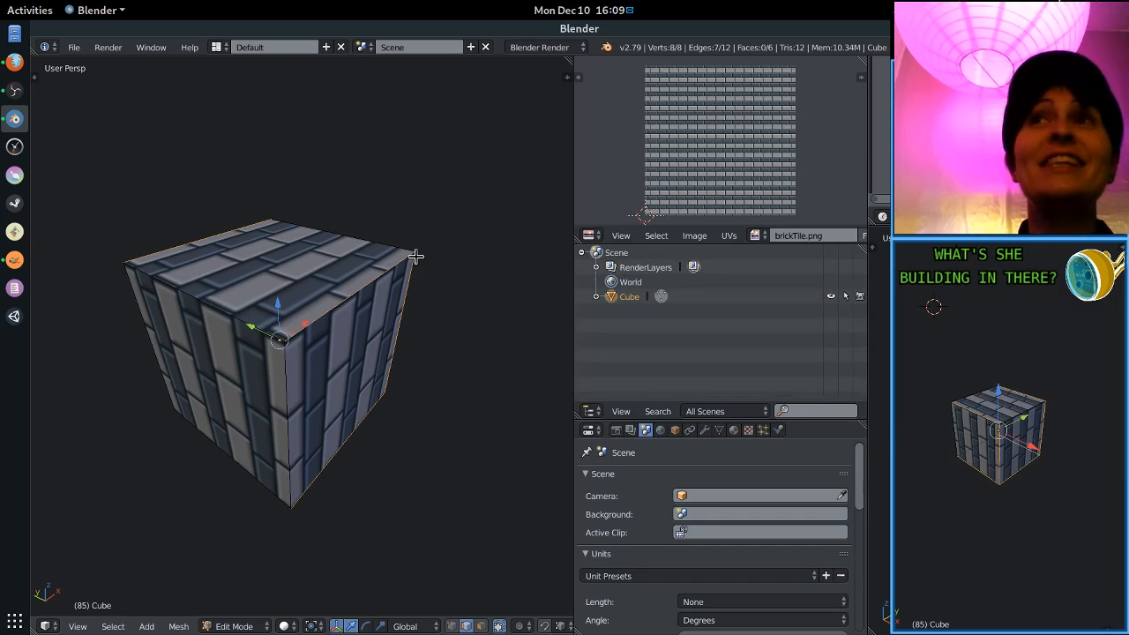
pyautogui.moveTo(414, 257); pyautogui.dragTo(446, 173, button='middle')
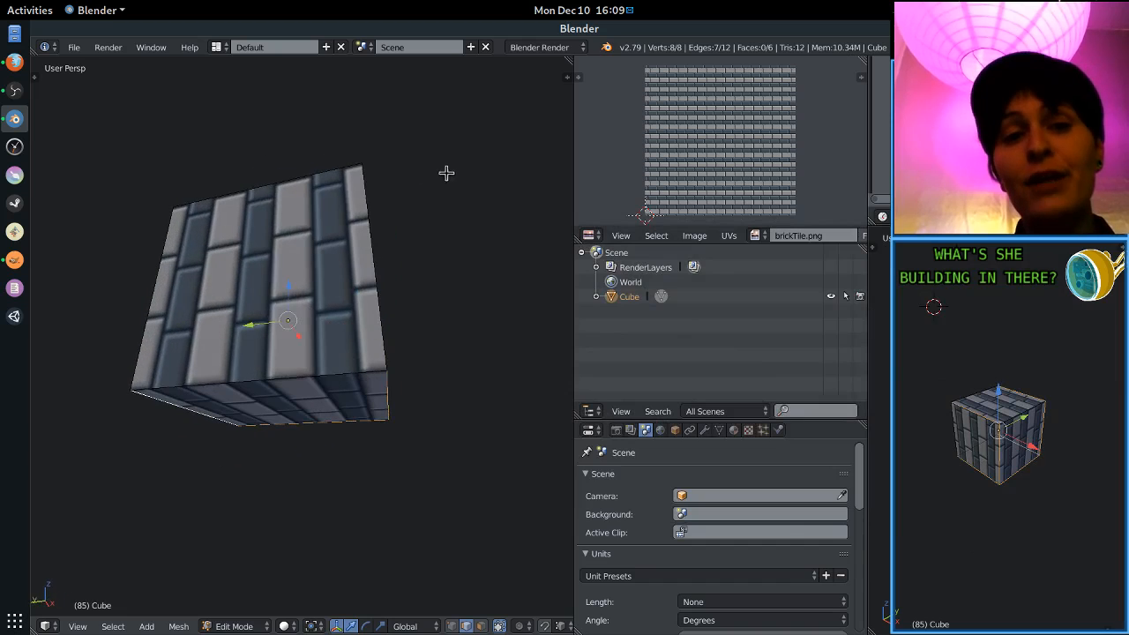
pyautogui.moveTo(377, 324)
pyautogui.mouseDown(button='middle')
pyautogui.moveTo(308, 344)
pyautogui.moveTo(315, 353)
pyautogui.moveTo(376, 323)
pyautogui.mouseUp(button='middle')
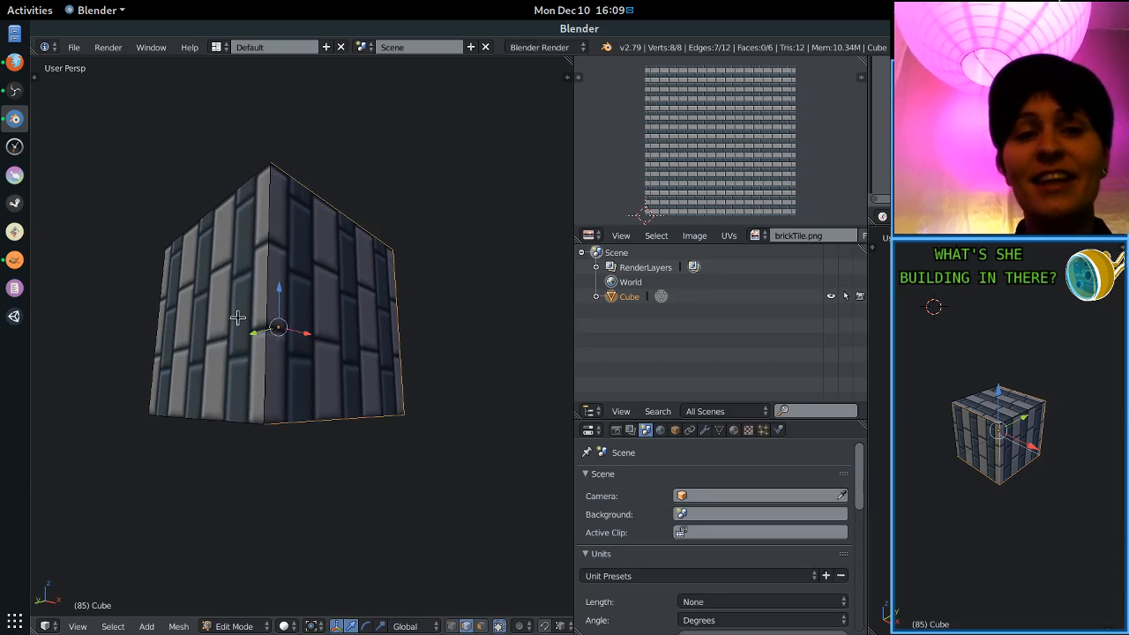
pyautogui.moveTo(237, 318); pyautogui.dragTo(444, 330, button='middle')
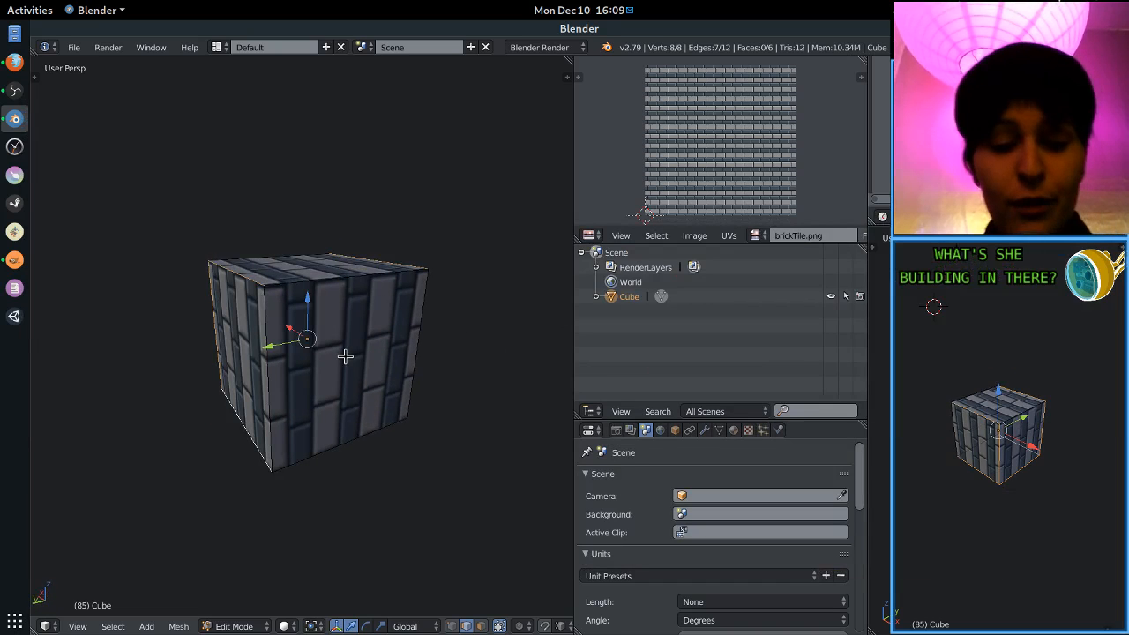
pyautogui.hotkey('ctrl', 'e')
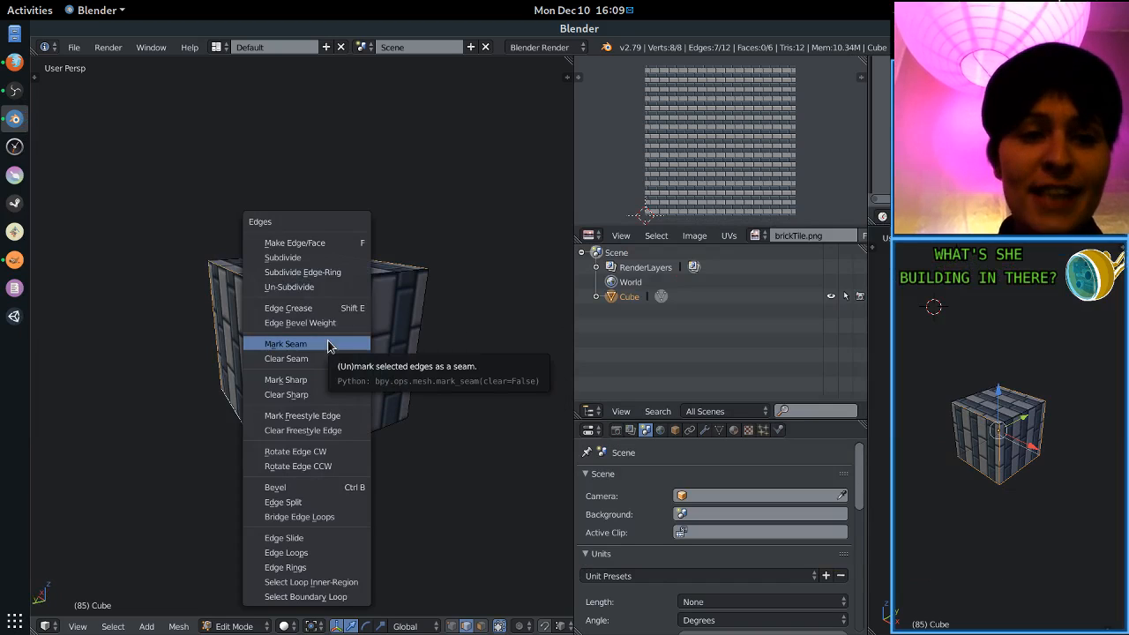
pyautogui.click(329, 344)
pyautogui.moveTo(328, 346); pyautogui.dragTo(336, 351, button='middle')
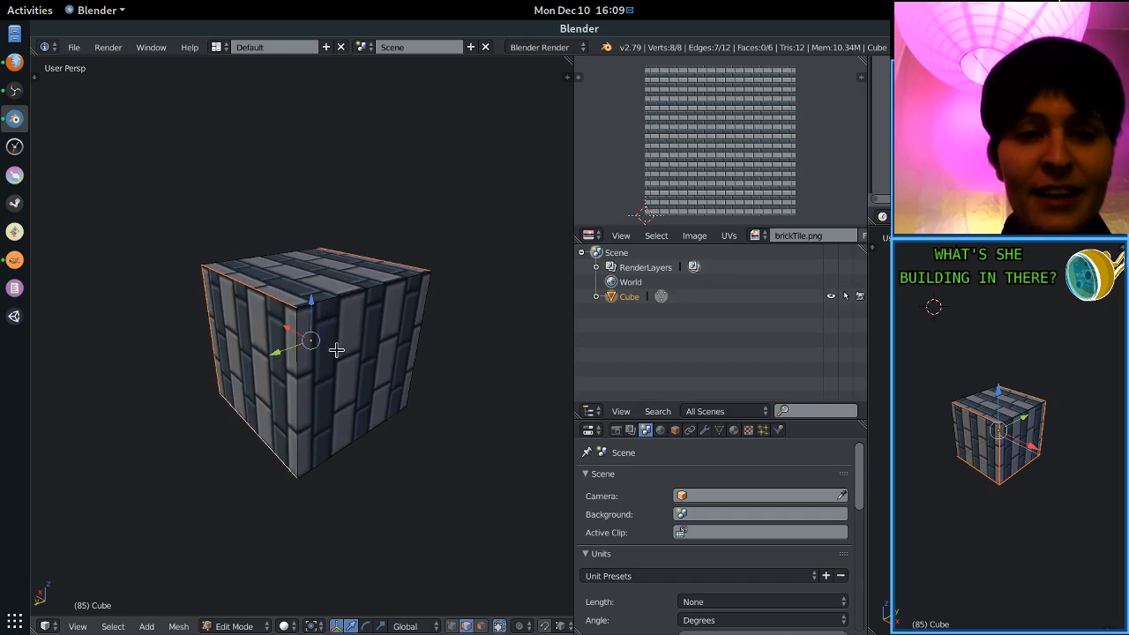
# Select the whole cube mesh and unwrap it along the marked seams.
pyautogui.press('a')
pyautogui.press('a')
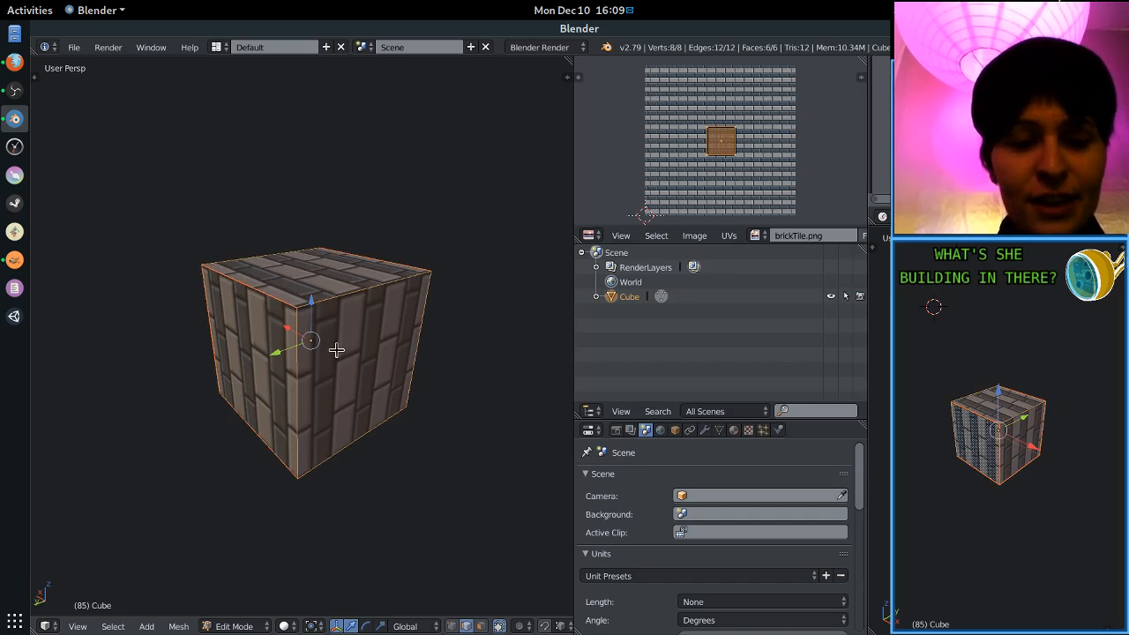
pyautogui.press('u')
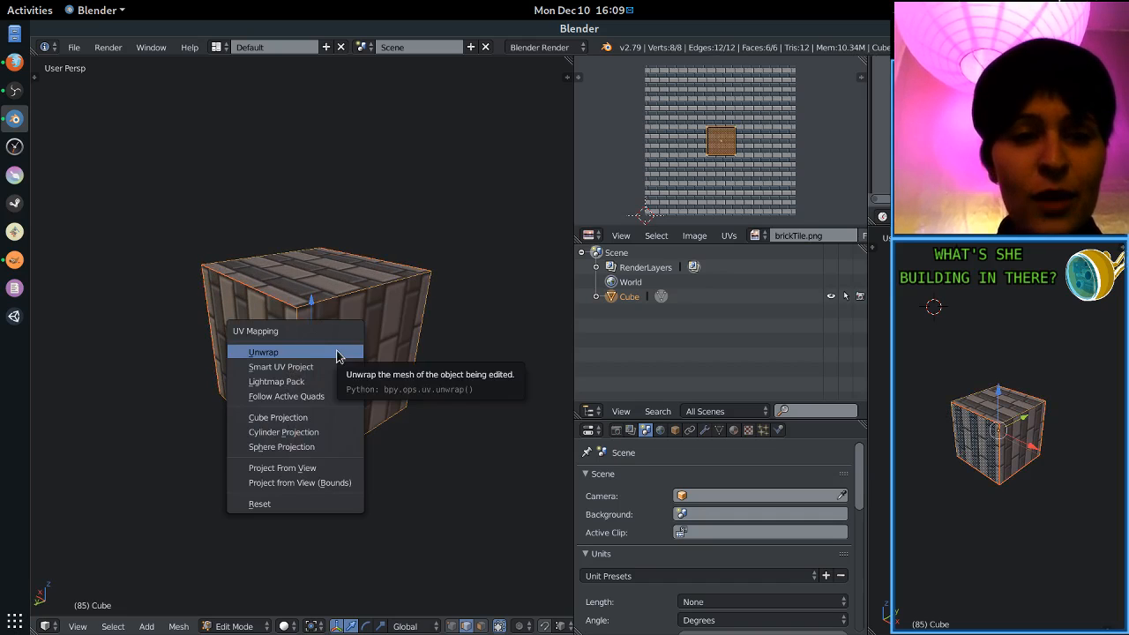
pyautogui.click(292, 353)
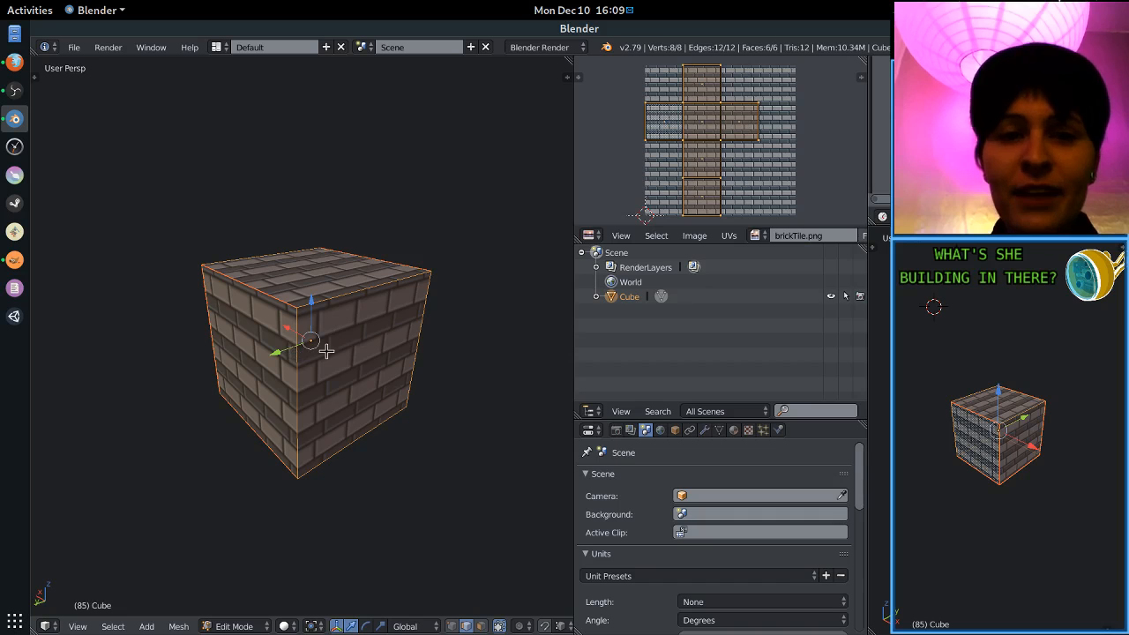
# Inspect the brick texture on the unwrapped cube from several sides in Object Mode and return to Edit Mode.
pyautogui.press('Tab')
pyautogui.moveTo(328, 352)
pyautogui.mouseDown(button='middle')
pyautogui.moveTo(333, 333)
pyautogui.moveTo(371, 329)
pyautogui.moveTo(383, 306)
pyautogui.moveTo(263, 316)
pyautogui.mouseUp(button='middle')
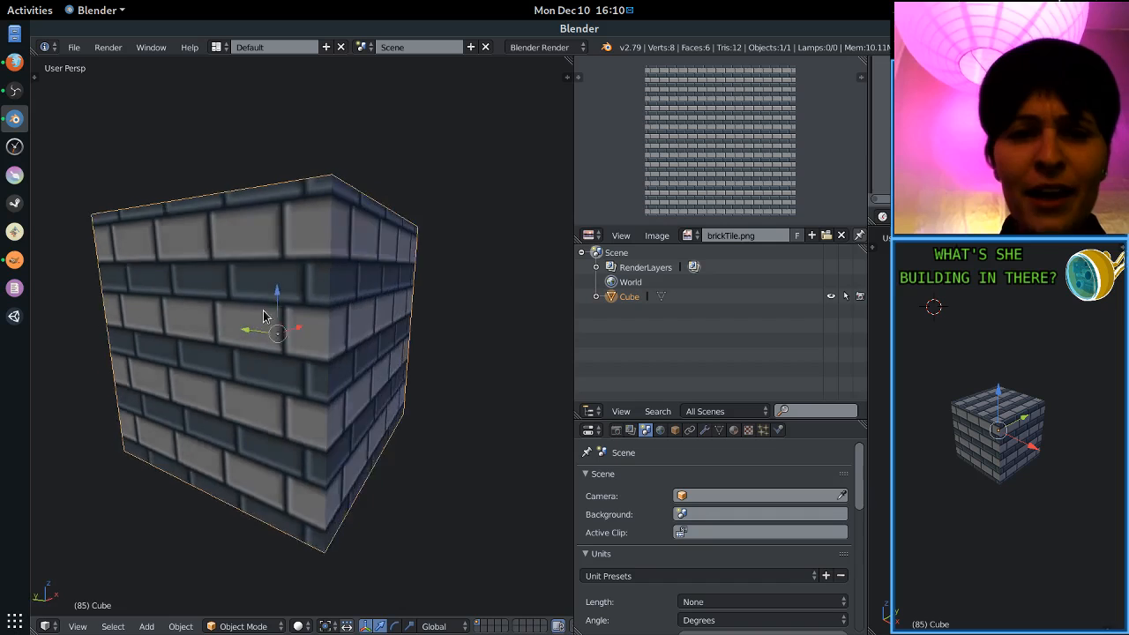
pyautogui.press('Tab')
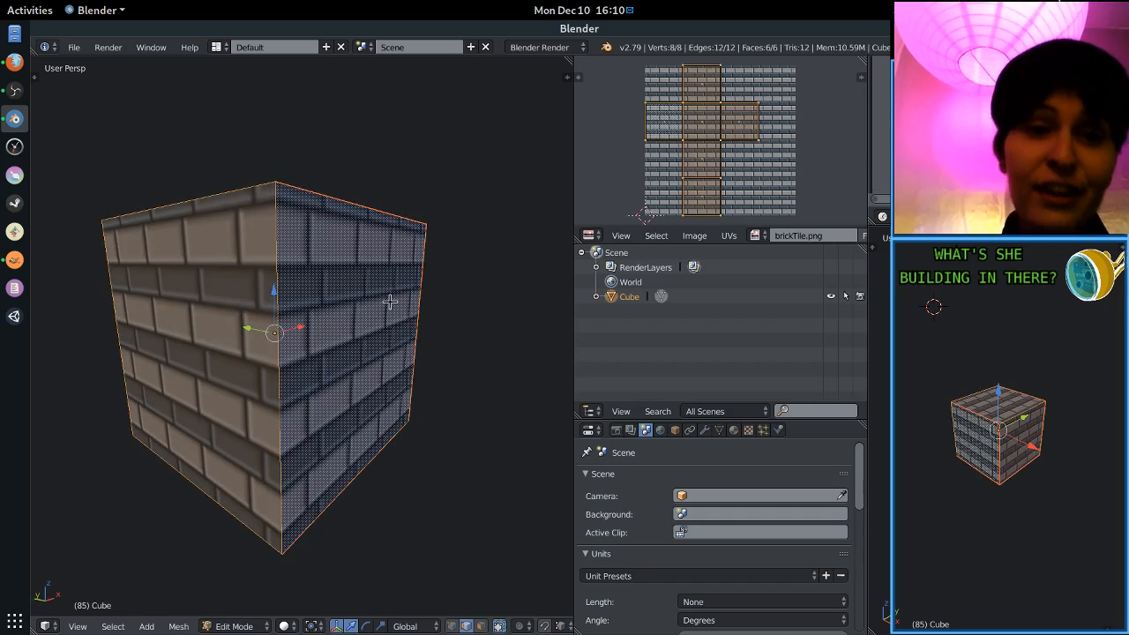
pyautogui.moveTo(235, 337); pyautogui.dragTo(327, 348, button='middle')
pyautogui.press('Tab')
pyautogui.press('Tab')
# Clear the selection, switch to face selection mode and select one side face of the cube.
pyautogui.press('a')
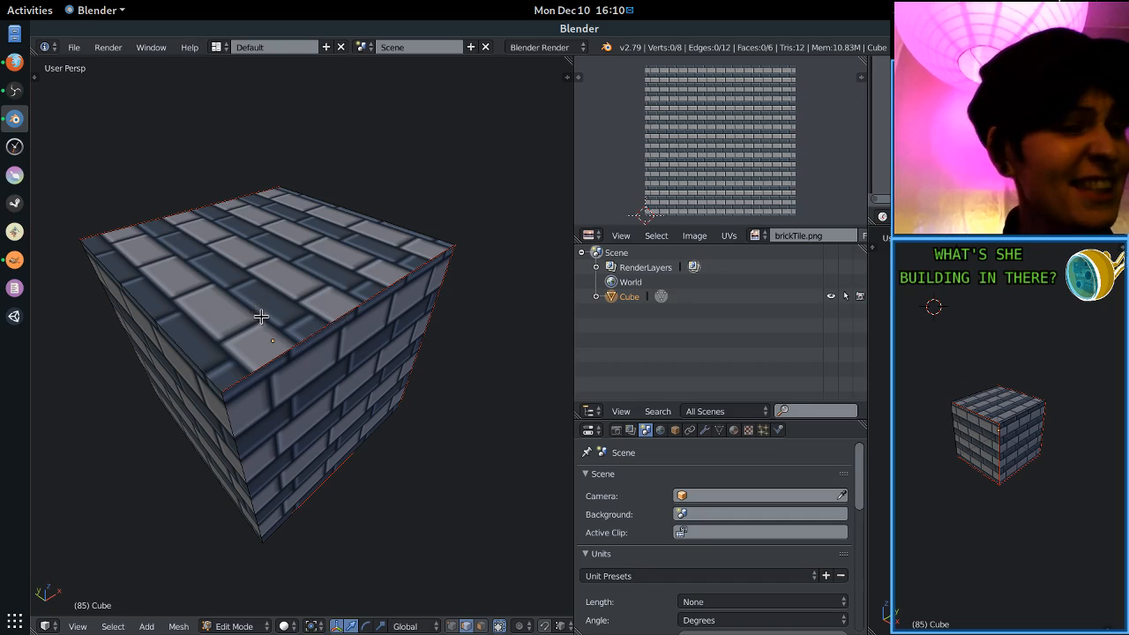
pyautogui.moveTo(259, 336); pyautogui.dragTo(157, 322, button='middle')
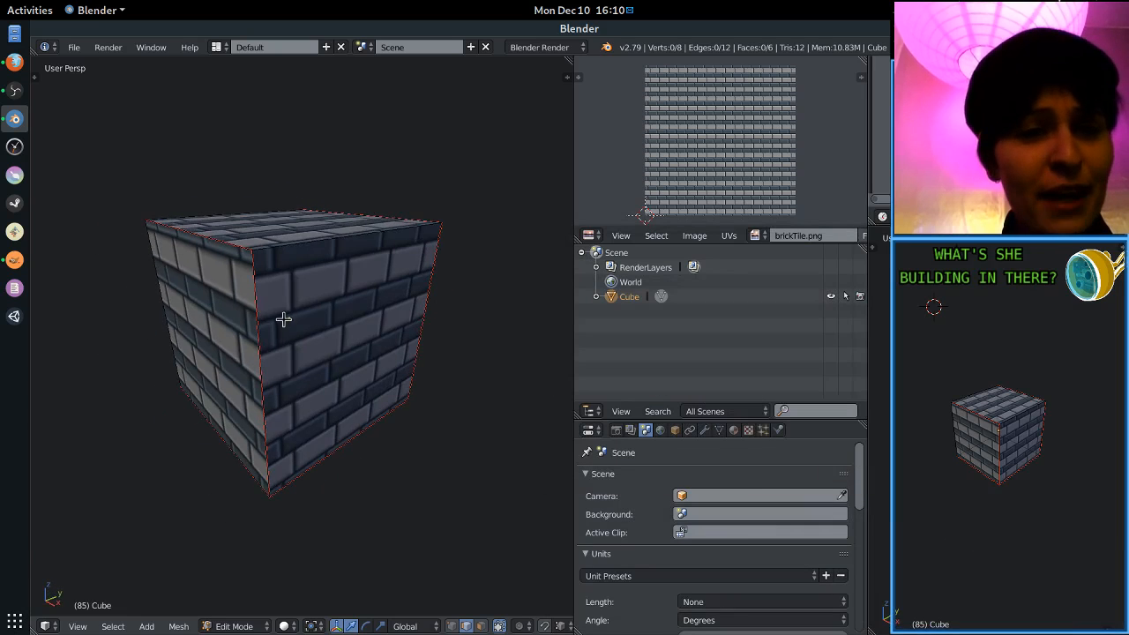
pyautogui.moveTo(295, 336); pyautogui.dragTo(303, 263, button='middle')
pyautogui.rightClick(313, 271)
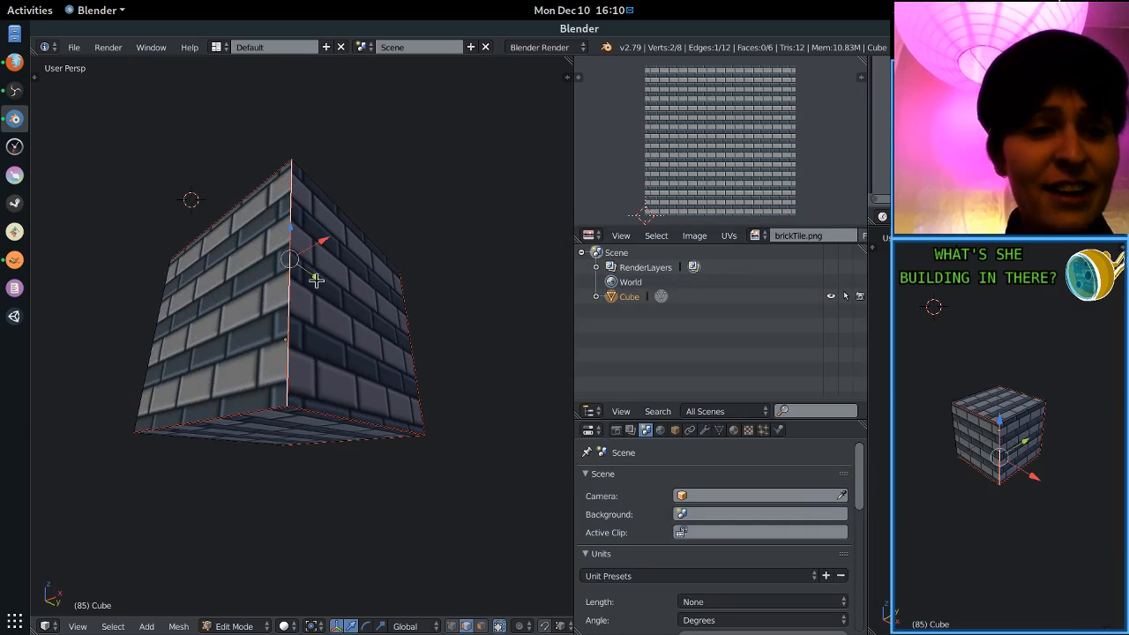
pyautogui.hotkey('ctrl', 'Tab')
pyautogui.click(323, 356)
pyautogui.rightClick(328, 330)
pyautogui.moveTo(339, 305); pyautogui.dragTo(326, 336, button='middle')
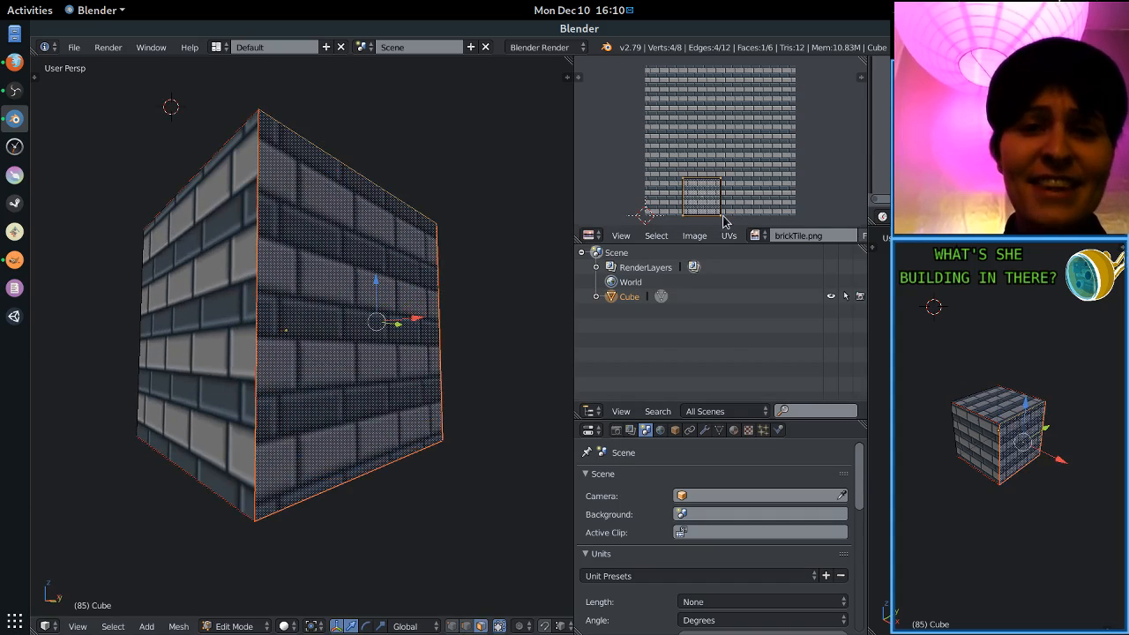
# Move the selected face's UVs by about -7.94 horizontally and -1.59 vertically, and check the brick alignment in Object Mode.
pyautogui.scroll(2, 722, 208)
pyautogui.scroll(-1, 706, 205)
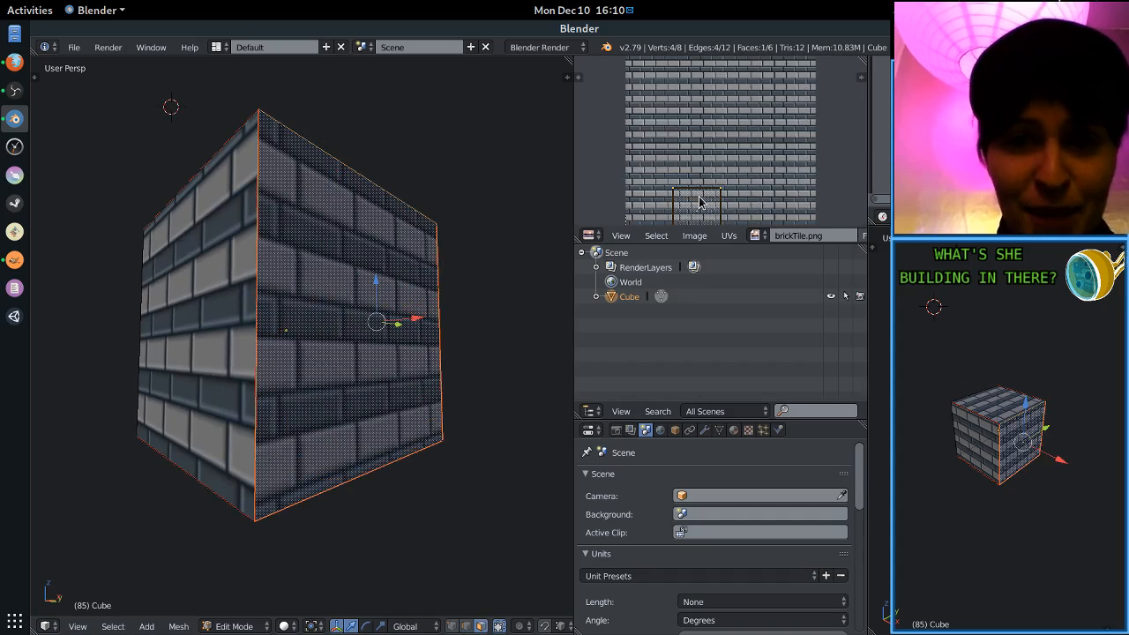
pyautogui.press('g')
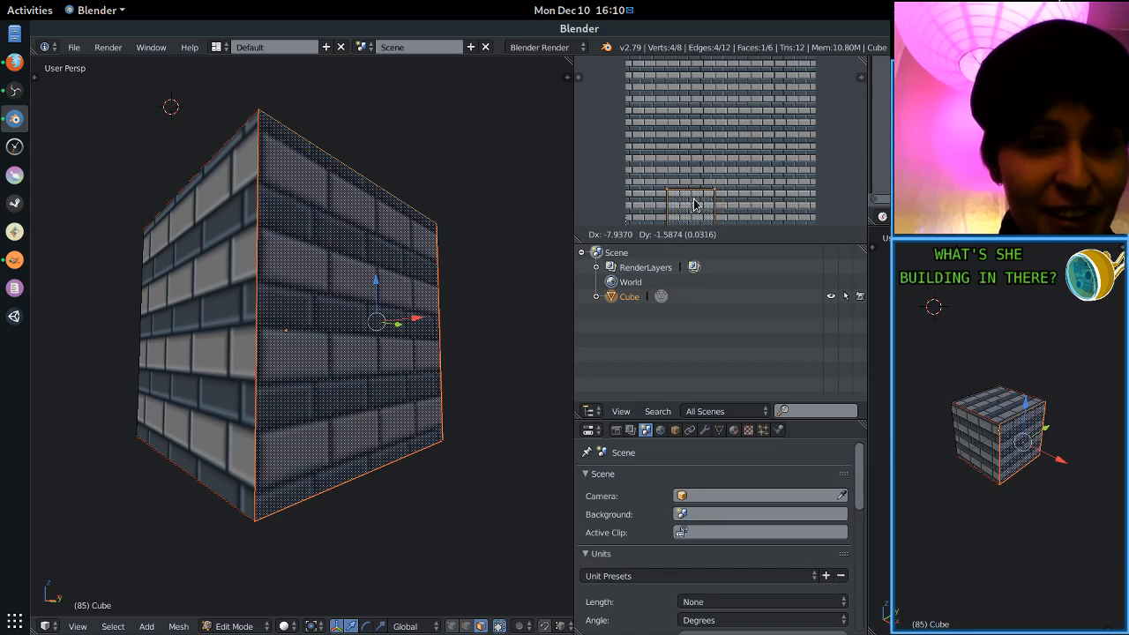
pyautogui.click(694, 205)
pyautogui.press('Tab')
pyautogui.scroll(2, 267, 313)
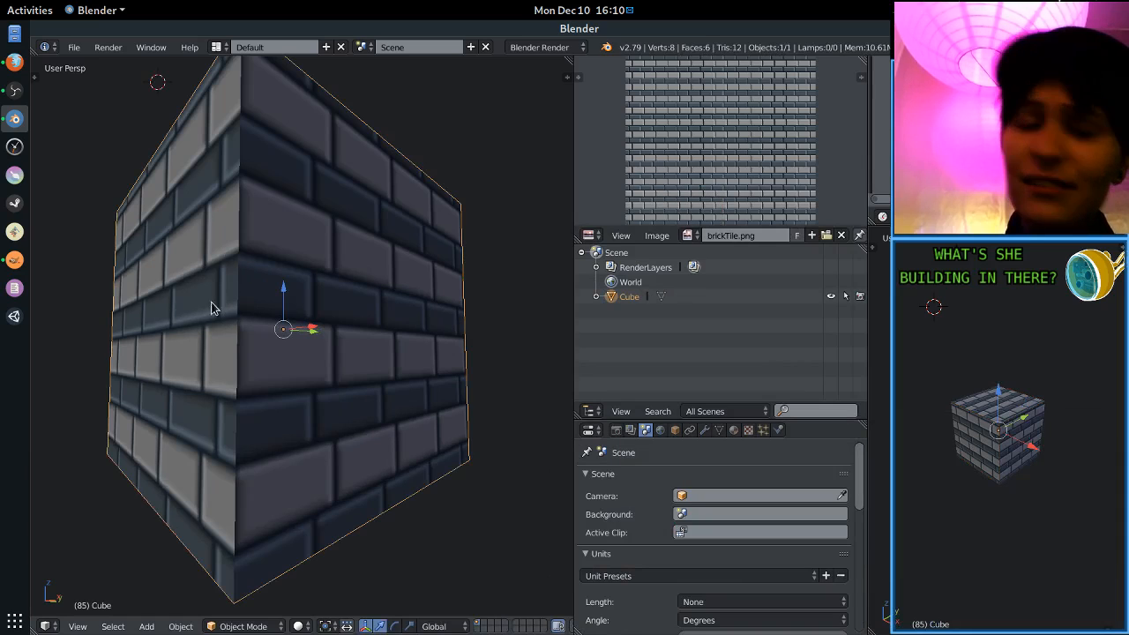
# Return to Edit Mode and rotate the side face's UVs about 180 degrees, keeping them square with the brick rows.
pyautogui.press('Tab')
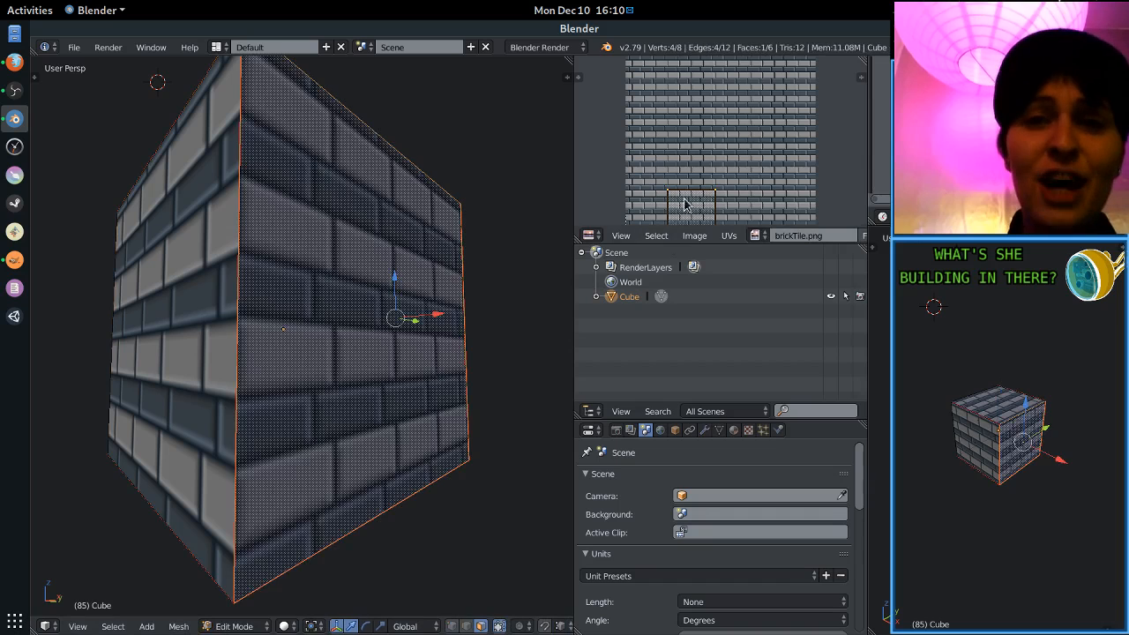
pyautogui.scroll(3, 791, 163)
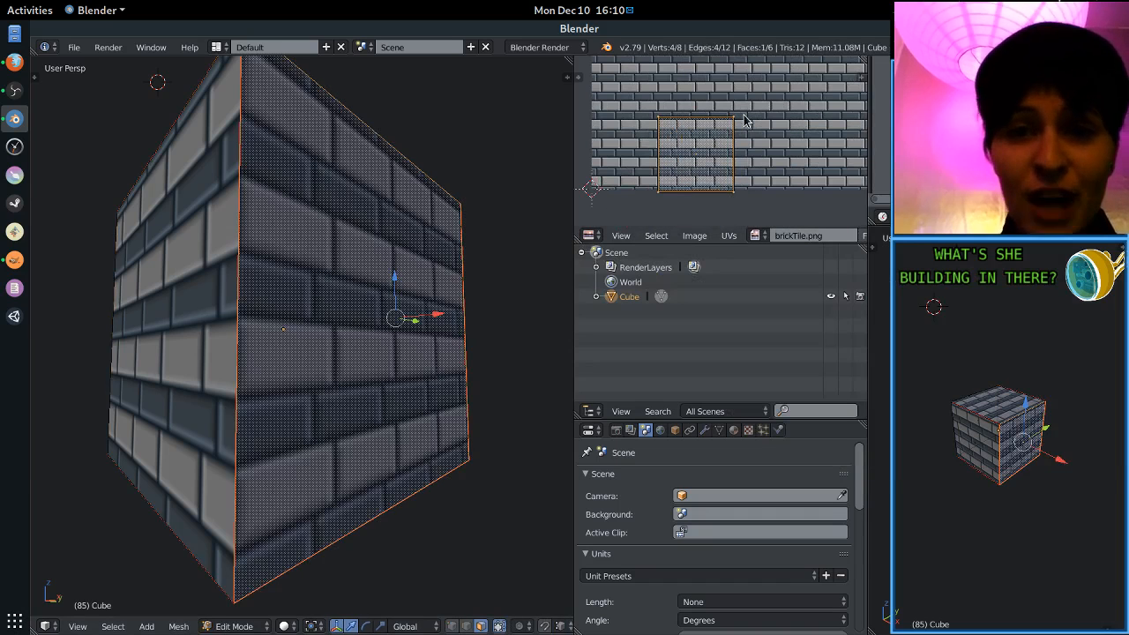
pyautogui.press('r')
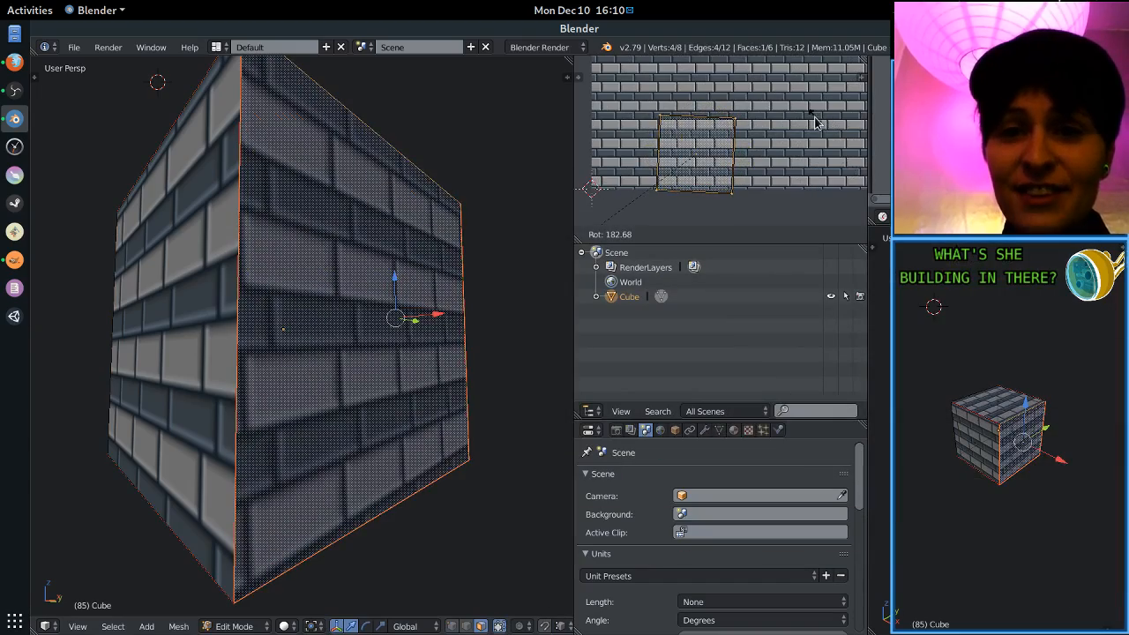
pyautogui.click(817, 121)
pyautogui.scroll(2, 818, 128)
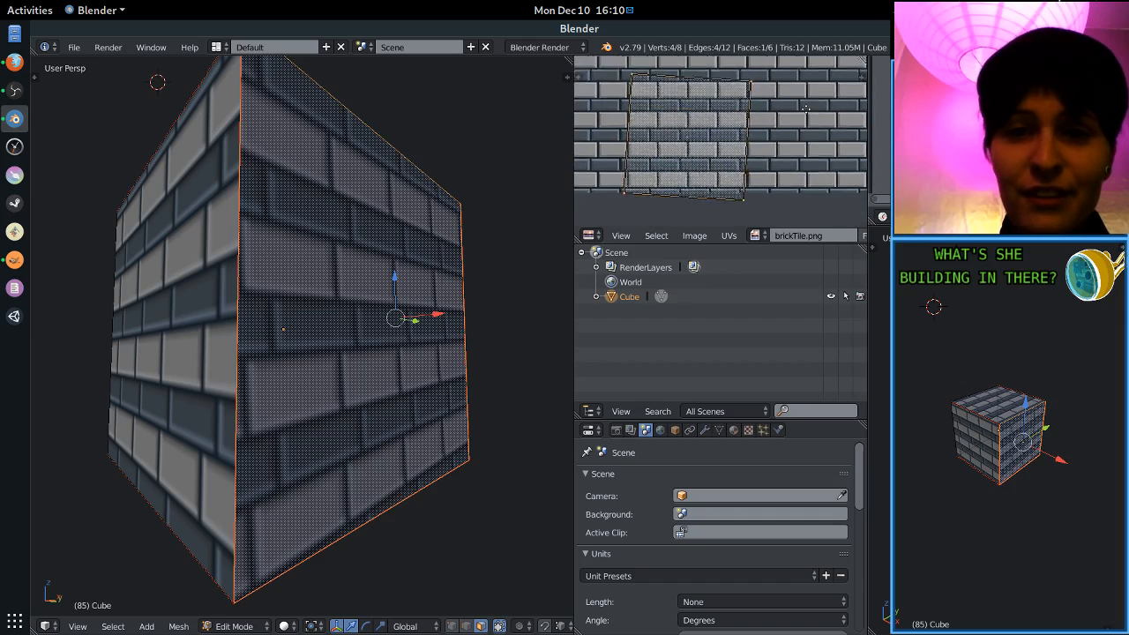
pyautogui.press('r')
pyautogui.press('Escape')
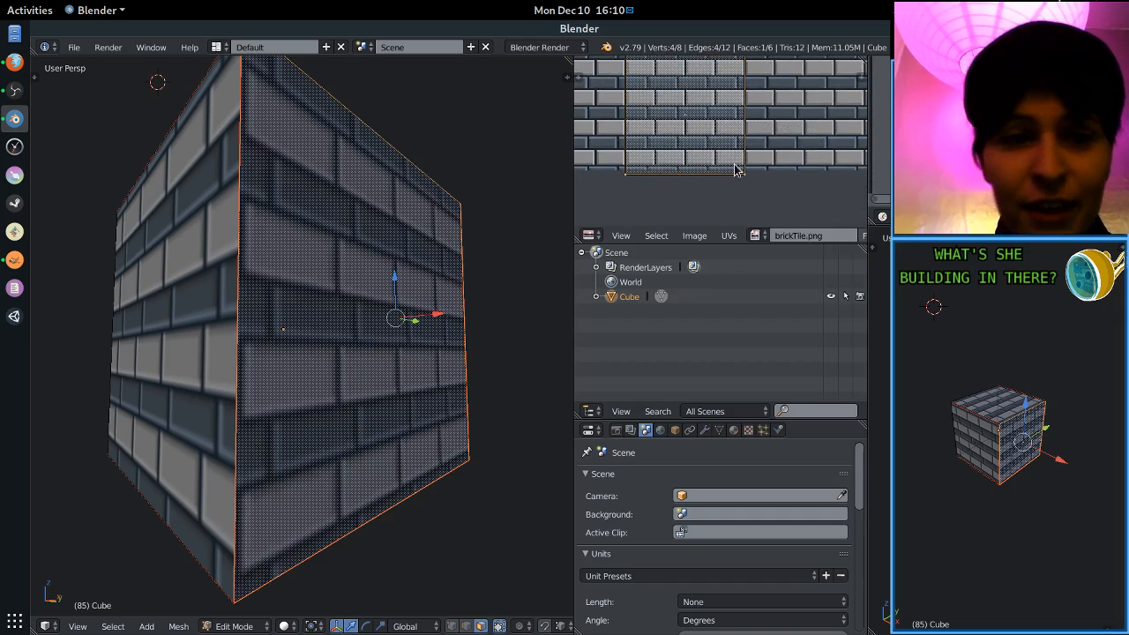
# Shift the rotated face's UVs by about 1.89 horizontally and 2.52 vertically, and view the cube in Object Mode.
pyautogui.press('g')
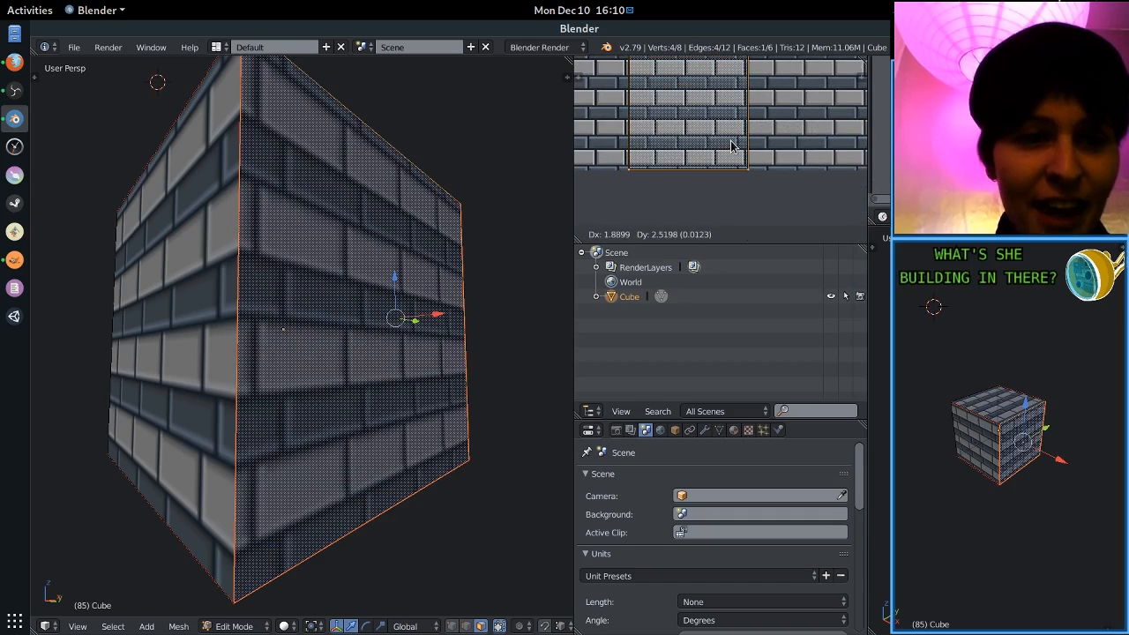
pyautogui.click(730, 146)
pyautogui.press('Tab')
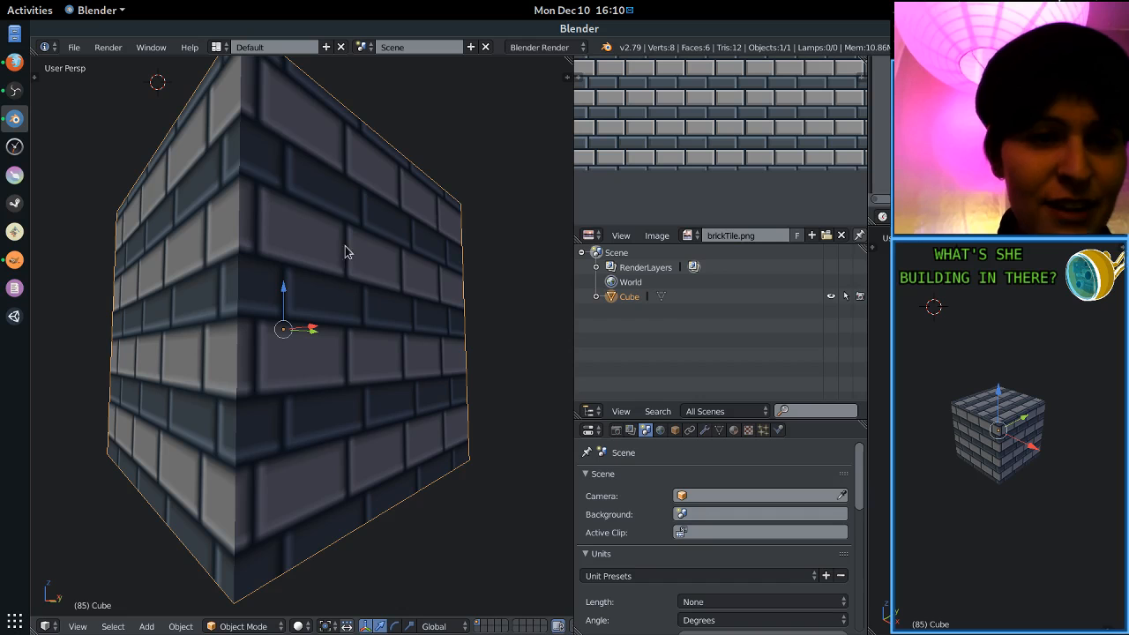
pyautogui.moveTo(330, 270); pyautogui.dragTo(339, 319, button='middle')
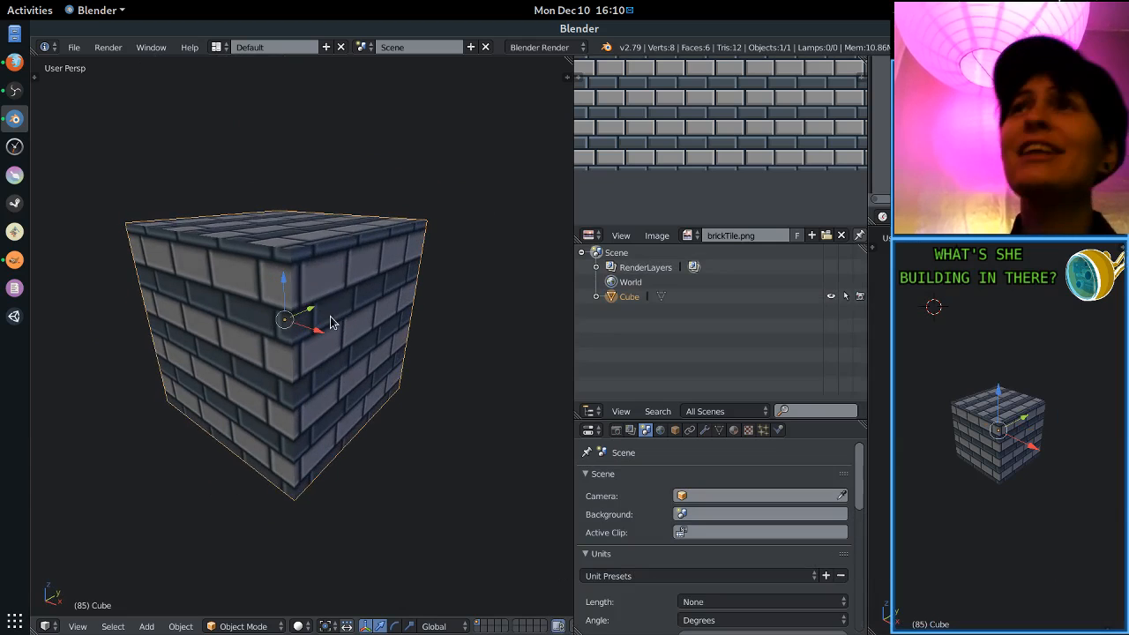
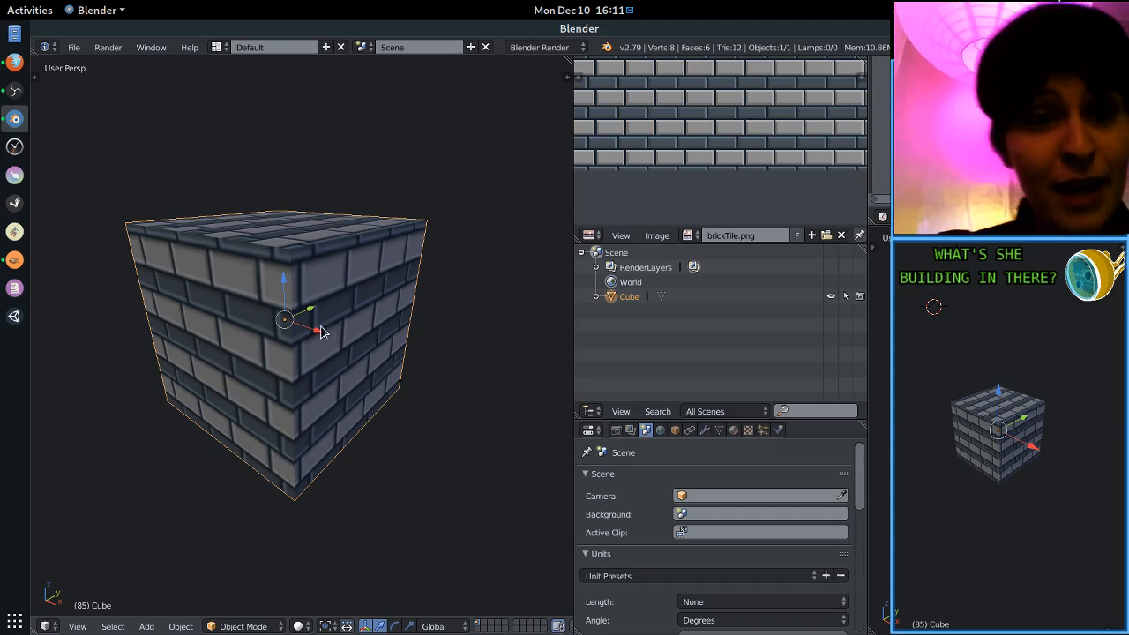
# Inspect the brick alignment around the textured cube in Edit Mode, and return to Object Mode with the cube deselected.
pyautogui.moveTo(318, 328); pyautogui.dragTo(357, 345, button='middle')
pyautogui.press('Tab')
pyautogui.press('a')
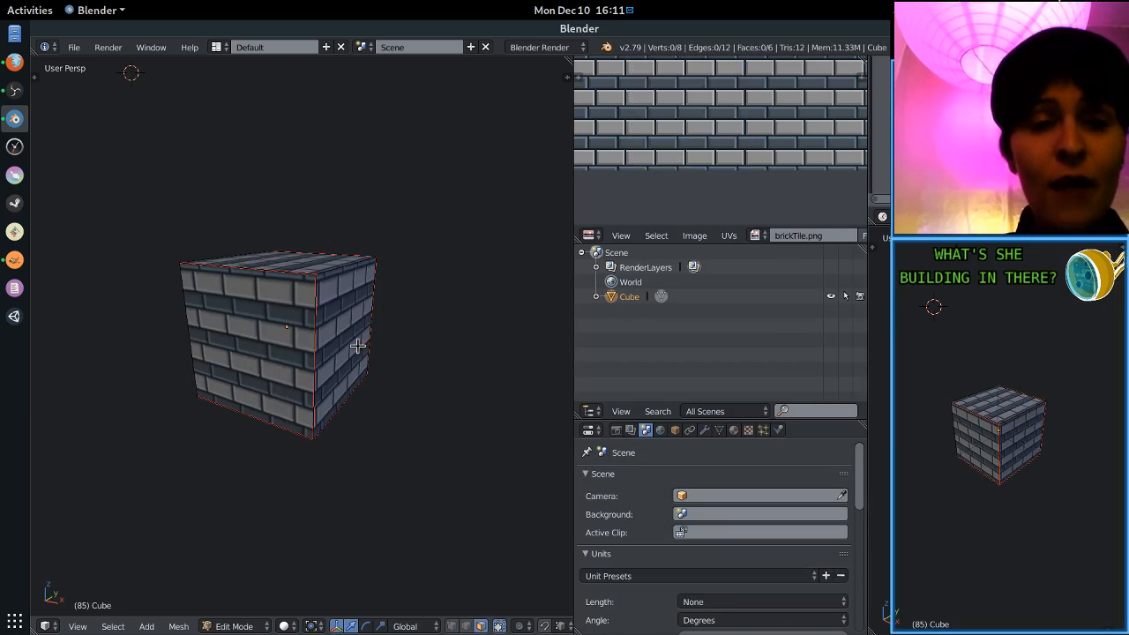
pyautogui.press('a')
pyautogui.moveTo(351, 300); pyautogui.dragTo(380, 529, button='middle')
pyautogui.press('Tab')
pyautogui.scroll(-3, 314, 445)
pyautogui.press('a')
pyautogui.scroll(-1, 483, 426)
pyautogui.moveTo(482, 425); pyautogui.dragTo(405, 391, button='middle')
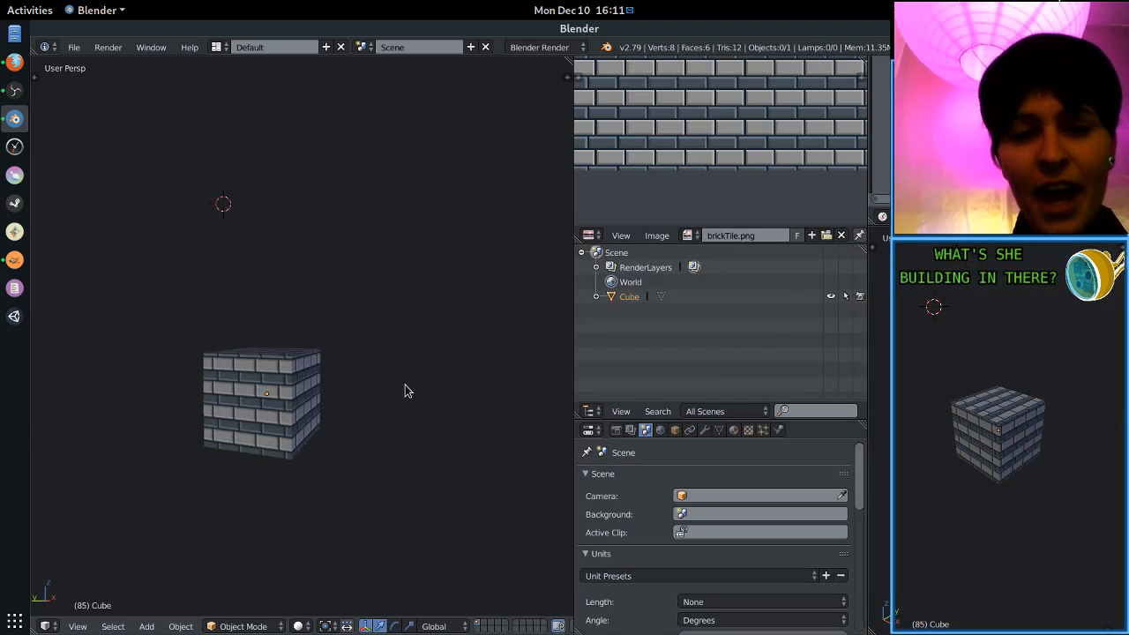
# Add a second cube mesh to the scene beside the brick-textured one.
pyautogui.hotkey('shift', 'a')
pyautogui.moveTo(405, 386)
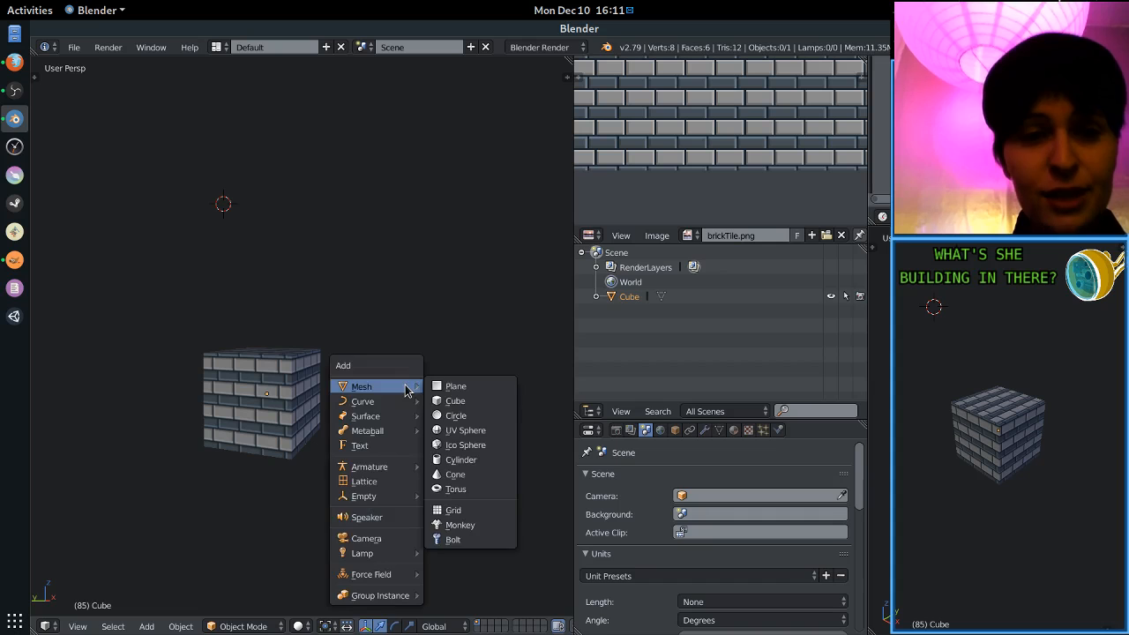
pyautogui.click(452, 399)
pyautogui.moveTo(438, 371); pyautogui.dragTo(373, 398, button='middle')
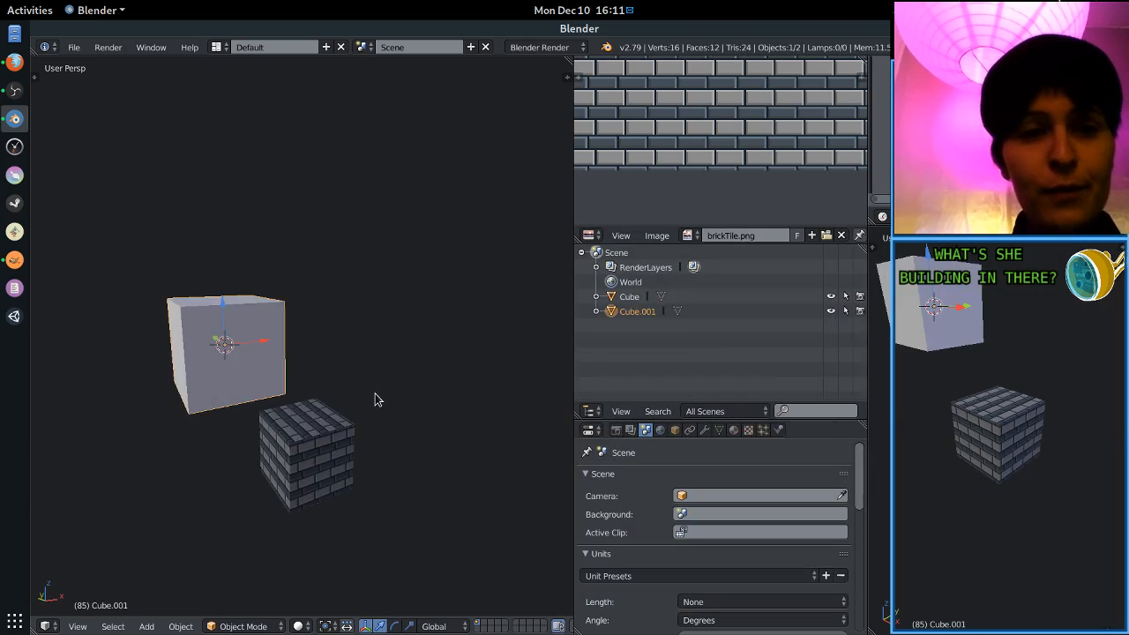
# Enter Edit Mode on the new cube and assign the brickTile.png image to all its faces.
pyautogui.press('Tab')
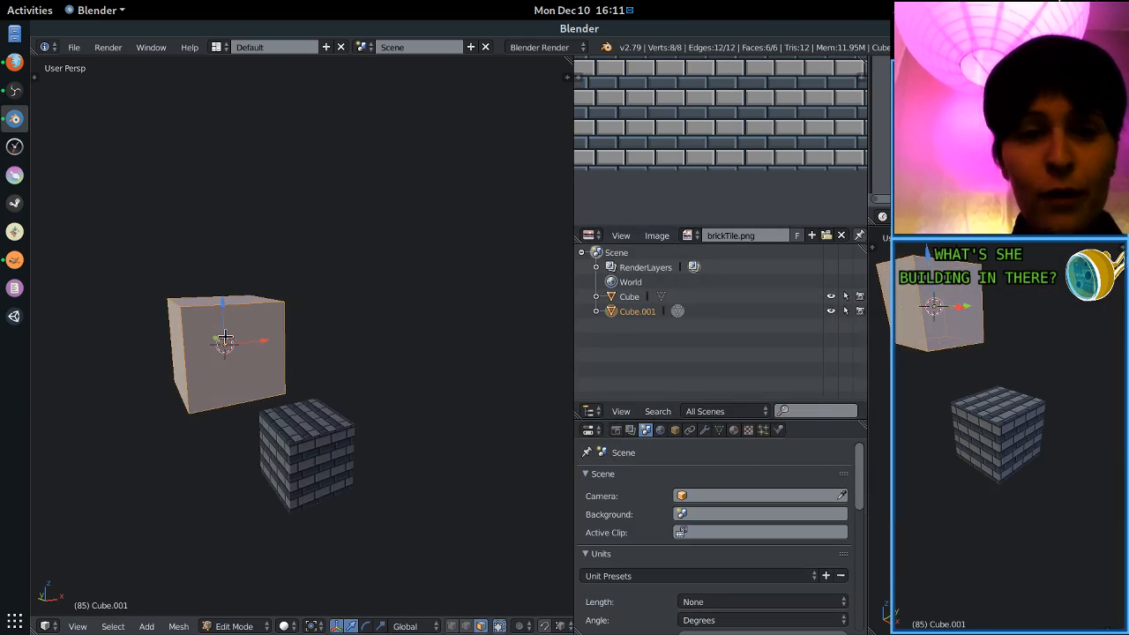
pyautogui.click(690, 235)
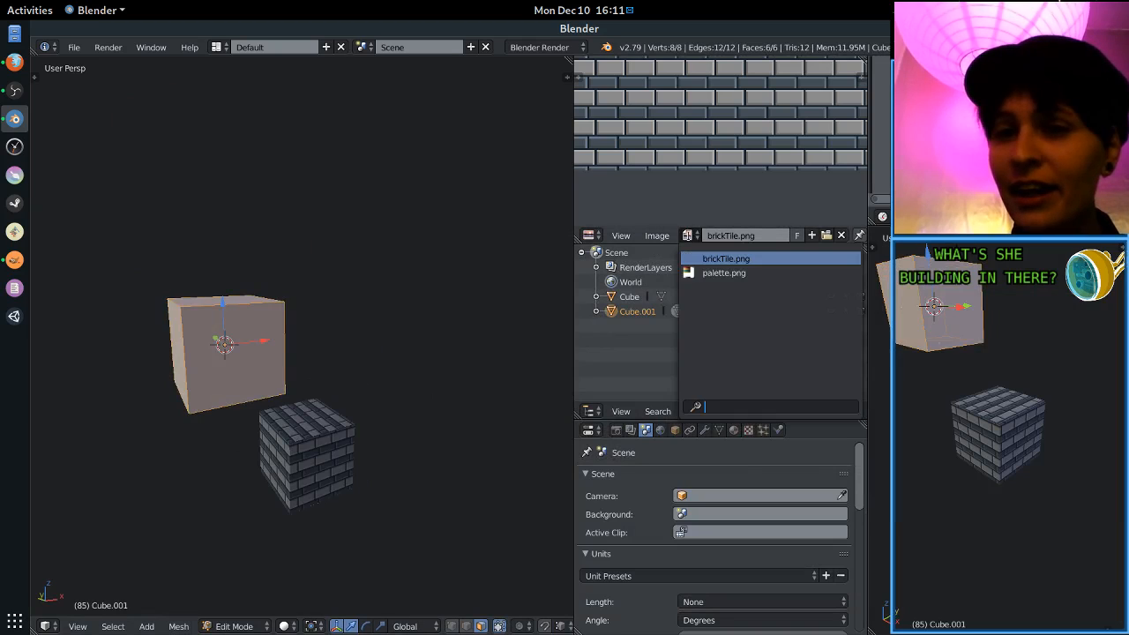
pyautogui.click(714, 257)
pyautogui.scroll(2, 321, 345)
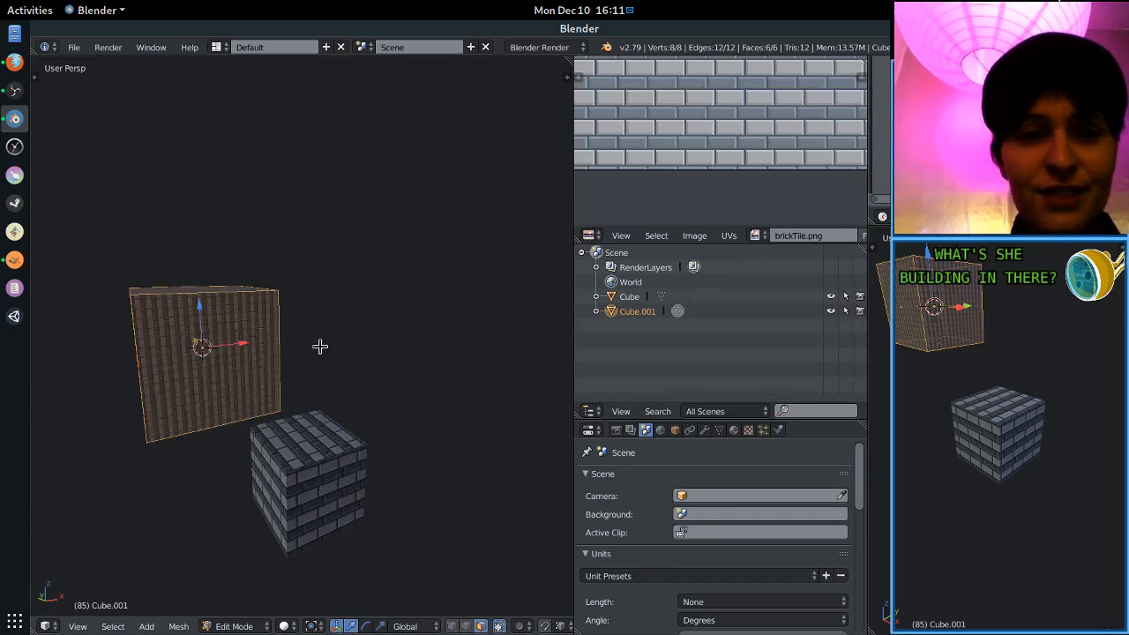
pyautogui.moveTo(320, 345); pyautogui.dragTo(346, 358, button='middle')
# Unwrap the new cube with Smart UV Project, using angle limit 66, island margin 0, Correct Aspect and Stretch to UV bounds.
pyautogui.scroll(-6, 802, 145)
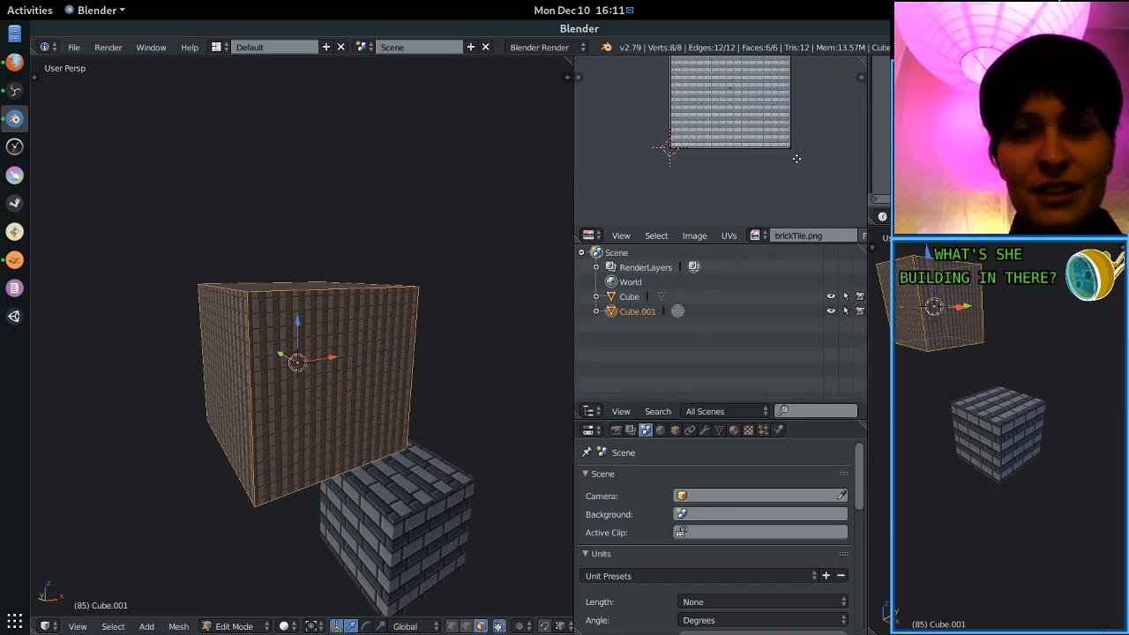
pyautogui.moveTo(798, 158); pyautogui.dragTo(797, 169, button='middle')
pyautogui.moveTo(279, 366); pyautogui.dragTo(286, 387, button='middle')
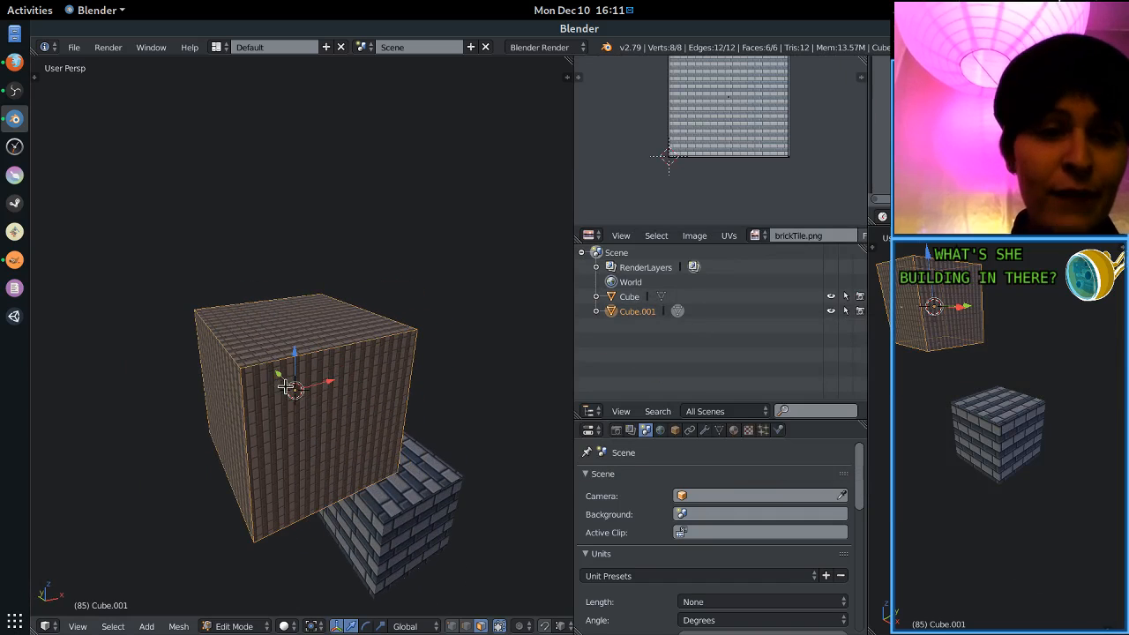
pyautogui.press('u')
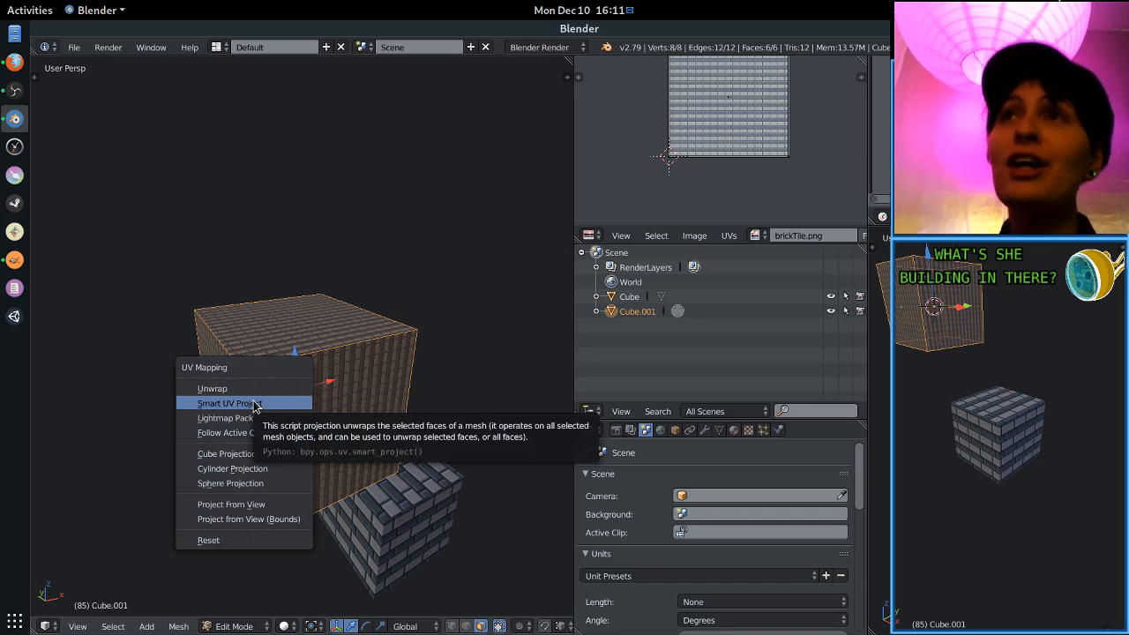
pyautogui.click(255, 404)
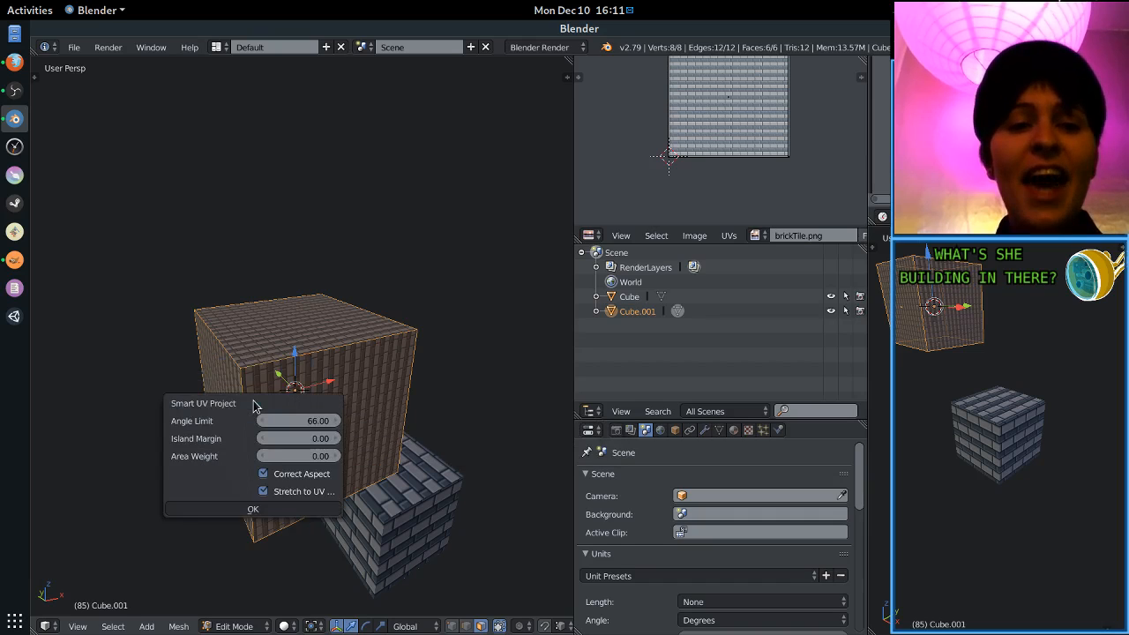
pyautogui.click(251, 508)
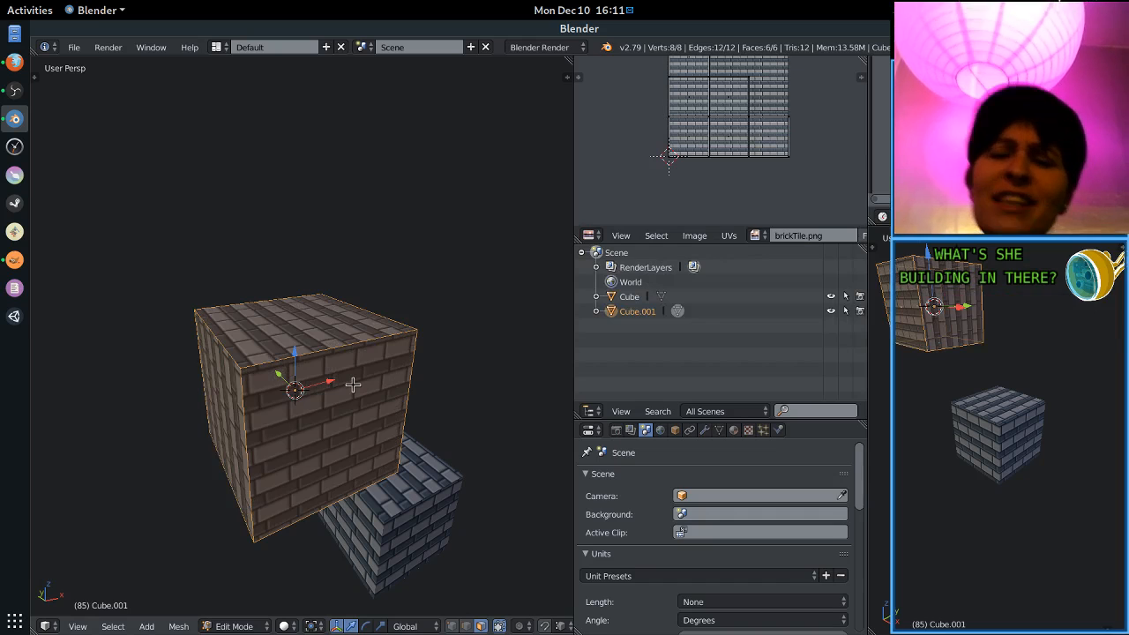
pyautogui.scroll(1, 761, 146)
pyautogui.moveTo(798, 156); pyautogui.dragTo(769, 216, button='middle')
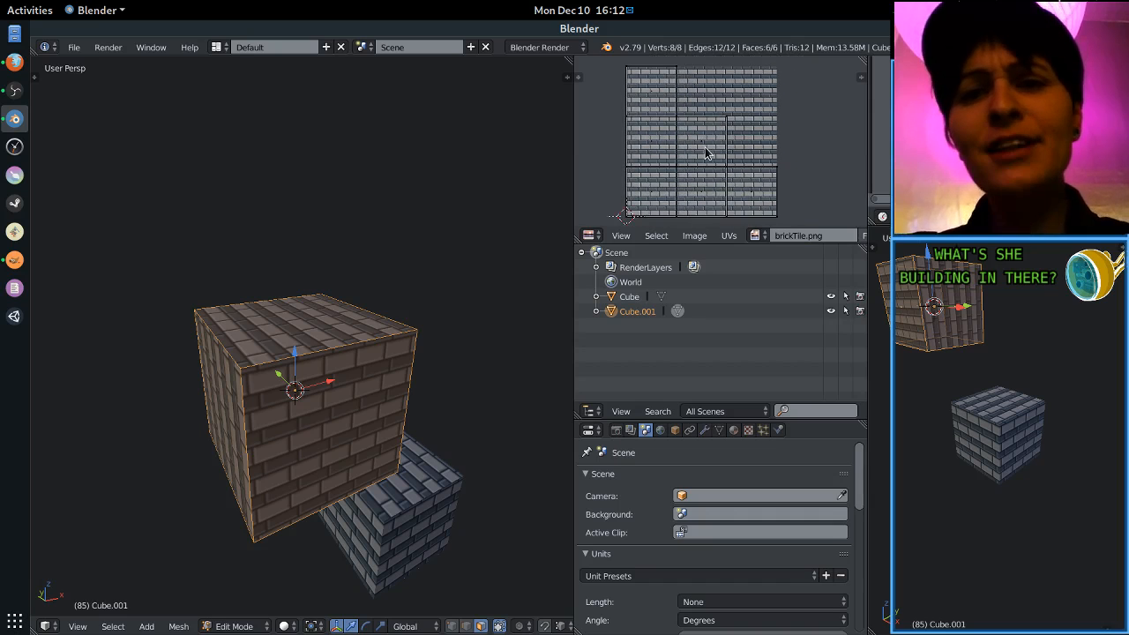
# Select all of the new cube's UVs, scale them to about 0.69, and check the brick size in Object Mode.
pyautogui.press('a')
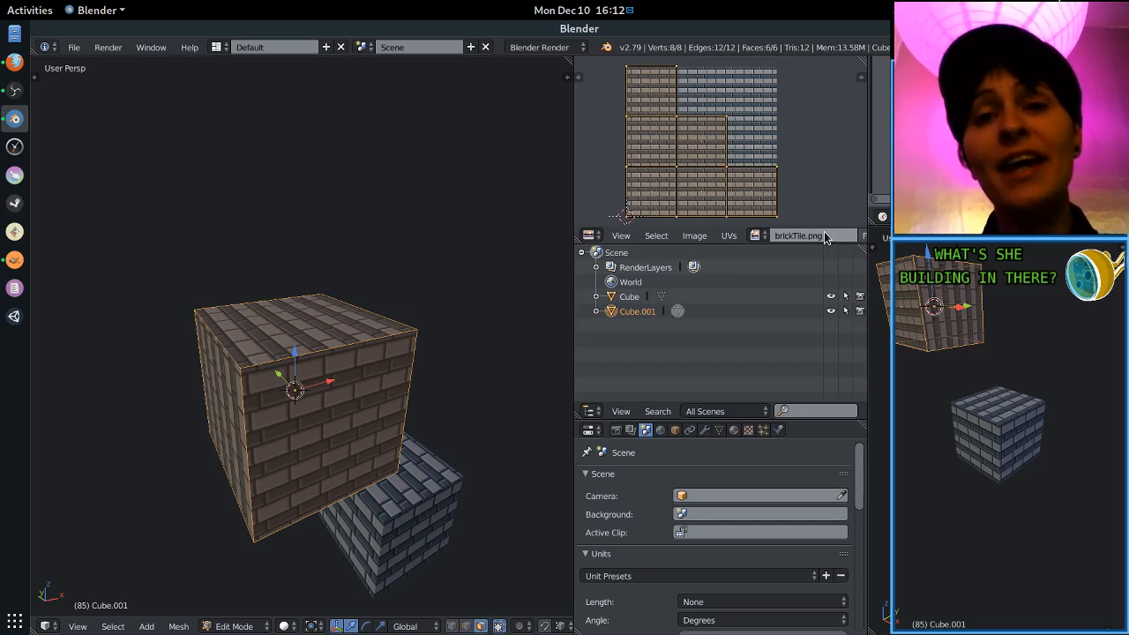
pyautogui.press('s')
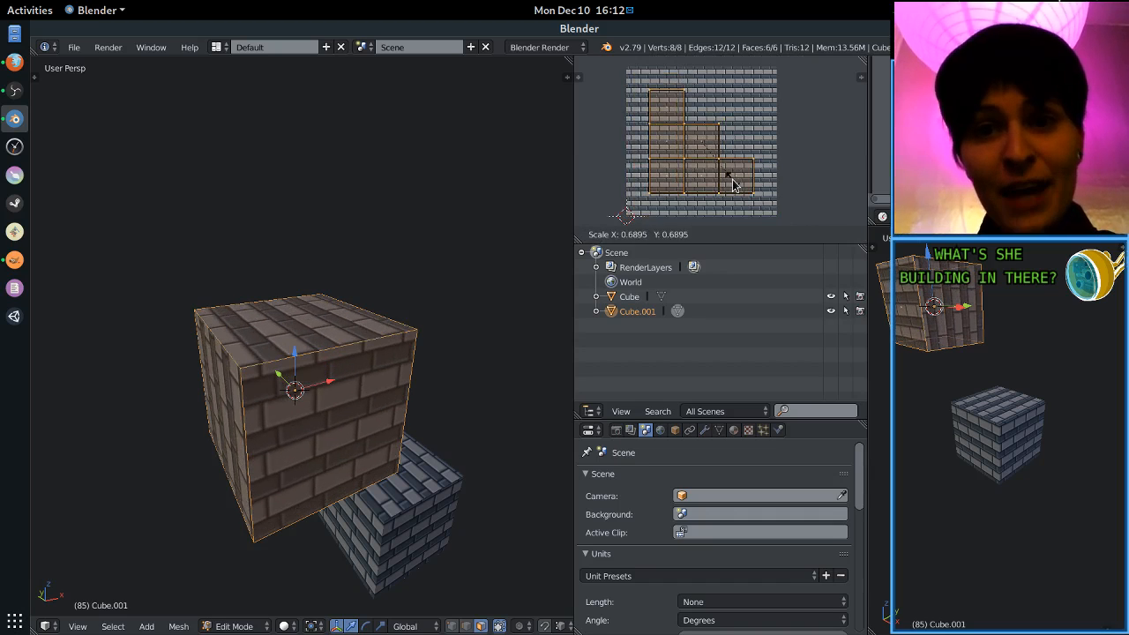
pyautogui.click(733, 185)
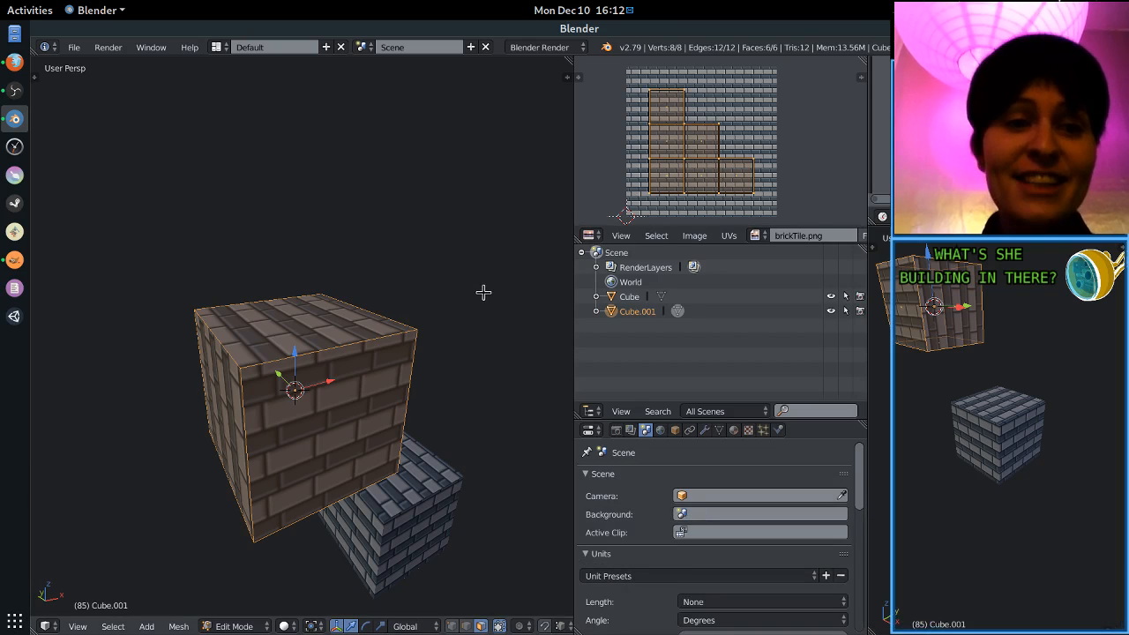
pyautogui.press('Tab')
pyautogui.moveTo(489, 308); pyautogui.dragTo(527, 317, button='middle')
pyautogui.press('Tab')
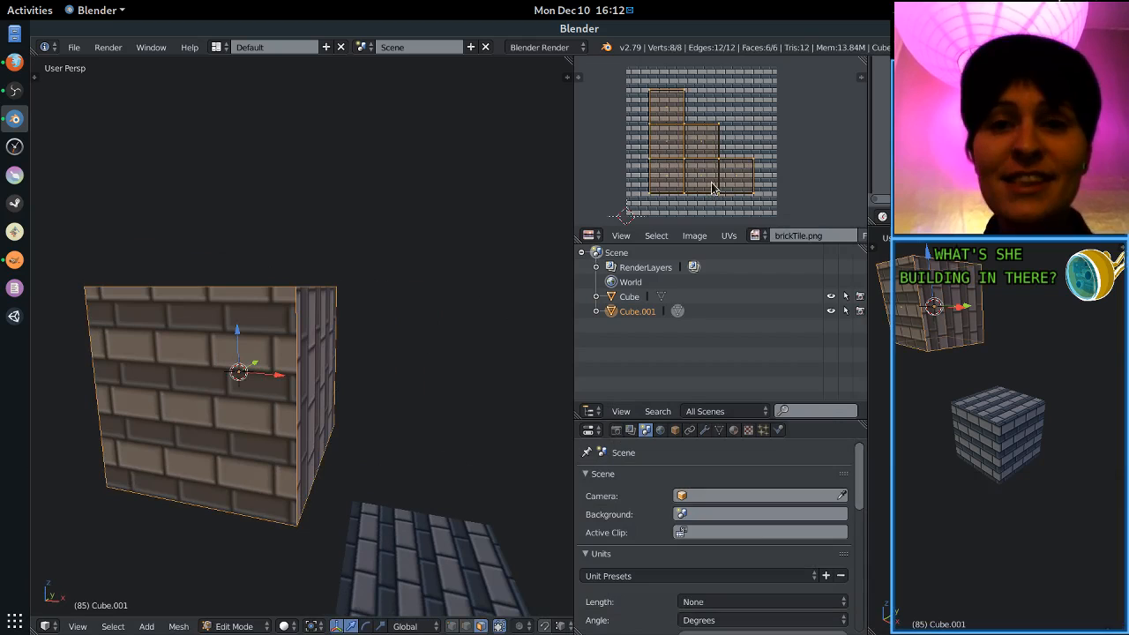
# Examine how the brick rows meet across the sides, bottom and top of the smart-projected cube.
pyautogui.moveTo(714, 188); pyautogui.dragTo(723, 146, button='middle')
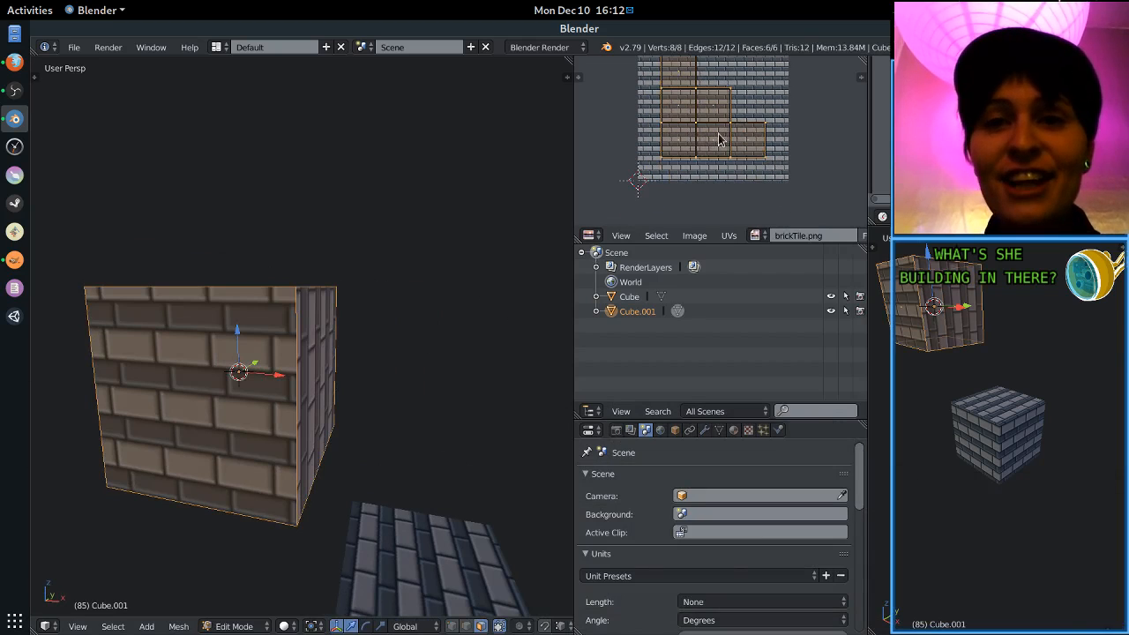
pyautogui.moveTo(263, 311); pyautogui.dragTo(270, 181, button='middle')
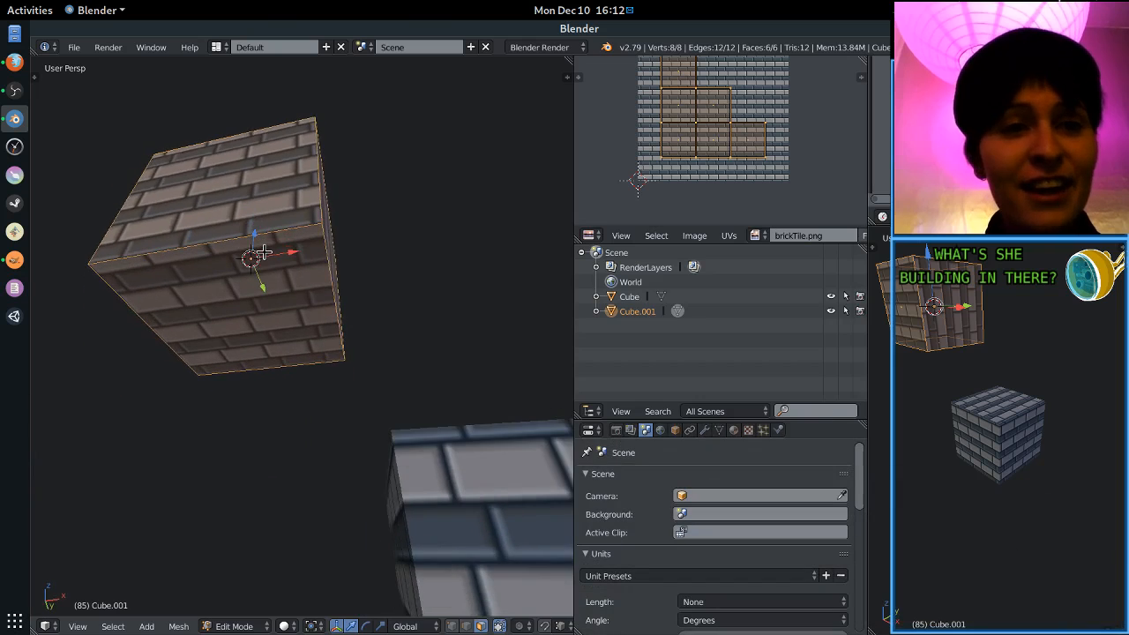
pyautogui.scroll(3, 322, 284)
pyautogui.moveTo(322, 283); pyautogui.dragTo(240, 347, button='middle')
pyautogui.press('Tab')
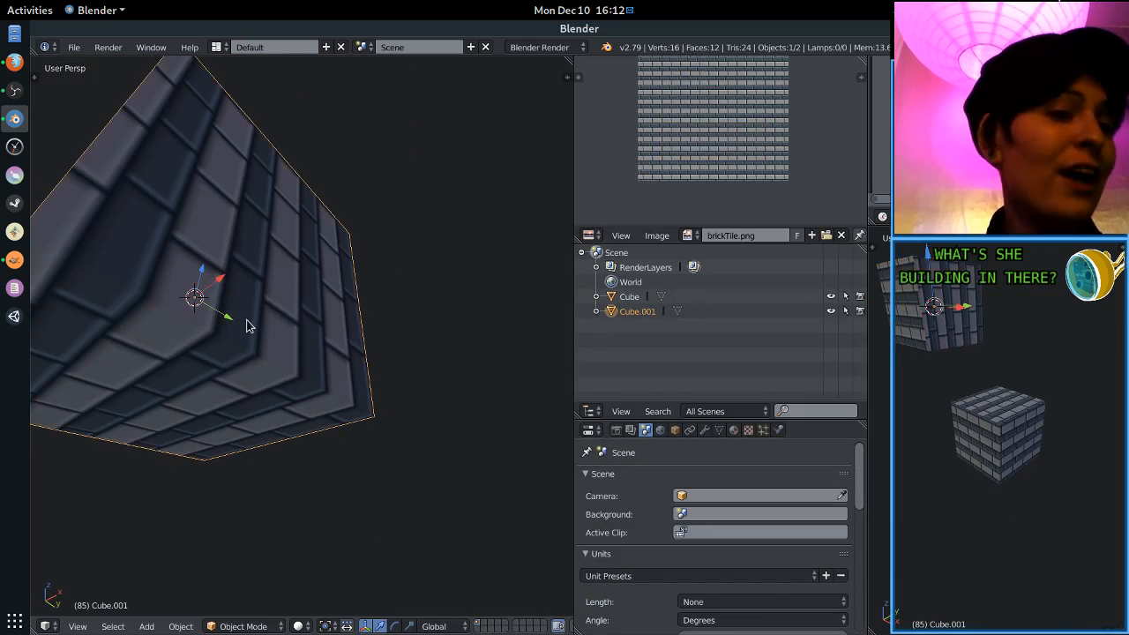
pyautogui.press('Tab')
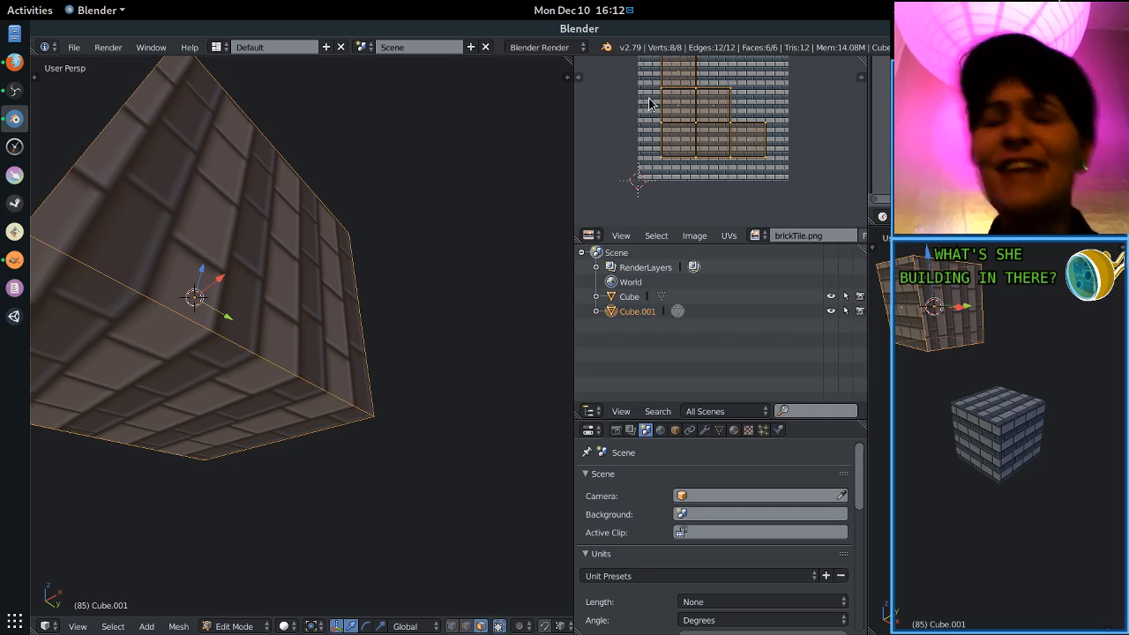
pyautogui.moveTo(268, 211); pyautogui.dragTo(282, 244, button='middle')
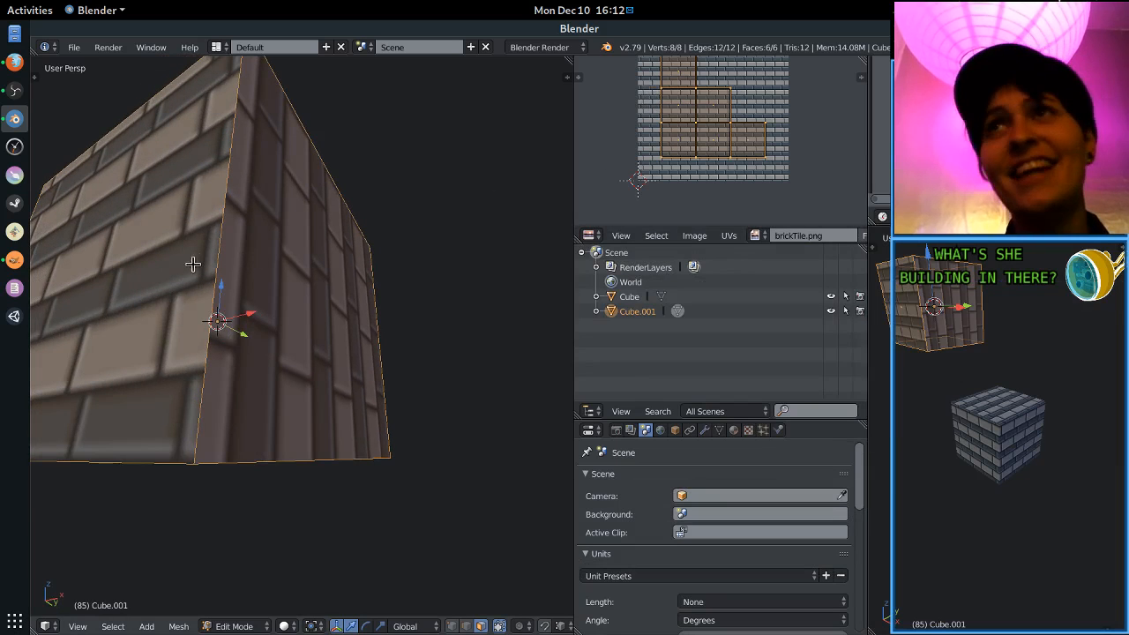
pyautogui.scroll(-3, 285, 247)
pyautogui.moveTo(327, 258); pyautogui.dragTo(338, 351, button='middle')
pyautogui.scroll(2, 337, 351)
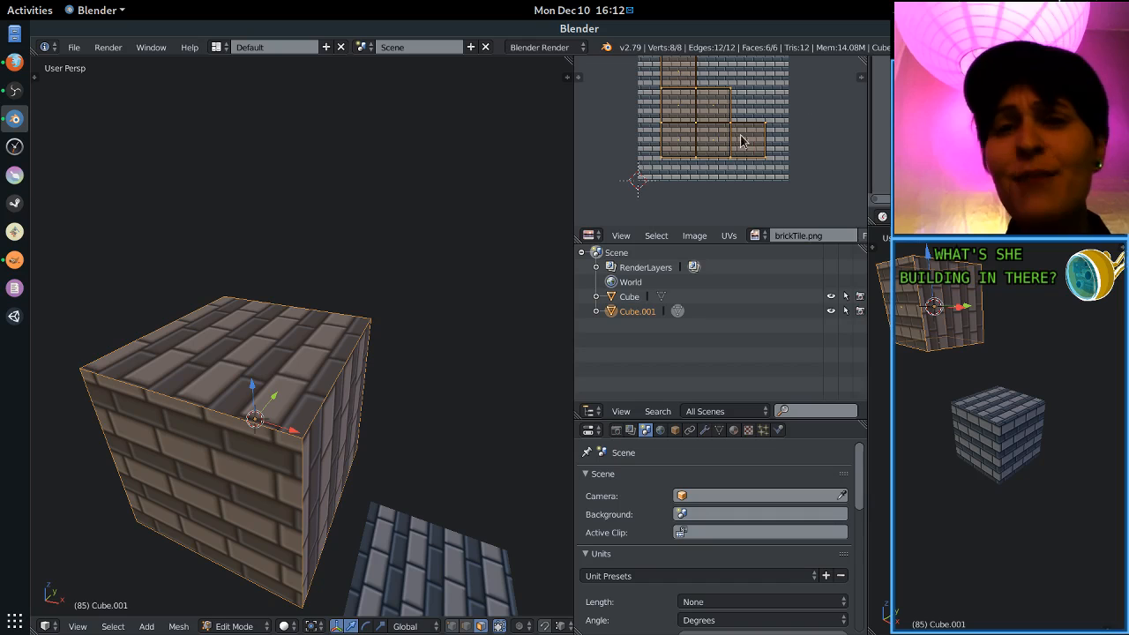
# Move the UVs of the second cube's top face towards the middle of the brick texture, and select the adjoining side face.
pyautogui.press('a')
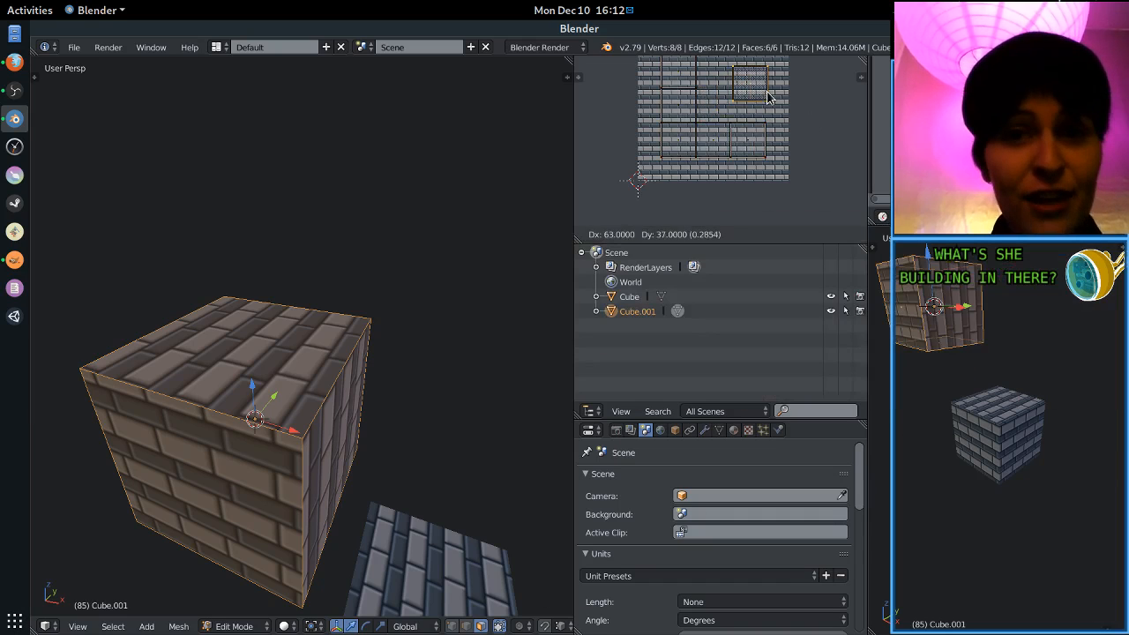
pyautogui.rightClick(292, 362)
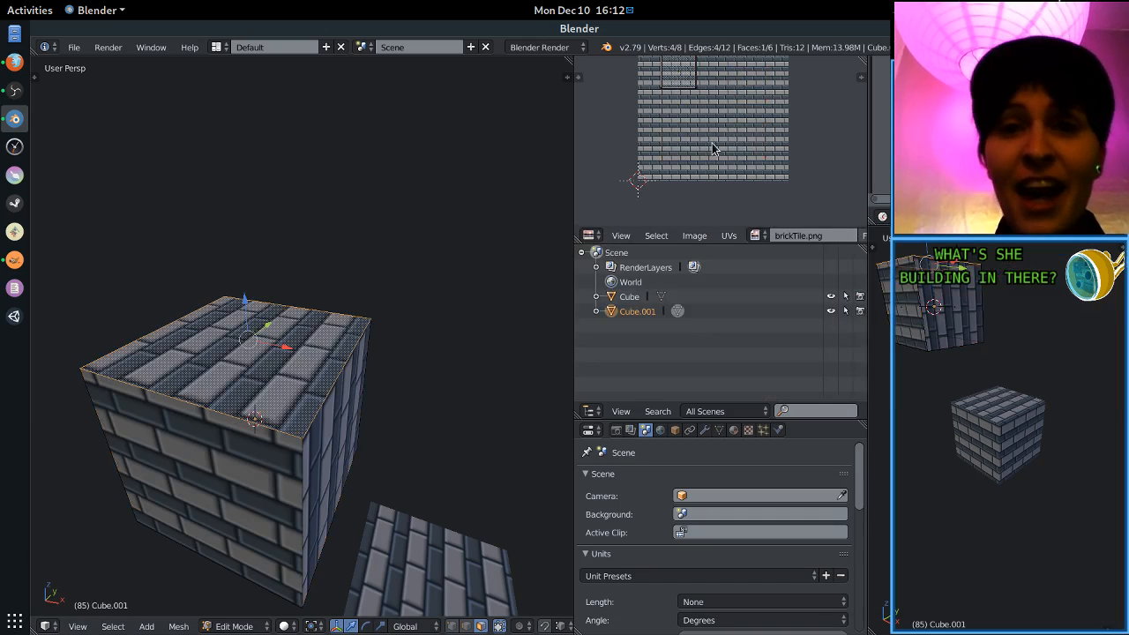
pyautogui.moveTo(714, 128); pyautogui.dragTo(726, 165, button='middle')
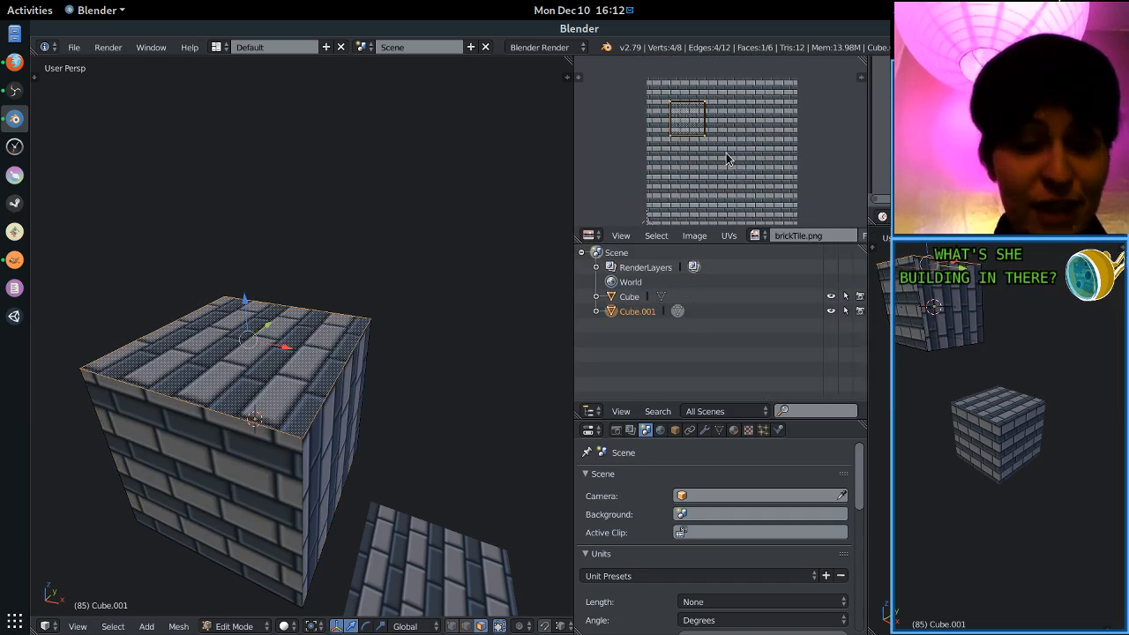
pyautogui.press('g')
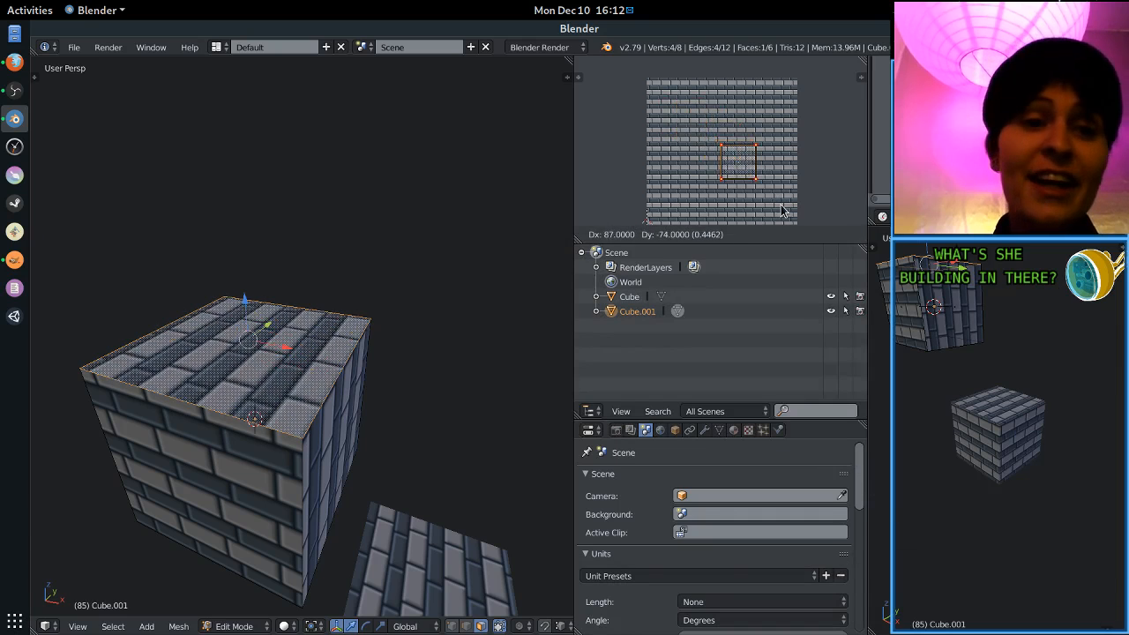
pyautogui.click(768, 198)
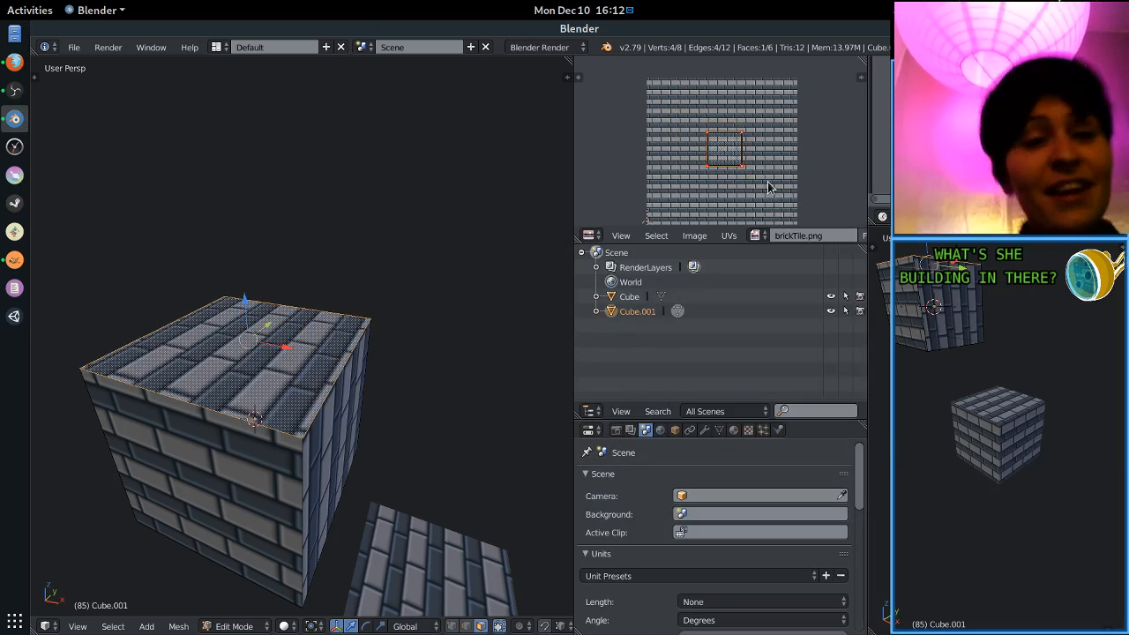
pyautogui.moveTo(265, 413); pyautogui.dragTo(245, 408, button='middle')
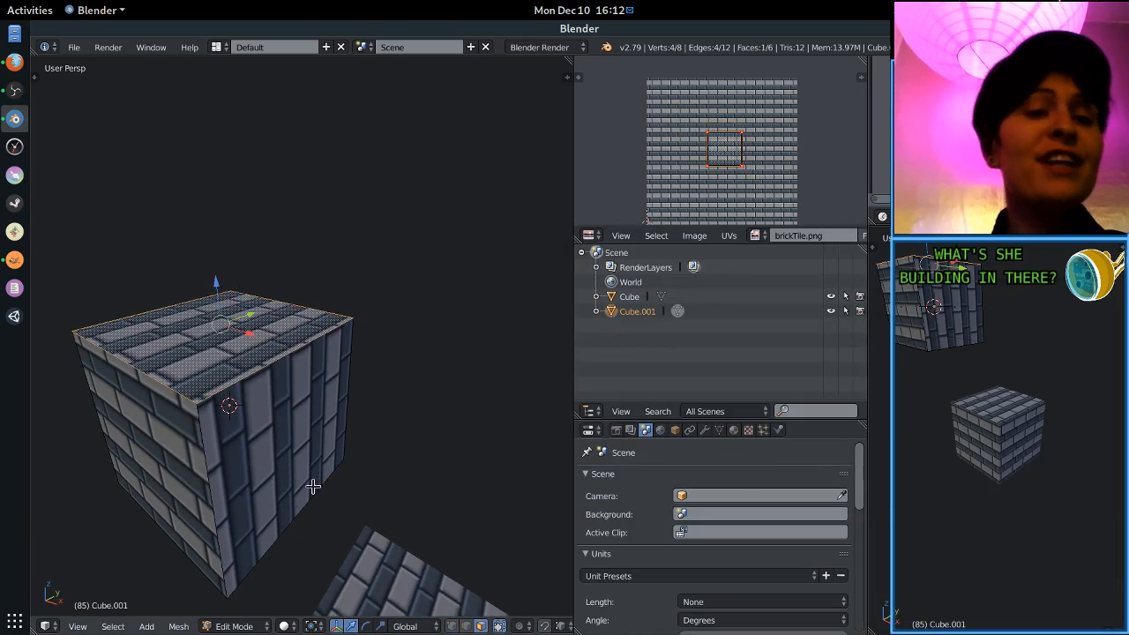
pyautogui.rightClick(263, 459)
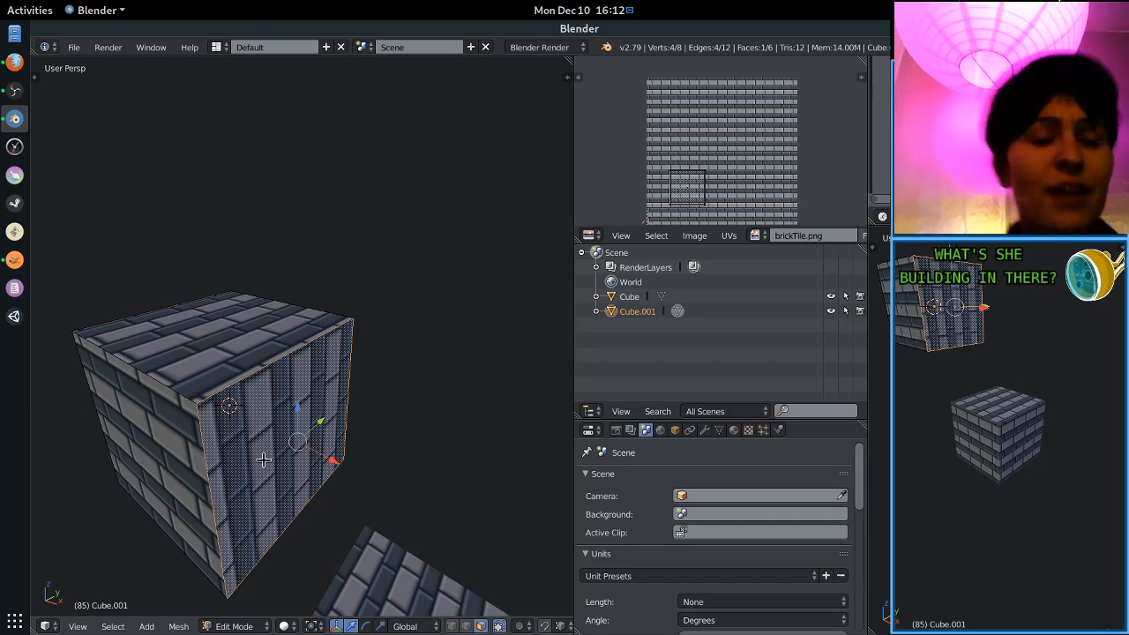
# Return to Object Mode and delete the second cube.
pyautogui.moveTo(263, 460); pyautogui.dragTo(304, 455, button='middle')
pyautogui.scroll(-3, 291, 459)
pyautogui.press('Tab')
pyautogui.press('x')
pyautogui.click(306, 452)
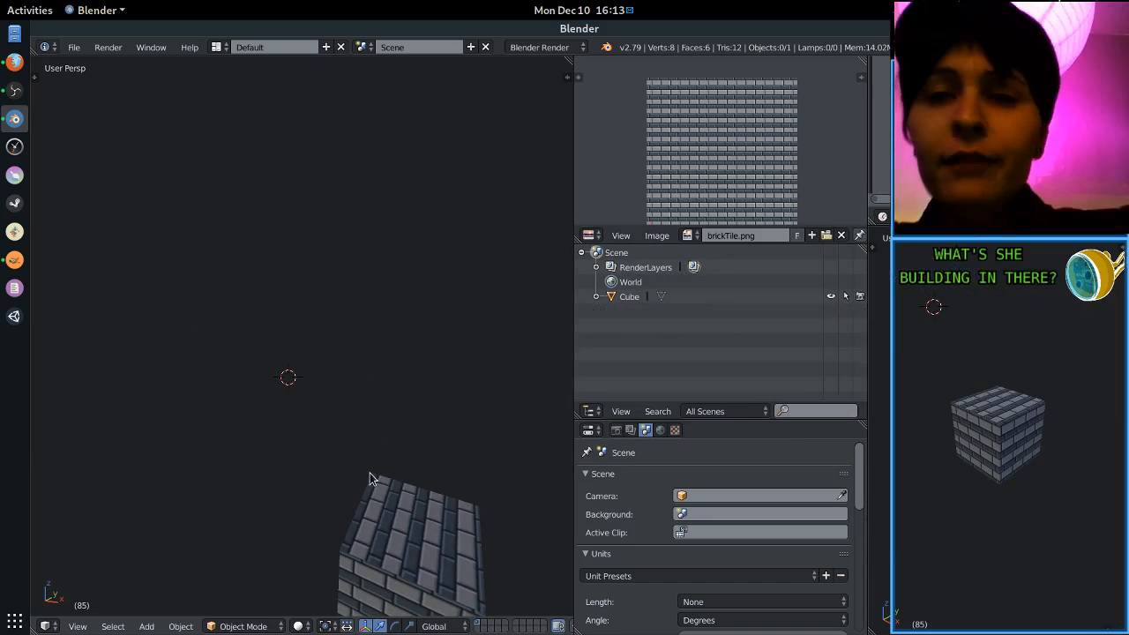
# Delete the remaining brick-textured cube to empty the scene, and widen the 3D view area.
pyautogui.scroll(-5, 379, 467)
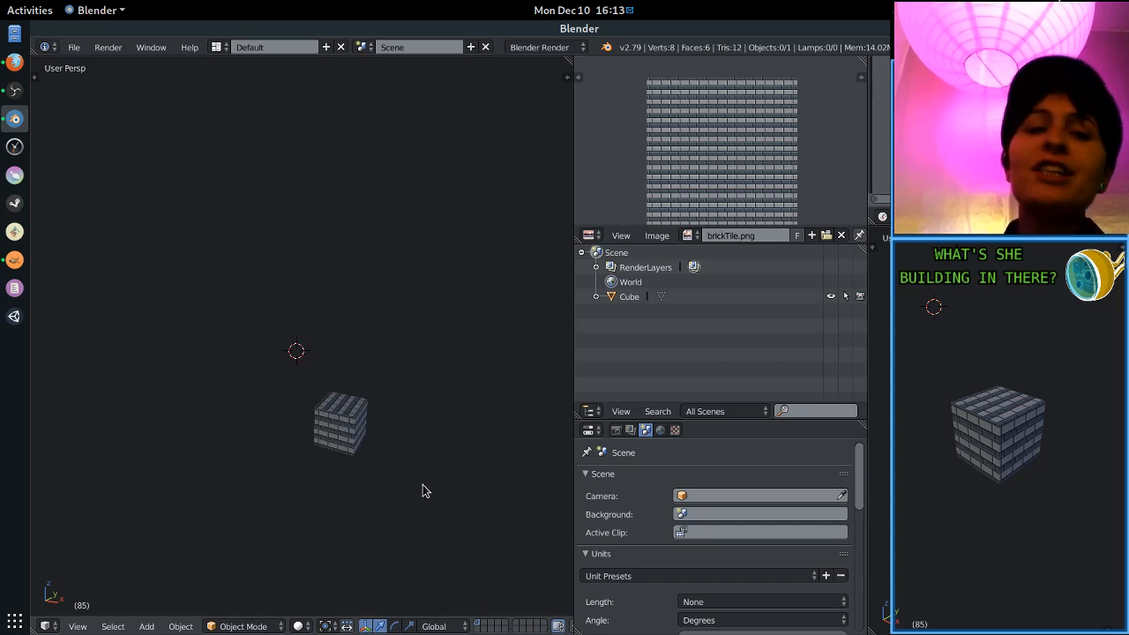
pyautogui.scroll(4, 383, 466)
pyautogui.rightClick(353, 513)
pyautogui.press('x')
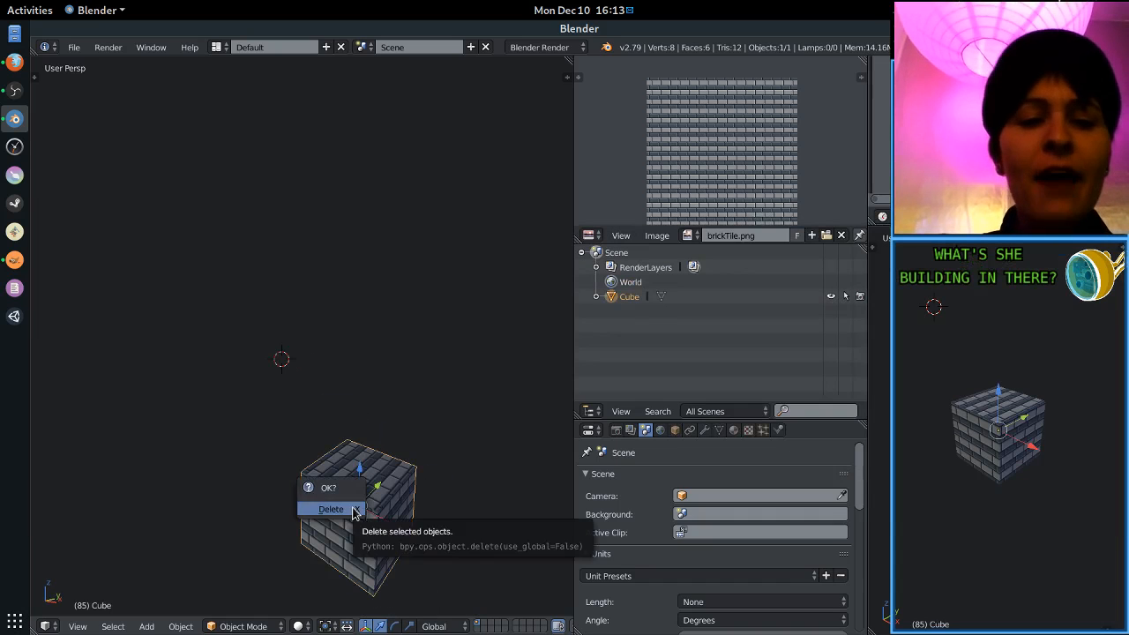
pyautogui.press('x')
pyautogui.click(391, 522)
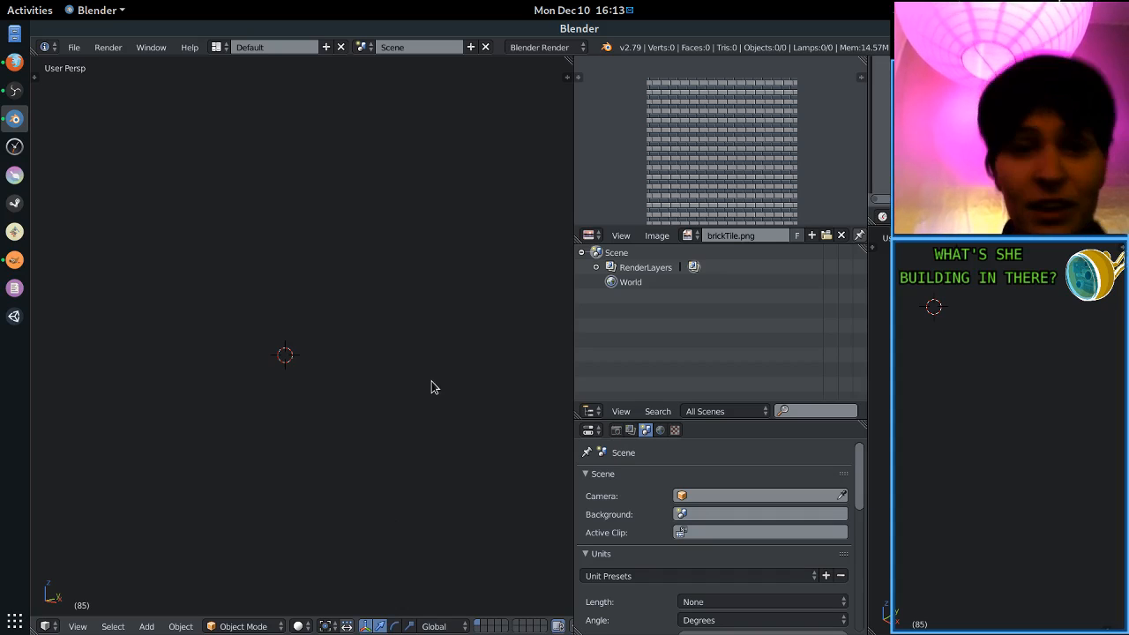
pyautogui.moveTo(572, 331); pyautogui.dragTo(713, 333)
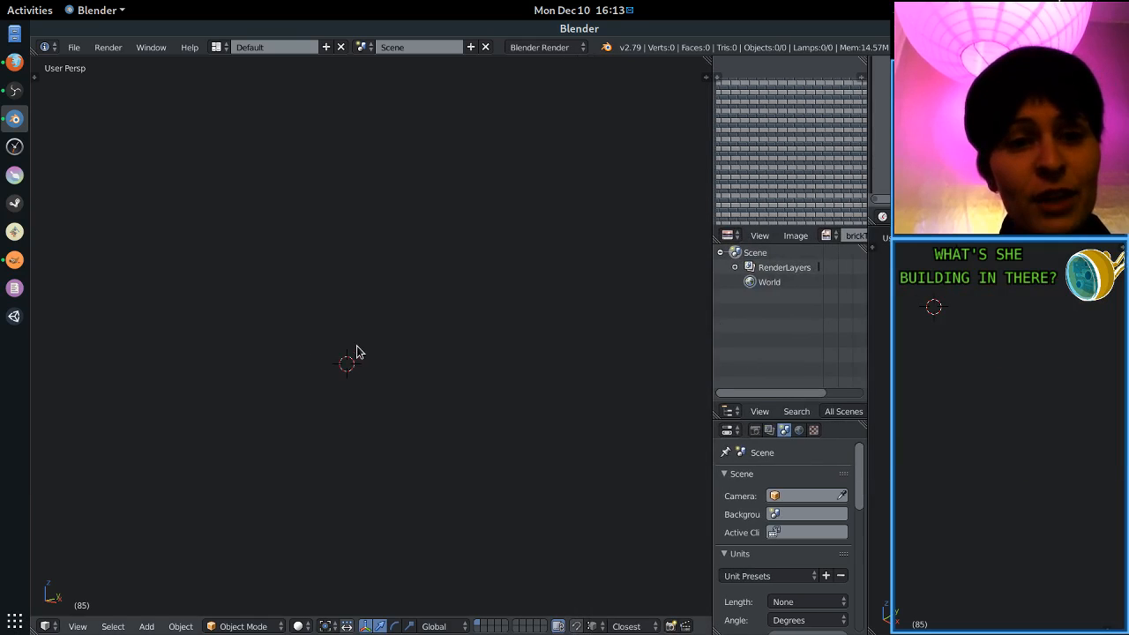
# Search the desktop's applications for Screenkey and launch it.
pyautogui.press('super')
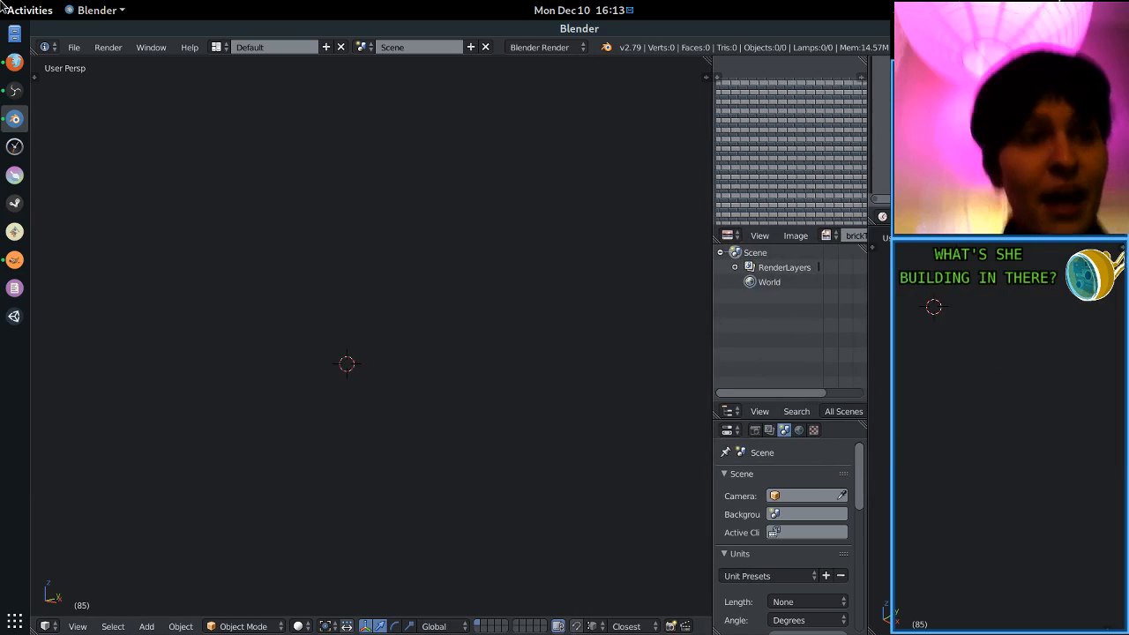
pyautogui.write('sCRE')
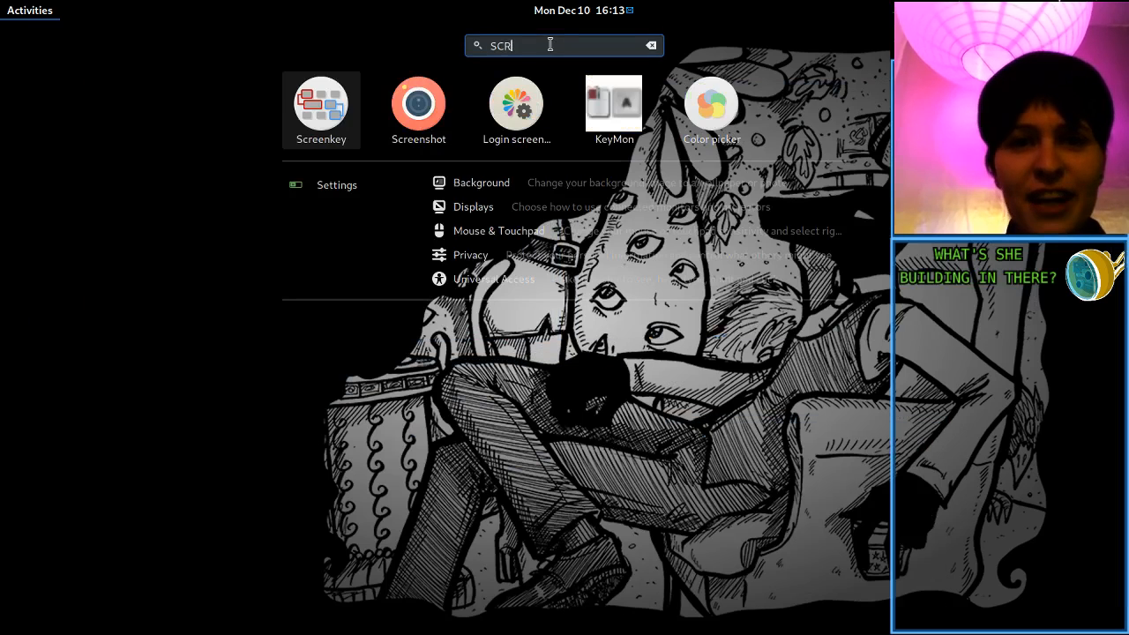
pyautogui.click(346, 129)
pyautogui.moveTo(0, 2)
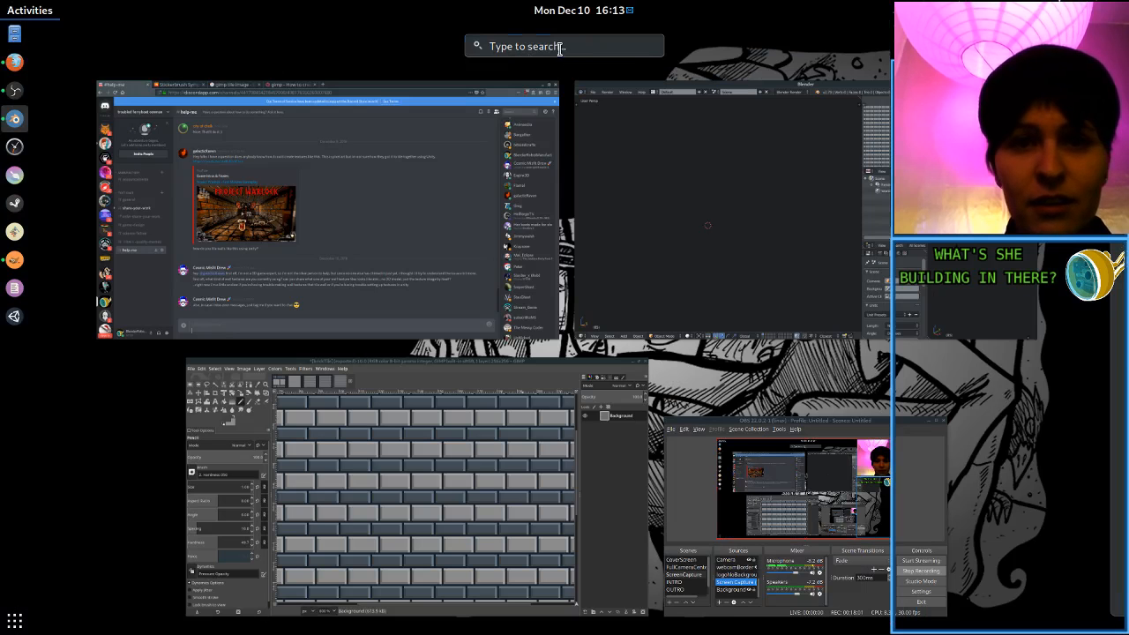
# Launch the KeyMon input monitor and test it by showing and hiding Blender's tool shelf.
pyautogui.write('KE')
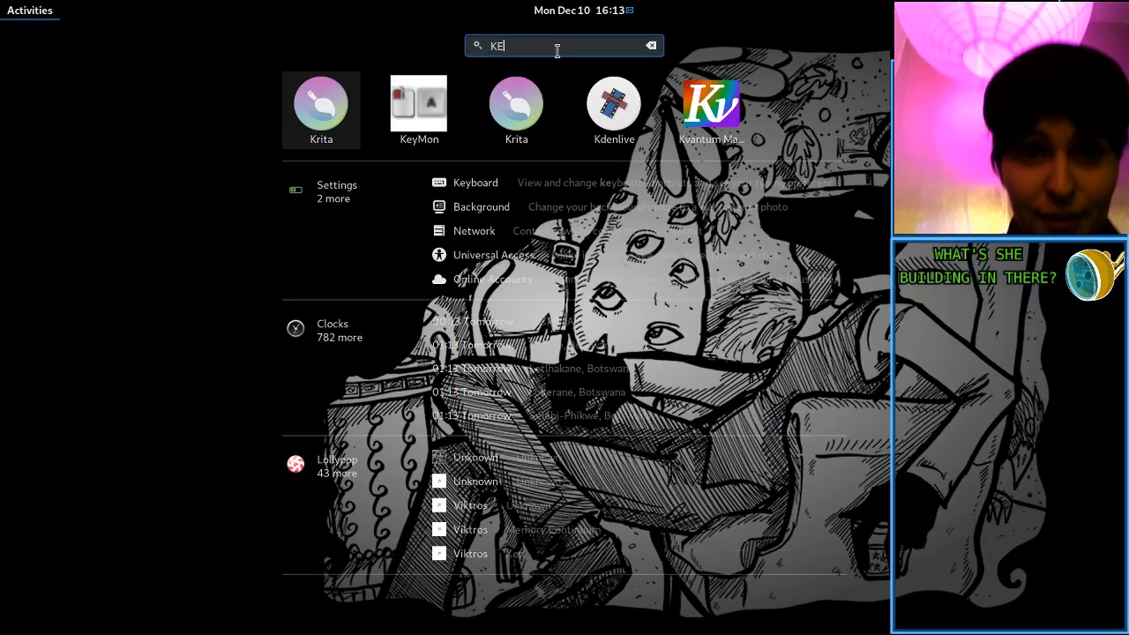
pyautogui.write('YMO')
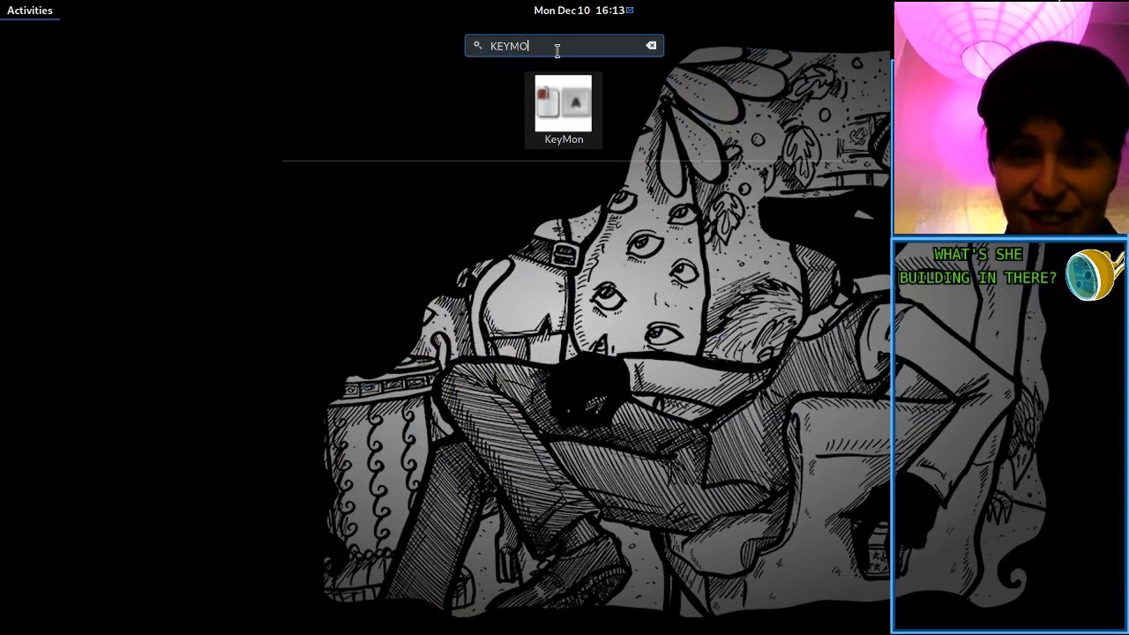
pyautogui.click(577, 96)
pyautogui.press('t')
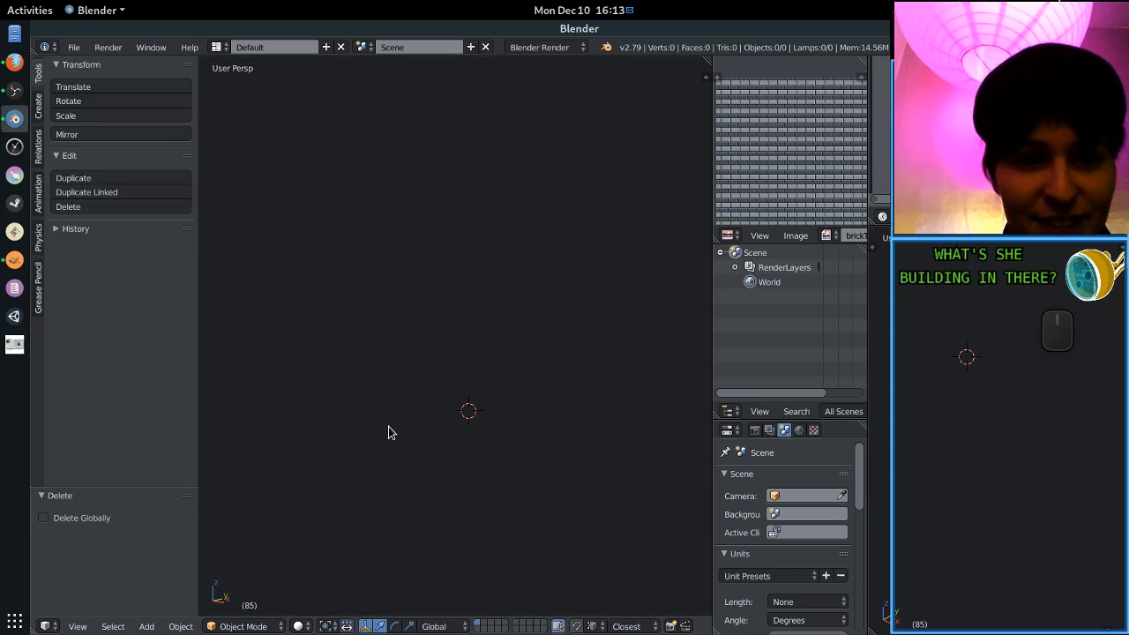
pyautogui.press('t')
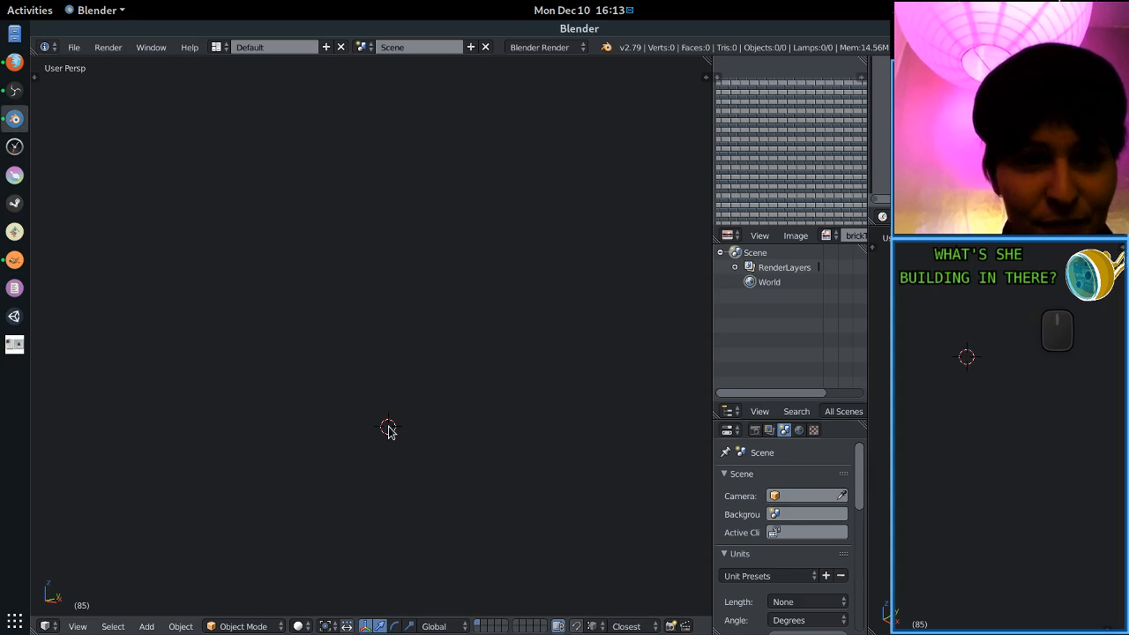
# Try launching Screenkey again and test it by toggling the tool shelf in Blender.
pyautogui.click(3, 6)
pyautogui.write('SCREEN')
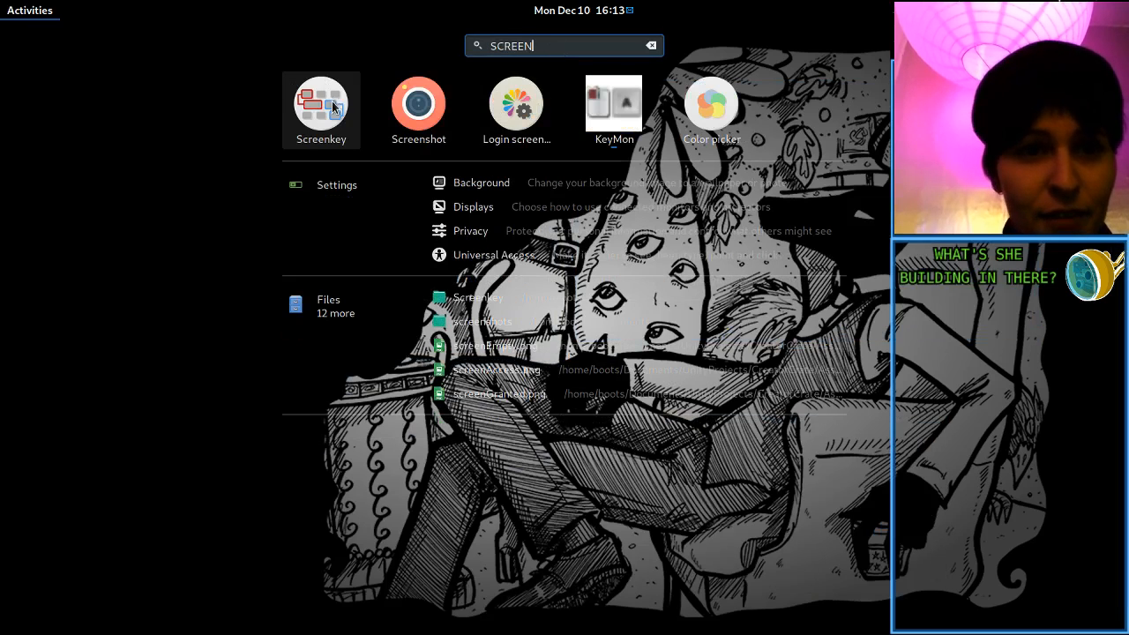
pyautogui.click(335, 106)
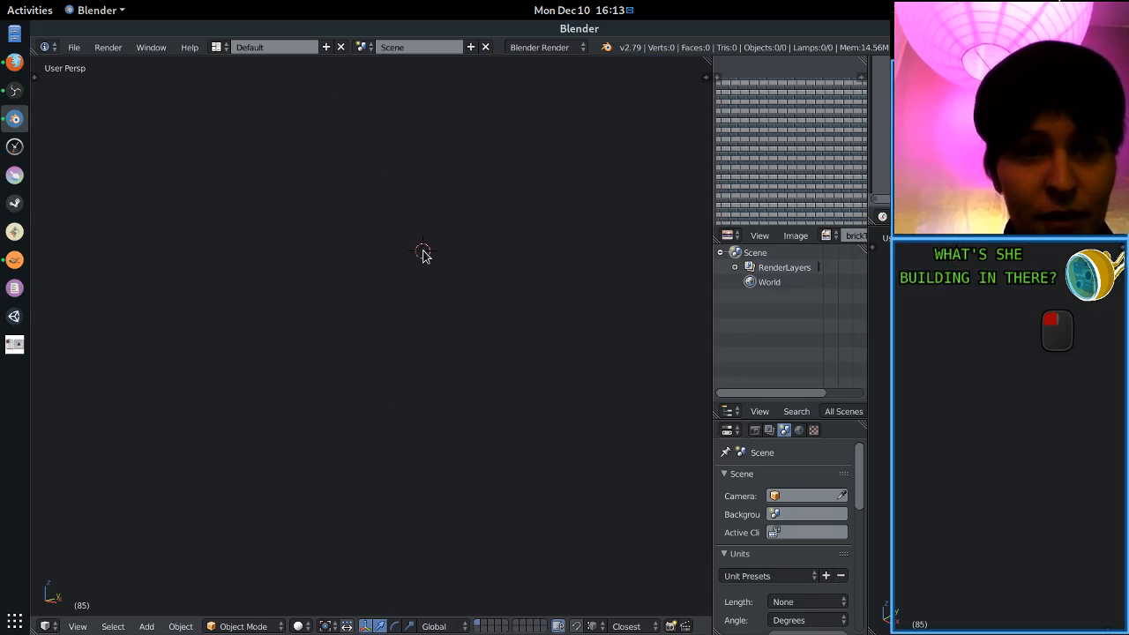
pyautogui.press('t')
pyautogui.press('t')
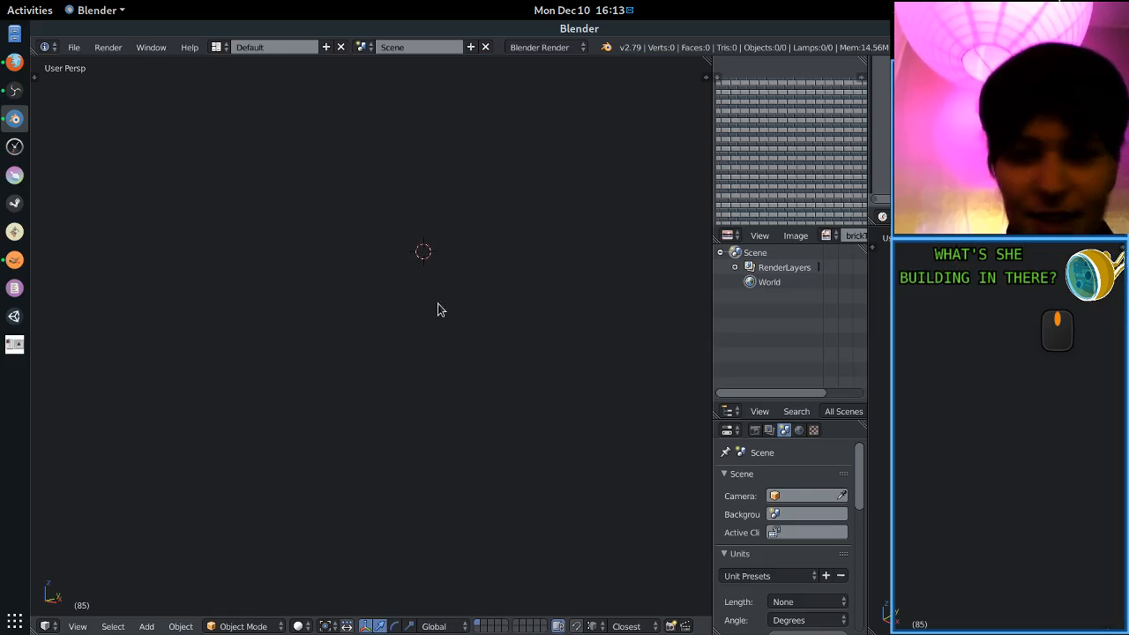
# Test the KeyMon overlay by orbiting the empty scene, and quit KeyMon.
pyautogui.moveTo(437, 308); pyautogui.dragTo(574, 353, button='middle')
pyautogui.rightClick(1063, 340)
pyautogui.click(1025, 406)
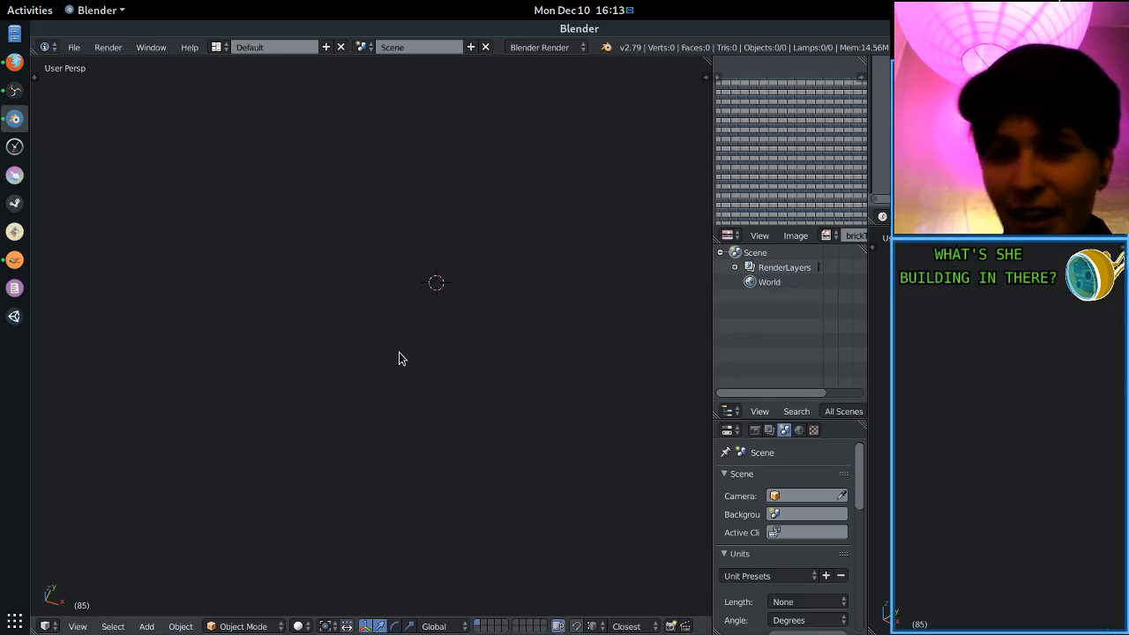
# Add a mesh cube to the empty scene from the front orthographic view.
pyautogui.press('KP_1')
pyautogui.scroll(3, 446, 357)
pyautogui.keyDown('shift'); pyautogui.moveTo(447, 381); pyautogui.dragTo(508, 397, button='middle'); pyautogui.keyUp('shift')
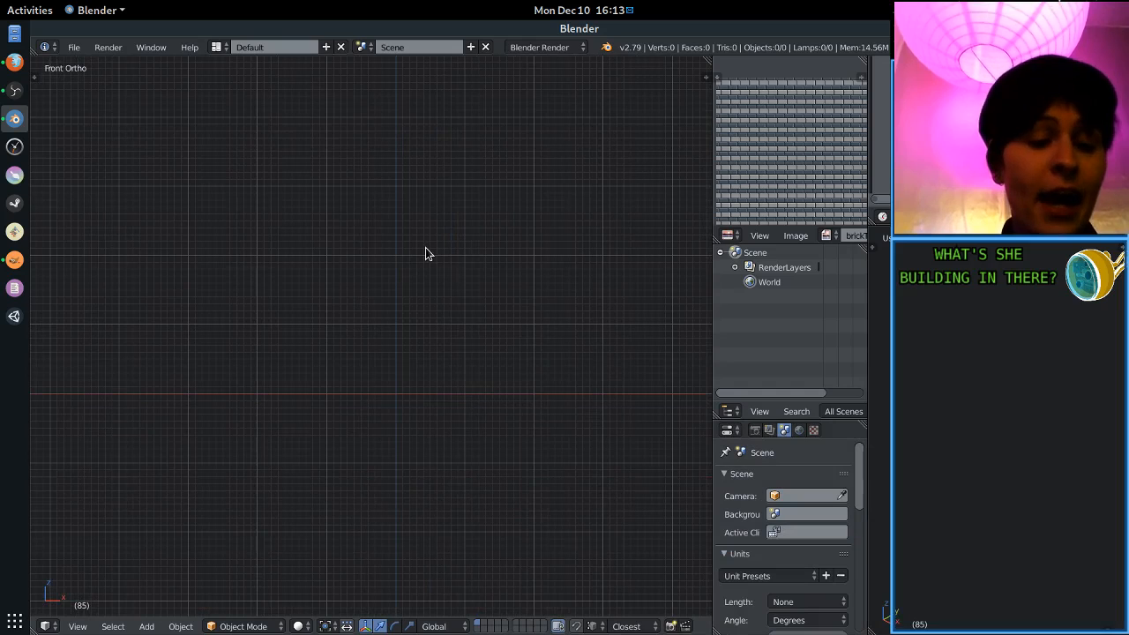
pyautogui.hotkey('shift', 'a')
pyautogui.moveTo(426, 251)
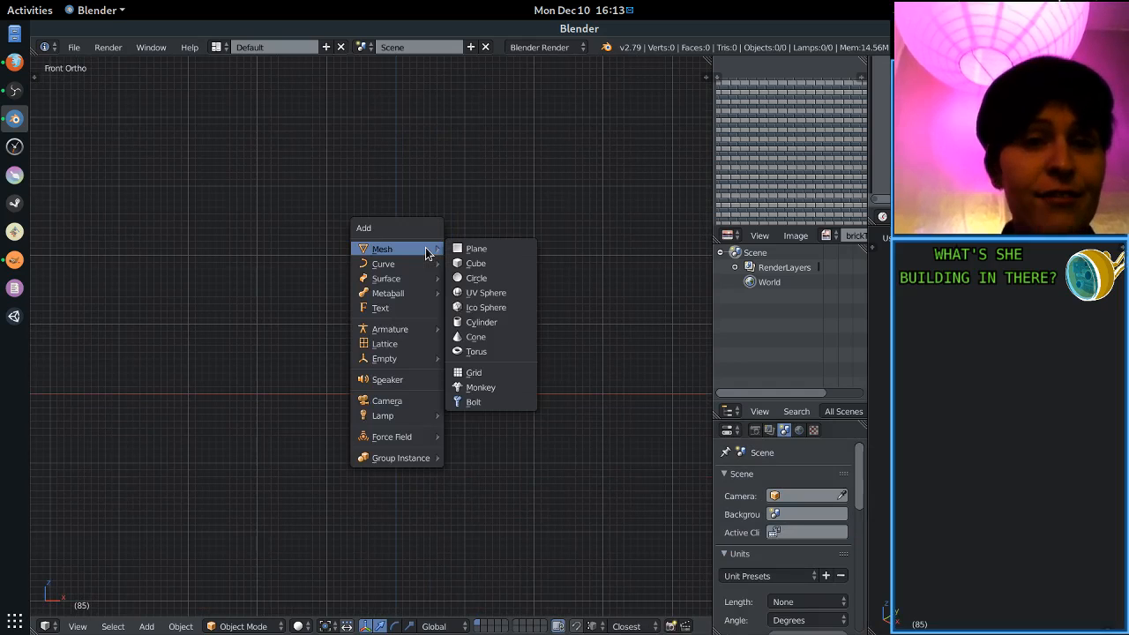
pyautogui.click(491, 265)
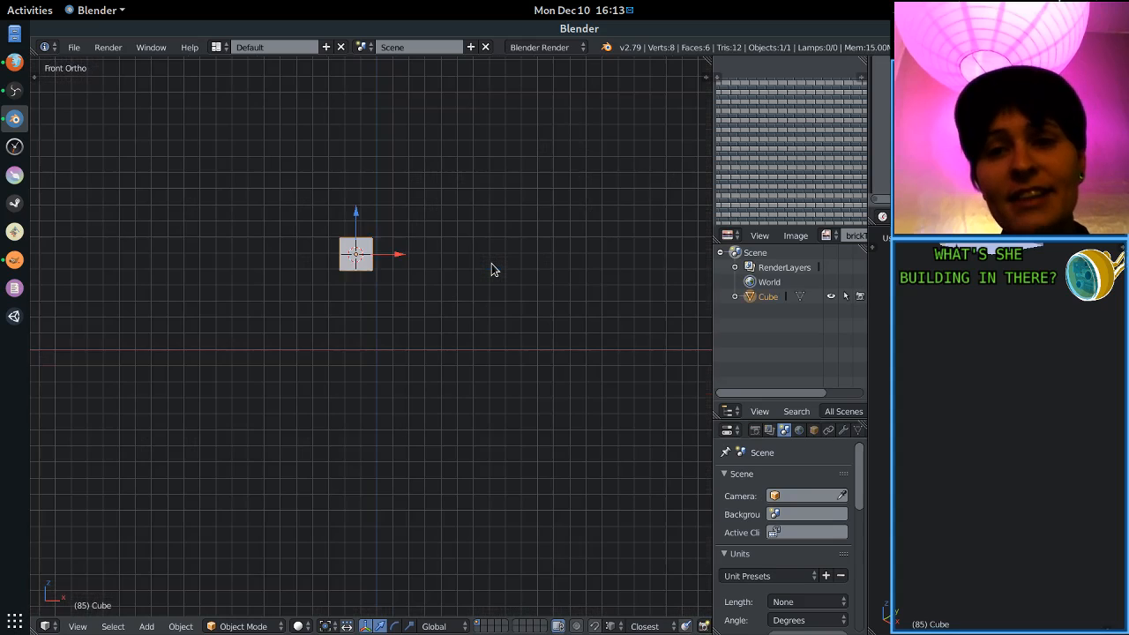
# Show the tool shelf's list of primitives that can be created, and place the 3D cursor beside the cube.
pyautogui.scroll(3, 492, 267)
pyautogui.press('t')
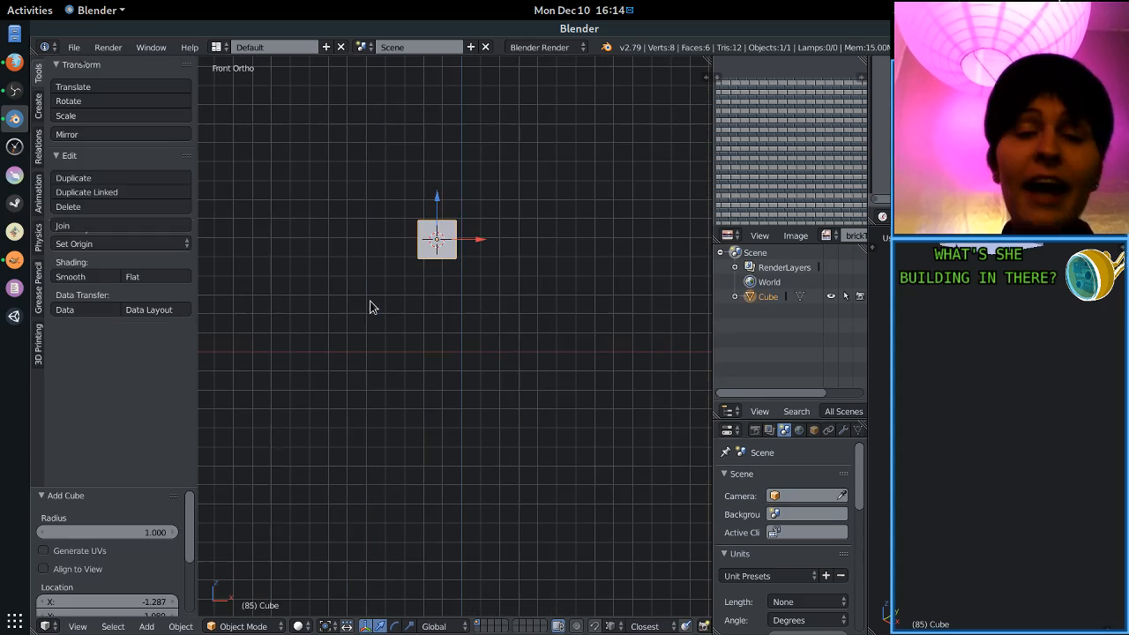
pyautogui.click(39, 106)
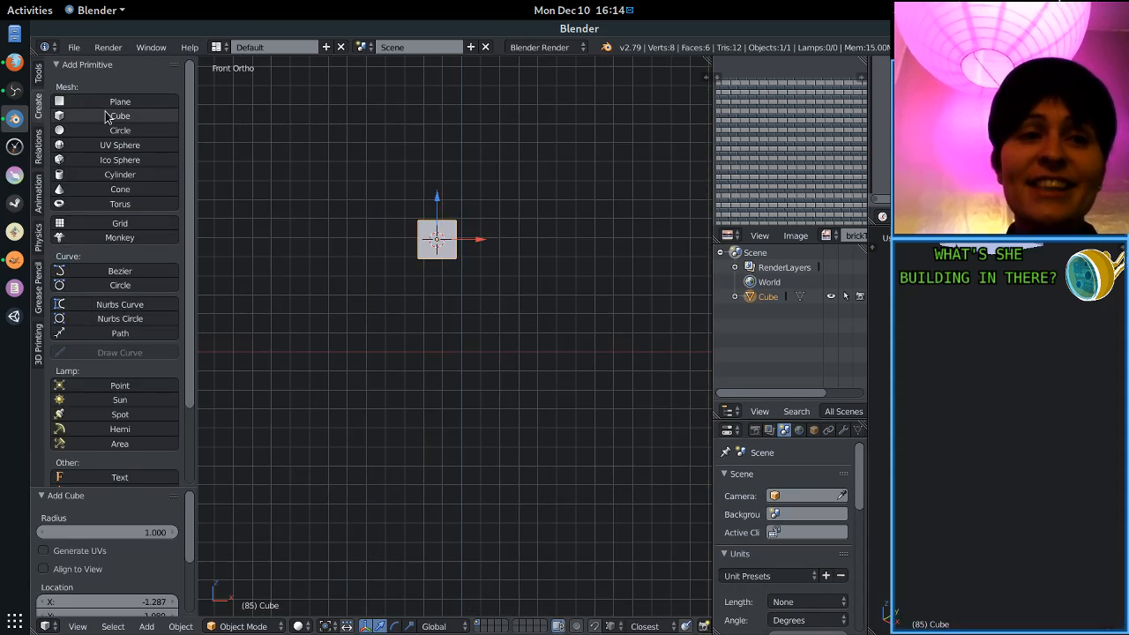
pyautogui.click(491, 290)
pyautogui.scroll(3, 508, 282)
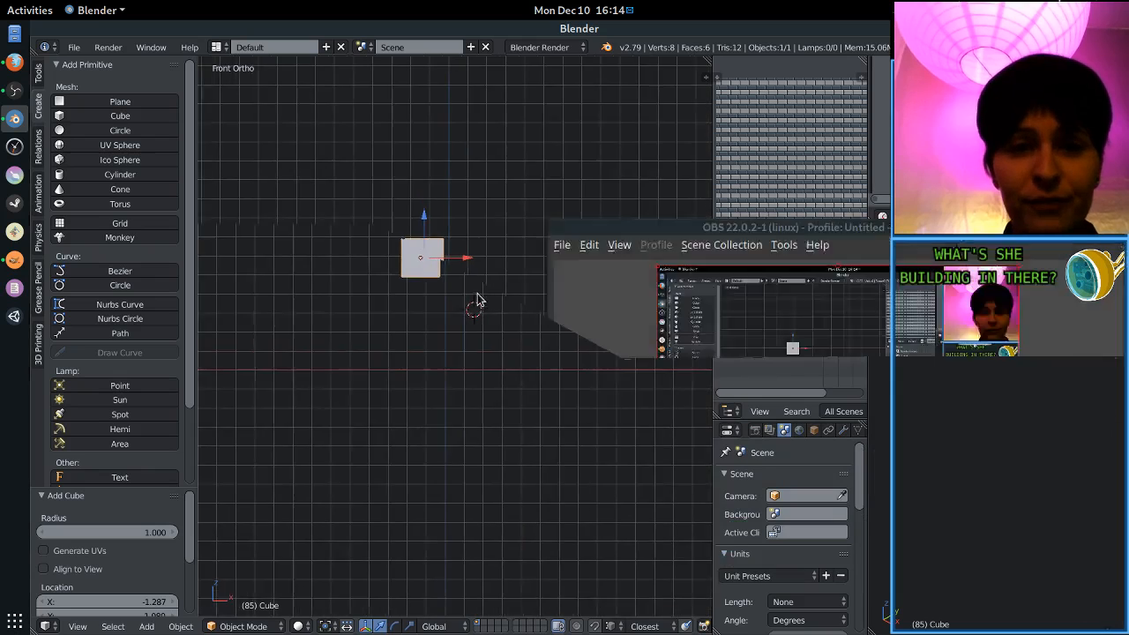
# Clear the cube's location so that it sits at the world origin.
pyautogui.scroll(-8, 429, 308)
pyautogui.moveTo(437, 300); pyautogui.dragTo(432, 328, button='middle')
pyautogui.press('KP_Decimal')
pyautogui.press('KP_5')
pyautogui.scroll(-10, 453, 318)
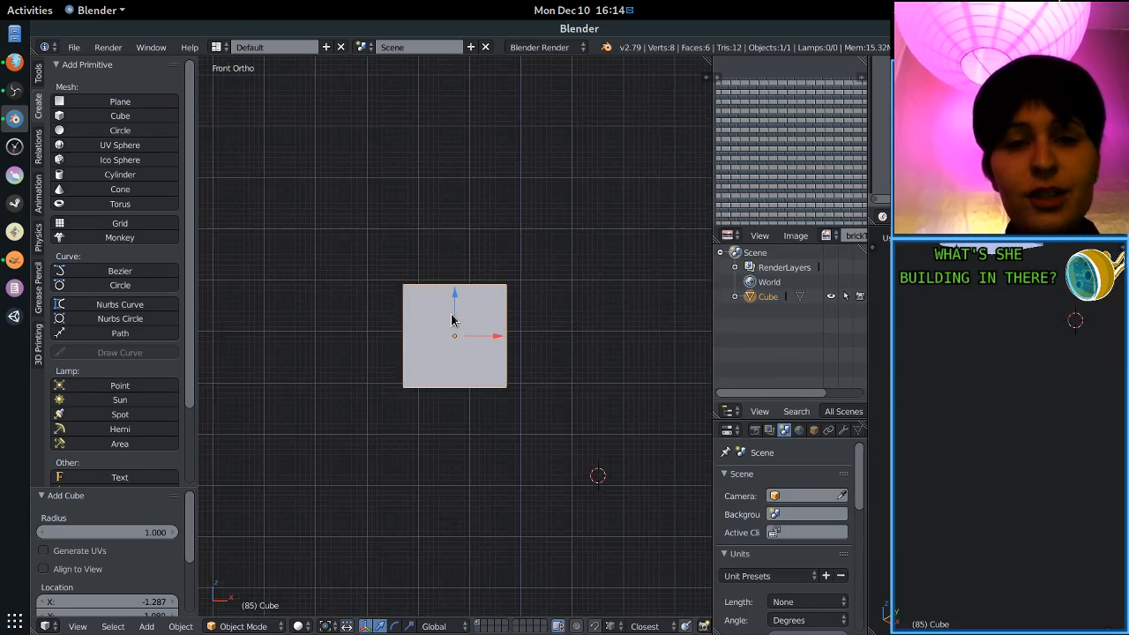
pyautogui.press('KP_1')
pyautogui.scroll(2, 433, 327)
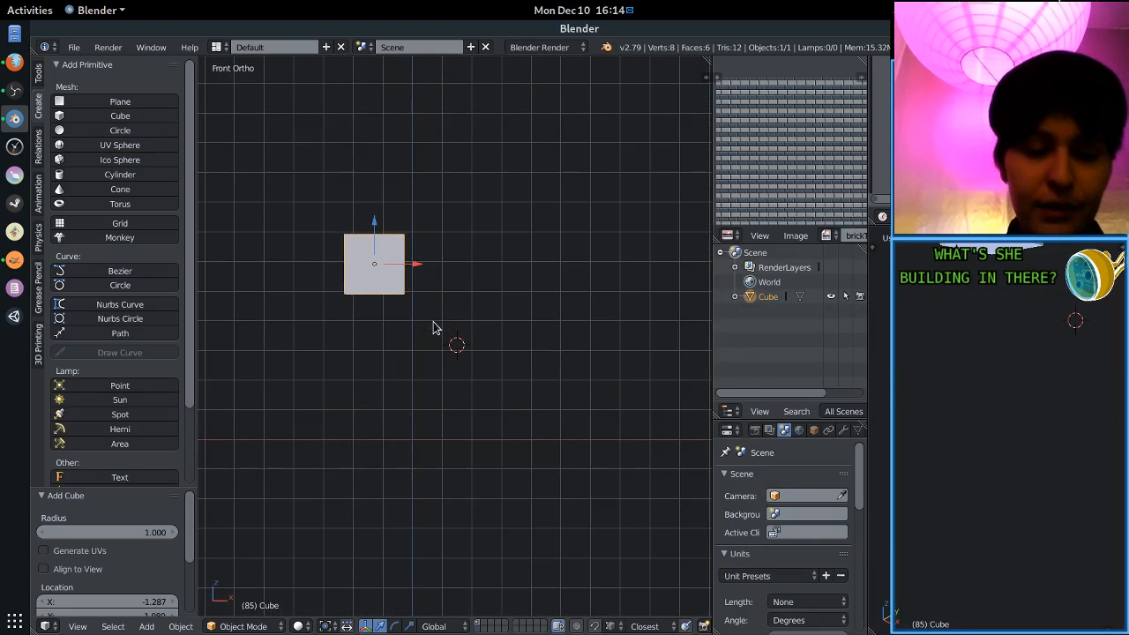
pyautogui.hotkey('alt', 'g')
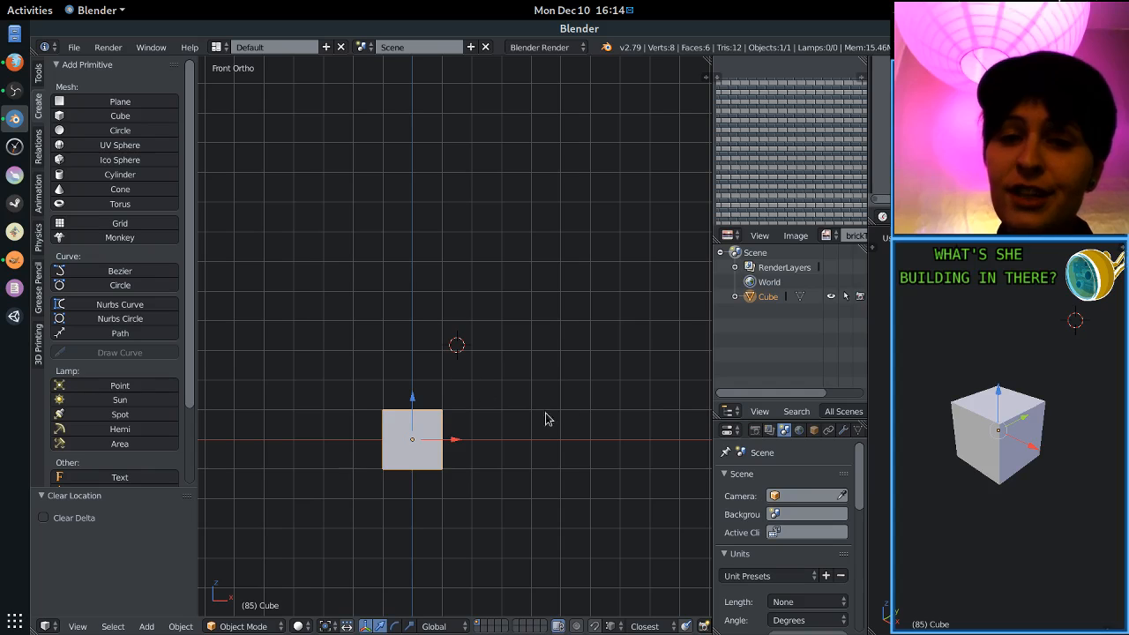
# Show the cube's object transform properties and hide the tool shelf to enlarge the 3D view.
pyautogui.click(813, 430)
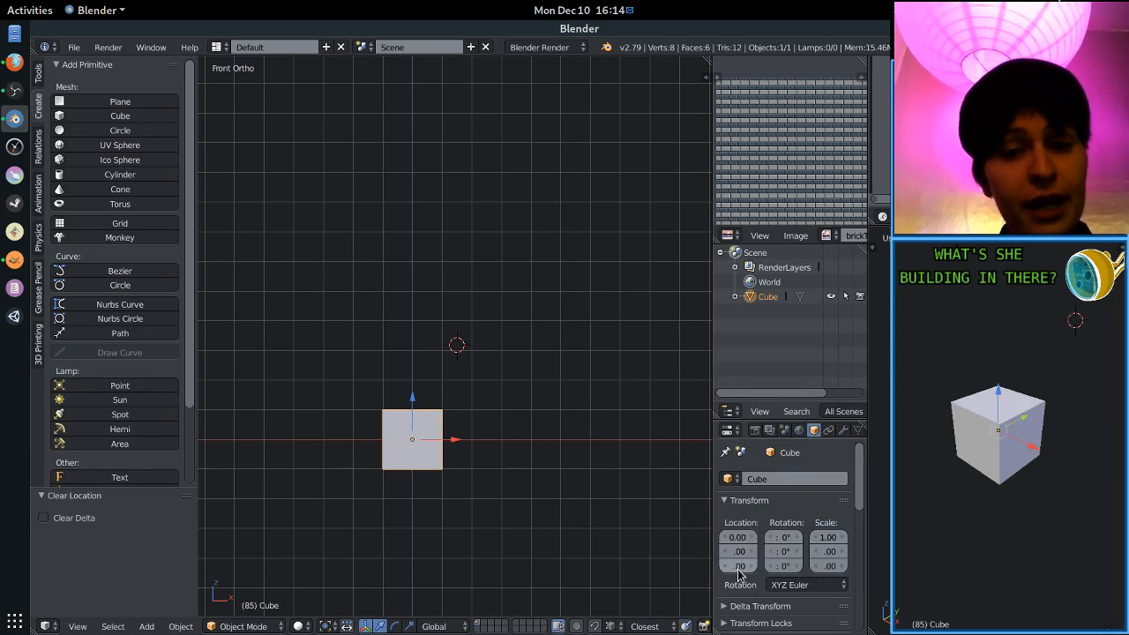
pyautogui.scroll(3, 371, 441)
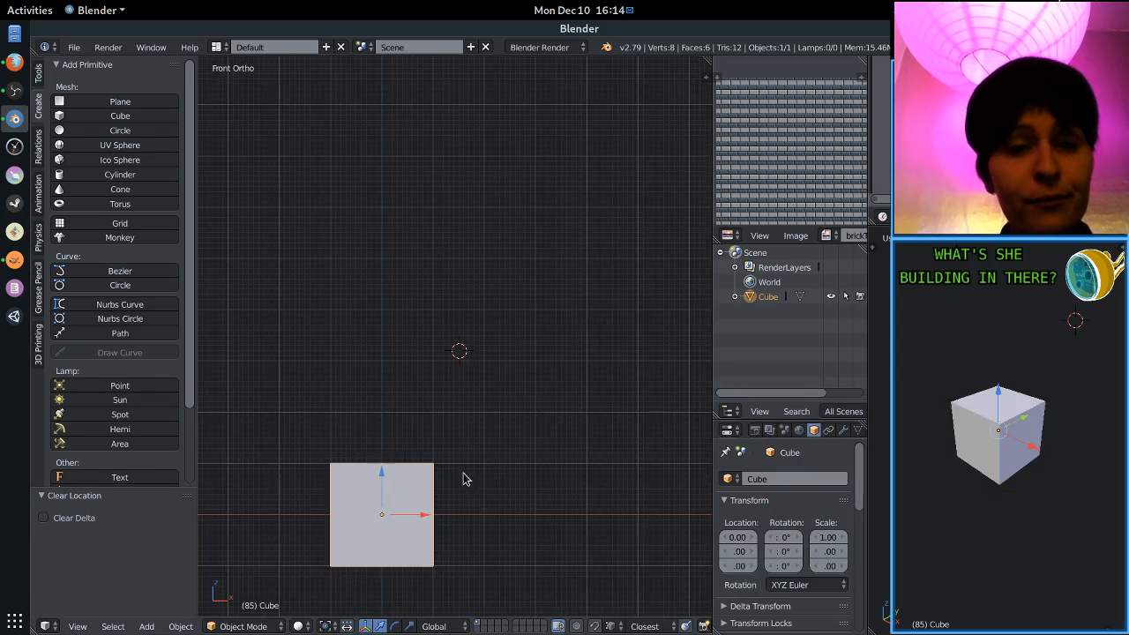
pyautogui.keyDown('shift'); pyautogui.moveTo(464, 474); pyautogui.dragTo(446, 398, button='middle'); pyautogui.keyUp('shift')
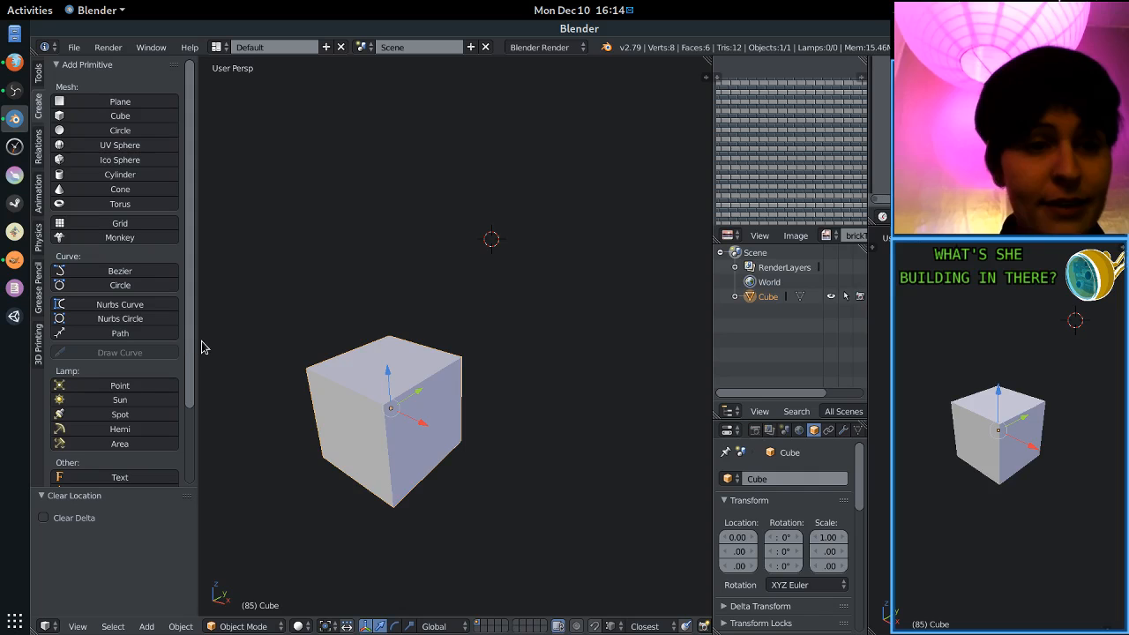
pyautogui.moveTo(196, 343); pyautogui.dragTo(106, 344)
pyautogui.moveTo(403, 467); pyautogui.dragTo(409, 417, button='middle')
# In Edit Mode, add two centred vertical loop cuts to the cube, dividing its width and its depth in half.
pyautogui.press('Tab')
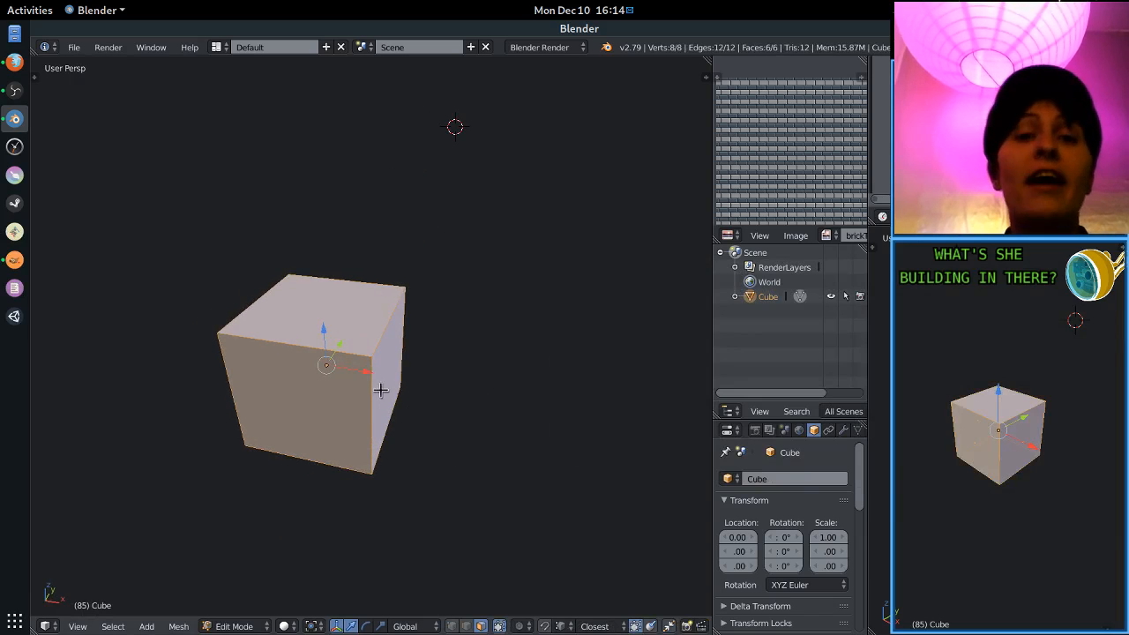
pyautogui.moveTo(391, 386); pyautogui.dragTo(297, 406, button='middle')
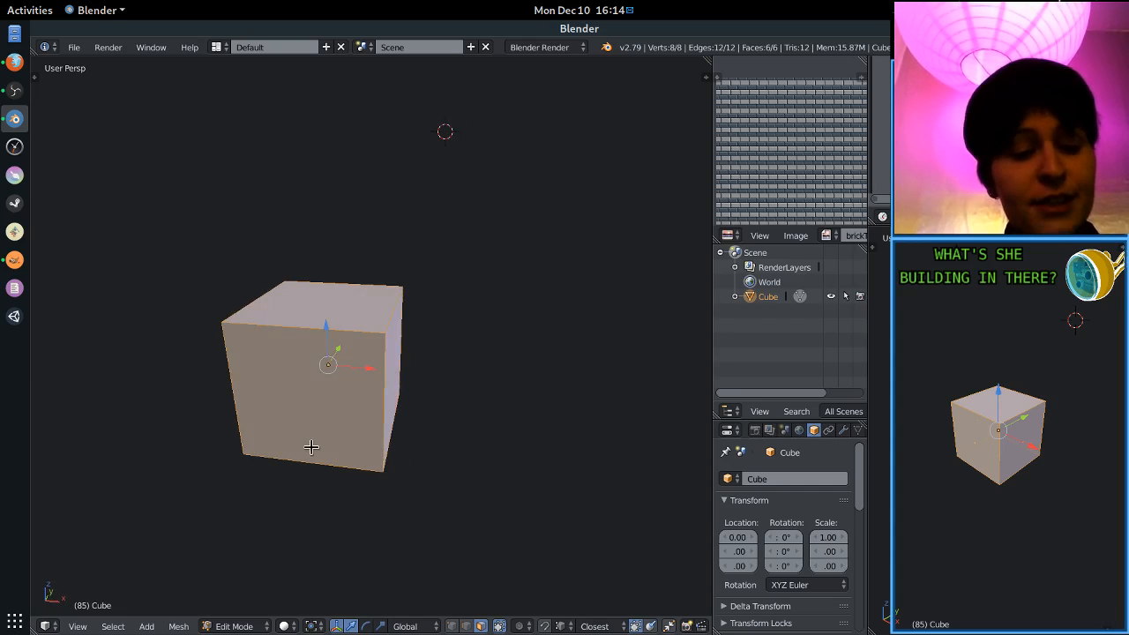
pyautogui.hotkey('ctrl', 'r')
pyautogui.click(311, 448)
pyautogui.rightClick(310, 447)
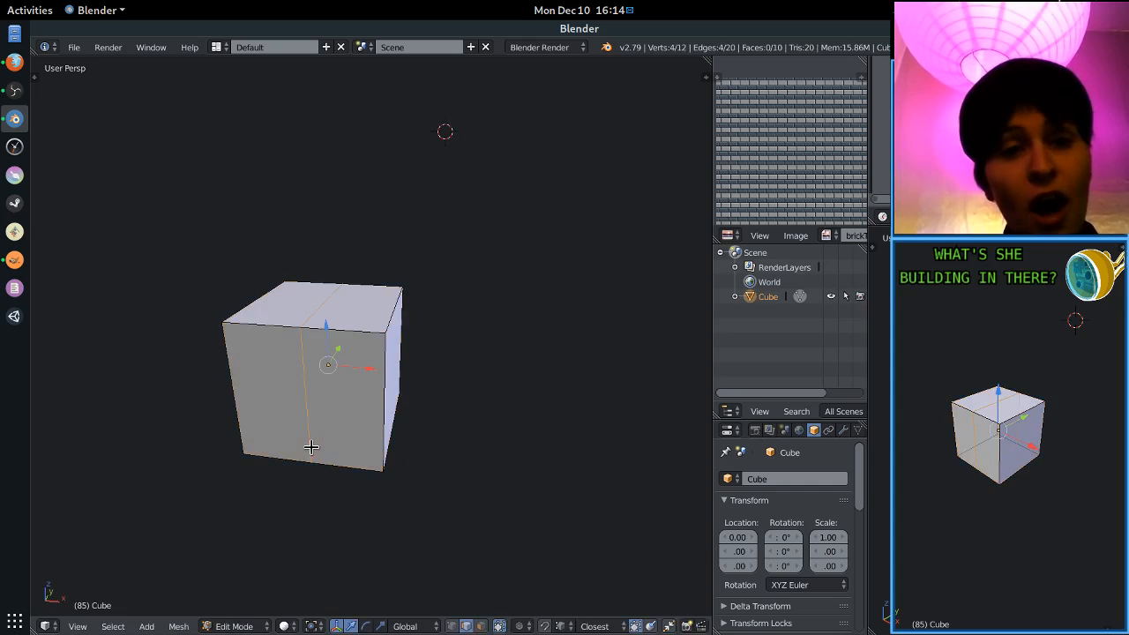
pyautogui.hotkey('ctrl', 'r')
pyautogui.click(387, 315)
pyautogui.rightClick(386, 315)
pyautogui.moveTo(386, 315)
pyautogui.mouseDown(button='middle')
pyautogui.moveTo(397, 371)
pyautogui.moveTo(393, 319)
pyautogui.mouseUp(button='middle')
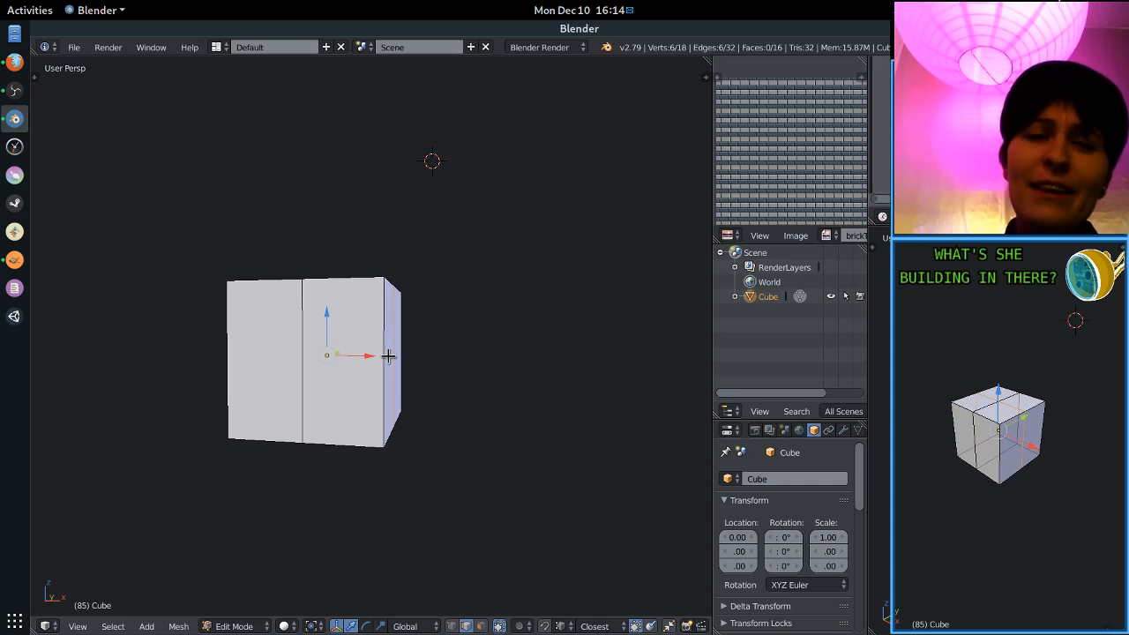
# Add a centred horizontal loop cut around the cube, dividing its height in half.
pyautogui.moveTo(388, 355); pyautogui.dragTo(402, 325, button='middle')
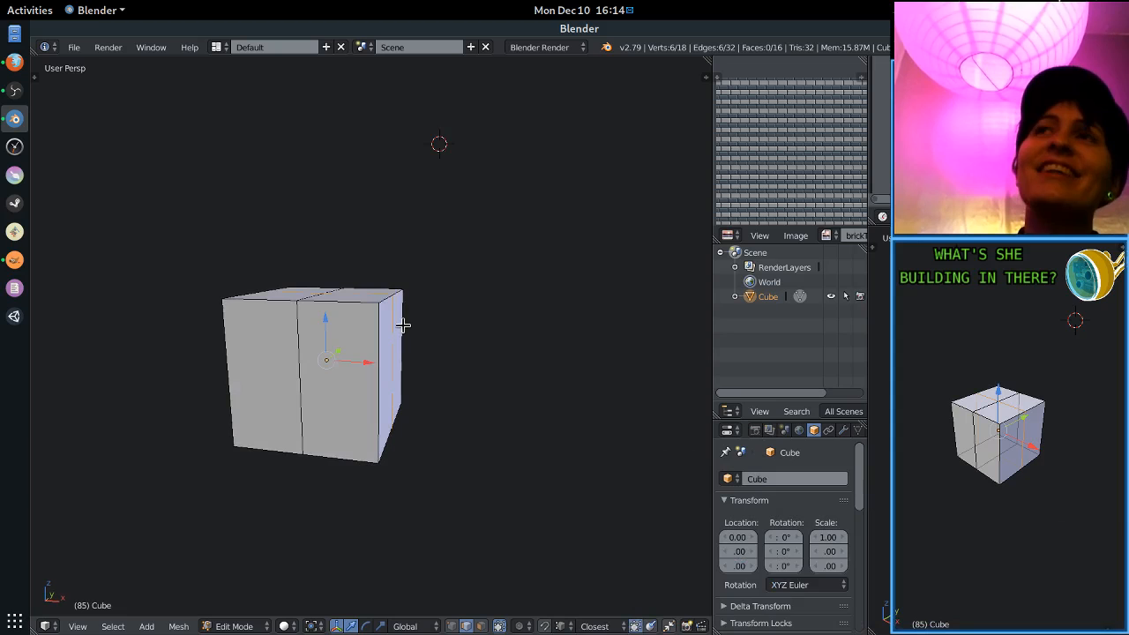
pyautogui.moveTo(402, 326); pyautogui.dragTo(412, 330, button='middle')
pyautogui.scroll(-4, 412, 331)
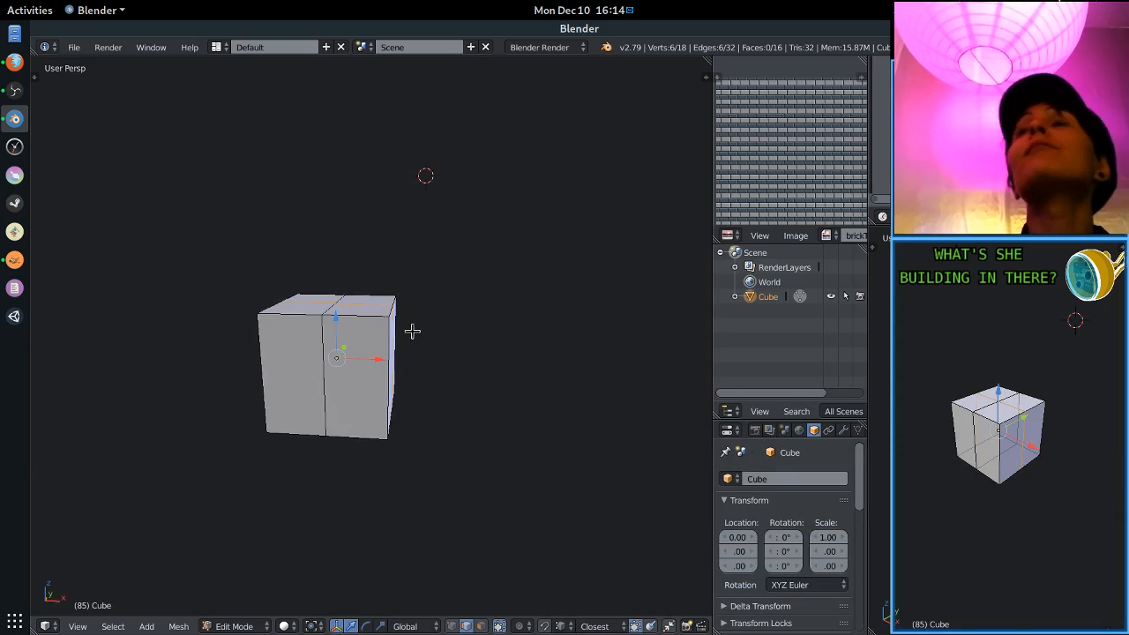
pyautogui.scroll(4, 398, 320)
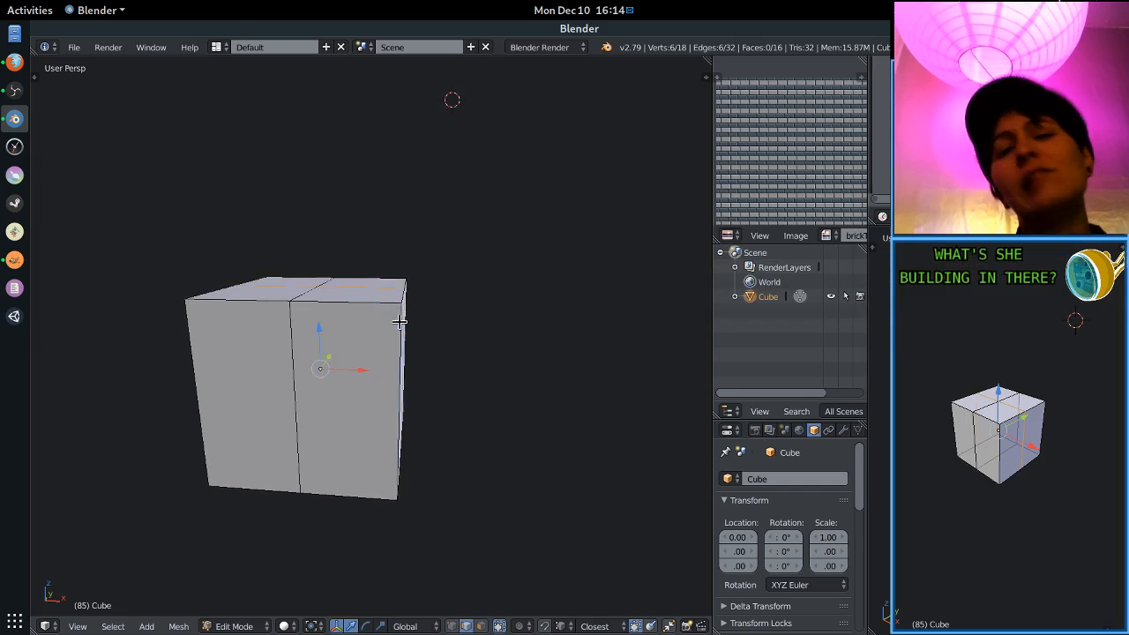
pyautogui.moveTo(398, 320); pyautogui.dragTo(395, 346, button='middle')
pyautogui.hotkey('ctrl', 'r')
pyautogui.click(395, 349)
pyautogui.rightClick(395, 349)
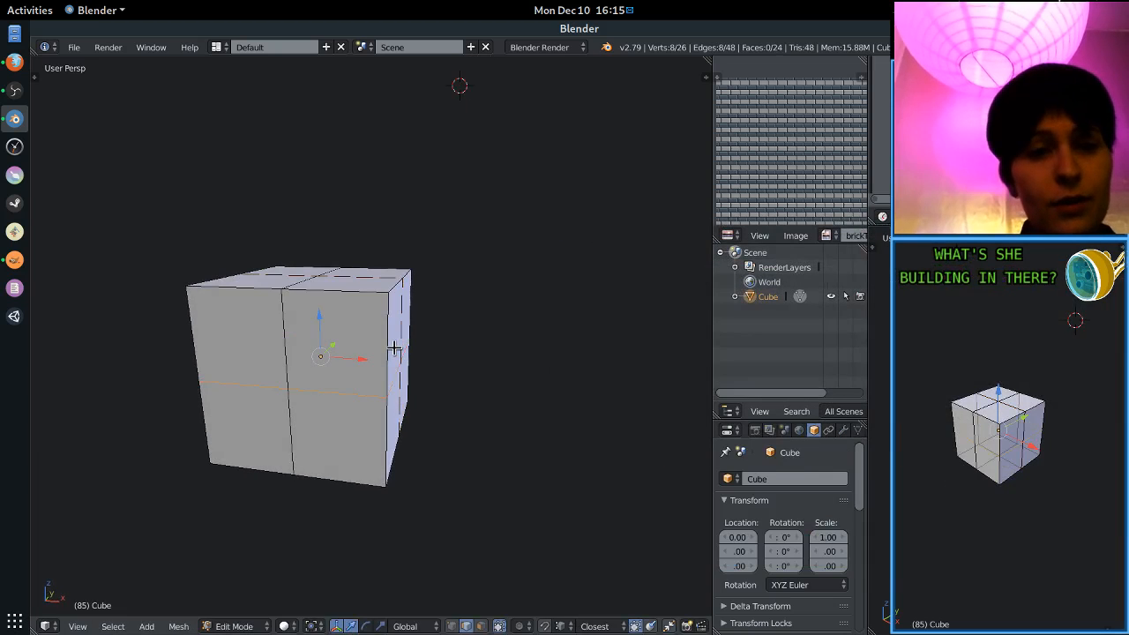
# Switch to vertex selection and wireframe display, and box-select all vertices along the cube's bottom in front view.
pyautogui.press('KP_1')
pyautogui.scroll(3, 443, 348)
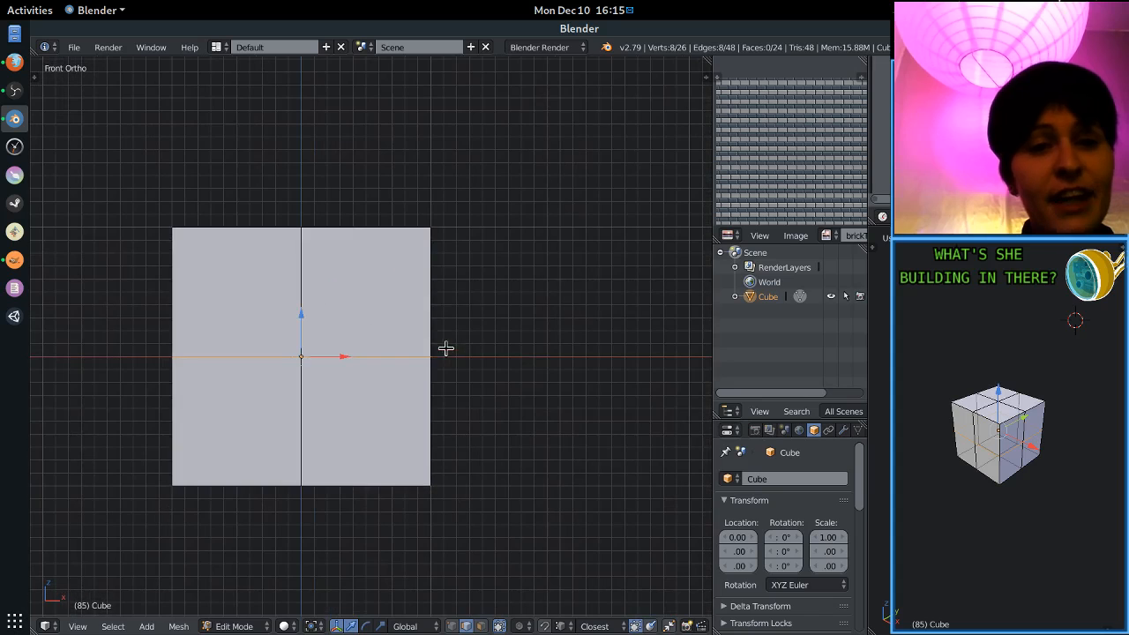
pyautogui.hotkey('ctrl', 'Tab')
pyautogui.click(440, 321)
pyautogui.rightClick(432, 491)
pyautogui.press('z')
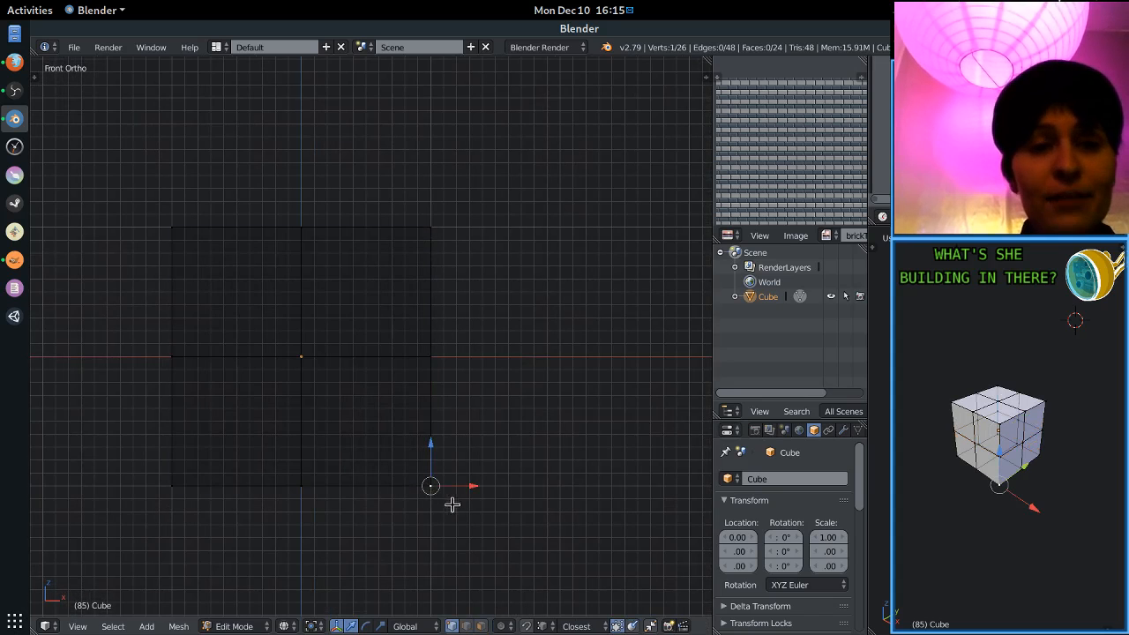
pyautogui.press('b')
pyautogui.moveTo(460, 513); pyautogui.dragTo(109, 444)
pyautogui.moveTo(285, 361); pyautogui.dragTo(460, 343, button='middle')
pyautogui.press('KP_3')
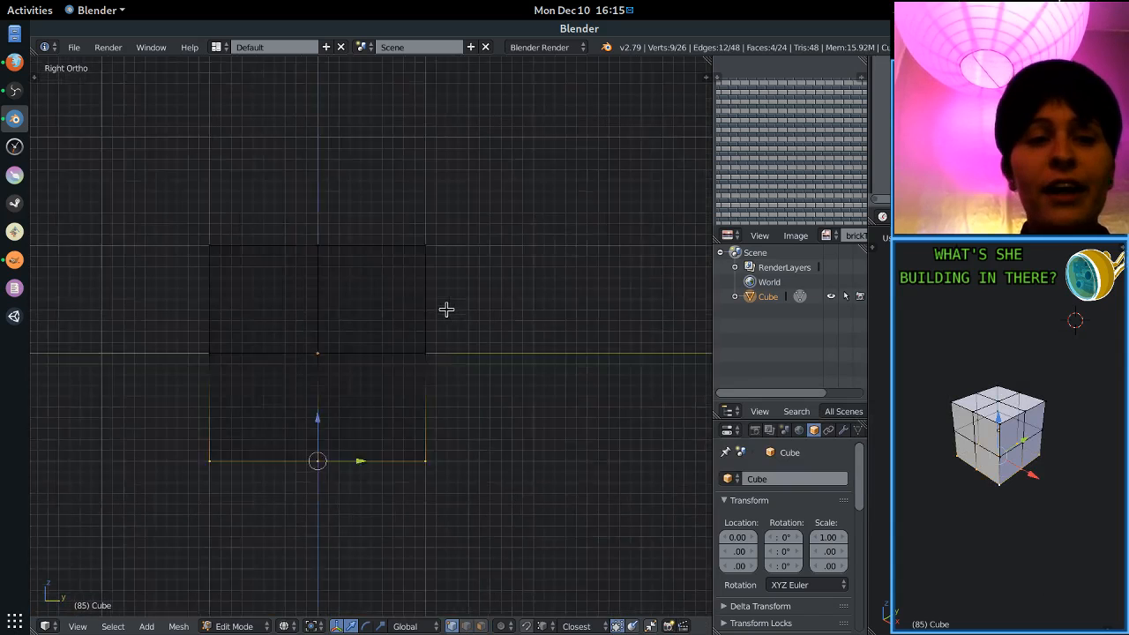
pyautogui.scroll(-4, 454, 501)
pyautogui.press('KP_1')
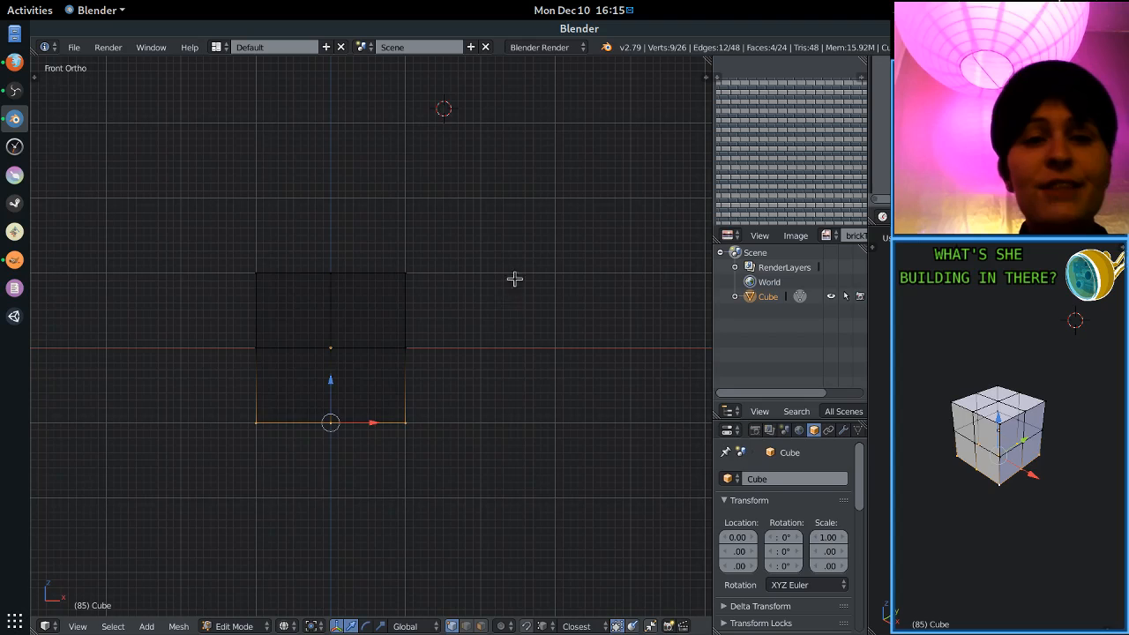
# Delete all the cube's vertices outside one upper corner octant, leaving its three outer faces, and return to solid display.
pyautogui.moveTo(514, 280); pyautogui.dragTo(517, 335, button='middle')
pyautogui.press('KP_1')
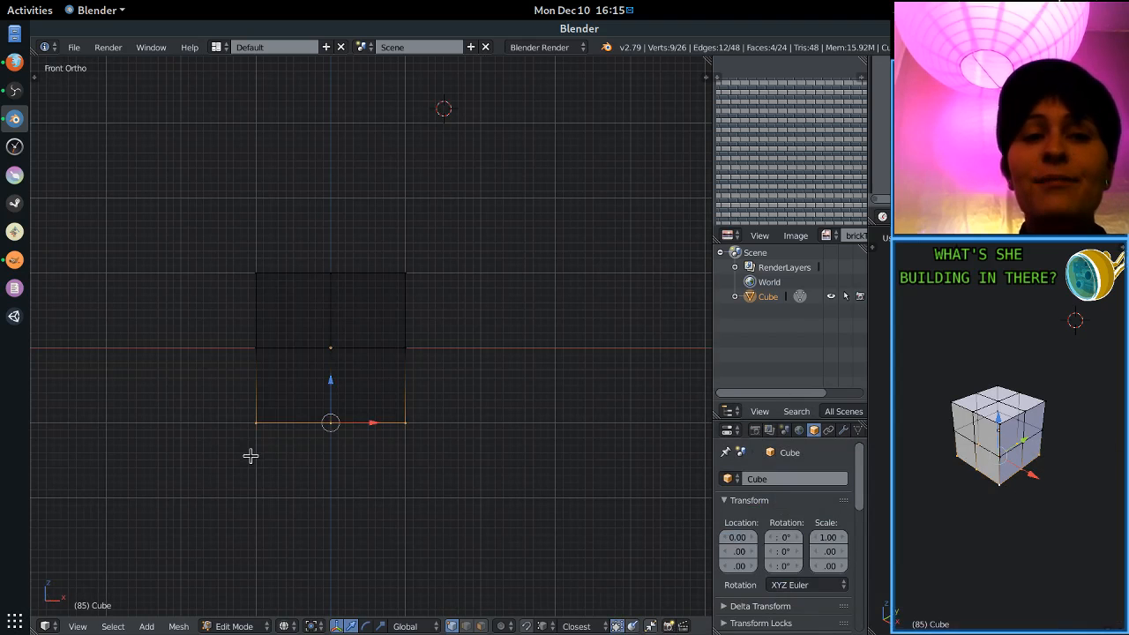
pyautogui.press('b')
pyautogui.moveTo(284, 496); pyautogui.dragTo(177, 157)
pyautogui.moveTo(361, 237); pyautogui.dragTo(253, 282, button='middle')
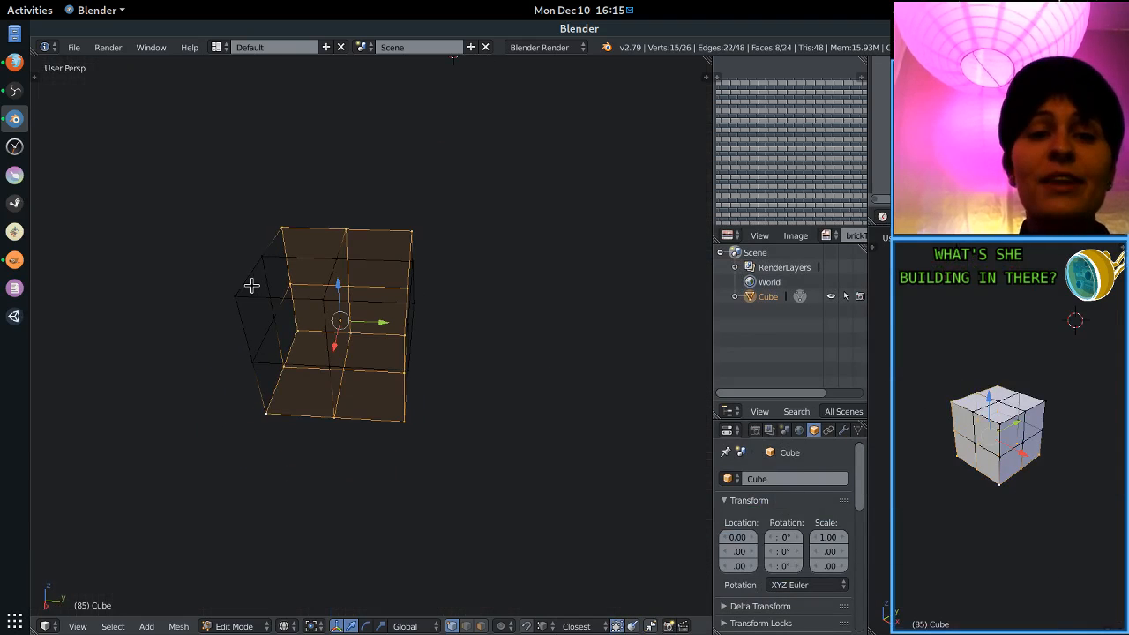
pyautogui.press('b')
pyautogui.moveTo(473, 446); pyautogui.dragTo(353, 159)
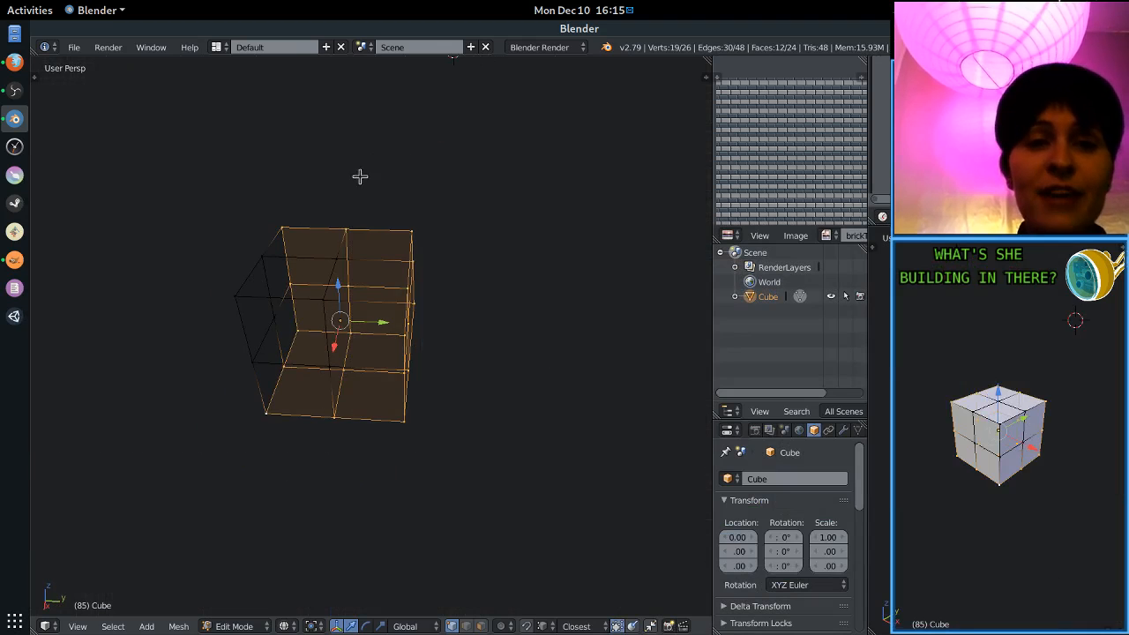
pyautogui.moveTo(360, 177); pyautogui.dragTo(409, 350, button='middle')
pyautogui.scroll(3, 401, 204)
pyautogui.press('x')
pyautogui.click(486, 244)
pyautogui.press('z')
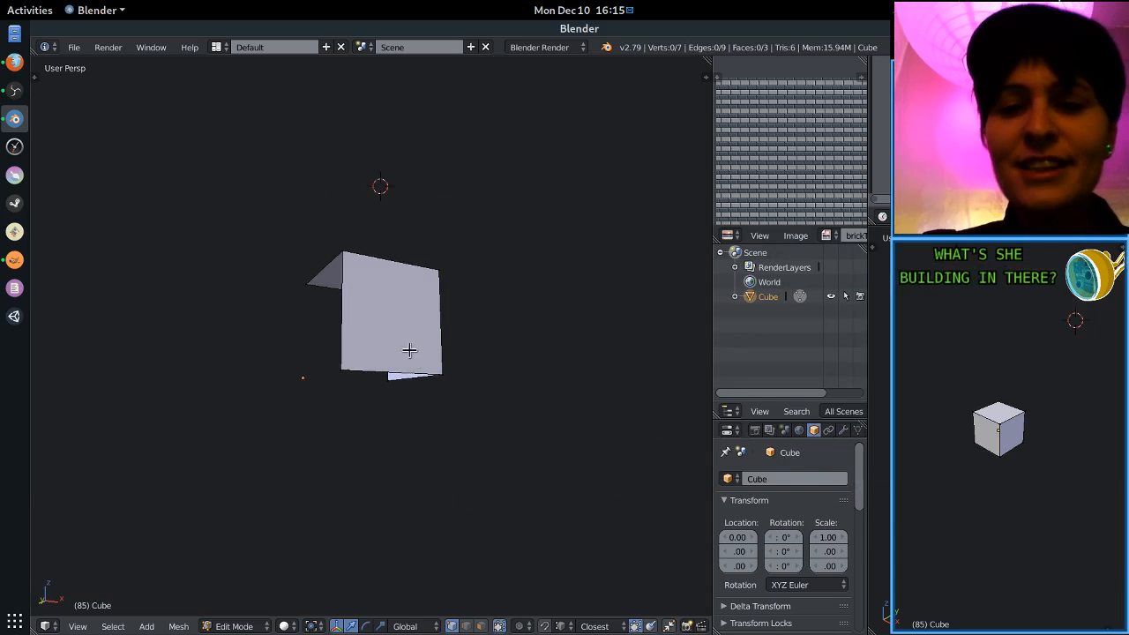
# Add a Mirror modifier to the remaining corner piece and mirror it across the X, Y and Z axes.
pyautogui.click(843, 431)
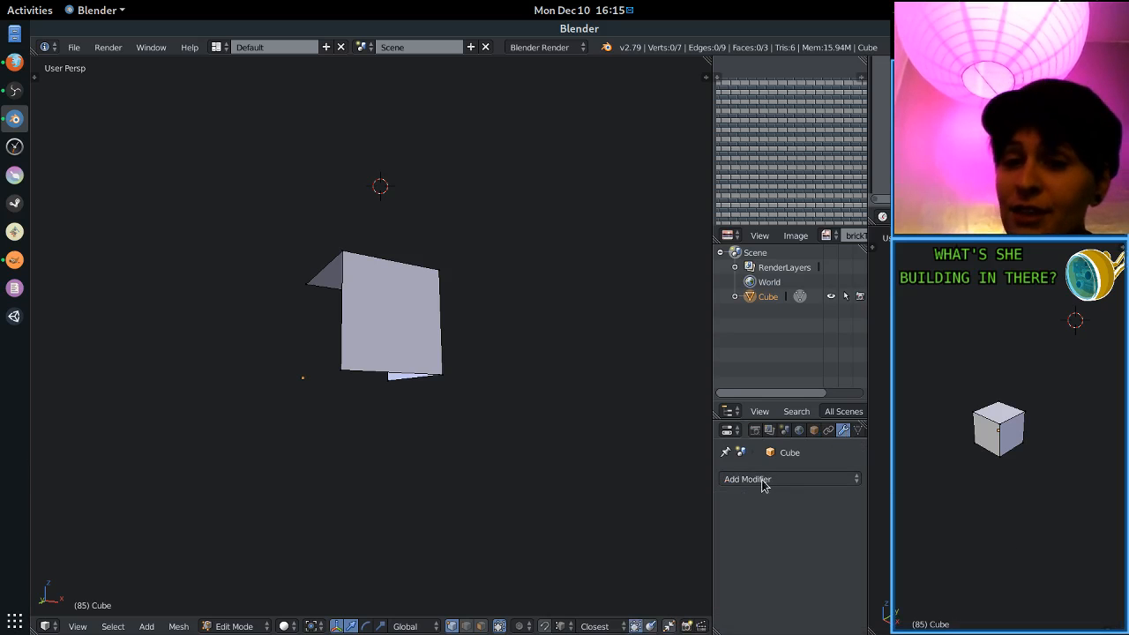
pyautogui.click(748, 481)
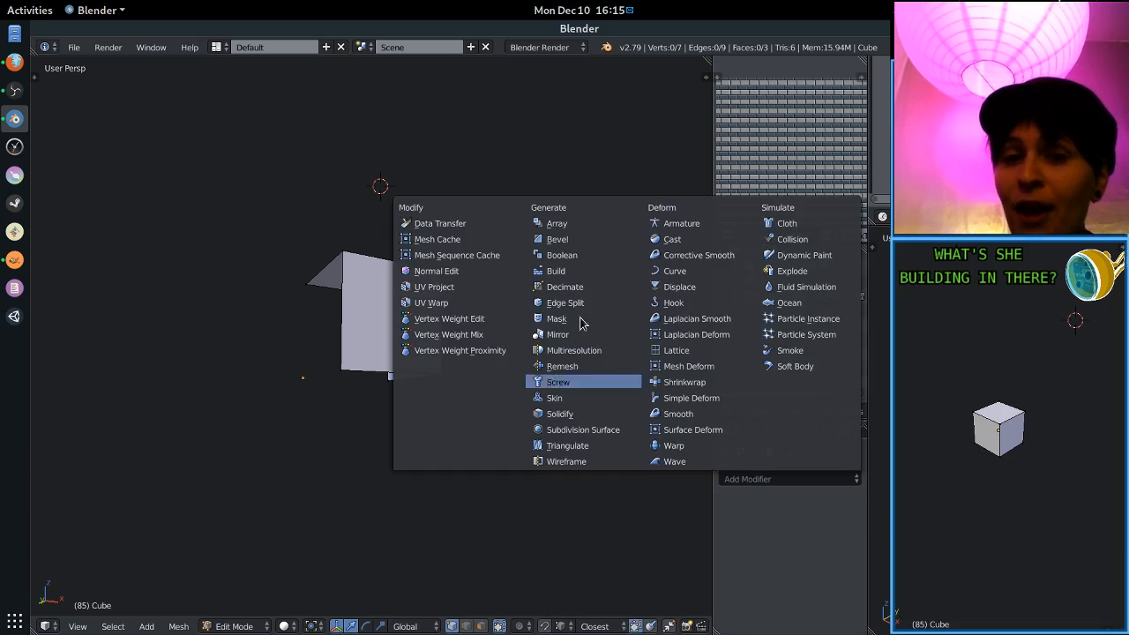
pyautogui.click(559, 334)
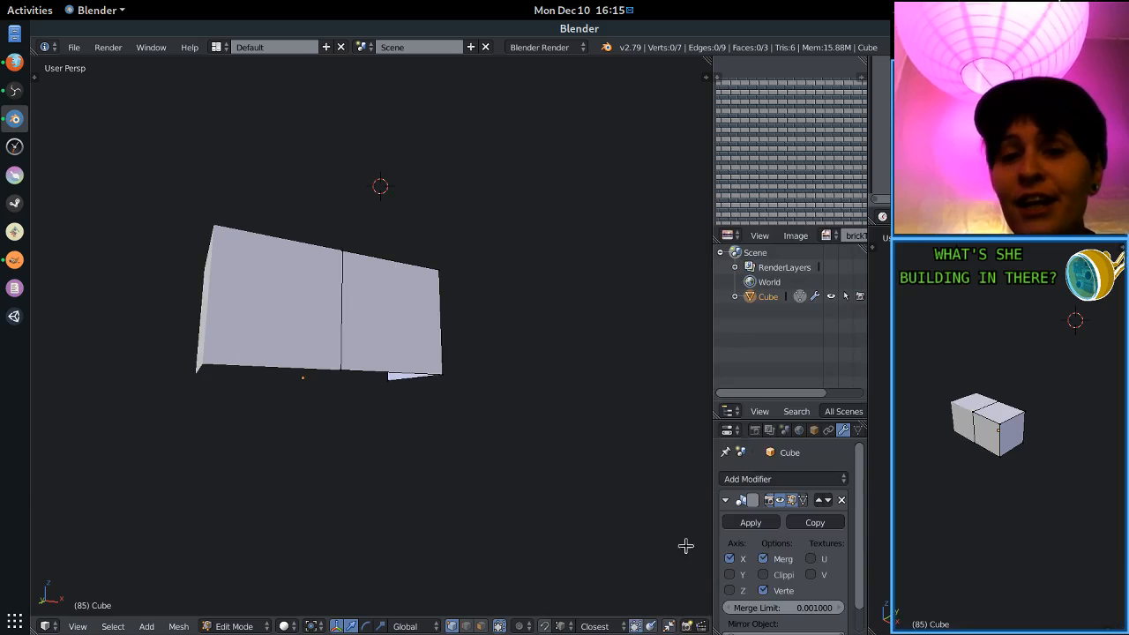
pyautogui.click(730, 574)
pyautogui.click(730, 590)
pyautogui.moveTo(624, 443); pyautogui.dragTo(241, 316, button='middle')
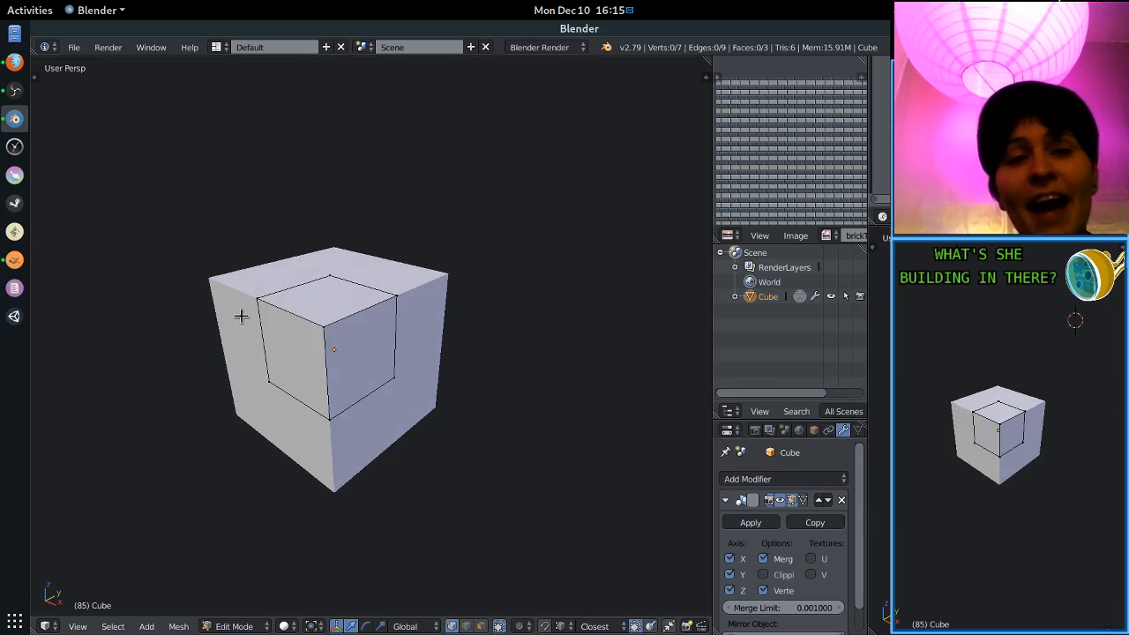
# Try moving the piece's outer corner vertex freely to test the mirroring, and undo the moves.
pyautogui.rightClick(326, 328)
pyautogui.scroll(2, 371, 338)
pyautogui.keyDown('shift'); pyautogui.moveTo(373, 337); pyautogui.dragTo(396, 414, button='middle'); pyautogui.keyUp('shift')
pyautogui.scroll(-4, 396, 414)
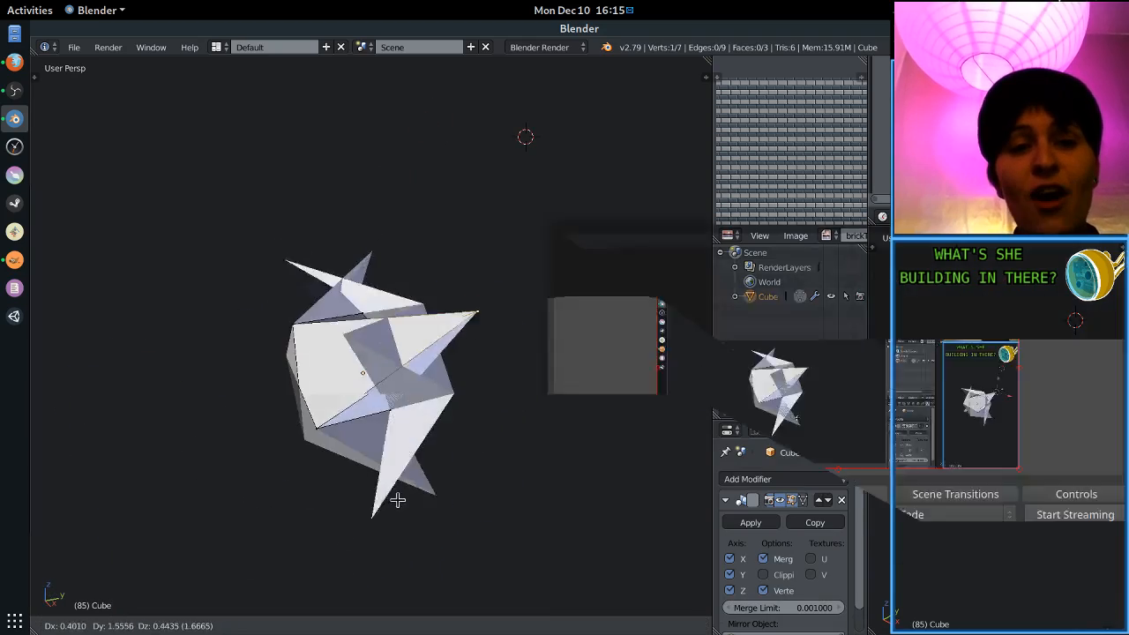
pyautogui.click(303, 430)
pyautogui.hotkey('ctrl', 'z')
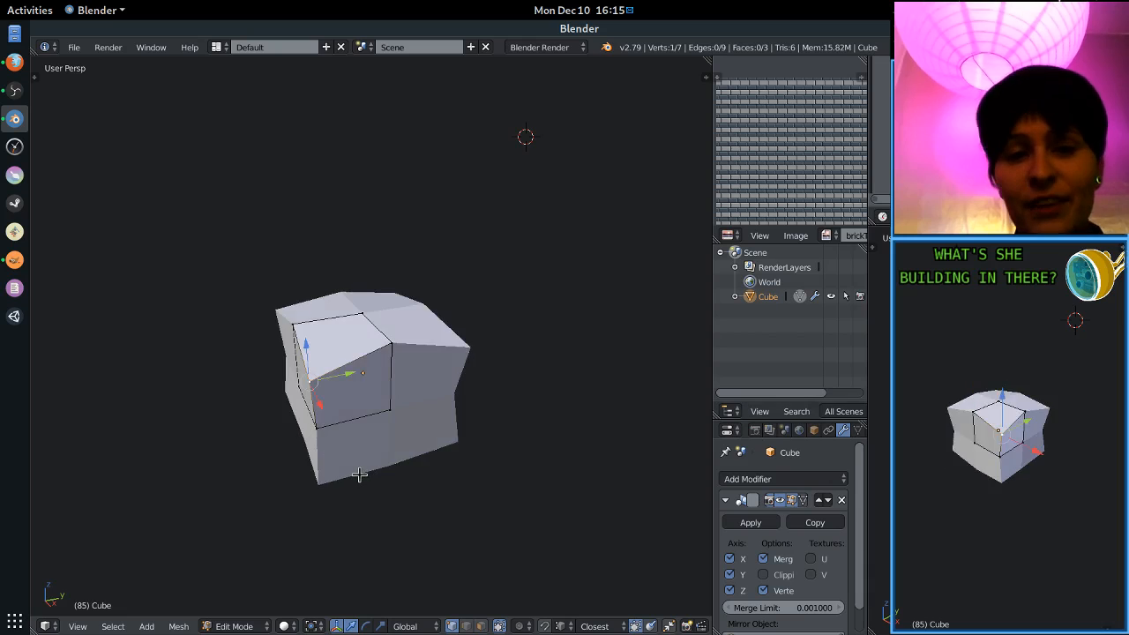
pyautogui.hotkey('ctrl', 'z')
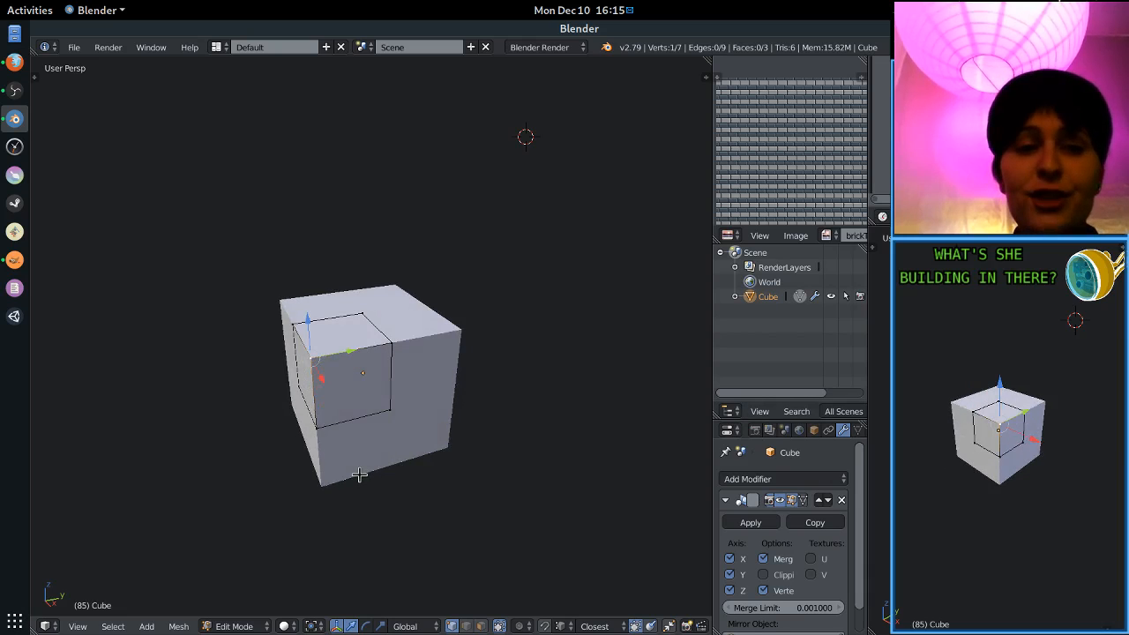
# With clipping off, try moving the upper vertex on the mirror seam along X, and undo the move.
pyautogui.click(764, 574)
pyautogui.click(774, 578)
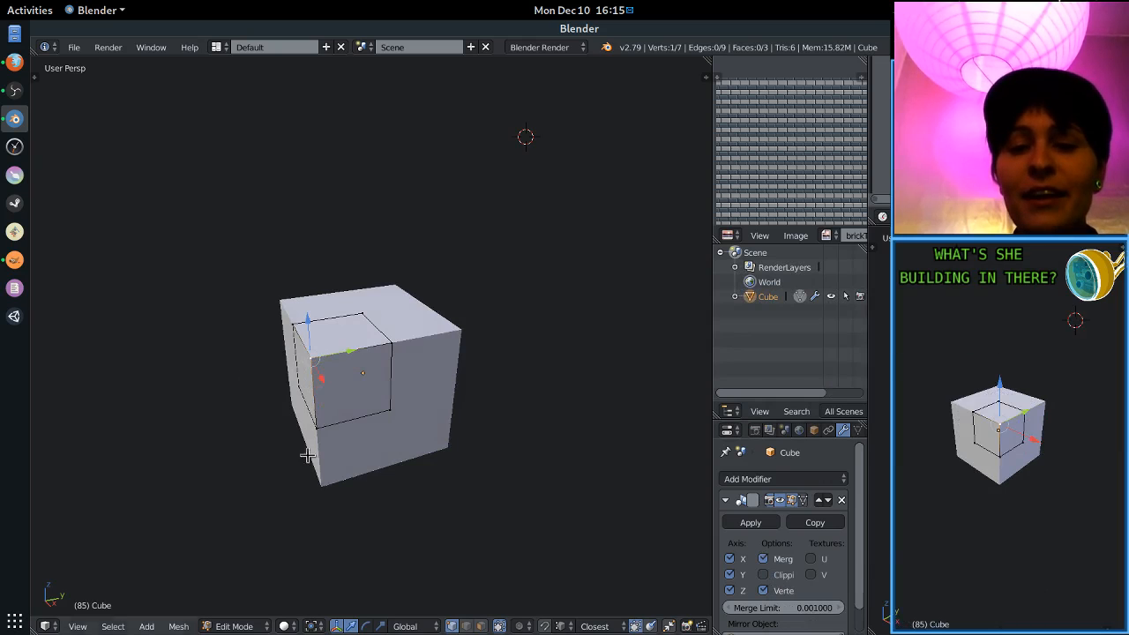
pyautogui.moveTo(308, 456); pyautogui.dragTo(377, 465, button='middle')
pyautogui.rightClick(299, 354)
pyautogui.moveTo(328, 359); pyautogui.dragTo(348, 378)
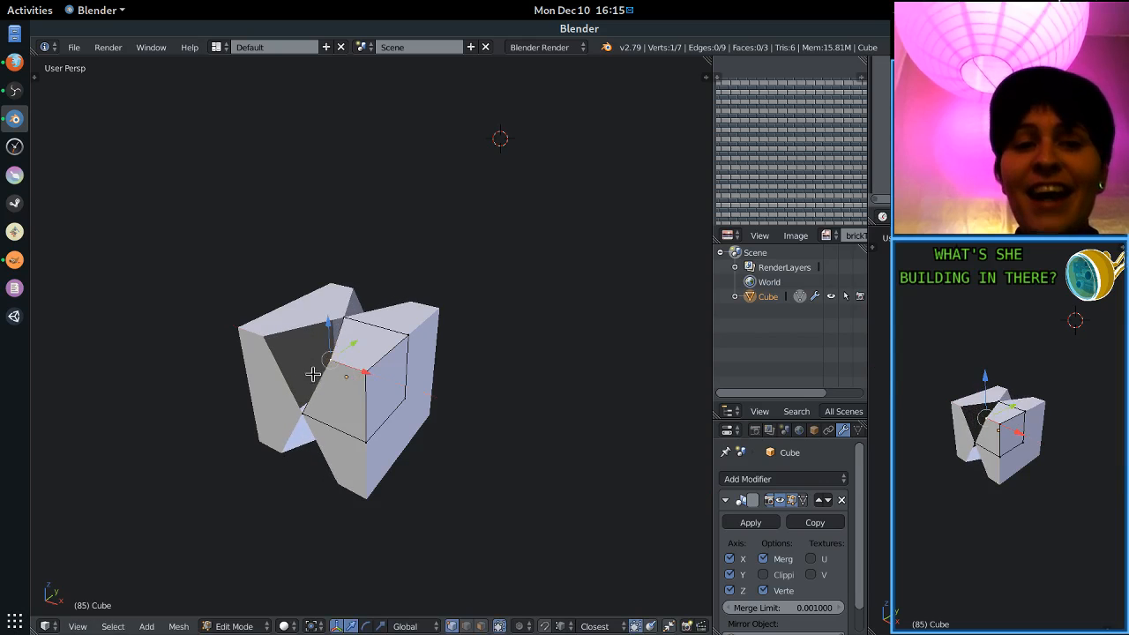
pyautogui.hotkey('ctrl', 'z')
# Enable clipping in the Mirror modifier and try moving the upper seam vertex along X.
pyautogui.click(761, 573)
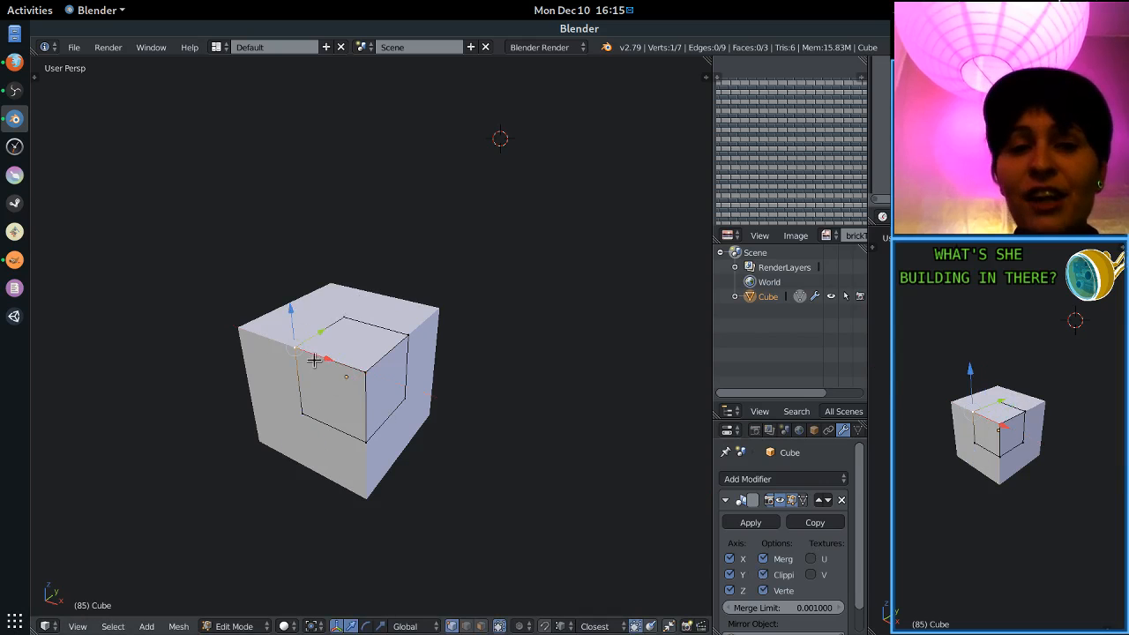
pyautogui.press('g')
pyautogui.press('x')
pyautogui.click(204, 361)
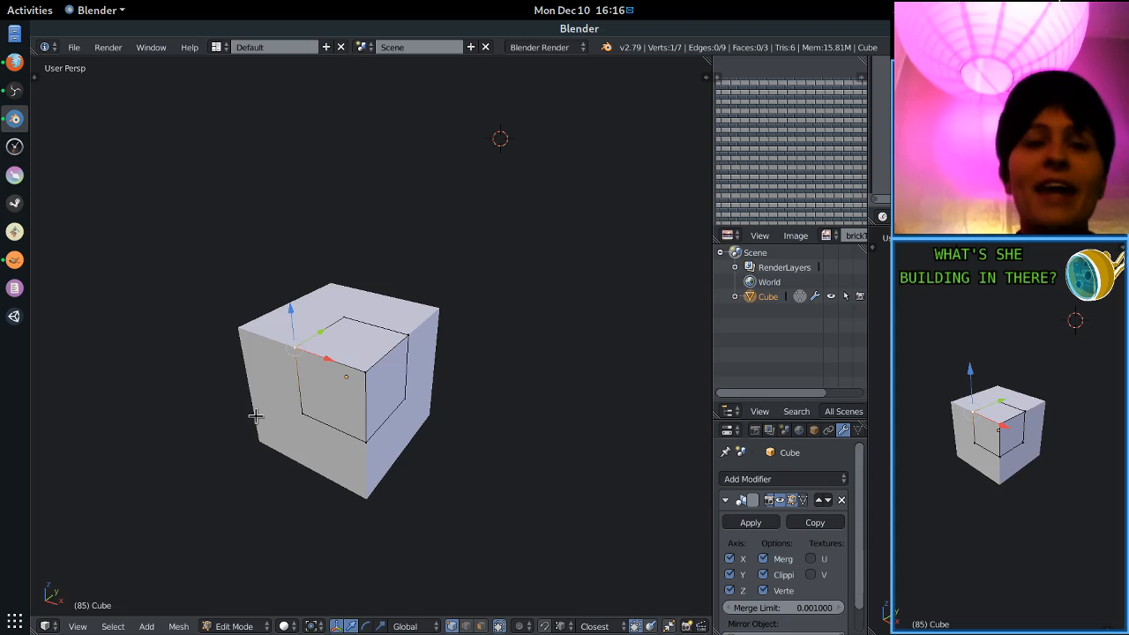
# Add a horizontal loop cut around the corner piece and slide it up close to the top face.
pyautogui.moveTo(468, 338); pyautogui.dragTo(490, 274, button='middle')
pyautogui.scroll(1, 476, 358)
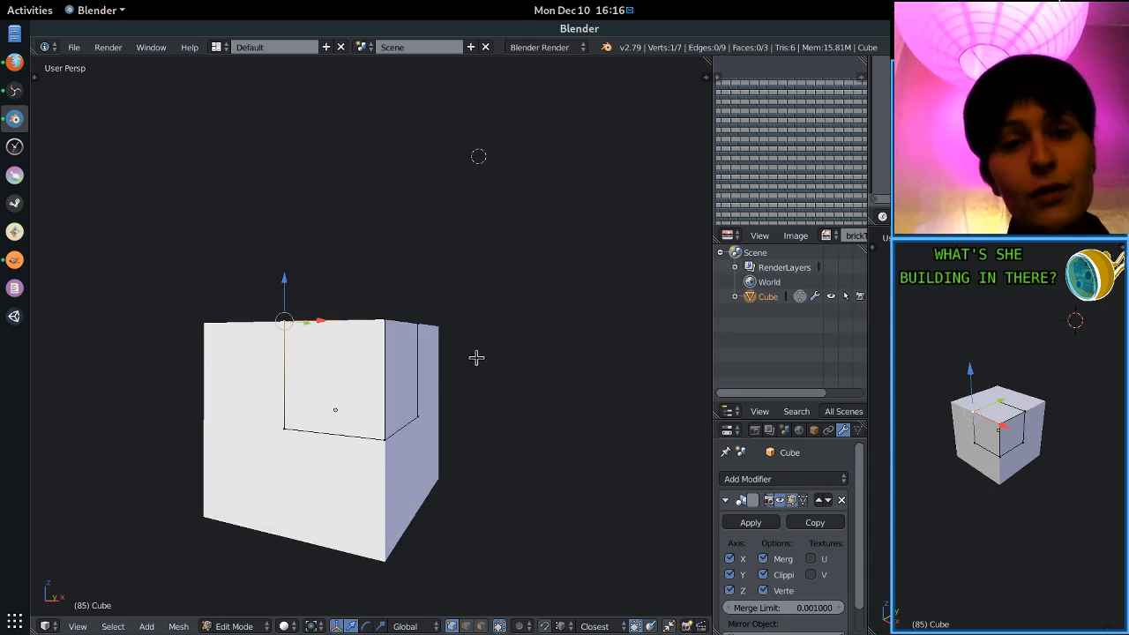
pyautogui.scroll(1, 450, 392)
pyautogui.keyDown('shift'); pyautogui.moveTo(477, 358); pyautogui.dragTo(385, 353, button='middle'); pyautogui.keyUp('shift')
pyautogui.scroll(1, 450, 392)
pyautogui.scroll(-1, 403, 411)
pyautogui.scroll(1, 386, 352)
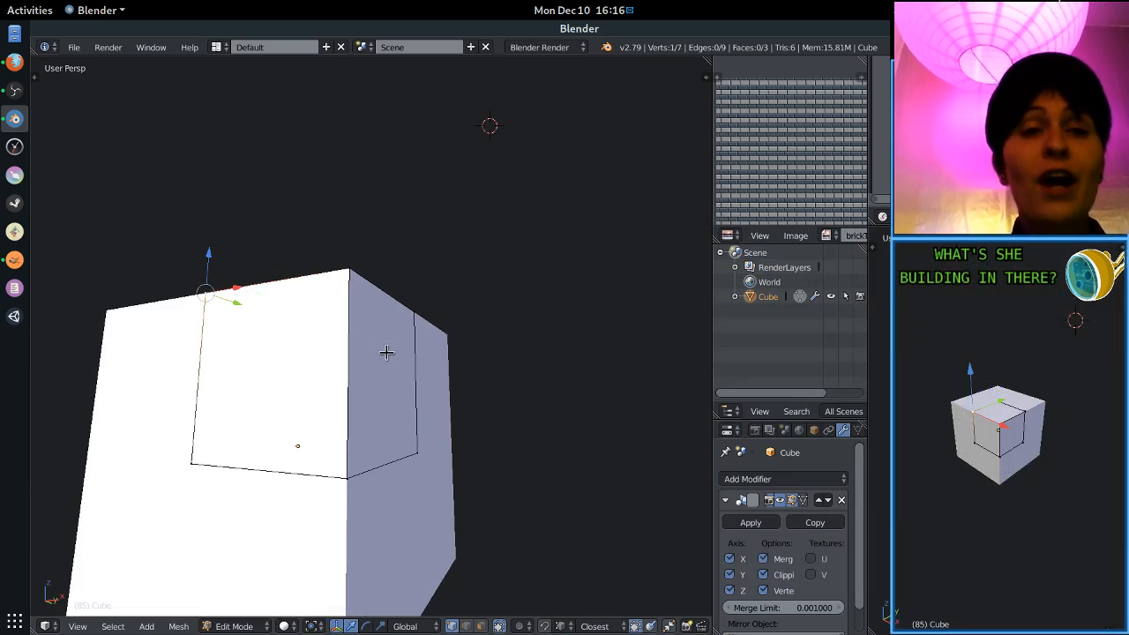
pyautogui.hotkey('ctrl', 'r')
pyautogui.click(353, 318)
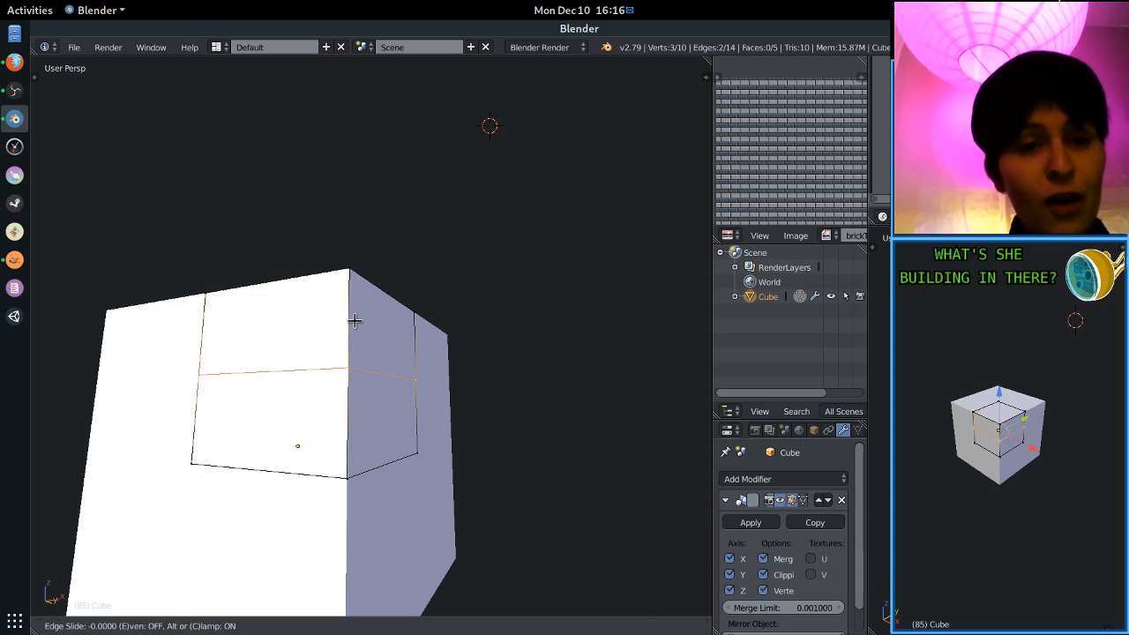
pyautogui.click(351, 251)
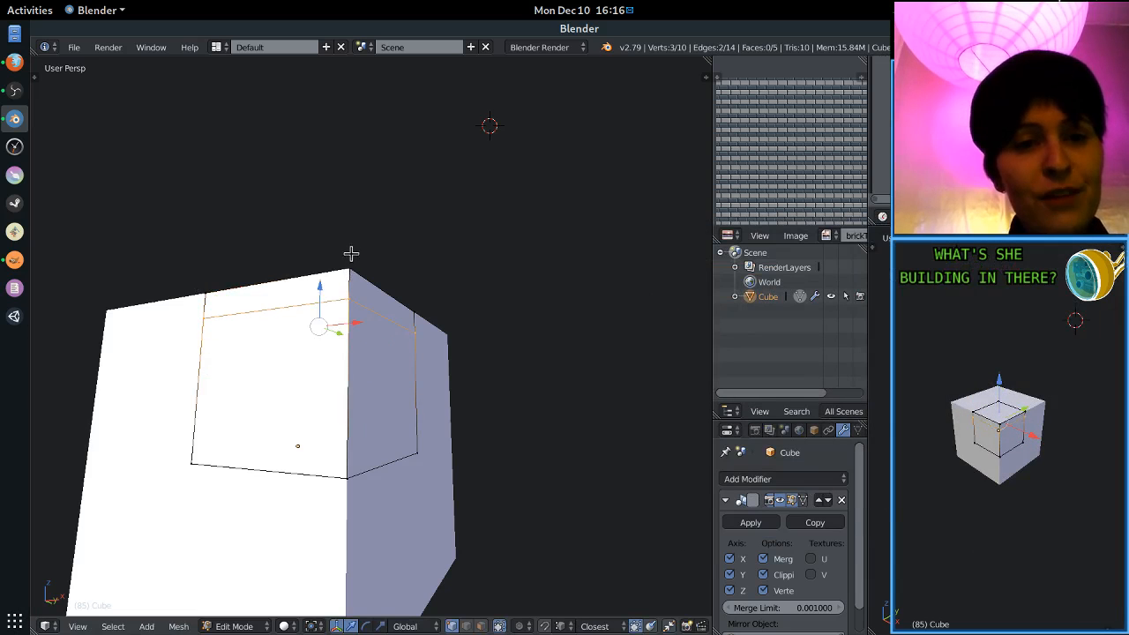
# Select the three vertices along the corner piece's lower edge and delete them, leaving a thin top slab.
pyautogui.moveTo(408, 361); pyautogui.dragTo(406, 368, button='middle')
pyautogui.rightClick(422, 453)
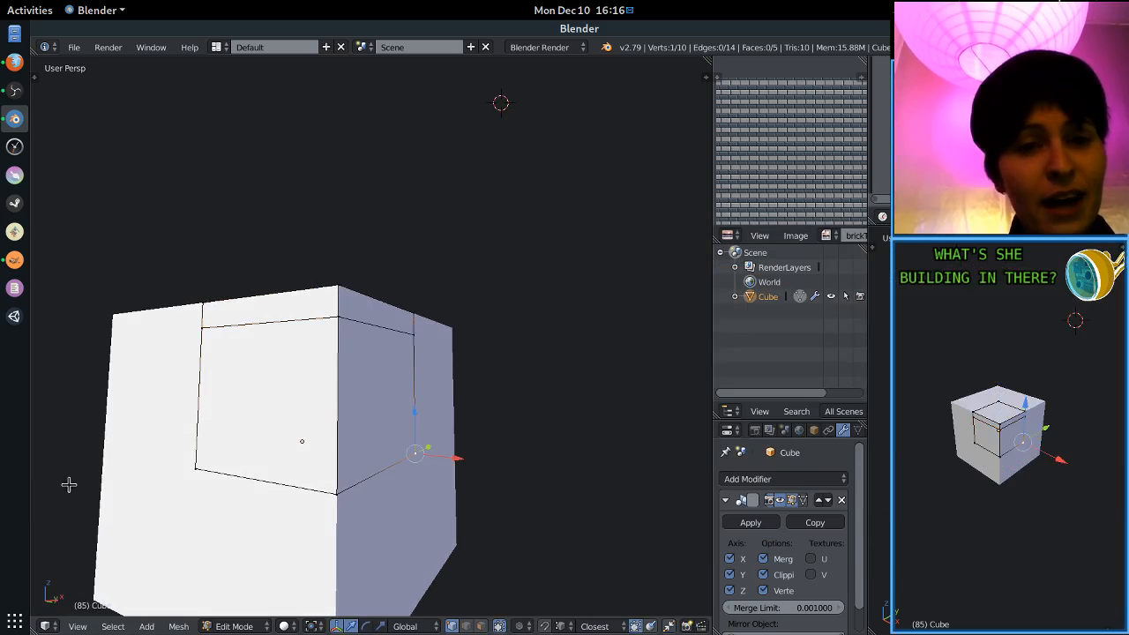
pyautogui.keyDown('ctrl'); pyautogui.rightClick(193, 464); pyautogui.keyUp('ctrl')
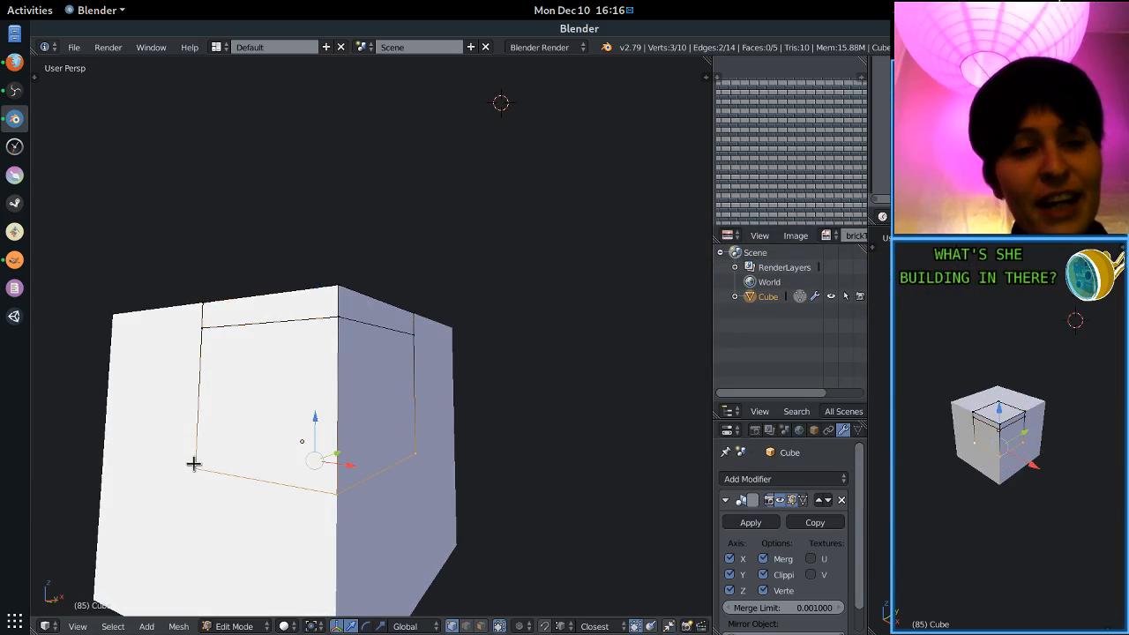
pyautogui.press('x')
pyautogui.click(391, 448)
# Extrude the slab's lower side vertex along X to the mirror centre.
pyautogui.moveTo(396, 438); pyautogui.dragTo(396, 357, button='middle')
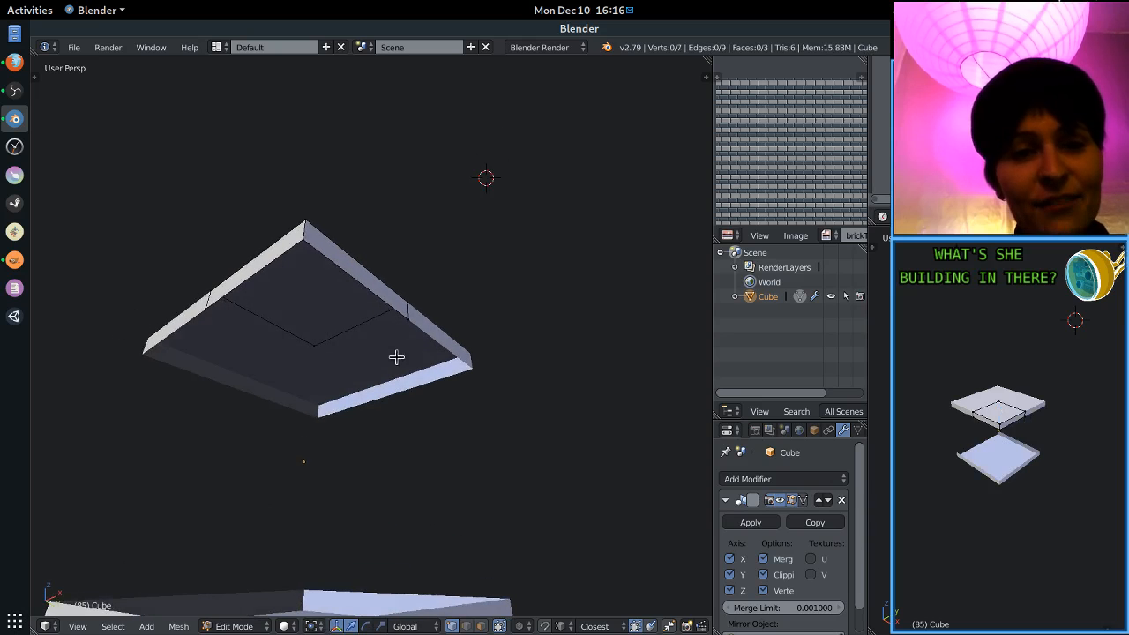
pyautogui.rightClick(399, 330)
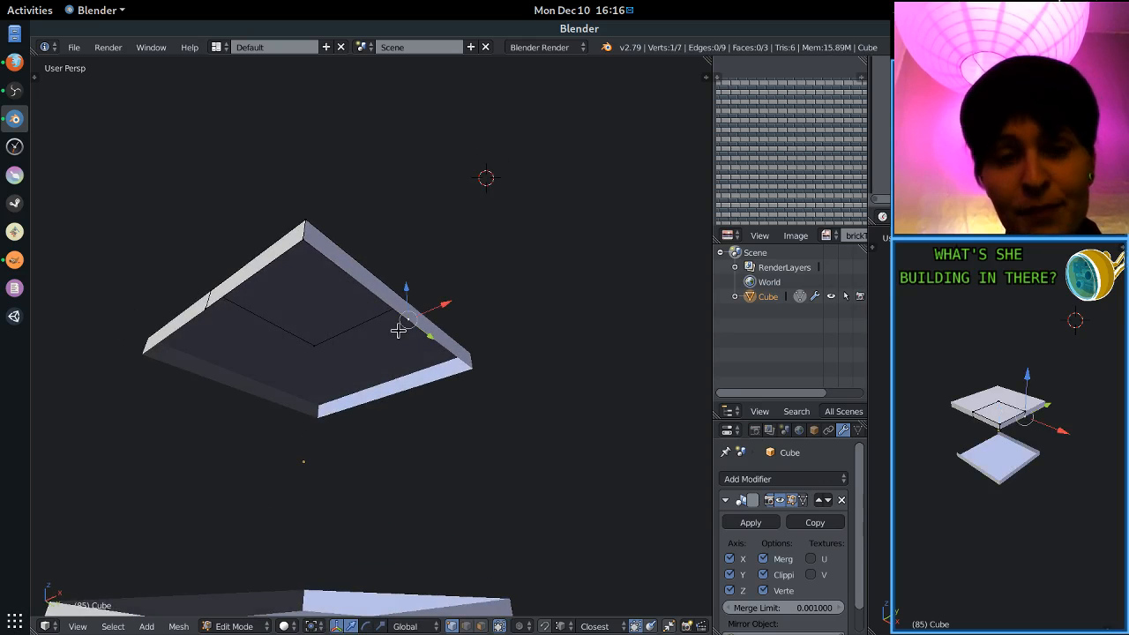
pyautogui.press('e')
pyautogui.rightClick(408, 331)
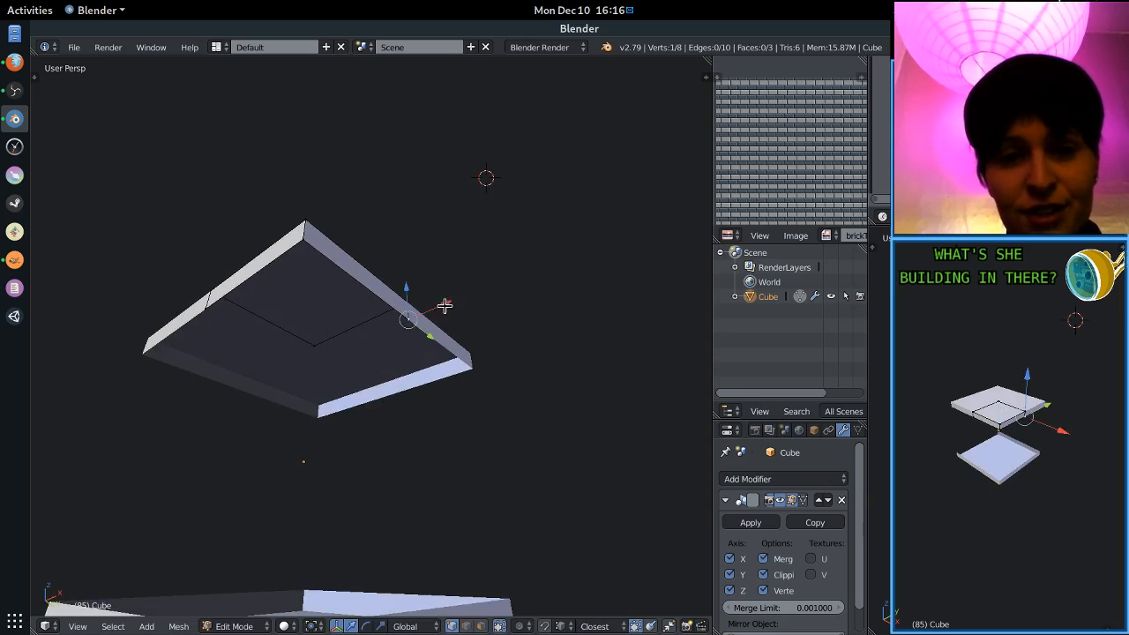
pyautogui.rightClick(305, 378)
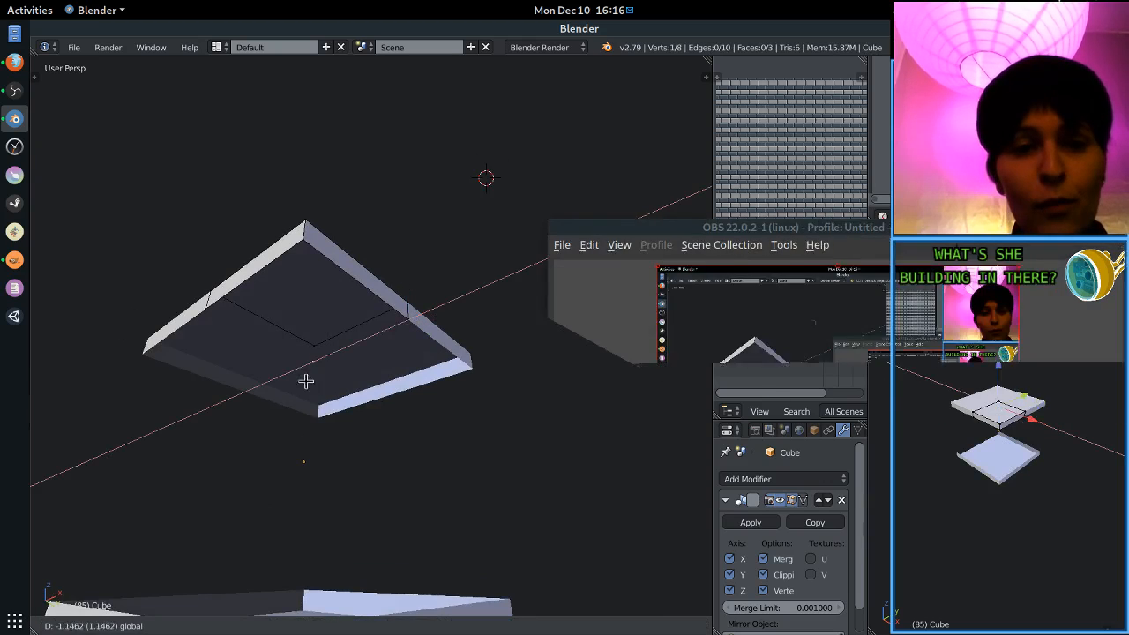
pyautogui.moveTo(296, 392); pyautogui.dragTo(259, 378, button='middle')
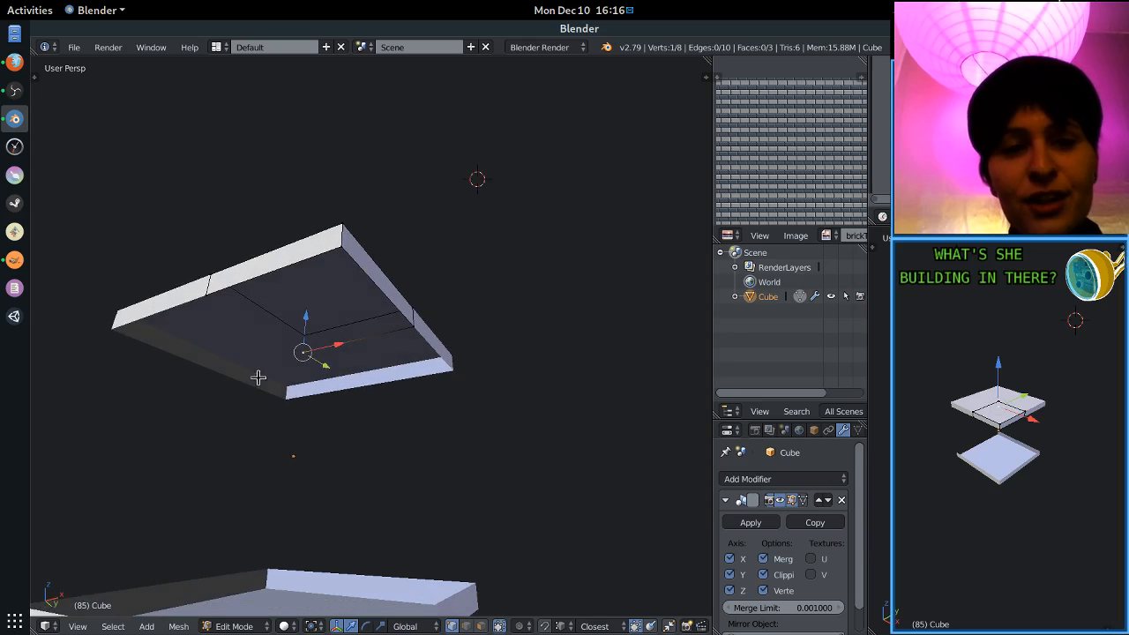
# Fill the slab's underside with a face between the extruded centre vertex and the three lower rim vertices.
pyautogui.keyDown('shift'); pyautogui.rightClick(199, 297); pyautogui.keyUp('shift')
pyautogui.keyDown('shift'); pyautogui.rightClick(344, 240); pyautogui.keyUp('shift')
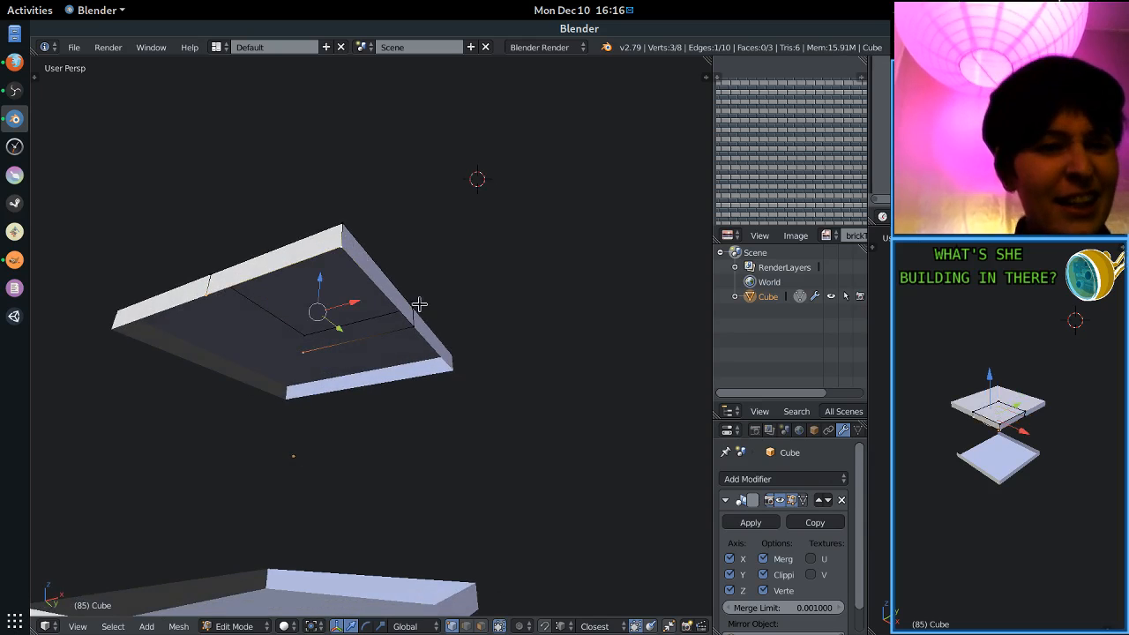
pyautogui.keyDown('shift'); pyautogui.rightClick(424, 328); pyautogui.keyUp('shift')
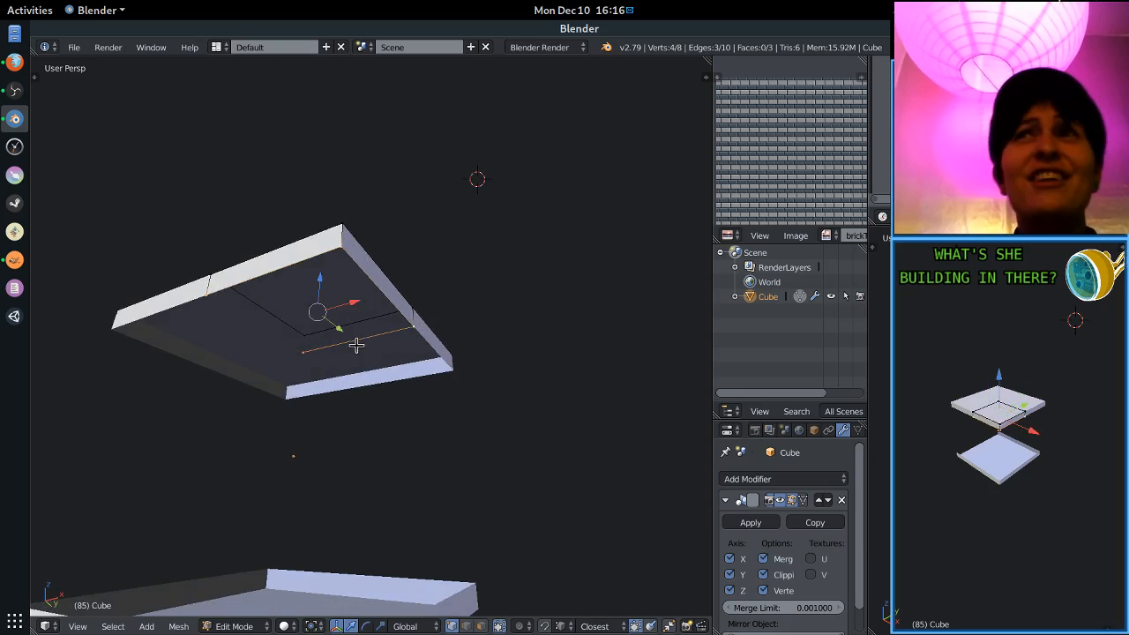
pyautogui.press('f')
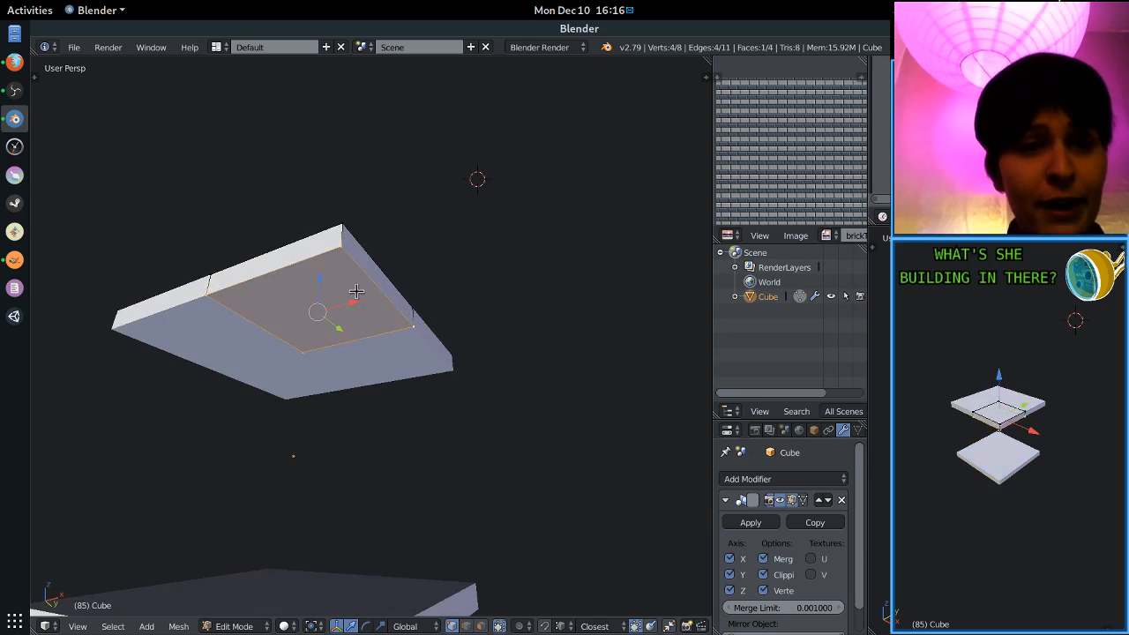
# Examine the mirrored slabs from below and above, in both edit and object mode.
pyautogui.moveTo(356, 293); pyautogui.dragTo(418, 352, button='middle')
pyautogui.scroll(-5, 426, 361)
pyautogui.scroll(4, 417, 351)
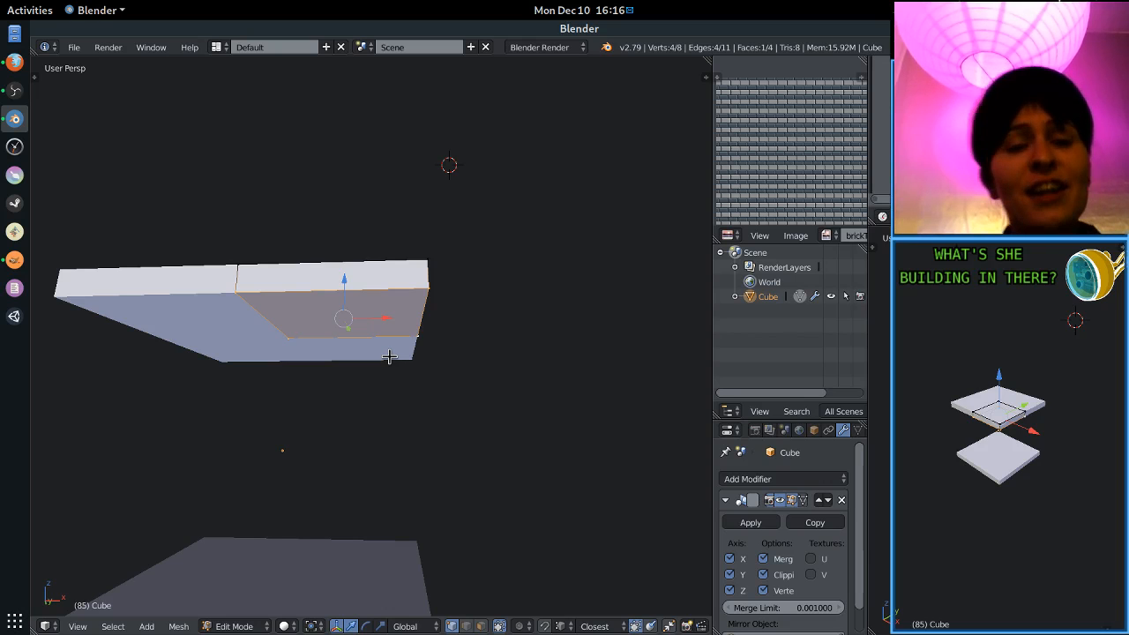
pyautogui.moveTo(389, 356); pyautogui.dragTo(391, 390, button='middle')
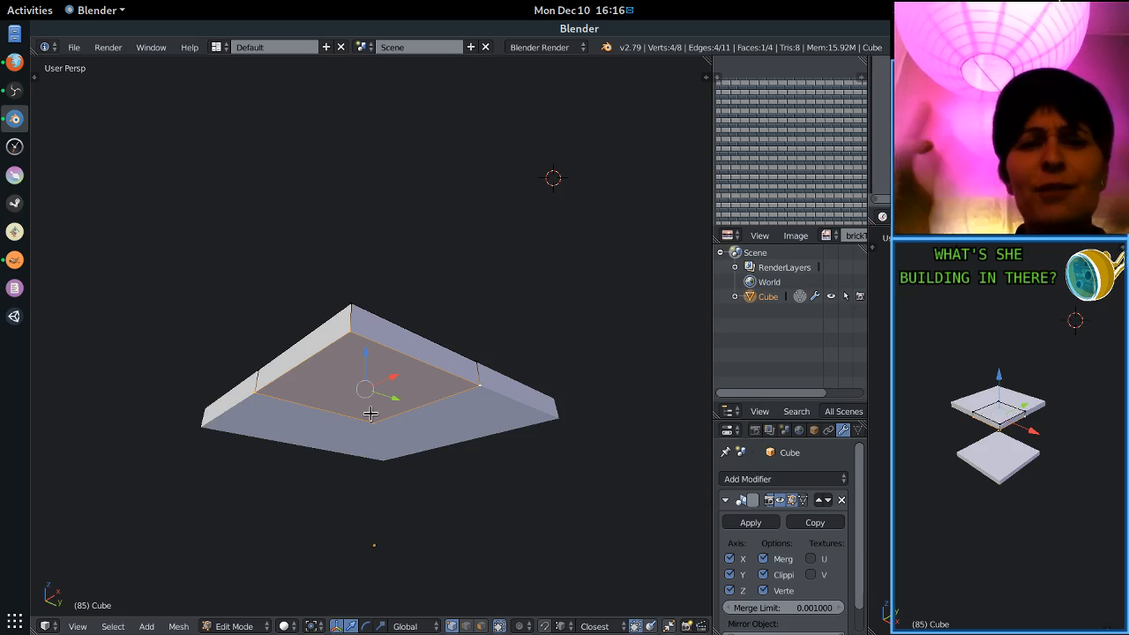
pyautogui.moveTo(372, 407); pyautogui.dragTo(397, 415, button='middle')
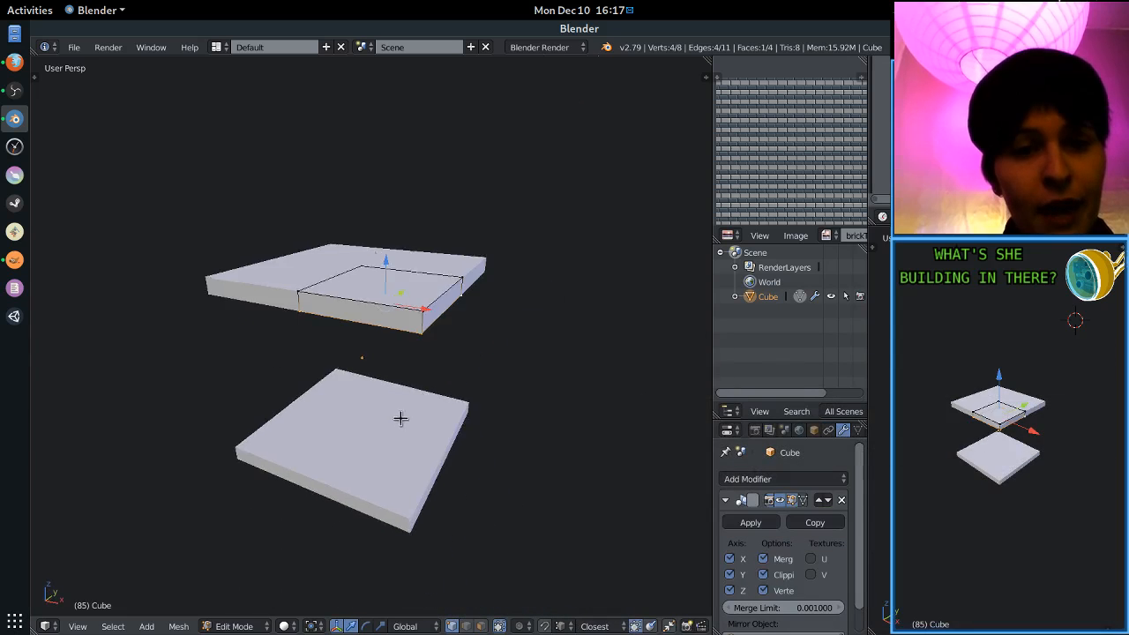
pyautogui.press('Tab')
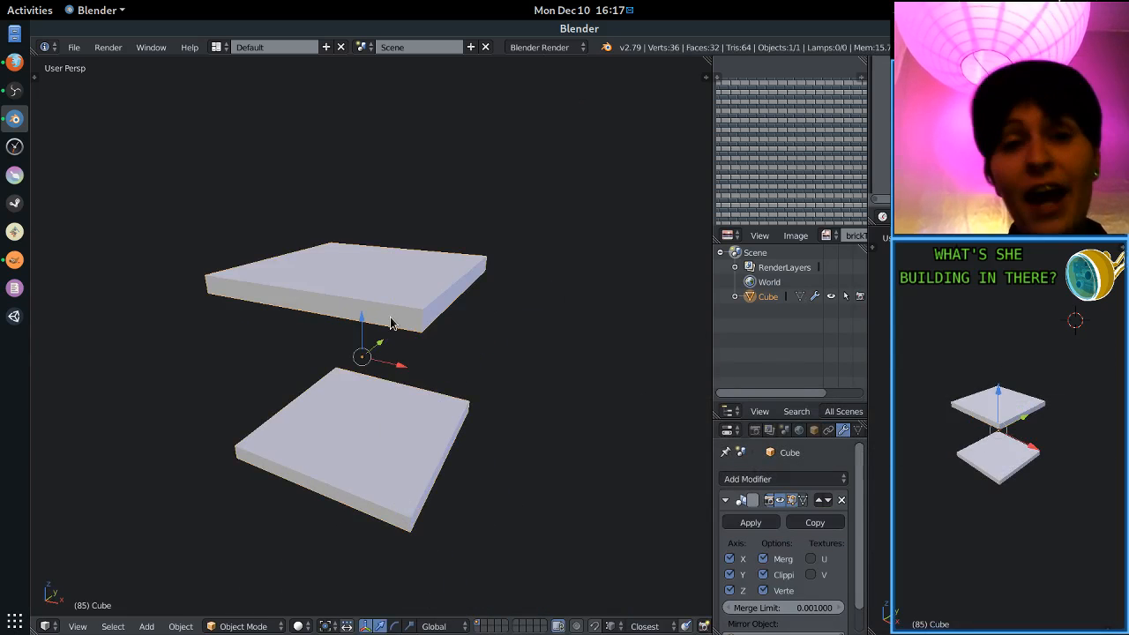
pyautogui.moveTo(391, 323); pyautogui.dragTo(448, 337, button='middle')
pyautogui.press('Tab')
pyautogui.press('Tab')
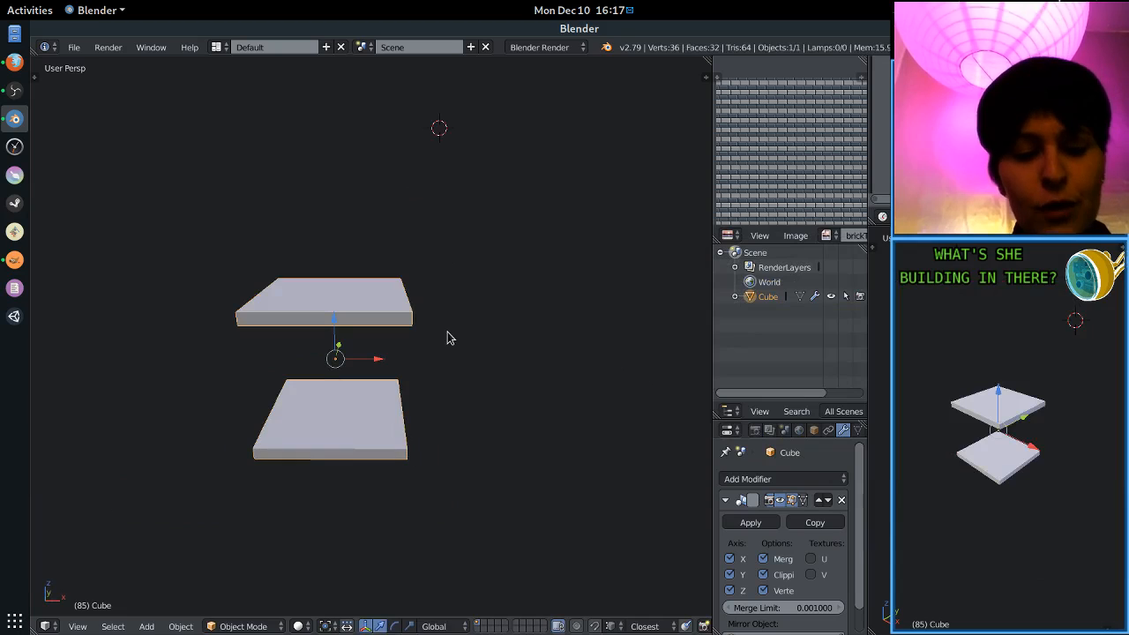
# Duplicate the slab object in place.
pyautogui.hotkey('shift', 'd')
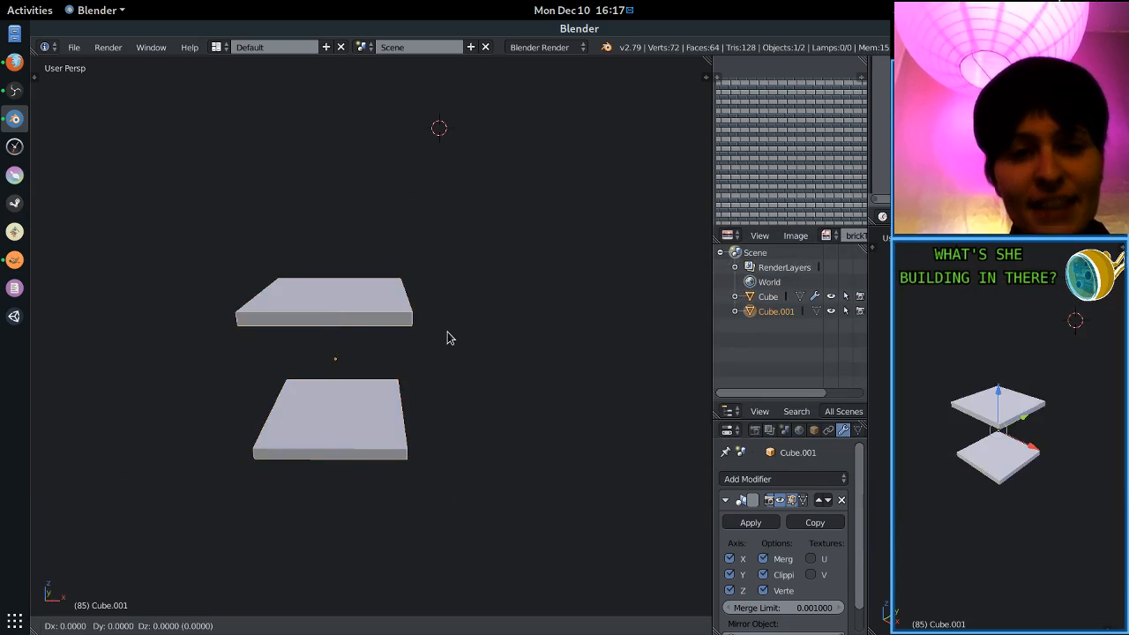
pyautogui.click(448, 338)
pyautogui.scroll(3, 414, 341)
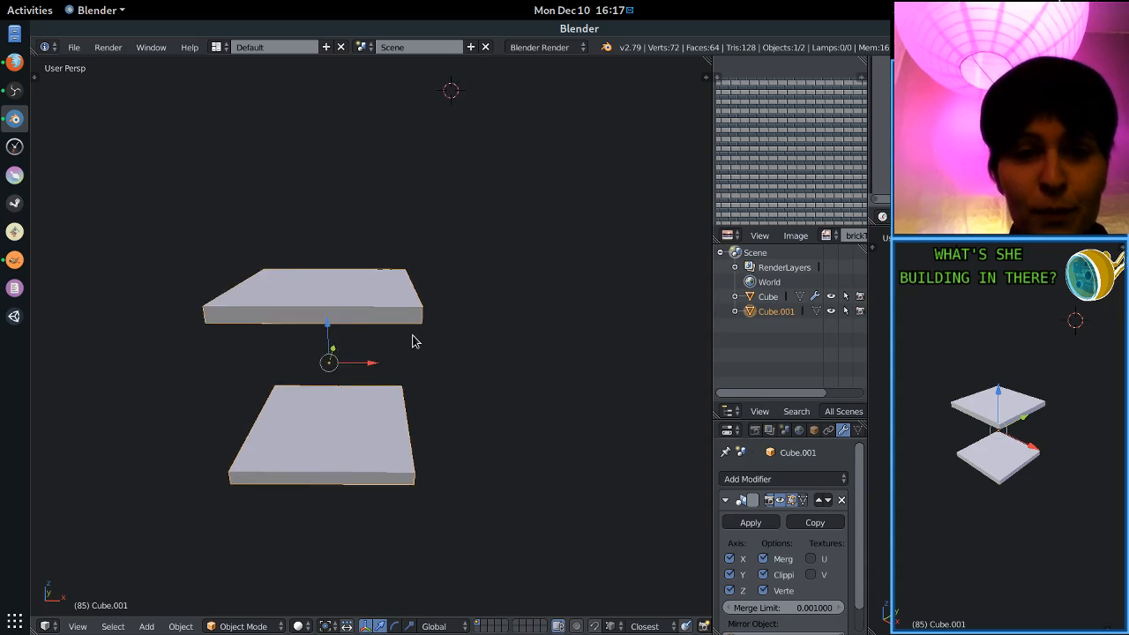
# Select the duplicate's whole mesh in edit mode and lower it along Z to directly beneath the original top slab.
pyautogui.press('Tab')
pyautogui.moveTo(465, 318); pyautogui.dragTo(449, 318, button='middle')
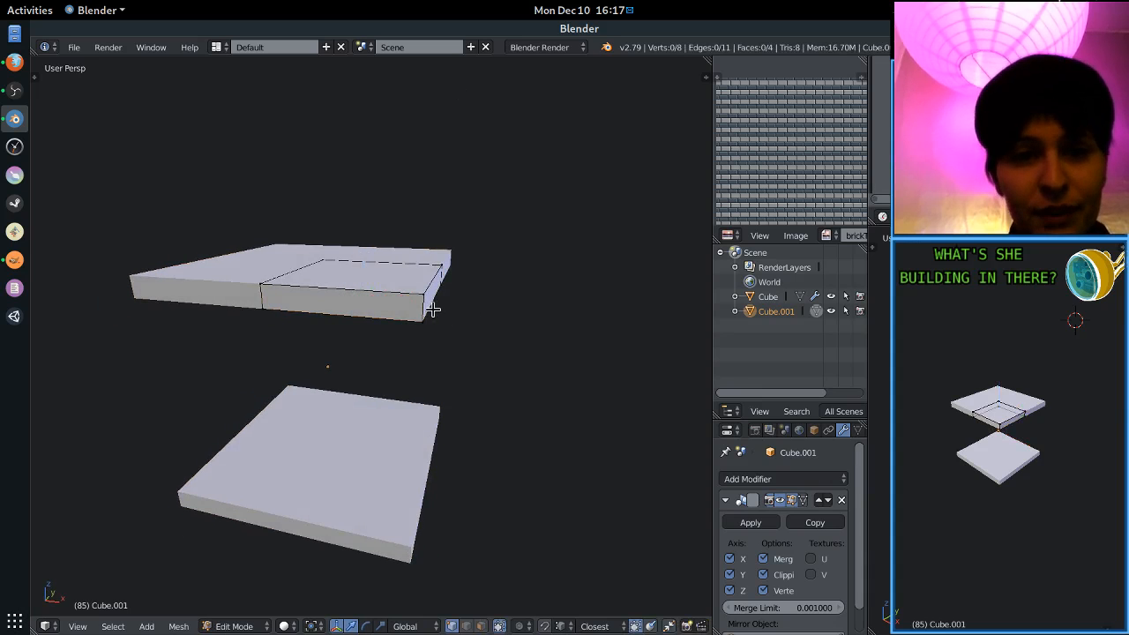
pyautogui.press('a')
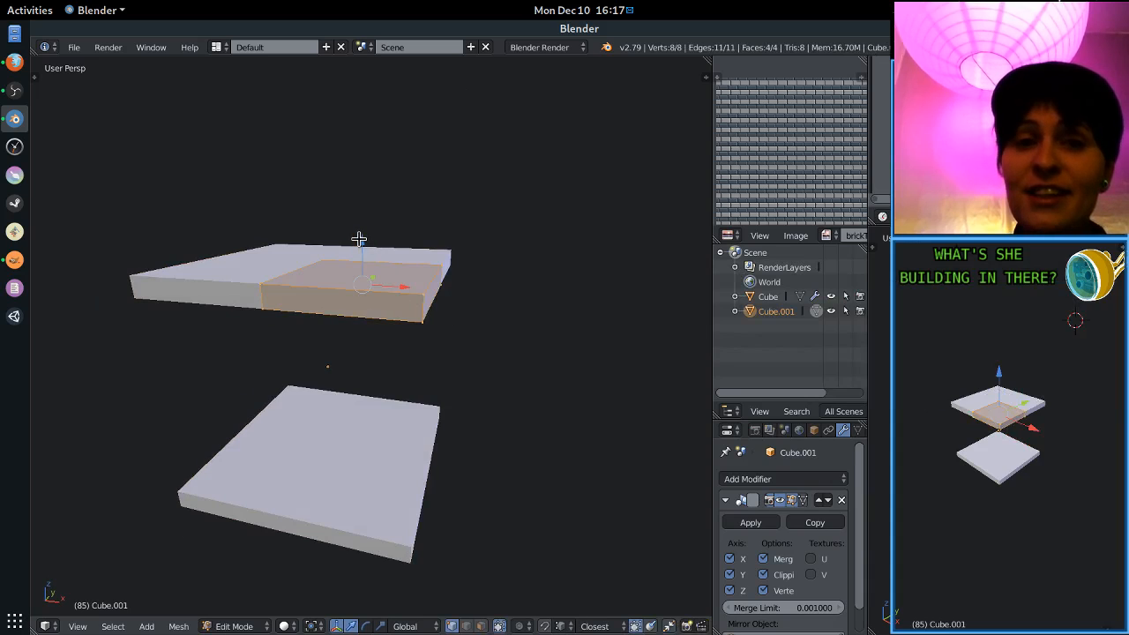
pyautogui.moveTo(358, 238); pyautogui.dragTo(362, 301)
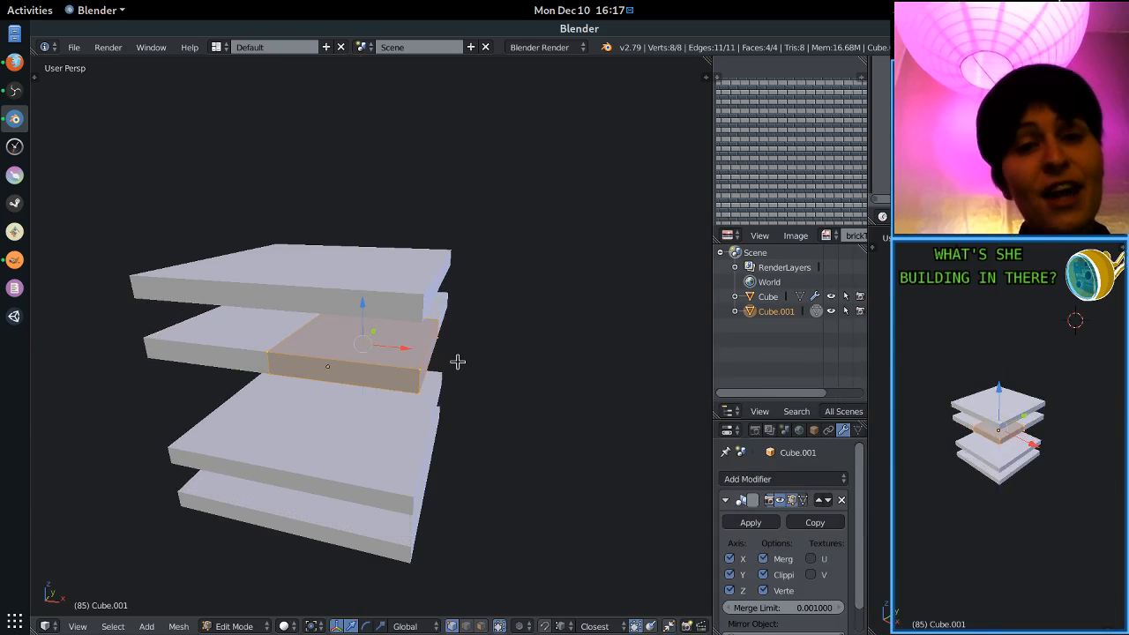
pyautogui.moveTo(361, 306)
pyautogui.mouseDown(button='middle')
pyautogui.moveTo(326, 253)
pyautogui.moveTo(370, 304)
pyautogui.mouseUp(button='middle')
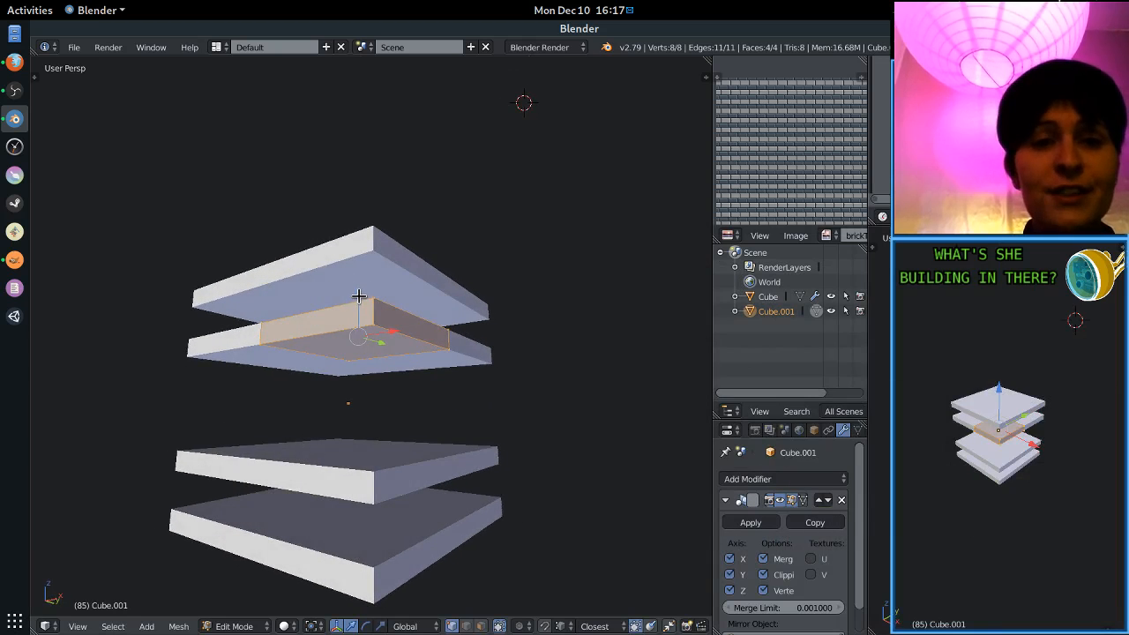
pyautogui.moveTo(358, 296); pyautogui.dragTo(391, 284)
pyautogui.moveTo(385, 258); pyautogui.dragTo(438, 328, button='middle')
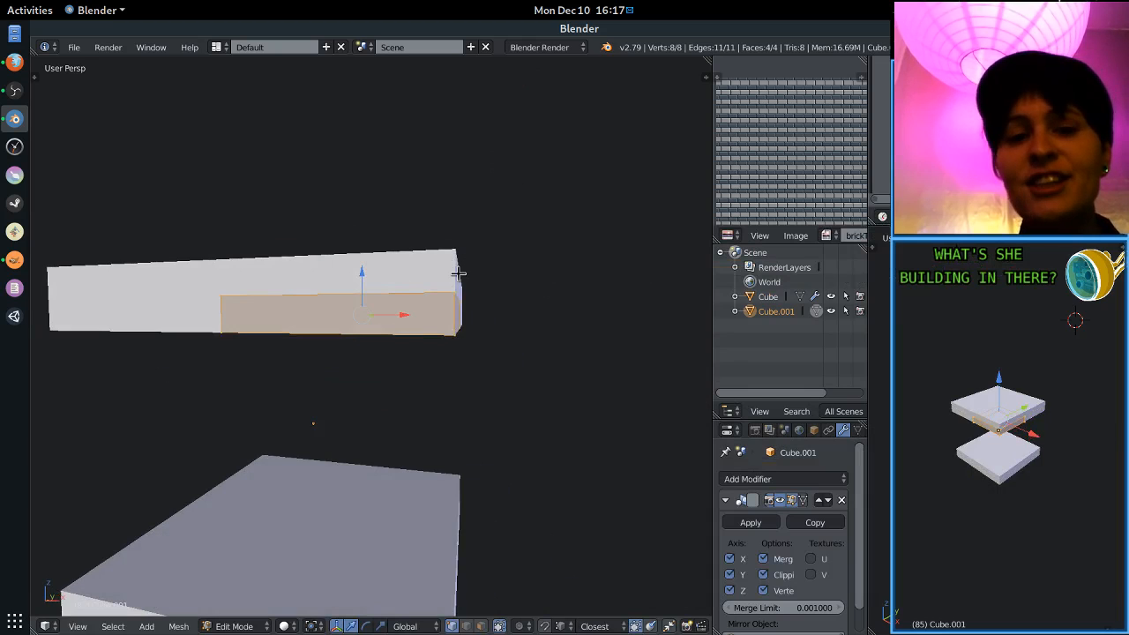
# Fine-tune the duplicate mesh's height along Z against the original slab's underside and return to object mode.
pyautogui.press('g')
pyautogui.press('z')
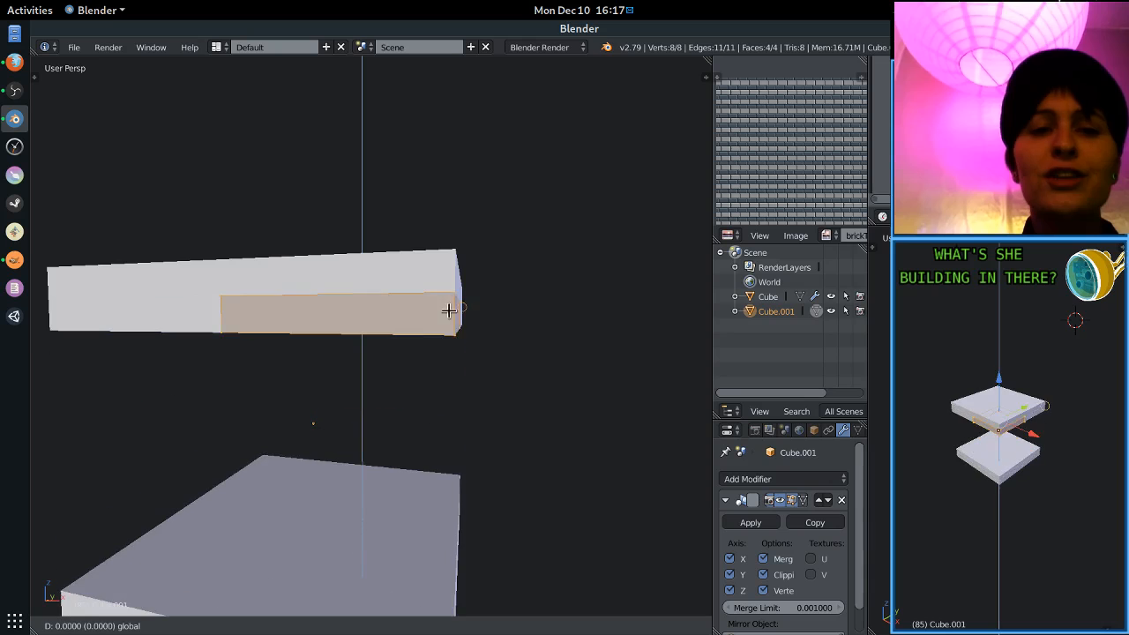
pyautogui.click(452, 300)
pyautogui.moveTo(452, 303)
pyautogui.mouseDown(button='middle')
pyautogui.moveTo(438, 330)
pyautogui.moveTo(410, 308)
pyautogui.mouseUp(button='middle')
pyautogui.scroll(-1, 433, 336)
pyautogui.press('z')
pyautogui.press('z')
pyautogui.press('Tab')
pyautogui.scroll(-4, 419, 316)
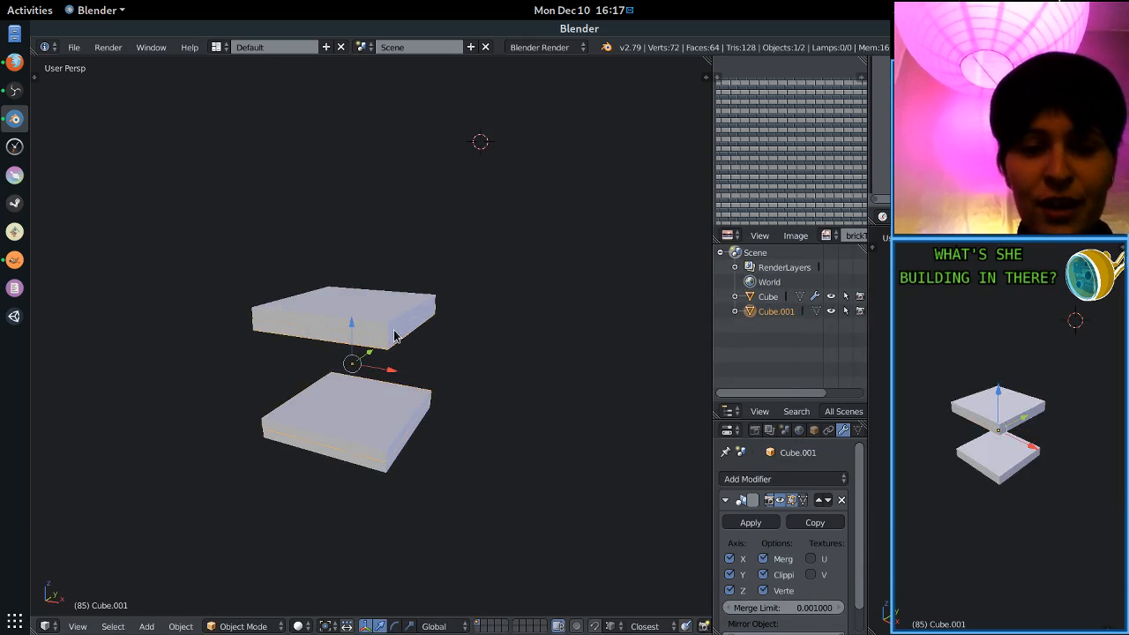
# Move the duplicate to the second layer, display only that layer and open the duplicate's mesh for editing.
pyautogui.press('m')
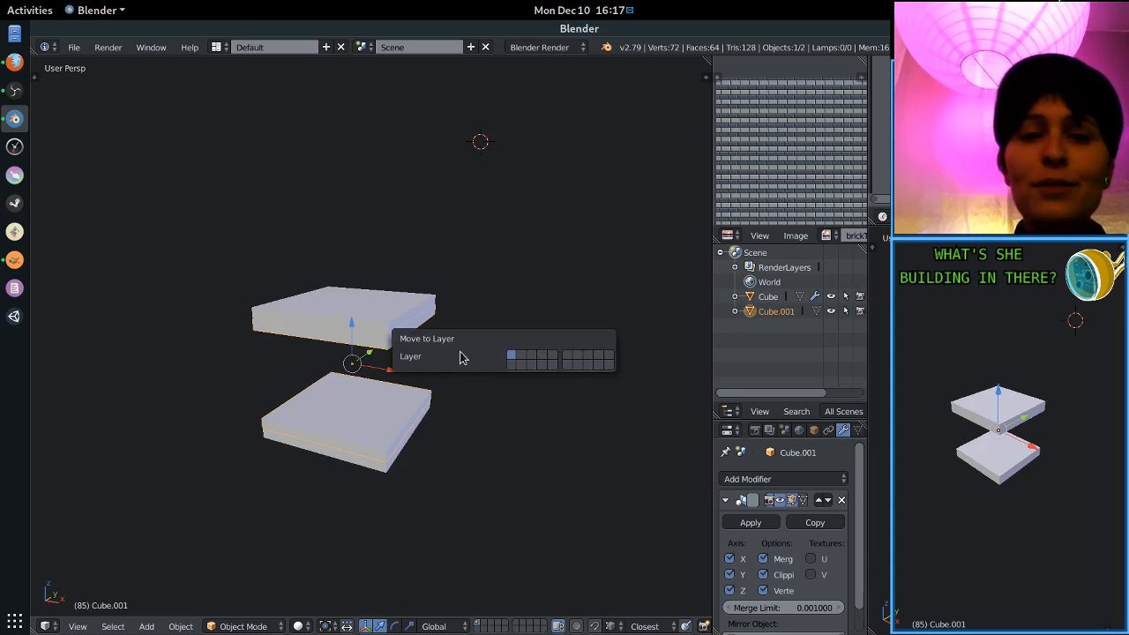
pyautogui.click(517, 362)
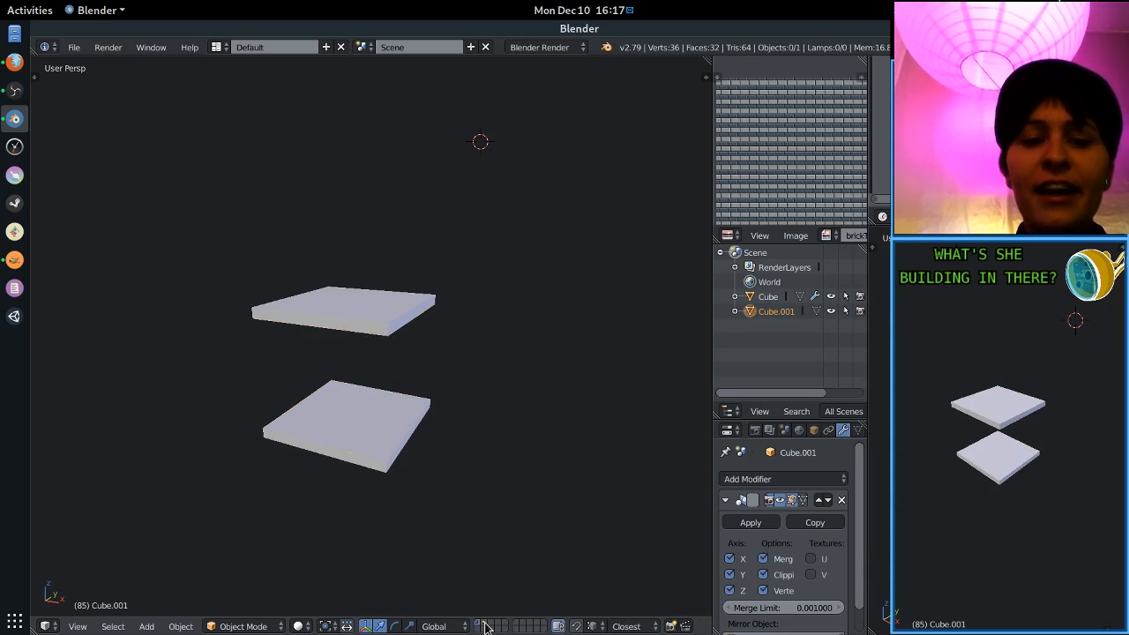
pyautogui.click(485, 626)
pyautogui.scroll(2, 414, 336)
pyautogui.moveTo(415, 335); pyautogui.dragTo(389, 347, button='middle')
pyautogui.press('Tab')
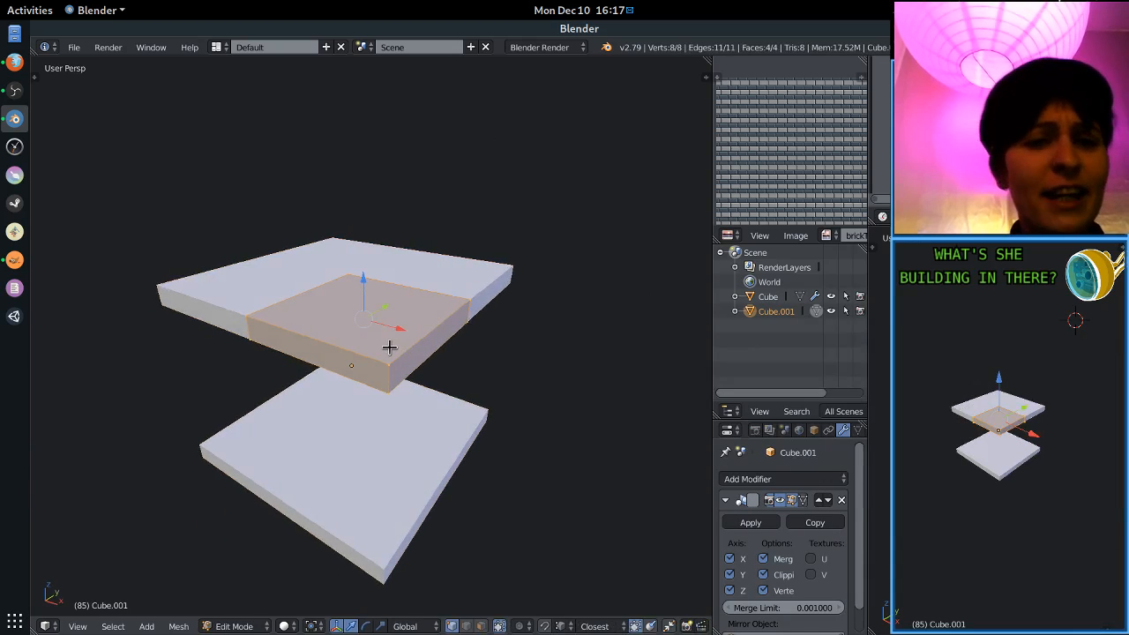
pyautogui.scroll(1, 389, 346)
pyautogui.press('k')
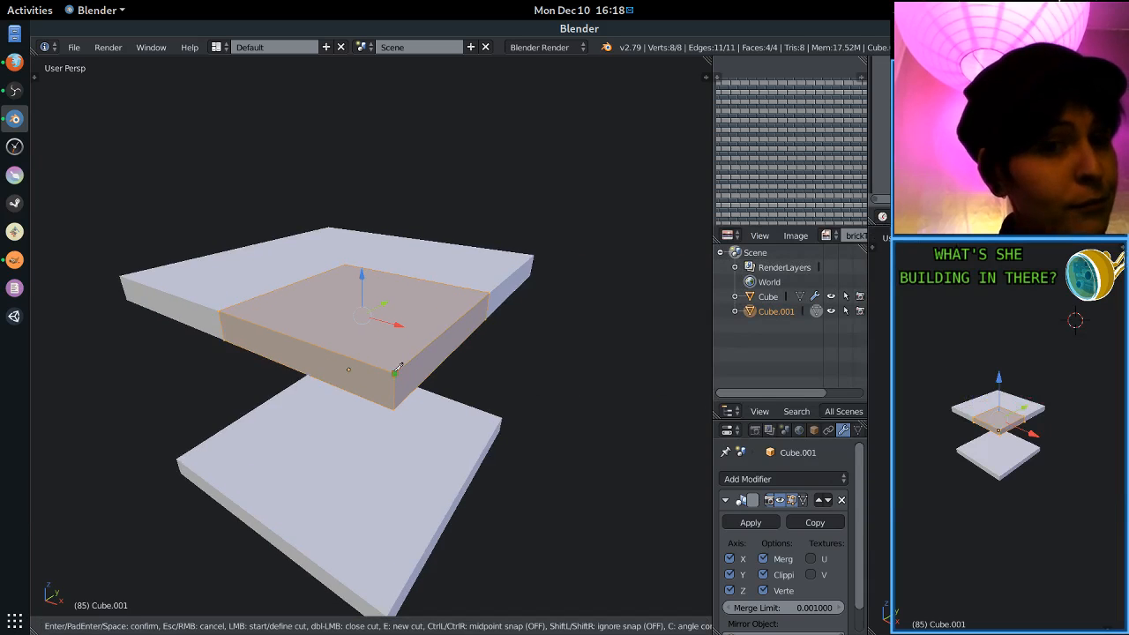
pyautogui.press('Escape')
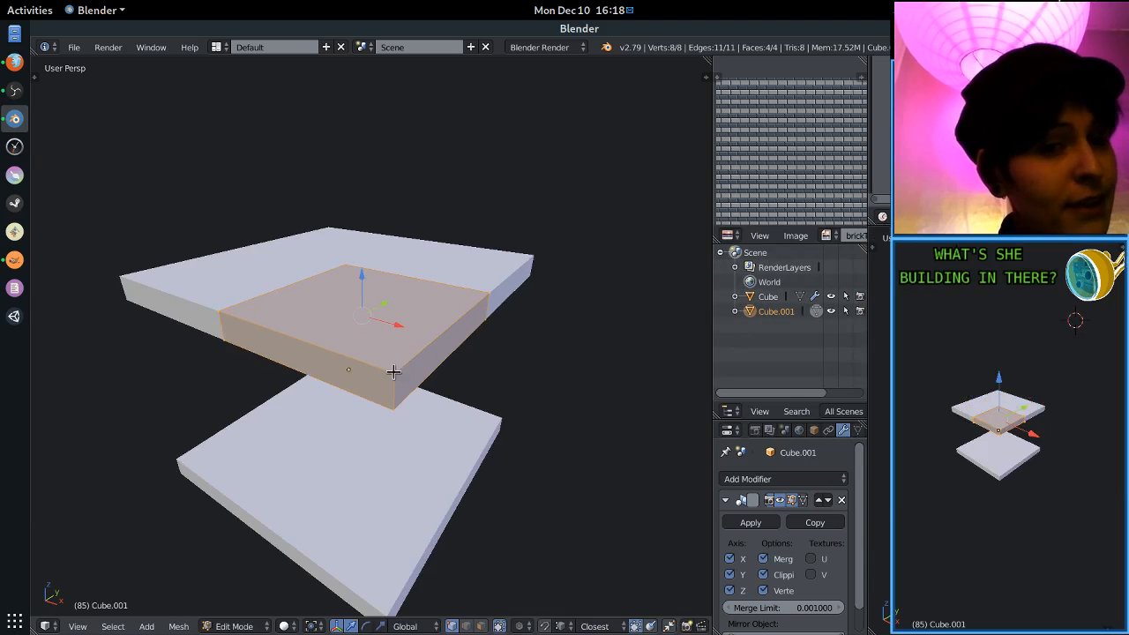
pyautogui.moveTo(391, 373); pyautogui.dragTo(411, 406, button='middle')
pyautogui.press('k')
pyautogui.press('Escape')
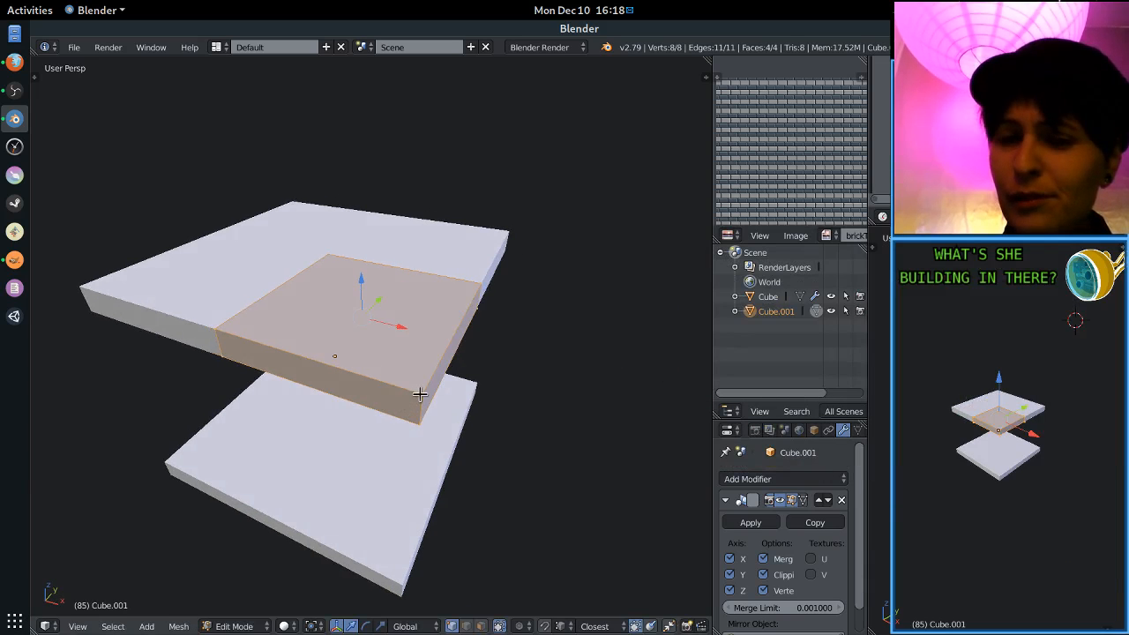
# Knife-cut the corner piece's top face diagonally from its outer corner to the mirror-centre vertex.
pyautogui.press('k')
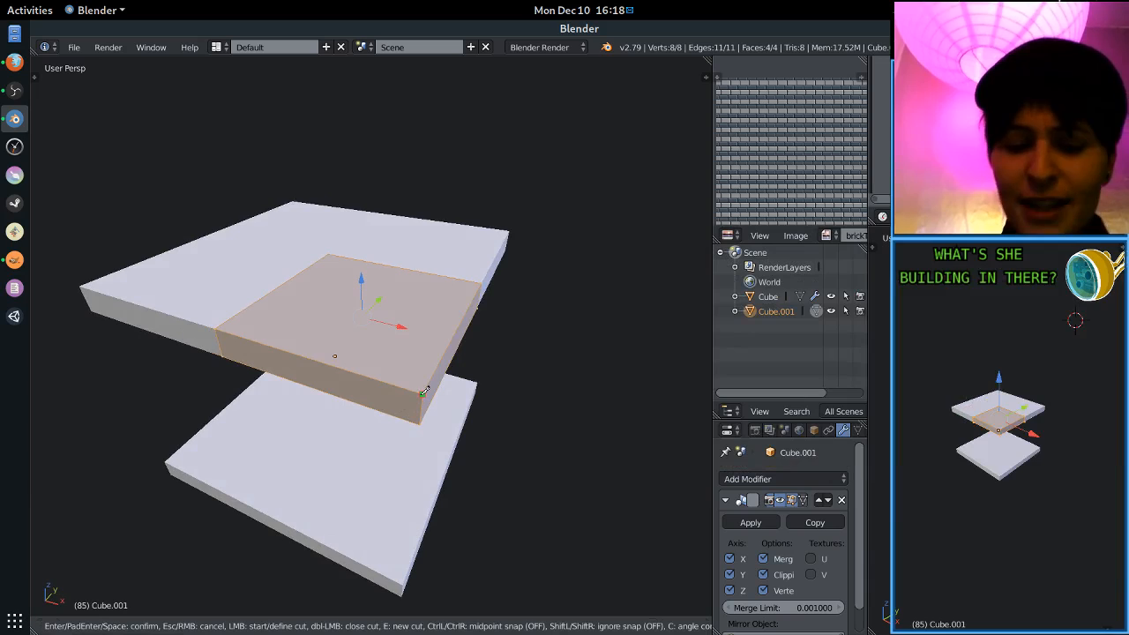
pyautogui.click(423, 392)
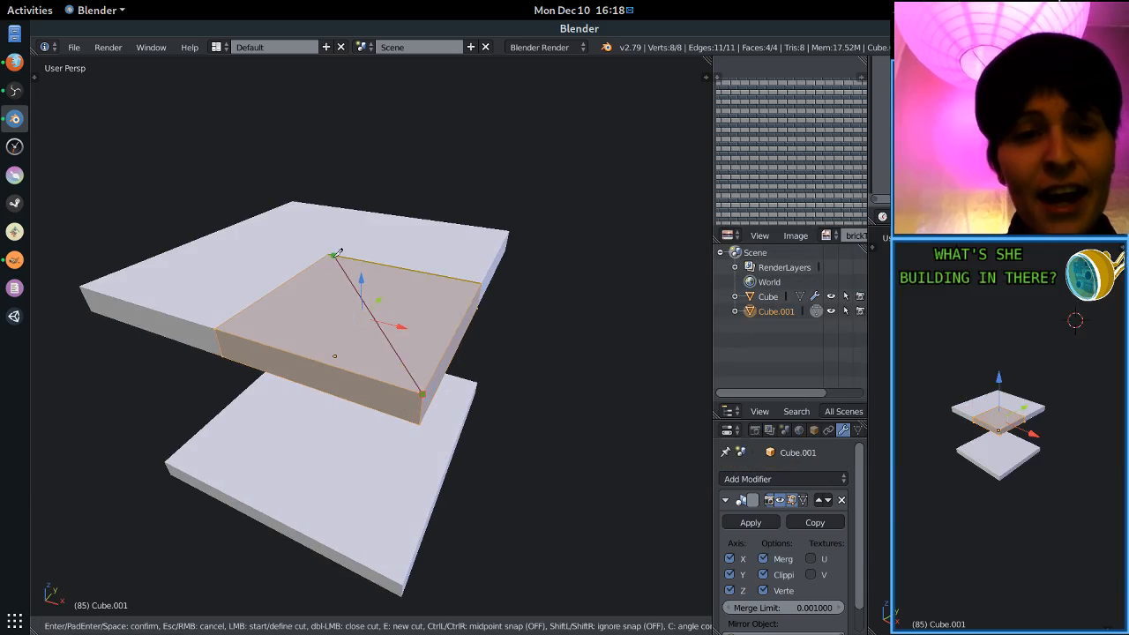
pyautogui.click(328, 255)
pyautogui.press('Return')
# Start a Knife cut on the corner piece's underside at the mirror-centre vertex.
pyautogui.moveTo(388, 335); pyautogui.dragTo(398, 381, button='middle')
pyautogui.press('k')
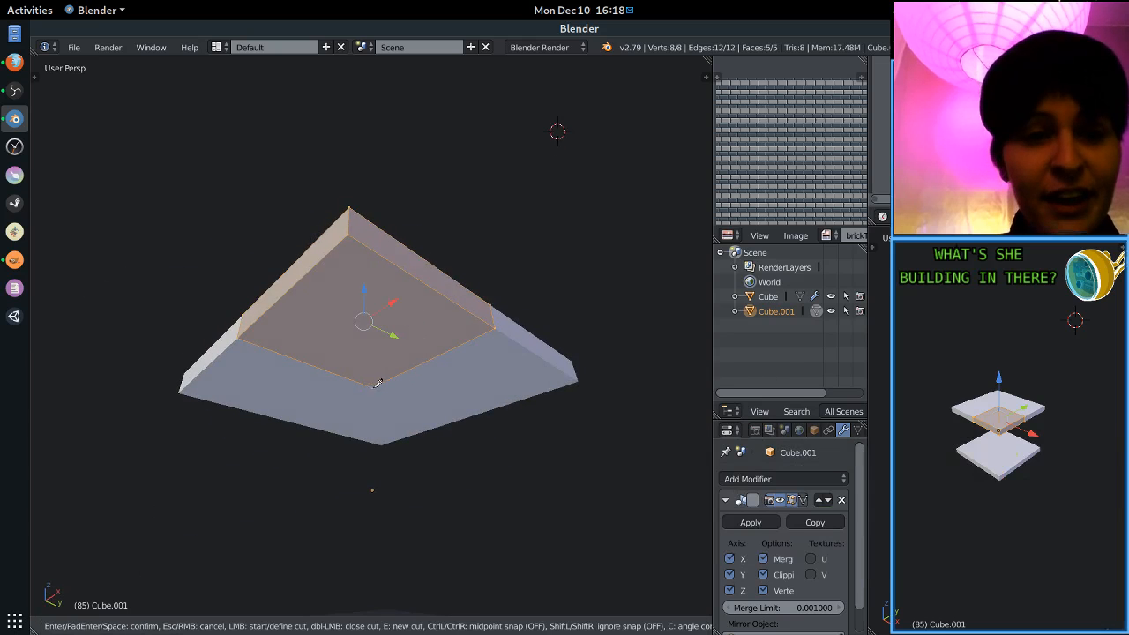
# Knife a diagonal cut across the underside of the slab's unmirrored quarter, from the slab's centre to its outer corner.
pyautogui.click(373, 386)
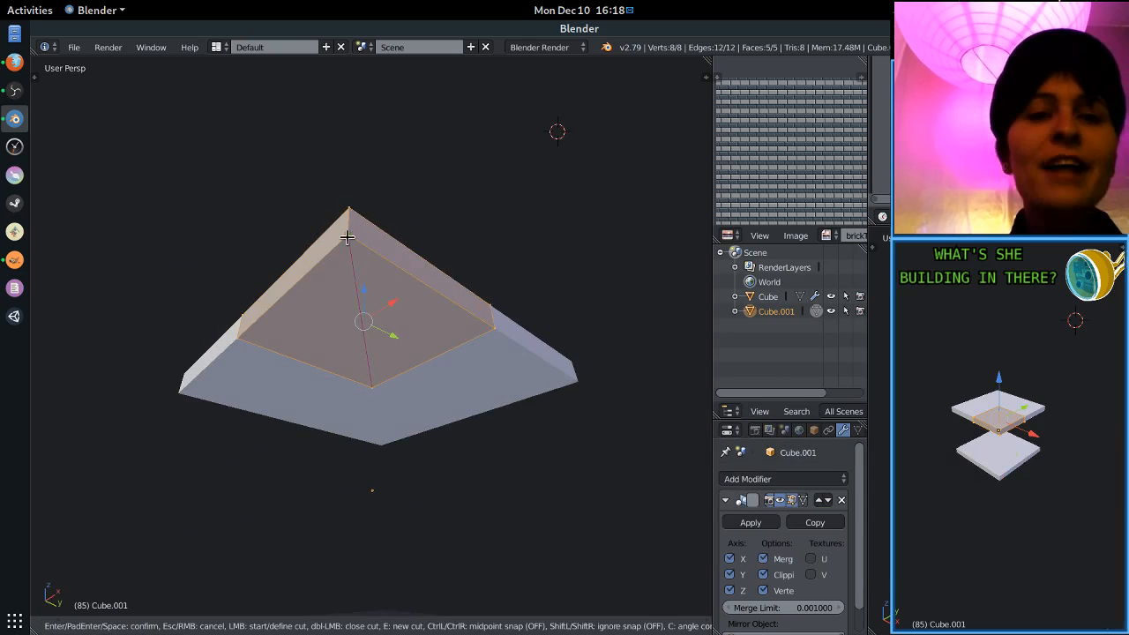
pyautogui.click(347, 236)
pyautogui.press('Return')
pyautogui.moveTo(479, 308); pyautogui.dragTo(446, 291, button='middle')
pyautogui.scroll(-2, 446, 292)
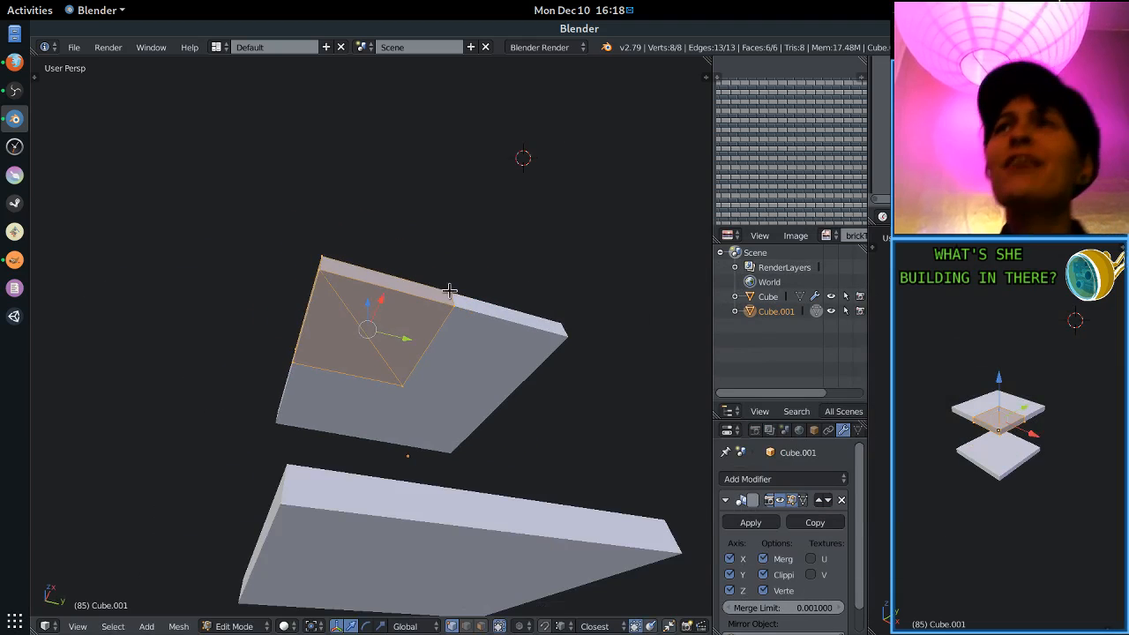
pyautogui.scroll(2, 407, 324)
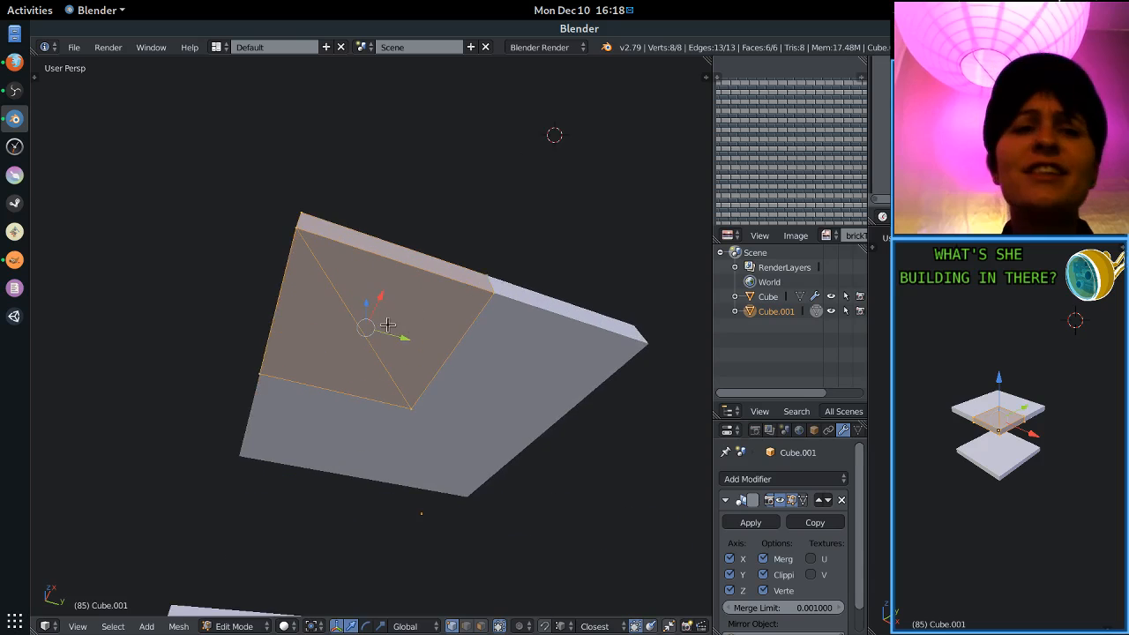
pyautogui.moveTo(320, 332); pyautogui.dragTo(392, 349, button='middle')
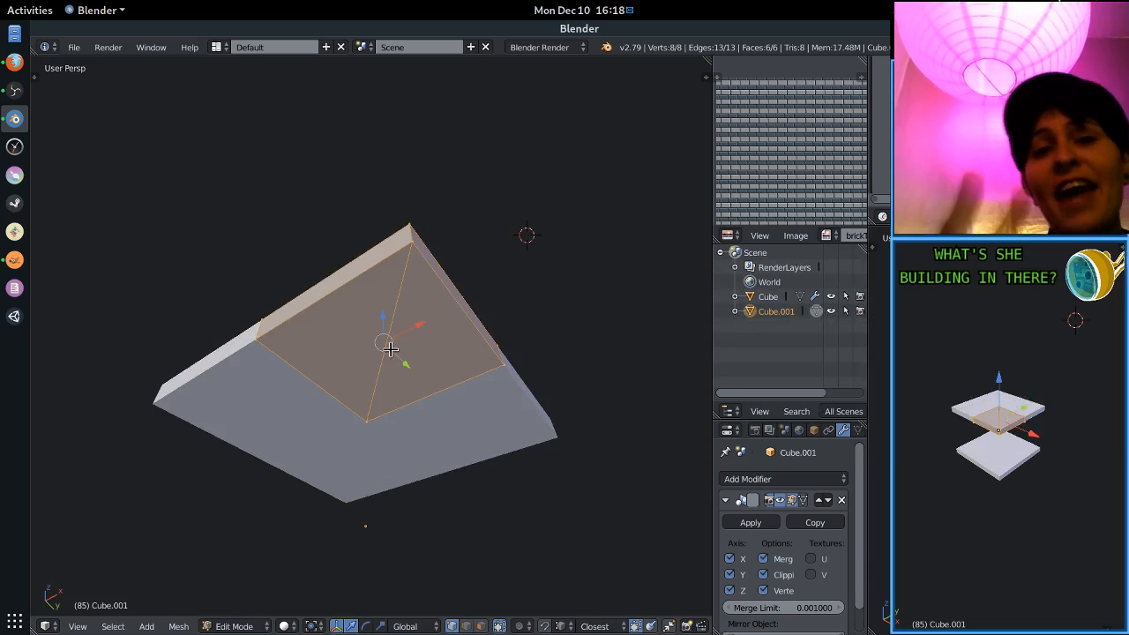
pyautogui.moveTo(378, 345); pyautogui.dragTo(342, 365, button='middle')
pyautogui.press('k')
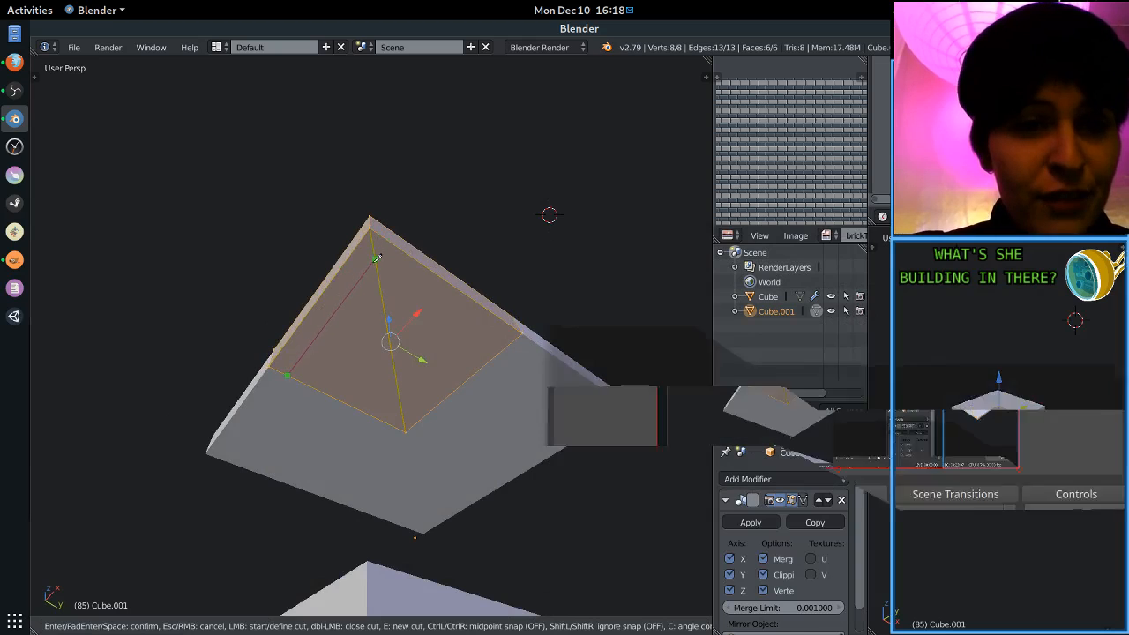
pyautogui.press('ctrl')
pyautogui.press('c')
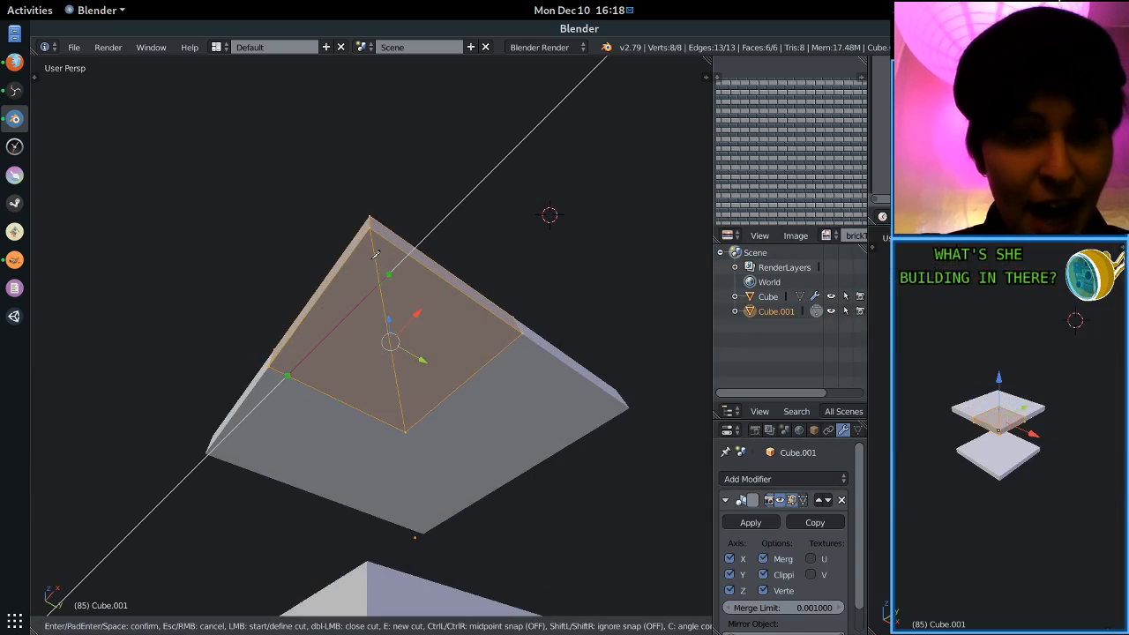
pyautogui.press('Escape')
pyautogui.moveTo(446, 280); pyautogui.dragTo(410, 298, button='middle')
pyautogui.press('k')
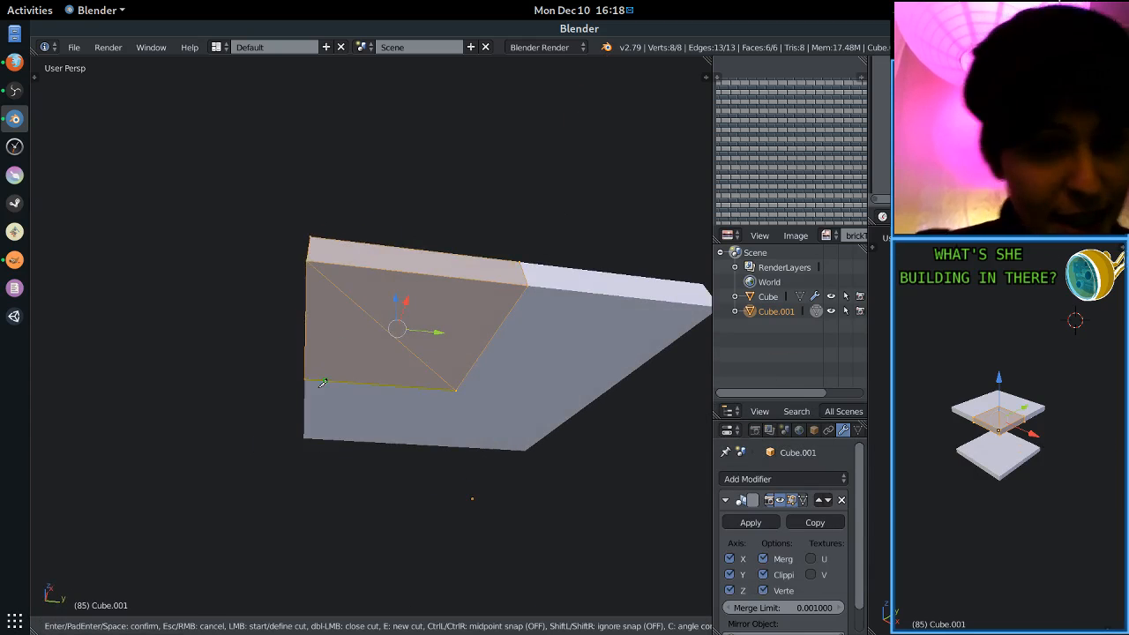
pyautogui.click(323, 378)
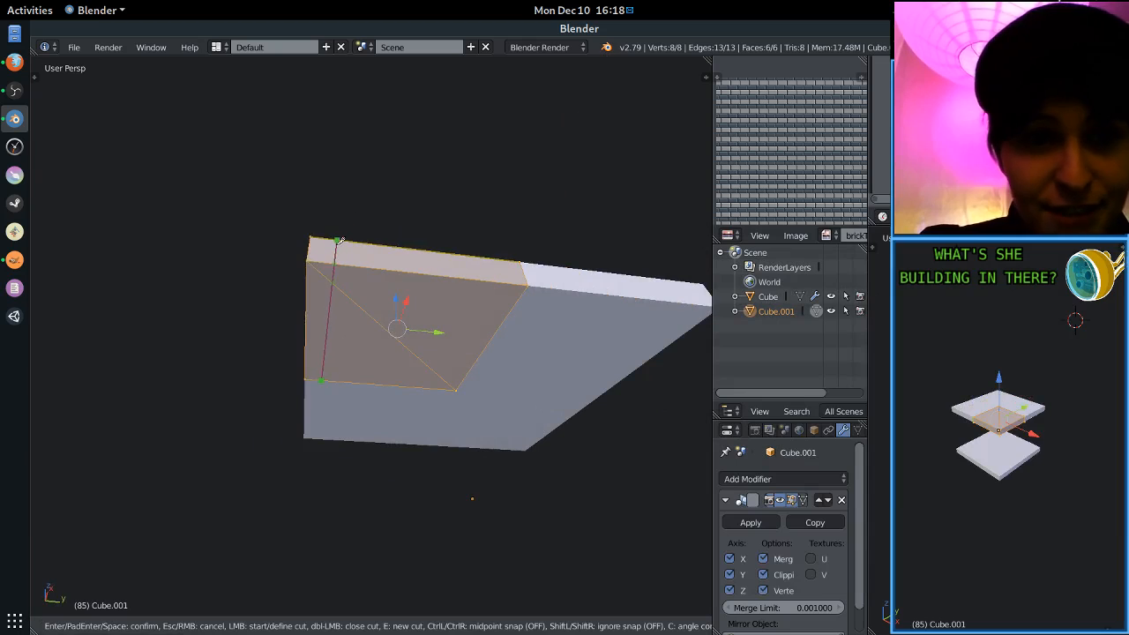
pyautogui.press('Escape')
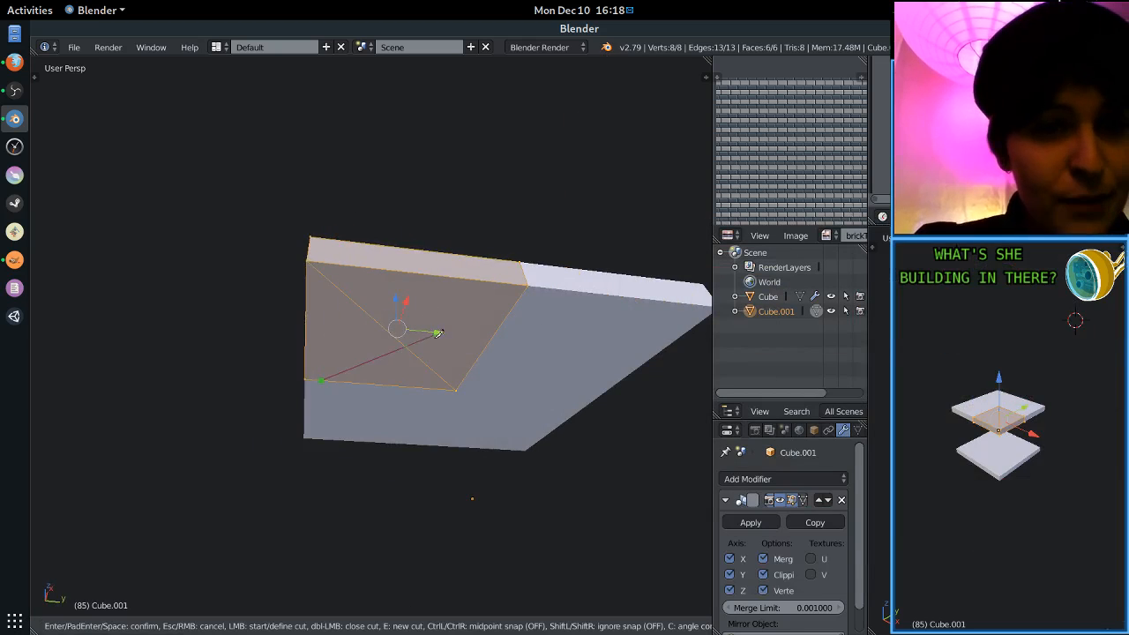
pyautogui.press('Escape')
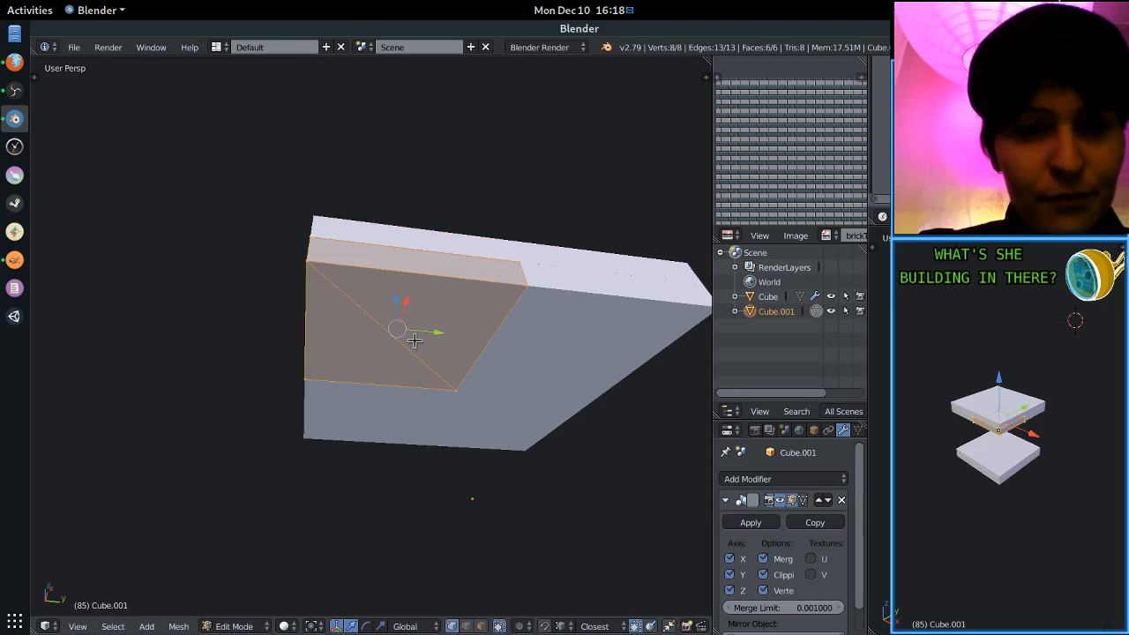
pyautogui.hotkey('ctrl', 'z')
# Knife a straight vertical cut through the quarter's outer side face near the slab corner, angle-constrained in the right orthographic wireframe view.
pyautogui.press('KP_3')
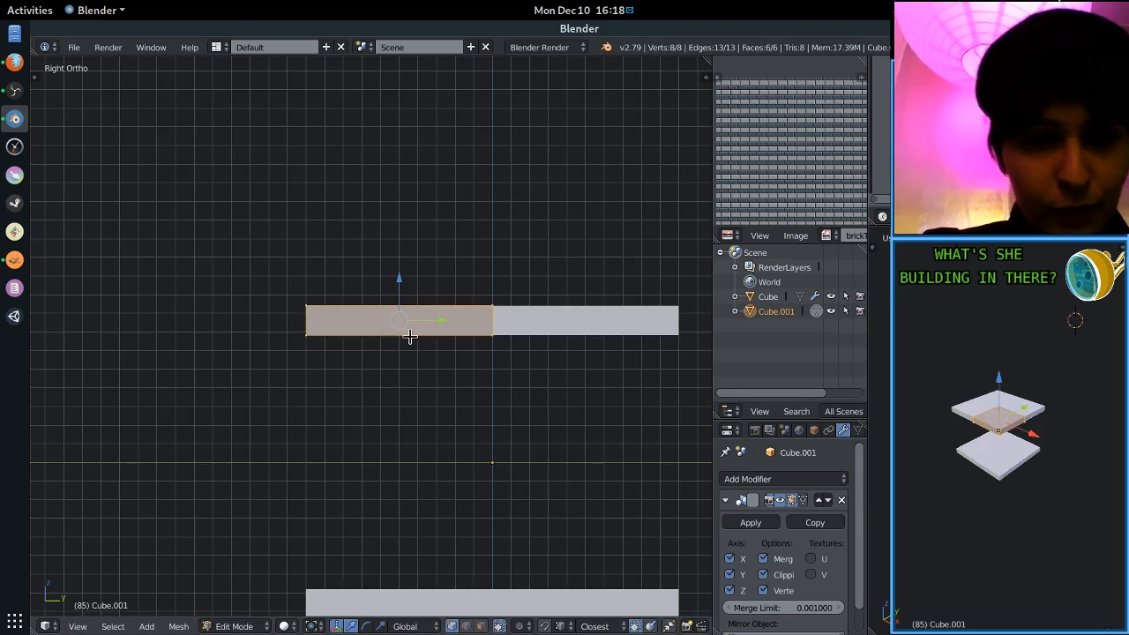
pyautogui.scroll(3, 411, 337)
pyautogui.press('z')
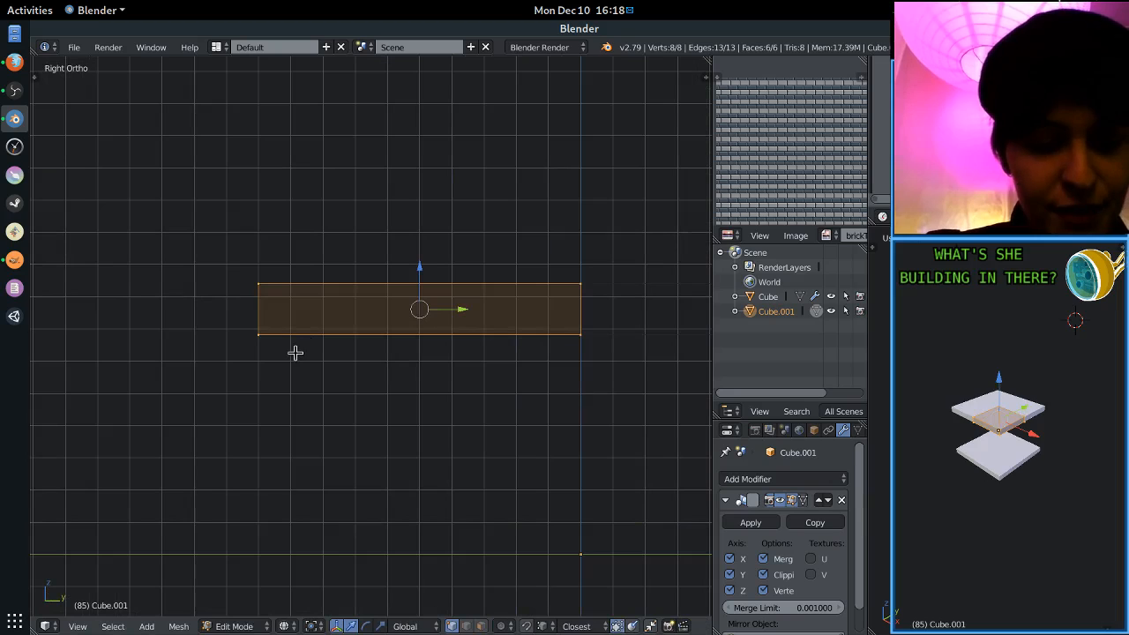
pyautogui.press('k')
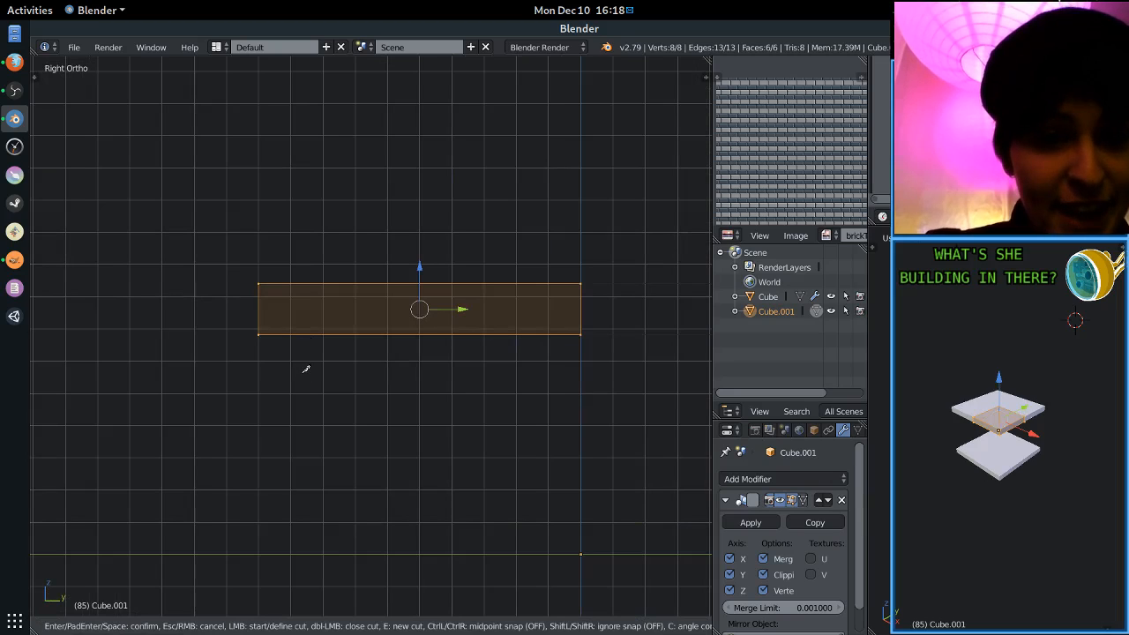
pyautogui.click(302, 371)
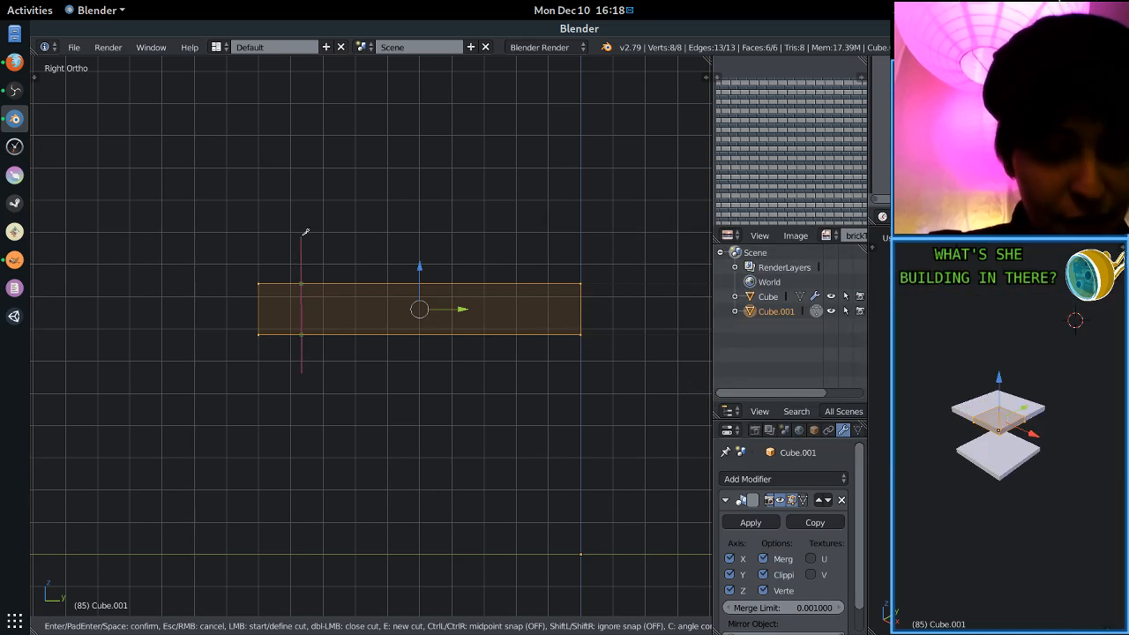
pyautogui.press('c')
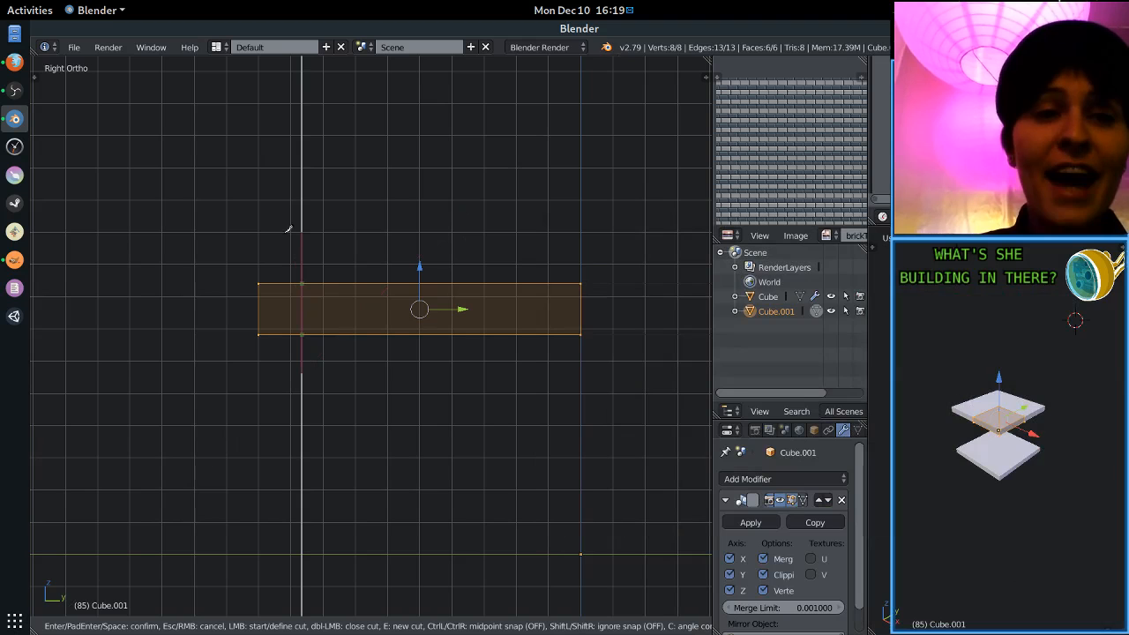
pyautogui.press('Return')
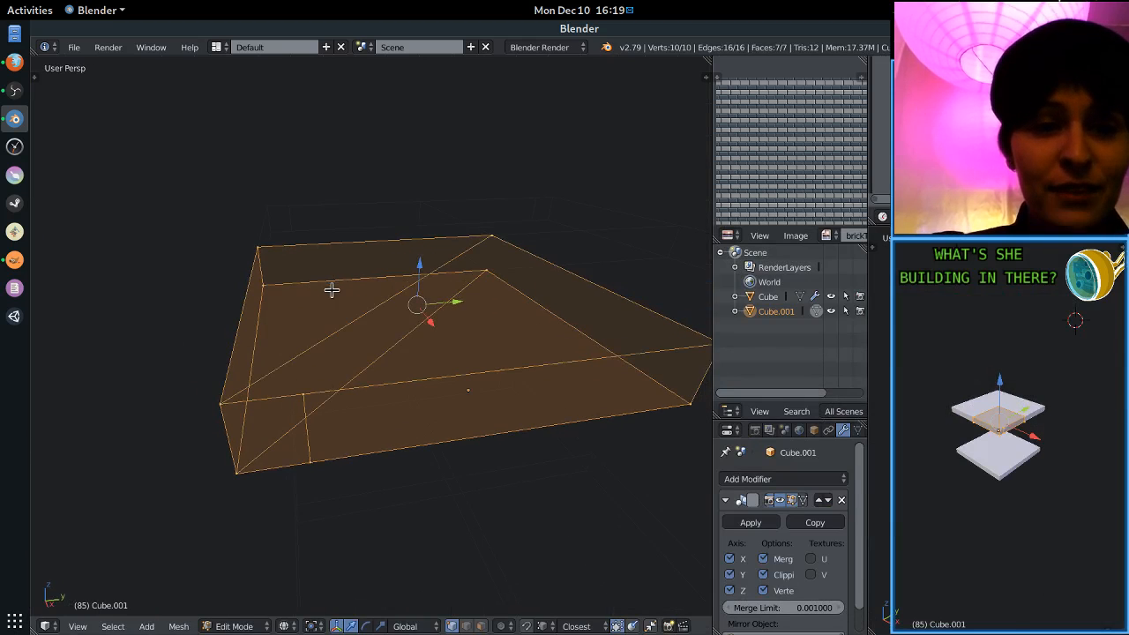
pyautogui.press('z')
pyautogui.moveTo(346, 351); pyautogui.dragTo(346, 250, button='middle')
pyautogui.scroll(-1, 346, 250)
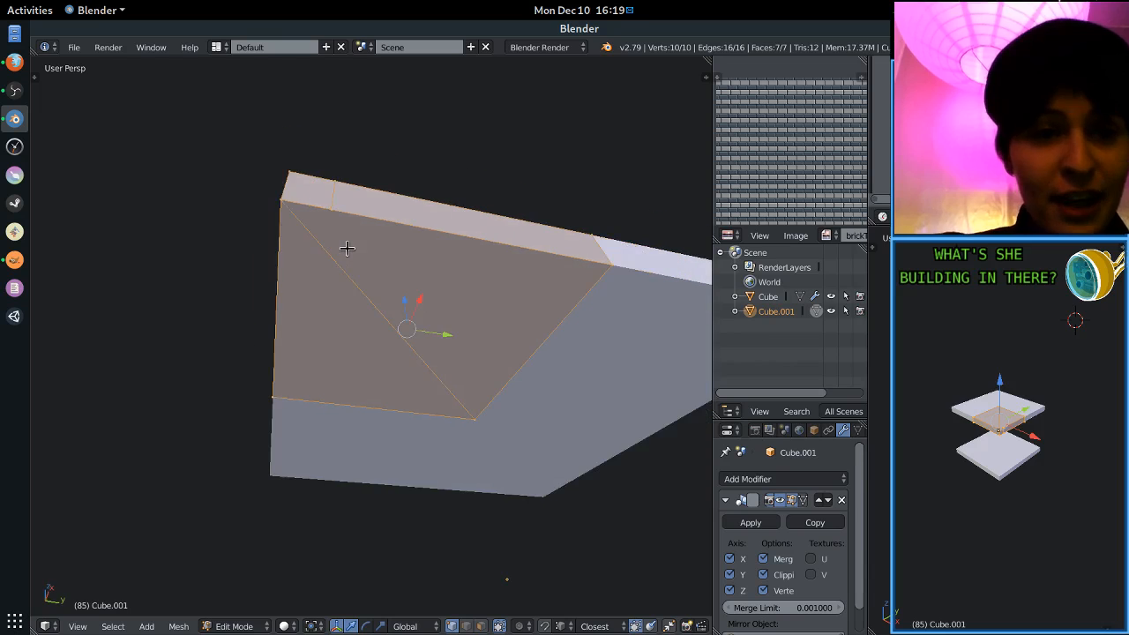
# Try to continue the side-face cut across the quarter's underside with the Knife, and undo it.
pyautogui.press('k')
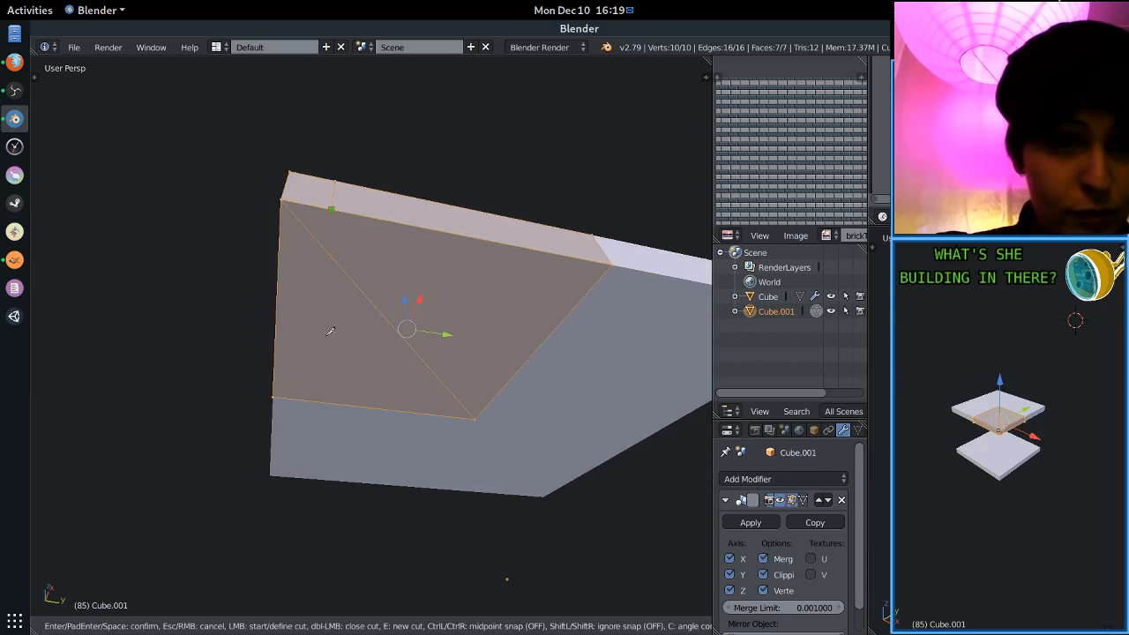
pyautogui.click(331, 209)
pyautogui.click(317, 400)
pyautogui.press('Return')
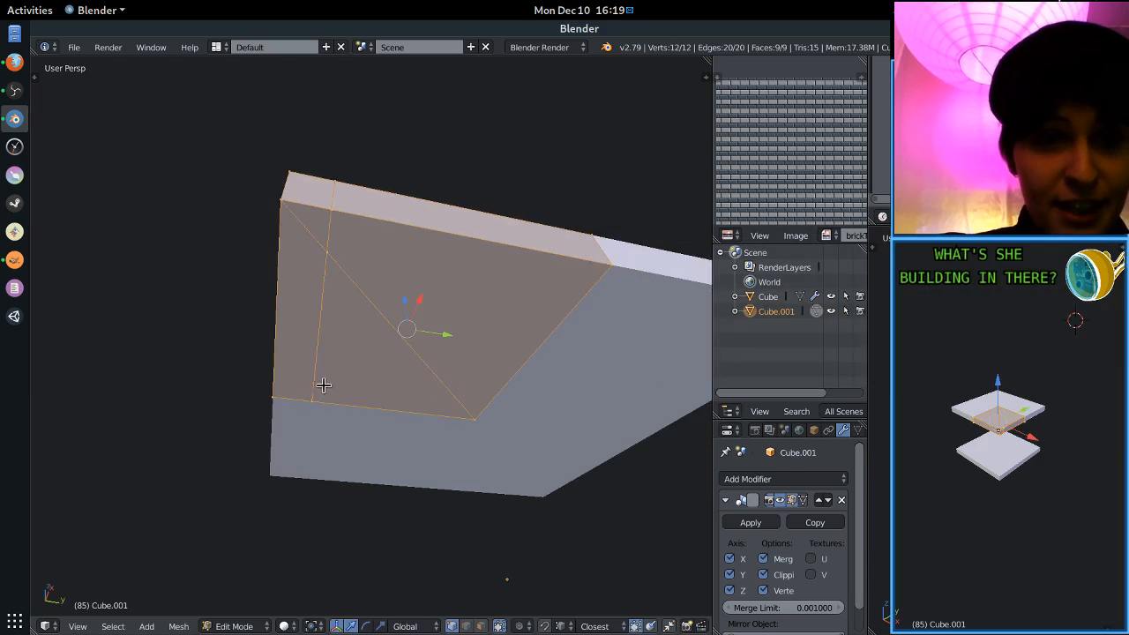
pyautogui.rightClick(314, 397)
pyautogui.moveTo(404, 173); pyautogui.dragTo(381, 331, button='middle')
pyautogui.press('k')
pyautogui.press('Escape')
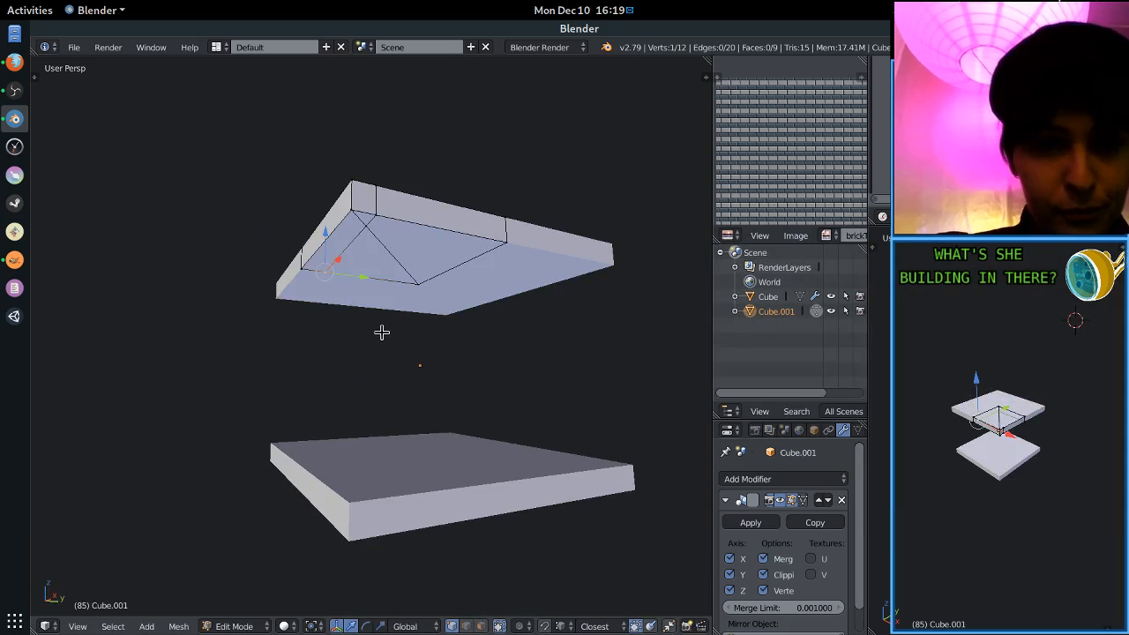
pyautogui.hotkey('ctrl', 'z')
# Turn off Z-axis mirroring and knife a cut parallel to X across the quarter's top face, starting at the side-face cut.
pyautogui.click(742, 591)
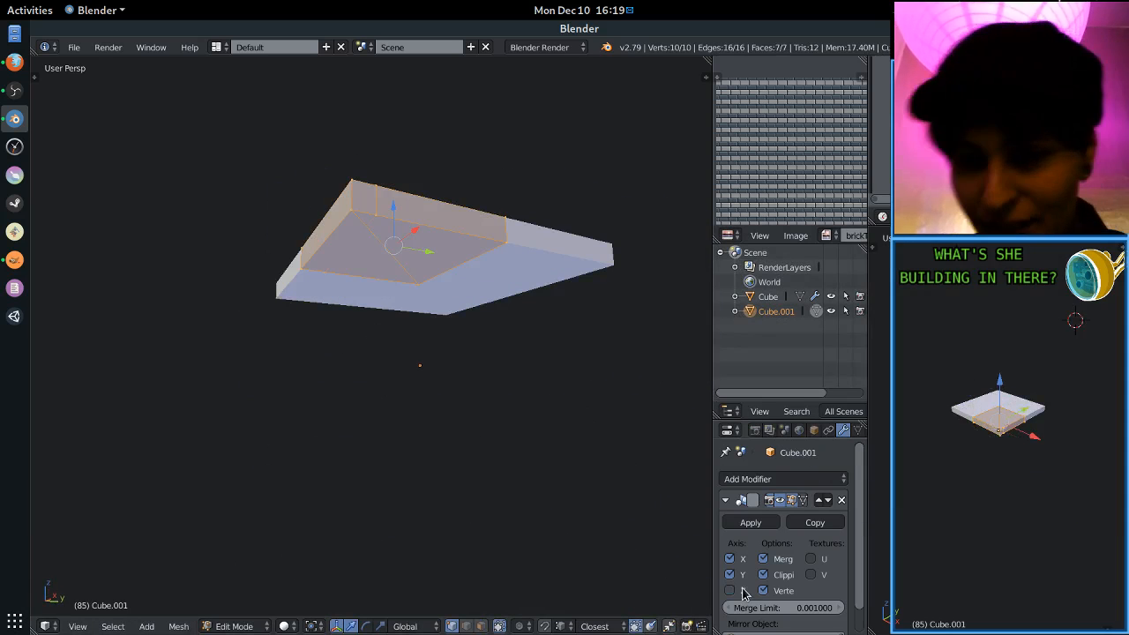
pyautogui.press('KP_7')
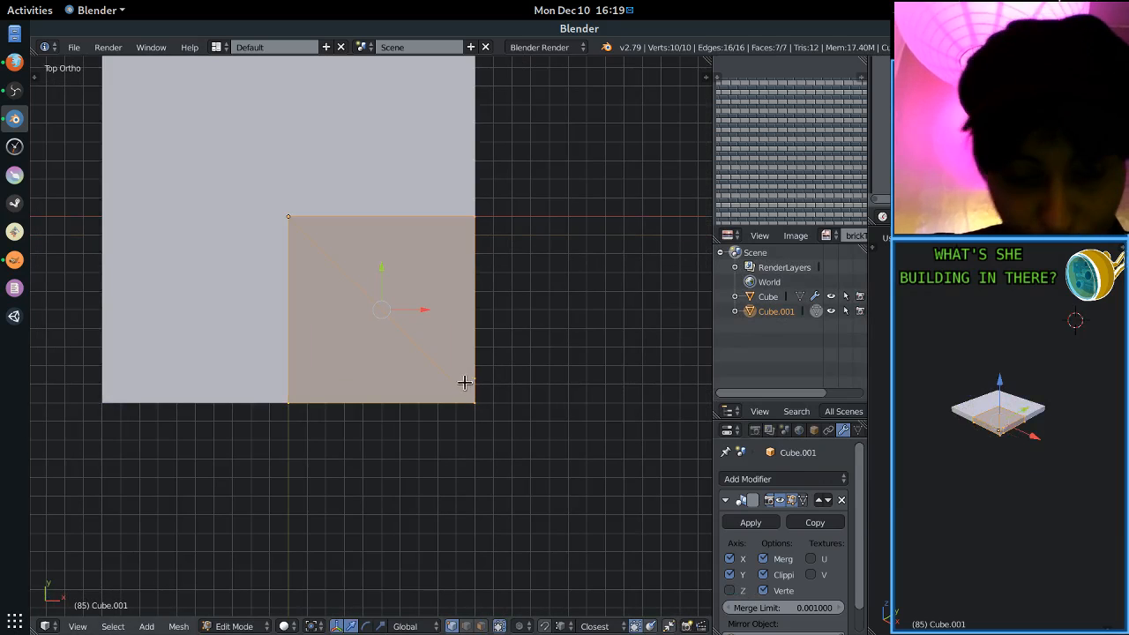
pyautogui.press('k')
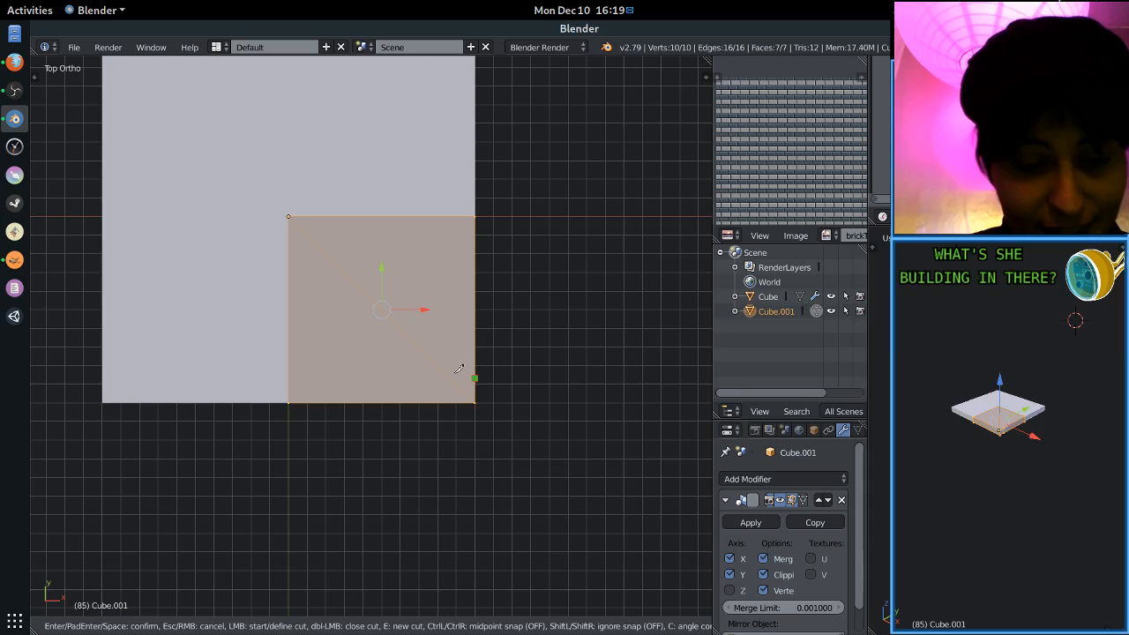
pyautogui.click(459, 369)
pyautogui.click(278, 363)
pyautogui.press('Return')
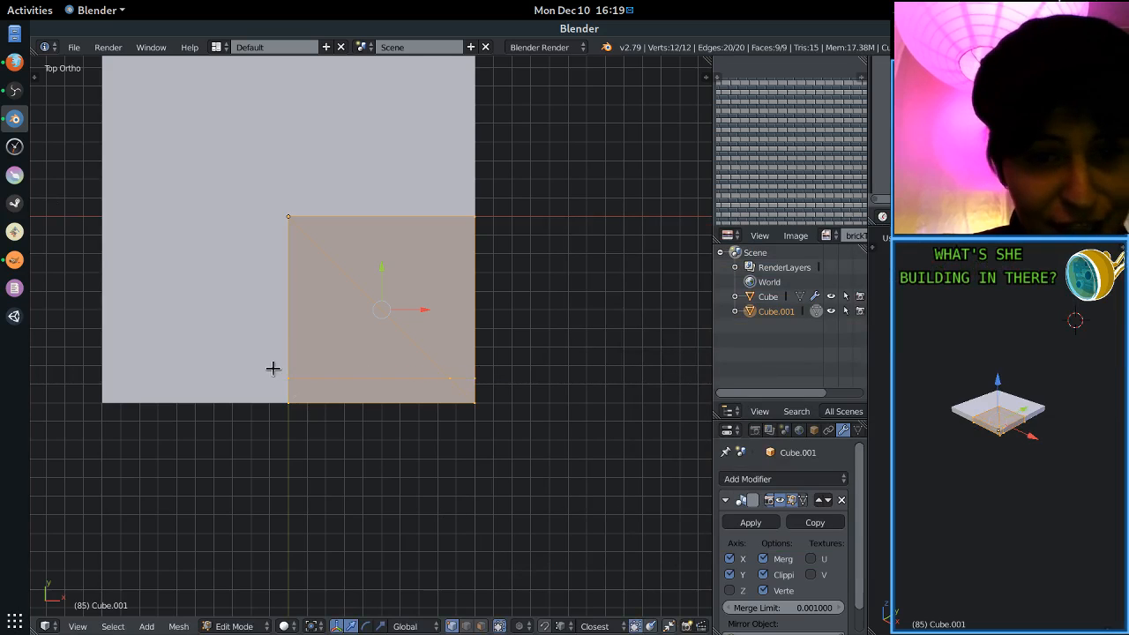
# Knife a cut parallel to X across the quarter's bottom face, level with the side-face cut.
pyautogui.press('ctrl+KP_7')
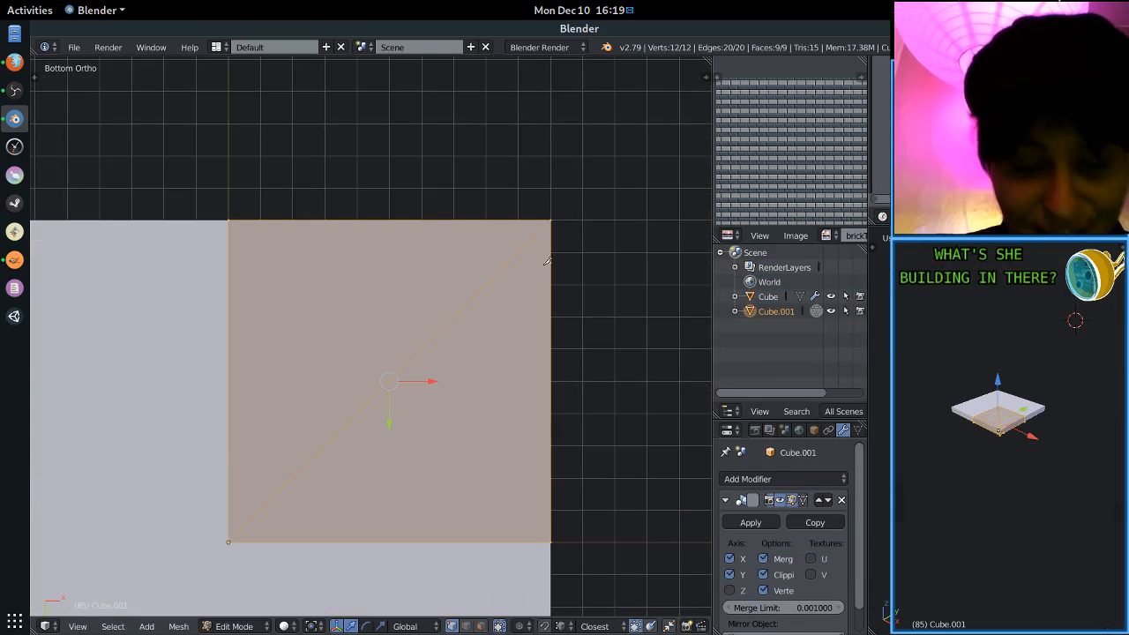
pyautogui.press('k')
pyautogui.click(553, 261)
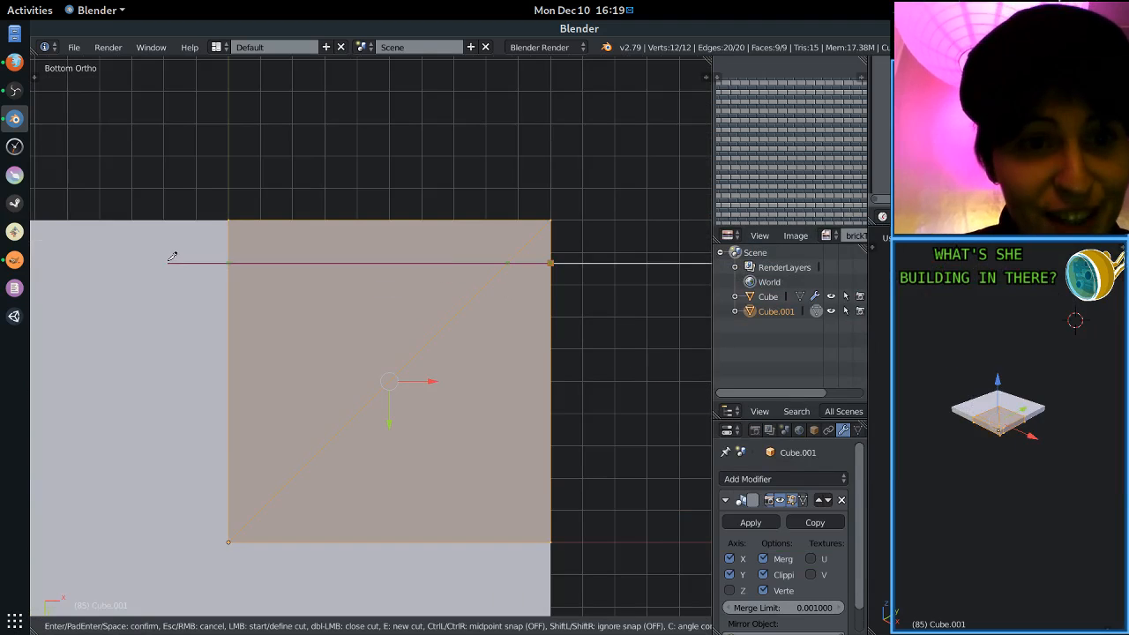
pyautogui.click(167, 259)
pyautogui.press('Return')
pyautogui.scroll(-3, 451, 245)
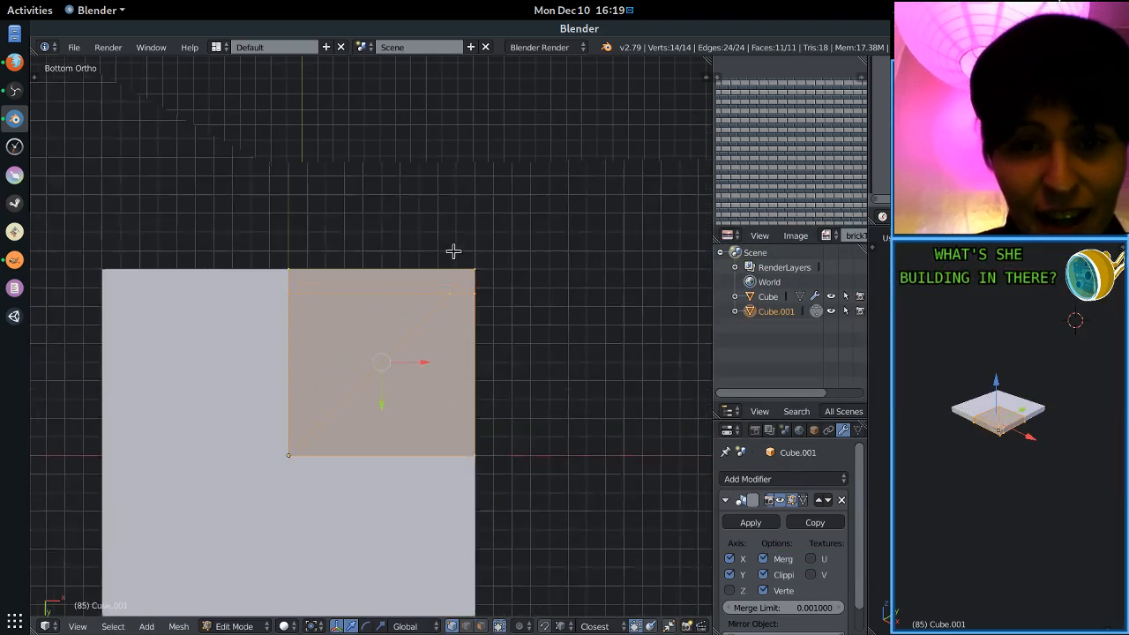
# Knife a cut parallel to Y across the whole bottom face, through the intersection of its diagonal and X-parallel cut.
pyautogui.scroll(2, 476, 300)
pyautogui.press('k')
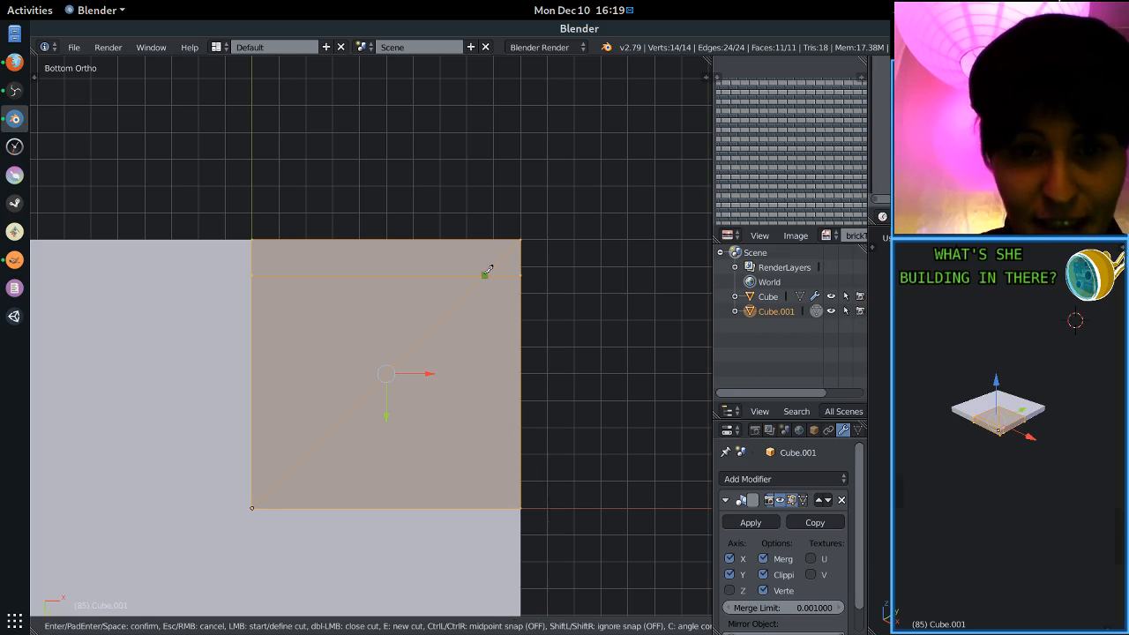
pyautogui.click(487, 530)
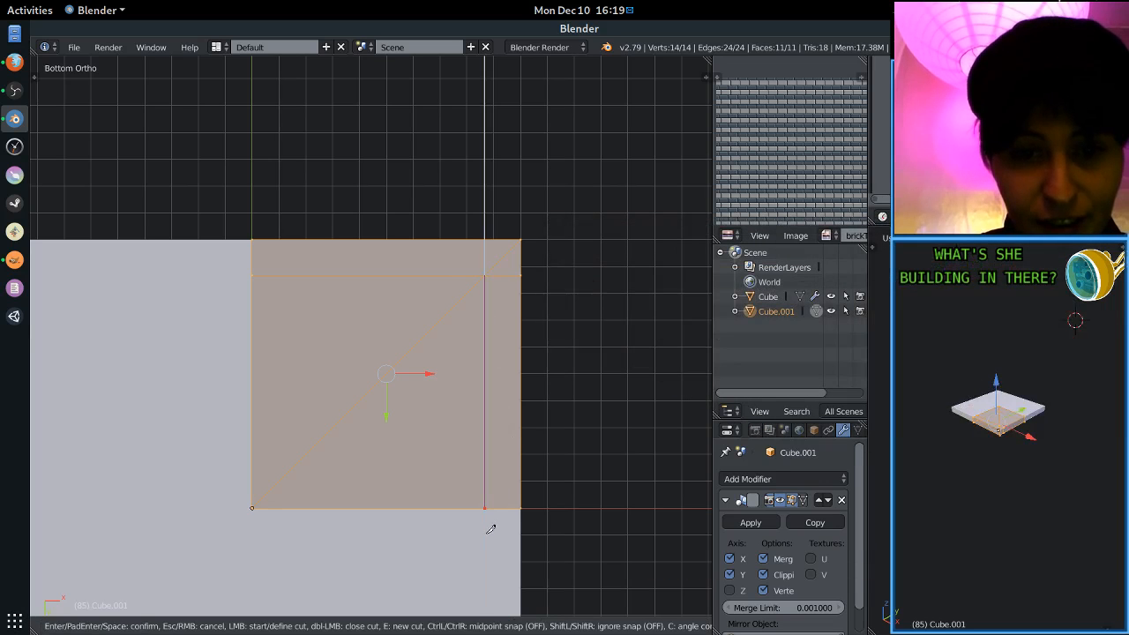
pyautogui.press('Return')
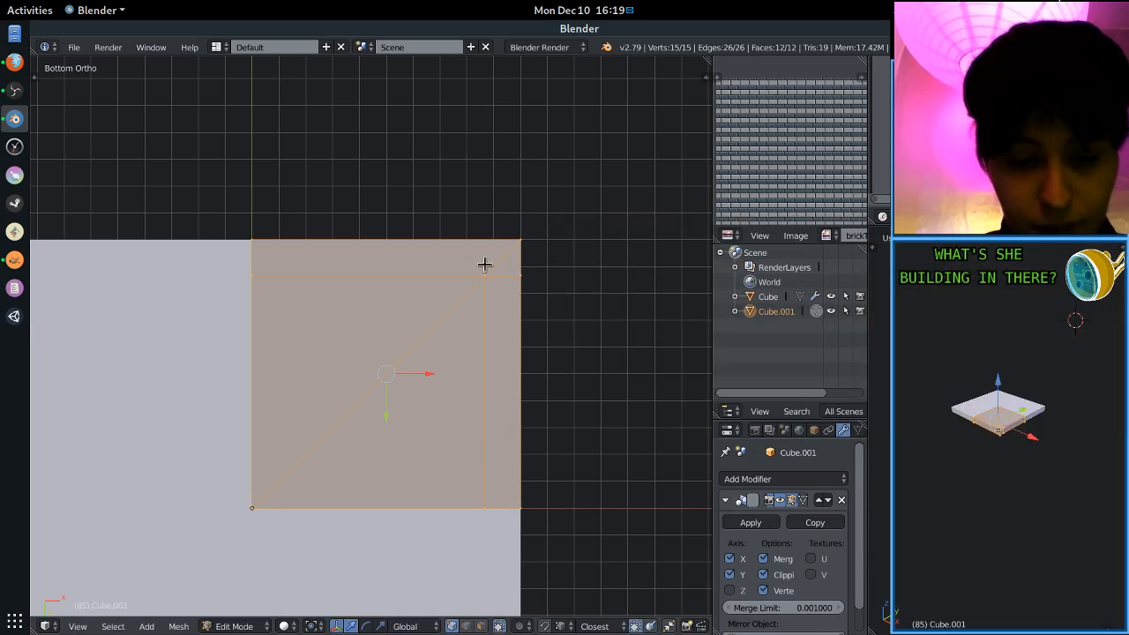
pyautogui.press('k')
pyautogui.press('c')
pyautogui.click(489, 176)
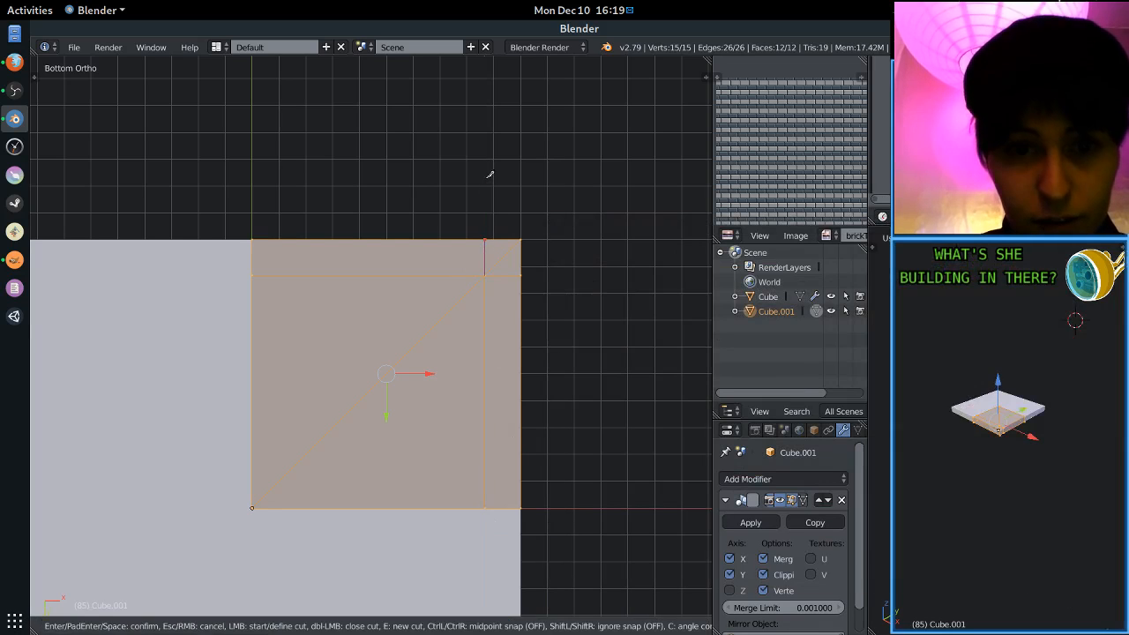
pyautogui.press('Return')
# Knife a cut parallel to Y across the quarter's top face, starting at the intersection of its diagonal and X-parallel cut.
pyautogui.moveTo(512, 201); pyautogui.dragTo(486, 292, button='middle')
pyautogui.press('KP_7')
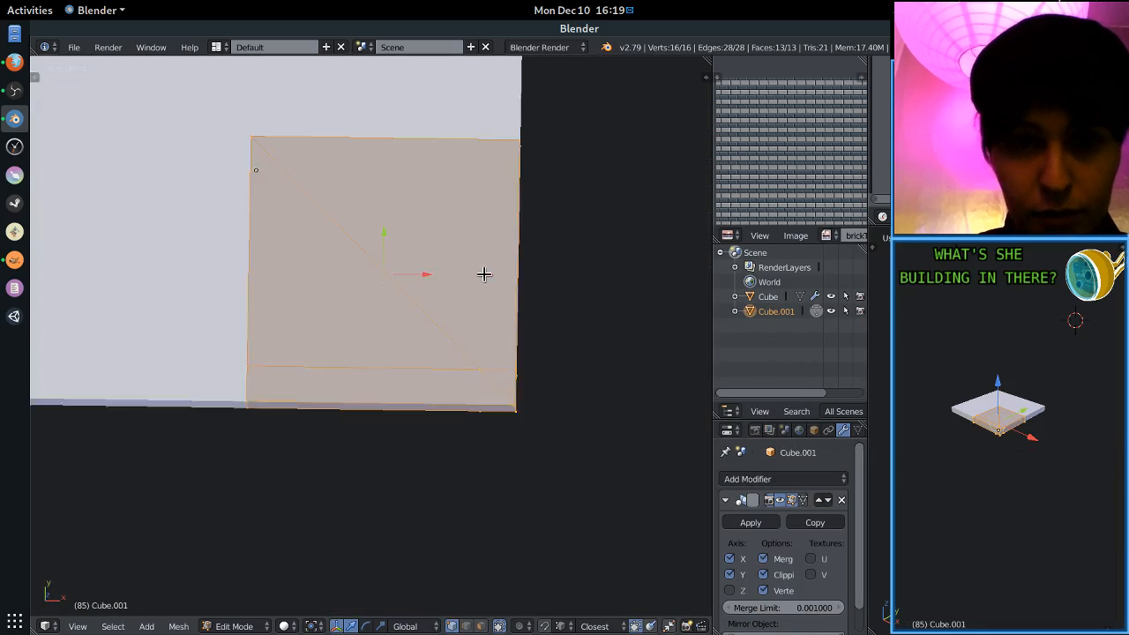
pyautogui.scroll(-4, 484, 275)
pyautogui.scroll(3, 484, 274)
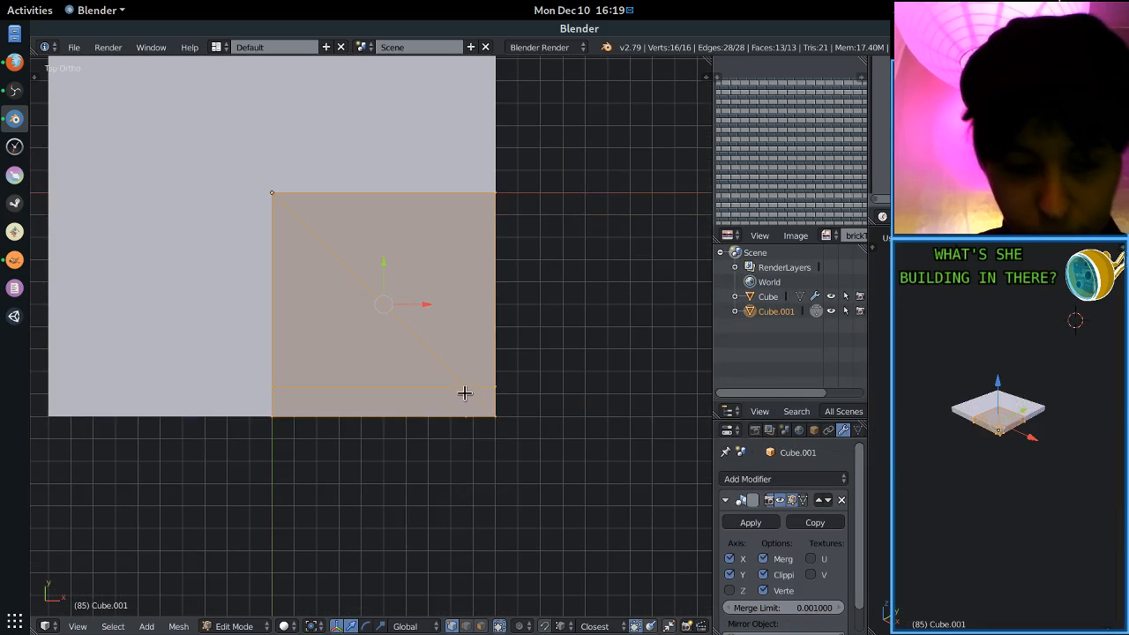
pyautogui.press('k')
pyautogui.click(465, 386)
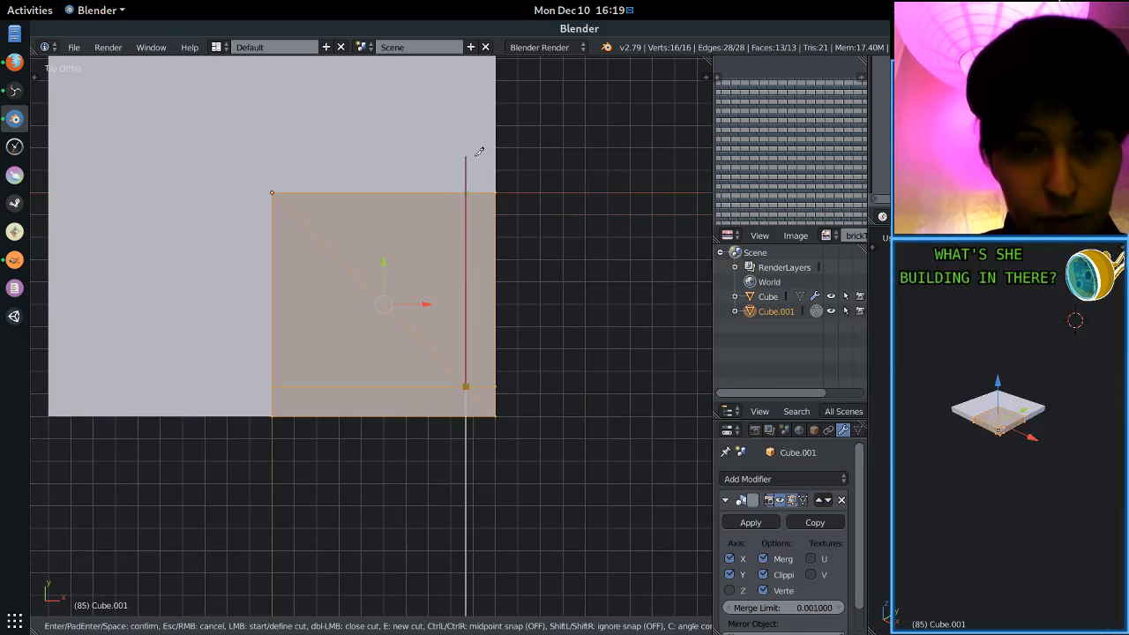
pyautogui.click(466, 156)
pyautogui.press('Return')
pyautogui.press('k')
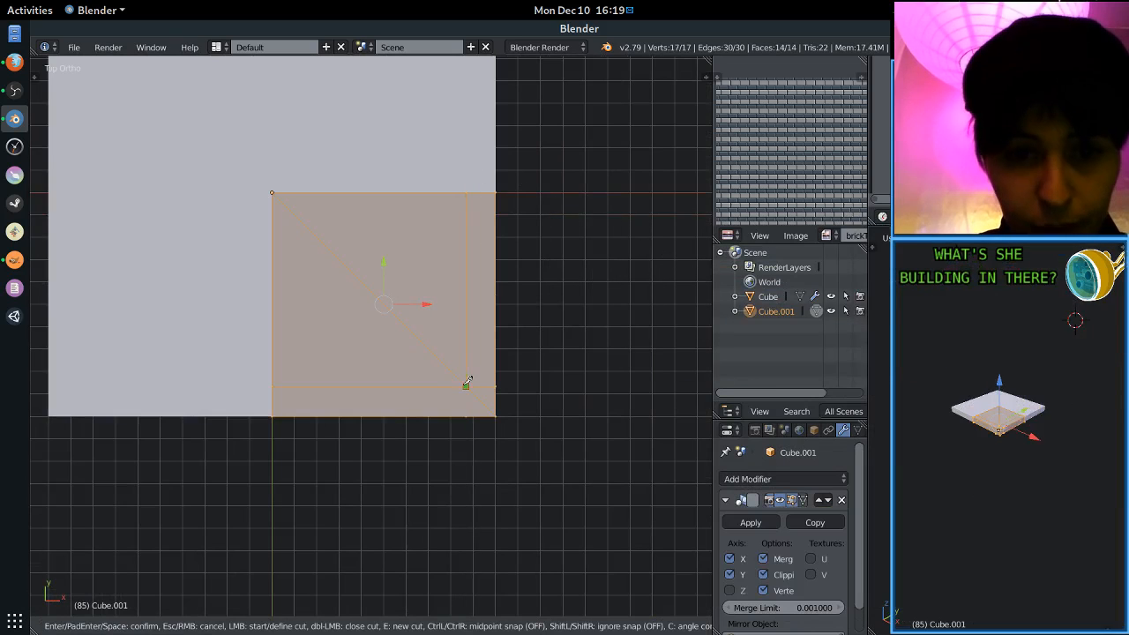
pyautogui.click(466, 386)
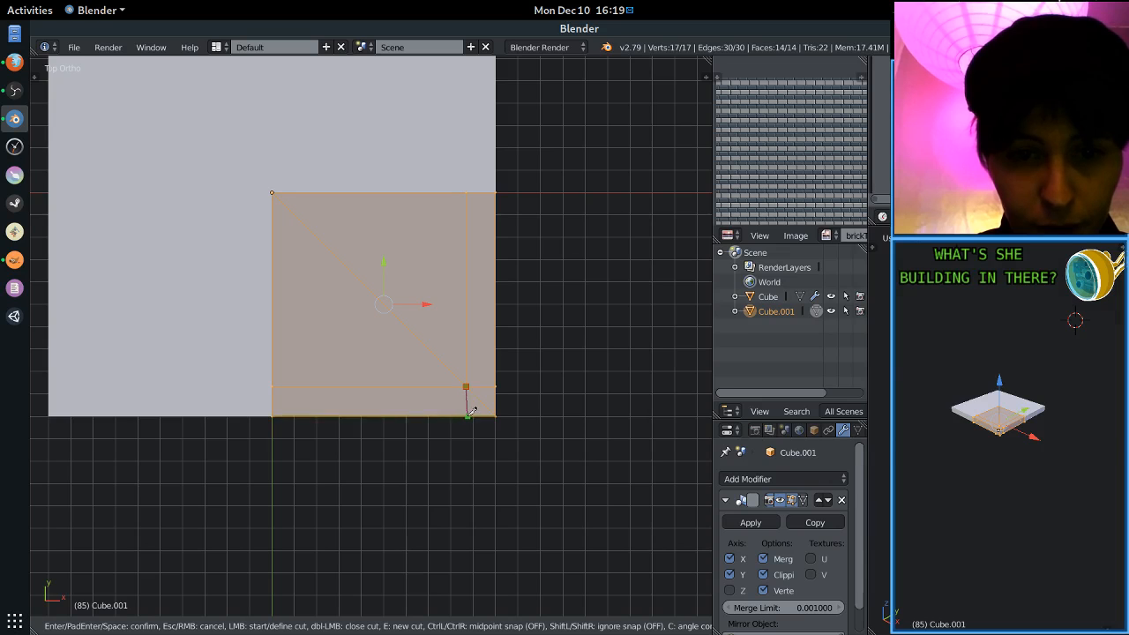
pyautogui.press('Escape')
# Knife a cut from the cut vertex on the lower outer edge, up the side face, to the top-face intersection.
pyautogui.moveTo(464, 429); pyautogui.dragTo(512, 341, button='middle')
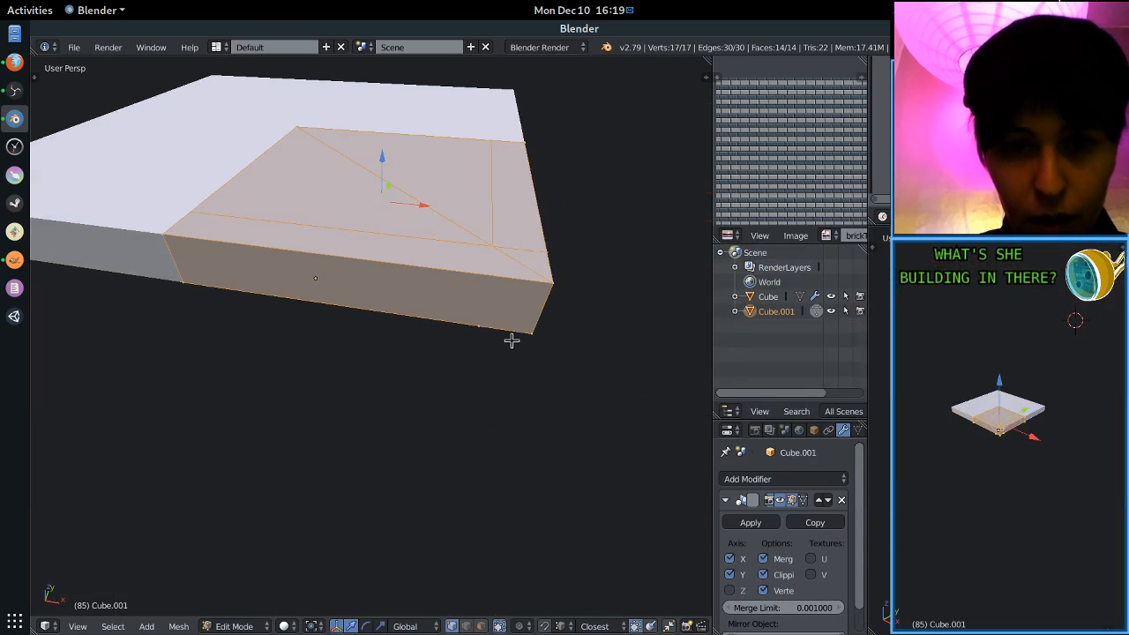
pyautogui.press('k')
pyautogui.click(481, 324)
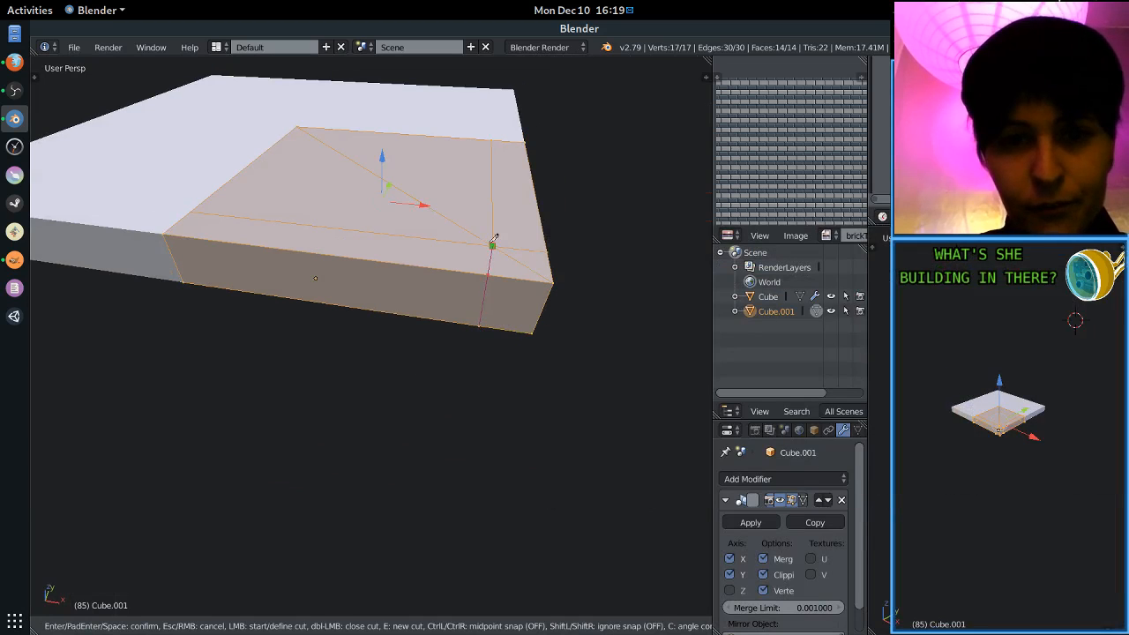
pyautogui.click(491, 243)
pyautogui.press('Return')
# Switch the mesh selection to face mode.
pyautogui.moveTo(478, 195); pyautogui.dragTo(465, 153, button='middle')
pyautogui.hotkey('ctrl', 'Tab')
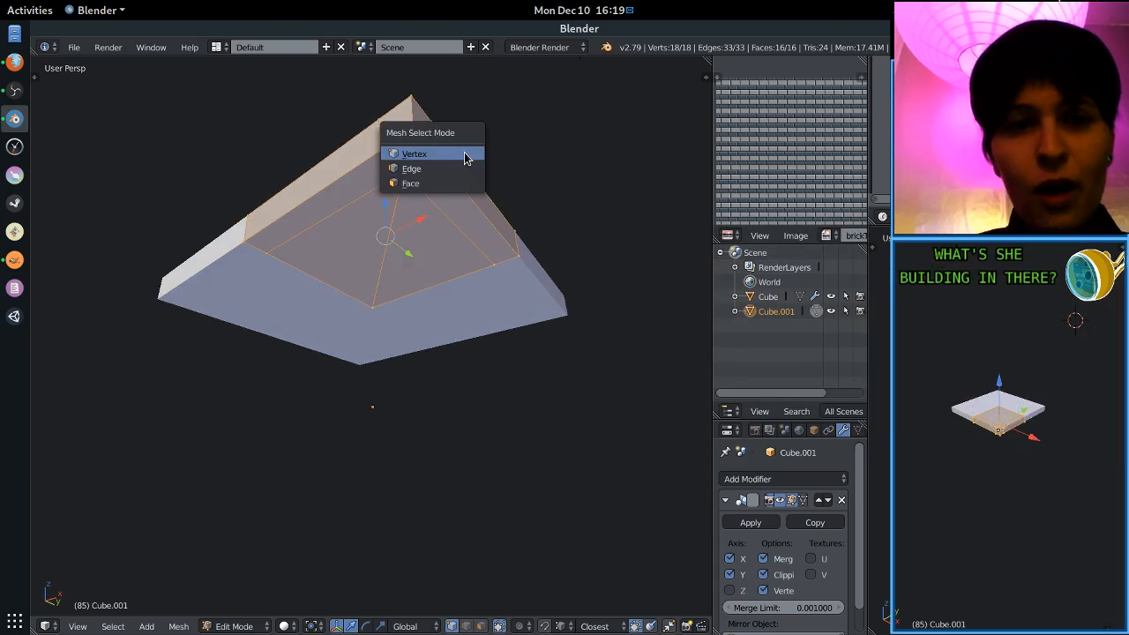
pyautogui.click(437, 169)
pyautogui.hotkey('ctrl', 'Tab')
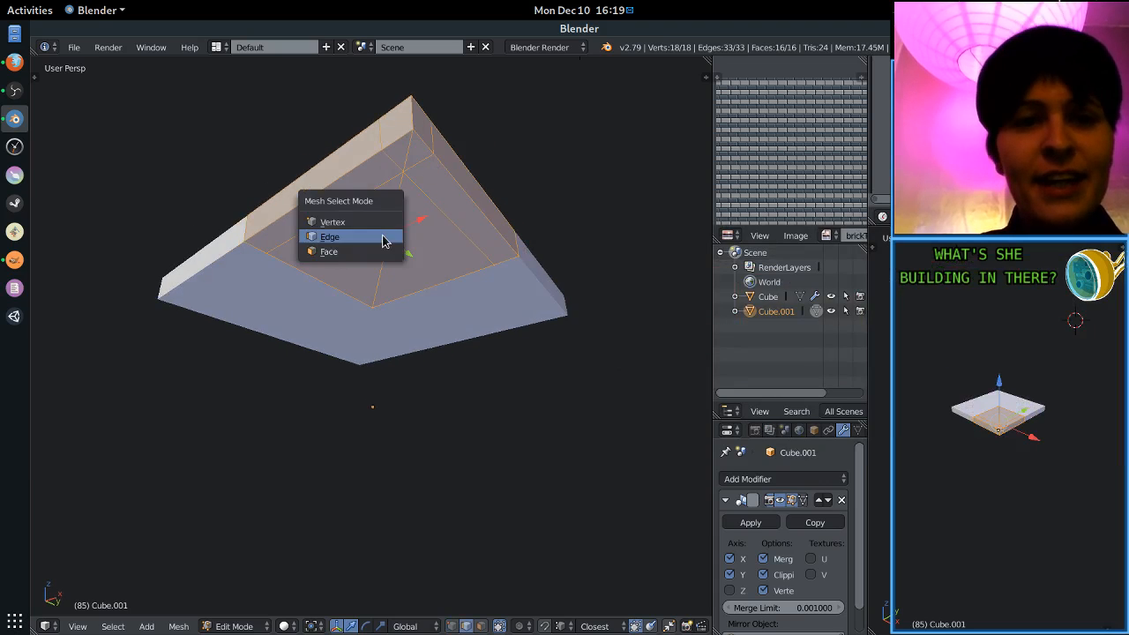
pyautogui.click(373, 250)
# Delete the quarter's inner bottom faces, one inner top triangle, and all faces of the border strip running parallel to Y.
pyautogui.rightClick(373, 248)
pyautogui.keyDown('shift'); pyautogui.rightClick(411, 233); pyautogui.keyUp('shift')
pyautogui.keyDown('shift'); pyautogui.rightClick(410, 161); pyautogui.keyUp('shift')
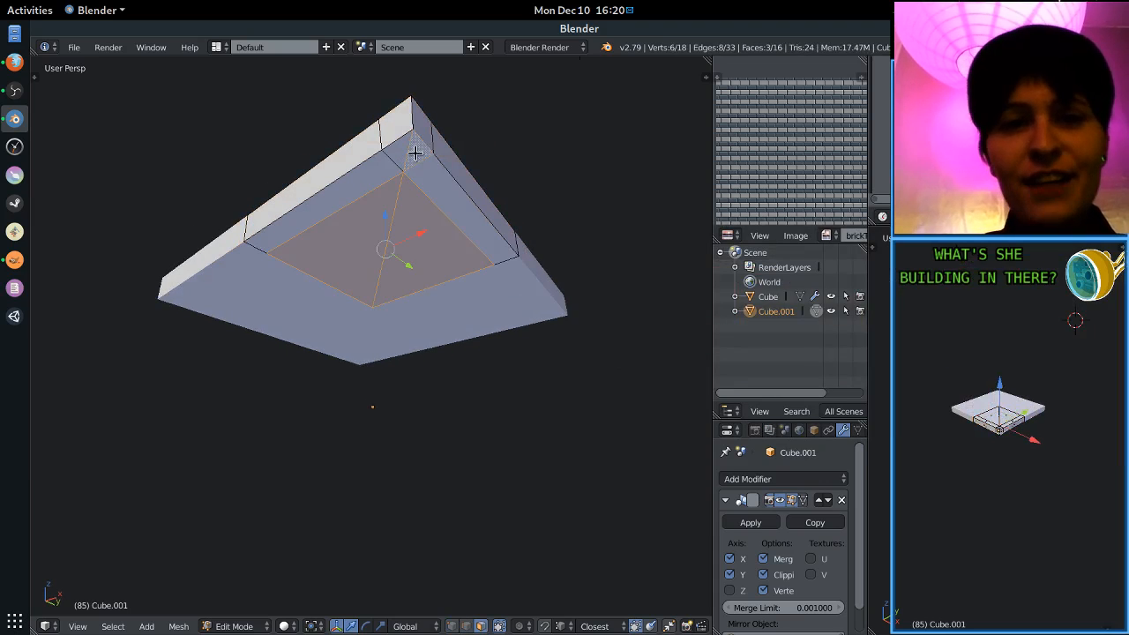
pyautogui.keyDown('shift'); pyautogui.rightClick(438, 185); pyautogui.keyUp('shift')
pyautogui.keyDown('shift'); pyautogui.rightClick(446, 157); pyautogui.keyUp('shift')
pyautogui.moveTo(445, 163); pyautogui.dragTo(441, 225, button='middle')
pyautogui.moveTo(412, 153); pyautogui.dragTo(396, 292, button='middle')
pyautogui.keyDown('shift'); pyautogui.rightClick(397, 296); pyautogui.keyUp('shift')
pyautogui.keyDown('shift'); pyautogui.rightClick(426, 273); pyautogui.keyUp('shift')
pyautogui.keyDown('shift'); pyautogui.rightClick(428, 218); pyautogui.keyUp('shift')
pyautogui.press('x')
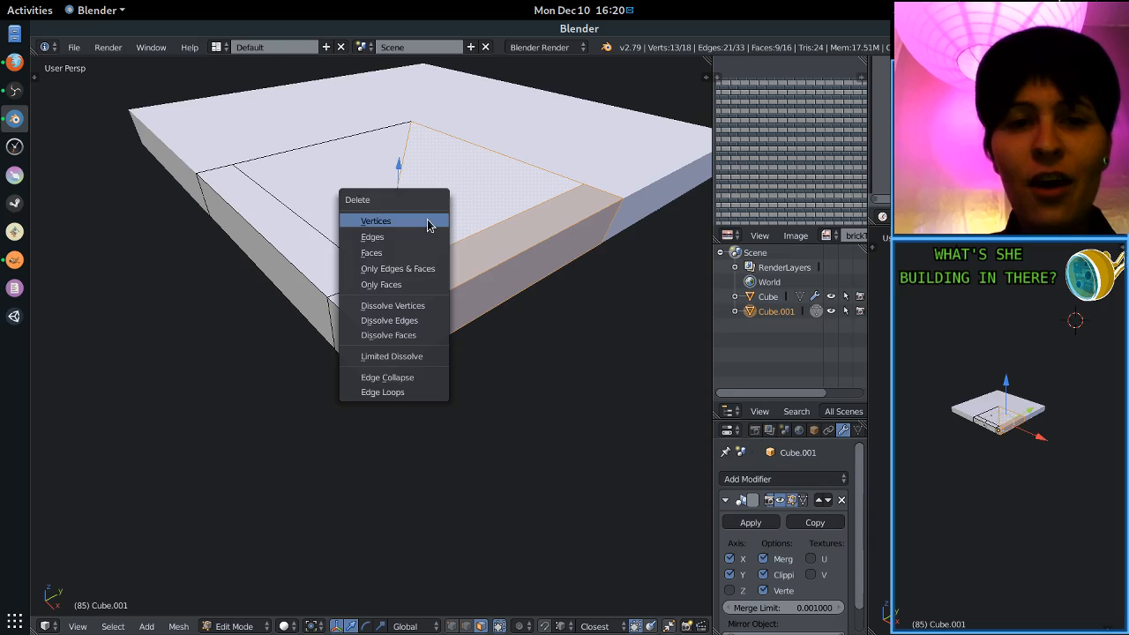
pyautogui.click(429, 253)
# Delete the remaining inner top triangle, and turn on Z-axis mirroring in the Mirror modifier.
pyautogui.moveTo(384, 210); pyautogui.dragTo(406, 232, button='middle')
pyautogui.rightClick(405, 245)
pyautogui.press('x')
pyautogui.click(405, 244)
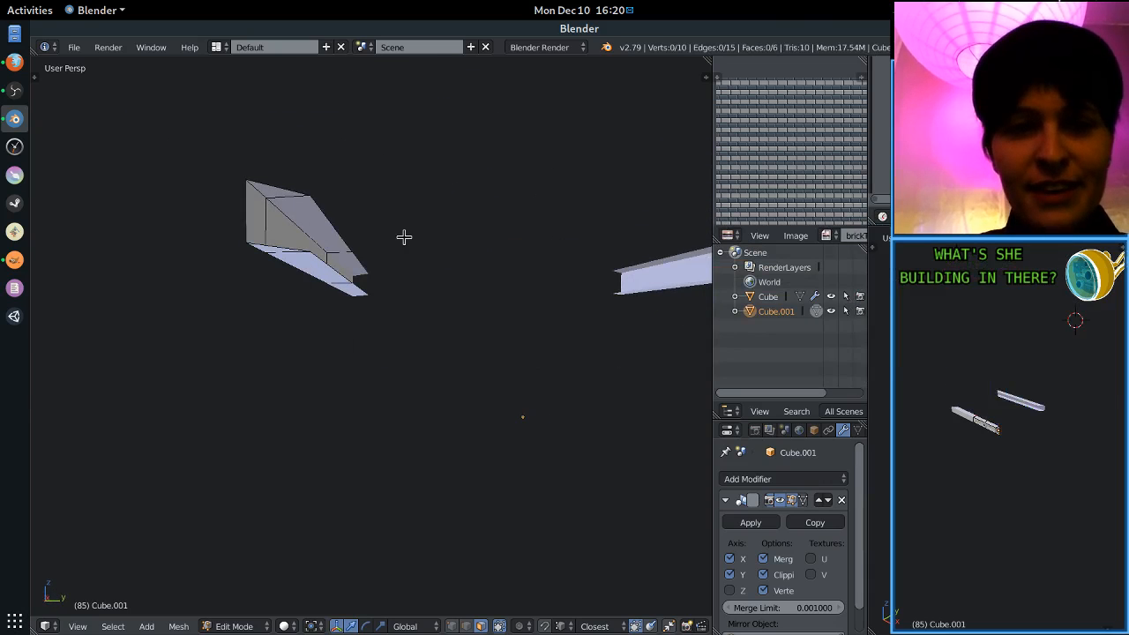
pyautogui.click(731, 590)
# In vertex mode, merge the cut vertices near the strip's outer end into the corner vertices with Merge At First.
pyautogui.moveTo(388, 467); pyautogui.dragTo(569, 346, button='middle')
pyautogui.hotkey('ctrl', 'Tab')
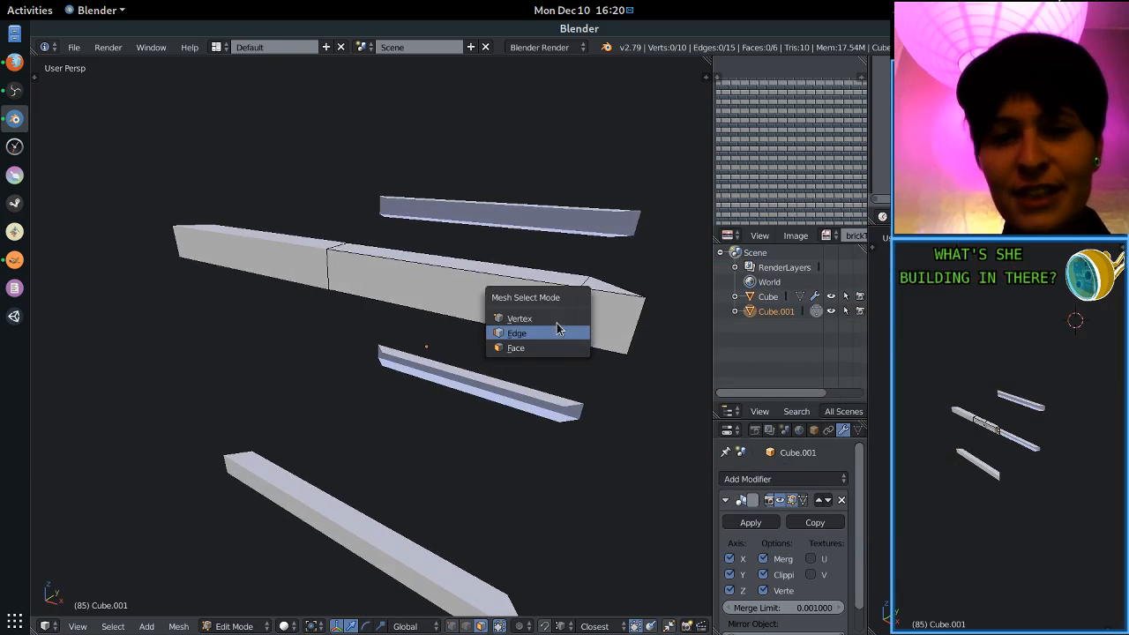
pyautogui.click(561, 329)
pyautogui.rightClick(569, 304)
pyautogui.hotkey('alt', 'm')
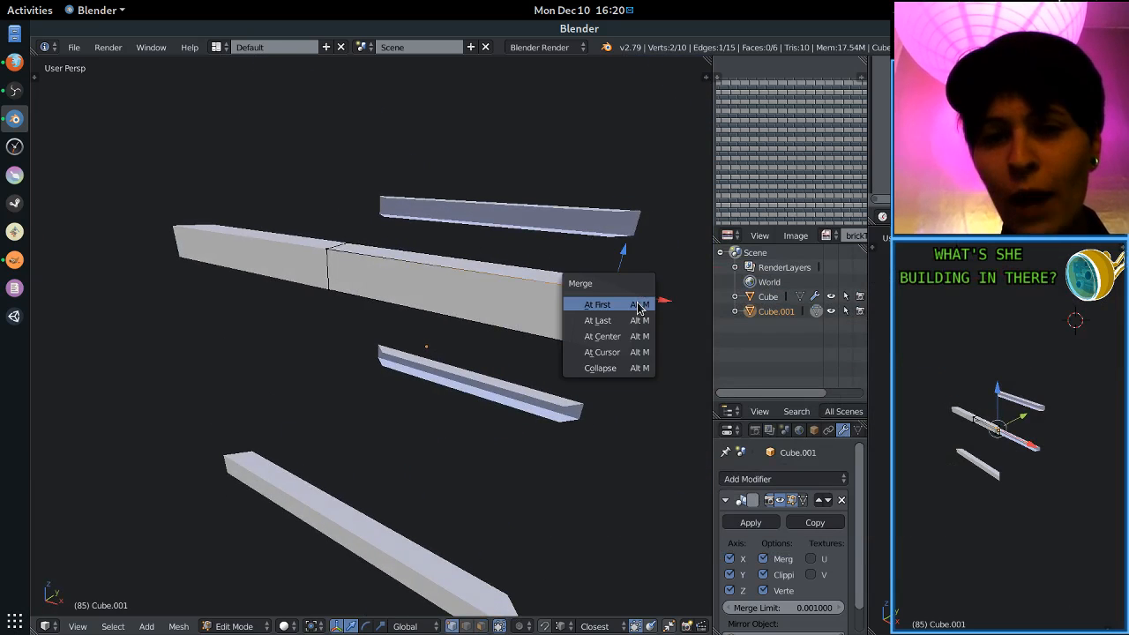
pyautogui.click(635, 302)
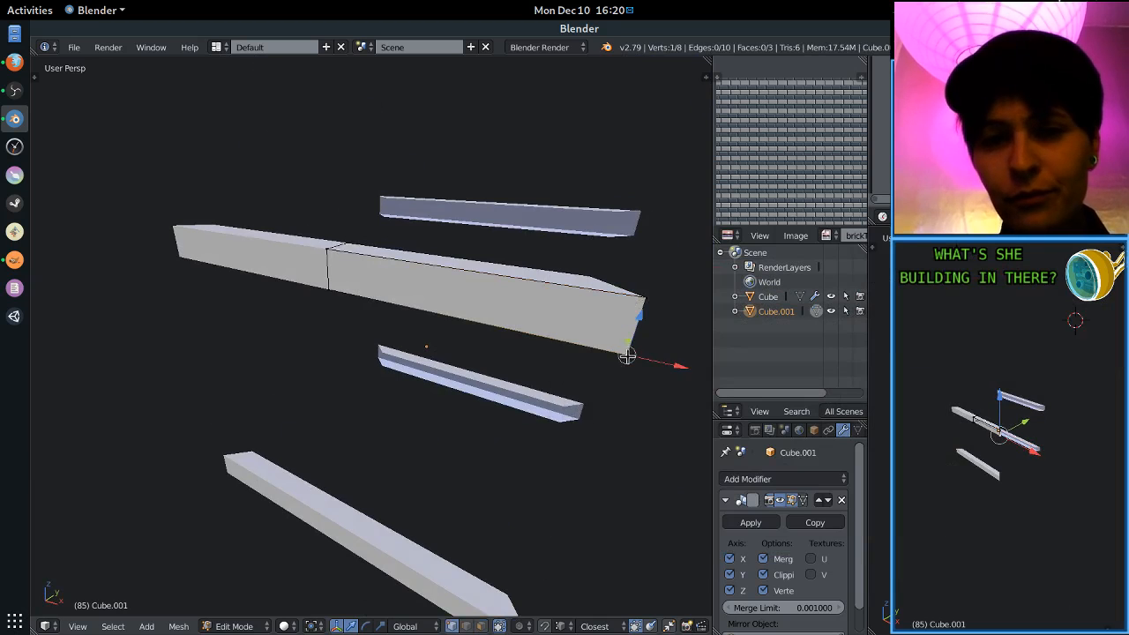
# In edge mode, fill a face between the upper and lower inner edges of the border strip.
pyautogui.moveTo(625, 353); pyautogui.dragTo(475, 375, button='middle')
pyautogui.hotkey('ctrl', 'Tab')
pyautogui.click(473, 379)
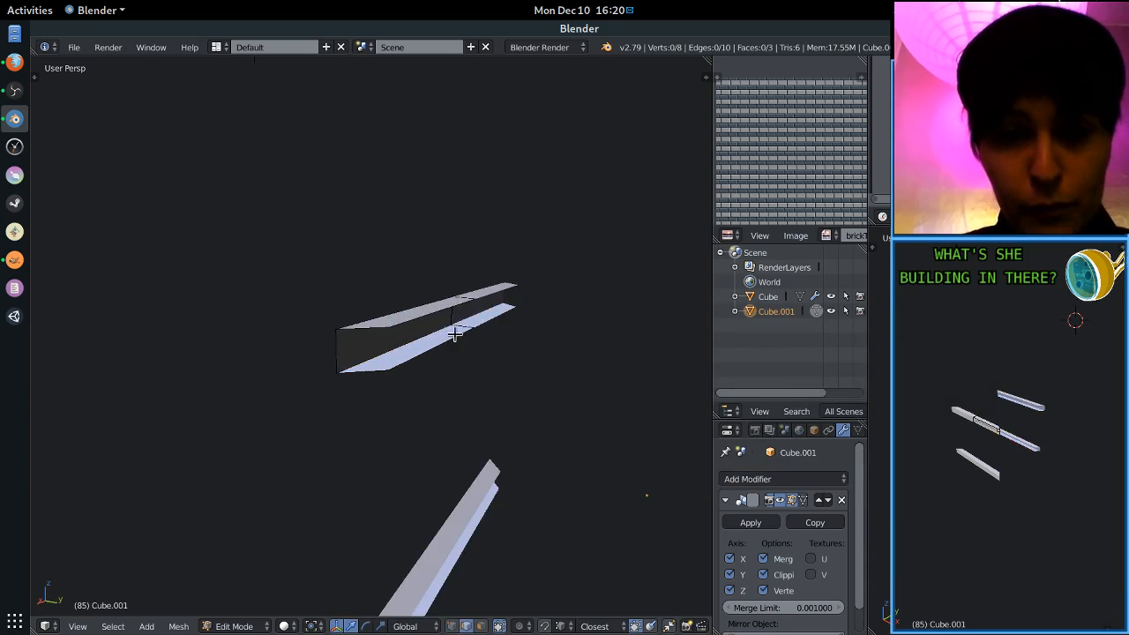
pyautogui.hotkey('shift', '1')
pyautogui.moveTo(403, 386); pyautogui.dragTo(341, 220, button='middle')
pyautogui.rightClick(383, 161)
pyautogui.keyDown('shift'); pyautogui.rightClick(401, 246); pyautogui.keyUp('shift')
pyautogui.press('f')
# Fill the strip's open slanted end with a face between its two bordering edges.
pyautogui.rightClick(333, 202)
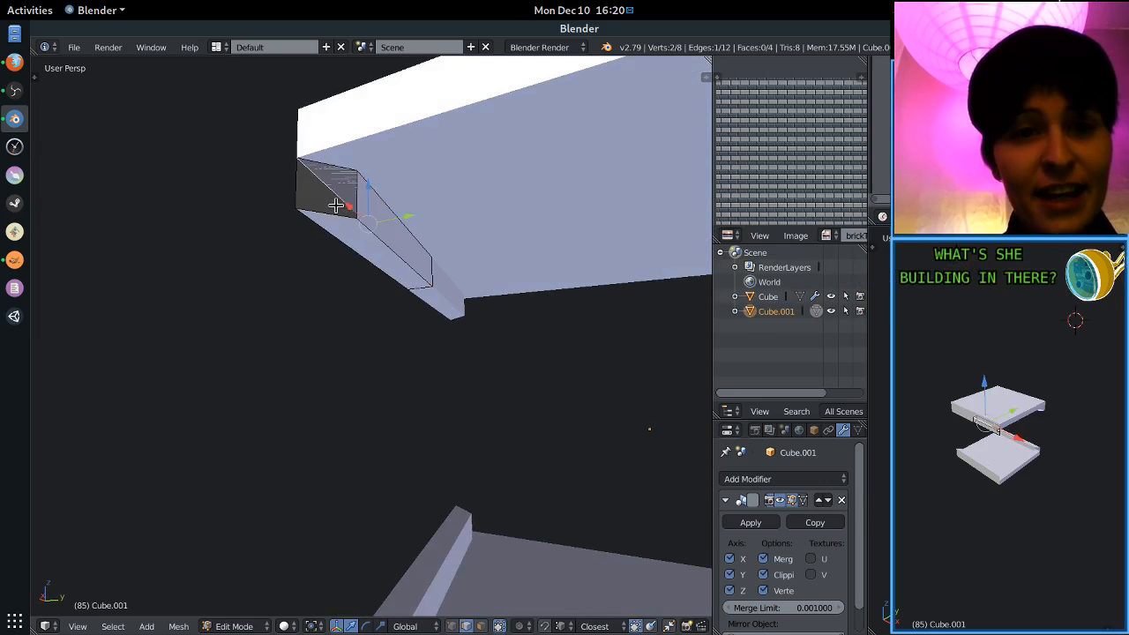
pyautogui.keyDown('shift'); pyautogui.rightClick(338, 173); pyautogui.keyUp('shift')
pyautogui.press('f')
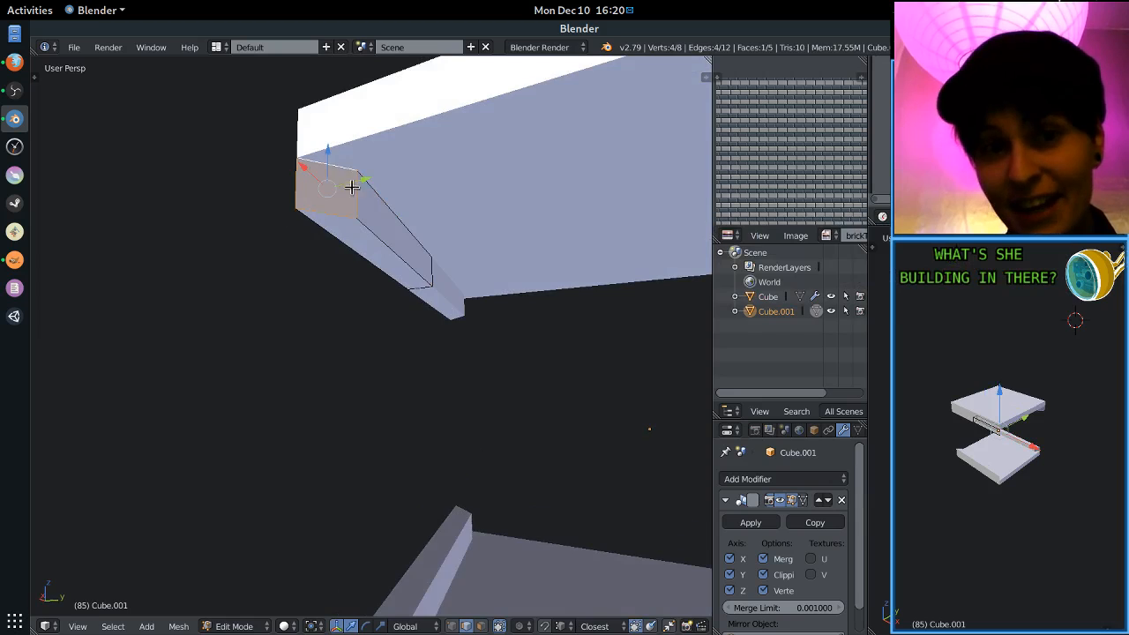
# In face mode, delete the top and bottom faces of the border strip.
pyautogui.moveTo(352, 187); pyautogui.dragTo(383, 252, button='middle')
pyautogui.hotkey('ctrl', 'Tab')
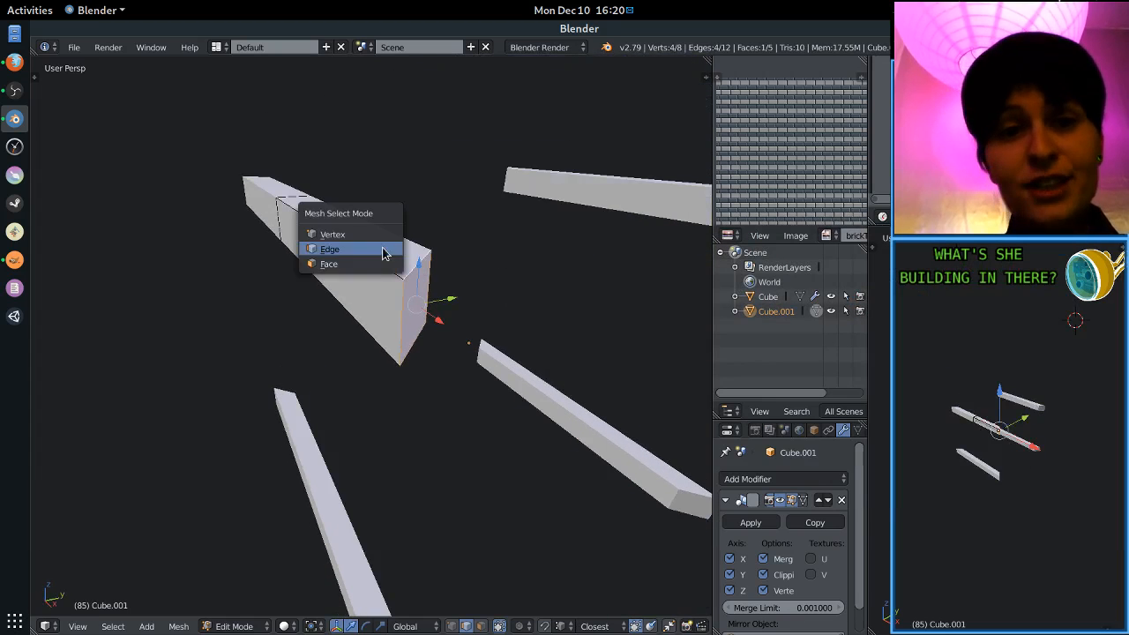
pyautogui.click(383, 253)
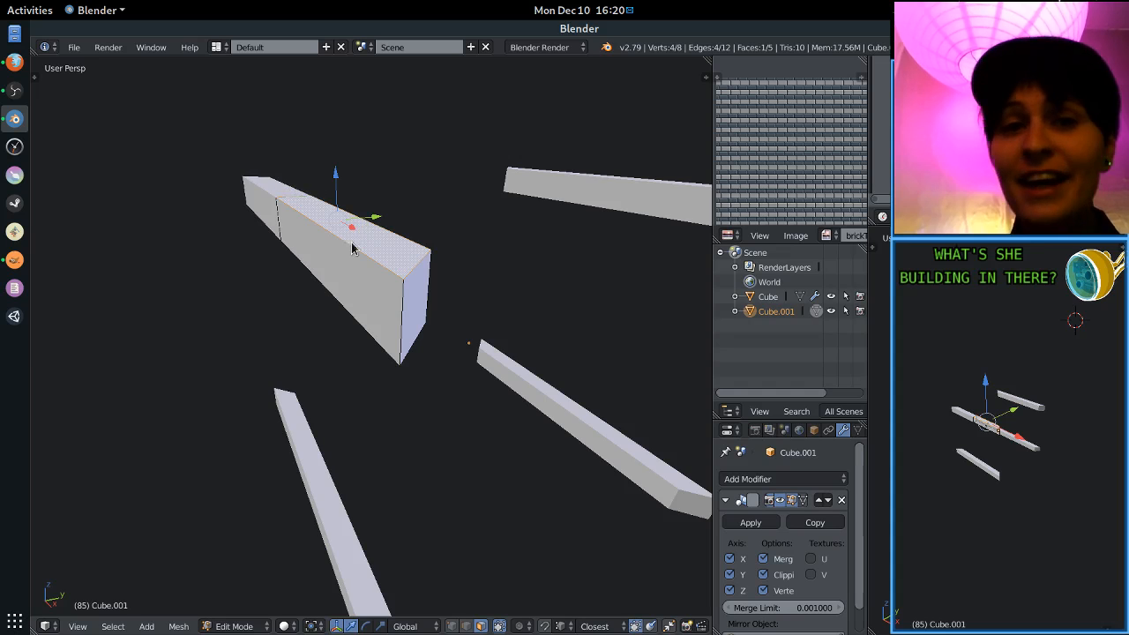
pyautogui.press('x')
pyautogui.click(365, 241)
pyautogui.moveTo(397, 260); pyautogui.dragTo(362, 239, button='middle')
pyautogui.rightClick(357, 265)
pyautogui.press('x')
pyautogui.click(361, 265)
# In vertex mode, select the strip's open lower border and pull it down along Z to the mirror plane.
pyautogui.hotkey('ctrl', 'Tab')
pyautogui.click(353, 244)
pyautogui.keyDown('alt'); pyautogui.rightClick(364, 261); pyautogui.keyUp('alt')
pyautogui.click(363, 207)
pyautogui.moveTo(360, 224); pyautogui.dragTo(352, 490)
# Deselect everything and examine the mirrored walls and their slanted ends from several sides.
pyautogui.moveTo(279, 425); pyautogui.dragTo(312, 479, button='middle')
pyautogui.scroll(-3, 380, 285)
pyautogui.moveTo(380, 285); pyautogui.dragTo(358, 359, button='middle')
pyautogui.scroll(3, 411, 376)
pyautogui.press('a')
pyautogui.scroll(3, 409, 345)
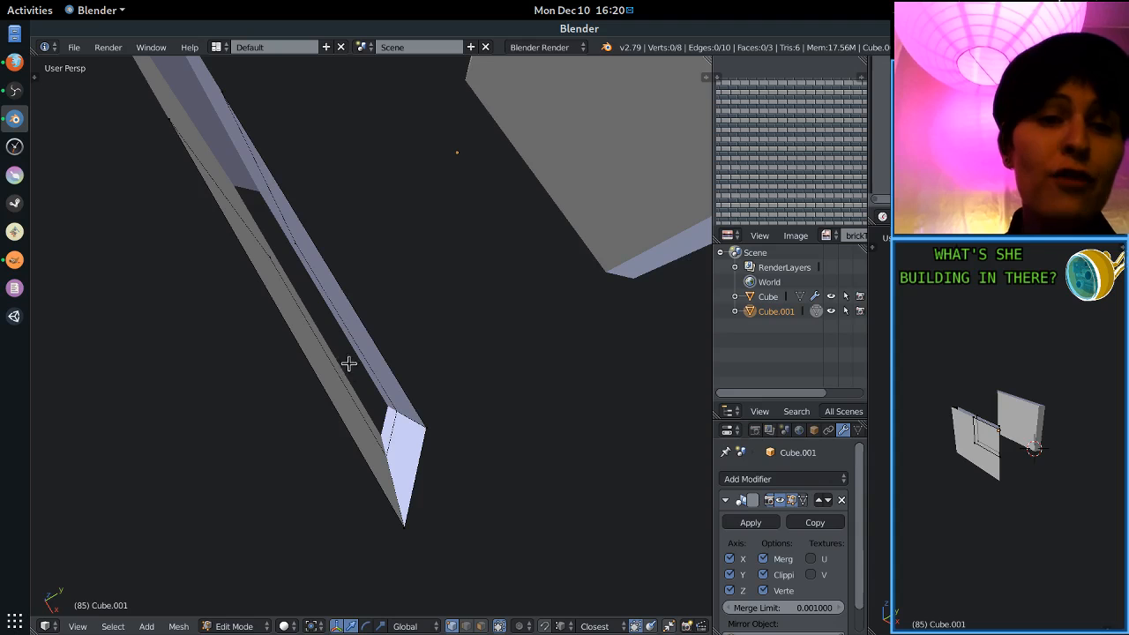
pyautogui.scroll(-4, 370, 405)
pyautogui.moveTo(369, 405); pyautogui.dragTo(353, 283, button='middle')
pyautogui.scroll(2, 353, 283)
pyautogui.moveTo(352, 421); pyautogui.dragTo(449, 421, button='middle')
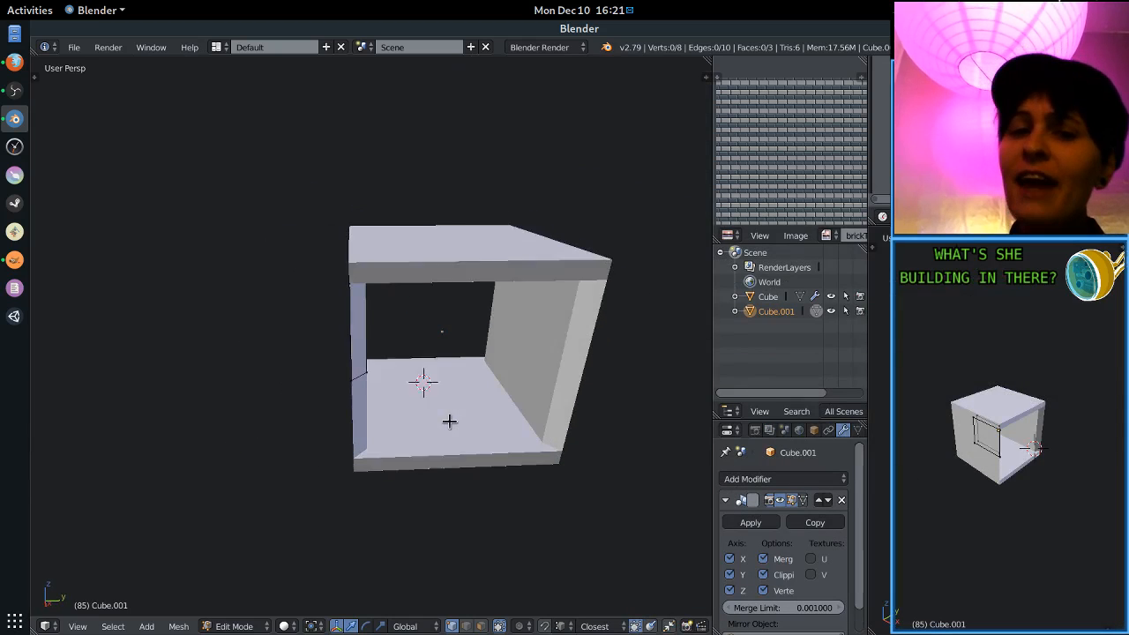
# Turn off Y-axis mirroring in the Mirror modifier and leave Edit Mode.
pyautogui.click(730, 575)
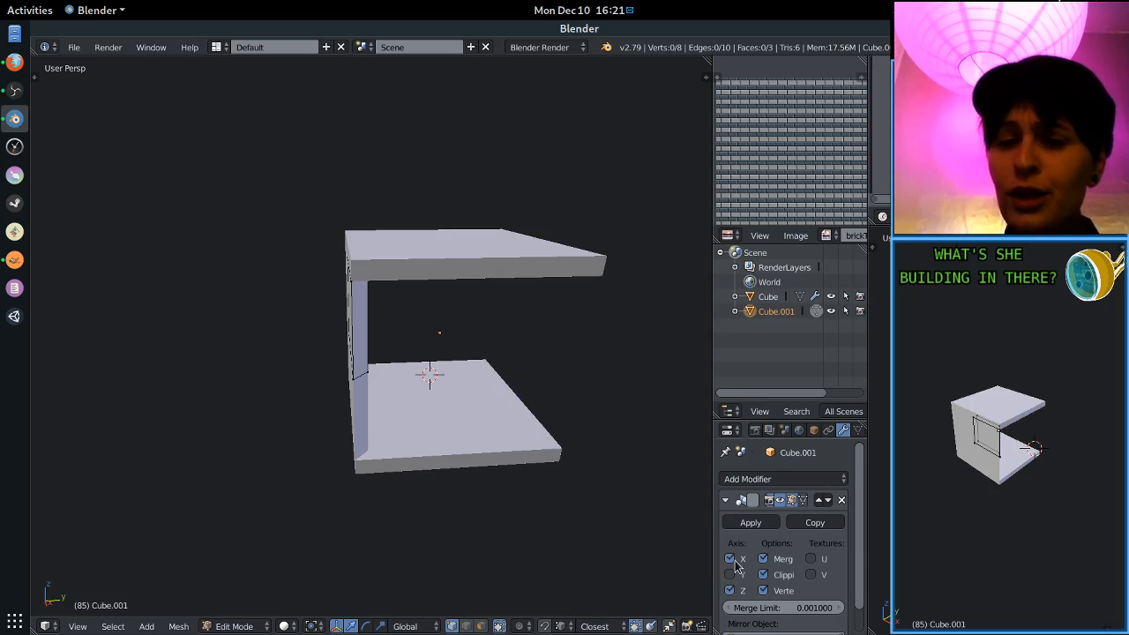
pyautogui.moveTo(393, 468); pyautogui.dragTo(438, 382, button='middle')
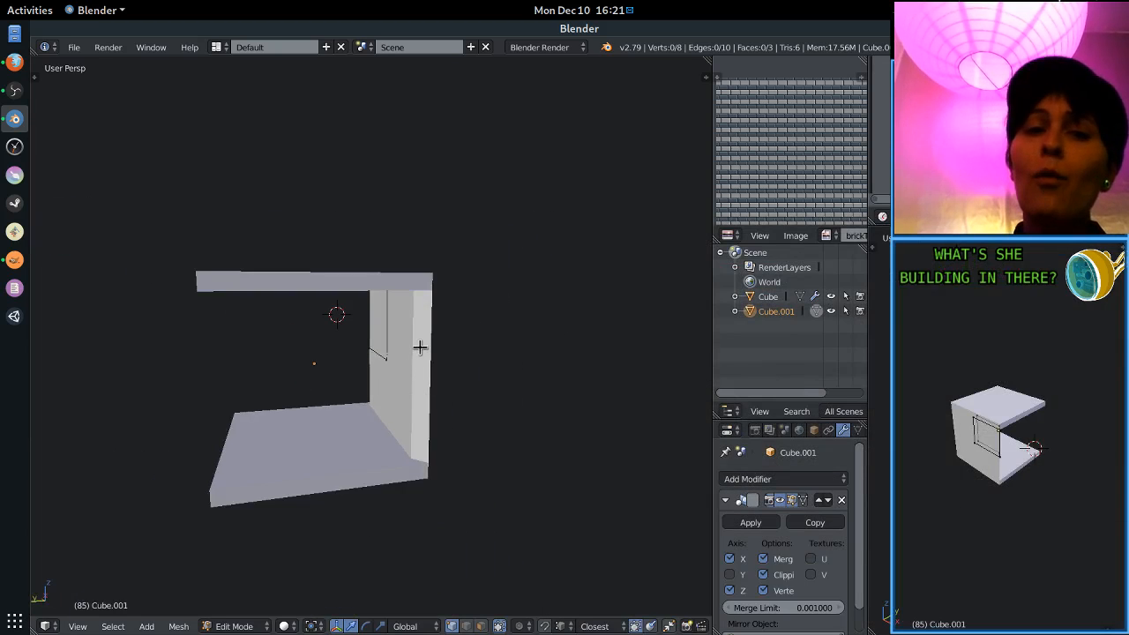
pyautogui.press('Tab')
# Try to move the wall outward along the Y axis, and undo the move.
pyautogui.moveTo(421, 354); pyautogui.dragTo(443, 377, button='middle')
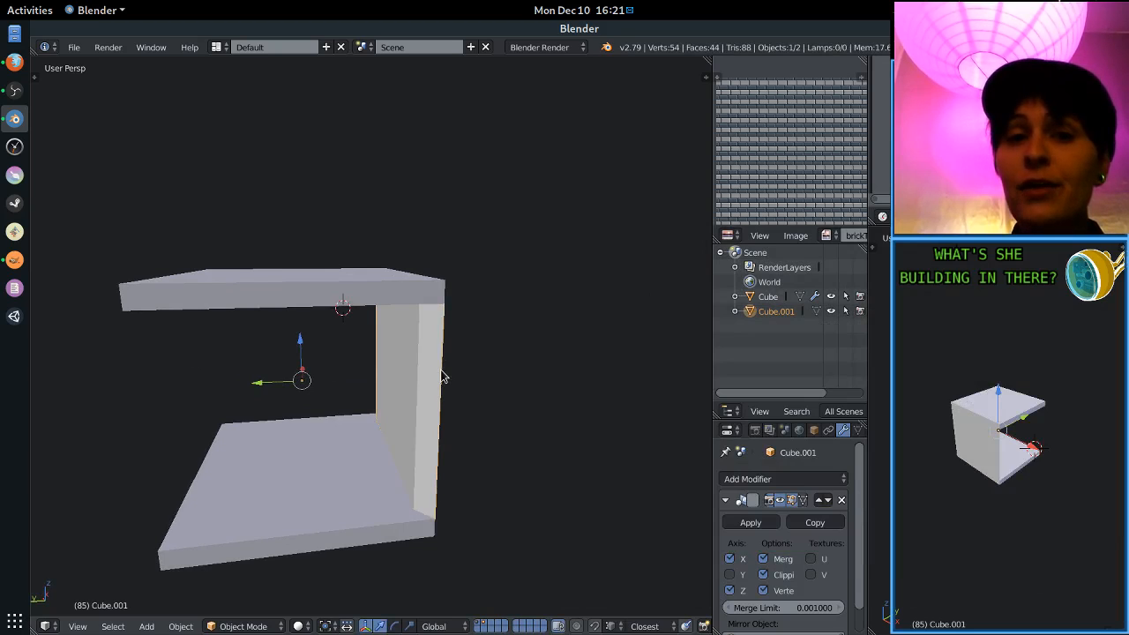
pyautogui.moveTo(443, 377)
pyautogui.mouseDown(button='middle')
pyautogui.moveTo(429, 373)
pyautogui.moveTo(438, 381)
pyautogui.mouseUp(button='middle')
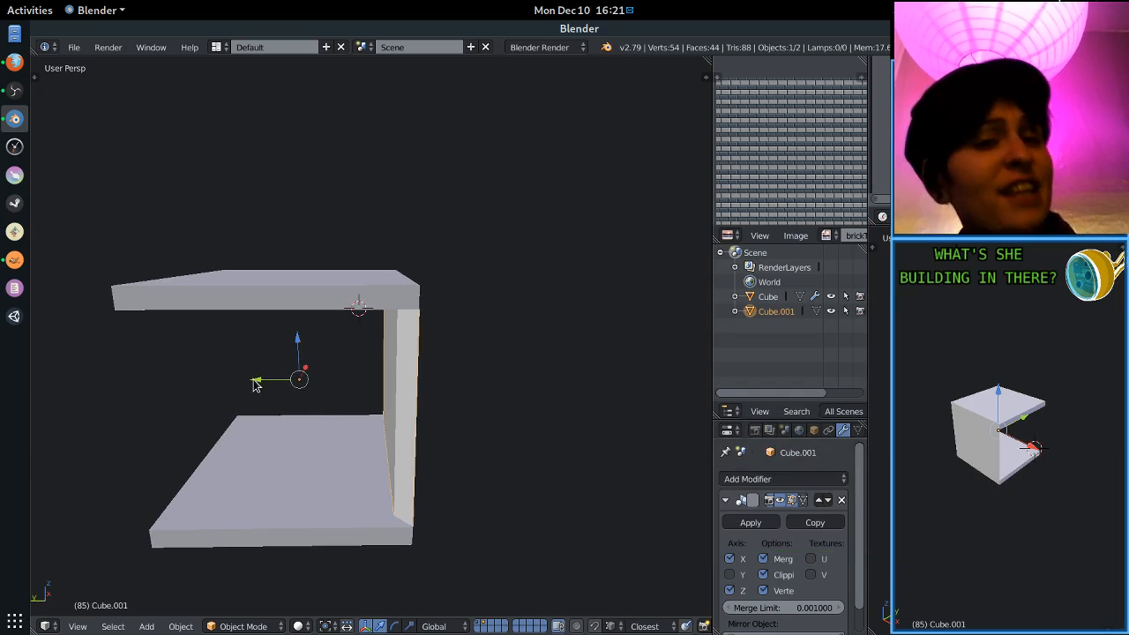
pyautogui.moveTo(255, 385); pyautogui.dragTo(331, 381)
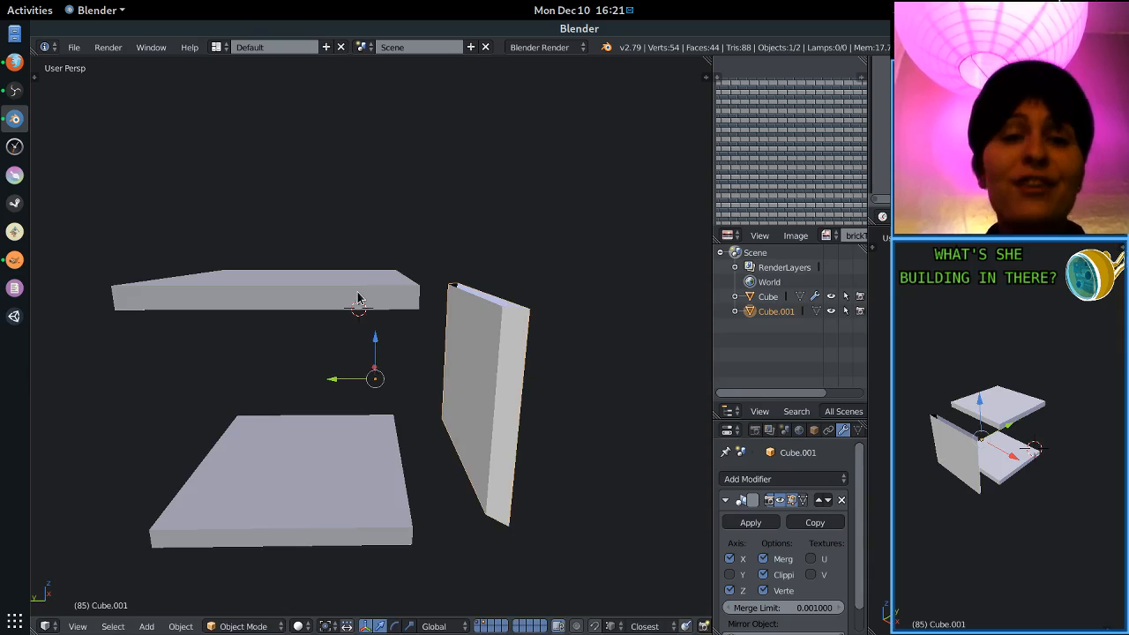
pyautogui.hotkey('ctrl', 'z')
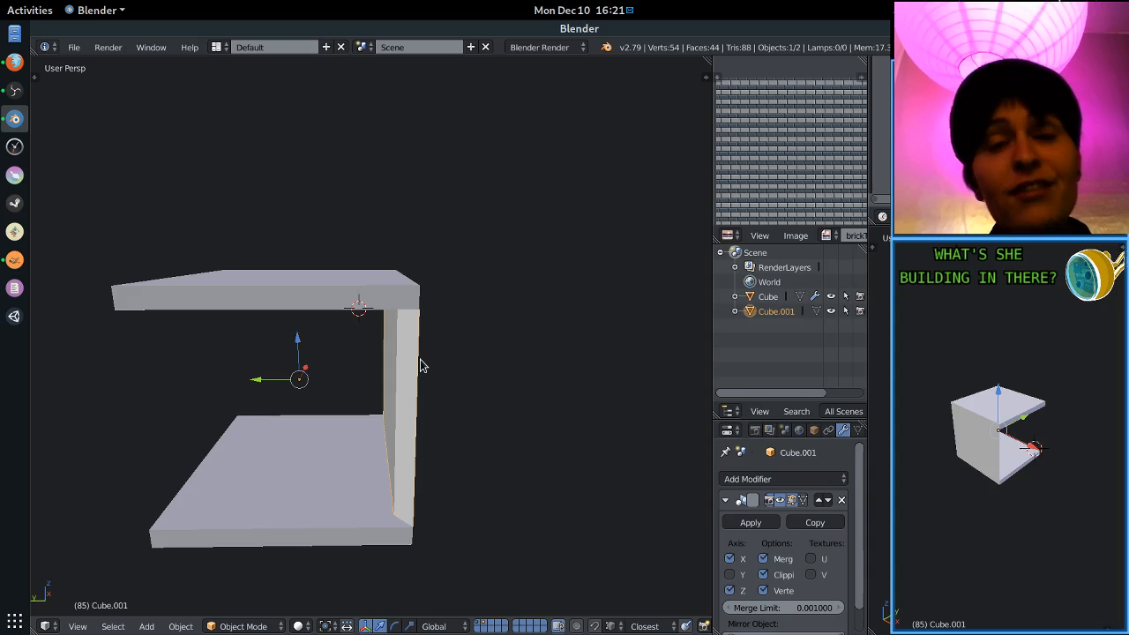
# Duplicate the wall in place and rotate the copy 90 degrees about the Z axis.
pyautogui.moveTo(440, 421); pyautogui.dragTo(457, 415, button='middle')
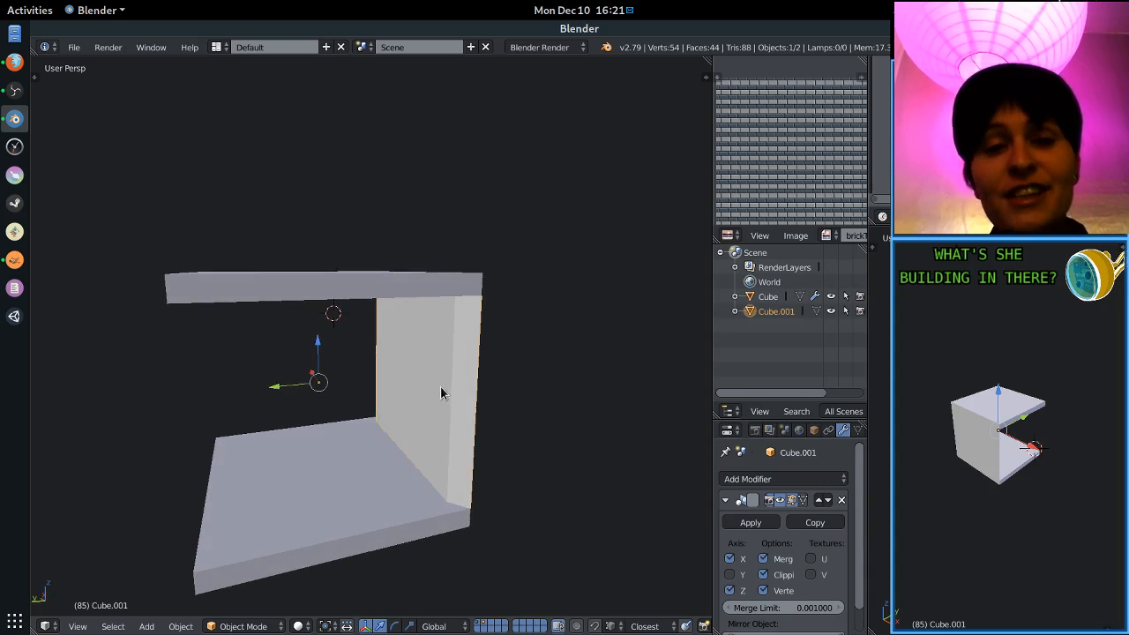
pyautogui.hotkey('shift', 'd')
pyautogui.press('Escape')
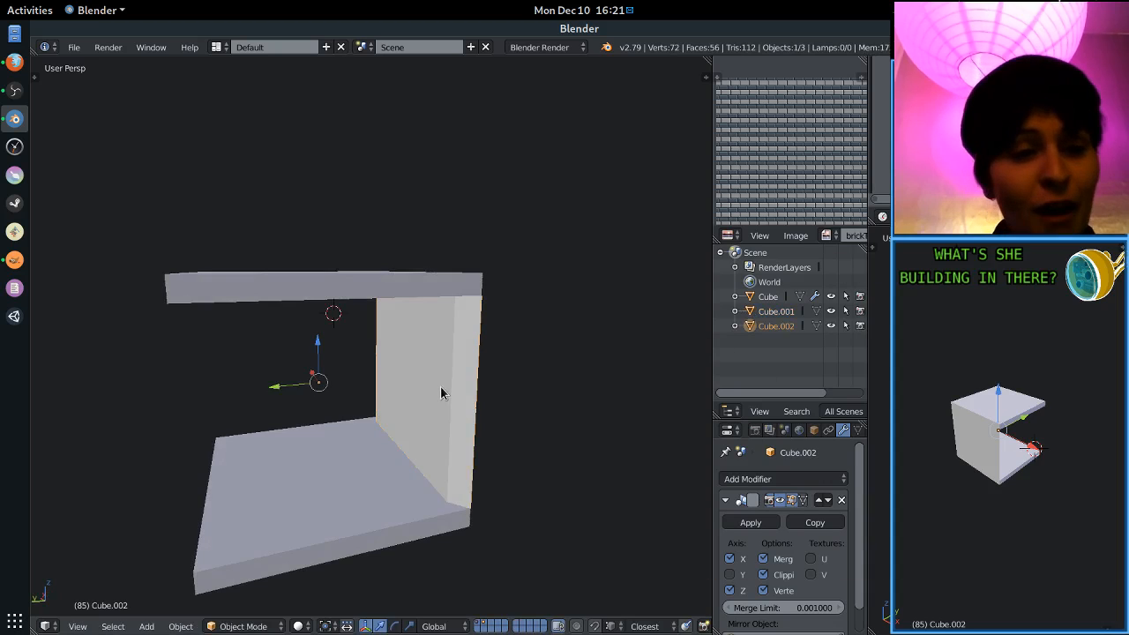
pyautogui.write('rz90')
pyautogui.press('Return')
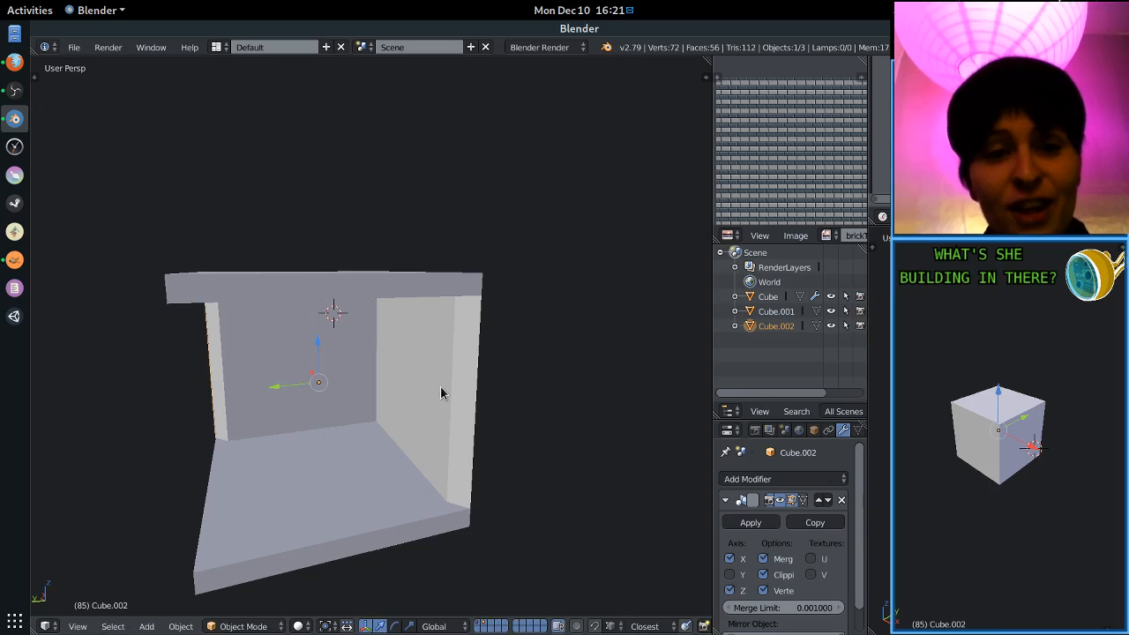
pyautogui.press('r')
pyautogui.press('Escape')
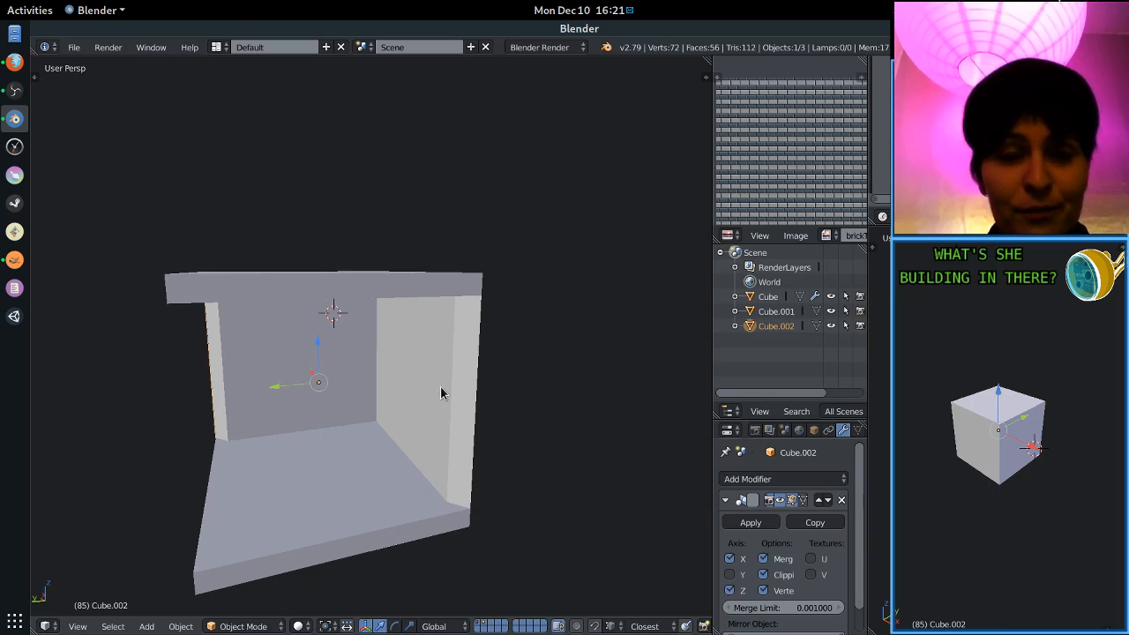
pyautogui.hotkey('shift', 's')
pyautogui.press('Escape')
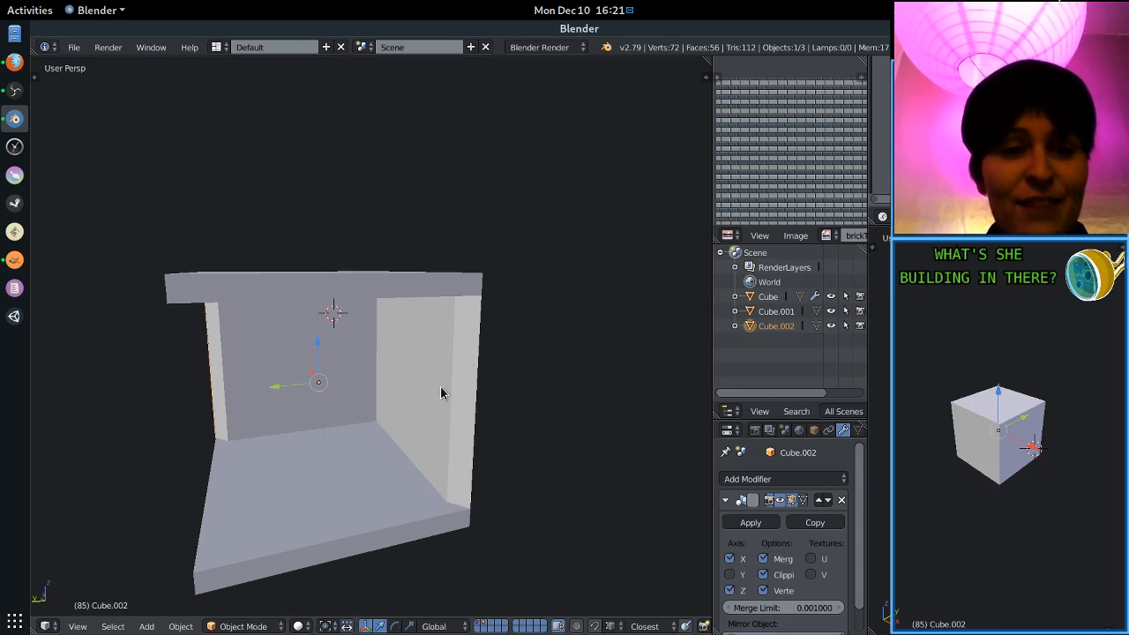
# Add a third wall by duplicating the rotated copy in place and turning the duplicate another 90 degrees about the Z axis.
pyautogui.moveTo(432, 438); pyautogui.dragTo(345, 385, button='middle')
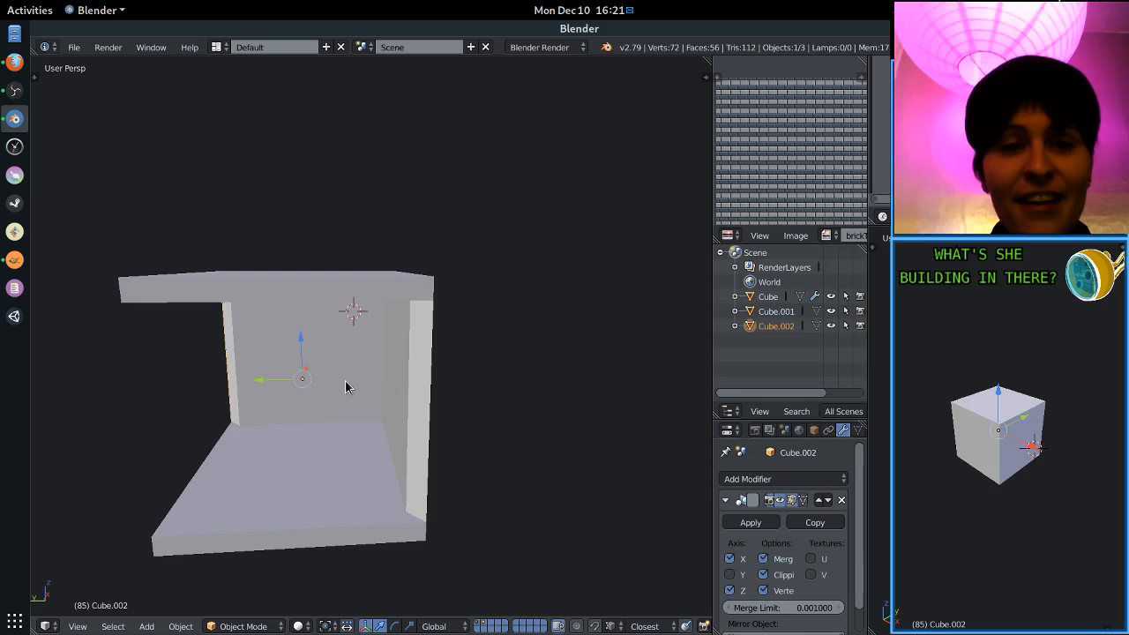
pyautogui.hotkey('shift', 'd')
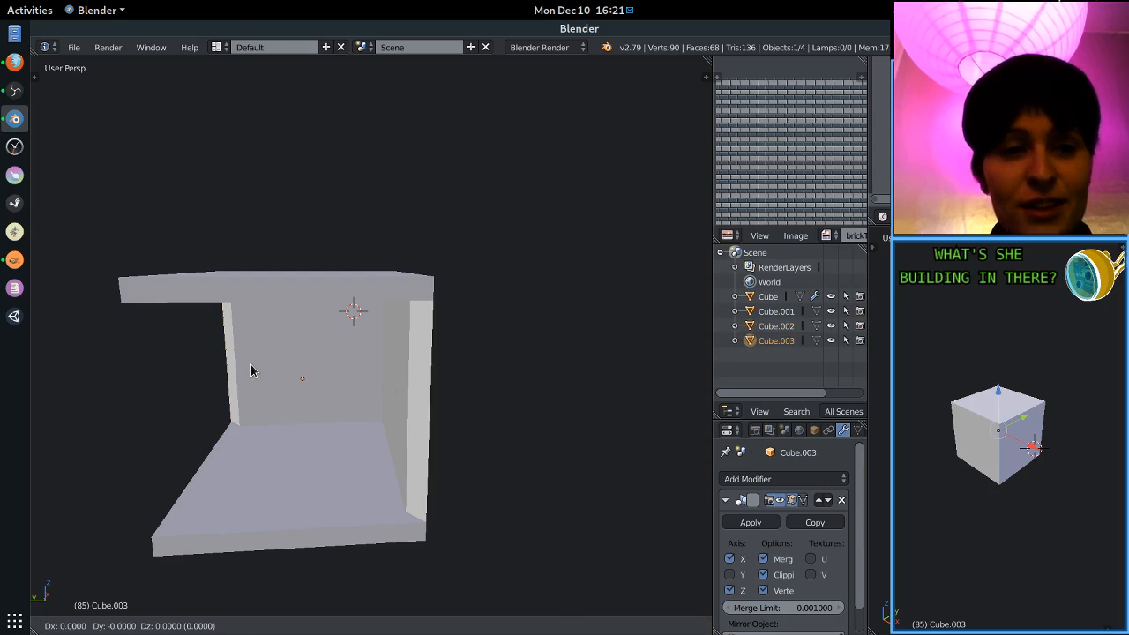
pyautogui.rightClick(250, 364)
pyautogui.press('r')
pyautogui.press('z')
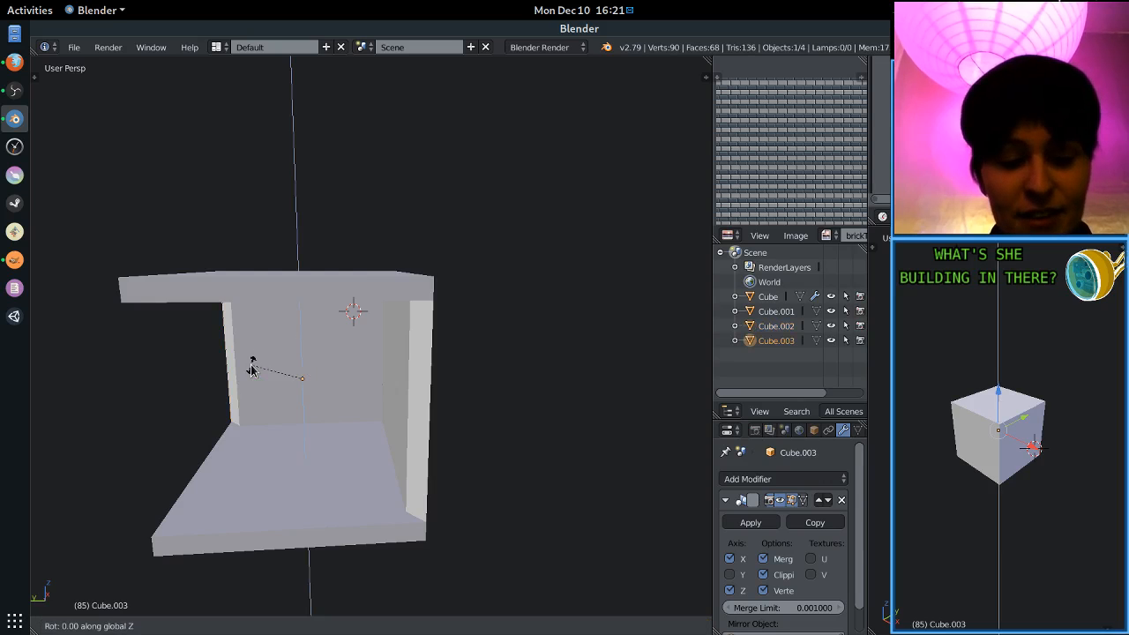
pyautogui.press('9')
pyautogui.press('0')
pyautogui.press('Return')
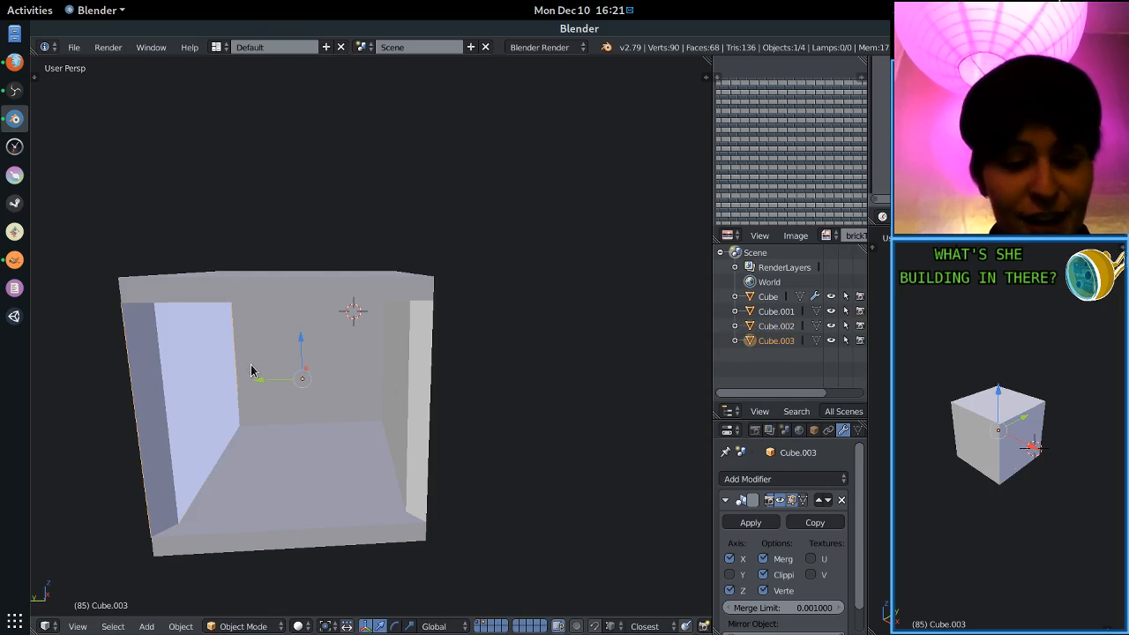
# Close the last open side with a fourth wall by duplicating the newest wall in place and rotating it 90 degrees about Z.
pyautogui.hotkey('shift', 'd')
pyautogui.rightClick(251, 371)
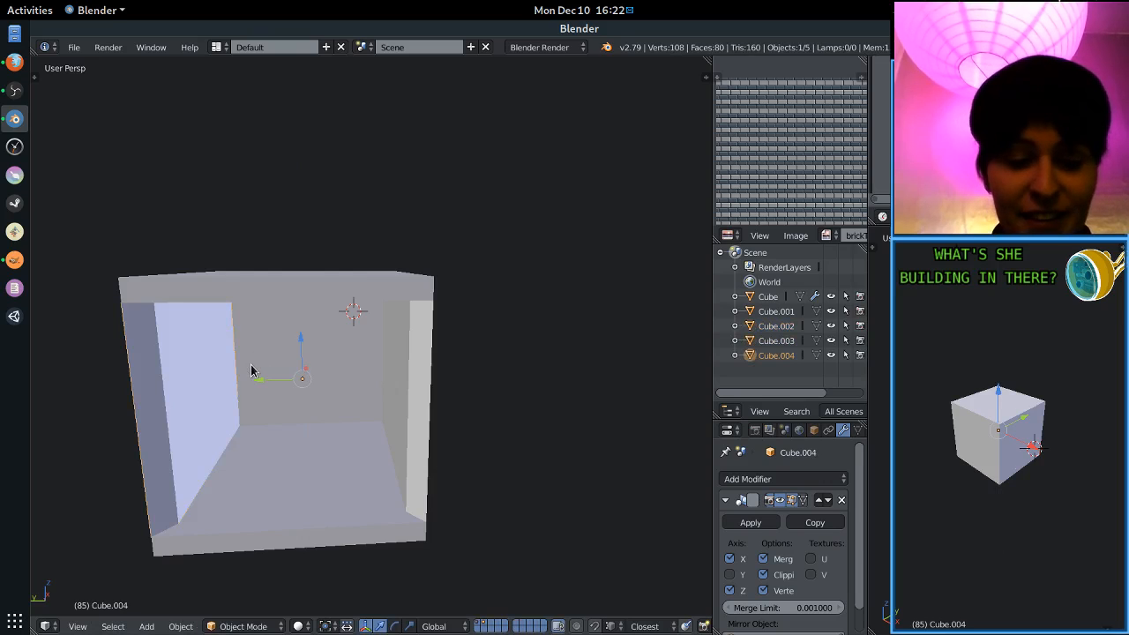
pyautogui.press('r')
pyautogui.press('z')
pyautogui.press('9')
pyautogui.press('0')
pyautogui.press('Return')
pyautogui.scroll(-4, 250, 371)
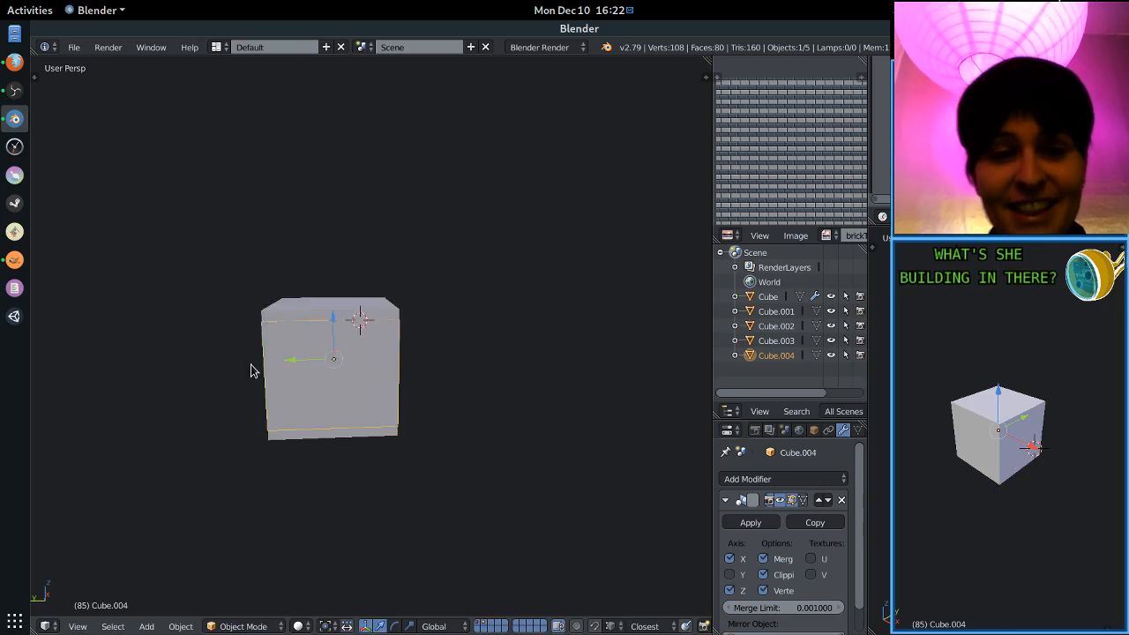
# Pull the side wall Cube.003 outward from the cube along the Y axis by about 1.5 units.
pyautogui.scroll(-2, 313, 434)
pyautogui.scroll(10, 316, 437)
pyautogui.moveTo(371, 450); pyautogui.dragTo(442, 459, button='middle')
pyautogui.keyDown('shift'); pyautogui.moveTo(546, 470); pyautogui.dragTo(484, 474, button='middle'); pyautogui.keyUp('shift')
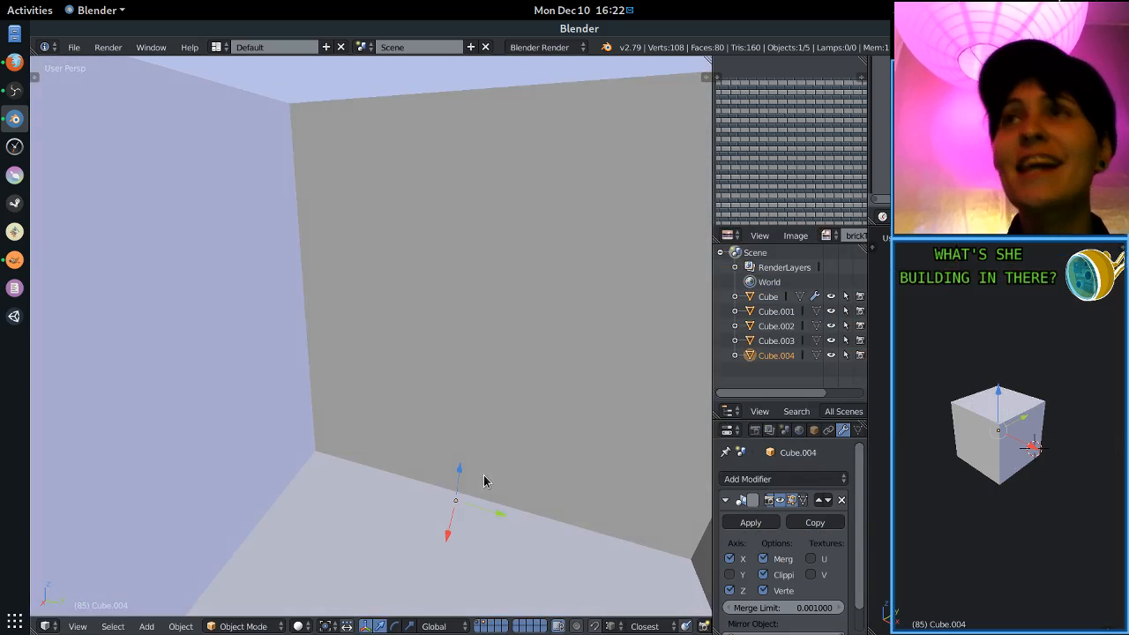
pyautogui.scroll(-6, 481, 476)
pyautogui.scroll(2, 441, 478)
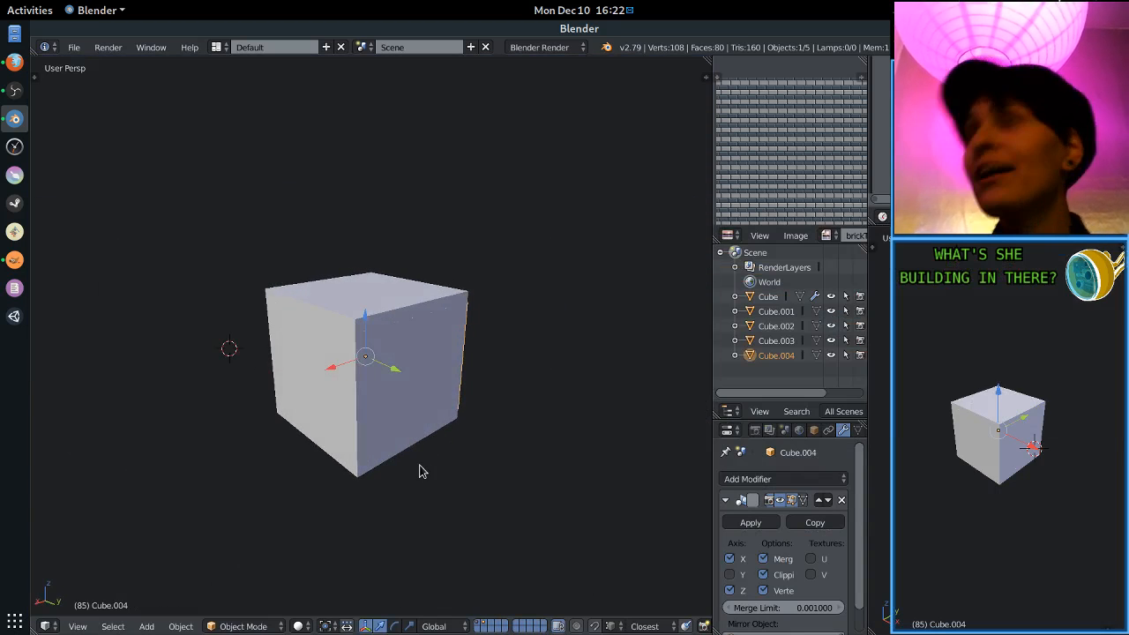
pyautogui.rightClick(394, 385)
pyautogui.press('g')
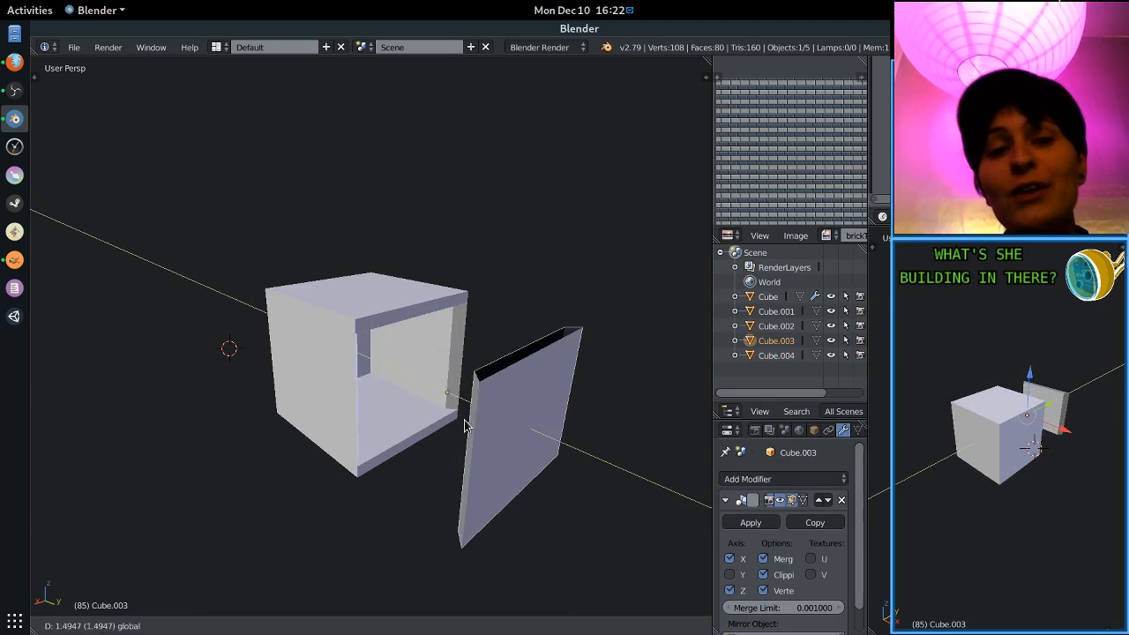
pyautogui.click(459, 423)
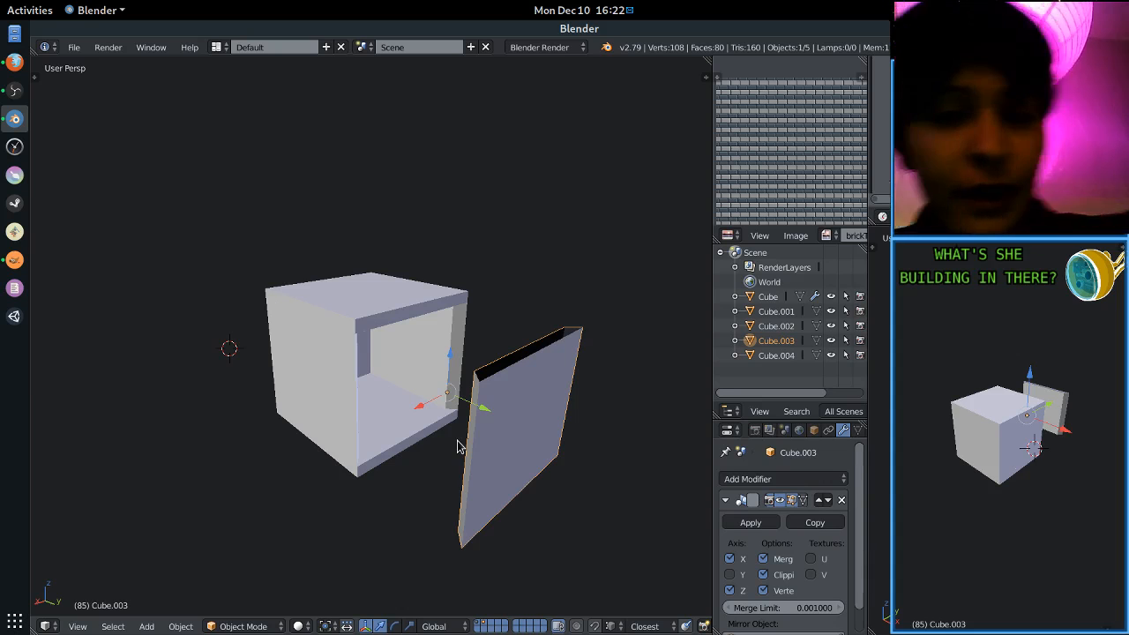
# Delete the rotated wall copy Cube.002.
pyautogui.scroll(3, 446, 419)
pyautogui.scroll(-6, 427, 399)
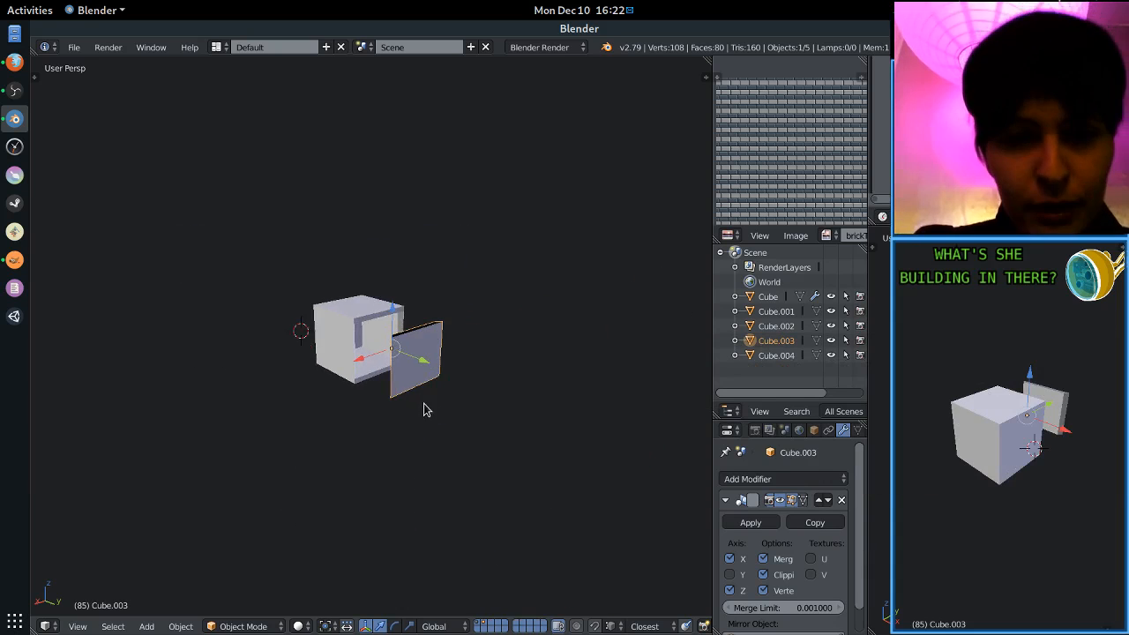
pyautogui.press('KP_1')
pyautogui.scroll(2, 450, 376)
pyautogui.press('z')
pyautogui.scroll(-2, 461, 379)
pyautogui.moveTo(460, 380); pyautogui.dragTo(421, 394, button='middle')
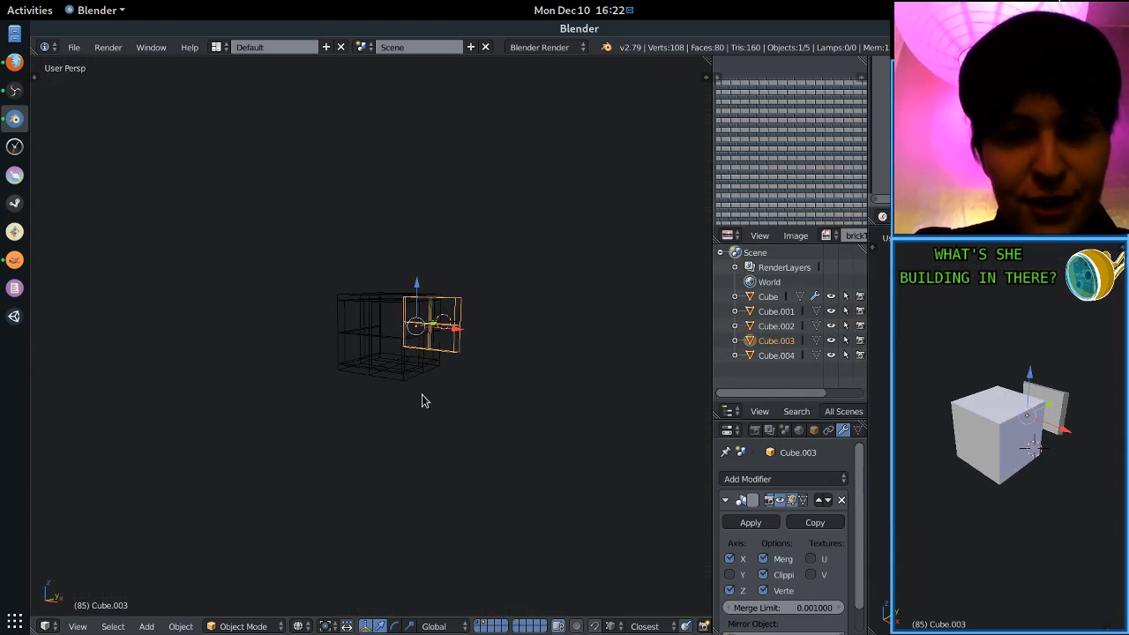
pyautogui.press('z')
pyautogui.rightClick(419, 334)
pyautogui.press('x')
pyautogui.click(440, 362)
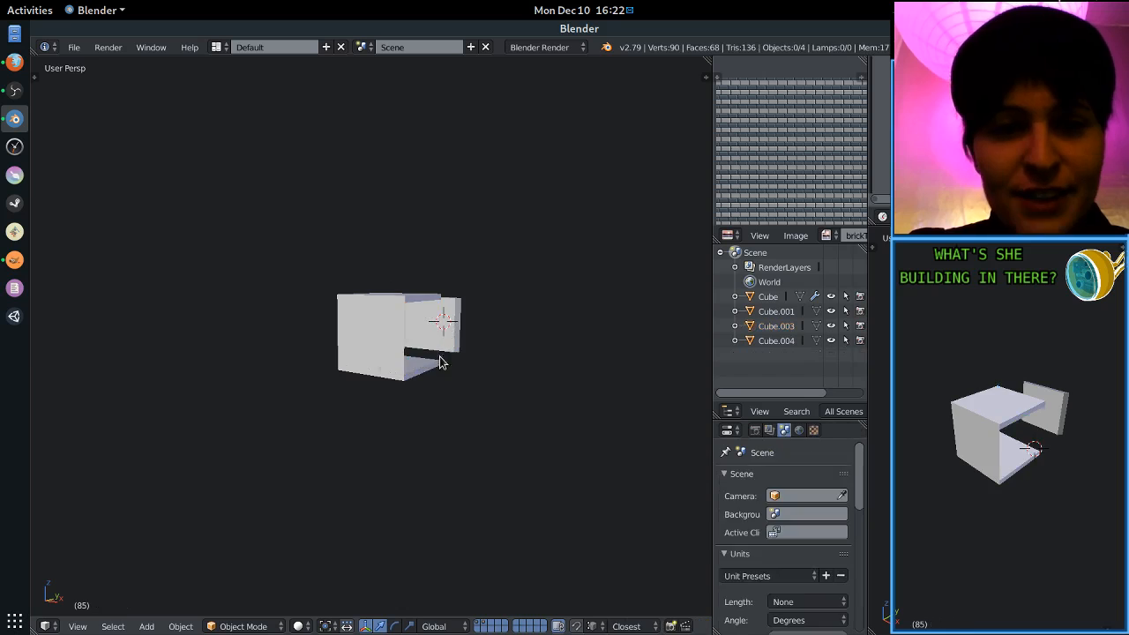
# Delete the other two rotated wall copies, the pulled-out Cube.003 and Cube.004.
pyautogui.rightClick(447, 326)
pyautogui.press('x')
pyautogui.click(448, 327)
pyautogui.moveTo(415, 353); pyautogui.dragTo(538, 348, button='middle')
pyautogui.rightClick(336, 346)
pyautogui.press('x')
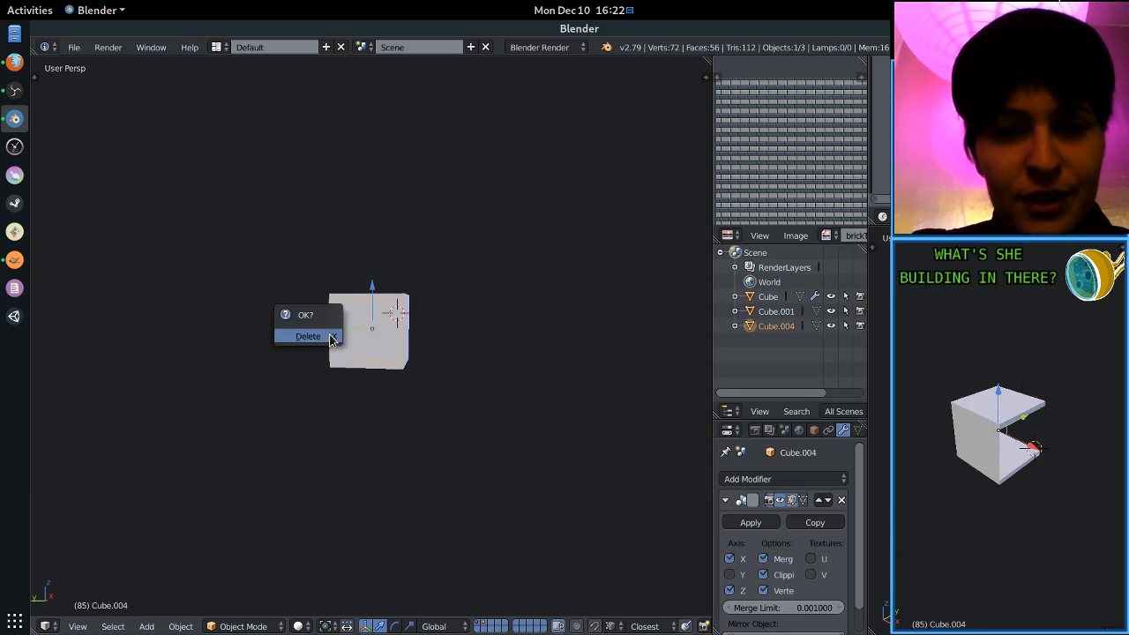
pyautogui.click(328, 334)
# Show only the second layer, which holds the remaining wall Cube.001.
pyautogui.press('KP_1')
pyautogui.moveTo(433, 420); pyautogui.dragTo(464, 436, button='middle')
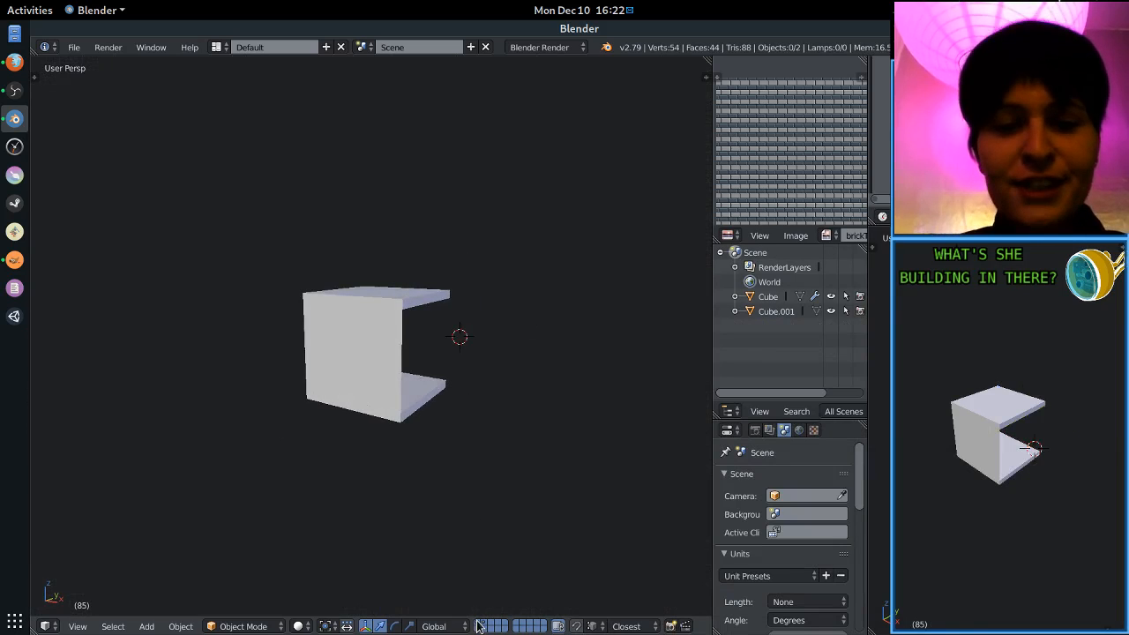
pyautogui.click(479, 626)
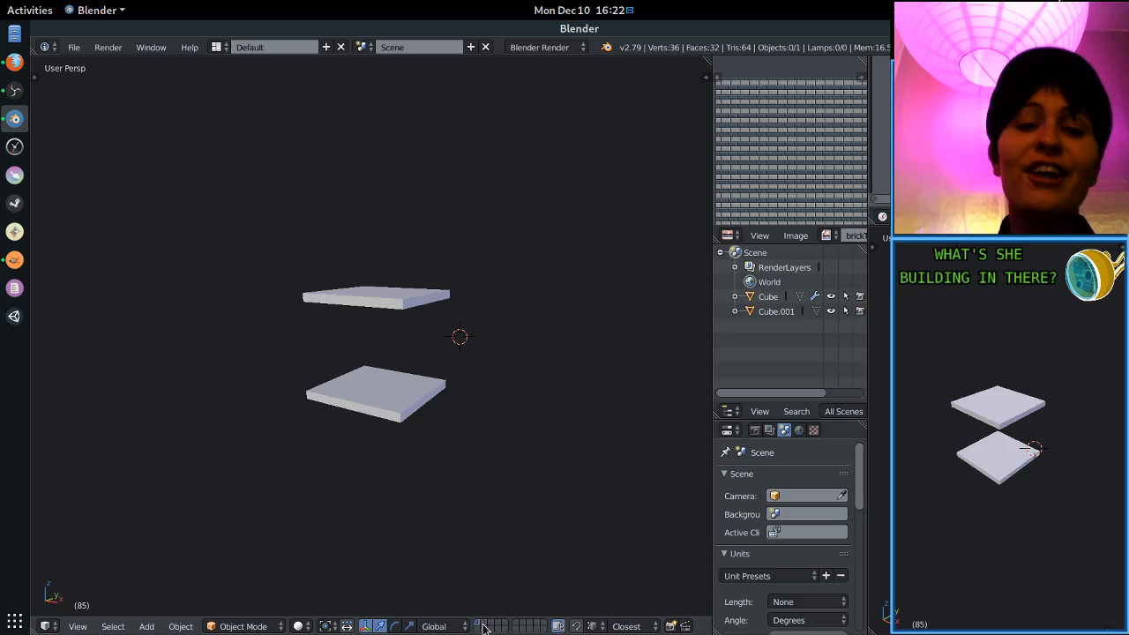
pyautogui.click(484, 627)
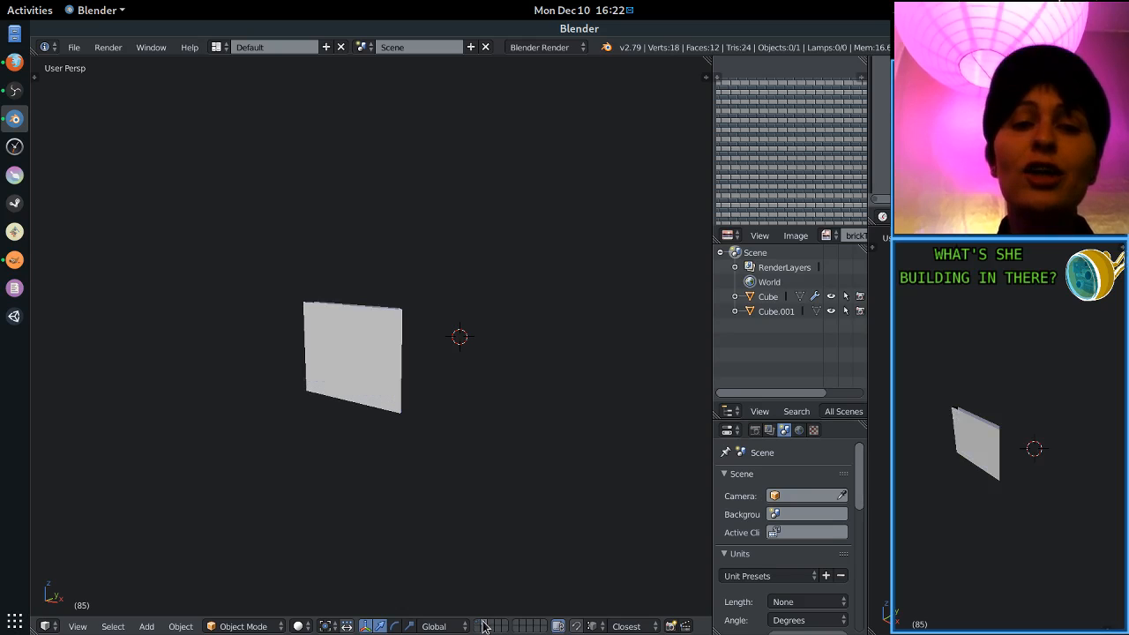
# Duplicate the wall Cube.001 in place and move the copy to the third layer.
pyautogui.rightClick(358, 385)
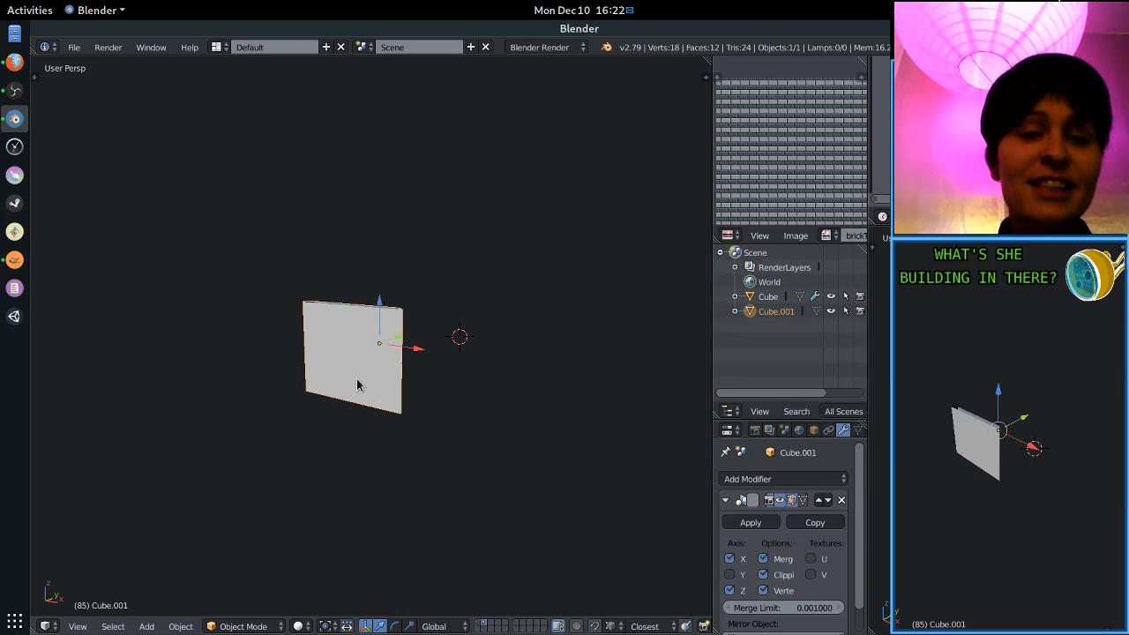
pyautogui.hotkey('shift', 'd')
pyautogui.rightClick(358, 385)
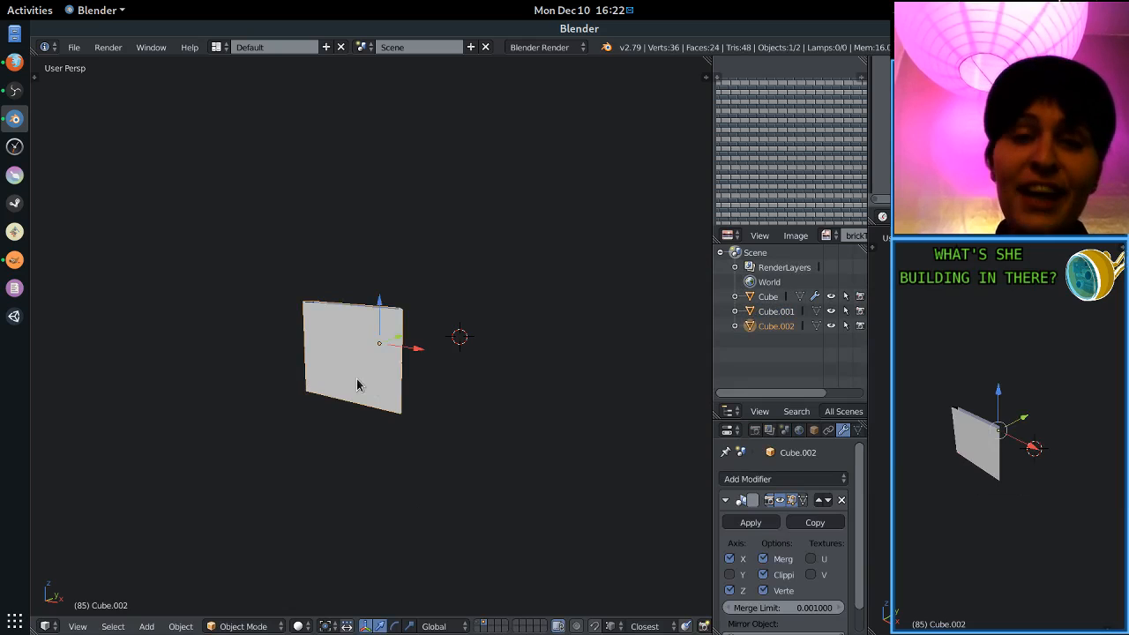
pyautogui.press('m')
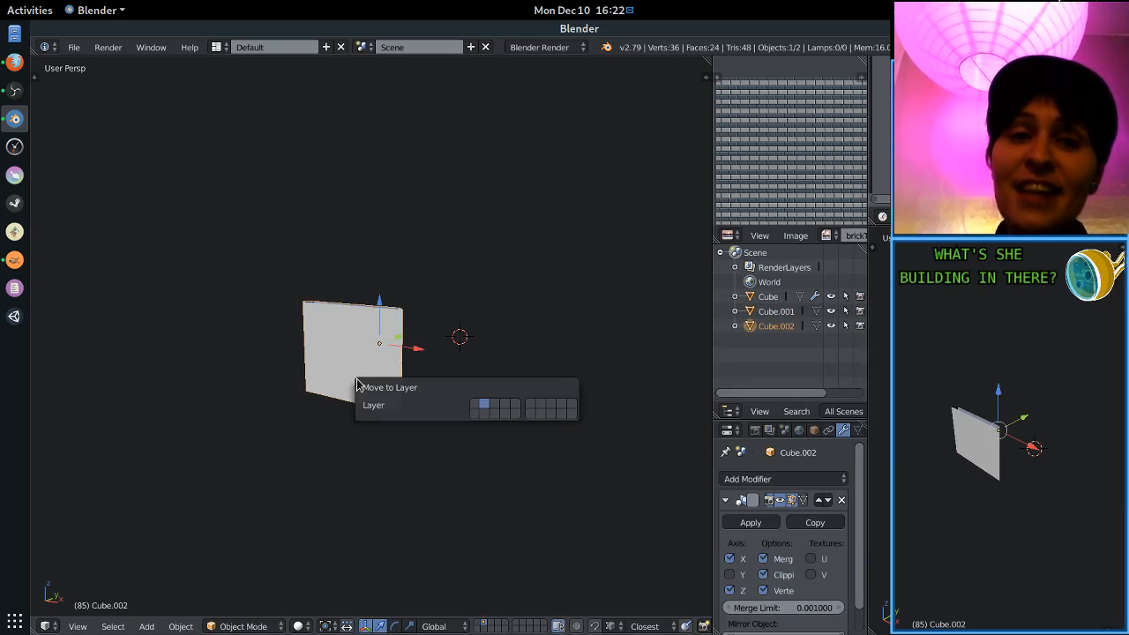
pyautogui.click(494, 406)
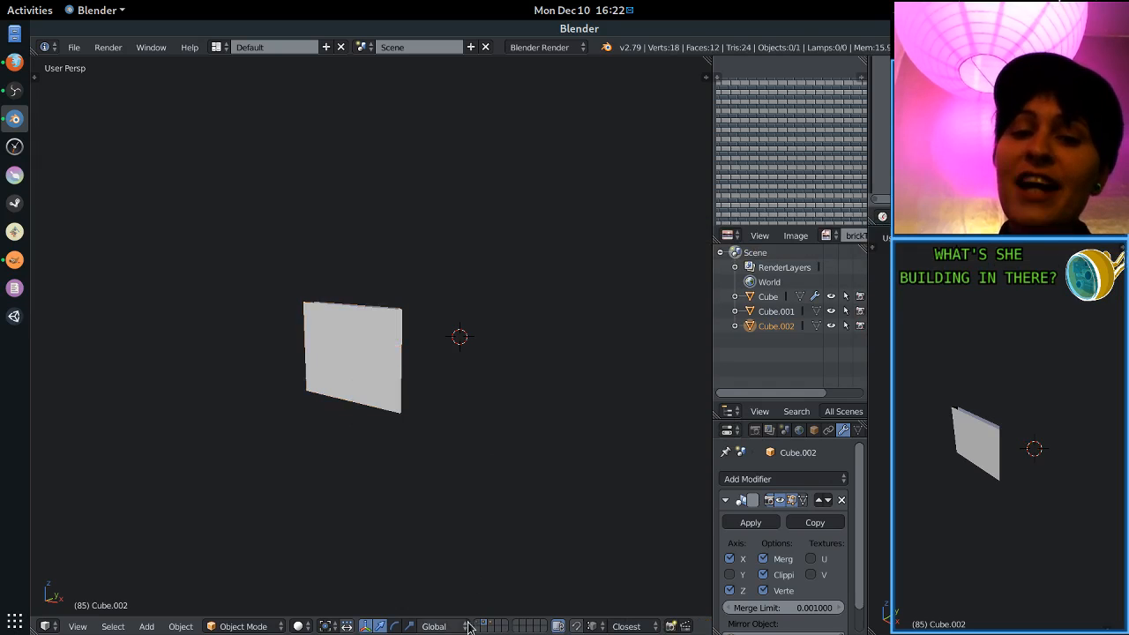
# Show only the third layer and apply the Mirror modifier on the wall copy Cube.002 in Object Mode.
pyautogui.moveTo(424, 414); pyautogui.dragTo(415, 385, button='middle')
pyautogui.press('Tab')
pyautogui.scroll(4, 415, 385)
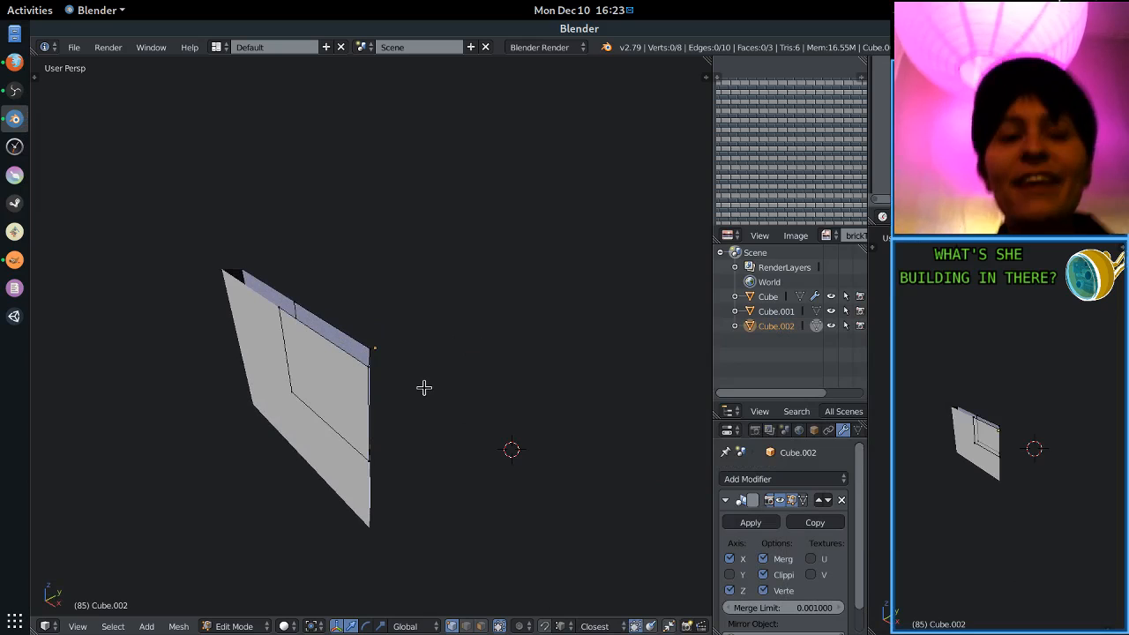
pyautogui.press('Tab')
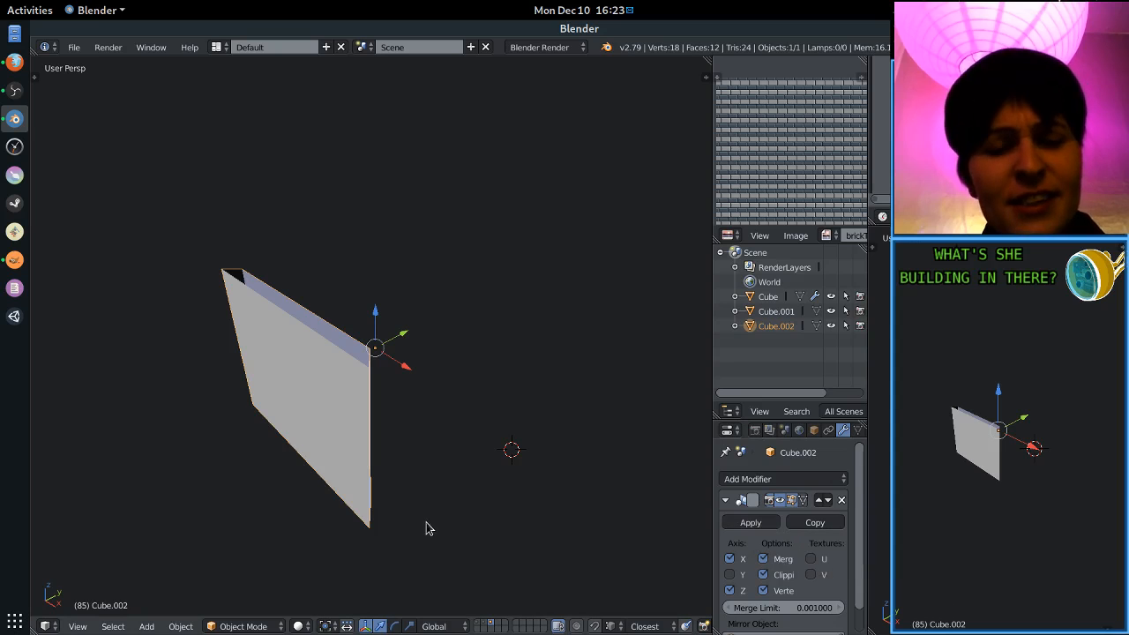
pyautogui.press('Tab')
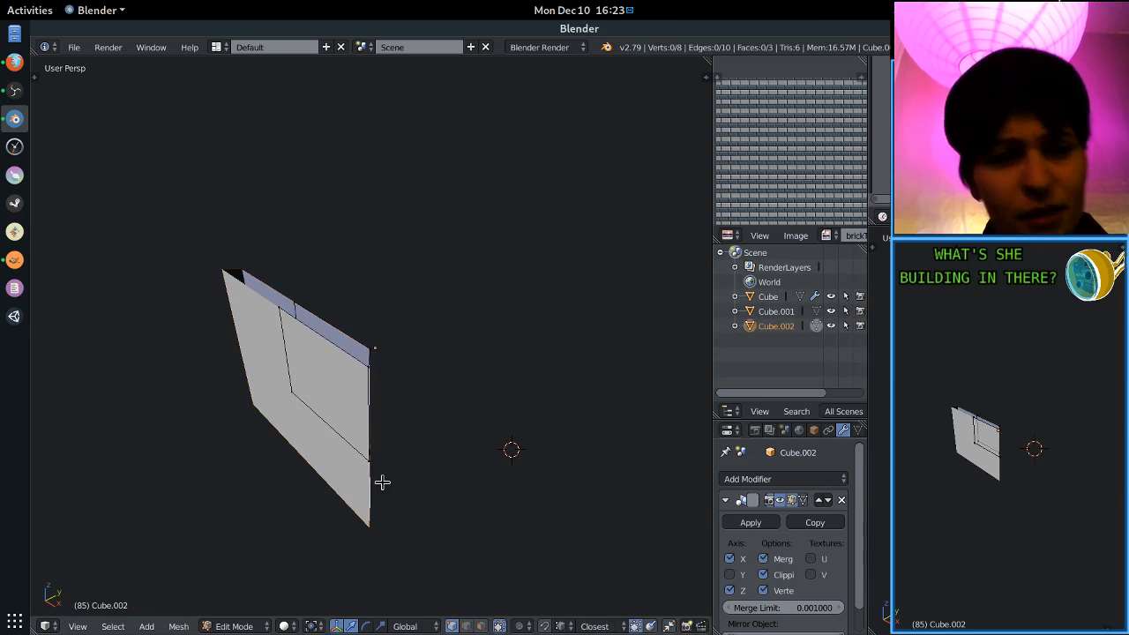
pyautogui.press('Tab')
pyautogui.click(751, 523)
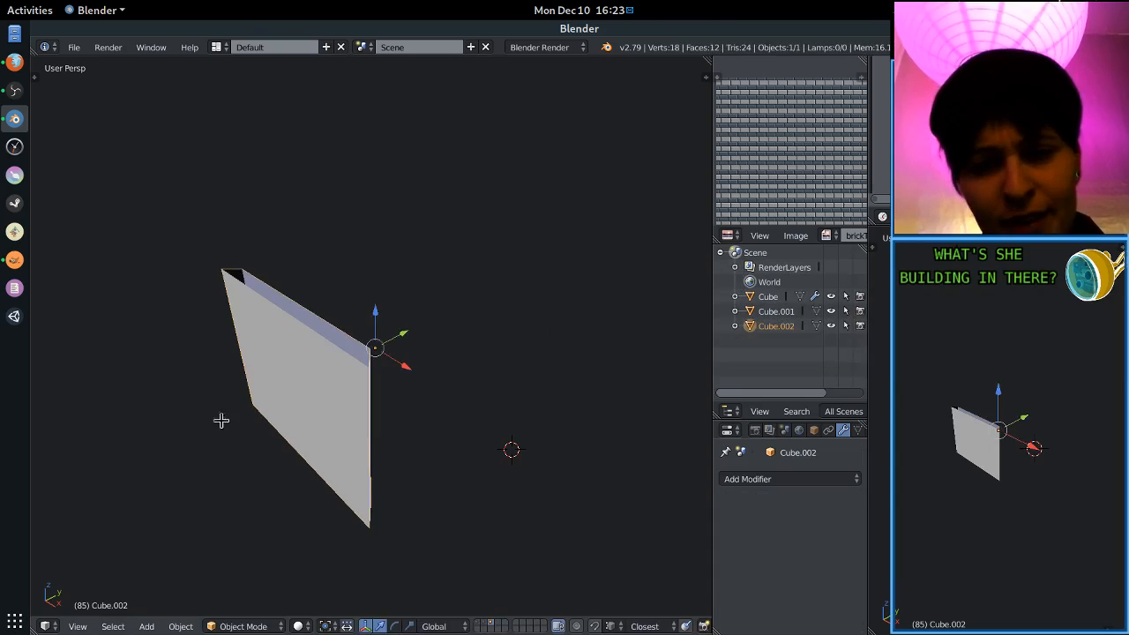
# Select the outer vertices on the wall's negative-X side in front wireframe view, delete them, and return to solid Object Mode.
pyautogui.press('Tab')
pyautogui.hotkey('ctrl', 'Tab')
pyautogui.press('Escape')
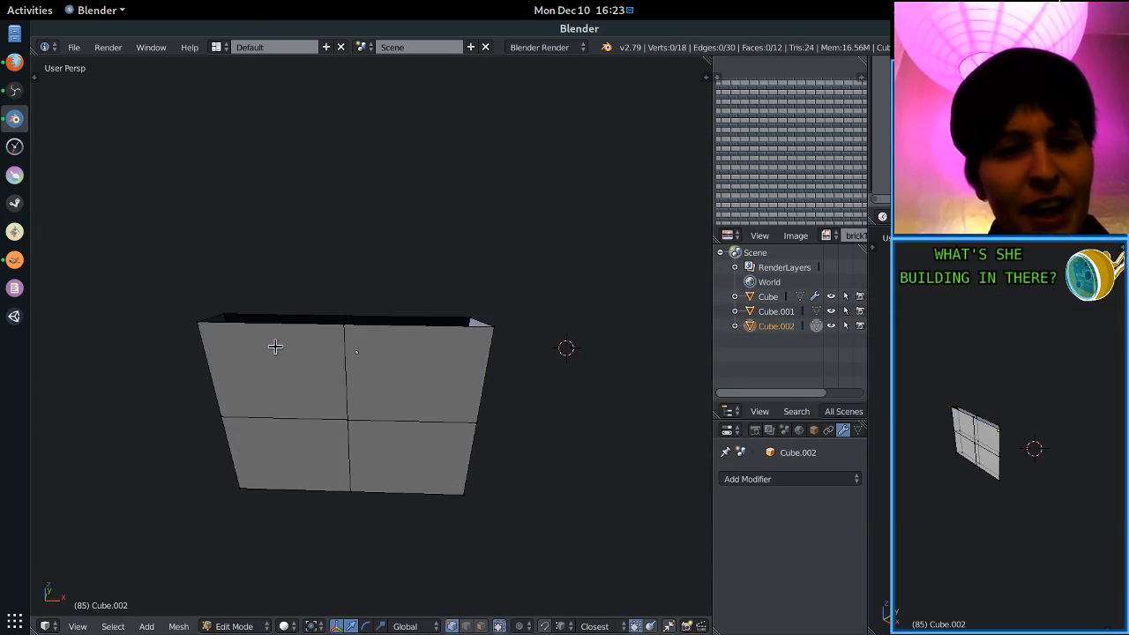
pyautogui.press('KP_1')
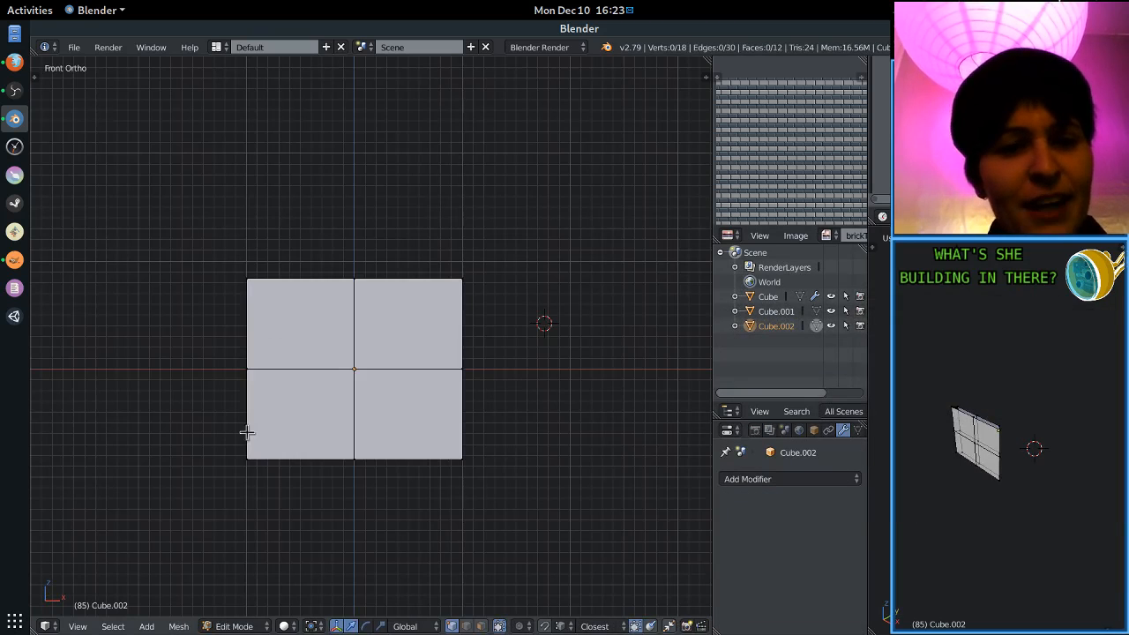
pyautogui.rightClick(227, 476)
pyautogui.press('z')
pyautogui.press('b')
pyautogui.moveTo(294, 504); pyautogui.dragTo(159, 229)
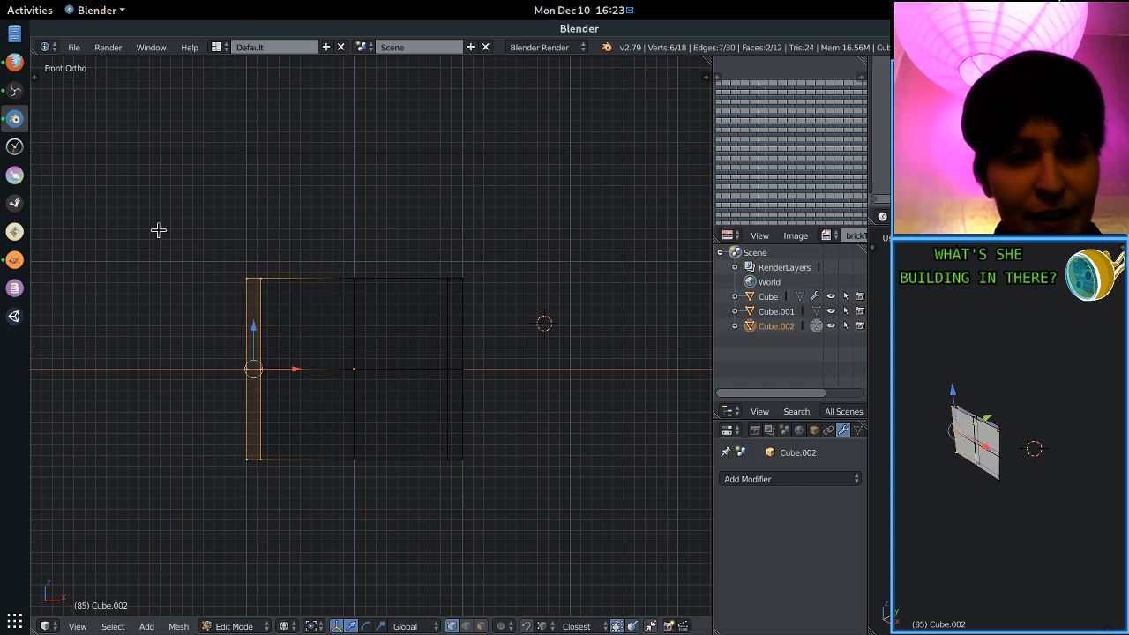
pyautogui.press('x')
pyautogui.click(145, 217)
pyautogui.press('Tab')
pyautogui.press('z')
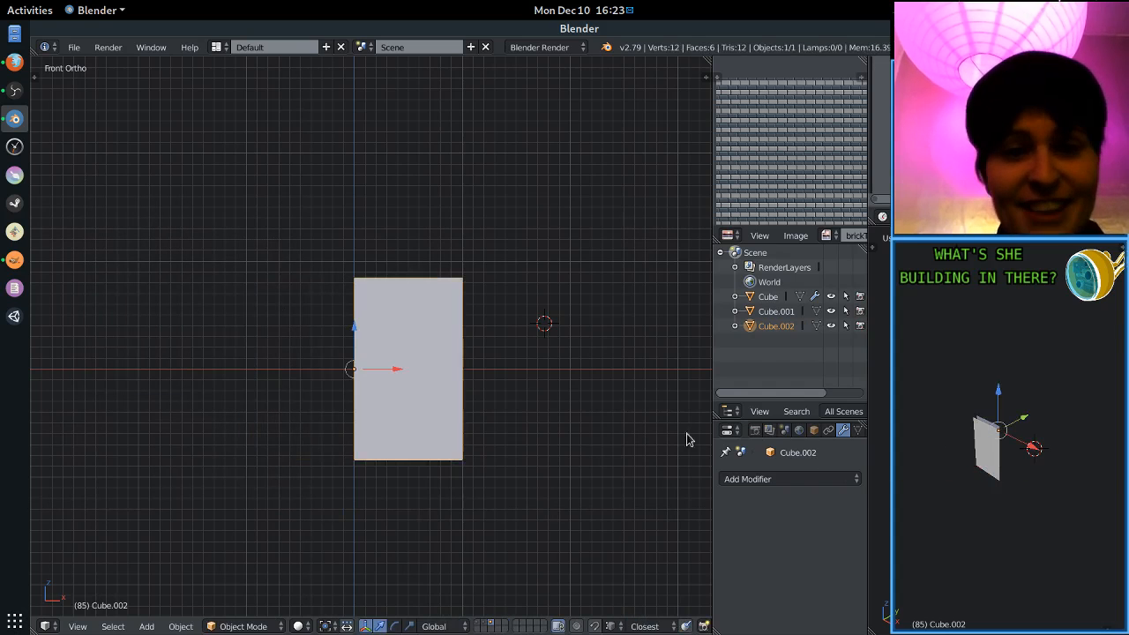
# Add a Mirror modifier along X to the half wall and enable Clipping.
pyautogui.click(749, 479)
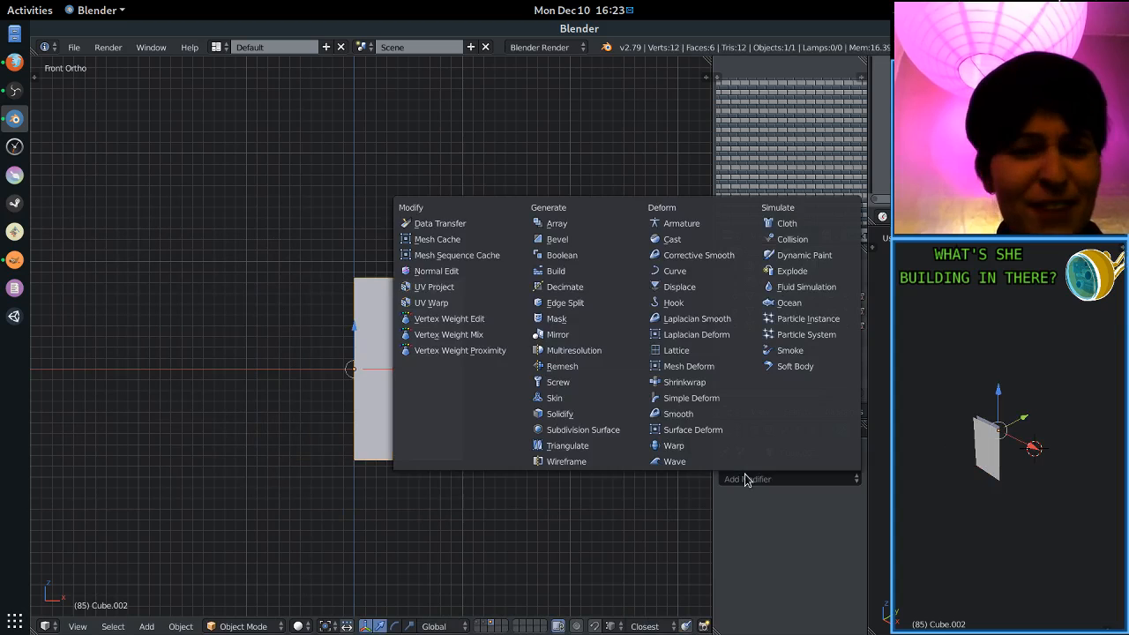
pyautogui.click(561, 342)
pyautogui.click(764, 574)
# Select the horizontal middle edge loop of the half wall in Edit Mode and move it up along Z, close to the top edge.
pyautogui.press('Tab')
pyautogui.moveTo(396, 444); pyautogui.dragTo(422, 502, button='middle')
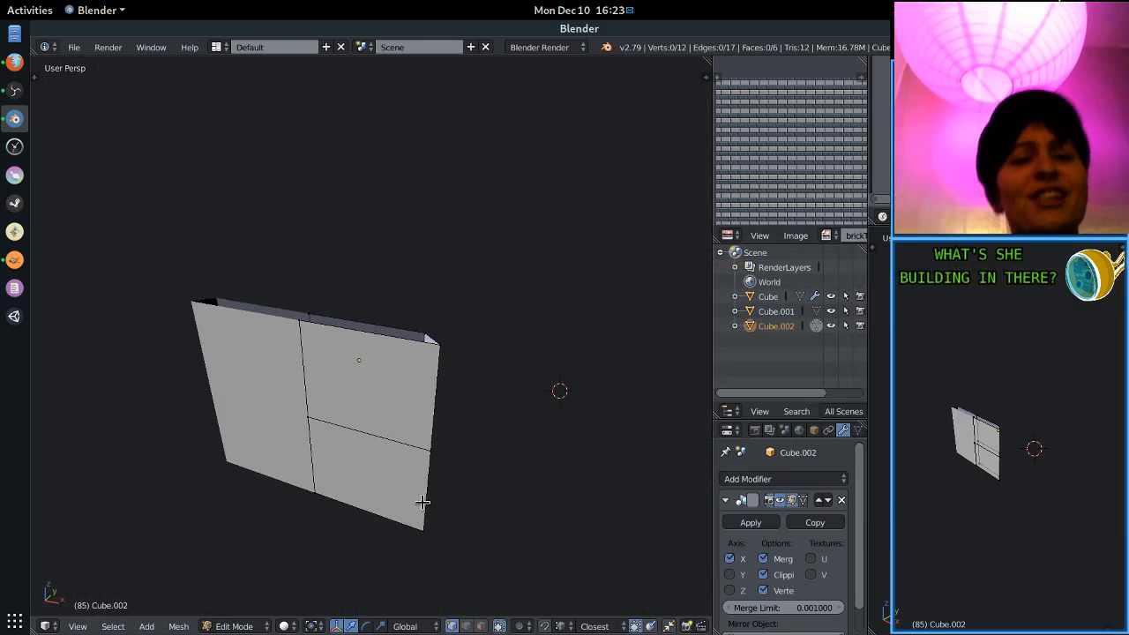
pyautogui.keyDown('alt'); pyautogui.rightClick(351, 429); pyautogui.keyUp('alt')
pyautogui.moveTo(435, 460); pyautogui.dragTo(414, 397, button='middle')
pyautogui.press('g')
pyautogui.press('z')
pyautogui.click(352, 274)
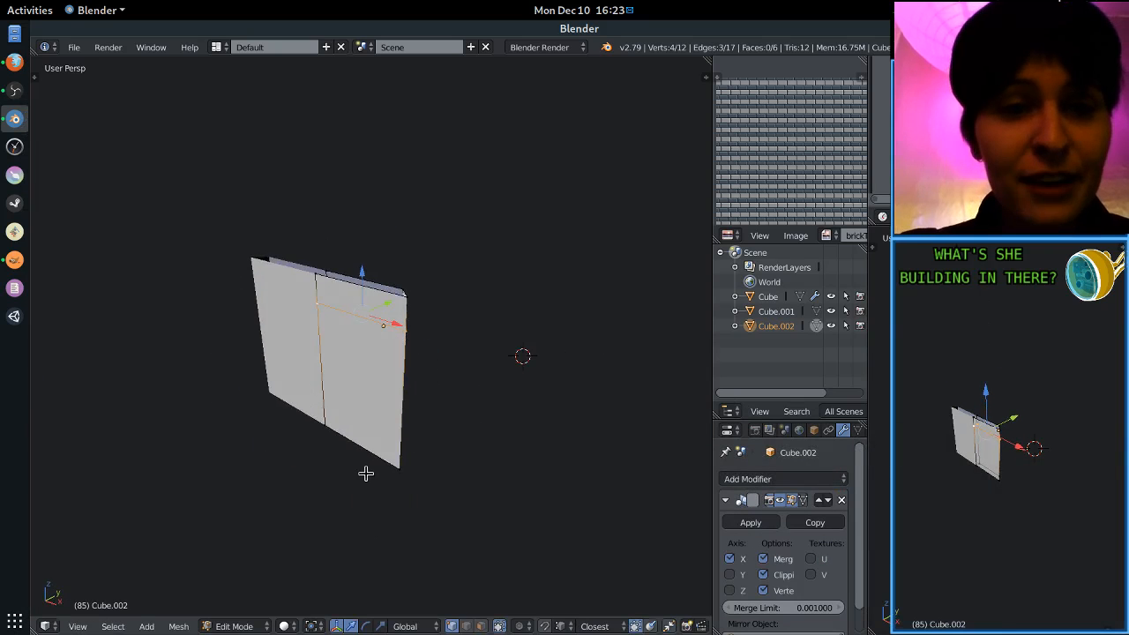
# Try a centred vertical loop cut through the half wall and select a face in face select mode, and undo the cut.
pyautogui.hotkey('ctrl', 'r')
pyautogui.click(366, 474)
pyautogui.rightClick(366, 474)
pyautogui.hotkey('ctrl', 'Tab')
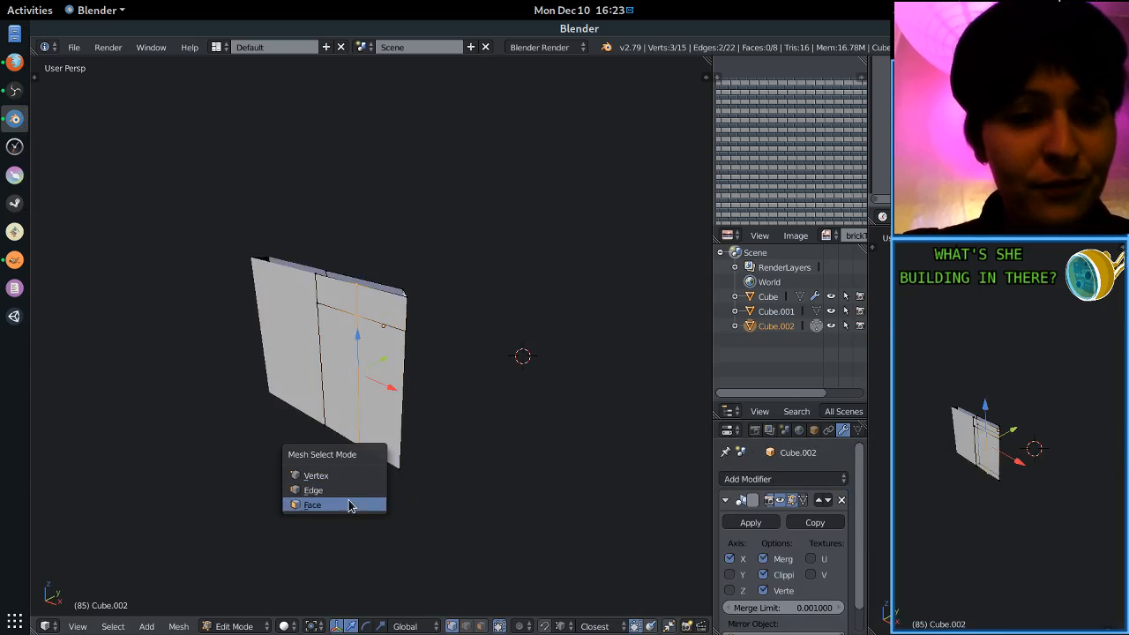
pyautogui.click(350, 506)
pyautogui.rightClick(330, 393)
pyautogui.moveTo(330, 394); pyautogui.dragTo(414, 462, button='middle')
pyautogui.hotkey('ctrl', 'z')
pyautogui.hotkey('ctrl', 'z')
pyautogui.hotkey('ctrl', 'z')
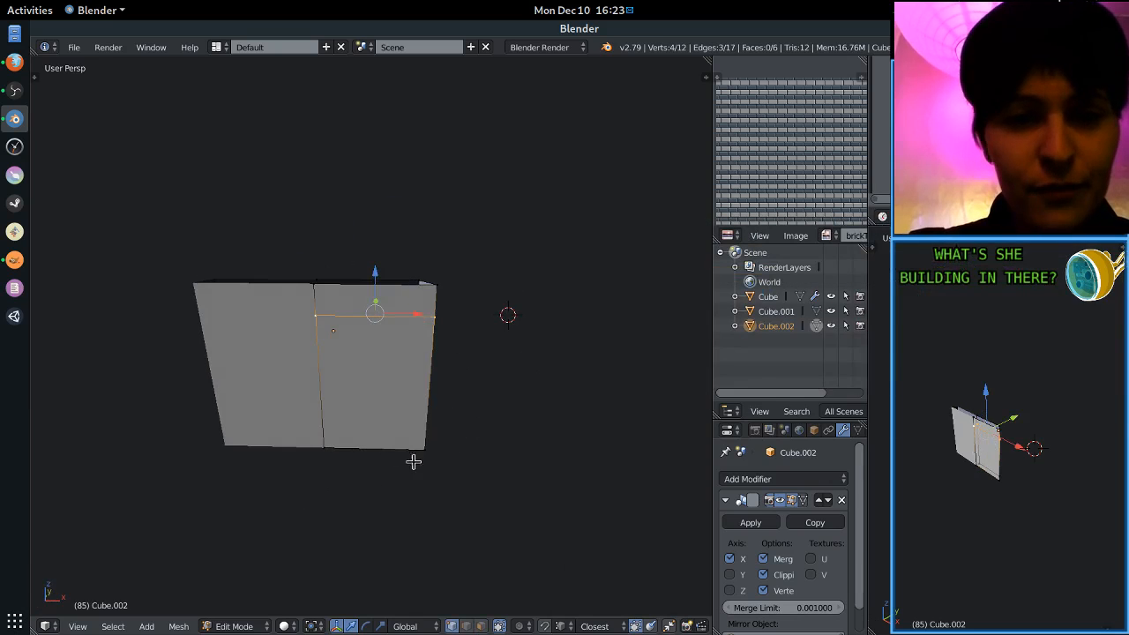
# Add centred vertical loop cuts through both the front and back sides of the half wall.
pyautogui.hotkey('ctrl', 'r')
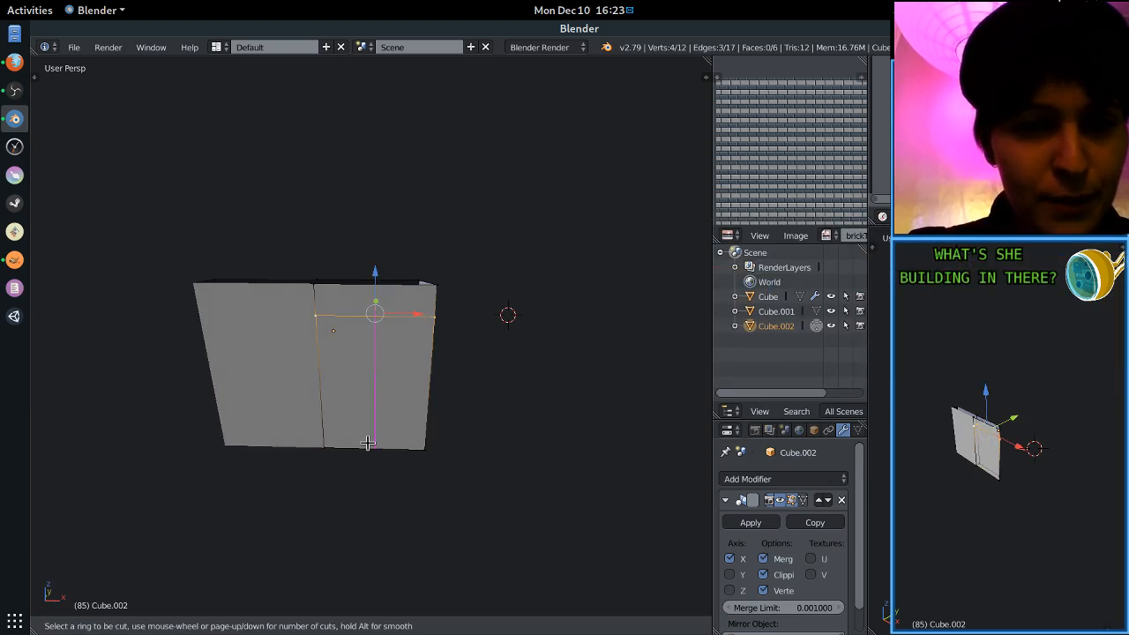
pyautogui.click(374, 406)
pyautogui.moveTo(369, 443); pyautogui.dragTo(412, 450, button='middle')
pyautogui.hotkey('ctrl', 'r')
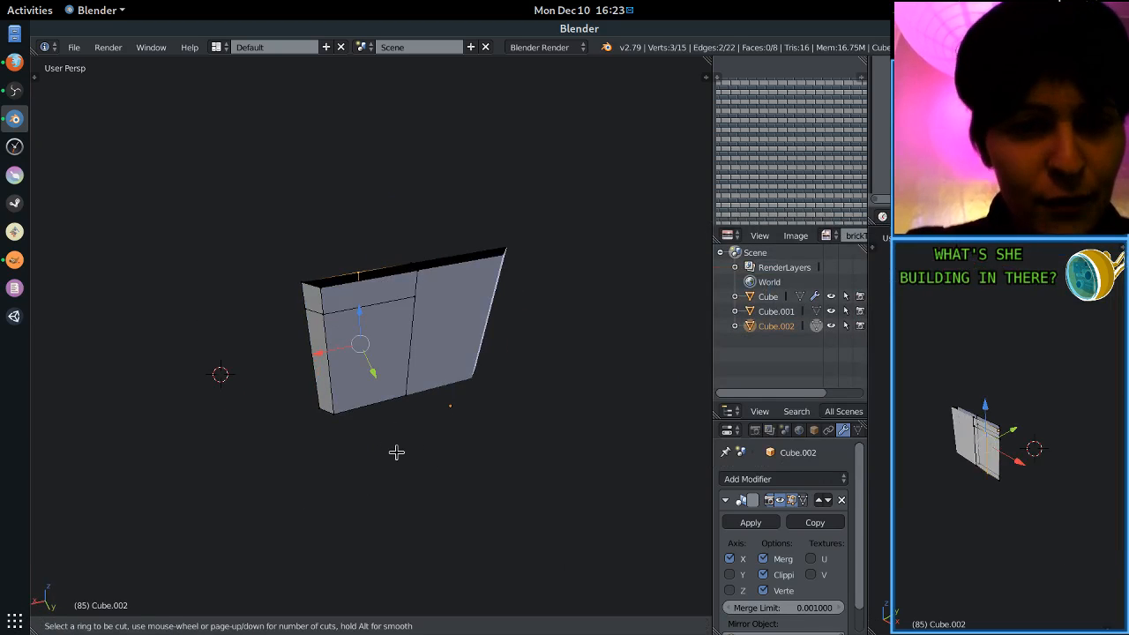
pyautogui.click(374, 408)
# In face select mode, select the lower inner faces on both sides of the half wall and delete them to open a doorway.
pyautogui.hotkey('ctrl', 'Tab')
pyautogui.click(378, 411)
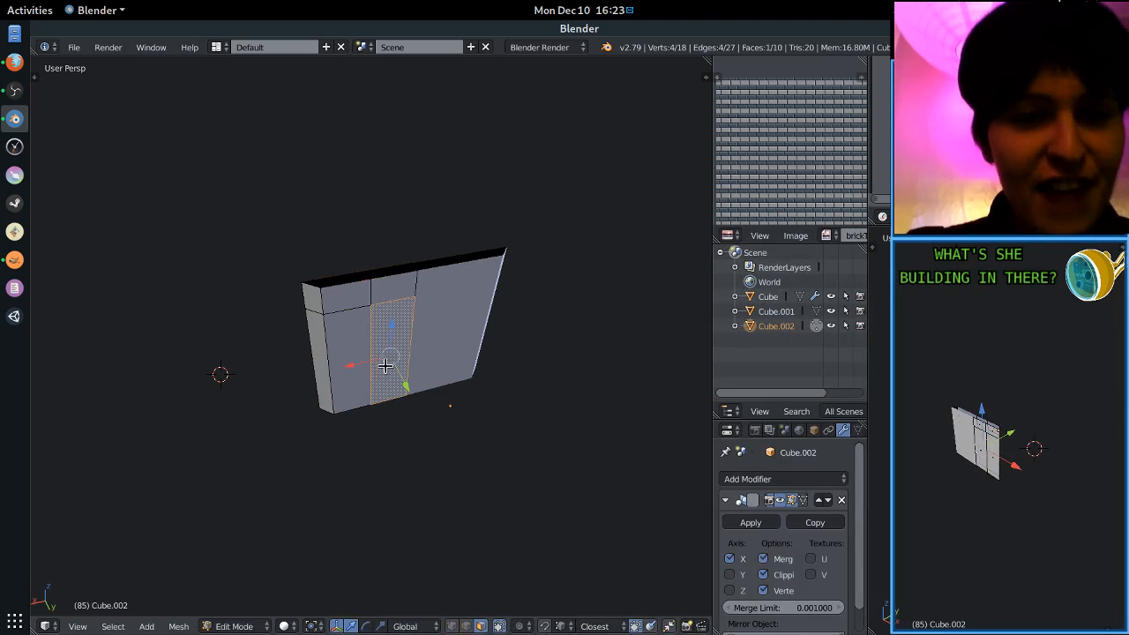
pyautogui.moveTo(377, 411); pyautogui.dragTo(443, 429, button='middle')
pyautogui.keyDown('shift'); pyautogui.rightClick(390, 404); pyautogui.keyUp('shift')
pyautogui.press('x')
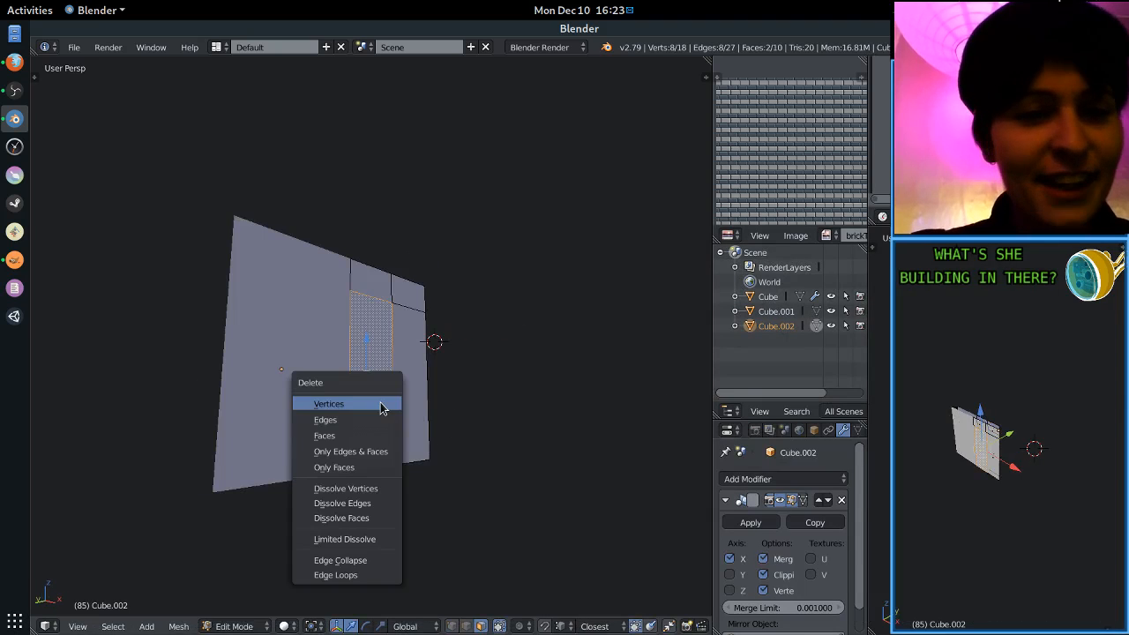
pyautogui.click(394, 434)
pyautogui.scroll(2, 404, 429)
# In edge select mode, fill the doorway's side jamb and underside of its lintel with faces, and return to Object Mode.
pyautogui.hotkey('ctrl', 'Tab')
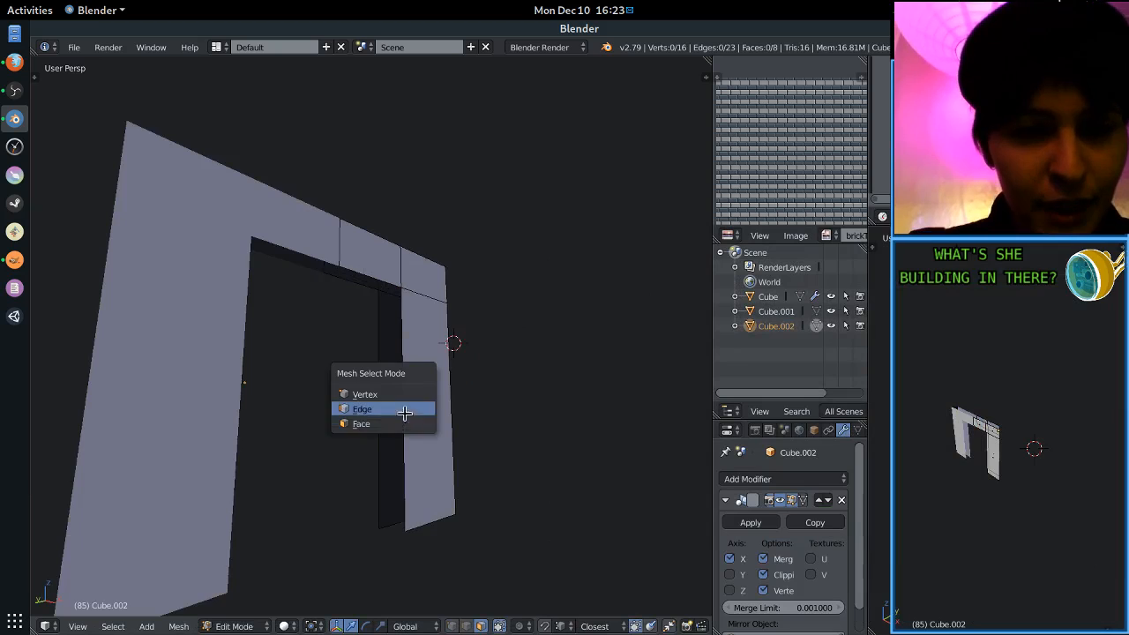
pyautogui.click(404, 411)
pyautogui.rightClick(404, 413)
pyautogui.keyDown('shift'); pyautogui.rightClick(378, 406); pyautogui.keyUp('shift')
pyautogui.press('f')
pyautogui.rightClick(357, 286)
pyautogui.keyDown('shift'); pyautogui.rightClick(365, 277); pyautogui.keyUp('shift')
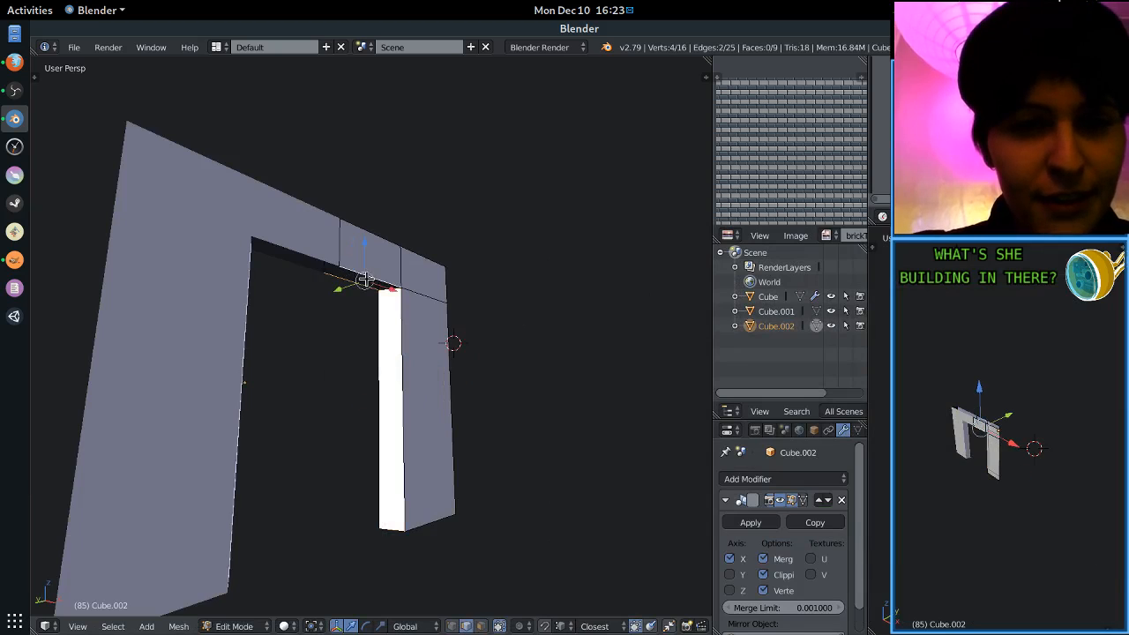
pyautogui.press('f')
pyautogui.press('Tab')
# Show the floor and ceiling layer together with the doorway wall and examine how the parts fit.
pyautogui.scroll(-4, 486, 283)
pyautogui.moveTo(486, 283); pyautogui.dragTo(459, 559, button='middle')
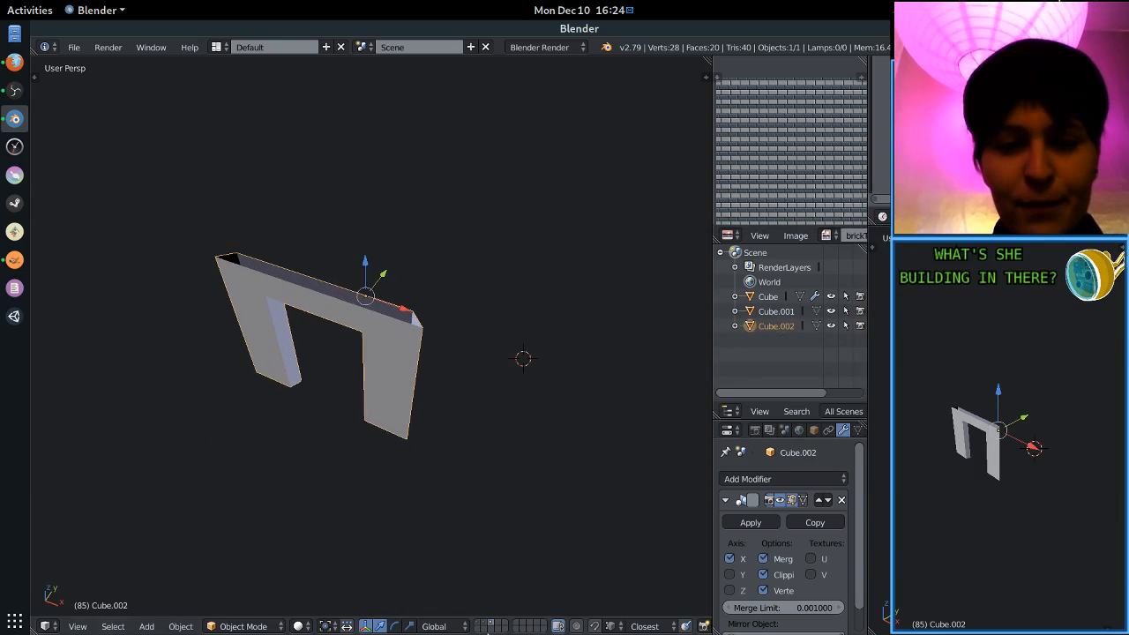
pyautogui.keyDown('shift'); pyautogui.click(478, 623); pyautogui.keyUp('shift')
pyautogui.moveTo(372, 368); pyautogui.dragTo(414, 313, button='middle')
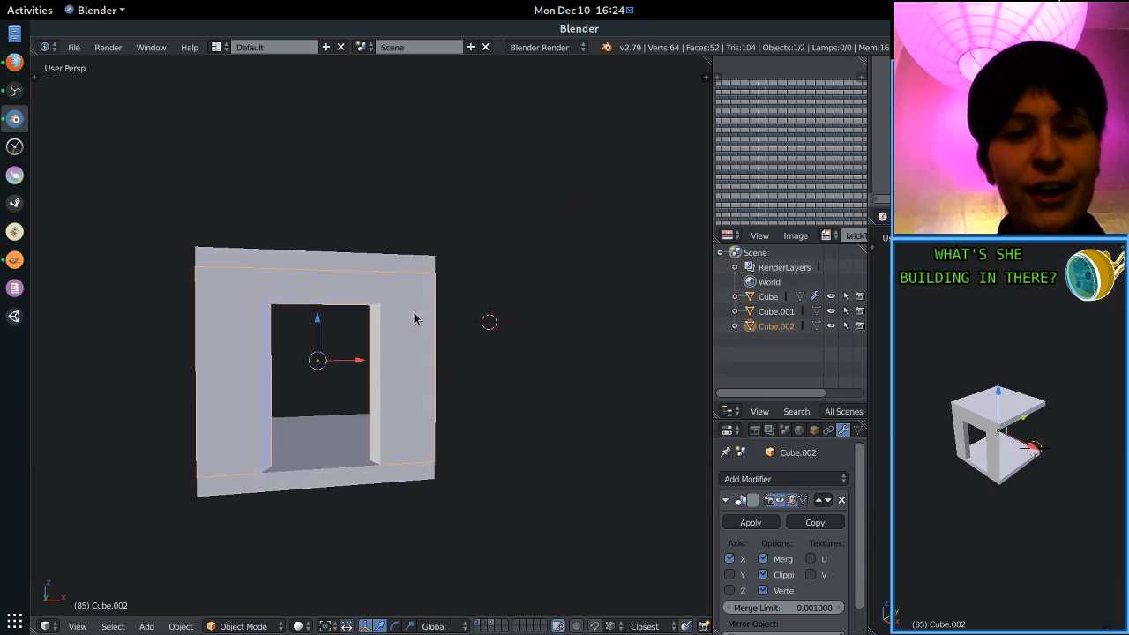
pyautogui.scroll(2, 450, 374)
pyautogui.moveTo(450, 380); pyautogui.dragTo(300, 360, button='middle')
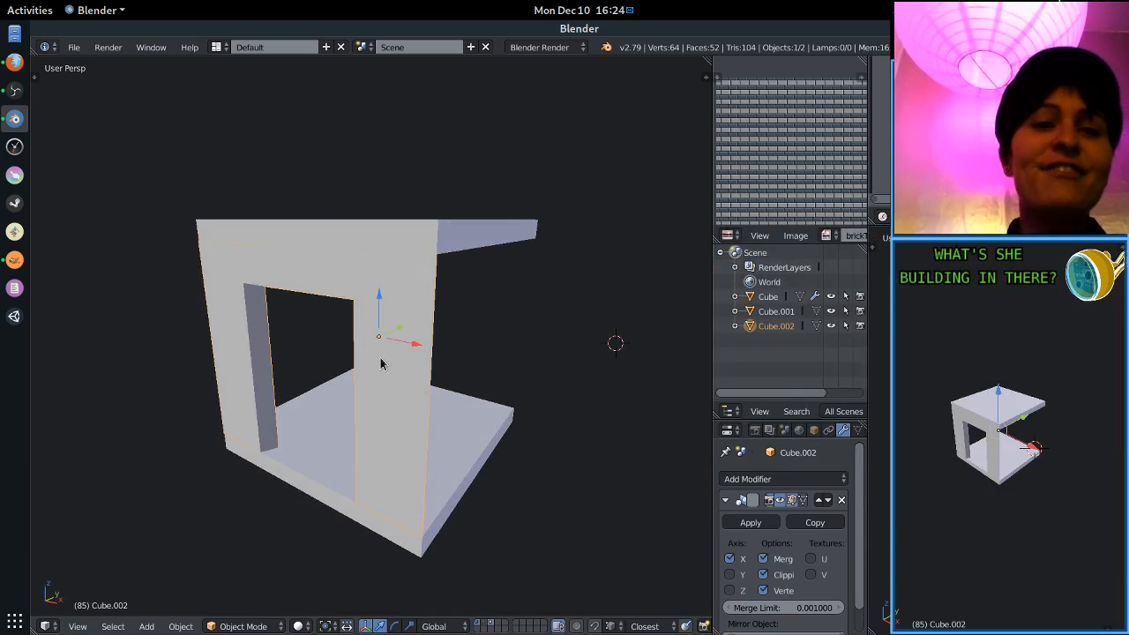
# Check the vertices around the doorway jamb in vertex select mode, and return to Object Mode.
pyautogui.moveTo(390, 375); pyautogui.dragTo(408, 308, button='middle')
pyautogui.press('Tab')
pyautogui.hotkey('ctrl', 'Tab')
pyautogui.click(375, 329)
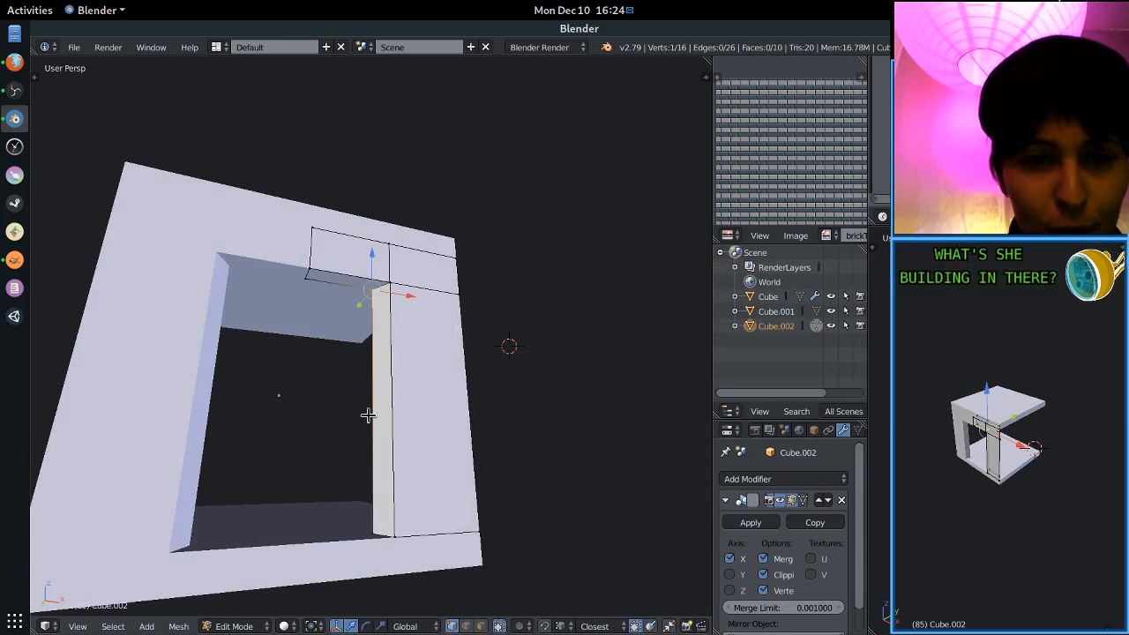
pyautogui.rightClick(370, 523)
pyautogui.keyDown('ctrl'); pyautogui.moveTo(404, 402); pyautogui.dragTo(398, 530); pyautogui.keyUp('ctrl')
pyautogui.moveTo(435, 463); pyautogui.dragTo(408, 518, button='middle')
pyautogui.press('Tab')
pyautogui.scroll(-4, 456, 493)
pyautogui.moveTo(499, 477); pyautogui.dragTo(494, 565, button='middle')
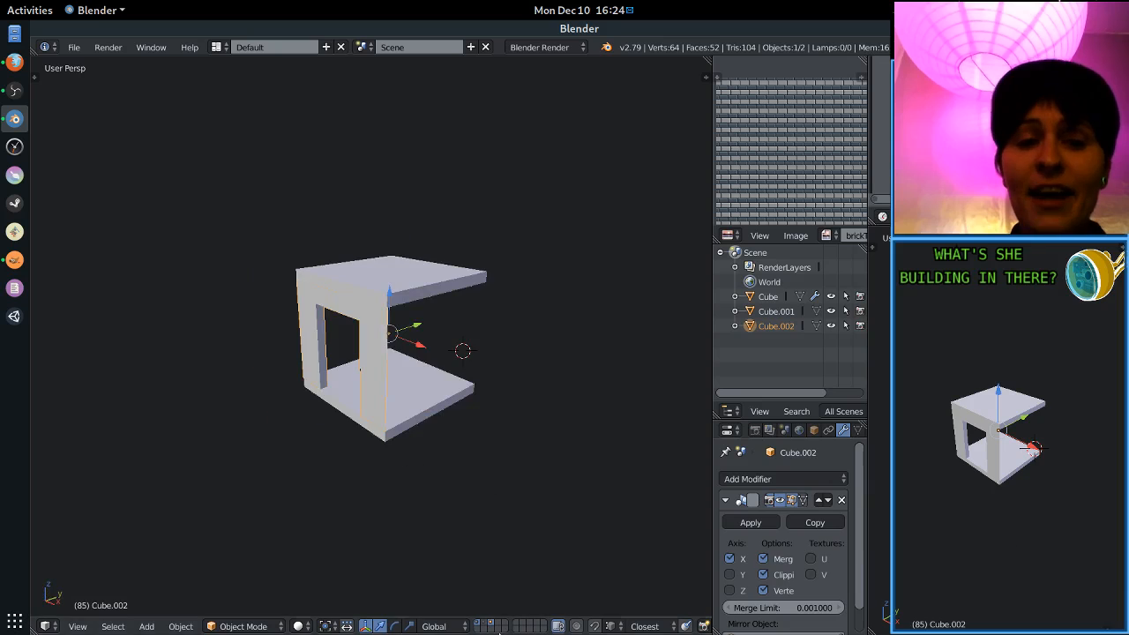
# Move the solid wall (Cube.001) to another layer and show it together with the floor and ceiling.
pyautogui.click(488, 625)
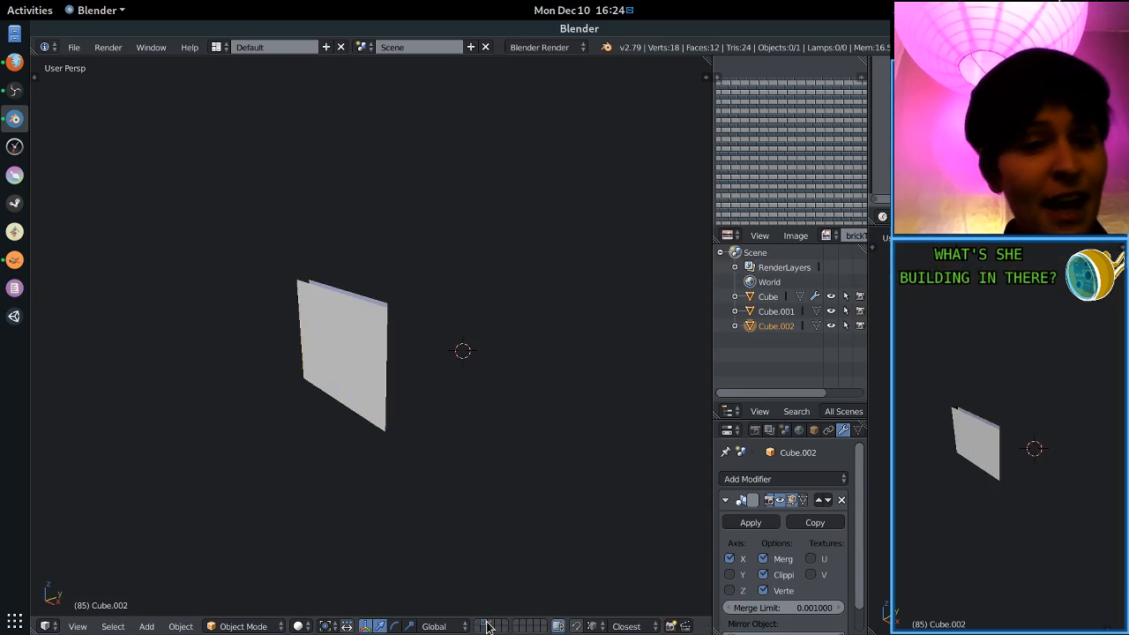
pyautogui.rightClick(356, 345)
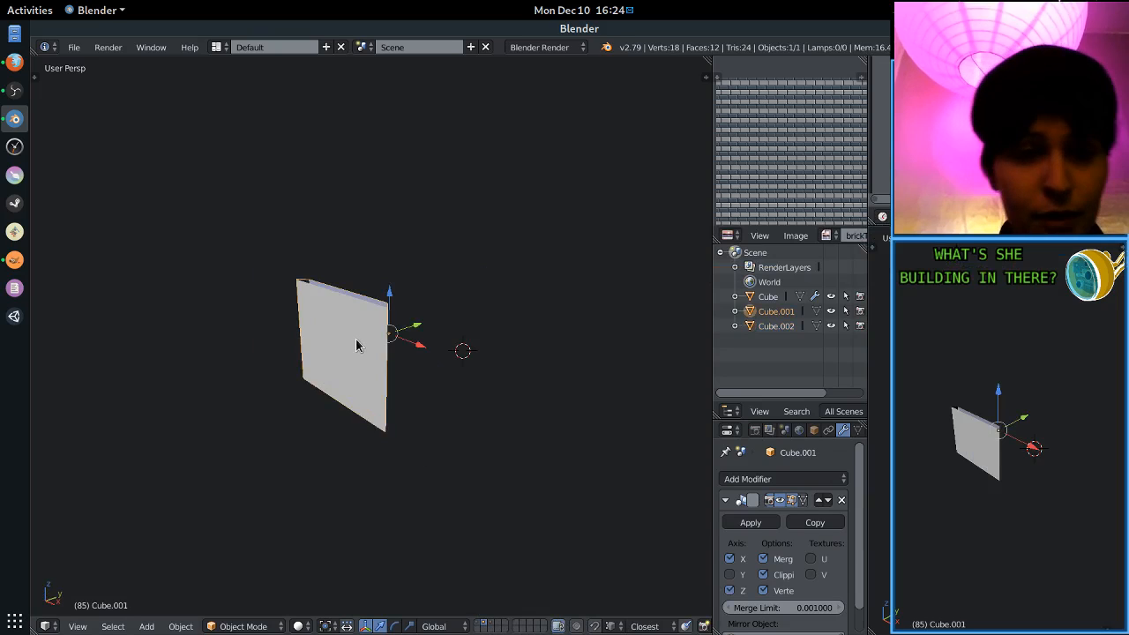
pyautogui.press('m')
pyautogui.click(581, 383)
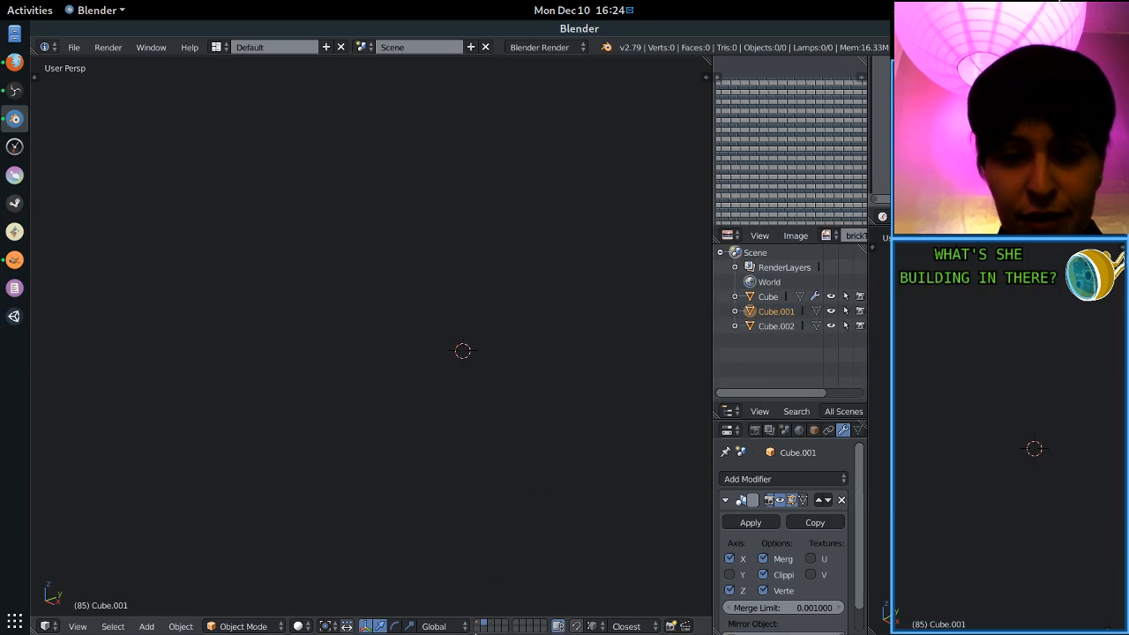
pyautogui.click(481, 626)
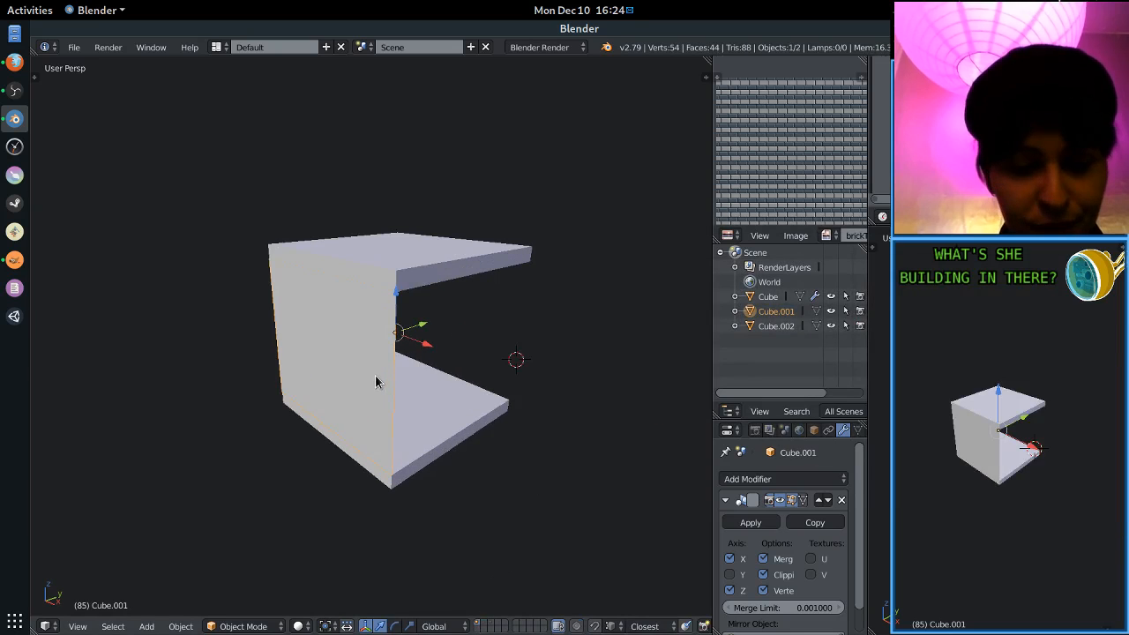
# Rotate the solid wall 90° around the global Z axis and make all layers visible.
pyautogui.write('sx-1')
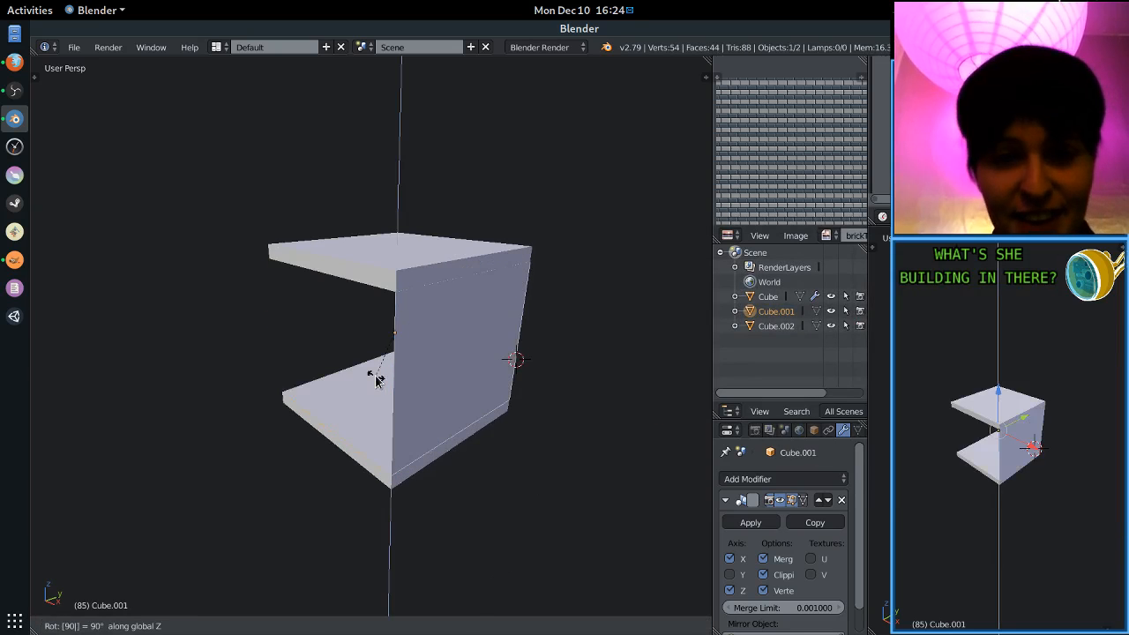
pyautogui.press('Return')
pyautogui.moveTo(493, 381); pyautogui.dragTo(560, 383, button='middle')
pyautogui.press('`')
pyautogui.moveTo(477, 398); pyautogui.dragTo(472, 449, button='middle')
pyautogui.scroll(-4, 436, 456)
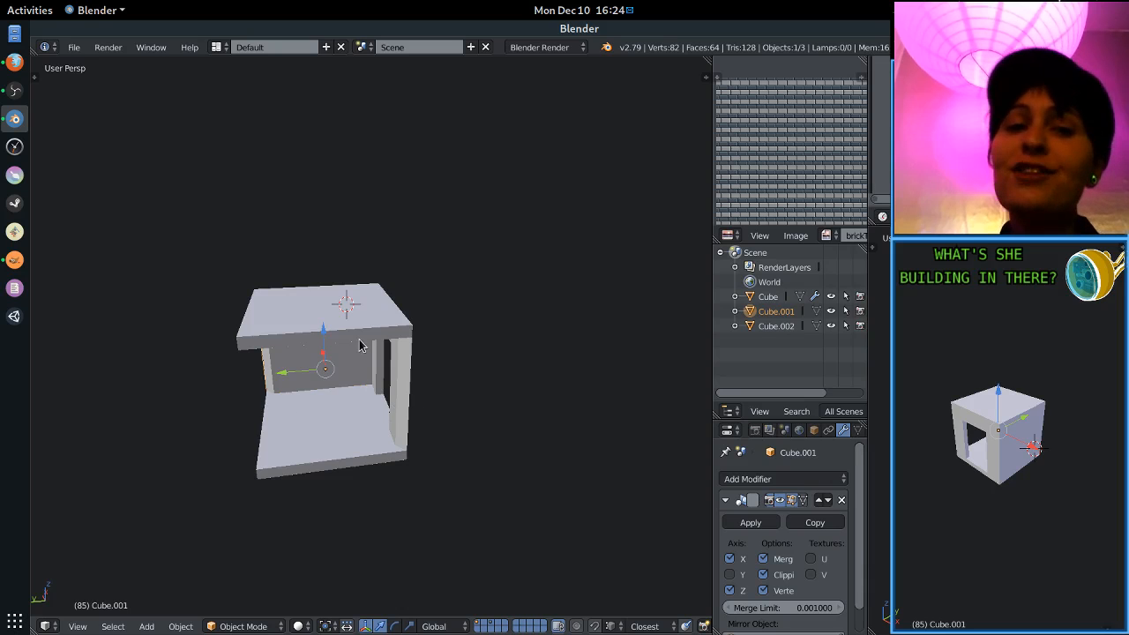
pyautogui.moveTo(350, 363); pyautogui.dragTo(310, 369, button='middle')
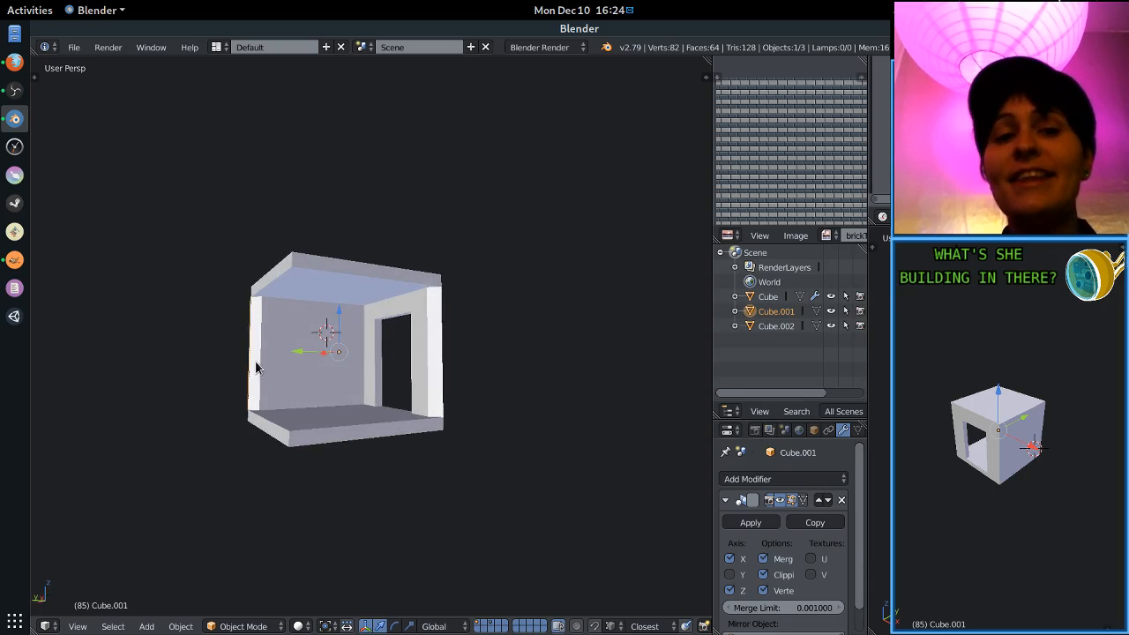
# Try moving the solid wall along Y and the doorway wall along X, and undo both moves.
pyautogui.moveTo(303, 347); pyautogui.dragTo(242, 347)
pyautogui.hotkey('ctrl', 'z')
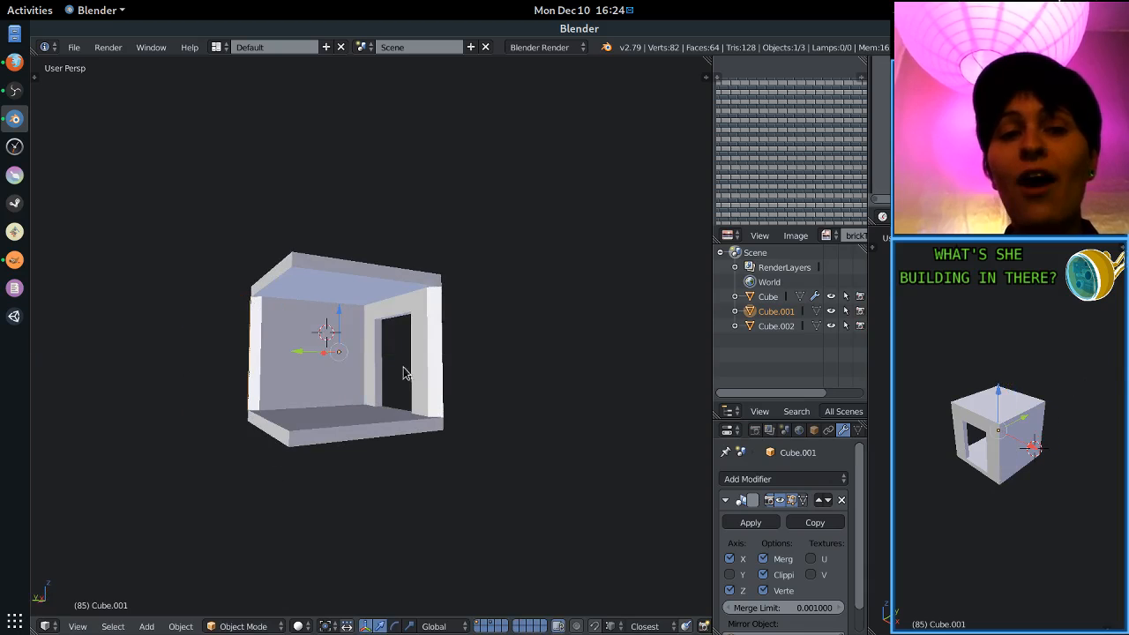
pyautogui.rightClick(424, 365)
pyautogui.moveTo(403, 371); pyautogui.dragTo(323, 395, button='middle')
pyautogui.press('g')
pyautogui.press('x')
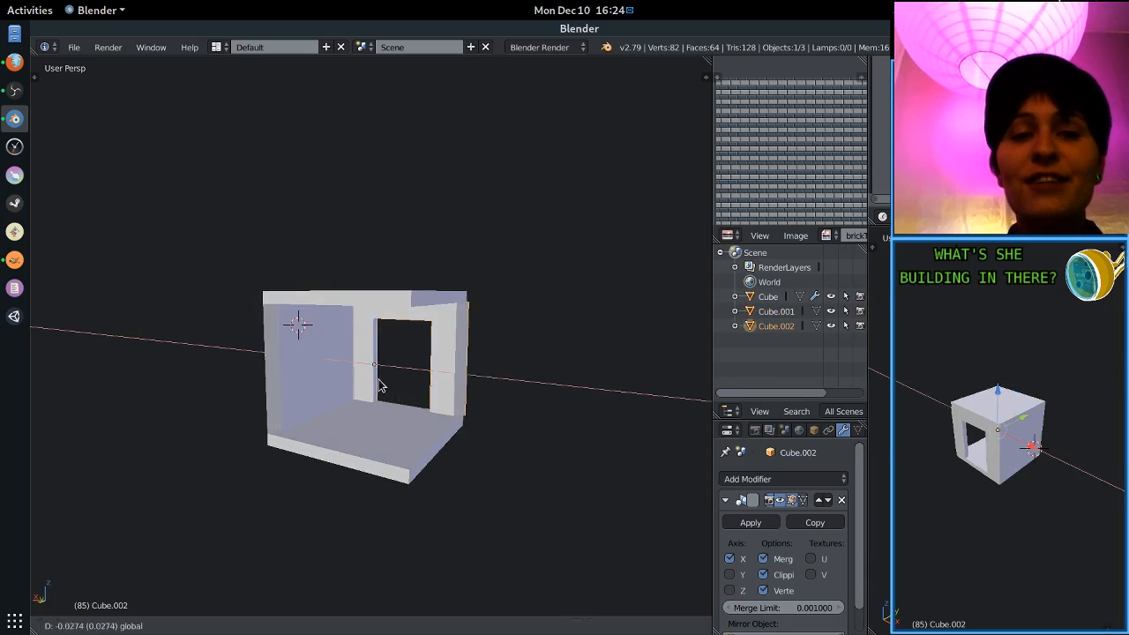
pyautogui.click(393, 391)
pyautogui.hotkey('ctrl', 'z')
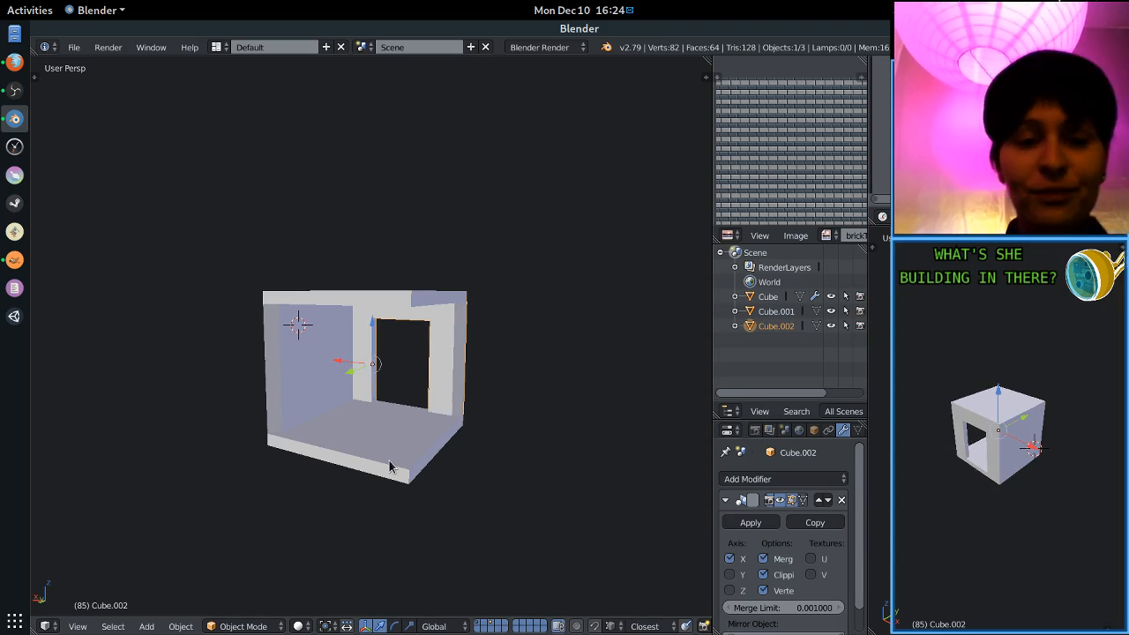
# Select all three room parts, try moving the whole room along Y, and undo the move.
pyautogui.keyDown('shift'); pyautogui.rightClick(389, 460); pyautogui.keyUp('shift')
pyautogui.keyDown('shift'); pyautogui.rightClick(302, 355); pyautogui.keyUp('shift')
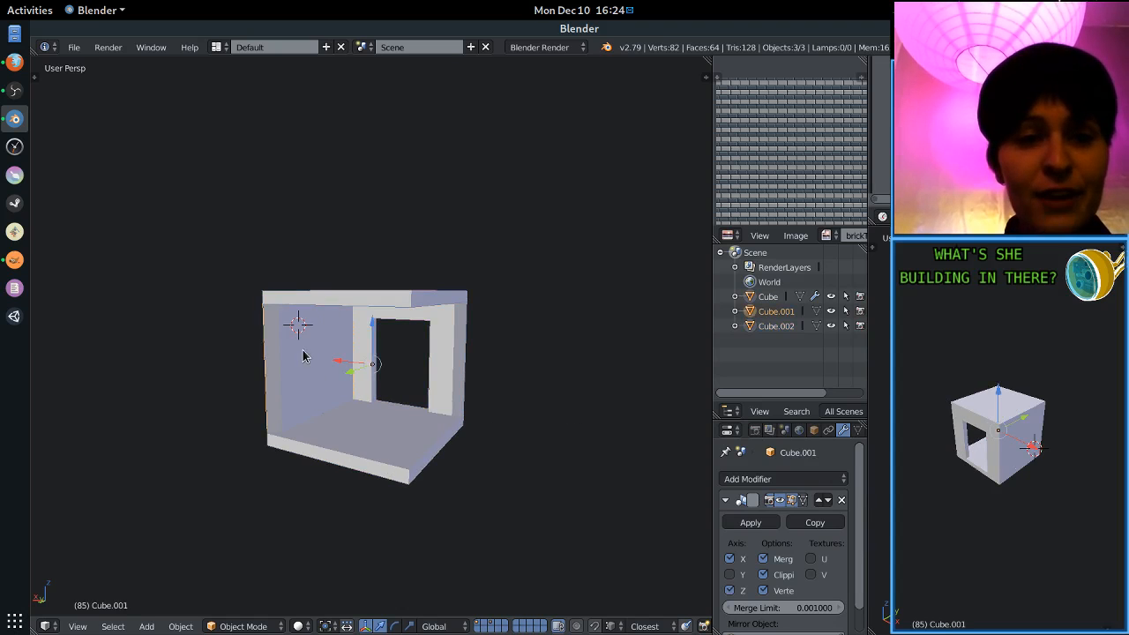
pyautogui.press('KP_7')
pyautogui.moveTo(309, 354)
pyautogui.mouseDown(button='middle')
pyautogui.moveTo(378, 285)
pyautogui.moveTo(447, 333)
pyautogui.moveTo(324, 353)
pyautogui.mouseUp(button='middle')
pyautogui.moveTo(289, 342); pyautogui.dragTo(410, 383)
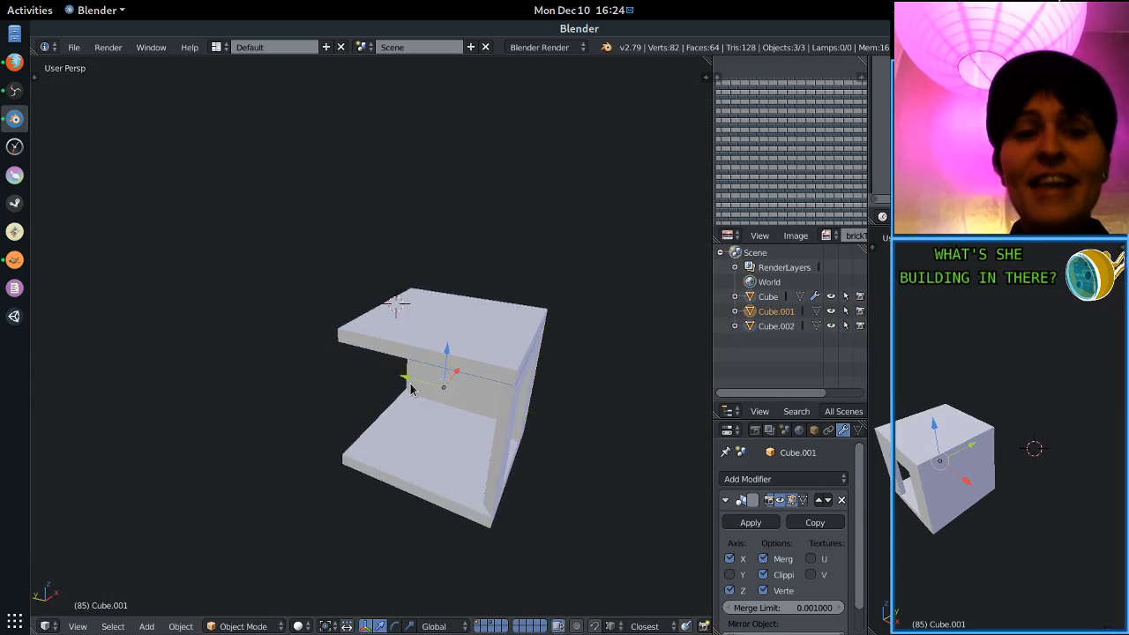
pyautogui.hotkey('ctrl', 'z')
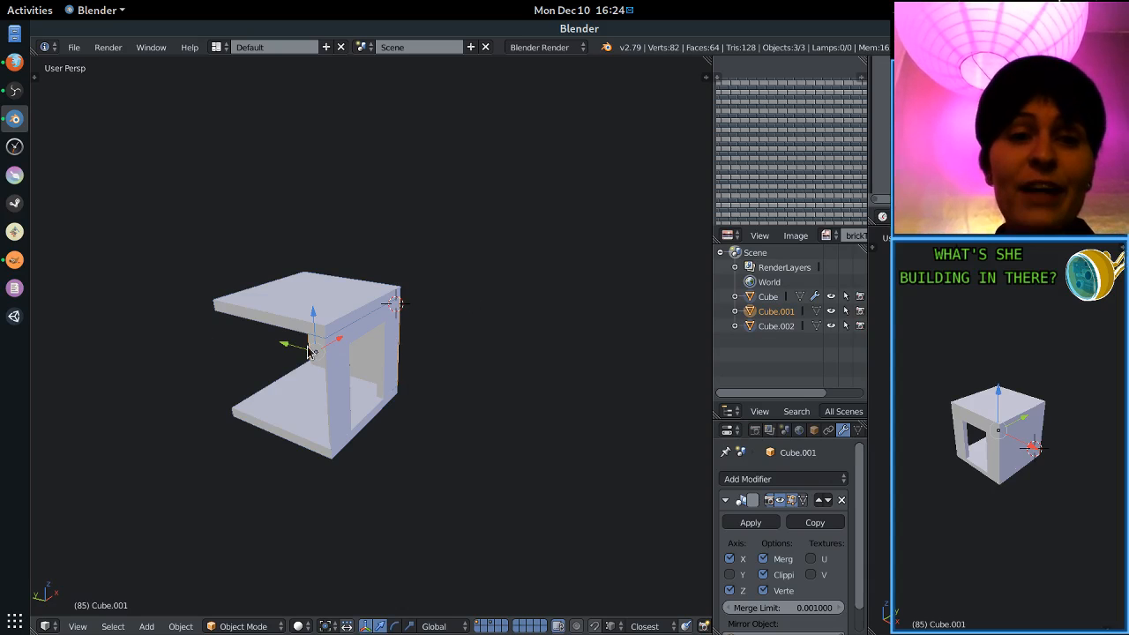
# Duplicate the three room parts along negative Y and rotate the copy 180° around the global Z axis.
pyautogui.hotkey('shift', 'd')
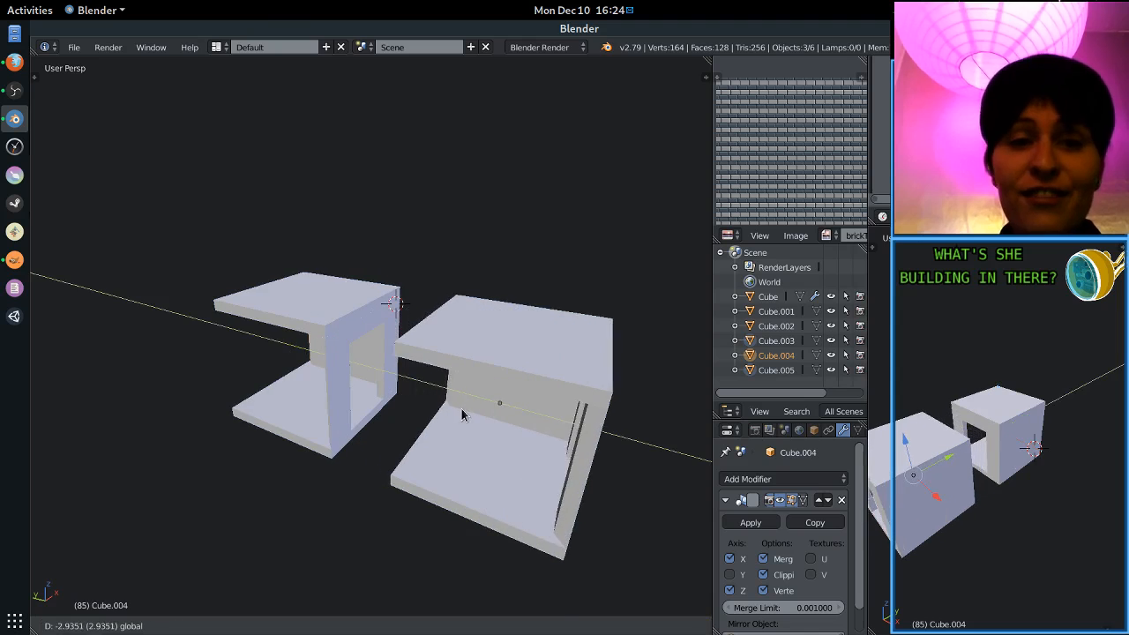
pyautogui.click(469, 392)
pyautogui.moveTo(470, 392); pyautogui.dragTo(529, 393, button='middle')
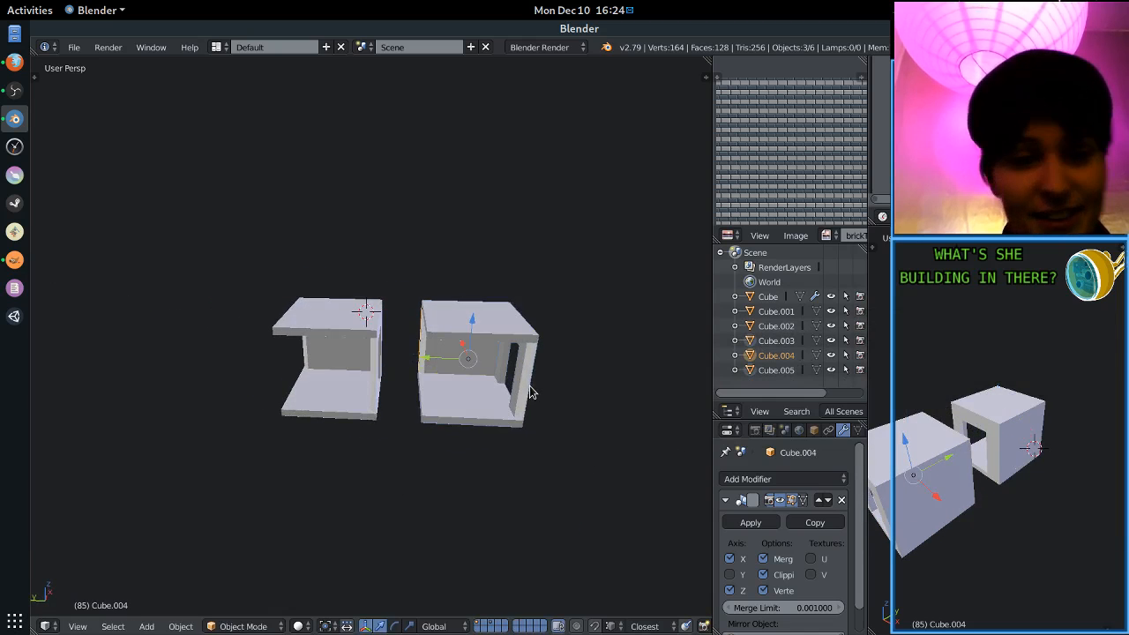
pyautogui.write('rz180')
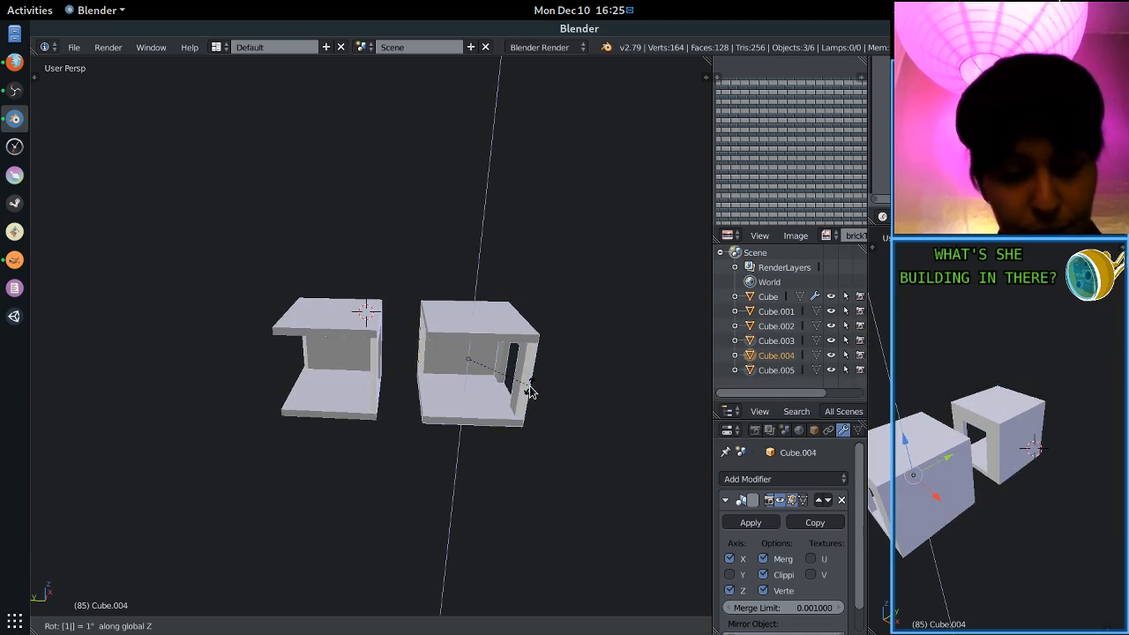
pyautogui.press('Return')
pyautogui.moveTo(494, 382); pyautogui.dragTo(512, 392, button='middle')
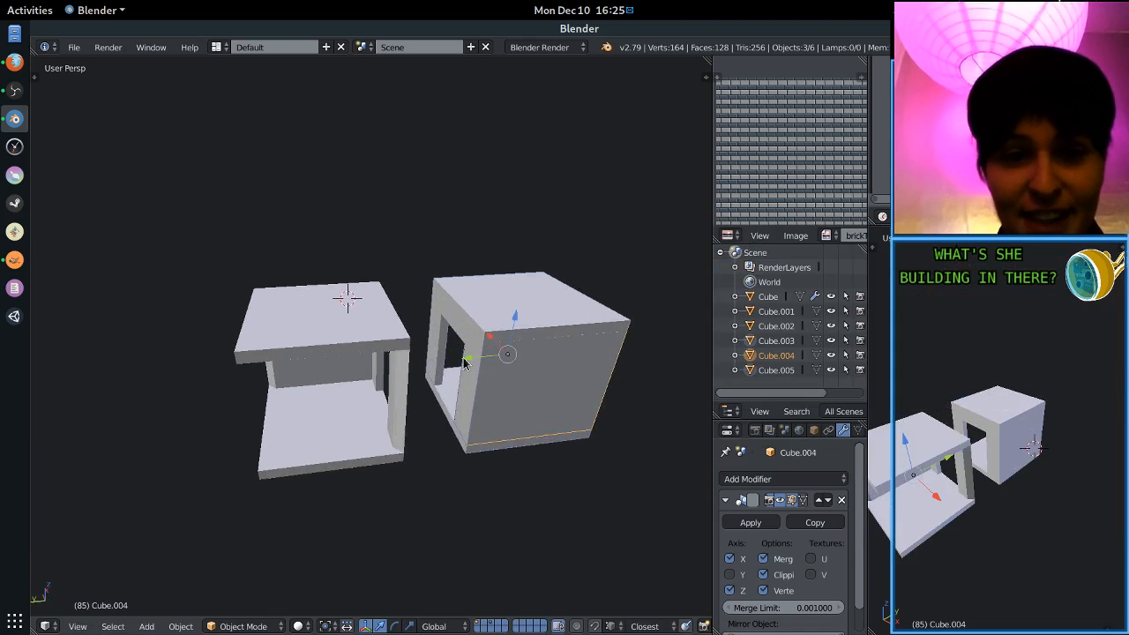
# Move the duplicated room along Y until it adjoins the original, and inspect the passage through the shared doorway.
pyautogui.moveTo(464, 358); pyautogui.dragTo(418, 332)
pyautogui.moveTo(418, 332); pyautogui.dragTo(85, 375, button='middle')
pyautogui.scroll(6, 53, 389)
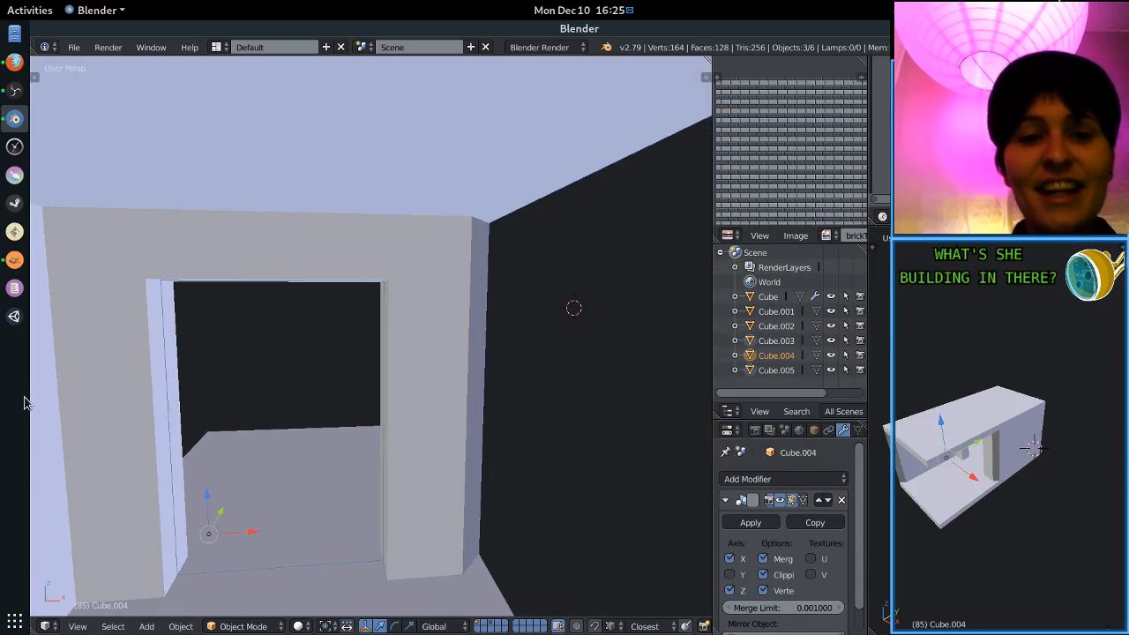
pyautogui.scroll(-6, 335, 338)
pyautogui.moveTo(336, 338); pyautogui.dragTo(528, 386, button='middle')
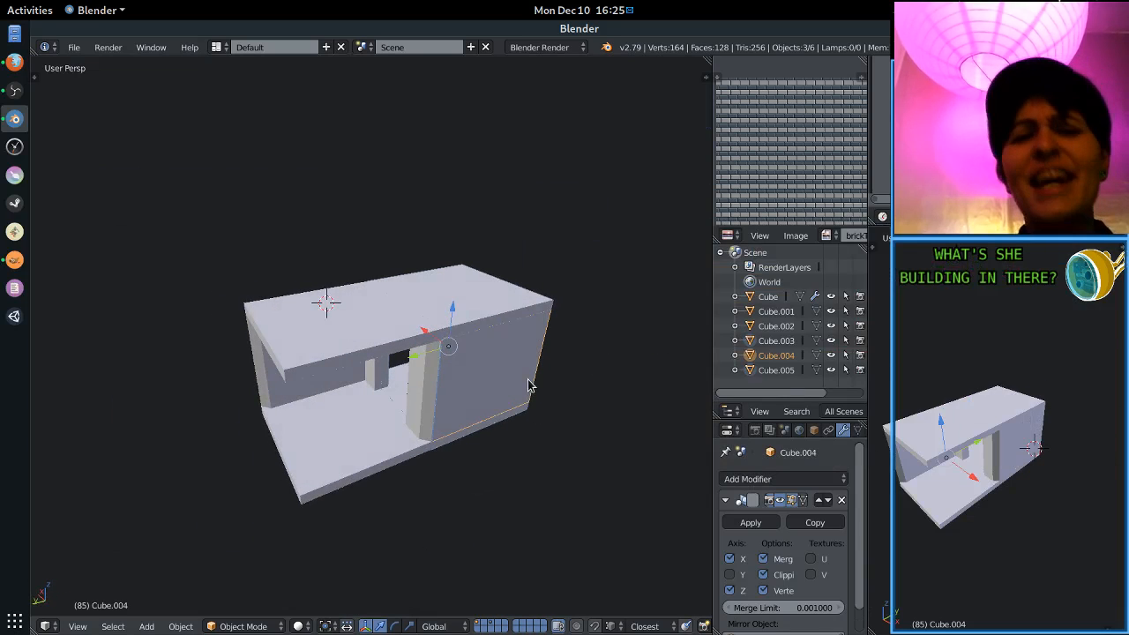
# Delete the three parts of the duplicated room.
pyautogui.press('x')
pyautogui.click(401, 401)
pyautogui.moveTo(497, 429); pyautogui.dragTo(445, 408, button='middle')
# Select the doorway wall and then the solid wall, and examine the room from several sides.
pyautogui.rightClick(388, 347)
pyautogui.scroll(3, 519, 396)
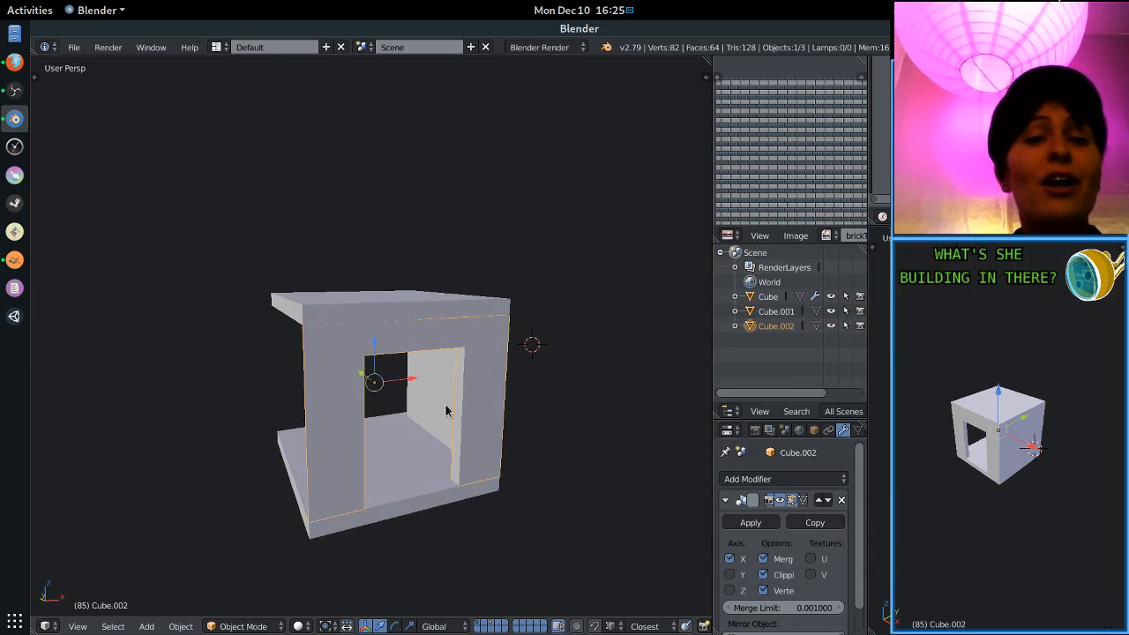
pyautogui.rightClick(446, 410)
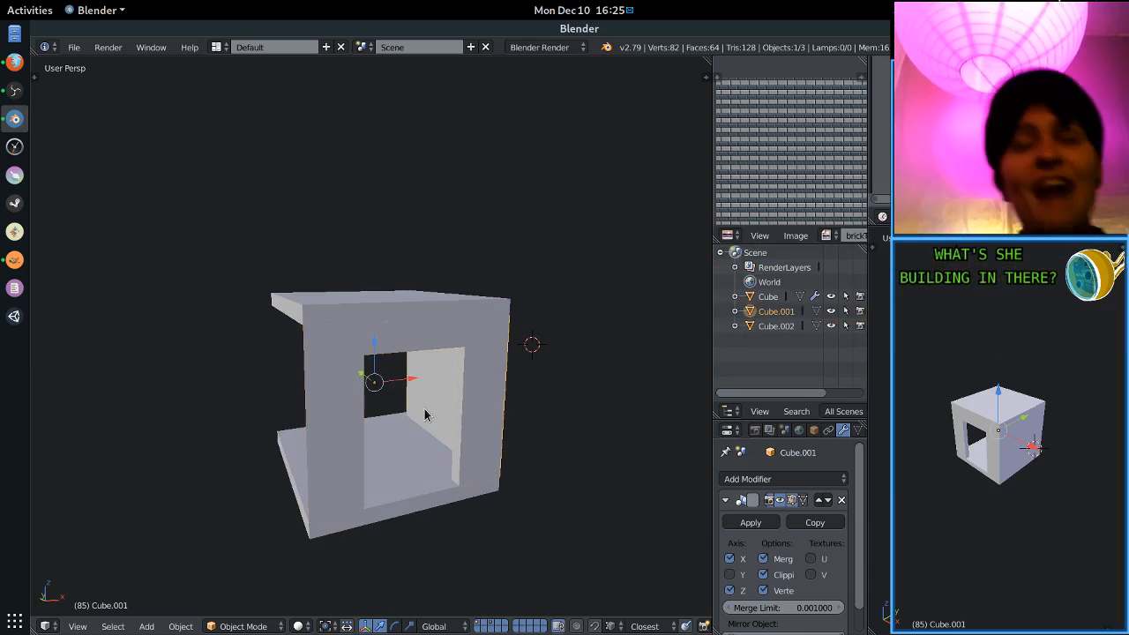
pyautogui.scroll(-3, 489, 371)
pyautogui.moveTo(489, 371); pyautogui.dragTo(664, 424, button='middle')
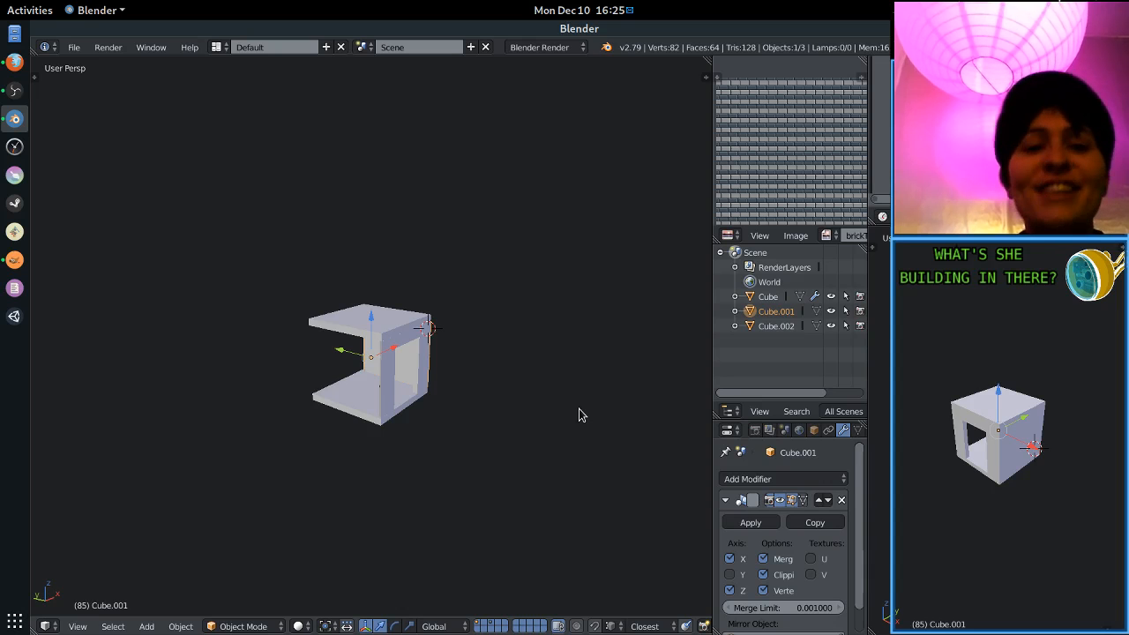
pyautogui.moveTo(408, 306); pyautogui.dragTo(344, 292, button='middle')
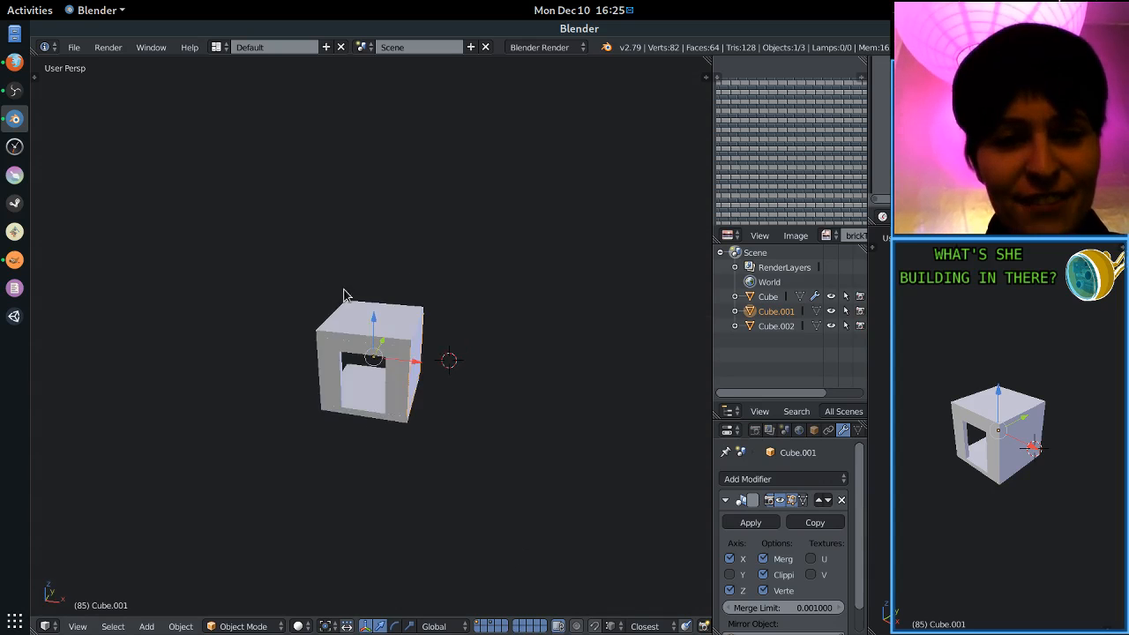
# Check the solid wall from the front view and in Edit Mode, and return to Object Mode in perspective.
pyautogui.press('KP_1')
pyautogui.press('KP_5')
pyautogui.scroll(4, 562, 414)
pyautogui.keyDown('shift'); pyautogui.moveTo(409, 415); pyautogui.dragTo(386, 366, button='middle'); pyautogui.keyUp('shift')
pyautogui.press('KP_5')
pyautogui.press('Tab')
pyautogui.moveTo(573, 362); pyautogui.dragTo(425, 406, button='middle')
pyautogui.press('Tab')
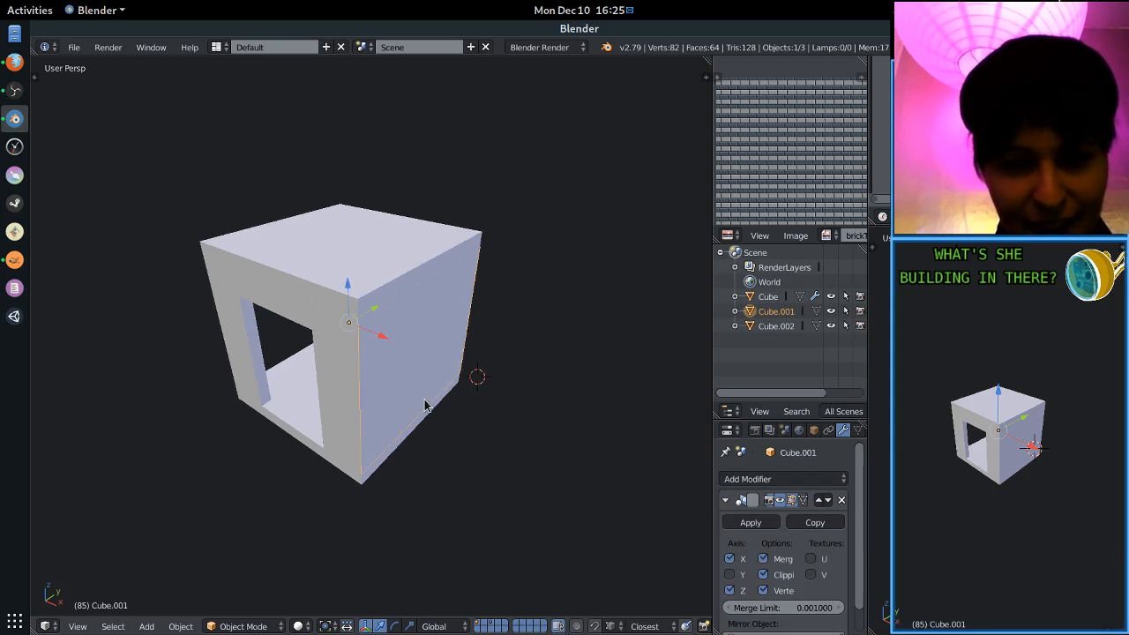
# Isolate the solid wall on its layer and rotate it 90 degrees about the global Z axis.
pyautogui.press('m')
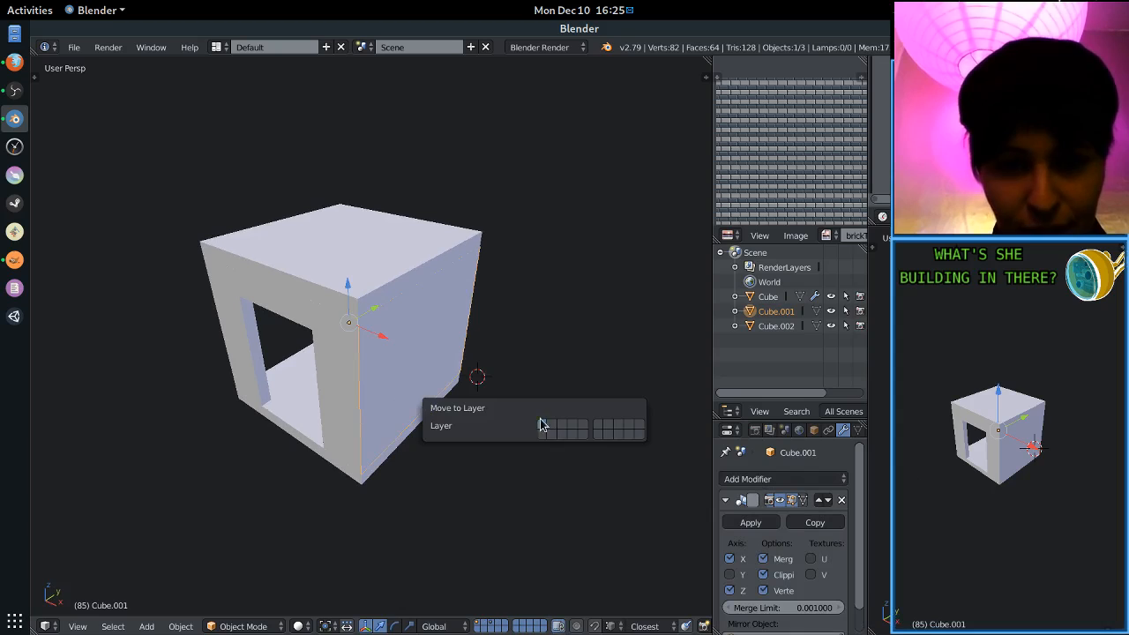
pyautogui.click(477, 622)
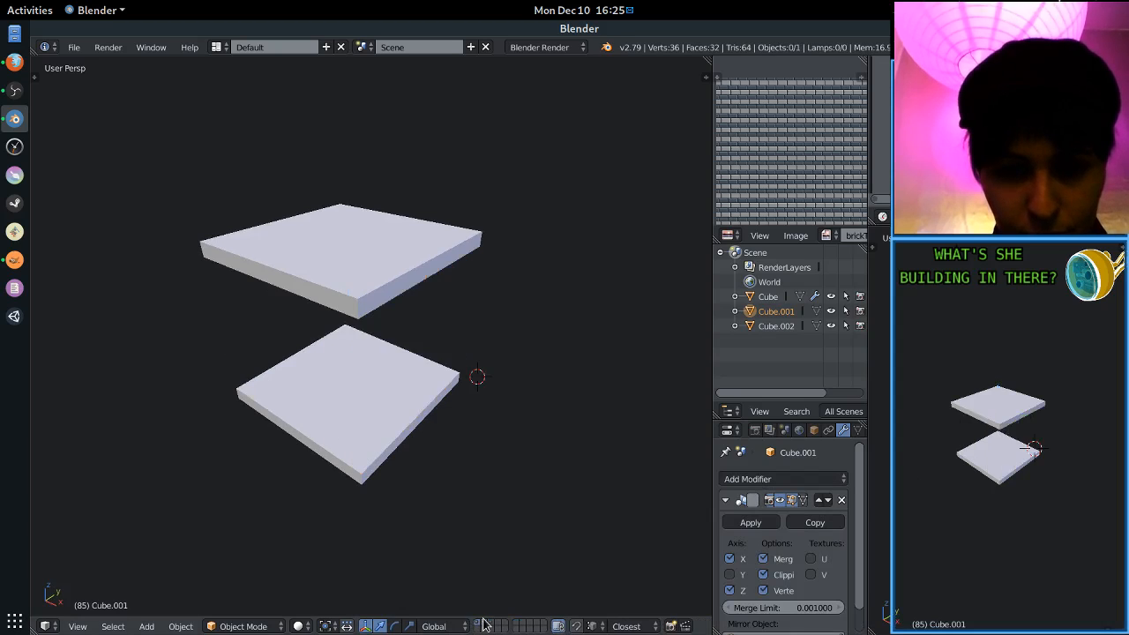
pyautogui.click(483, 622)
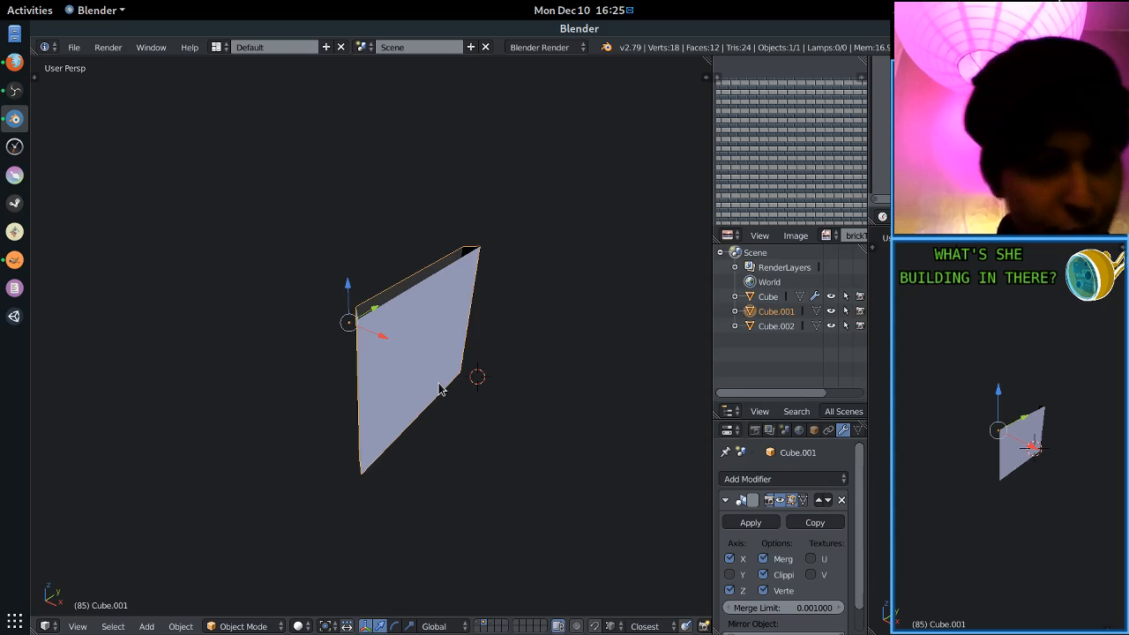
pyautogui.write('rz')
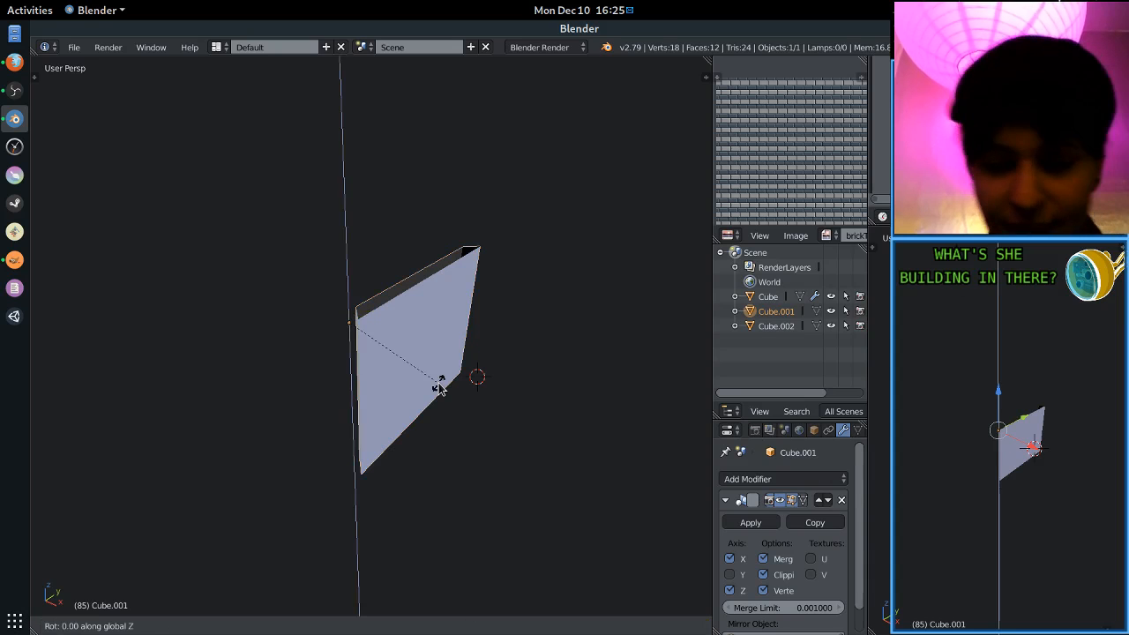
pyautogui.write('90')
pyautogui.press('Return')
# Show all layers, select all three room parts, and apply their transforms.
pyautogui.click(494, 627)
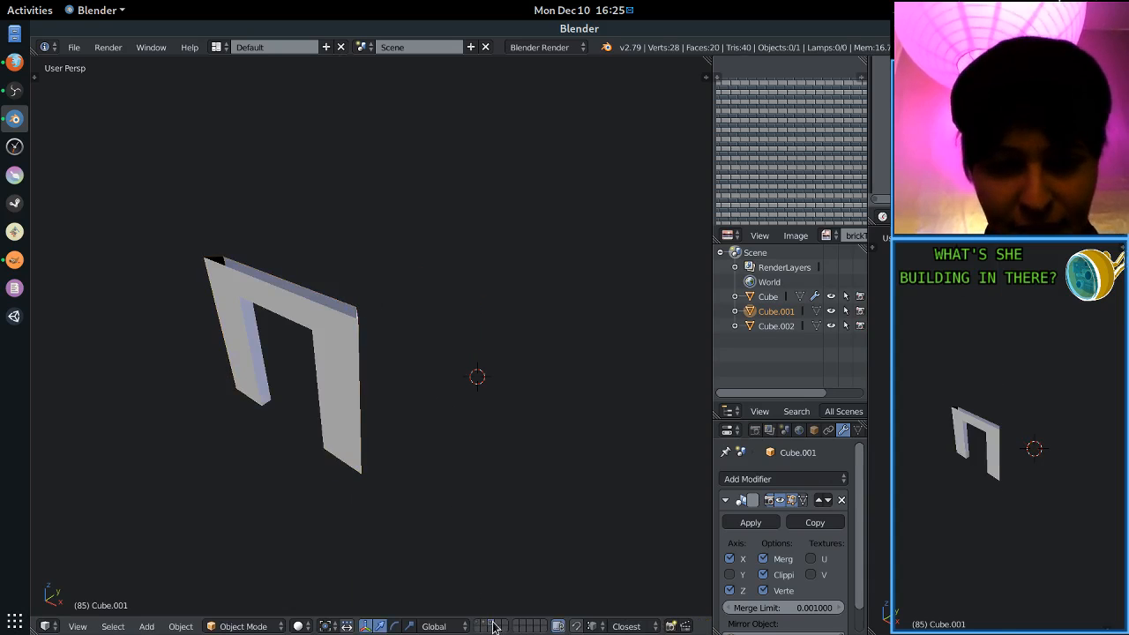
pyautogui.press('`')
pyautogui.press('a')
pyautogui.moveTo(404, 378); pyautogui.dragTo(401, 408, button='middle')
pyautogui.hotkey('ctrl', 'a')
pyautogui.click(529, 365)
pyautogui.hotkey('ctrl', 'a')
pyautogui.click(530, 373)
pyautogui.hotkey('ctrl', 'a')
pyautogui.click(519, 386)
pyautogui.scroll(-3, 396, 409)
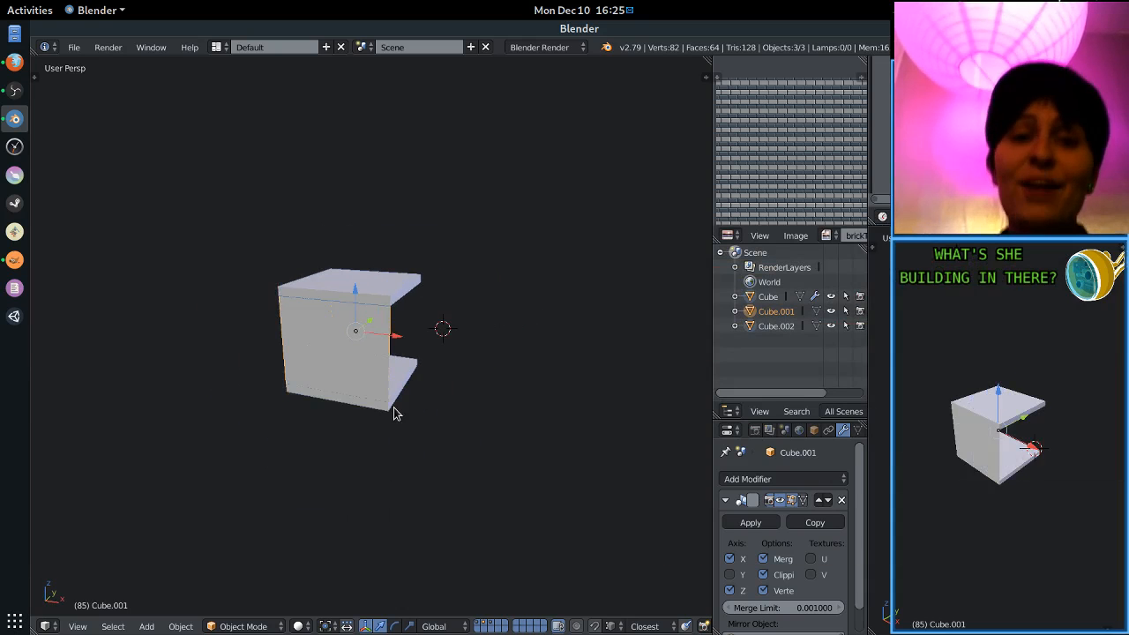
pyautogui.scroll(3, 394, 414)
pyautogui.scroll(-2, 369, 343)
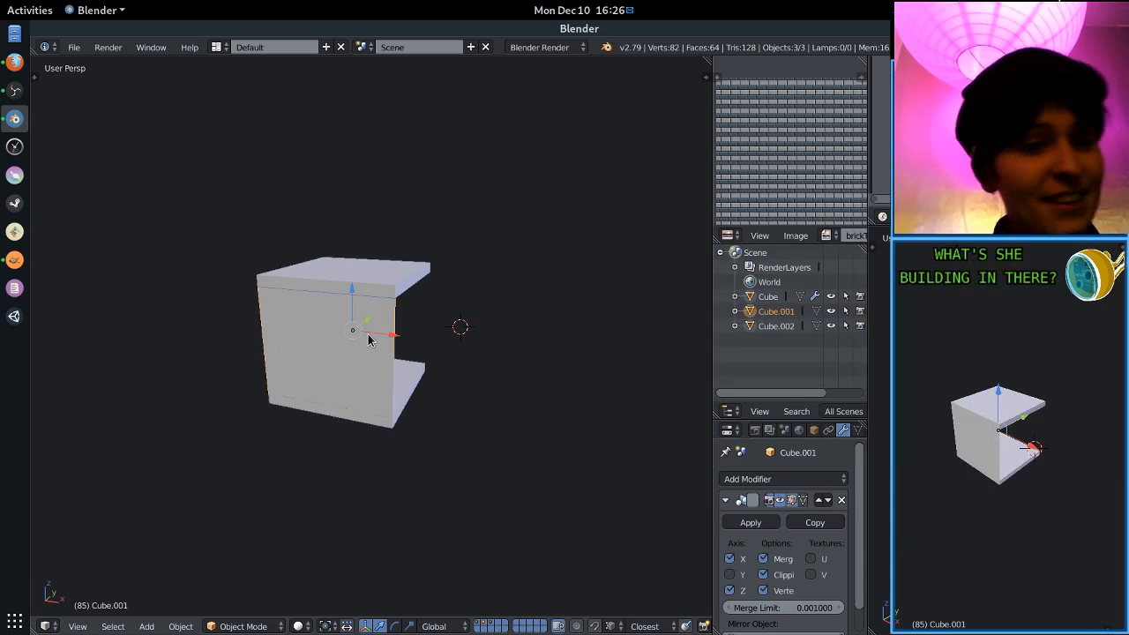
# Select the solid wall covering the doorway and rotate it 90 degrees about the global Z axis.
pyautogui.rightClick(368, 340)
pyautogui.rightClick(349, 349)
pyautogui.scroll(2, 362, 344)
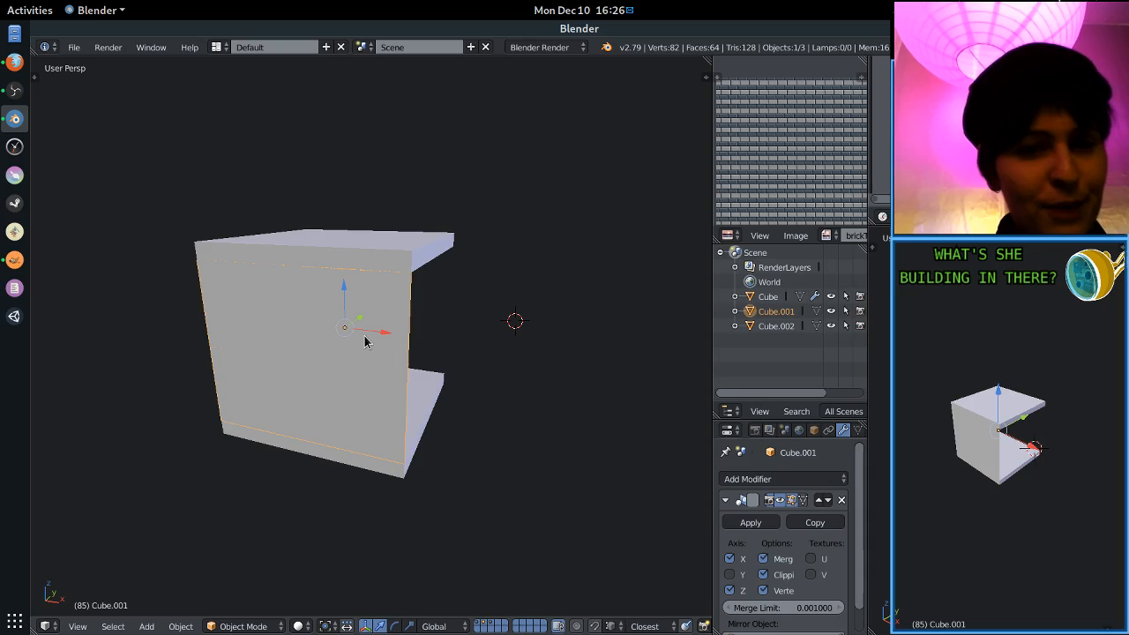
pyautogui.write('rz')
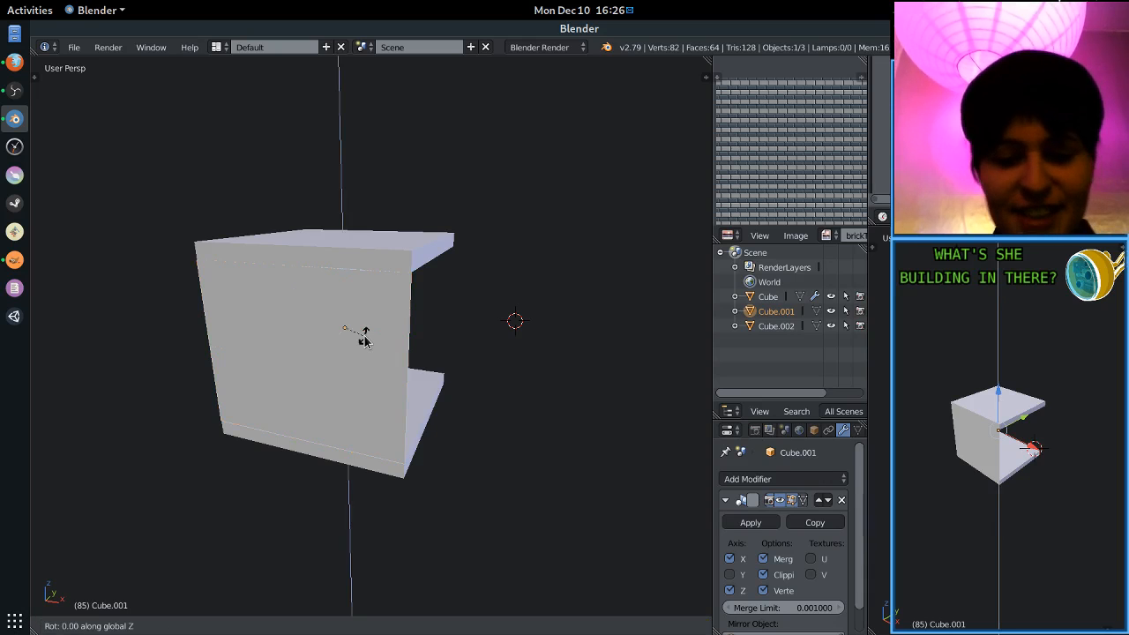
pyautogui.write('90')
pyautogui.press('Return')
pyautogui.moveTo(431, 396); pyautogui.dragTo(403, 389, button='middle')
pyautogui.scroll(2, 403, 390)
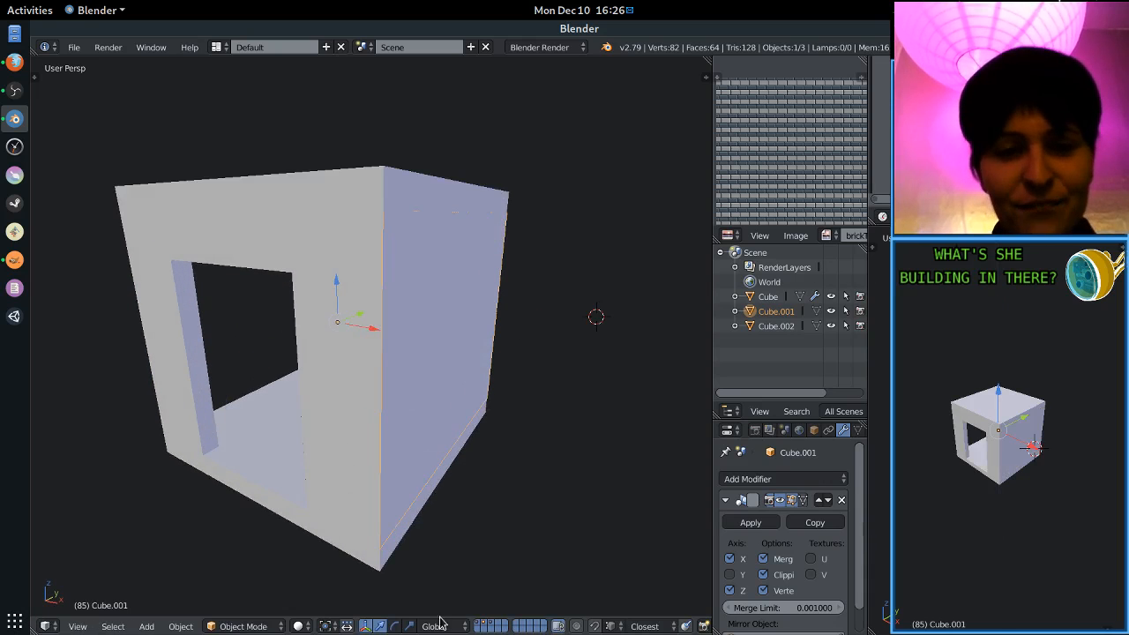
# Show only the floor-and-ceiling layer and select all of the slab's geometry in Edit Mode.
pyautogui.click(476, 622)
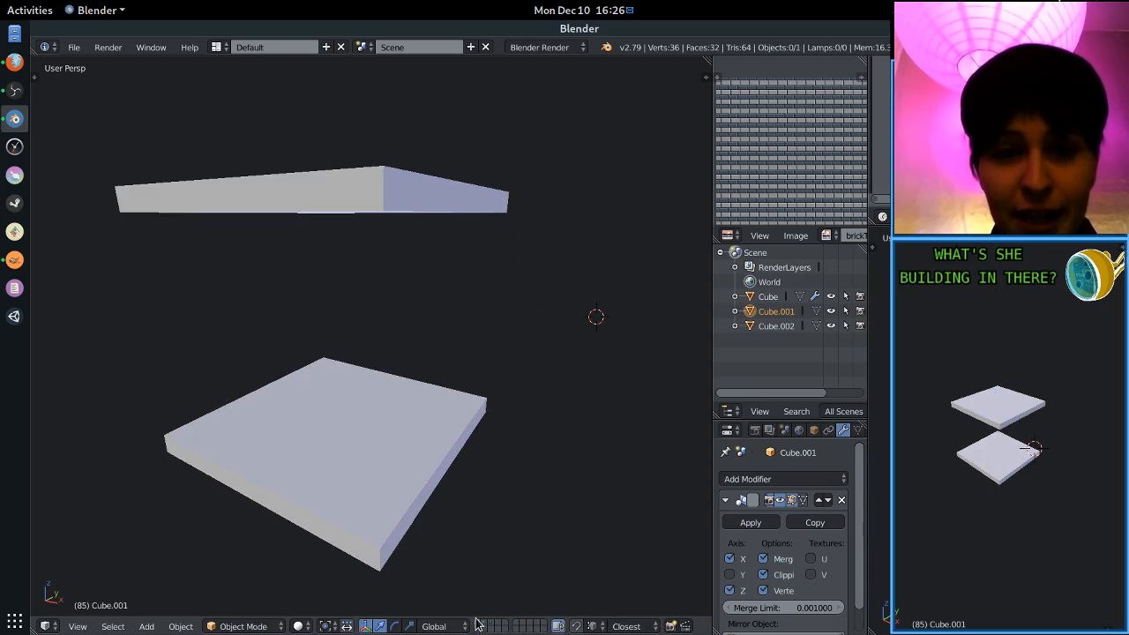
pyautogui.scroll(-2, 415, 425)
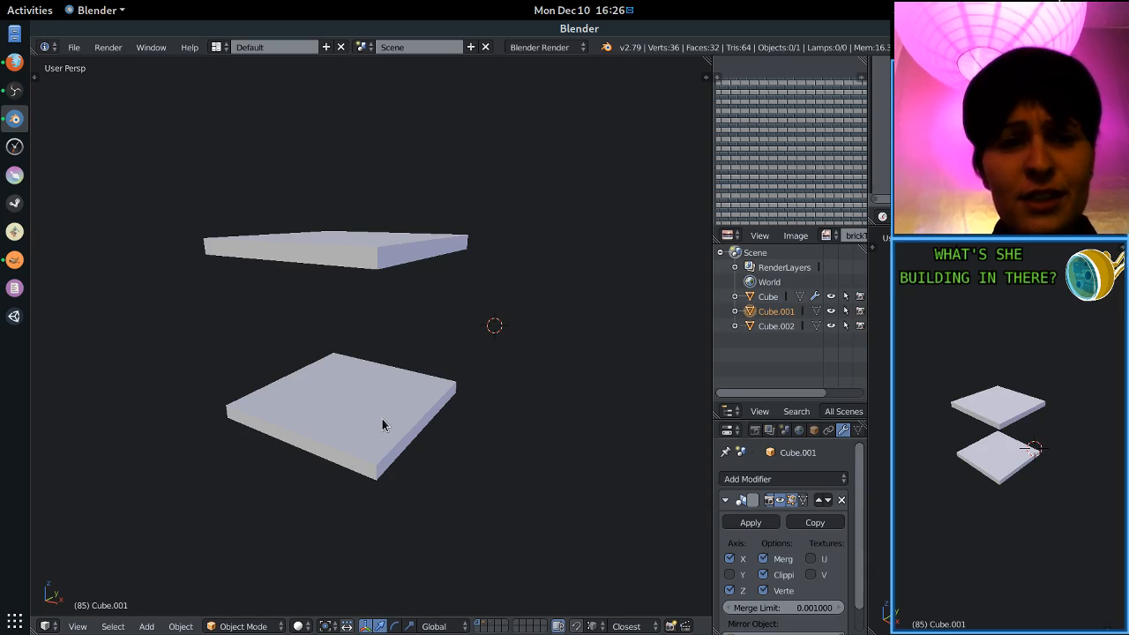
pyautogui.rightClick(382, 426)
pyautogui.press('Tab')
pyautogui.press('a')
pyautogui.scroll(3, 462, 277)
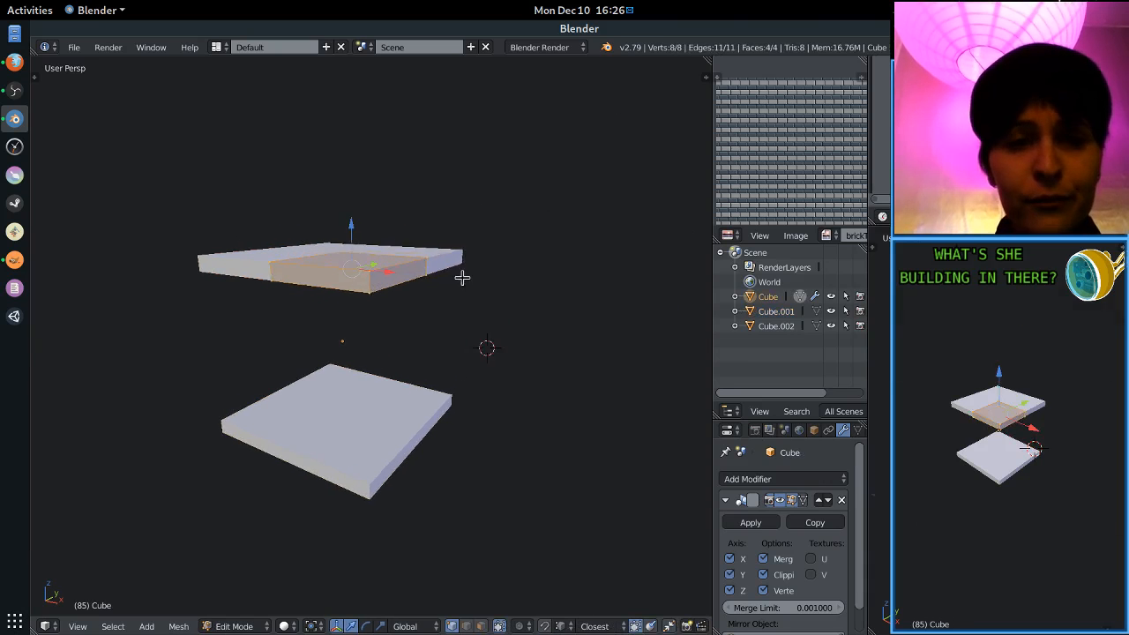
pyautogui.moveTo(391, 280); pyautogui.dragTo(565, 242, button='middle')
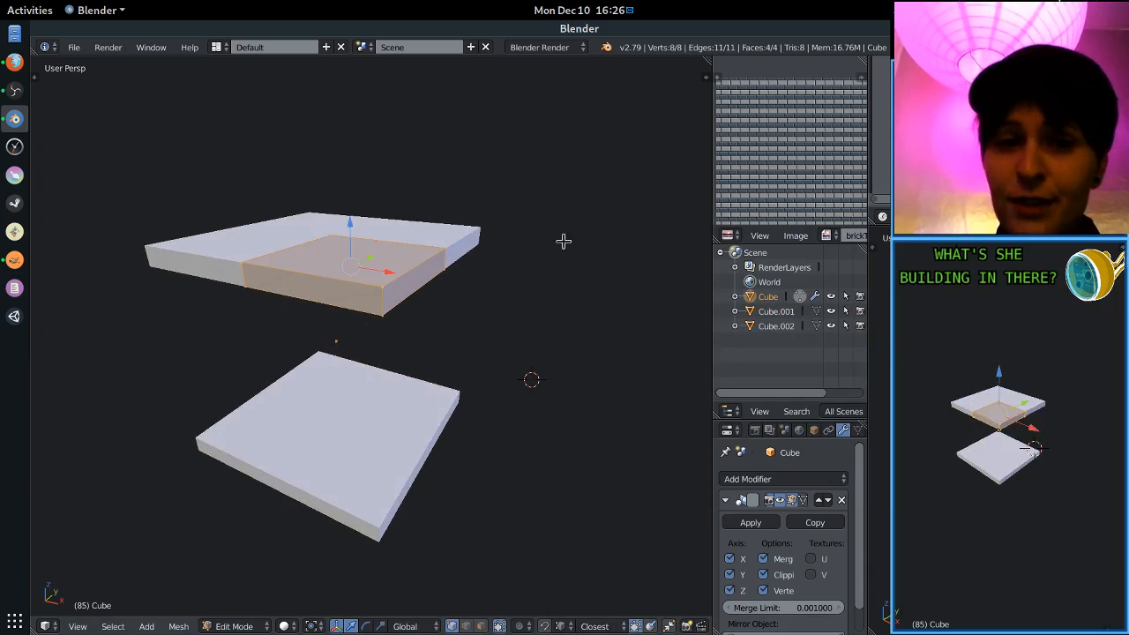
# Open brickTile.png as the image for the selected slab geometry and inspect the texture from above and below.
pyautogui.click(797, 236)
pyautogui.click(796, 237)
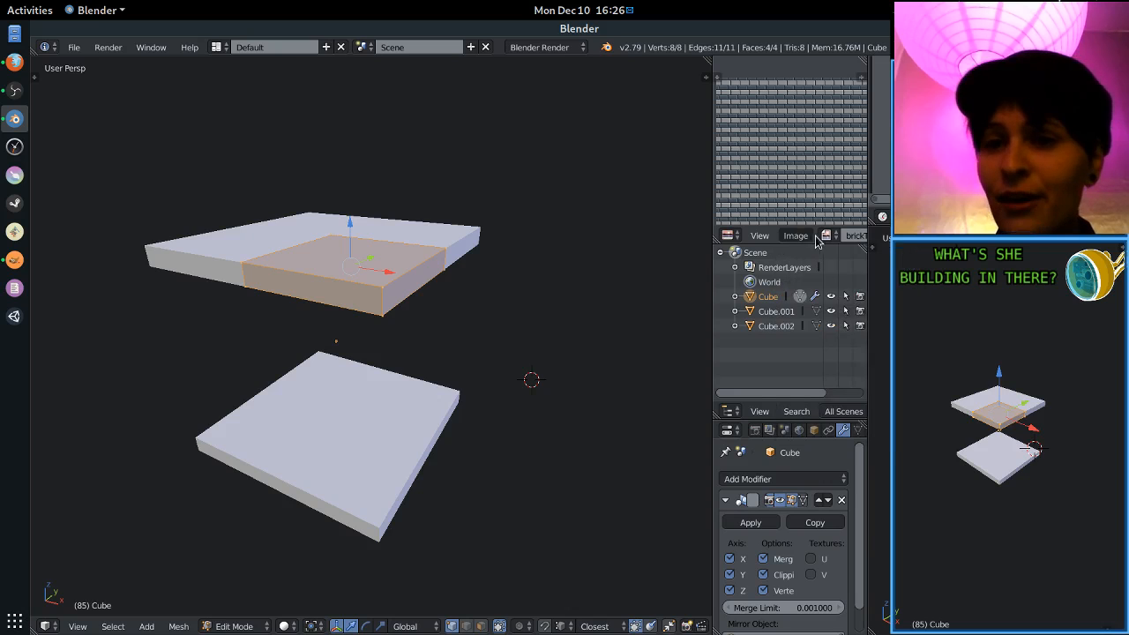
pyautogui.click(800, 239)
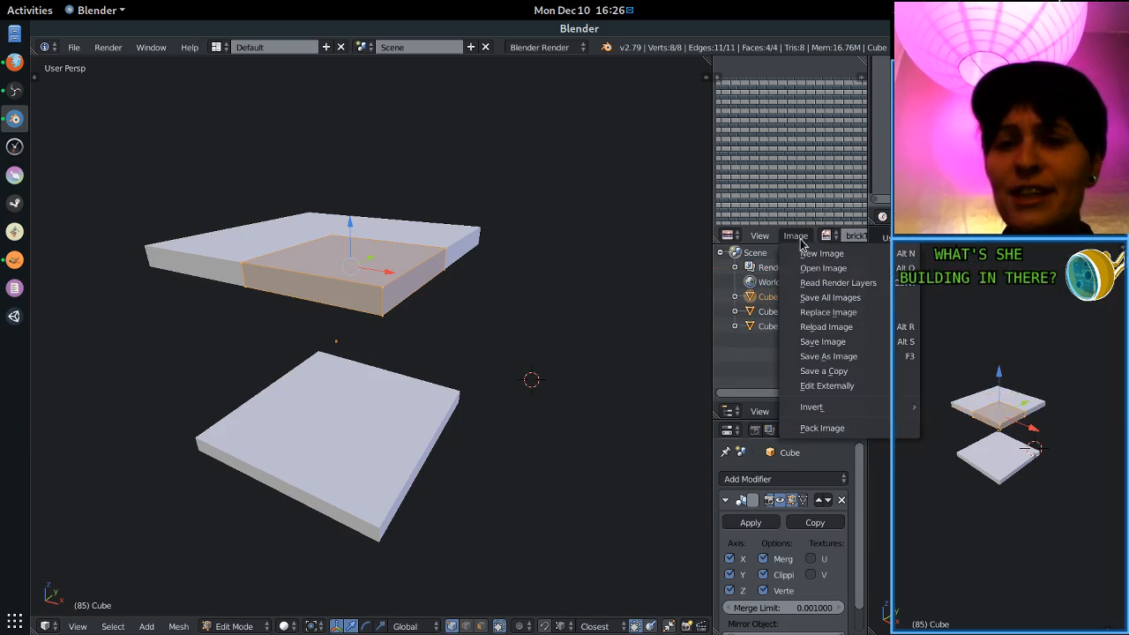
pyautogui.click(821, 268)
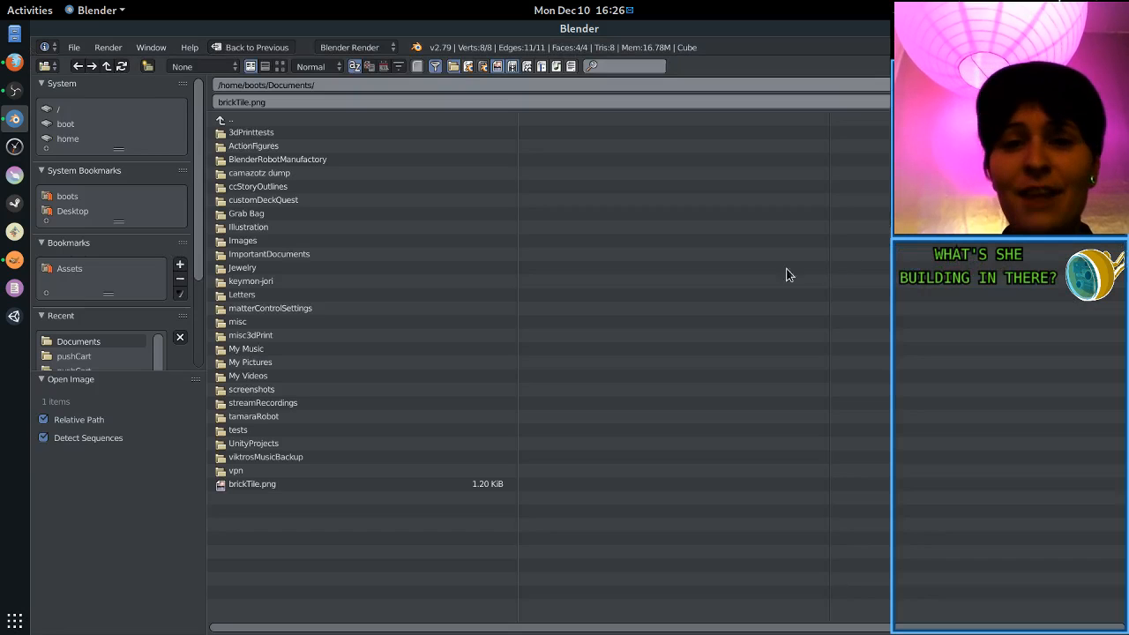
pyautogui.doubleClick(249, 481)
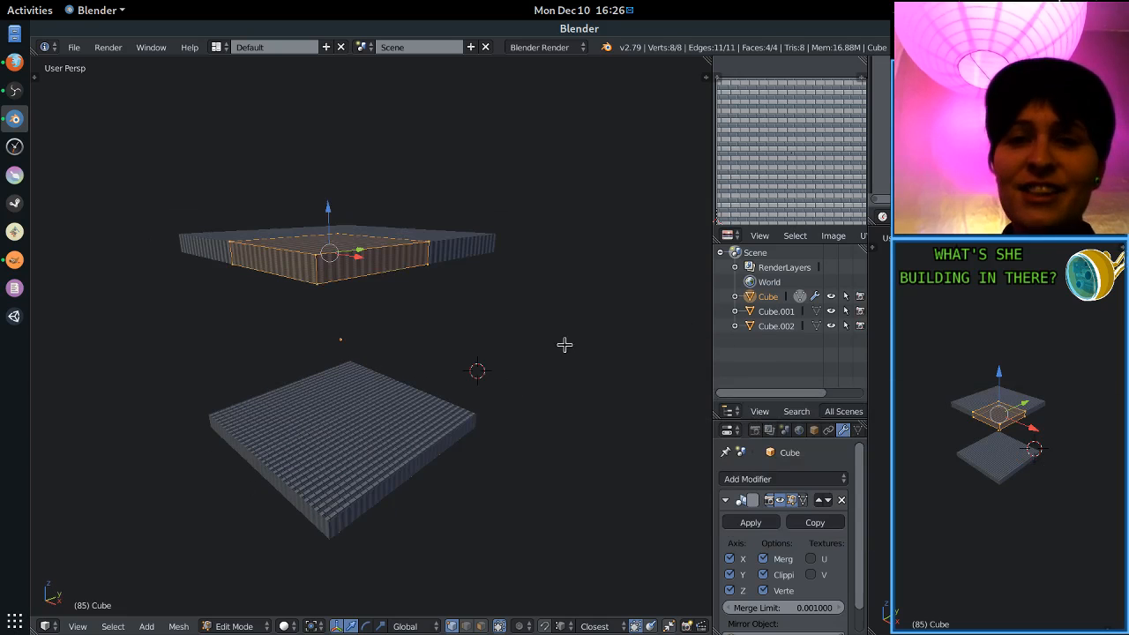
pyautogui.moveTo(565, 345); pyautogui.dragTo(389, 172, button='middle')
pyautogui.press('Tab')
pyautogui.press('Tab')
pyautogui.scroll(-4, 799, 220)
pyautogui.scroll(2, 799, 197)
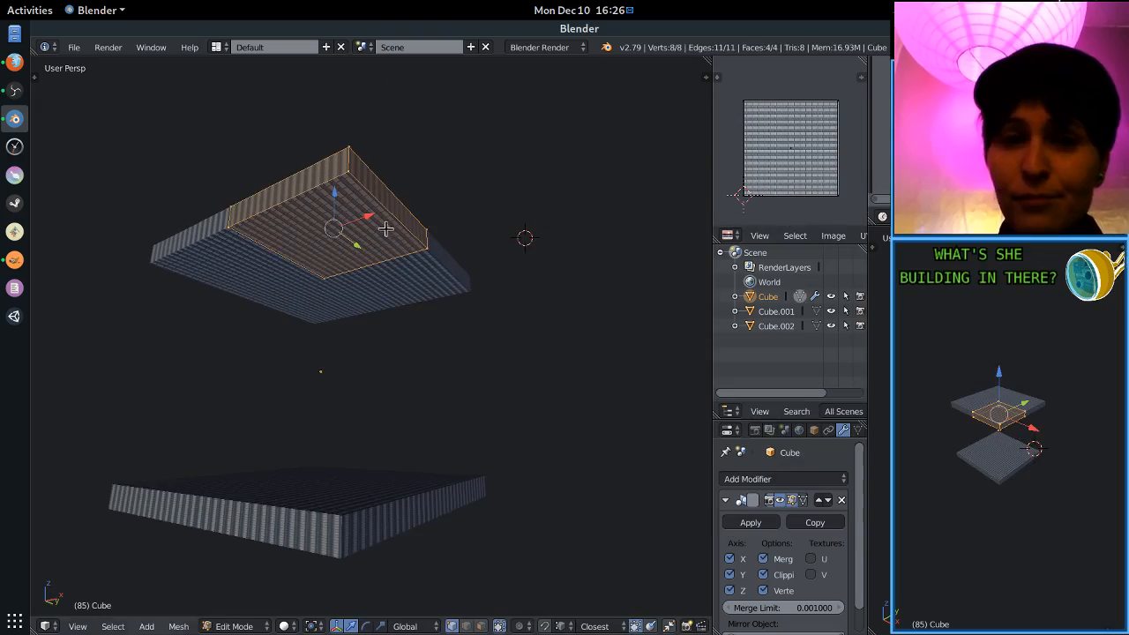
pyautogui.moveTo(385, 230); pyautogui.dragTo(562, 234, button='middle')
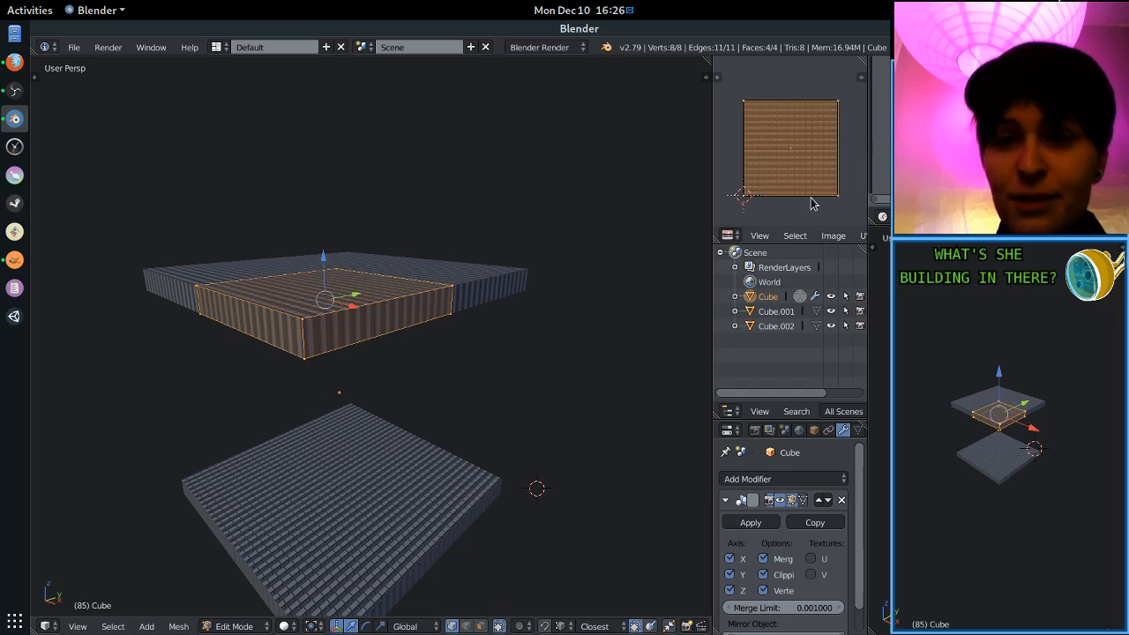
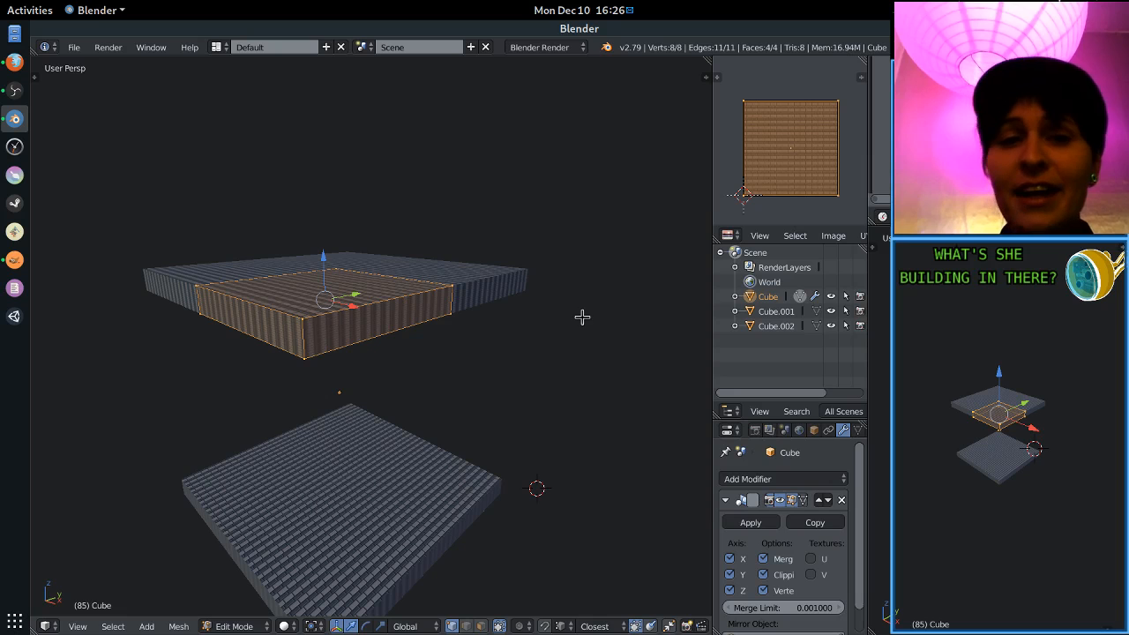
# Try unwrapping the selected slab geometry and check how the brick texture falls on its top, underside and edges.
pyautogui.press('u')
pyautogui.click(544, 303)
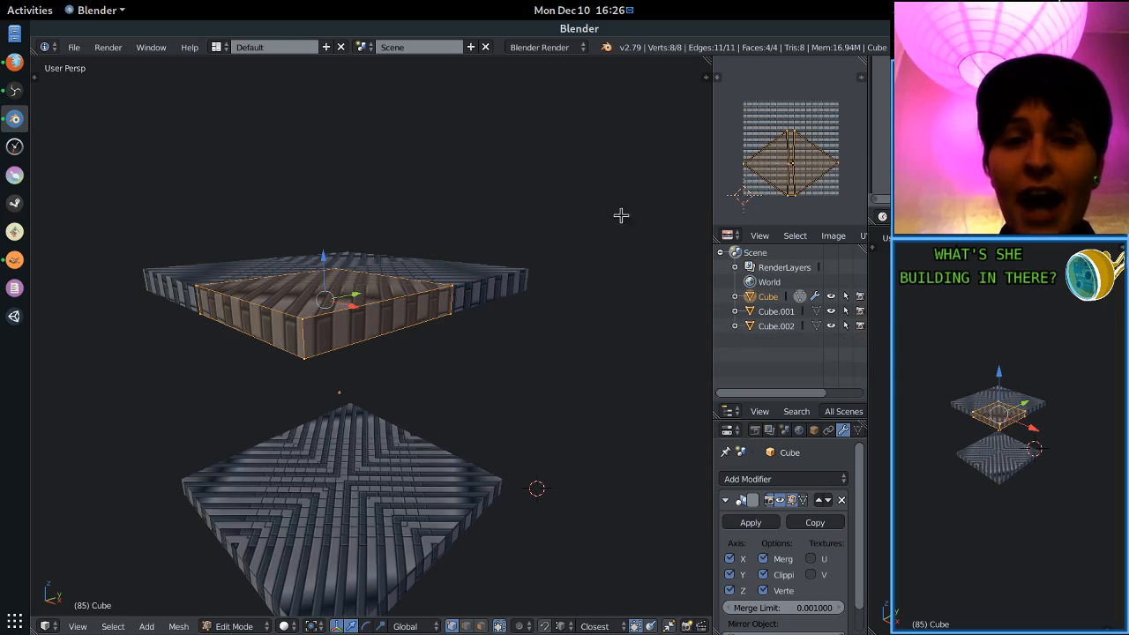
pyautogui.moveTo(388, 304); pyautogui.dragTo(393, 434, button='middle')
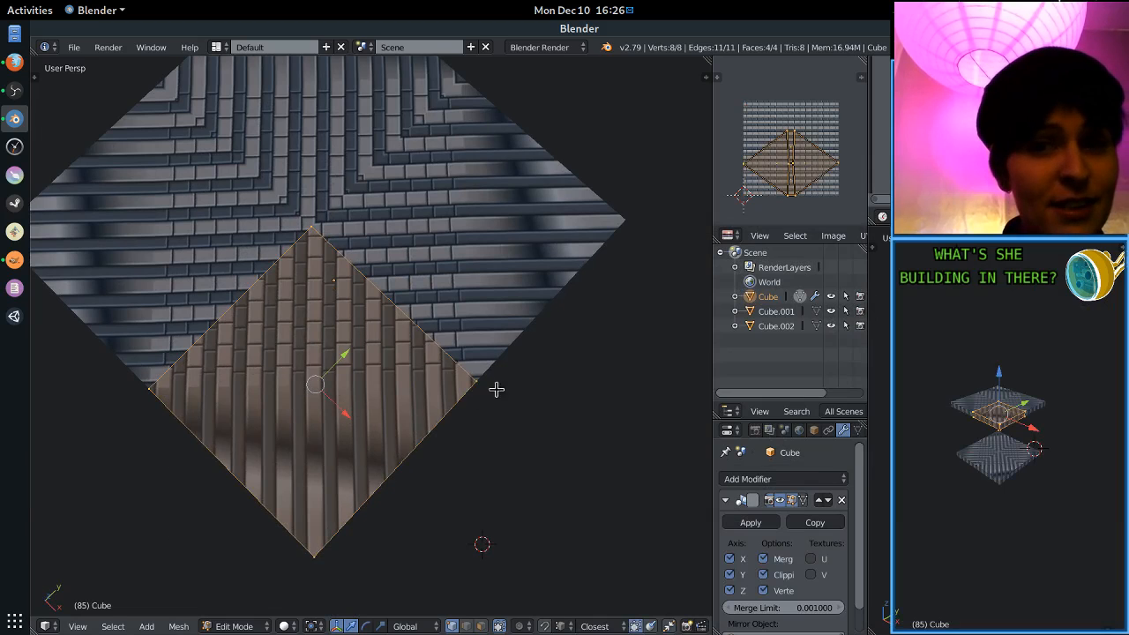
pyautogui.moveTo(470, 402); pyautogui.dragTo(449, 257, button='middle')
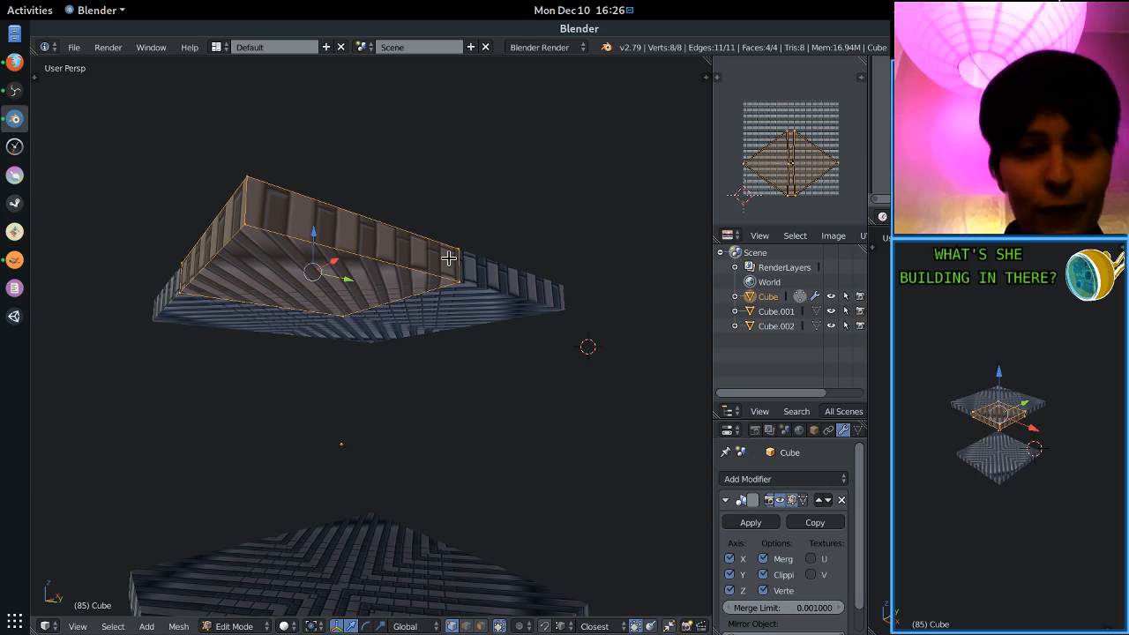
pyautogui.press('u')
pyautogui.click(449, 257)
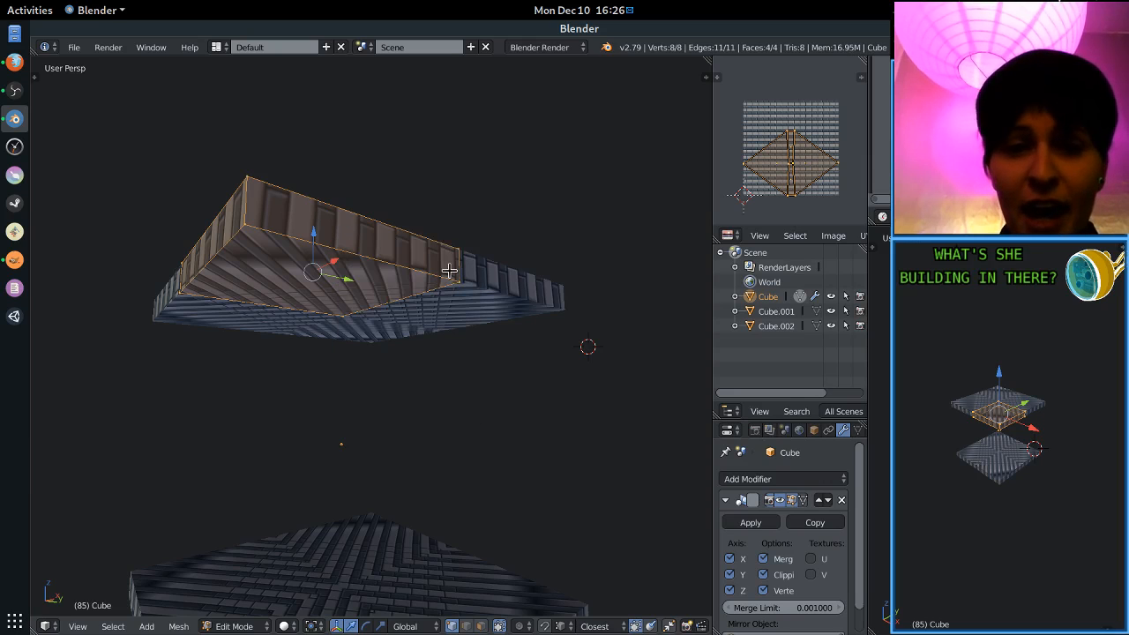
# Unwrap the slab with Smart UV Project at an angle limit of 66 and inspect its underside and edges.
pyautogui.press('u')
pyautogui.click(436, 289)
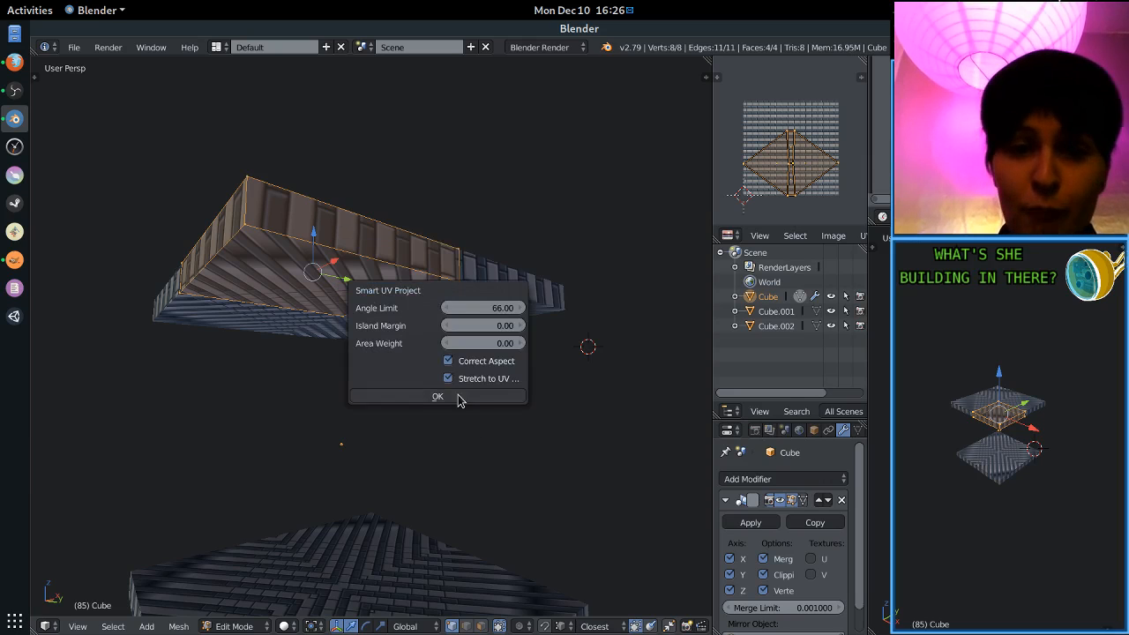
pyautogui.click(458, 399)
pyautogui.moveTo(458, 393); pyautogui.dragTo(455, 292, button='middle')
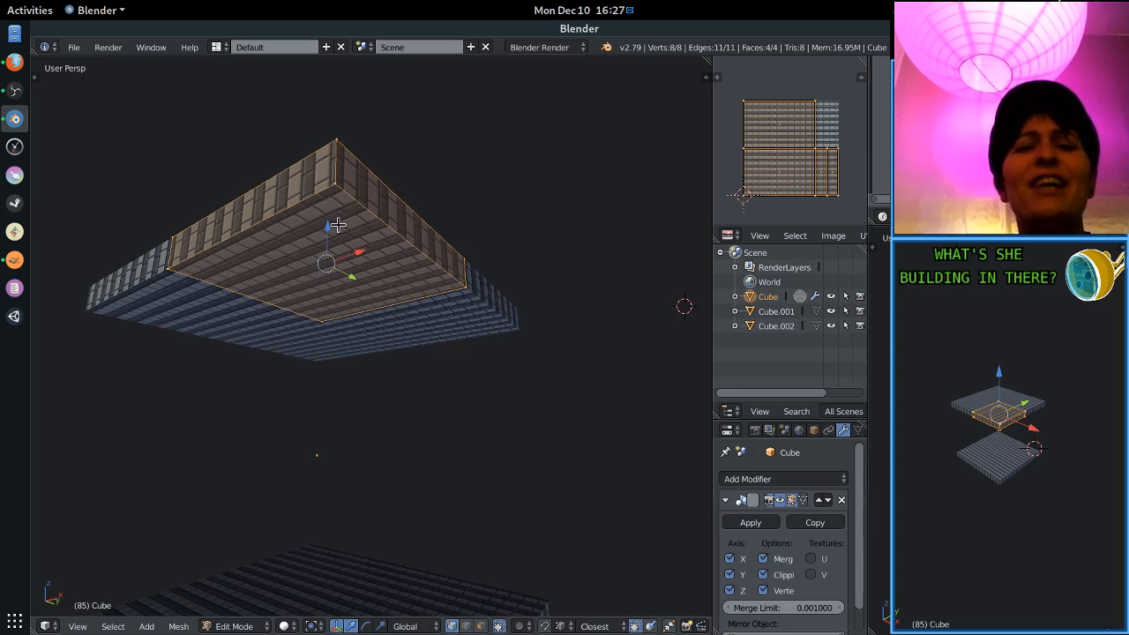
pyautogui.moveTo(338, 225); pyautogui.dragTo(349, 226, button='middle')
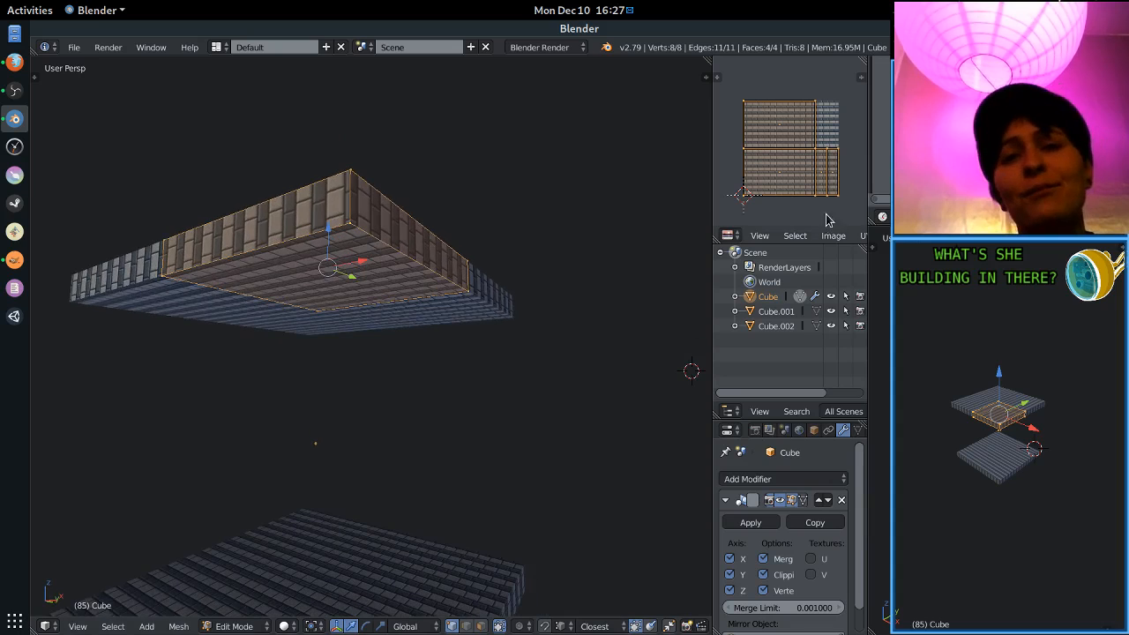
# Scale the slab's whole UV layout down to about 0.58 to enlarge the bricks on the model.
pyautogui.scroll(1, 849, 187)
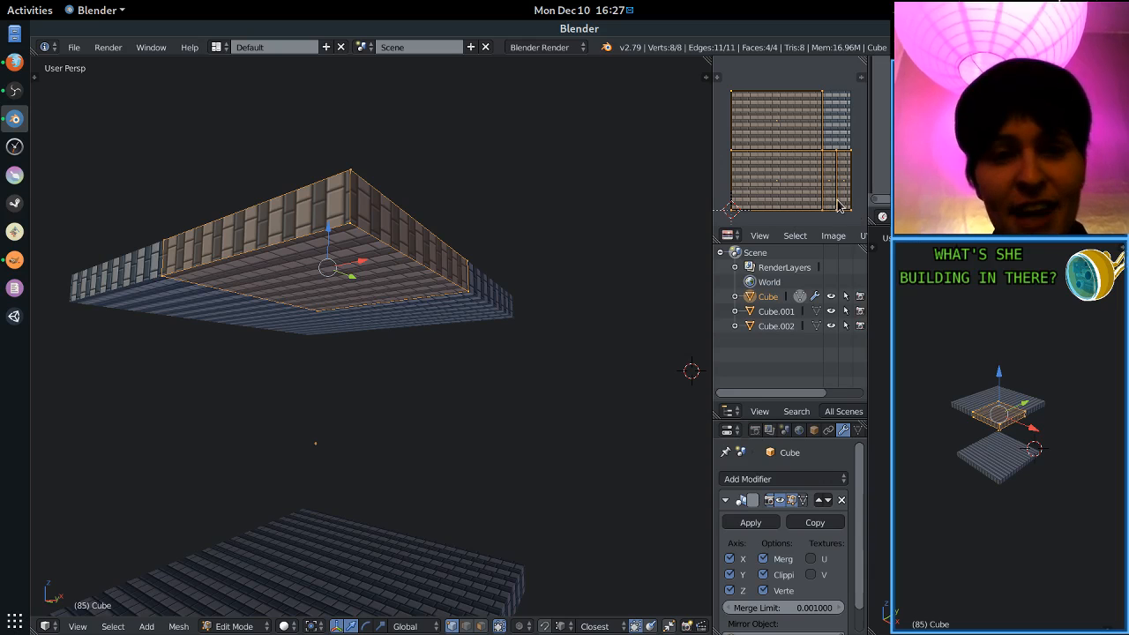
pyautogui.press('s')
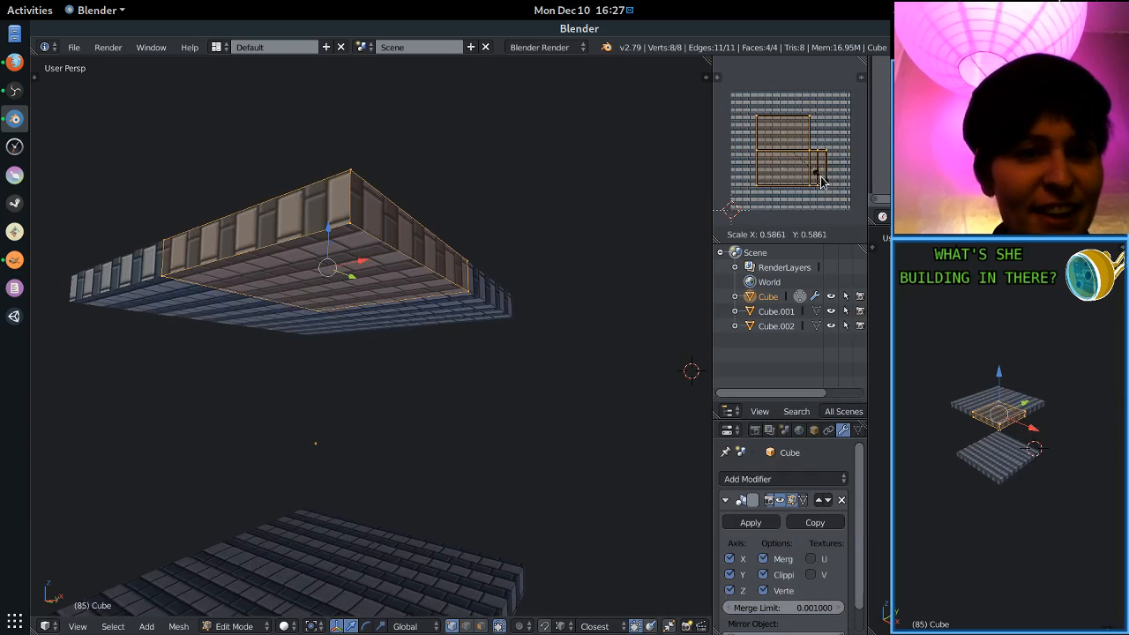
pyautogui.click(819, 180)
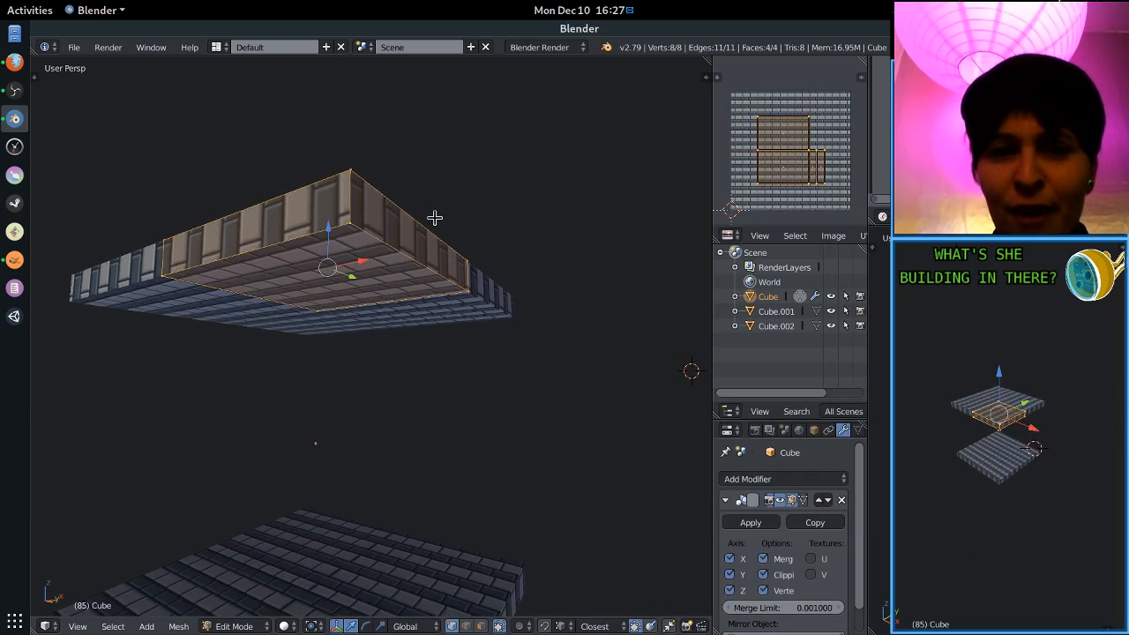
# Select the slab's two adjoining edge faces and rotate their UVs by 90 degrees so the bricks lie horizontally.
pyautogui.hotkey('ctrl', 'Tab')
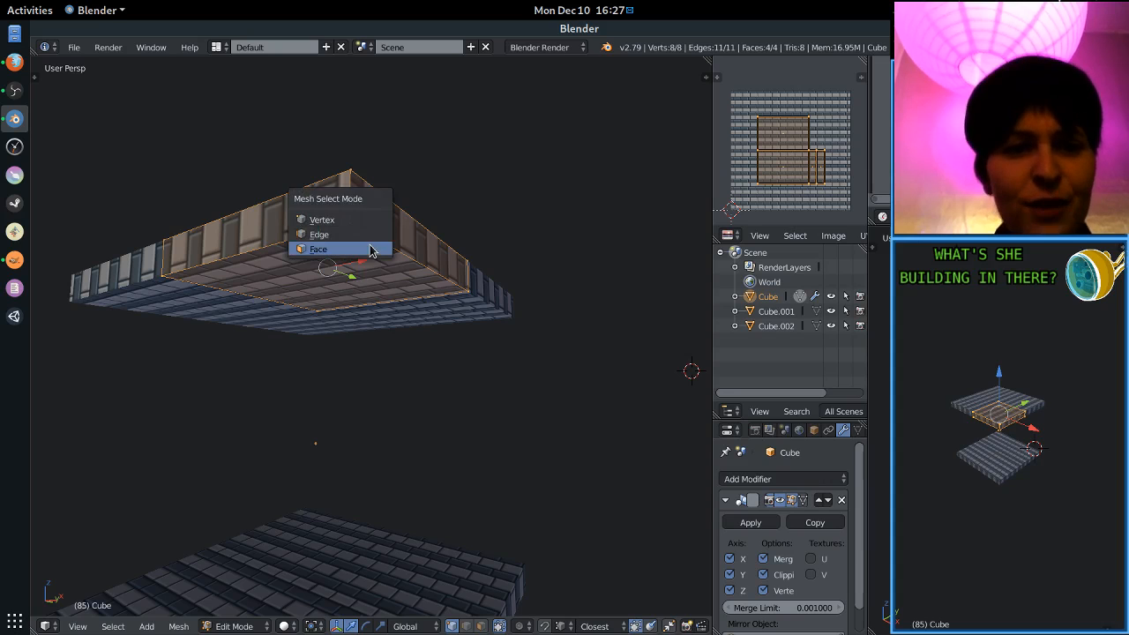
pyautogui.click(357, 246)
pyautogui.rightClick(378, 215)
pyautogui.keyDown('shift'); pyautogui.rightClick(322, 214); pyautogui.keyUp('shift')
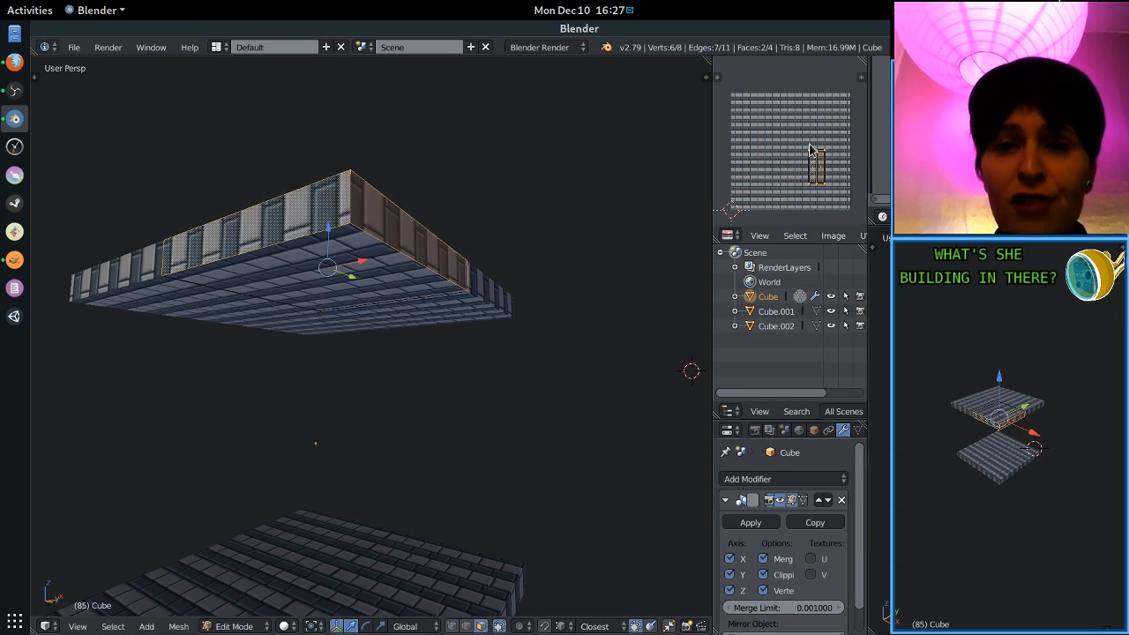
pyautogui.write('r90')
pyautogui.press('Return')
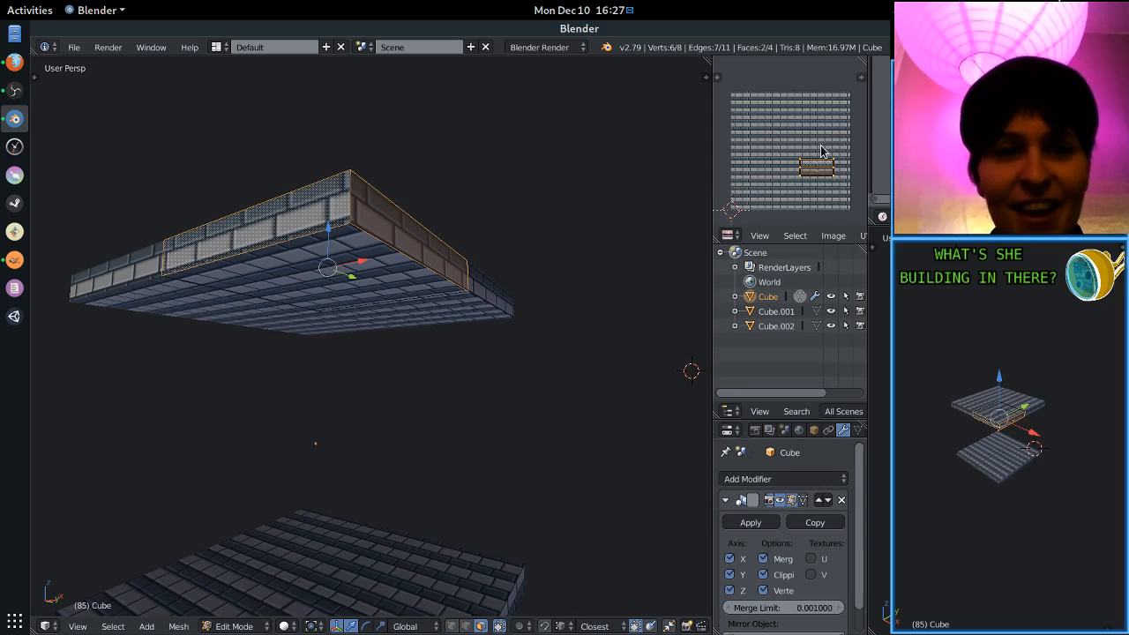
# Move the two edge faces' UVs up onto the brick rows and scale them up to about 1.53.
pyautogui.press('g')
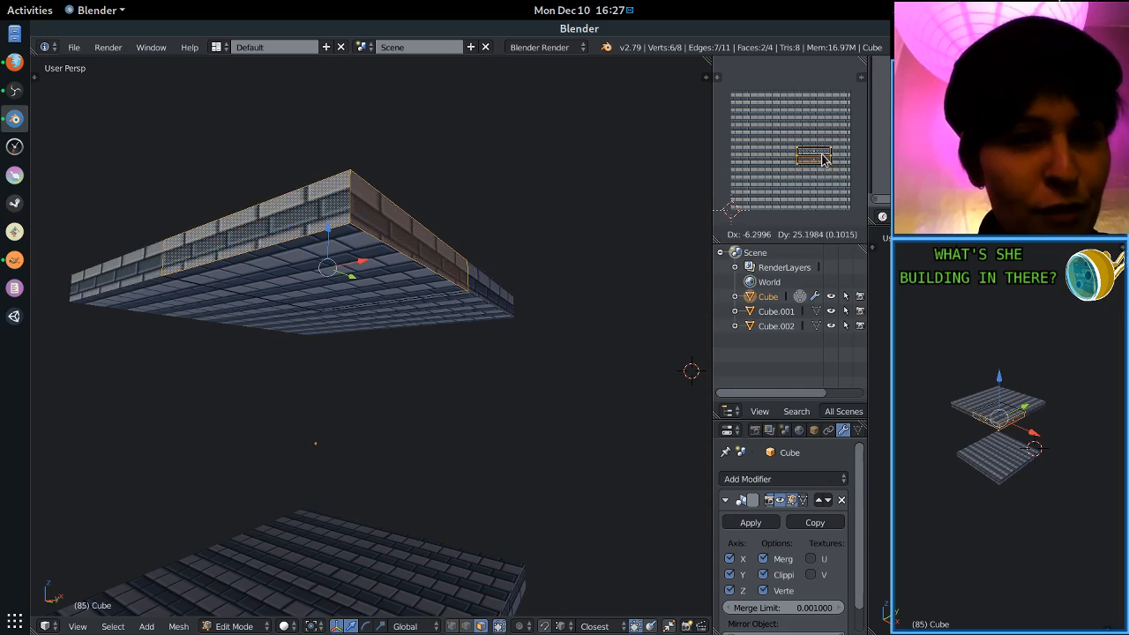
pyautogui.click(823, 161)
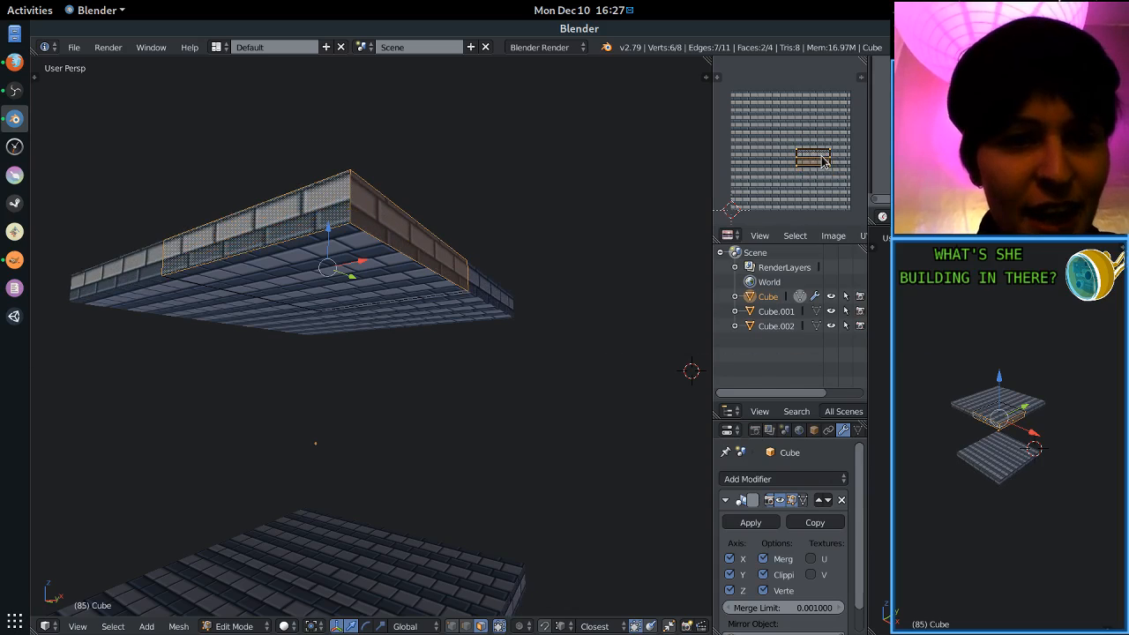
pyautogui.press('s')
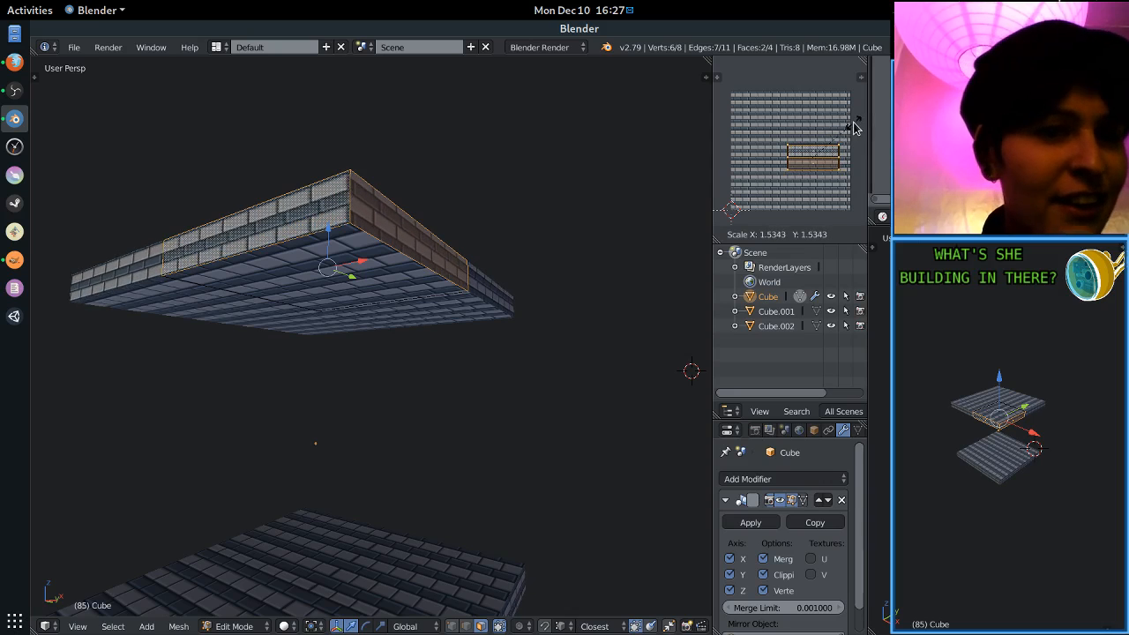
pyautogui.click(852, 128)
# Move one edge face's UVs up about 12 units to match its brick courses with the adjoining face at the corner.
pyautogui.rightClick(381, 226)
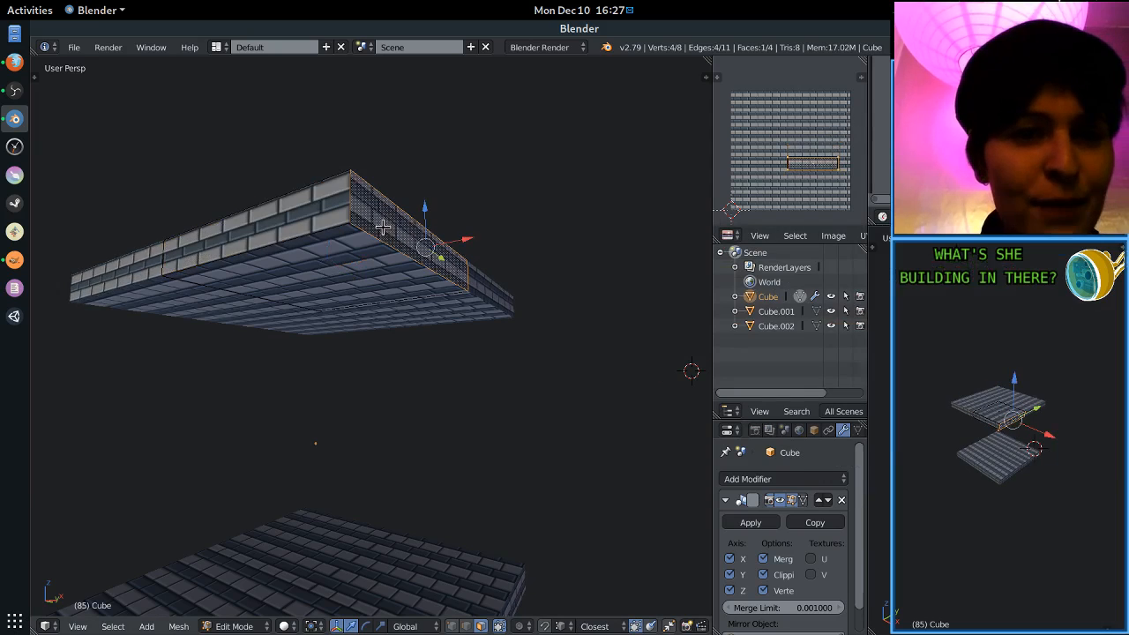
pyautogui.scroll(3, 816, 188)
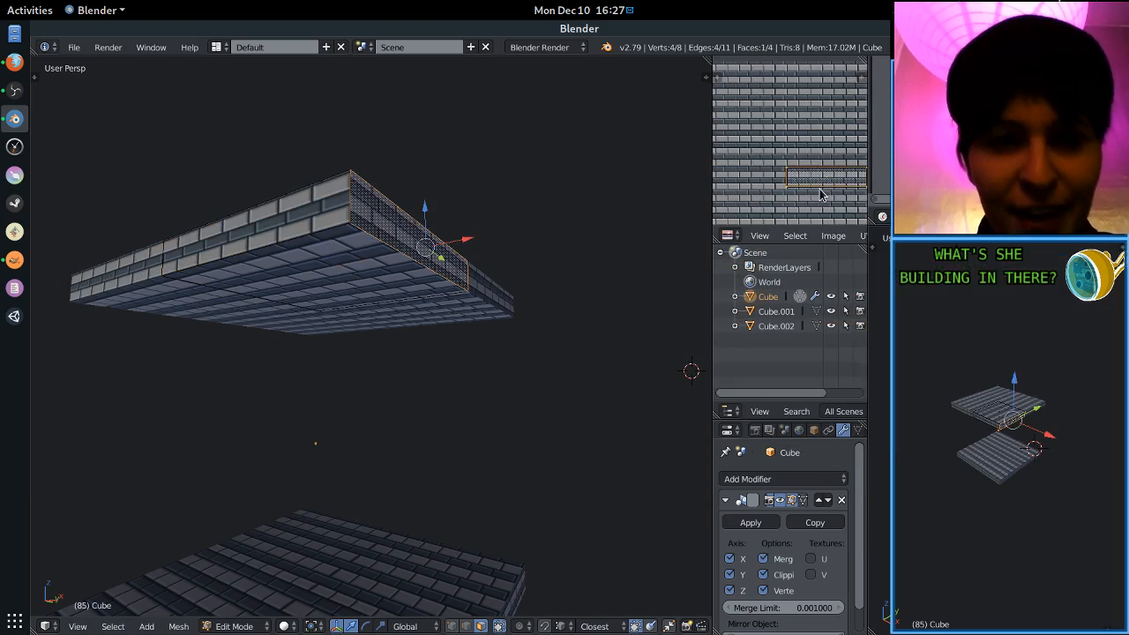
pyautogui.press('g')
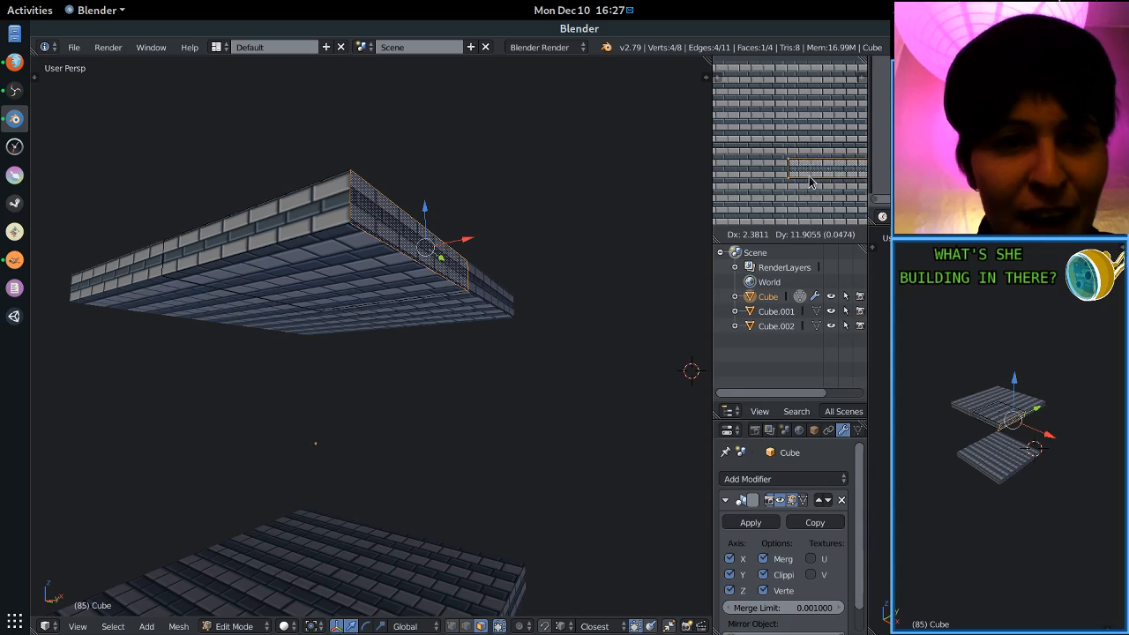
pyautogui.click(809, 183)
pyautogui.press('Tab')
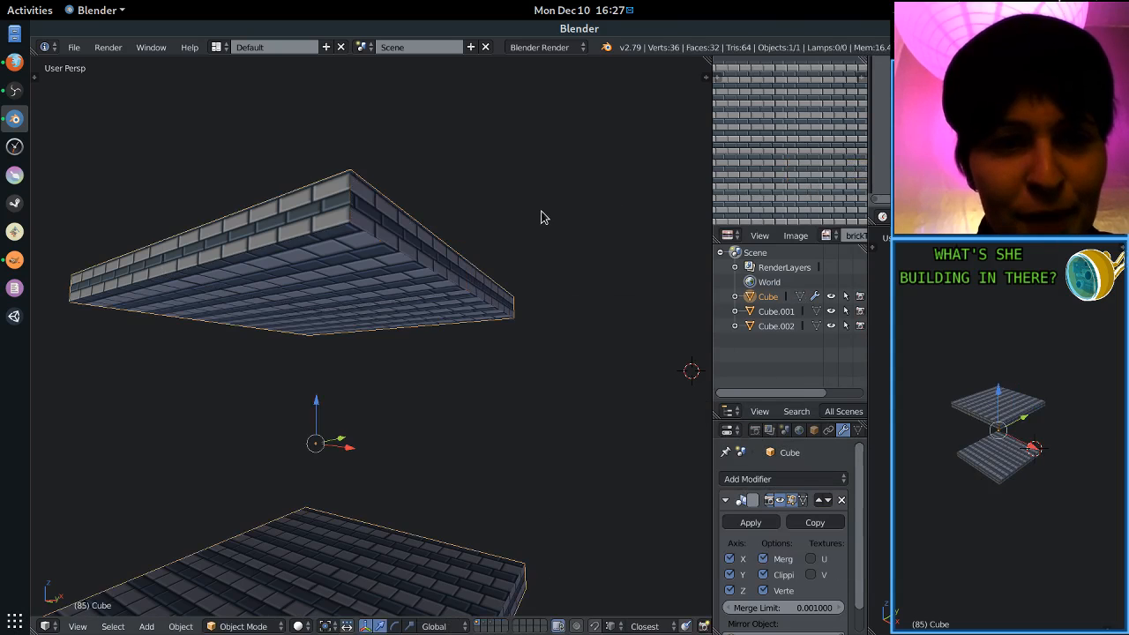
pyautogui.moveTo(529, 240); pyautogui.dragTo(542, 266, button='middle')
pyautogui.hotkey('alt', 'Tab')
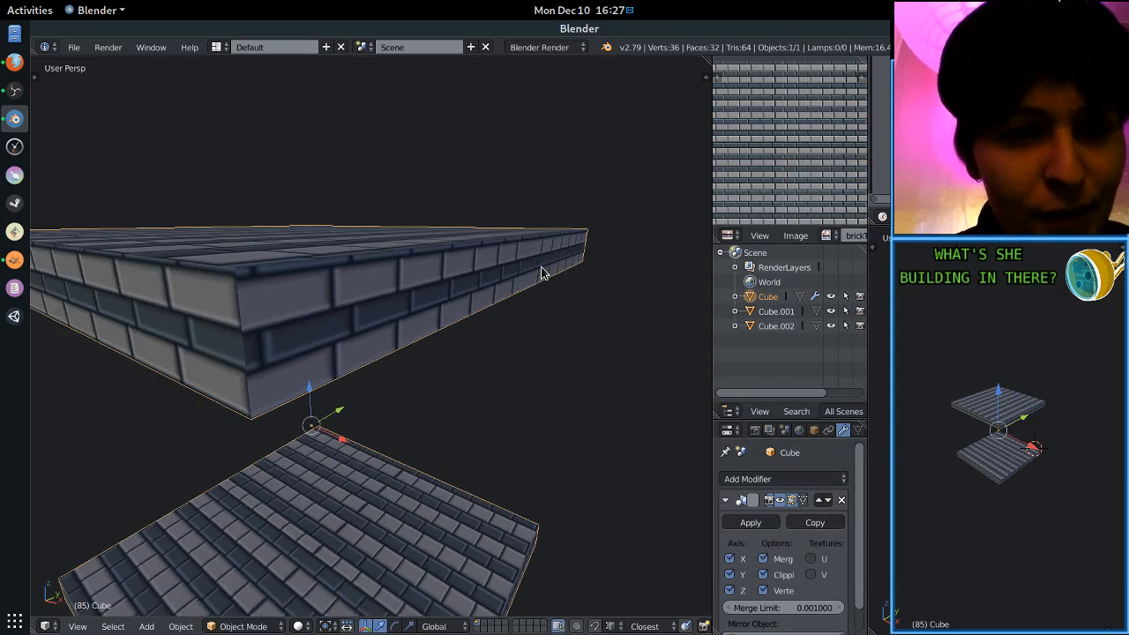
# Nudge that edge face's UVs slightly upward to fine-tune how the brick courses meet at the corner.
pyautogui.press('Tab')
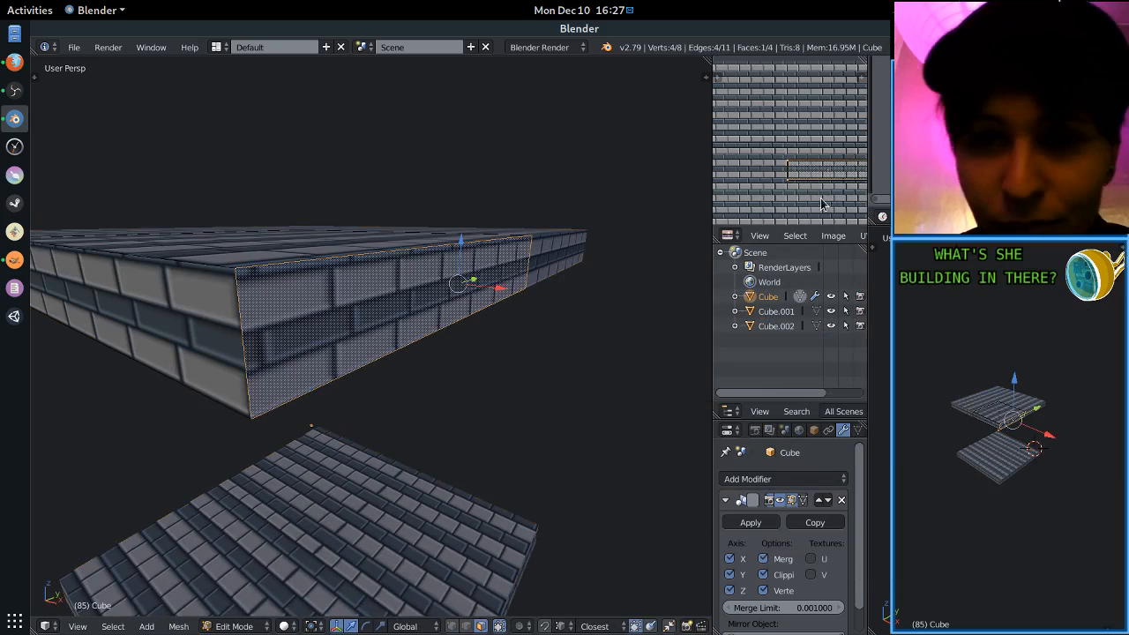
pyautogui.press('g')
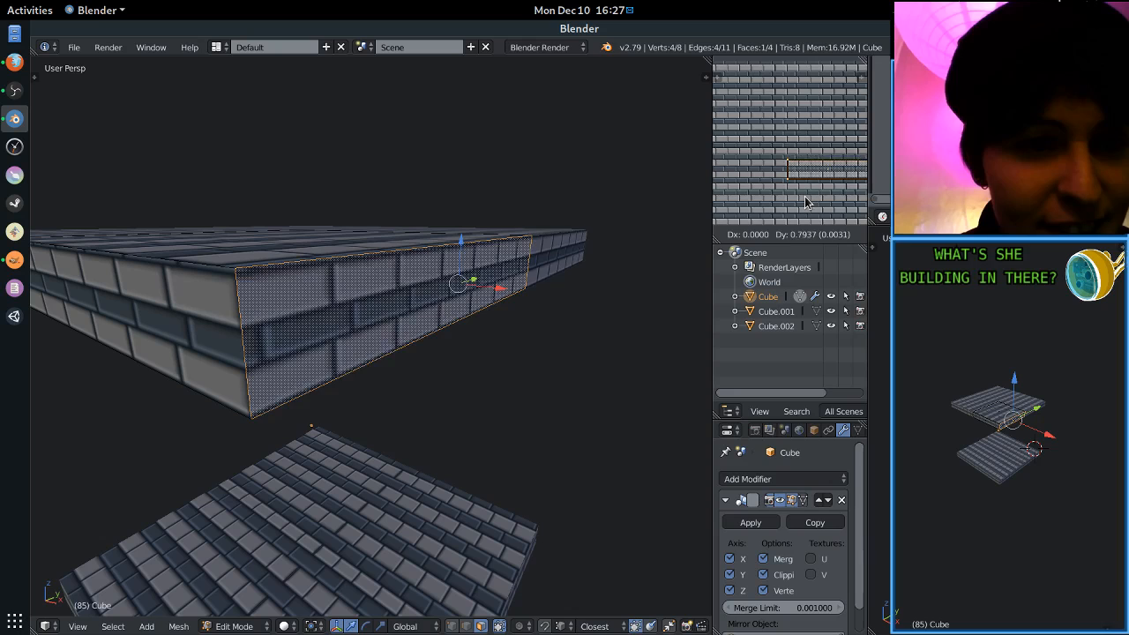
pyautogui.click(812, 202)
pyautogui.press('Tab')
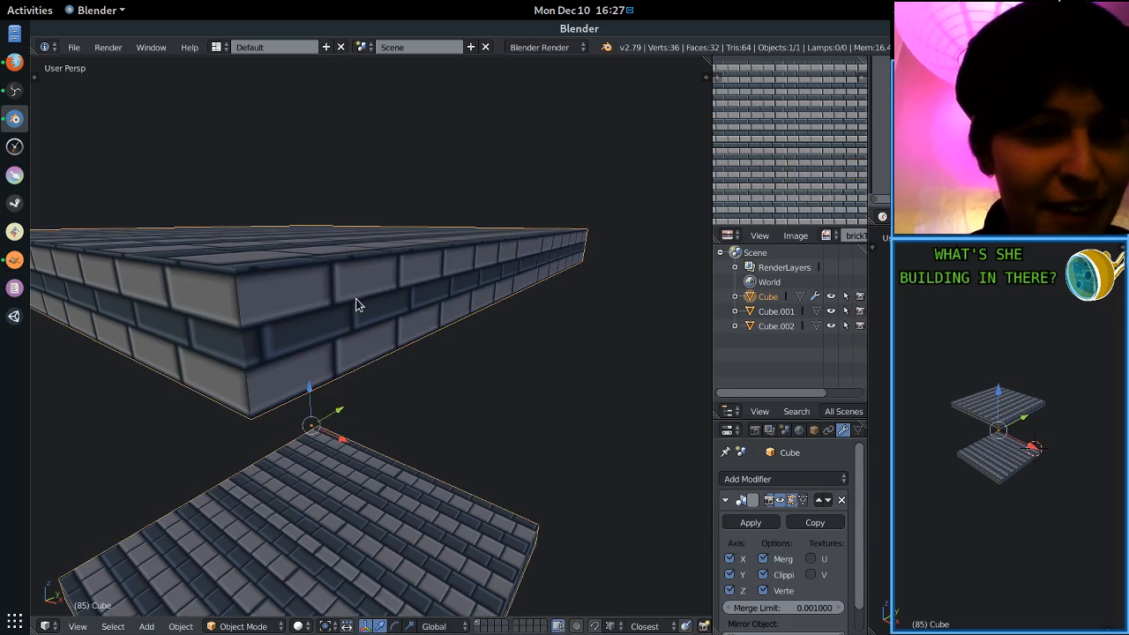
# Turn the UVs of both adjoining edge faces upside down together and check the bricks around the slab's corner.
pyautogui.press('Tab')
pyautogui.keyDown('shift'); pyautogui.rightClick(171, 335); pyautogui.keyUp('shift')
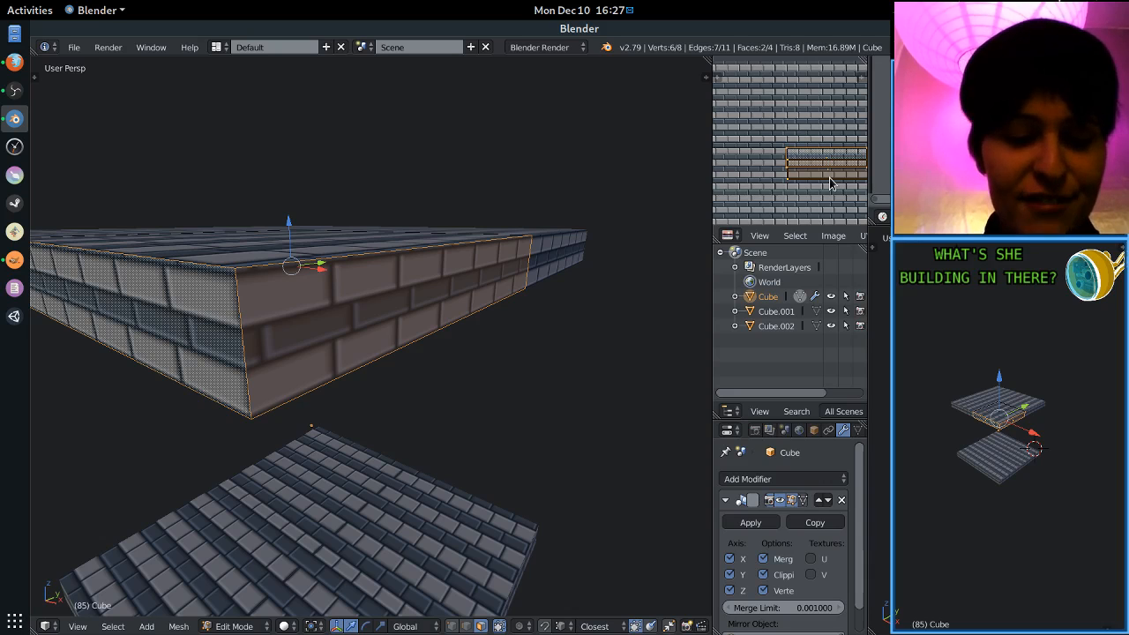
pyautogui.press('r')
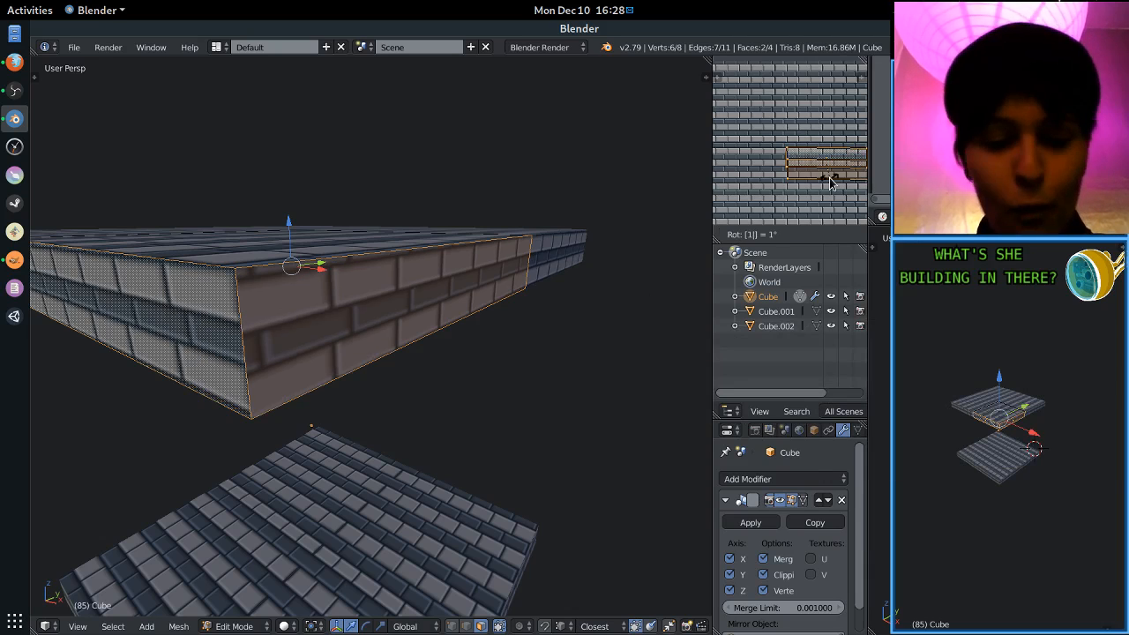
pyautogui.click(834, 179)
pyautogui.press('Tab')
pyautogui.moveTo(524, 315); pyautogui.dragTo(516, 313, button='middle')
pyautogui.moveTo(290, 337); pyautogui.dragTo(405, 351, button='middle')
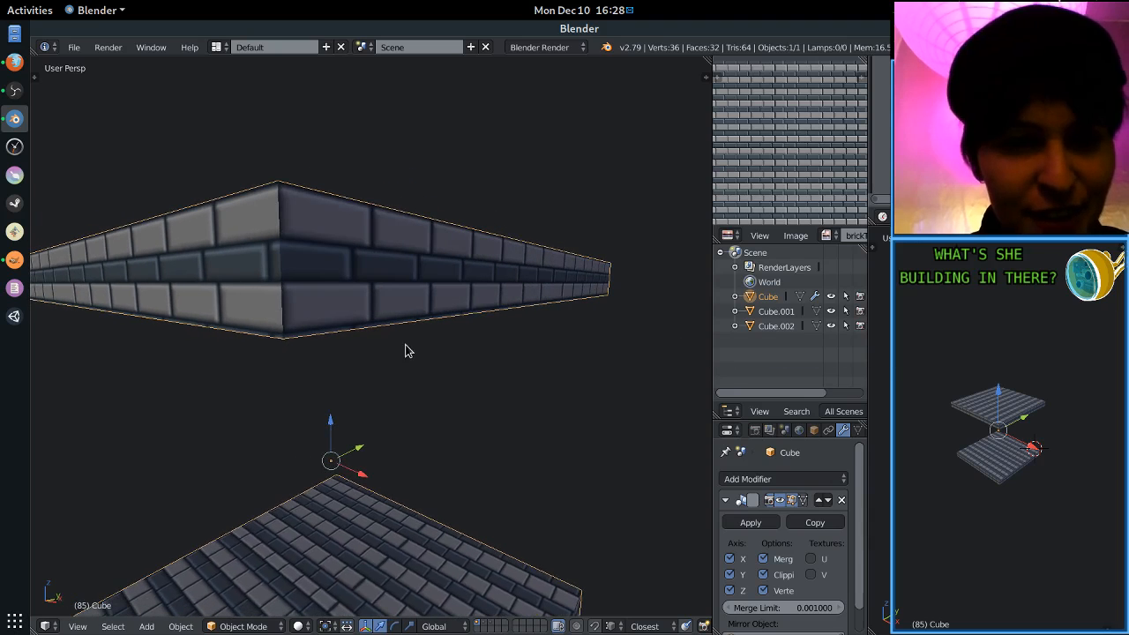
# Shift one edge face's UVs horizontally by about -6.35 to offset its bricks against the adjoining face.
pyautogui.press('Tab')
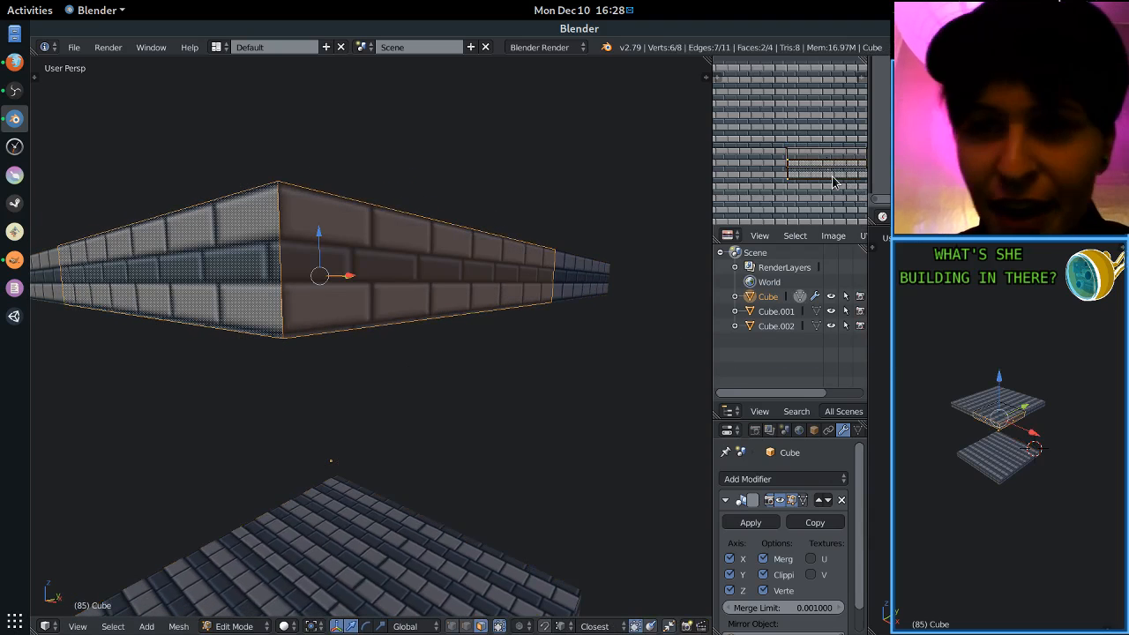
pyautogui.rightClick(289, 285)
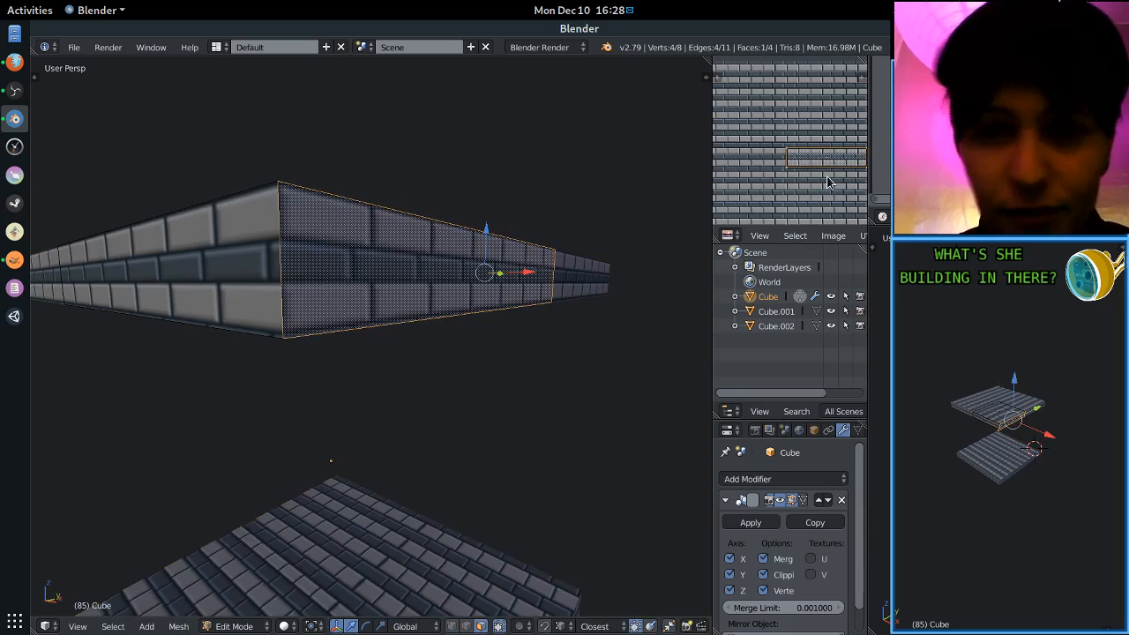
pyautogui.press('g')
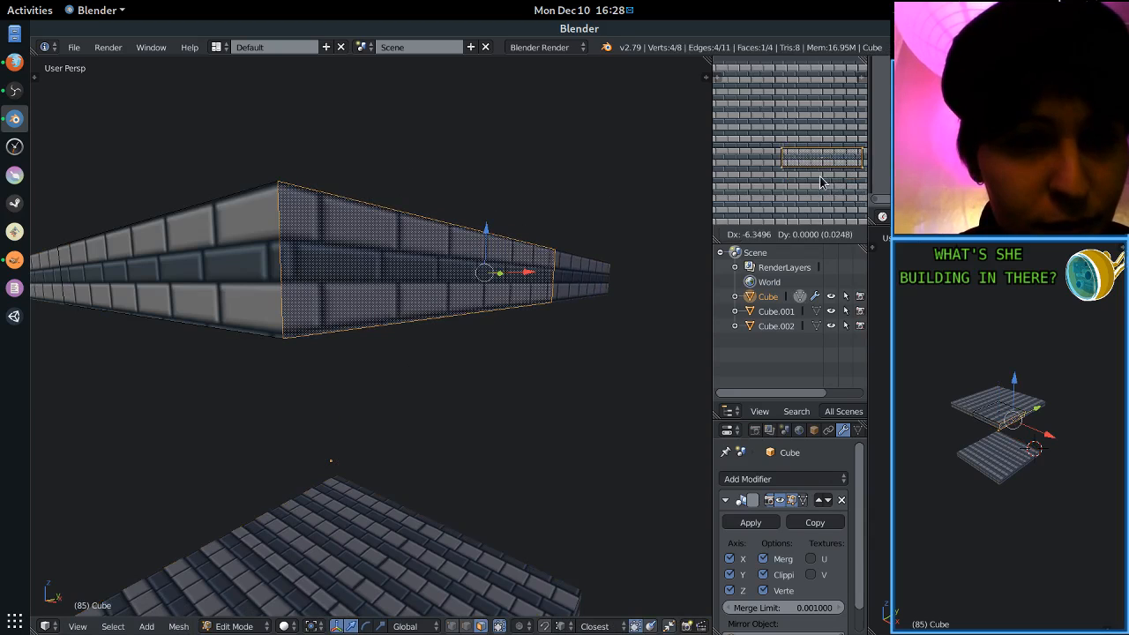
pyautogui.click(820, 181)
pyautogui.press('Tab')
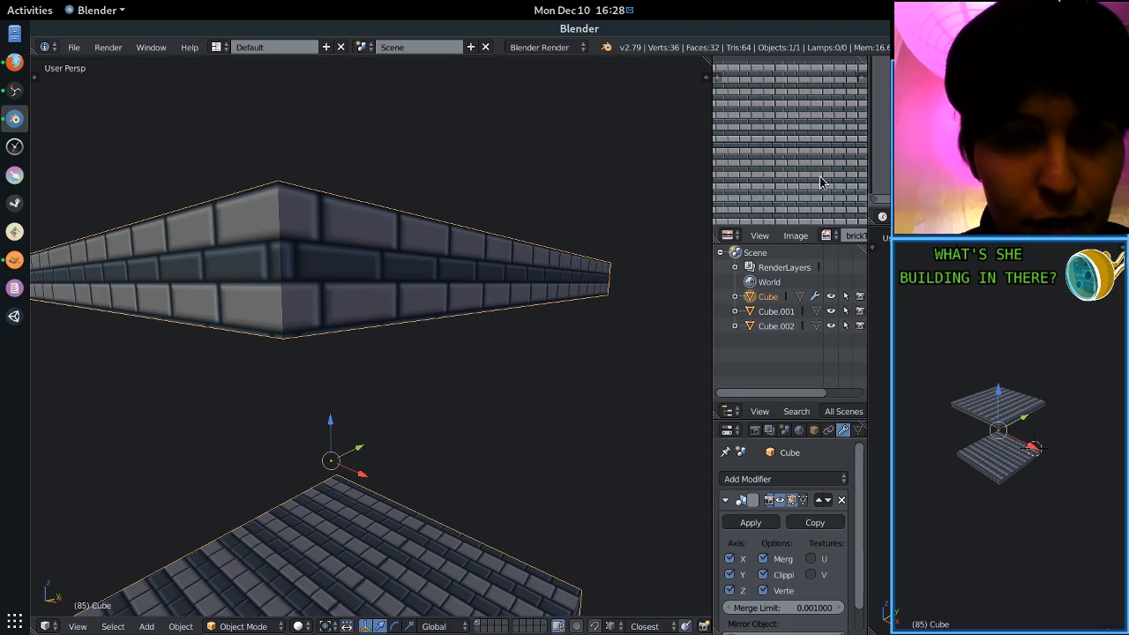
# Examine the brick alignment at the corner up close and on both slabs from above and below.
pyautogui.press('Tab')
pyautogui.scroll(3, 256, 229)
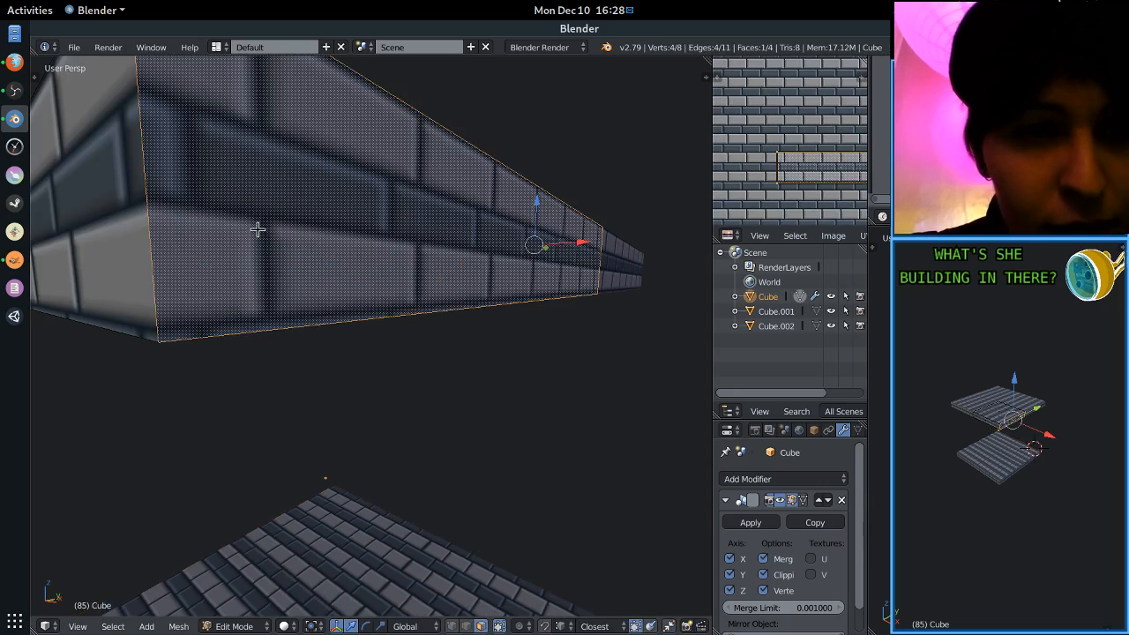
pyautogui.scroll(2, 306, 214)
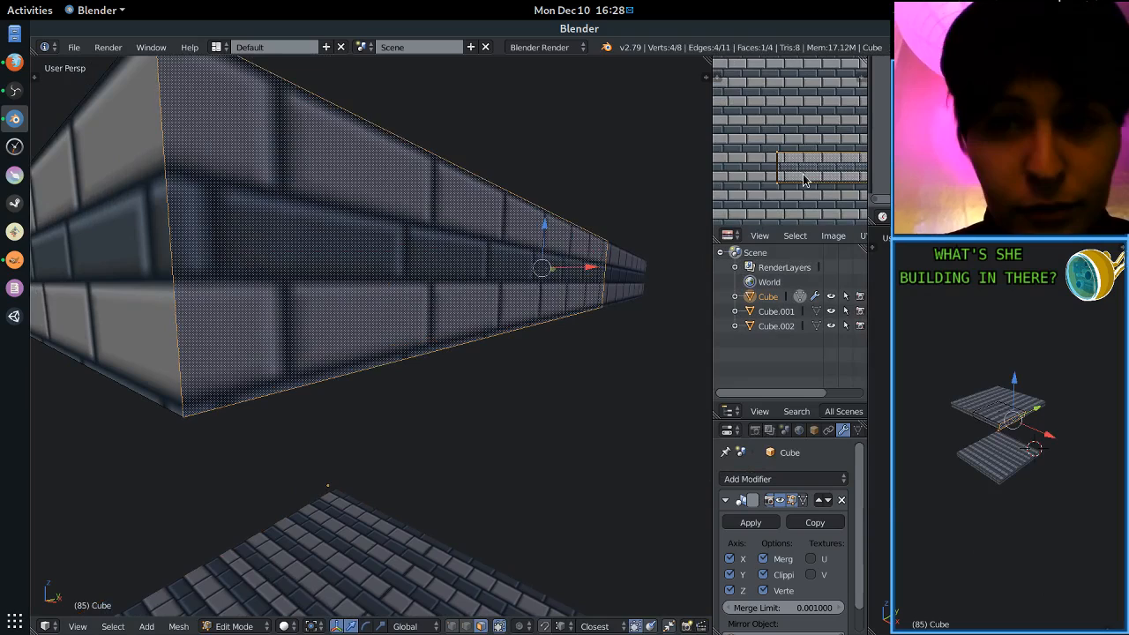
pyautogui.press('Tab')
pyautogui.scroll(-5, 350, 290)
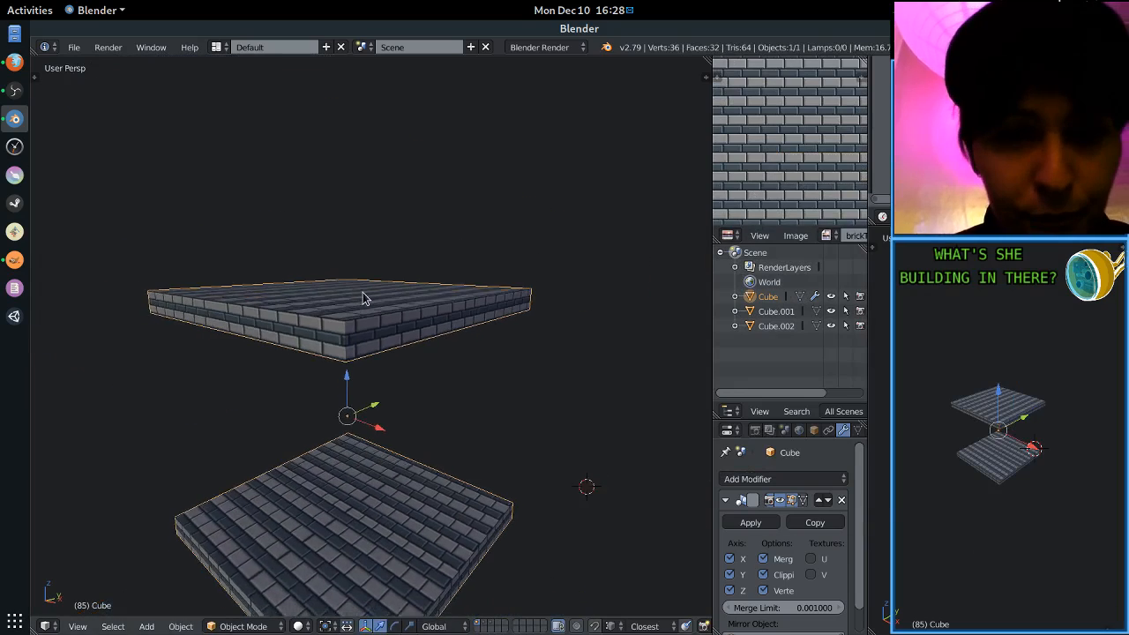
pyautogui.moveTo(361, 300); pyautogui.dragTo(380, 183, button='middle')
pyautogui.moveTo(398, 228); pyautogui.dragTo(398, 347, button='middle')
pyautogui.scroll(2, 398, 347)
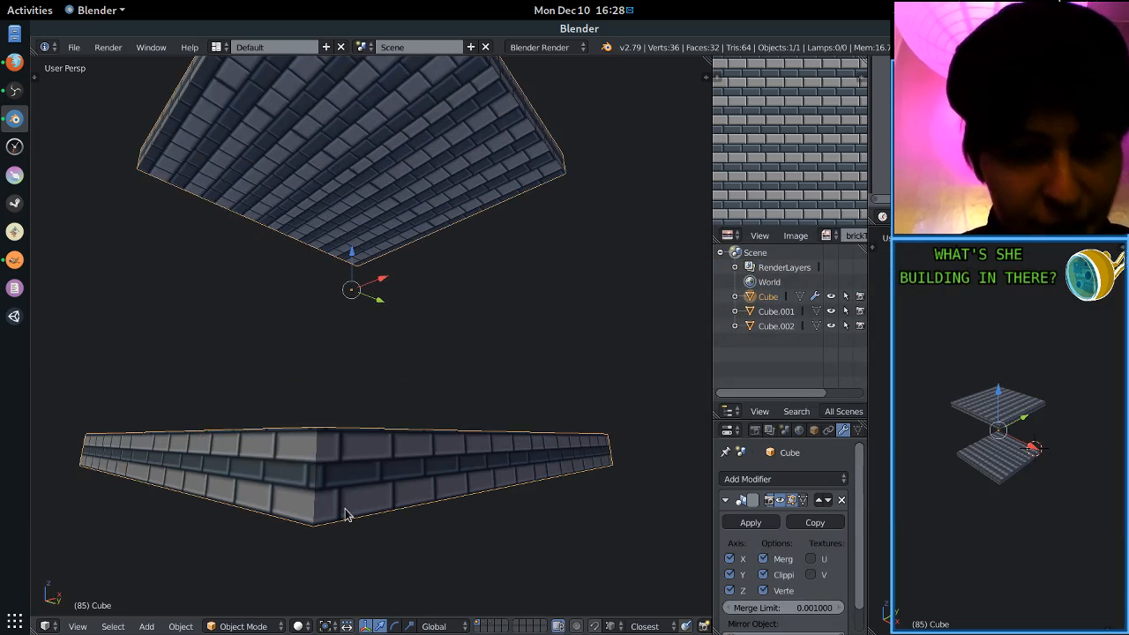
pyautogui.moveTo(301, 494); pyautogui.dragTo(404, 422, button='middle')
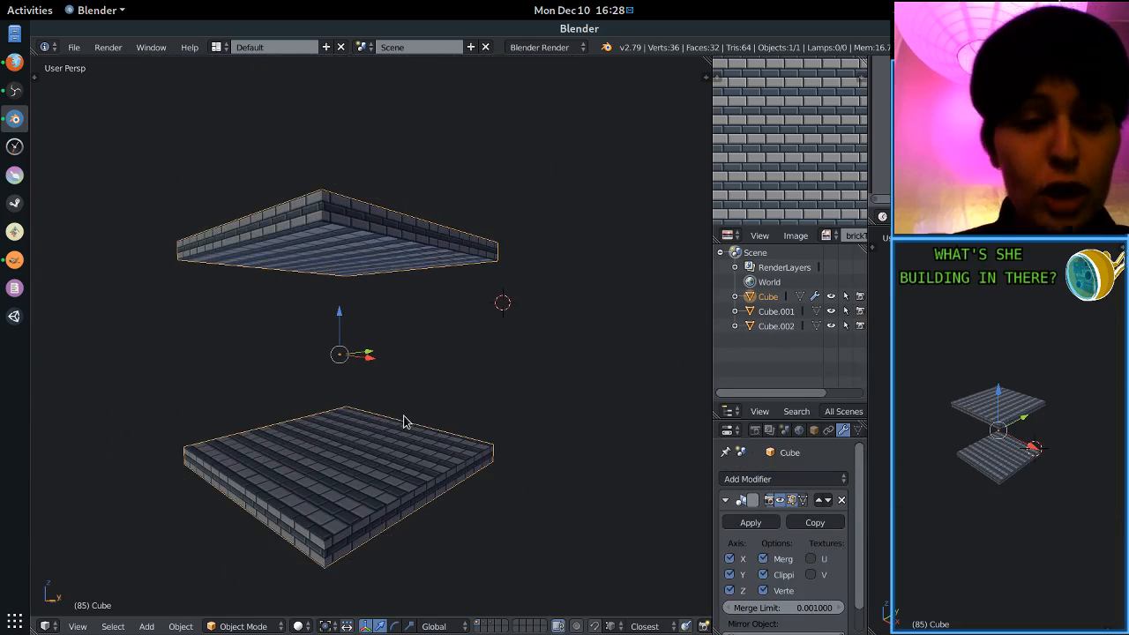
# Show all layers and select the doorway wall's whole mesh for editing.
pyautogui.press('`')
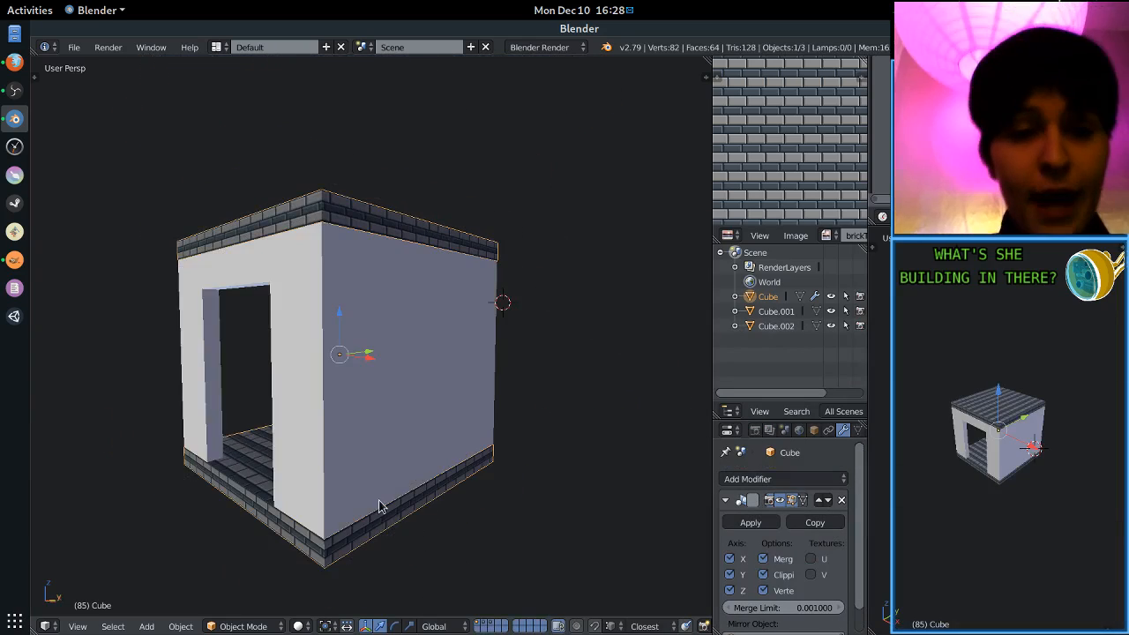
pyautogui.moveTo(380, 506); pyautogui.dragTo(373, 469, button='middle')
pyautogui.rightClick(461, 457)
pyautogui.press('Tab')
pyautogui.press('a')
pyautogui.press('a')
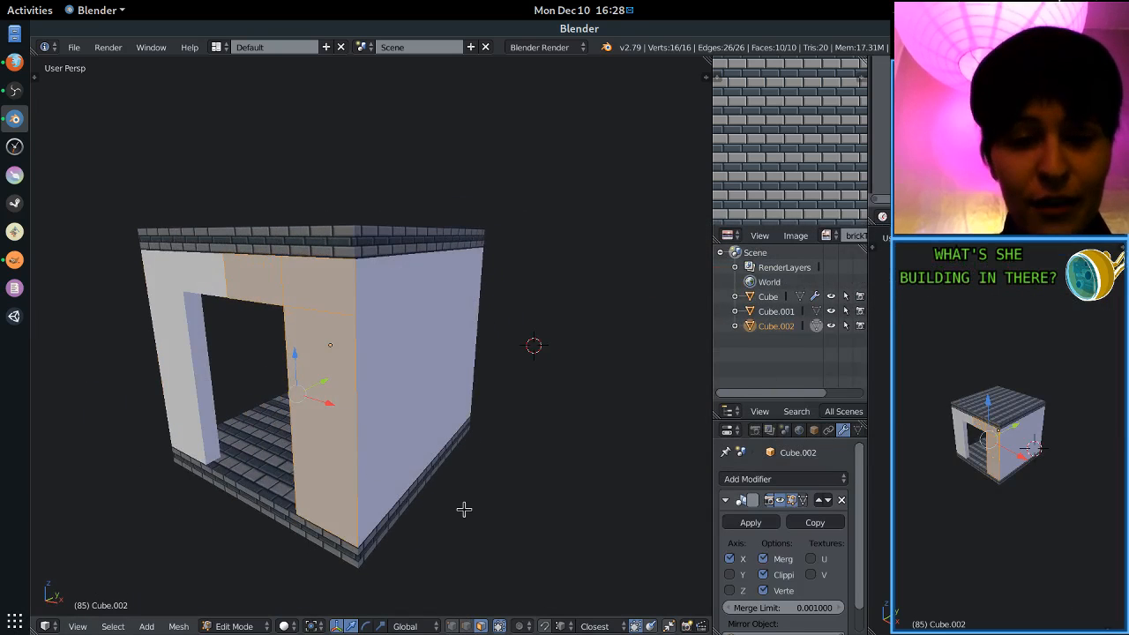
pyautogui.press('Tab')
# Show only the plain wall's layer together with the slab layer and select the plain wall.
pyautogui.click(493, 626)
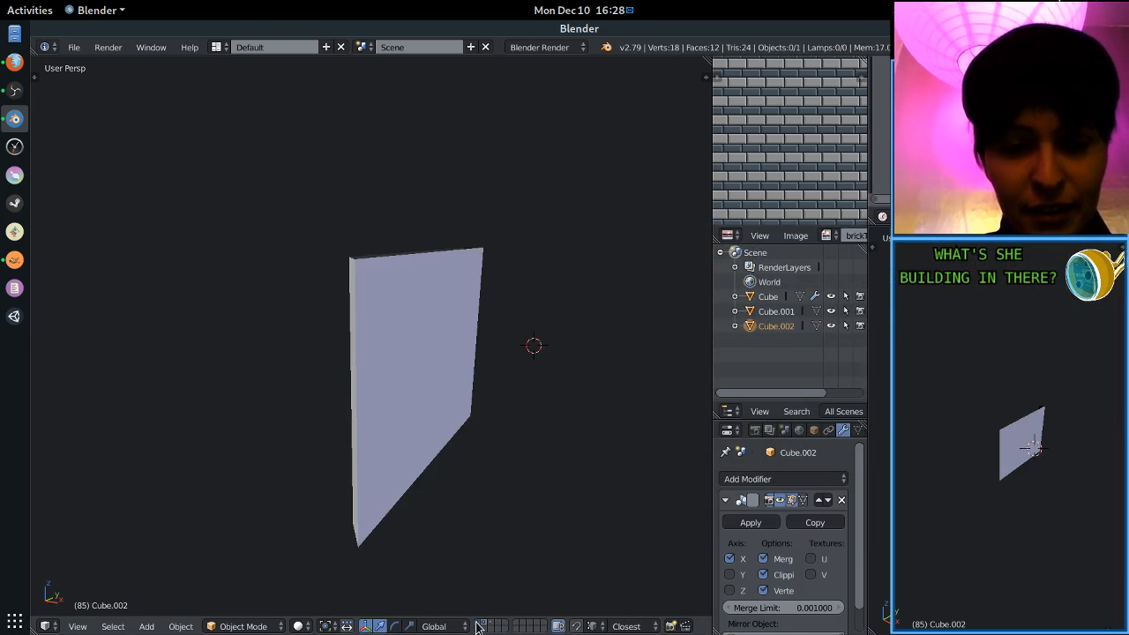
pyautogui.click(477, 626)
pyautogui.rightClick(386, 439)
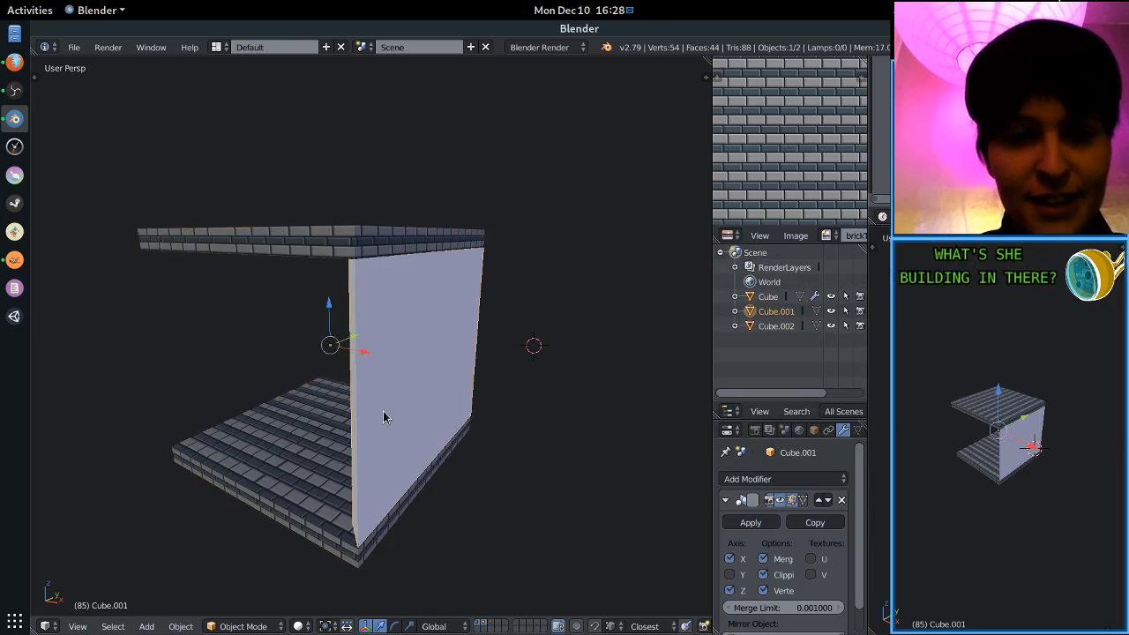
# Apply the plain wall's Mirror modifier and open its full mesh for editing.
pyautogui.press('Tab')
pyautogui.moveTo(383, 410); pyautogui.dragTo(492, 447, button='middle')
pyautogui.press('Tab')
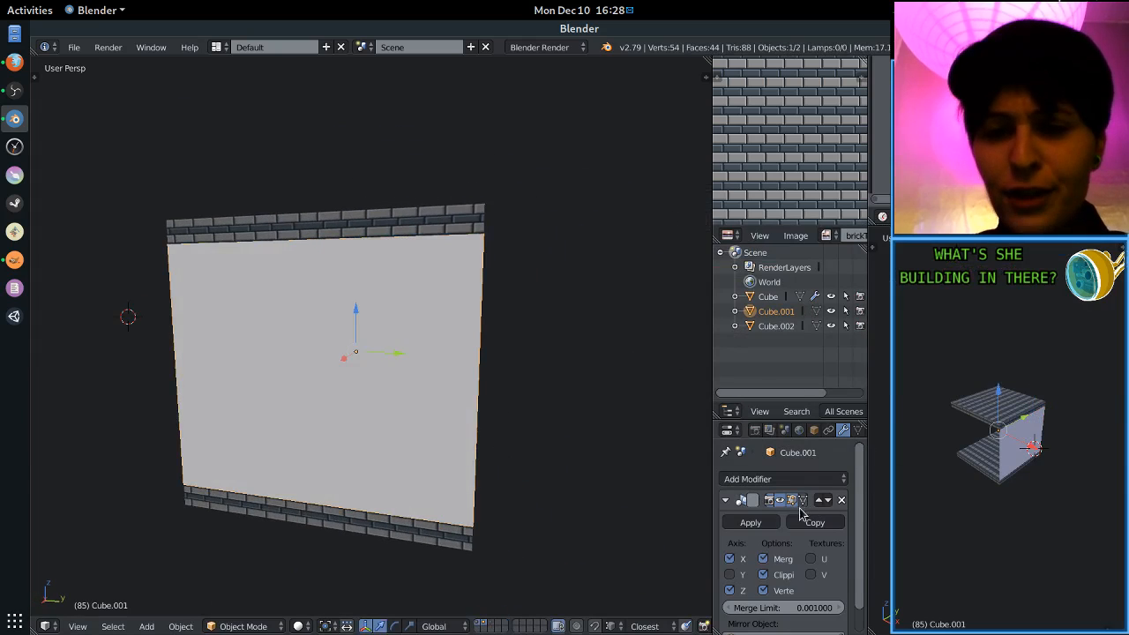
pyautogui.click(769, 525)
pyautogui.press('Tab')
# Select the horizontal edge loop around the middle of the plain wall in vertex mode and dissolve its edges.
pyautogui.scroll(-3, 496, 423)
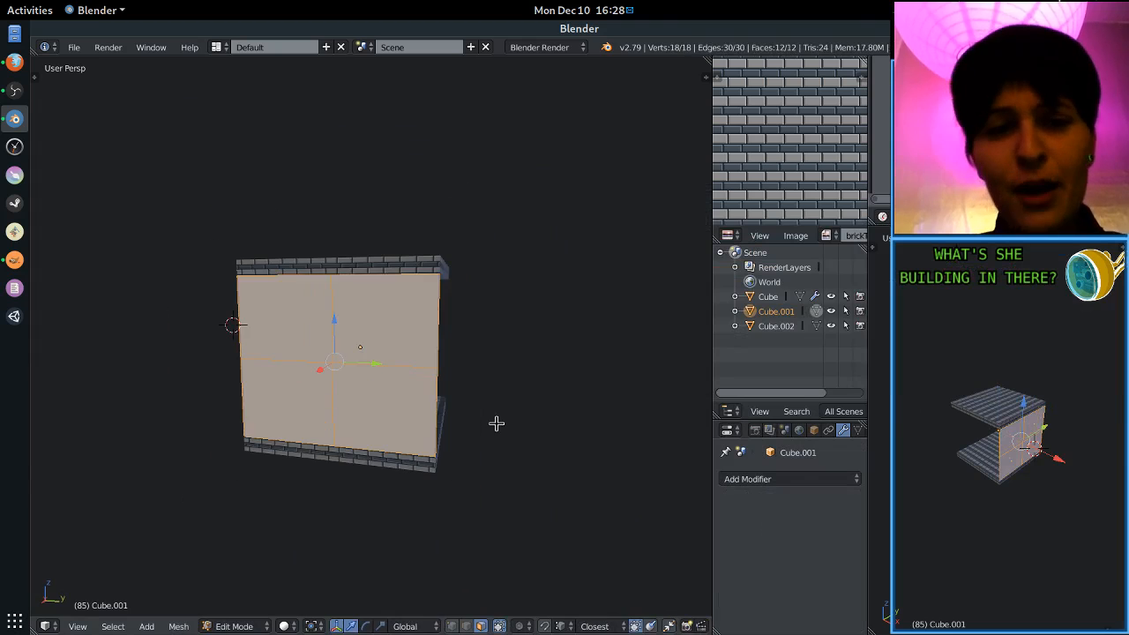
pyautogui.moveTo(523, 395); pyautogui.dragTo(454, 412, button='middle')
pyautogui.hotkey('ctrl', 'Tab')
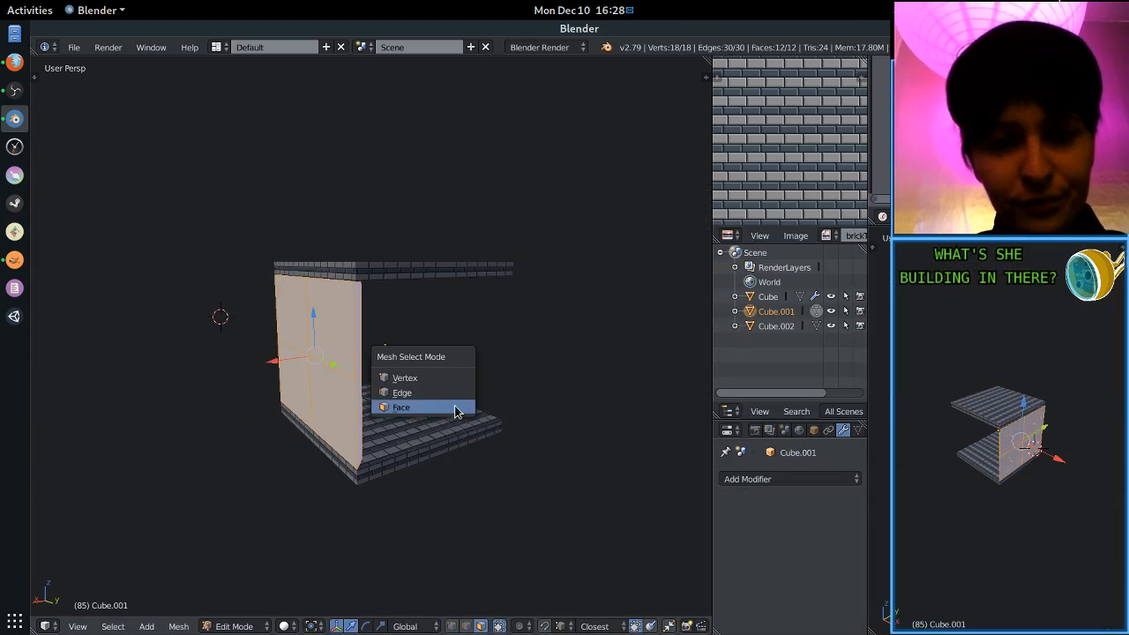
pyautogui.click(404, 377)
pyautogui.keyDown('alt'); pyautogui.rightClick(351, 373); pyautogui.keyUp('alt')
pyautogui.press('x')
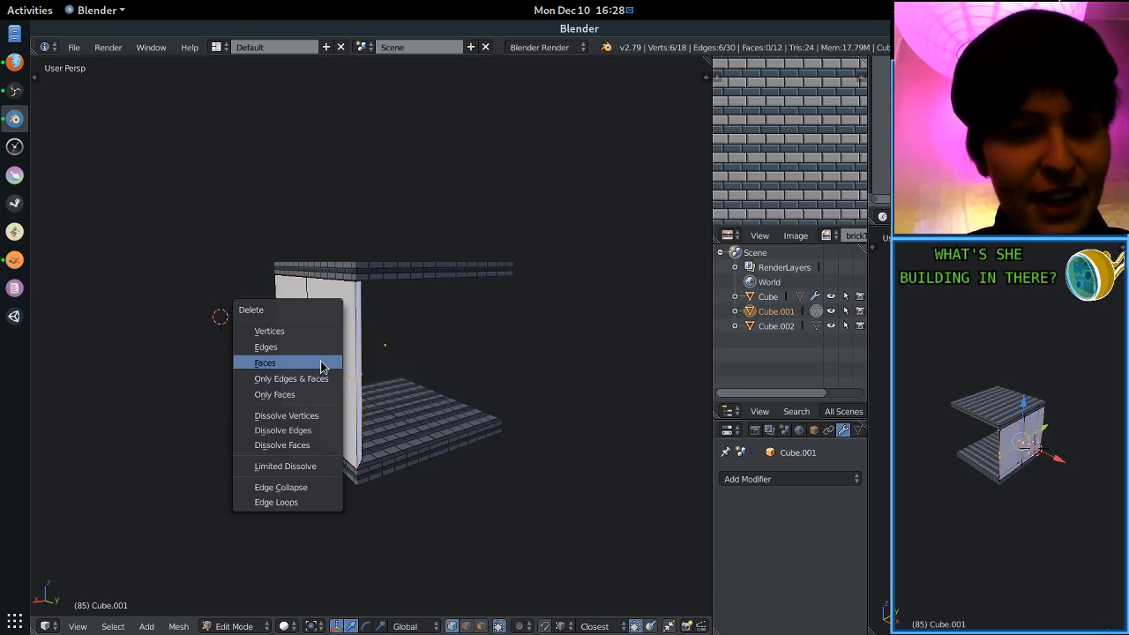
pyautogui.click(307, 430)
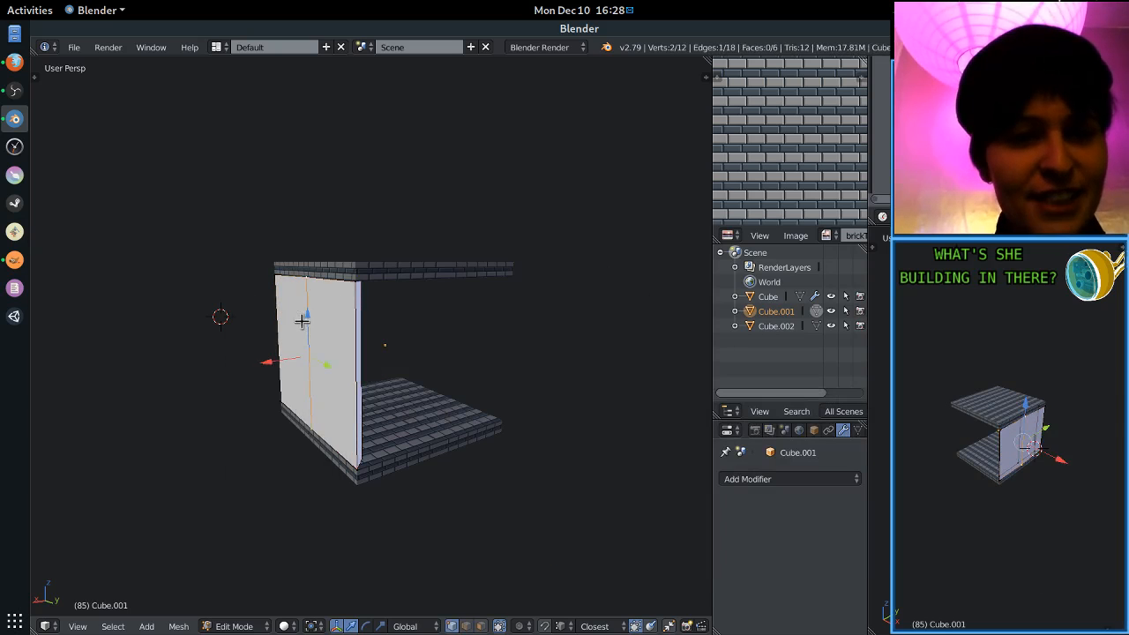
# Dissolve the remaining vertical edge in the middle of the plain wall's inner face and select the whole mesh.
pyautogui.moveTo(300, 321); pyautogui.dragTo(579, 323, button='middle')
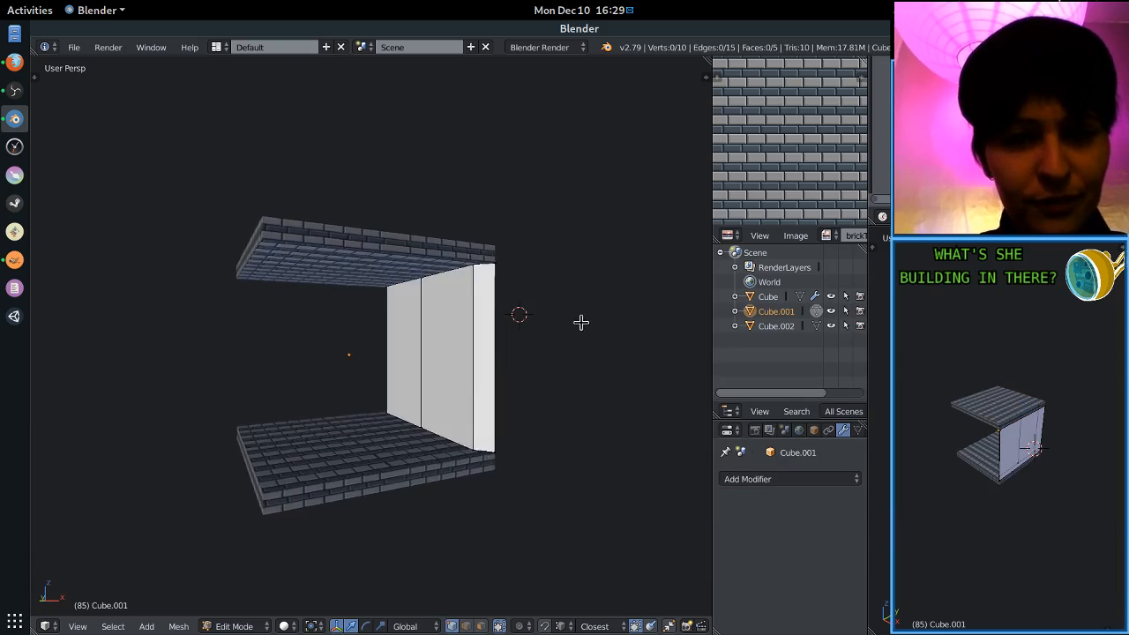
pyautogui.press('a')
pyautogui.press('x')
pyautogui.click(420, 351)
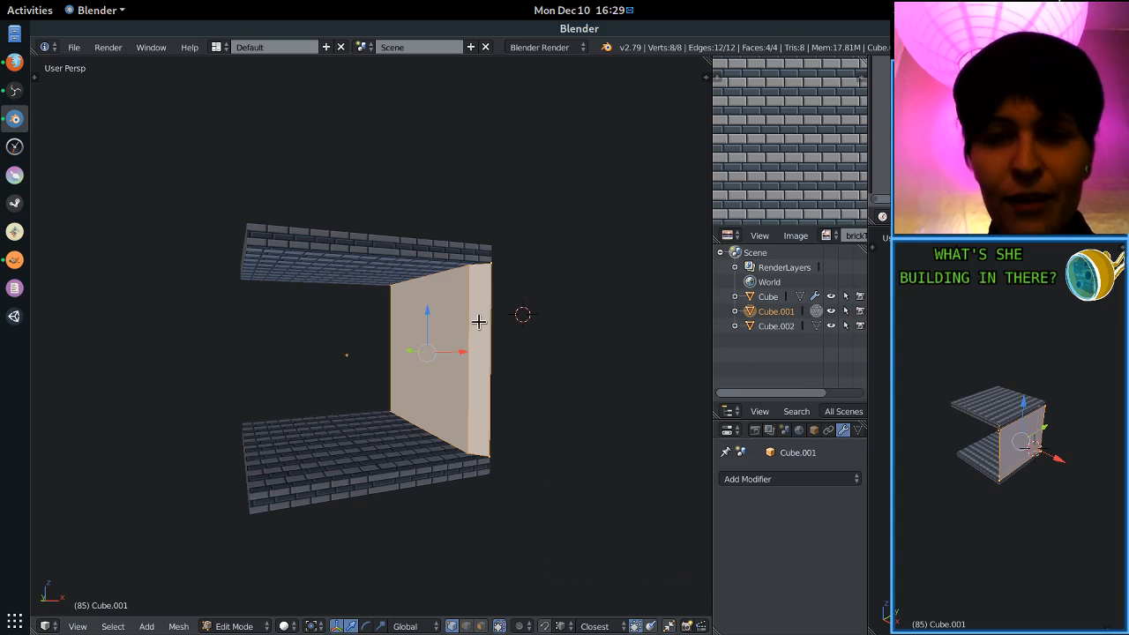
# UV-map all of the plain wall's faces with Smart UV Project, keeping its default settings.
pyautogui.press('u')
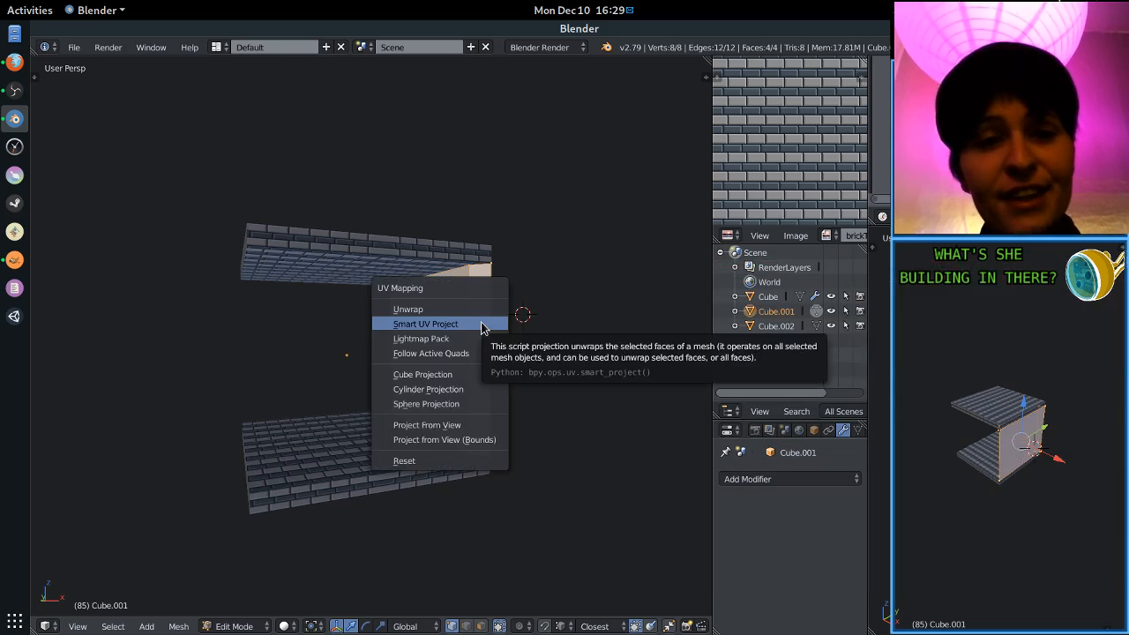
pyautogui.click(481, 325)
pyautogui.click(492, 431)
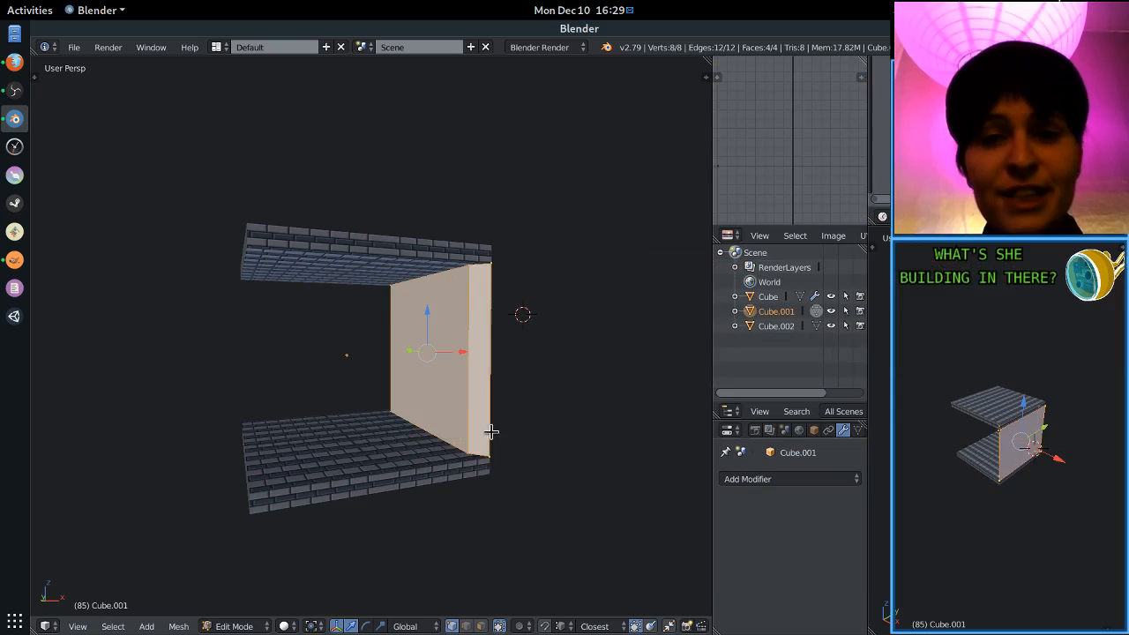
# Assign the brickTile.png image to the plain wall's selected faces in the UV editor.
pyautogui.scroll(-3, 834, 236)
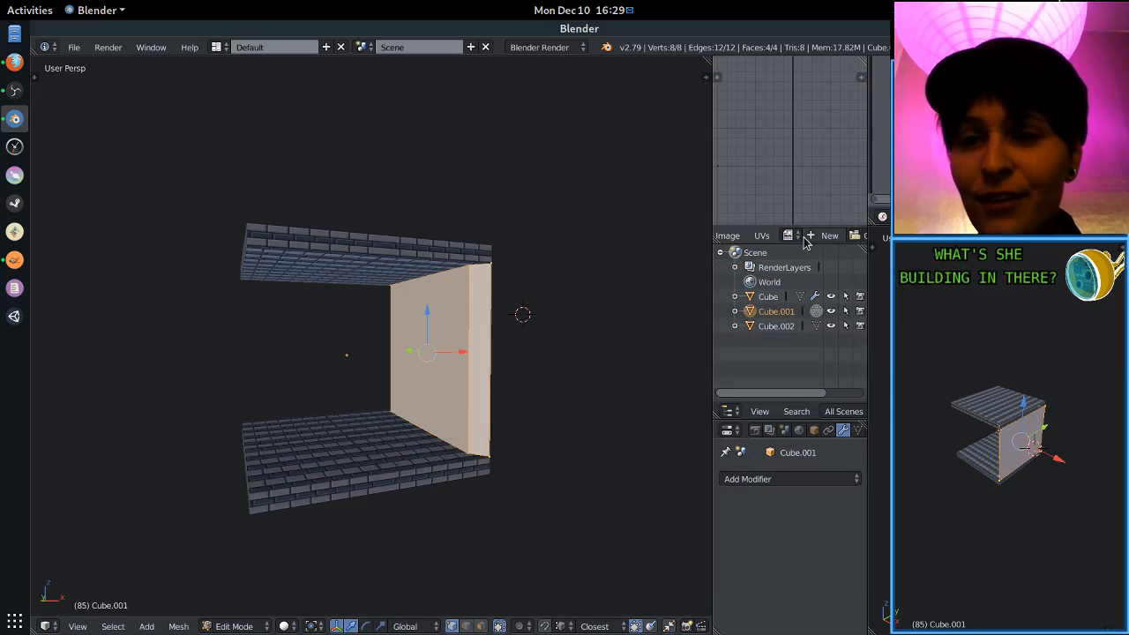
pyautogui.click(791, 236)
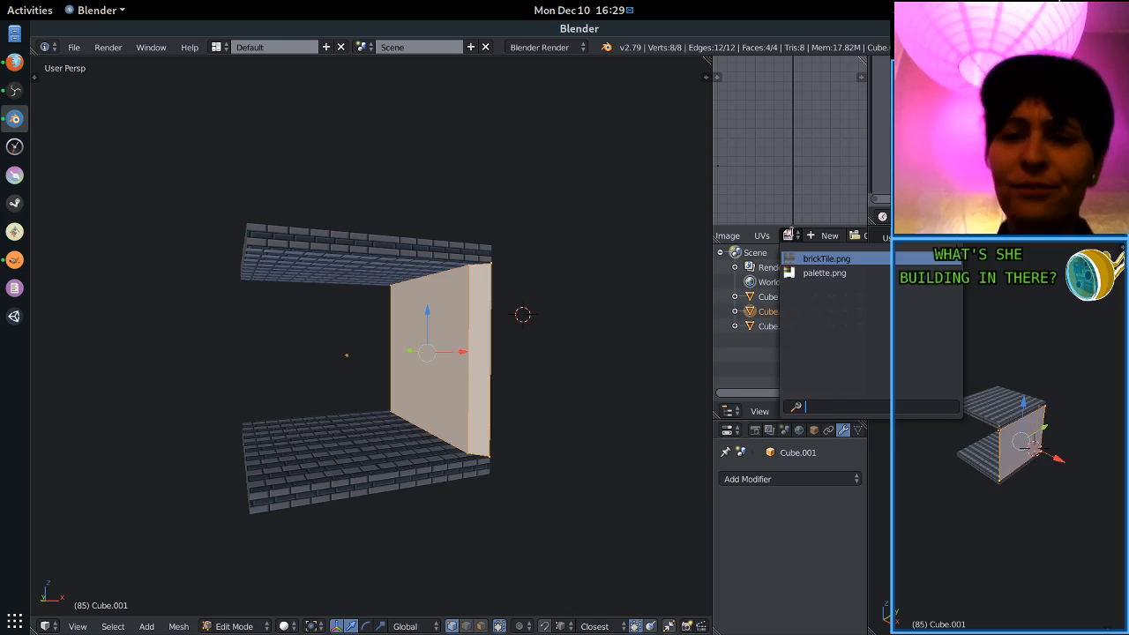
pyautogui.click(791, 232)
pyautogui.click(773, 236)
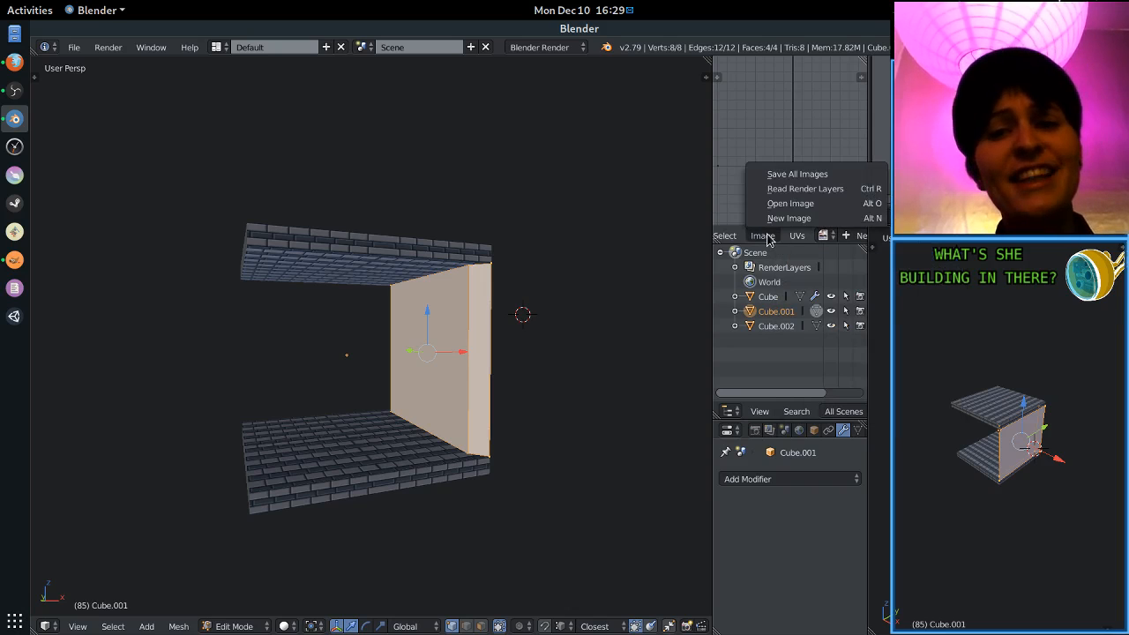
pyautogui.click(829, 236)
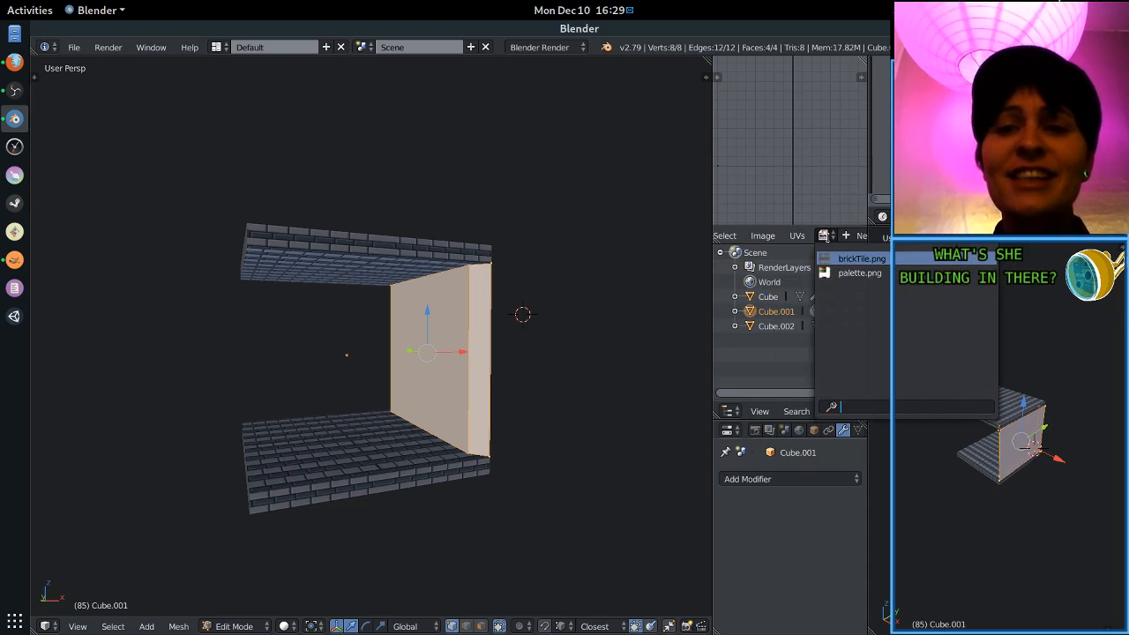
pyautogui.click(869, 260)
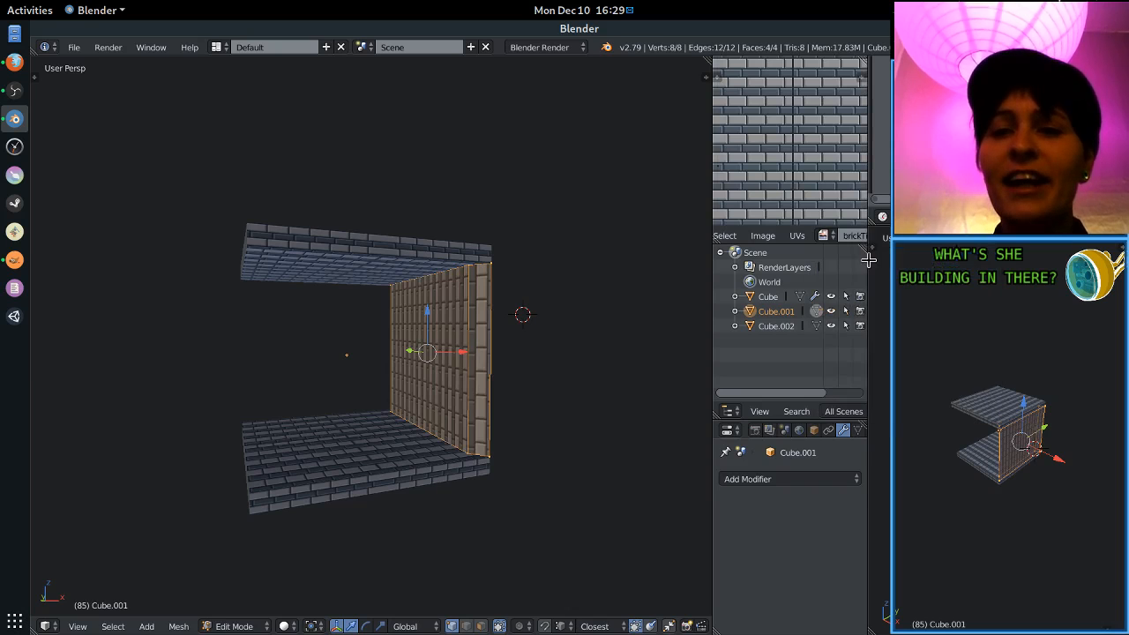
# Select all of the plain wall's UVs and rotate them by 90 degrees, followed by another 180 degrees.
pyautogui.moveTo(503, 361); pyautogui.dragTo(479, 371, button='middle')
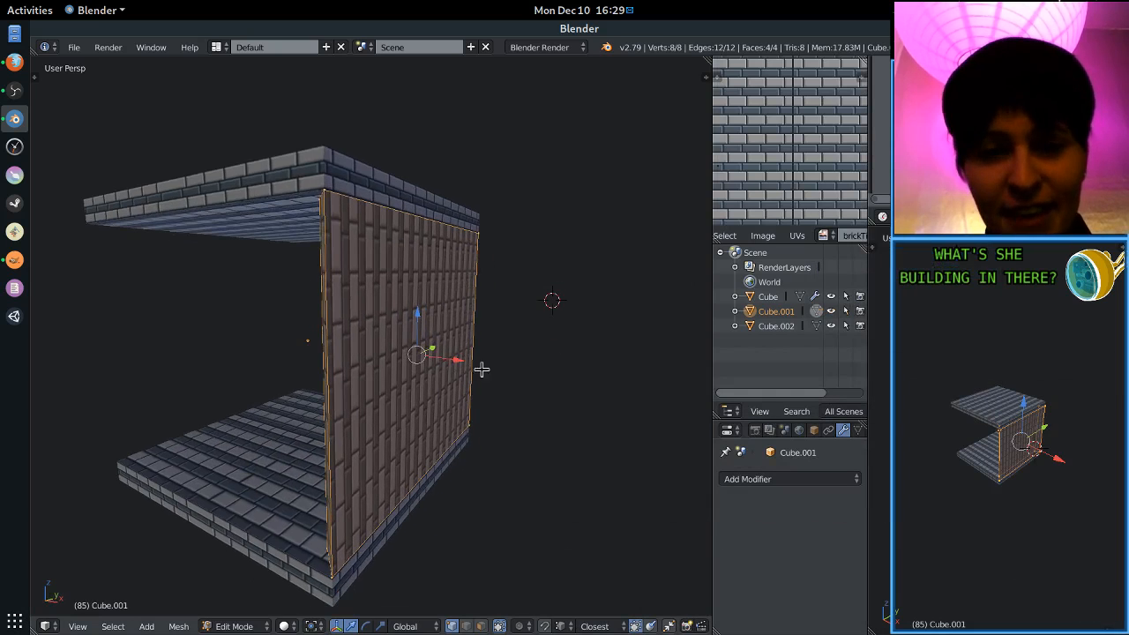
pyautogui.scroll(-3, 838, 212)
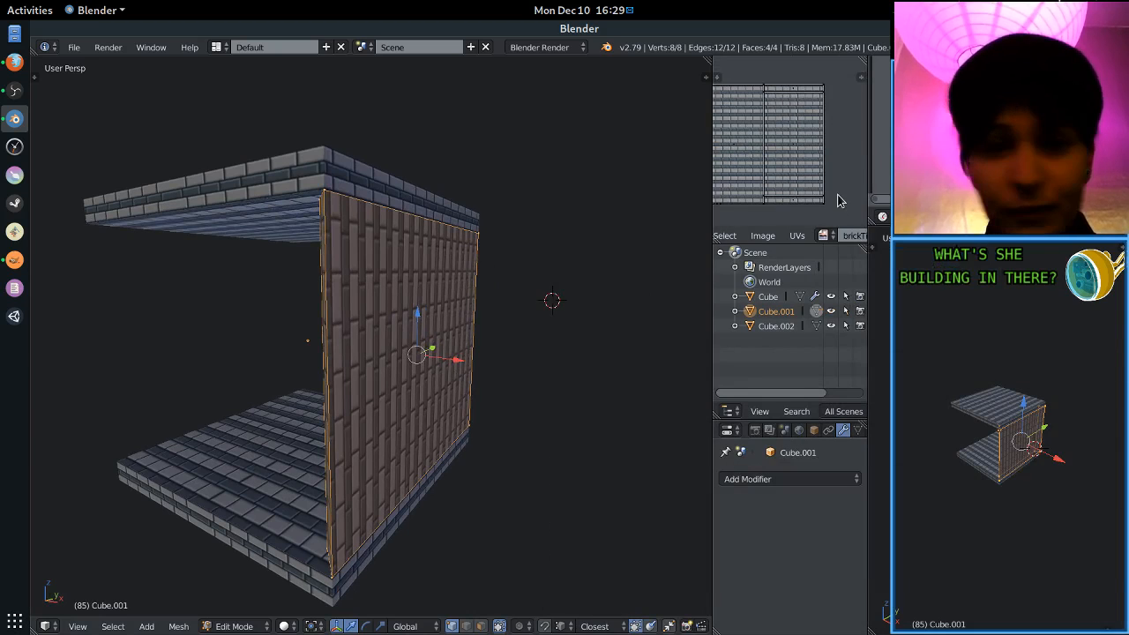
pyautogui.moveTo(345, 402); pyautogui.dragTo(468, 382, button='middle')
pyautogui.scroll(1, 358, 403)
pyautogui.scroll(-3, 329, 409)
pyautogui.scroll(-1, 834, 196)
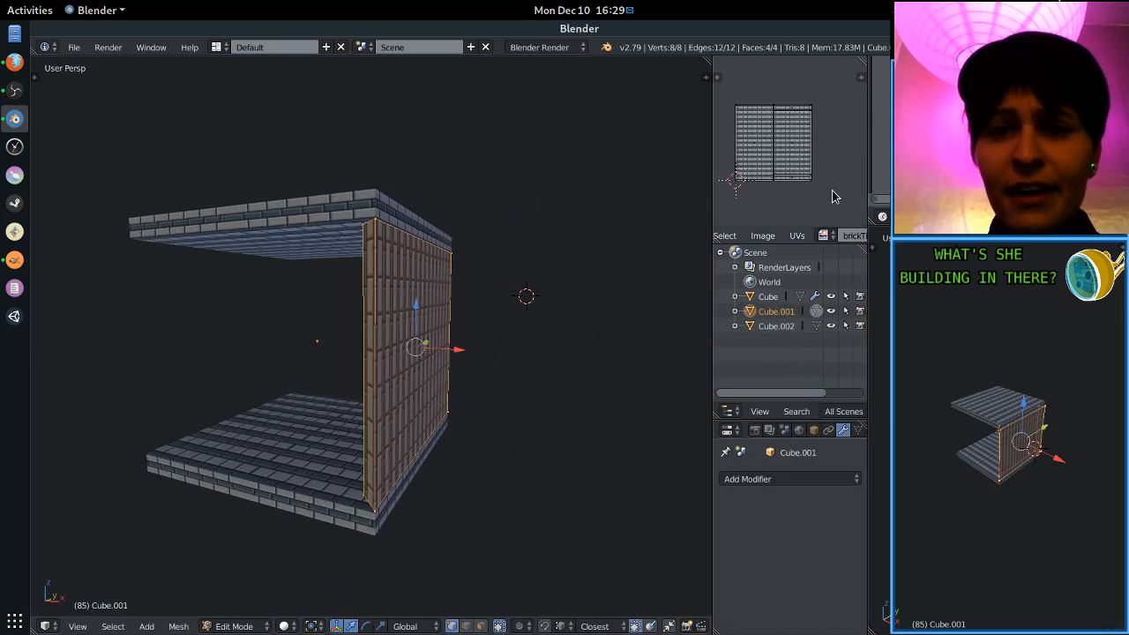
pyautogui.press('a')
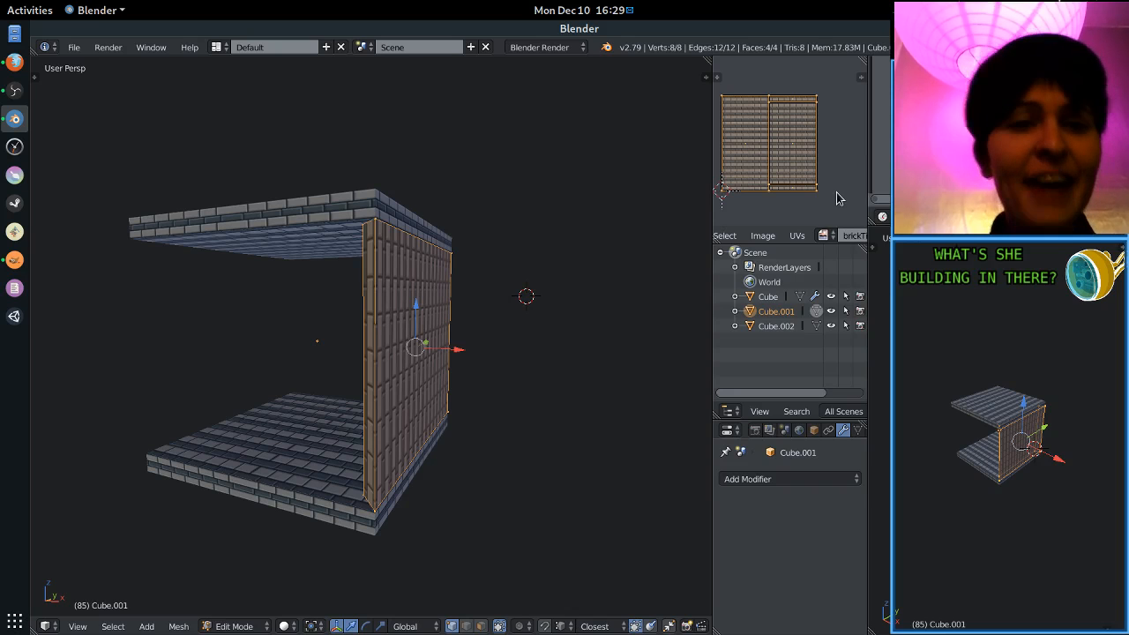
pyautogui.scroll(5, 429, 302)
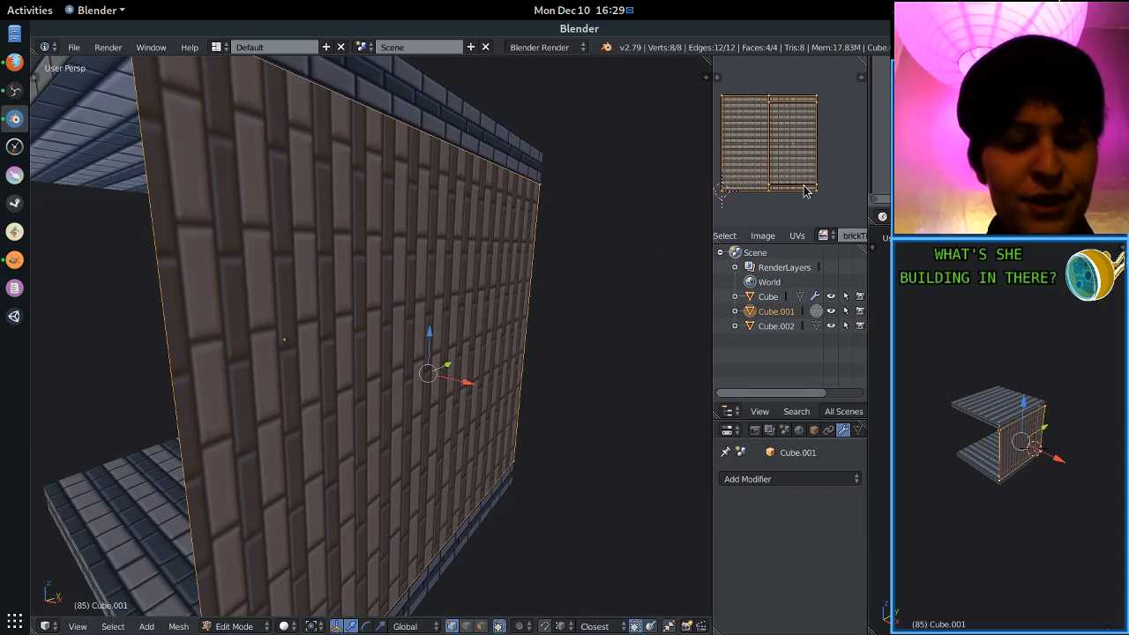
pyautogui.write('90')
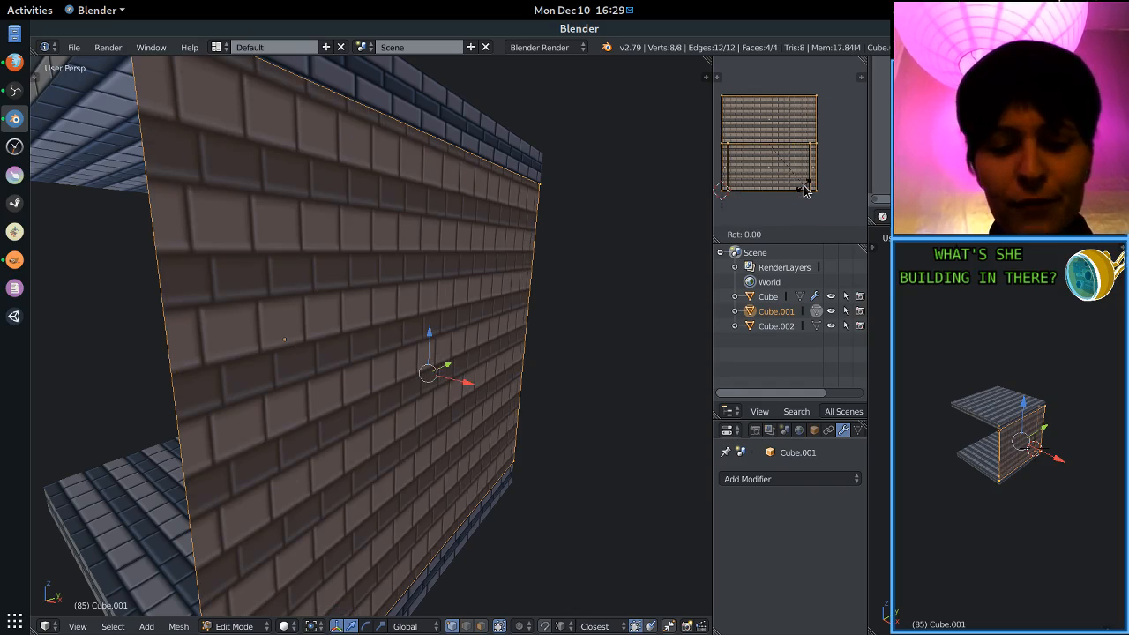
pyautogui.write('180')
pyautogui.press('Return')
# Scale the plain wall's UVs up to about 1.45 times their size.
pyautogui.moveTo(519, 266); pyautogui.dragTo(356, 303, button='middle')
pyautogui.scroll(2, 343, 295)
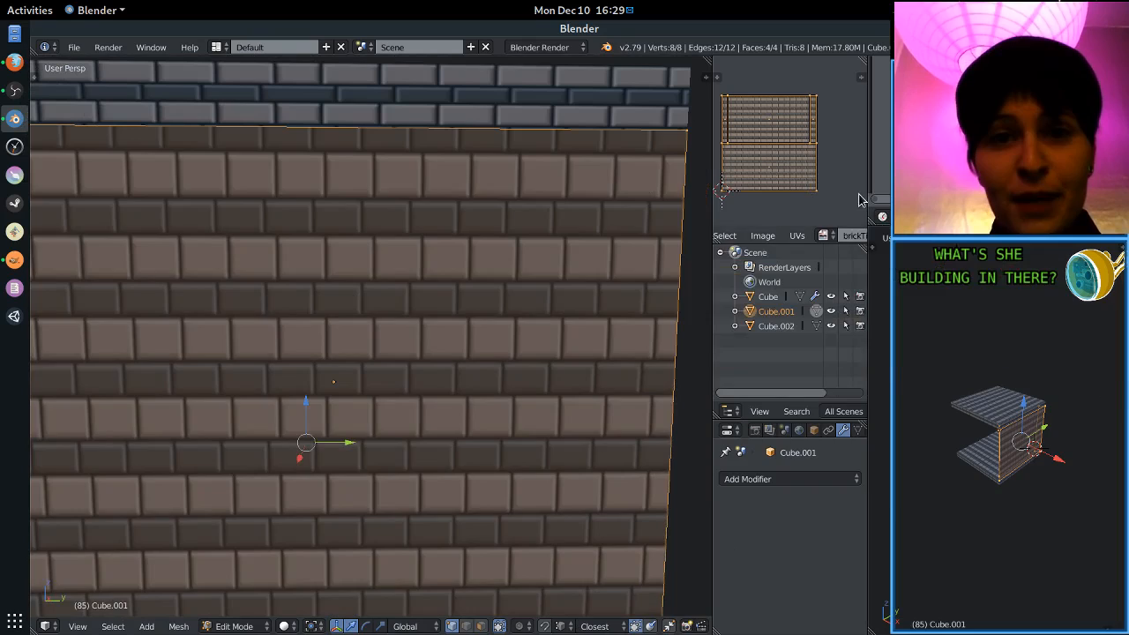
pyautogui.press('s')
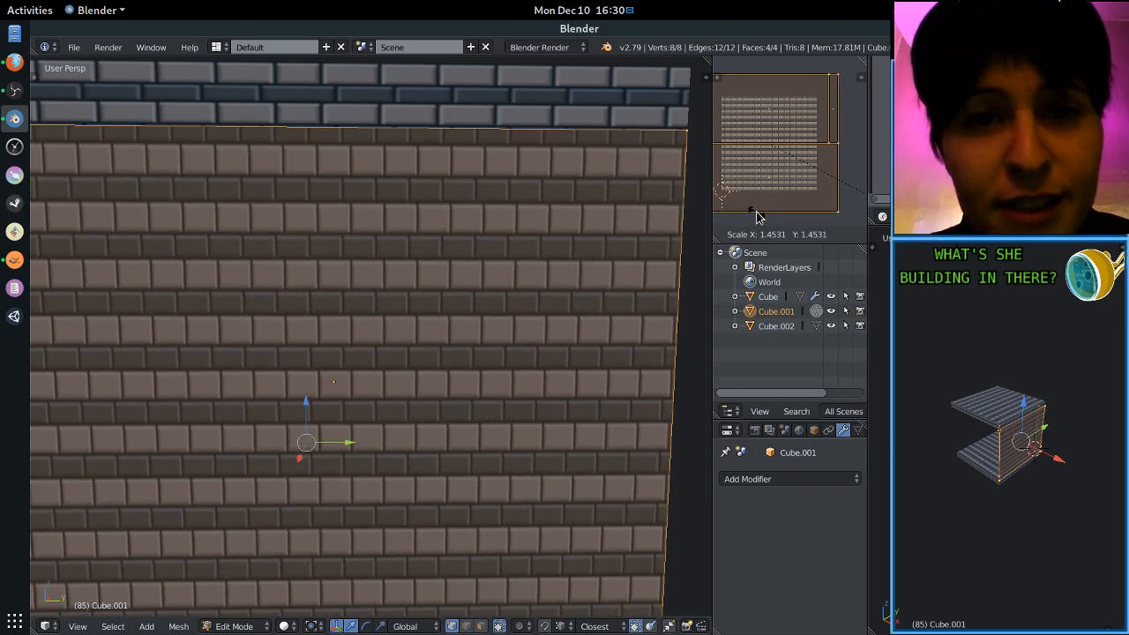
pyautogui.click(756, 216)
pyautogui.scroll(6, 494, 243)
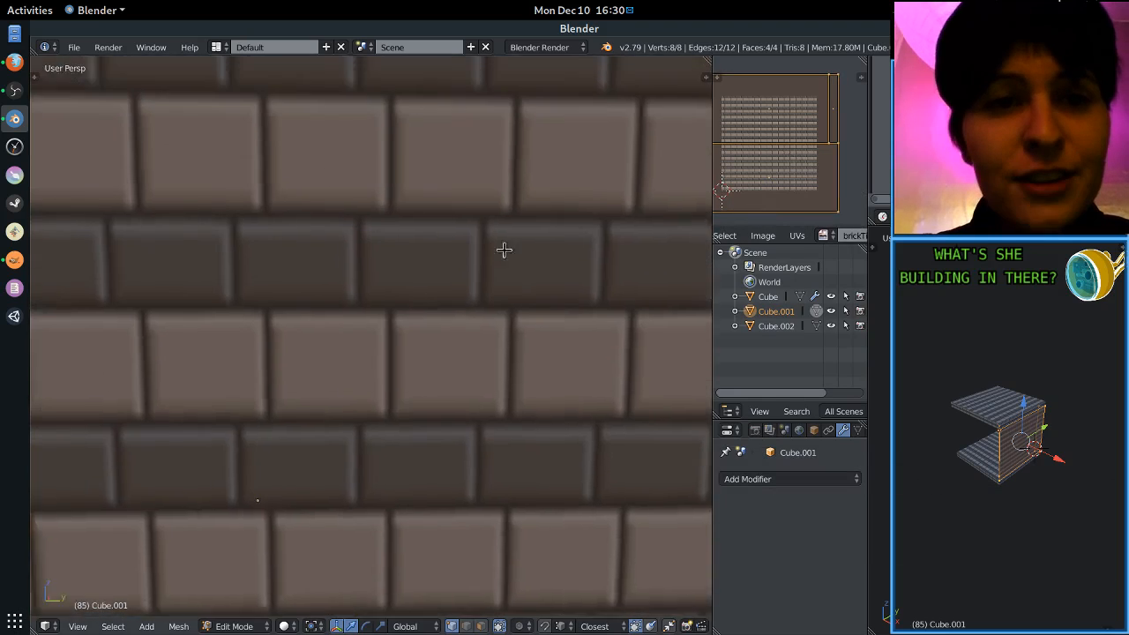
pyautogui.keyDown('shift'); pyautogui.moveTo(504, 250); pyautogui.dragTo(476, 353, button='middle'); pyautogui.keyUp('shift')
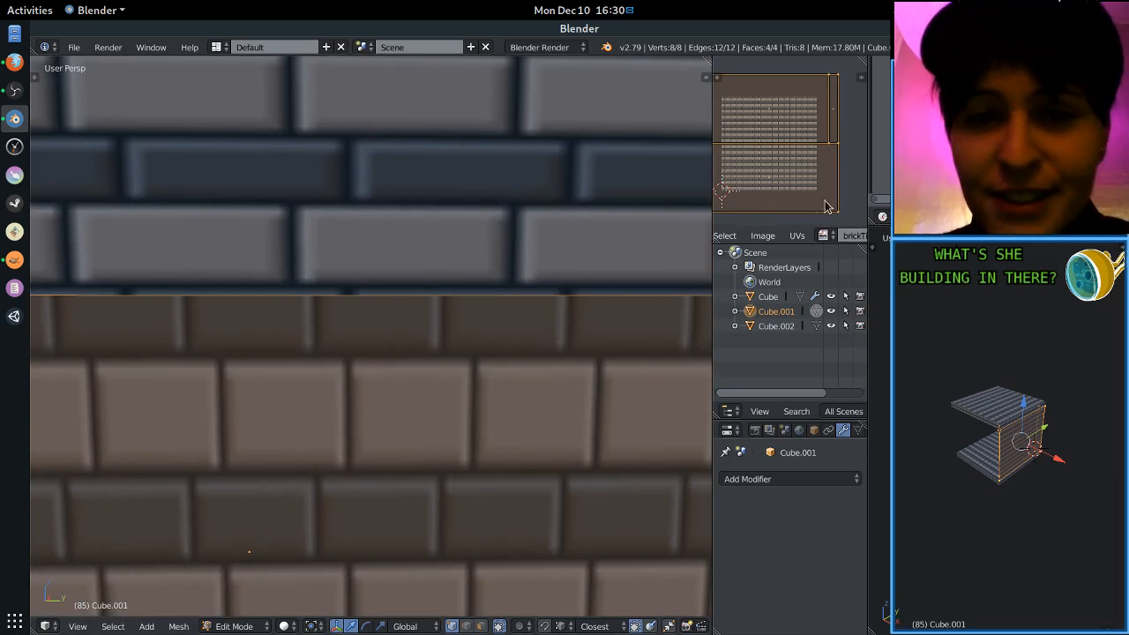
# Shrink the wall's UVs inside the texture to enlarge its bricks and shift them to fit a brick row under the upper slab.
pyautogui.press('g')
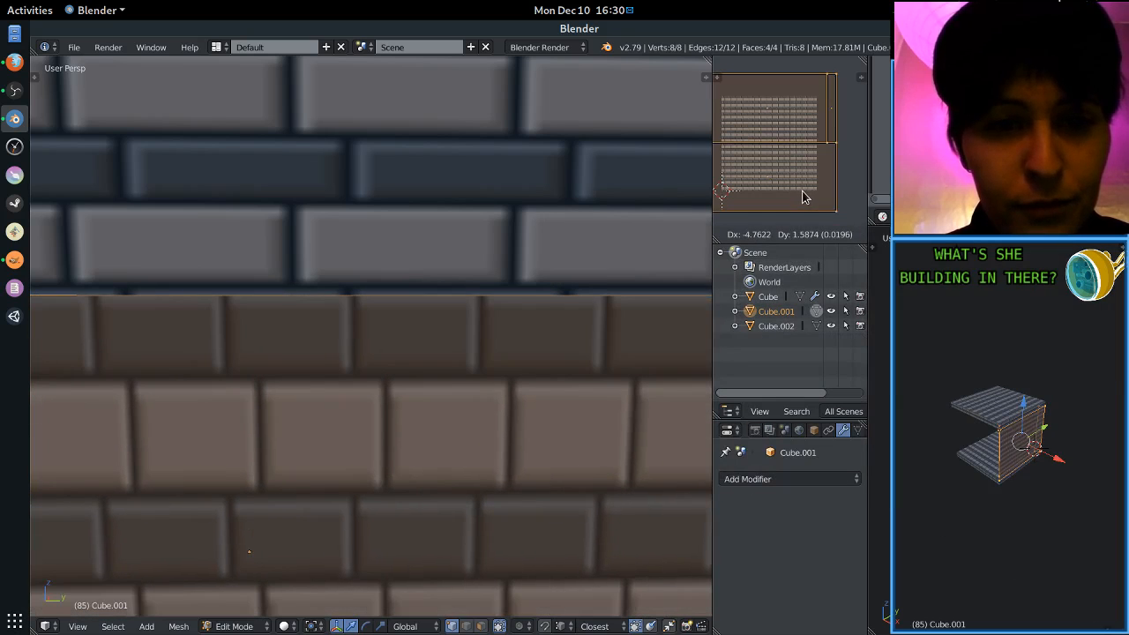
pyautogui.press('s')
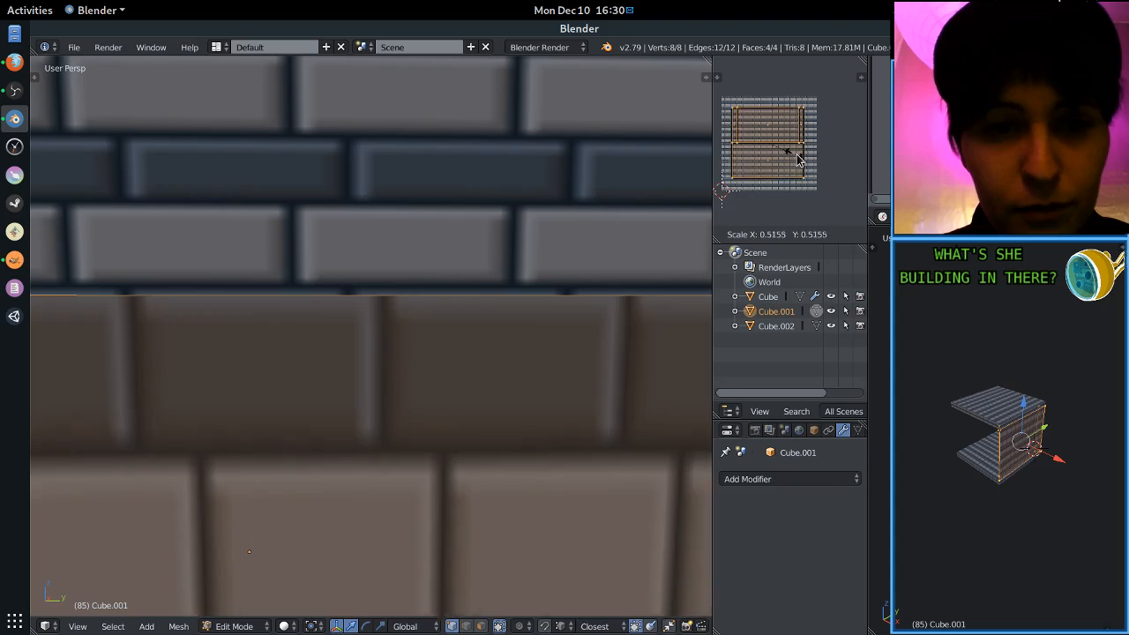
pyautogui.click(798, 158)
pyautogui.press('g')
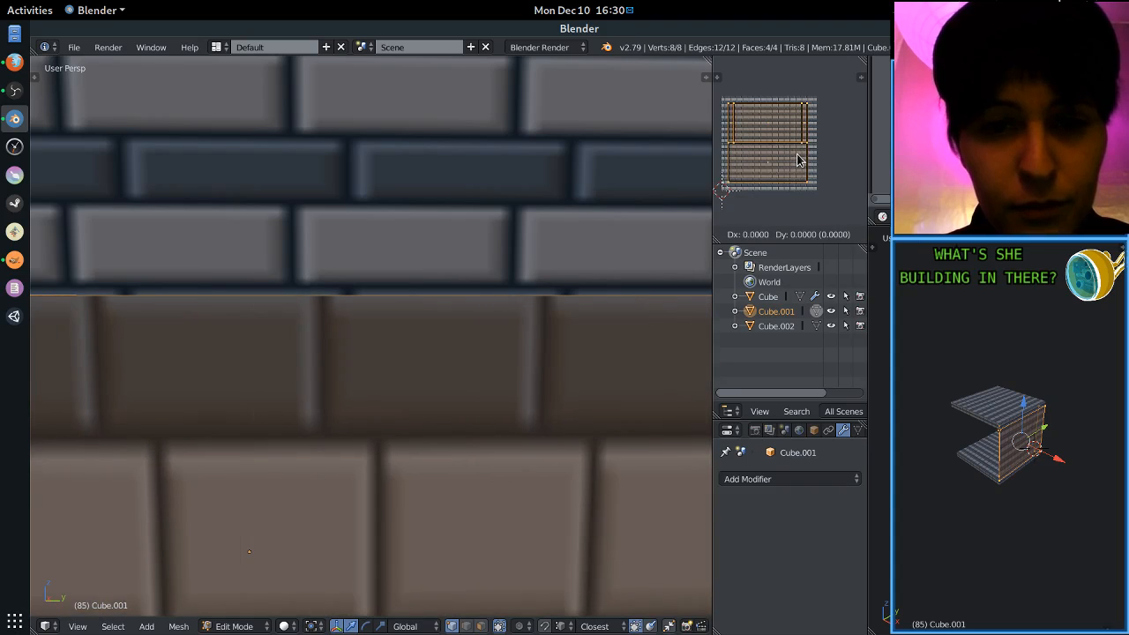
pyautogui.press('s')
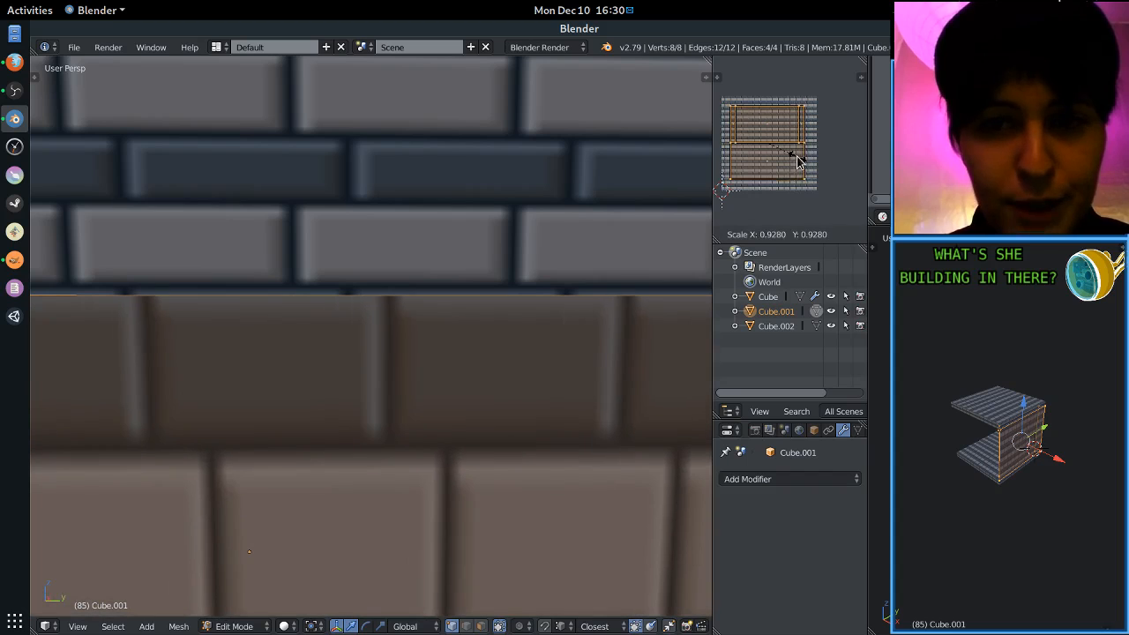
pyautogui.press('g')
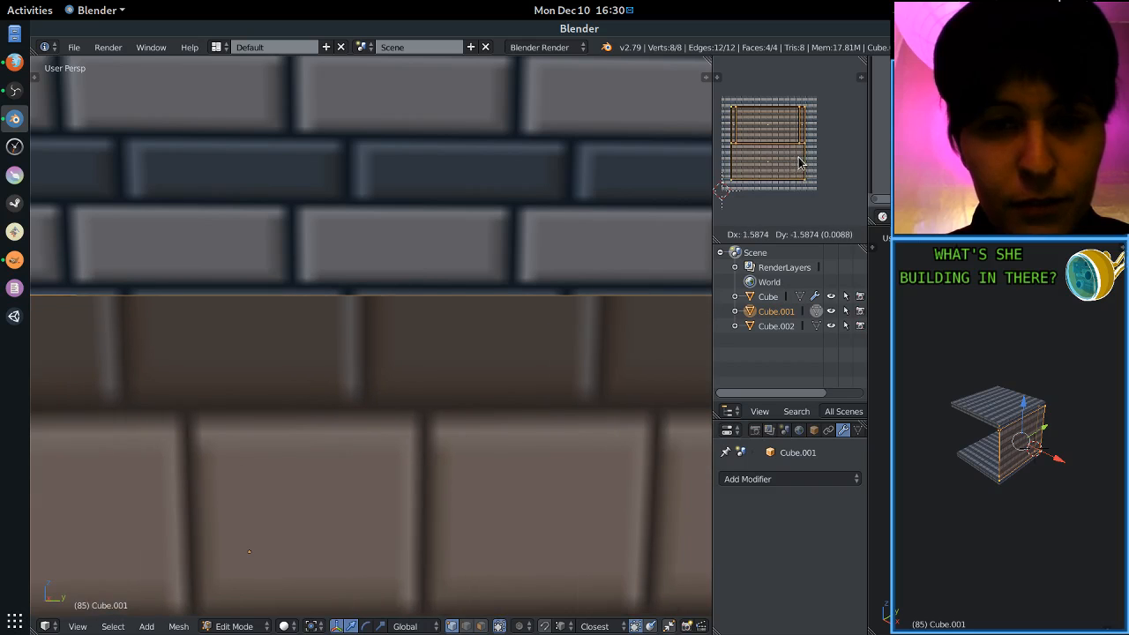
# Leave mesh editing and examine the wall's bricks against the slabs from the outside and at the wall's end.
pyautogui.press('Tab')
pyautogui.scroll(-10, 403, 289)
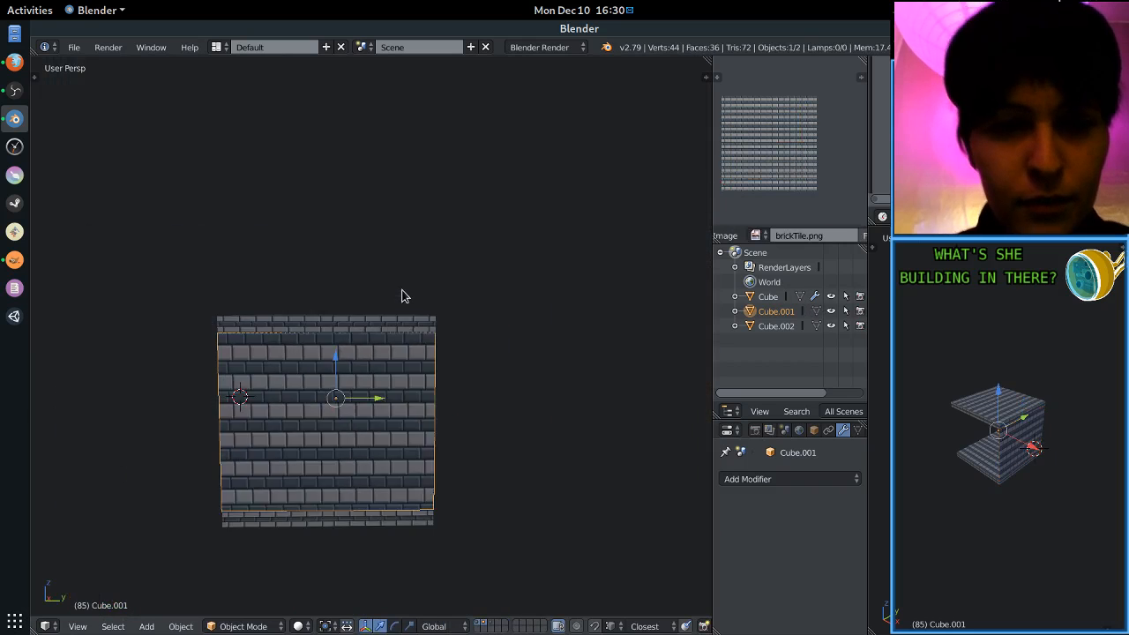
pyautogui.moveTo(403, 288); pyautogui.dragTo(259, 328, button='middle')
pyautogui.scroll(6, 500, 407)
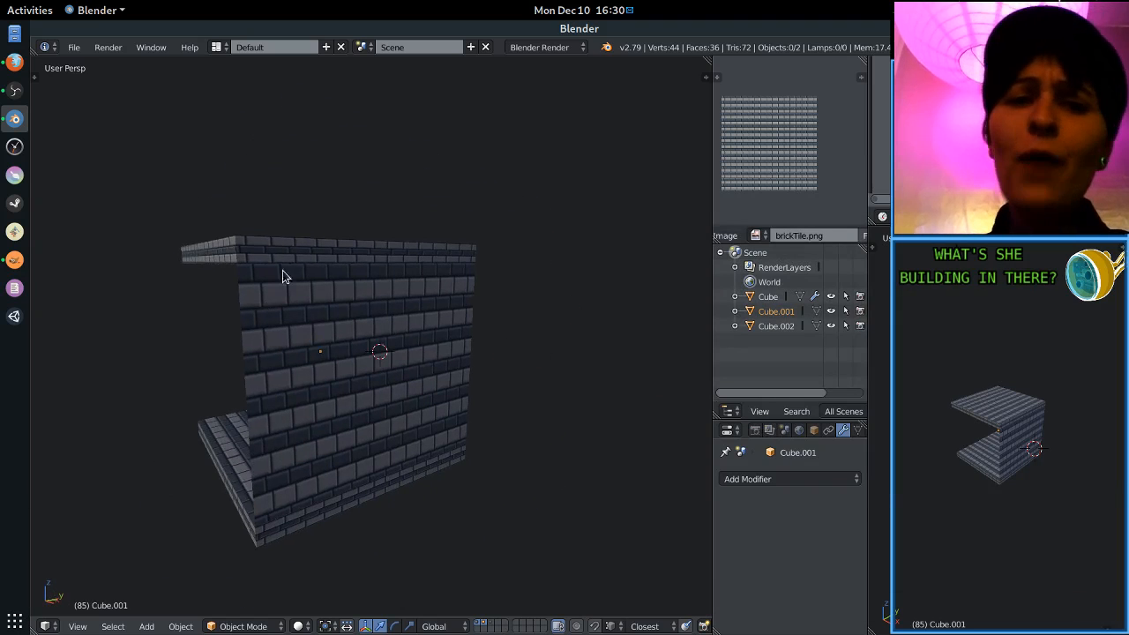
pyautogui.moveTo(305, 251); pyautogui.dragTo(258, 289, button='middle')
pyautogui.scroll(4, 258, 289)
pyautogui.moveTo(465, 369); pyautogui.dragTo(166, 368, button='middle')
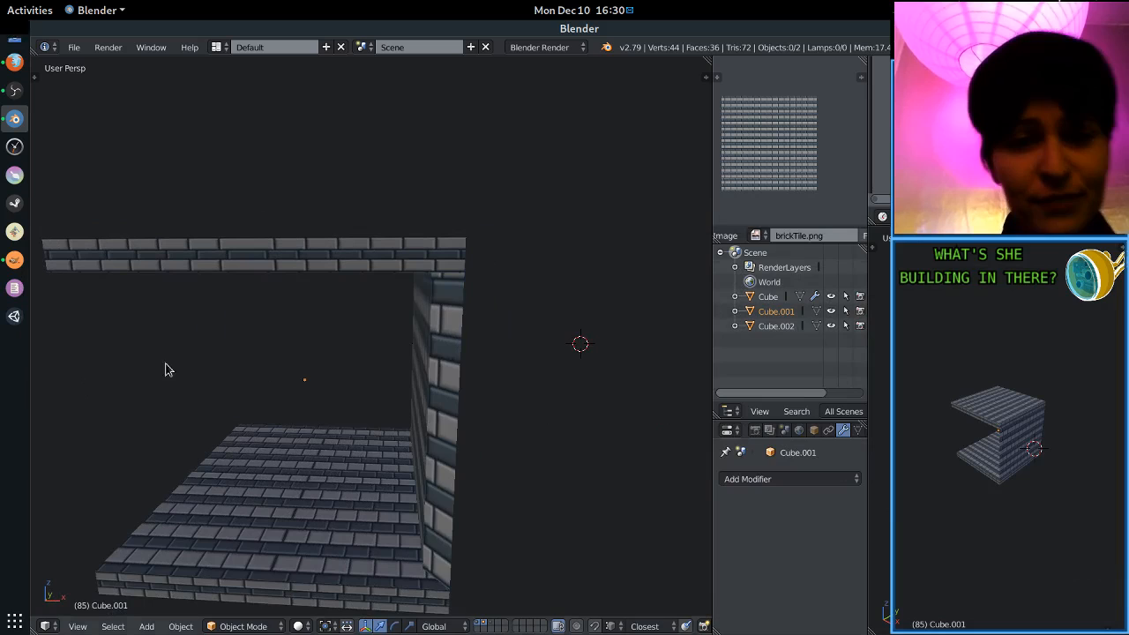
# Open the plain wall's mesh in face select mode and select its four faces: both large sides and both narrow ends.
pyautogui.press('Tab')
pyautogui.hotkey('ctrl', 'Tab')
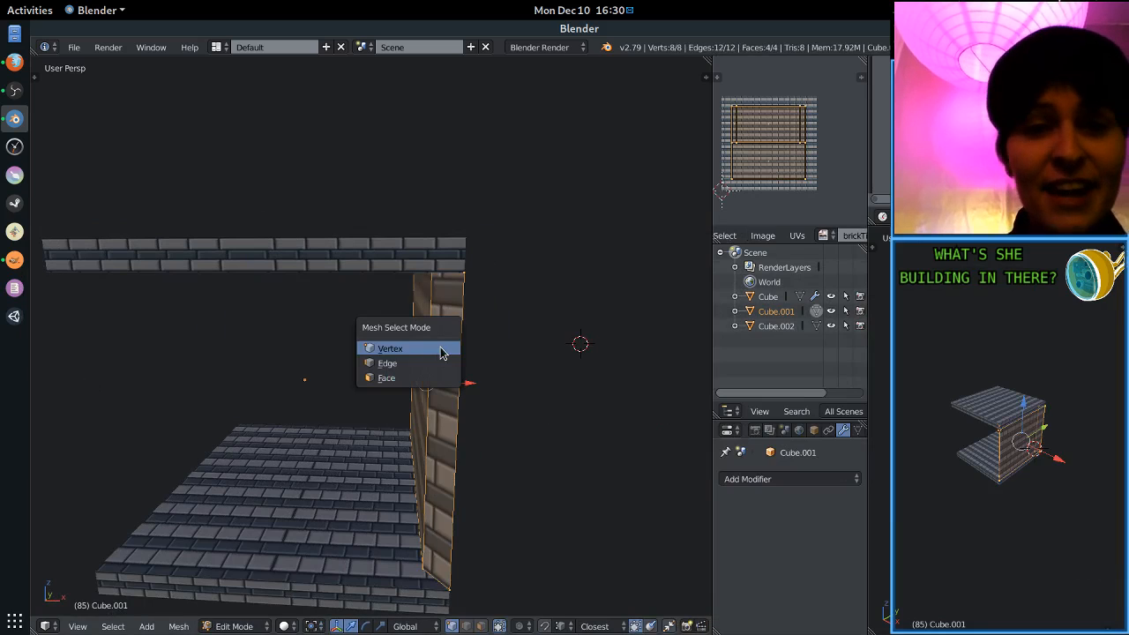
pyautogui.click(407, 363)
pyautogui.rightClick(408, 353)
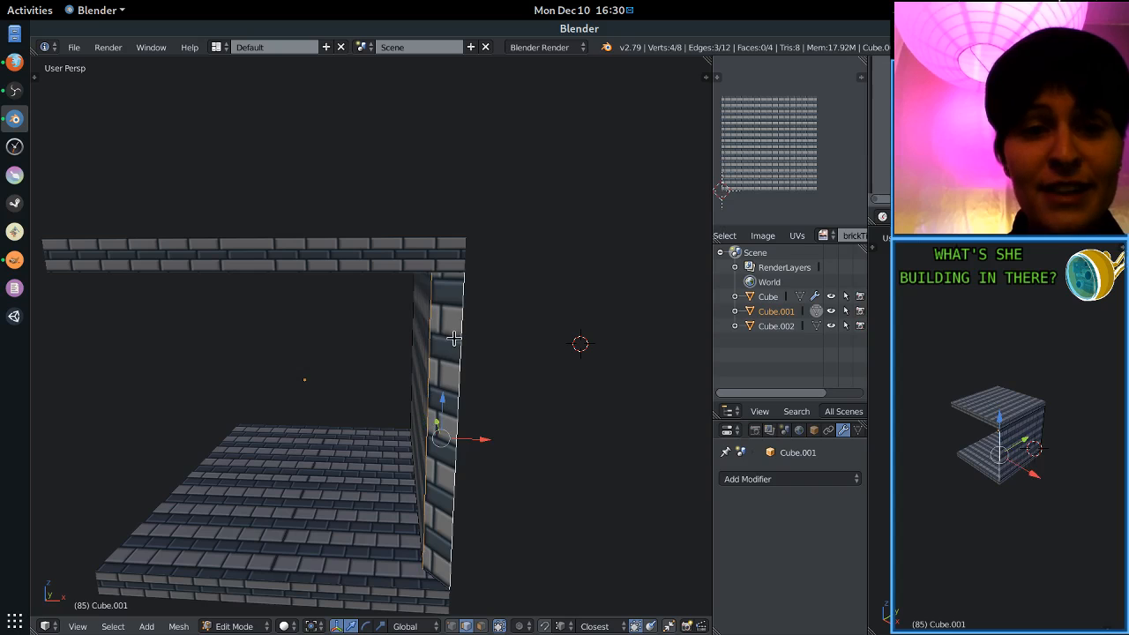
pyautogui.hotkey('ctrl', 'Tab')
pyautogui.click(446, 356)
pyautogui.rightClick(451, 353)
pyautogui.keyDown('shift'); pyautogui.rightClick(419, 352); pyautogui.keyUp('shift')
pyautogui.moveTo(418, 352); pyautogui.dragTo(329, 400, button='middle')
pyautogui.keyDown('shift'); pyautogui.rightClick(272, 376); pyautogui.keyUp('shift')
pyautogui.moveTo(272, 376); pyautogui.dragTo(385, 391, button='middle')
pyautogui.keyDown('shift'); pyautogui.rightClick(368, 379); pyautogui.keyUp('shift')
pyautogui.scroll(3, 385, 391)
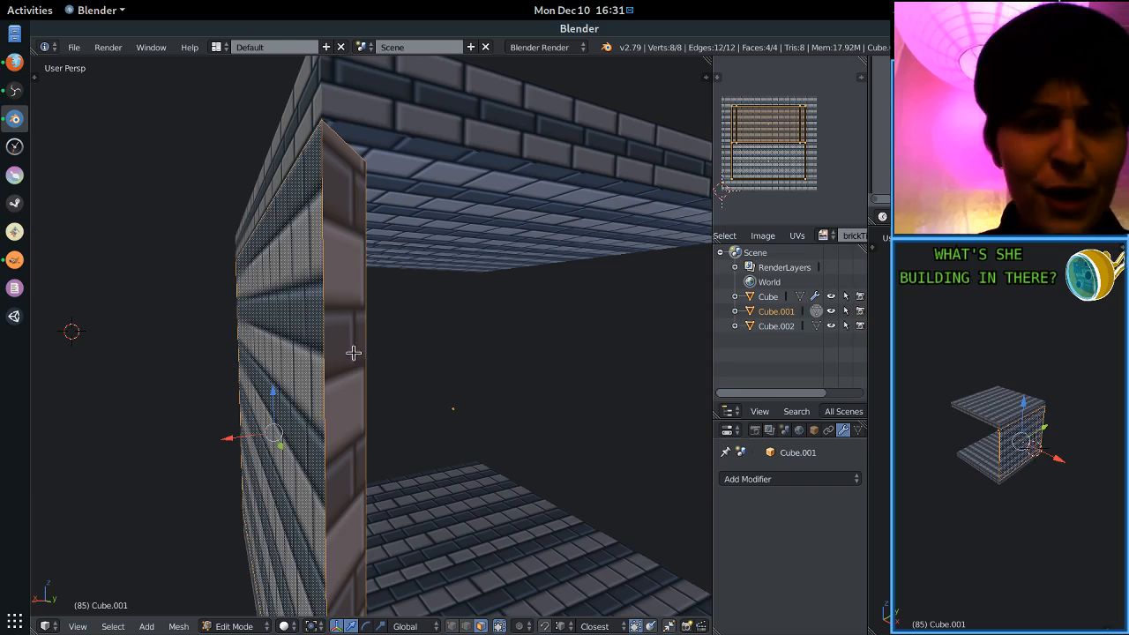
pyautogui.moveTo(356, 343); pyautogui.dragTo(360, 345, button='middle')
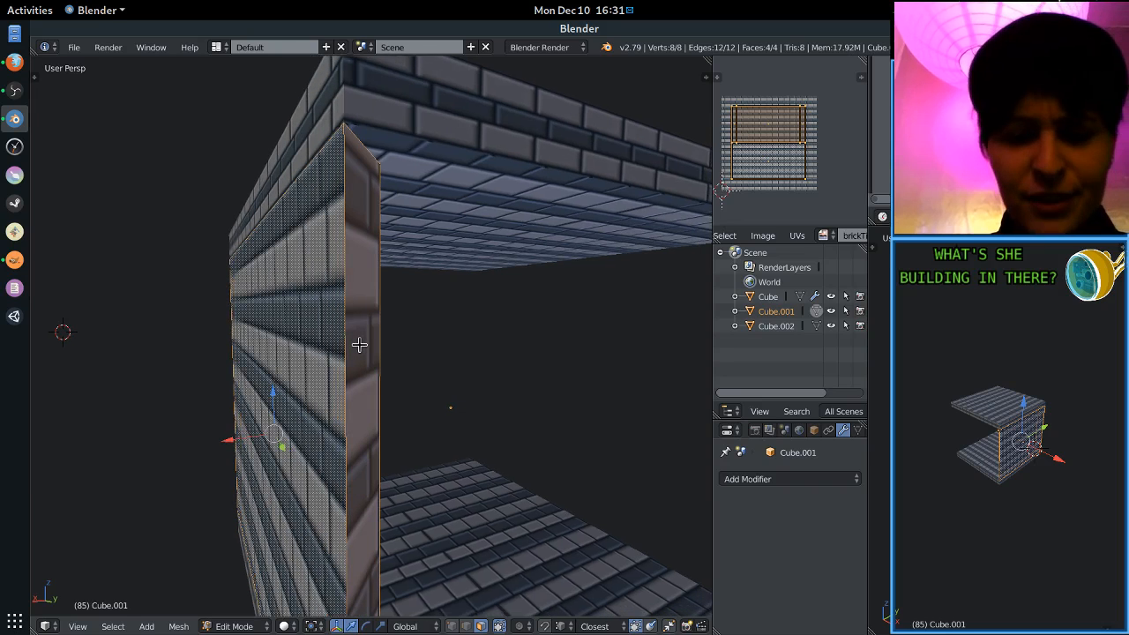
# Try the standard Unwrap on the plain wall's four faces, check the brick pattern, and undo it.
pyautogui.press('u')
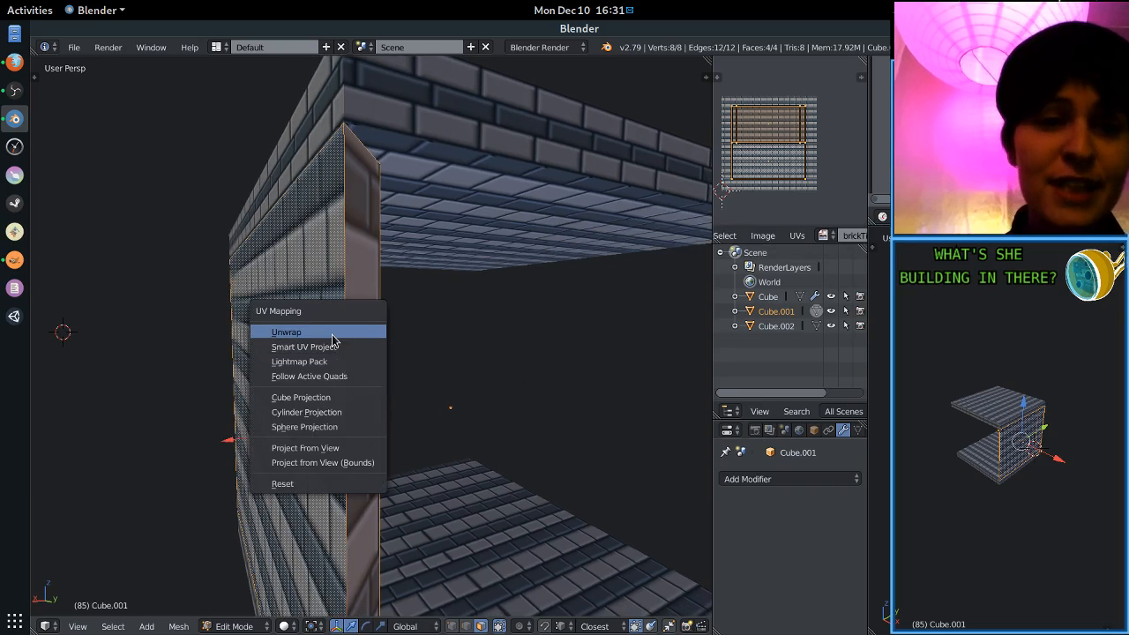
pyautogui.click(332, 335)
pyautogui.scroll(-4, 391, 335)
pyautogui.moveTo(391, 335); pyautogui.dragTo(261, 347, button='middle')
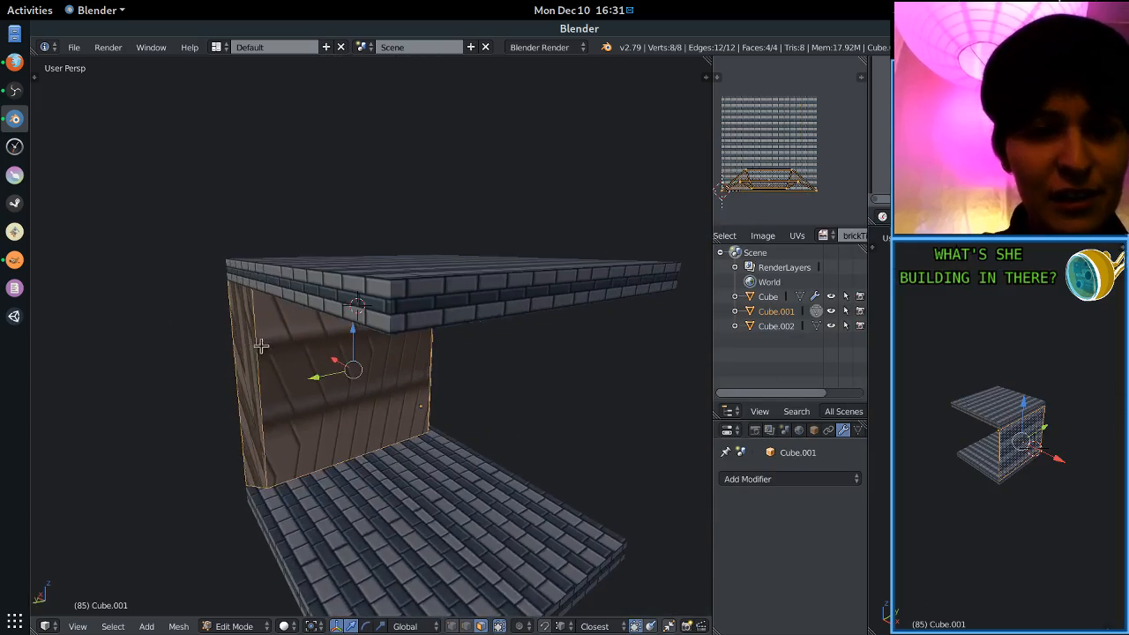
pyautogui.hotkey('ctrl', 'z')
# Switch to edge select mode and mark the vertical edge between the plain wall's end and its inner side as a seam.
pyautogui.moveTo(300, 398); pyautogui.dragTo(360, 385, button='middle')
pyautogui.scroll(3, 353, 391)
pyautogui.scroll(1, 330, 392)
pyautogui.hotkey('ctrl', 'Tab')
pyautogui.click(335, 390)
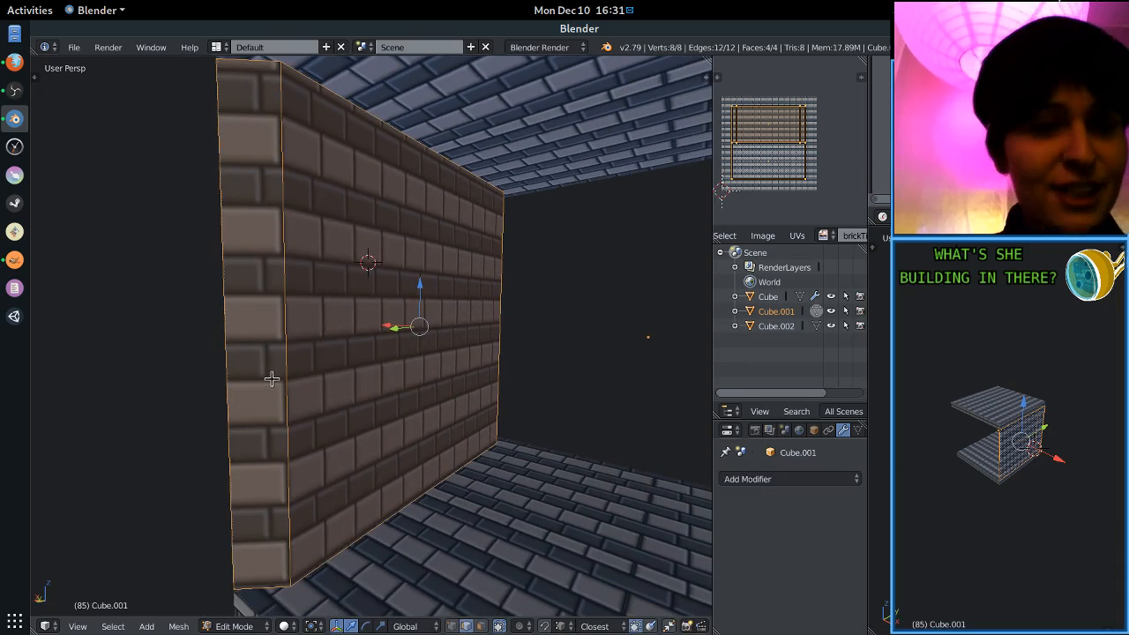
pyautogui.rightClick(281, 366)
pyautogui.hotkey('ctrl', 'e')
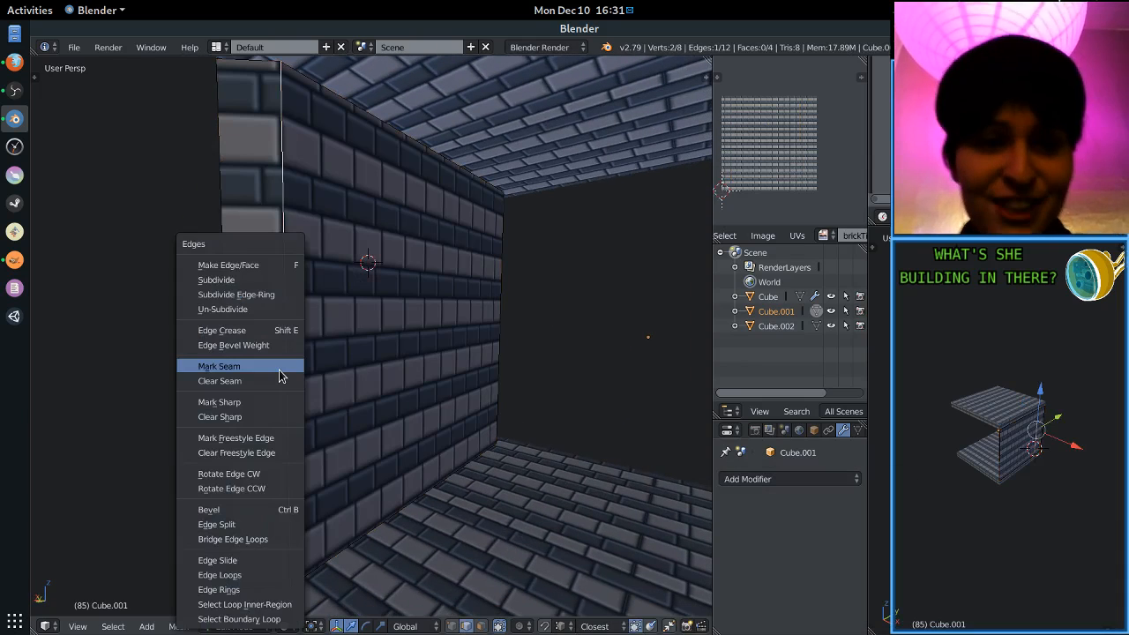
pyautogui.click(278, 369)
# Unwrap the plain wall's whole mesh along the new seam and check how the bricks run around its corner.
pyautogui.press('a')
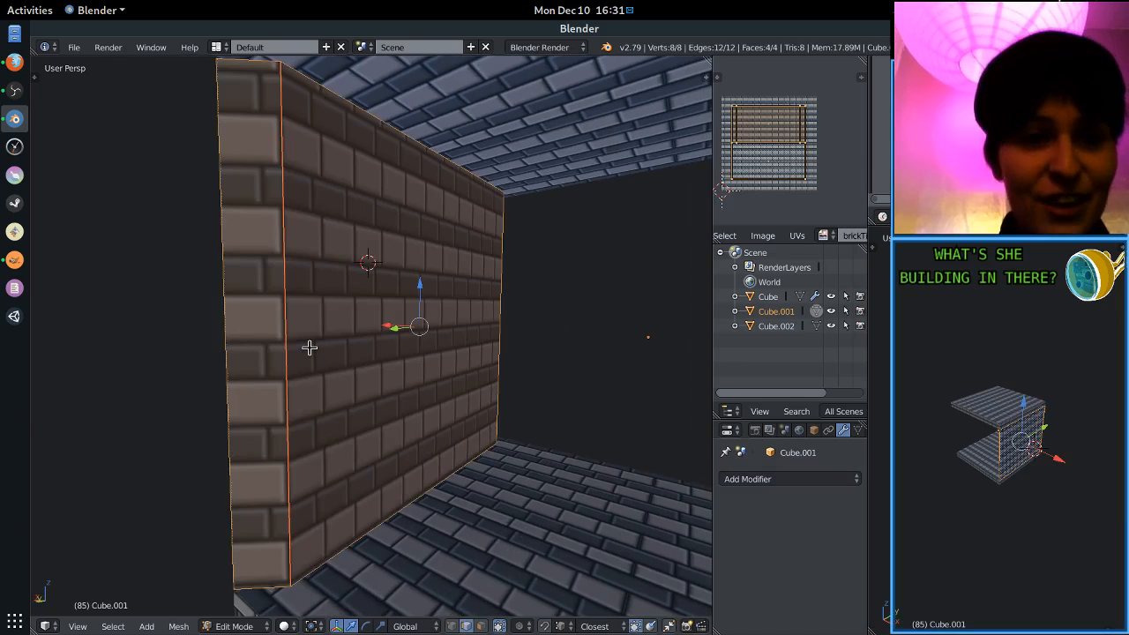
pyautogui.press('u')
pyautogui.click(310, 350)
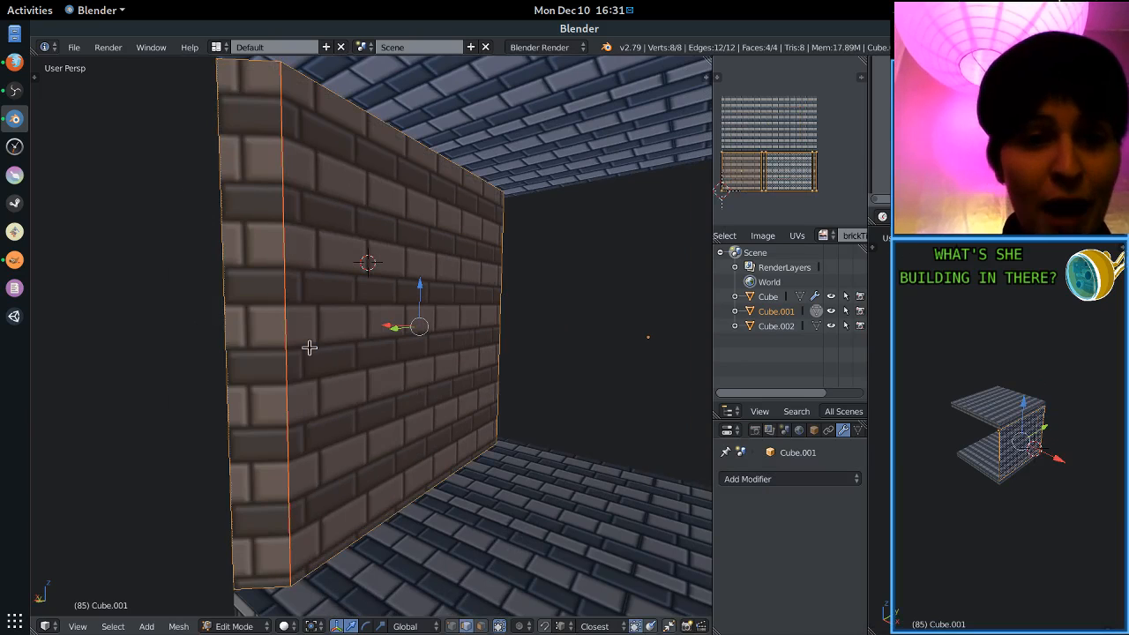
pyautogui.moveTo(311, 345)
pyautogui.mouseDown(button='middle')
pyautogui.moveTo(426, 352)
pyautogui.moveTo(250, 379)
pyautogui.moveTo(124, 369)
pyautogui.moveTo(194, 285)
pyautogui.moveTo(255, 318)
pyautogui.moveTo(156, 330)
pyautogui.moveTo(160, 318)
pyautogui.mouseUp(button='middle')
pyautogui.press('Tab')
pyautogui.press('Tab')
pyautogui.scroll(7, 257, 328)
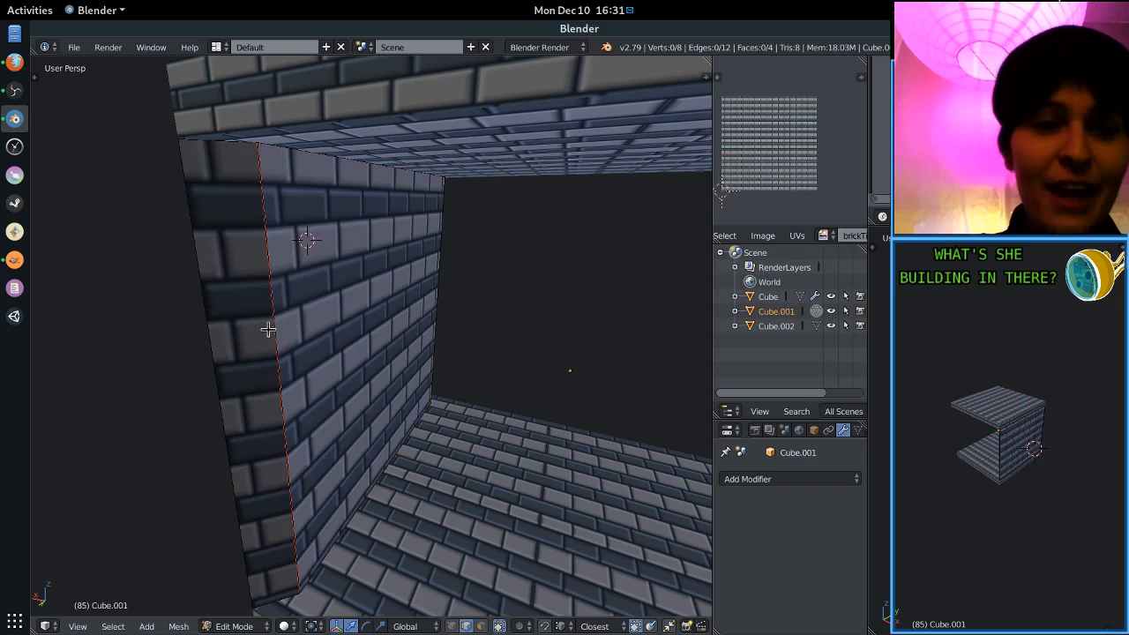
# Reselect the plain wall's corner seam edge and review the Mark Seam and Clear Seam commands for edges.
pyautogui.rightClick(265, 274)
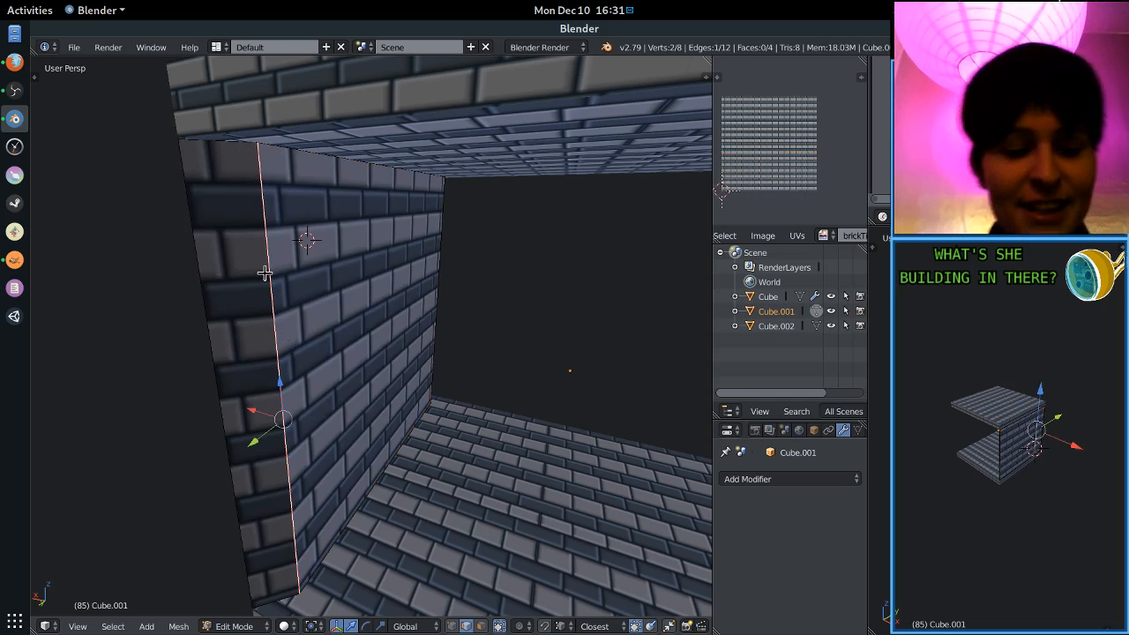
pyautogui.hotkey('ctrl', 'e')
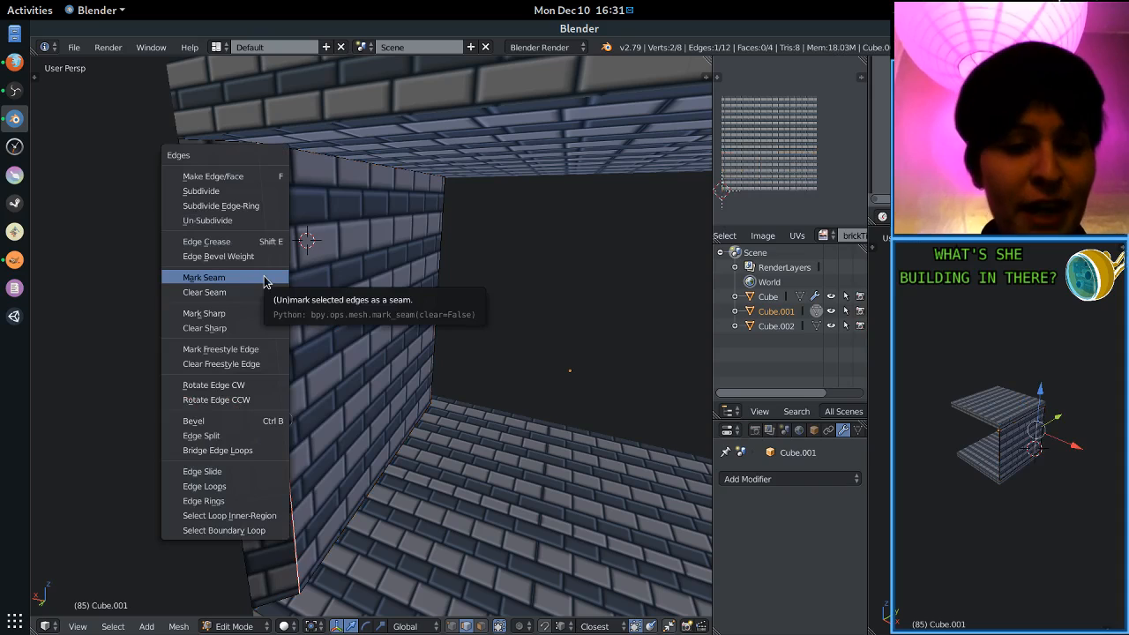
pyautogui.click(264, 279)
pyautogui.click(179, 626)
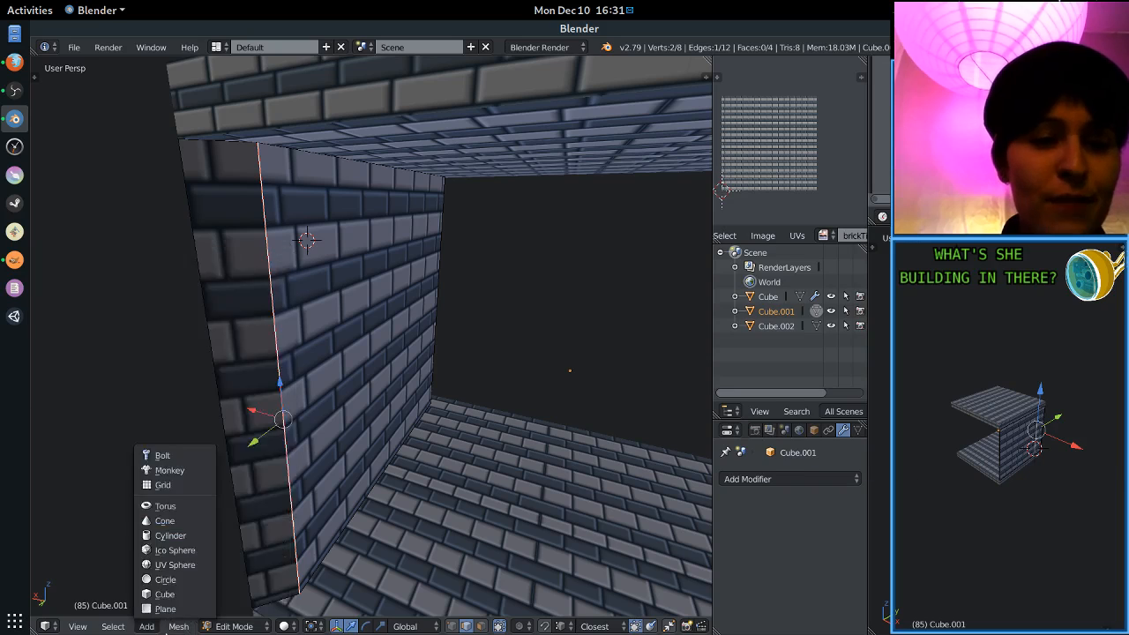
pyautogui.moveTo(227, 431)
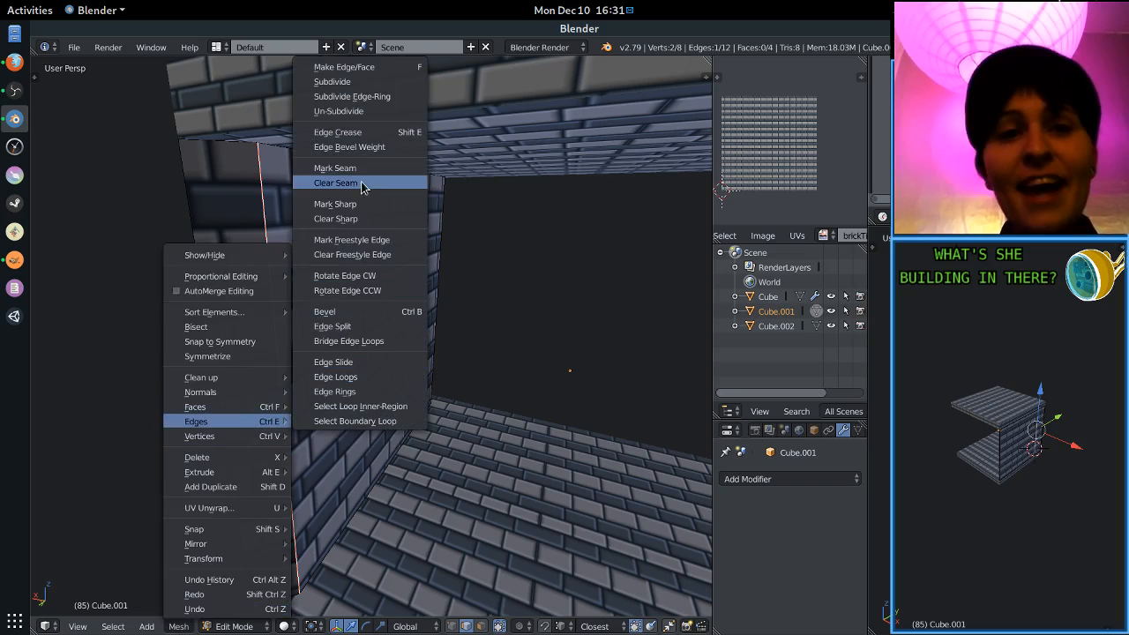
pyautogui.click(334, 173)
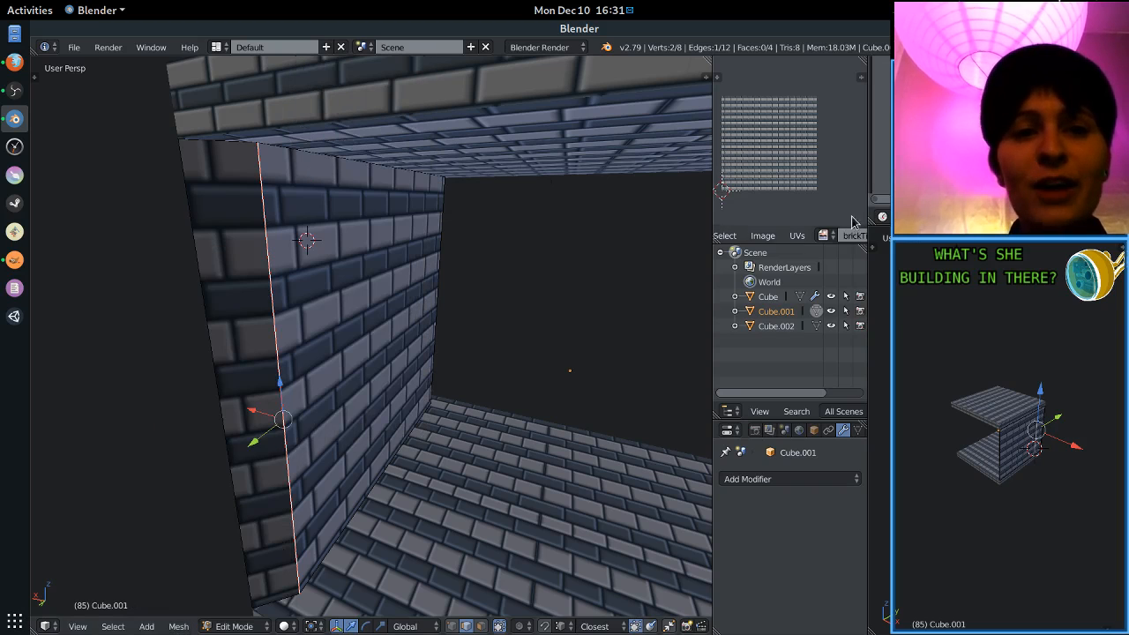
pyautogui.moveTo(616, 300); pyautogui.dragTo(603, 292, button='middle')
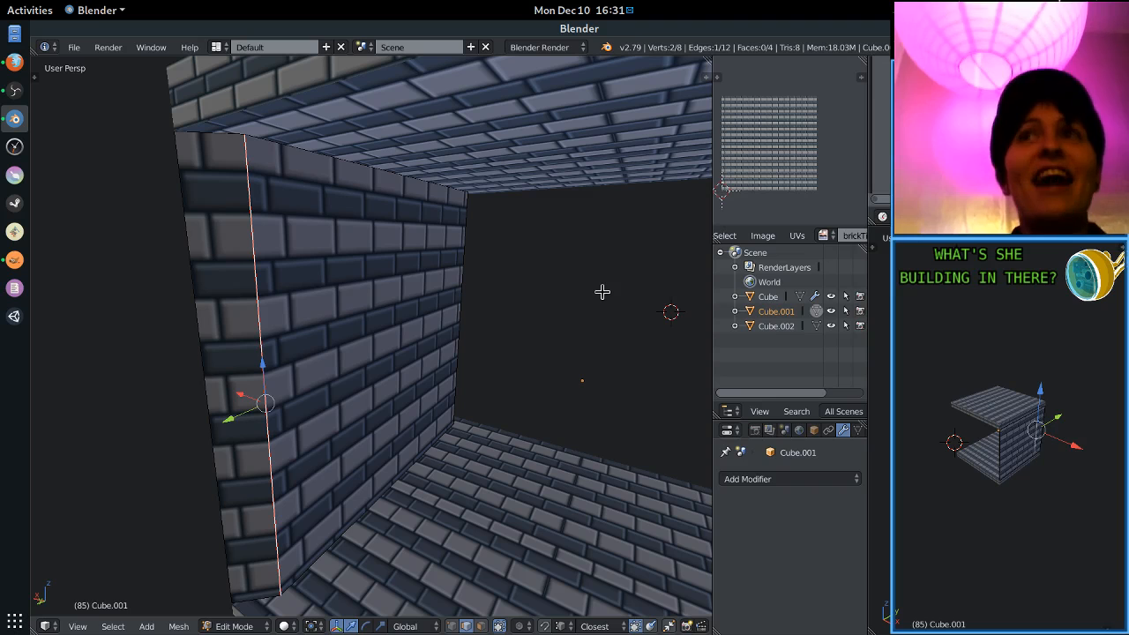
# Select the plain wall's entire mesh and examine its complete UV layout over the brick texture.
pyautogui.moveTo(223, 355); pyautogui.dragTo(349, 356, button='middle')
pyautogui.press('a')
pyautogui.press('a')
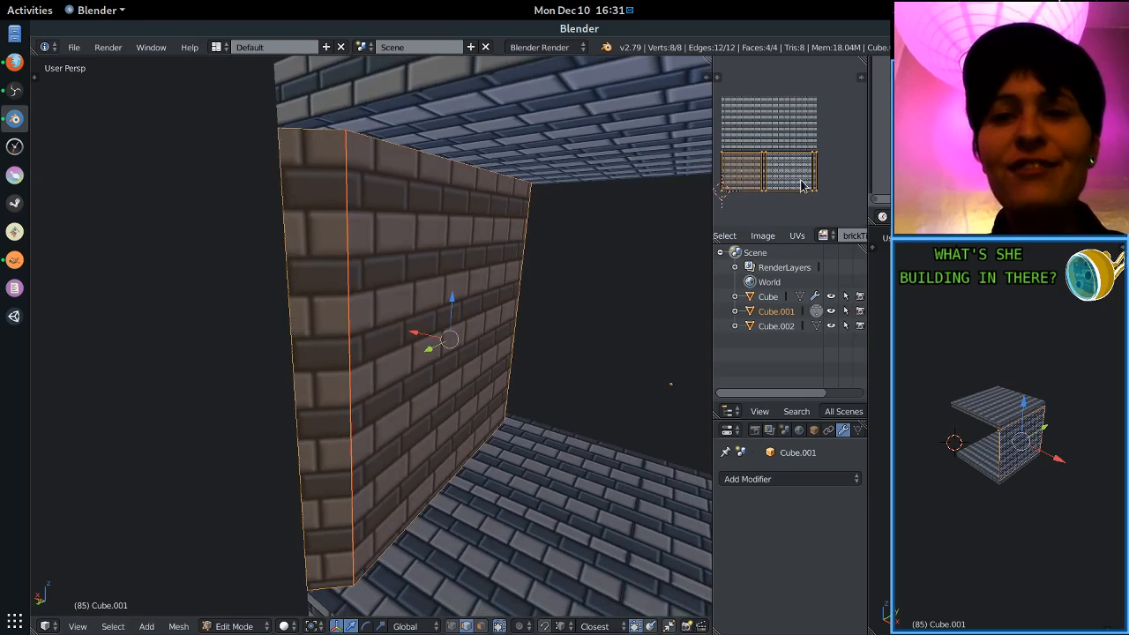
pyautogui.moveTo(529, 229); pyautogui.dragTo(396, 318, button='middle')
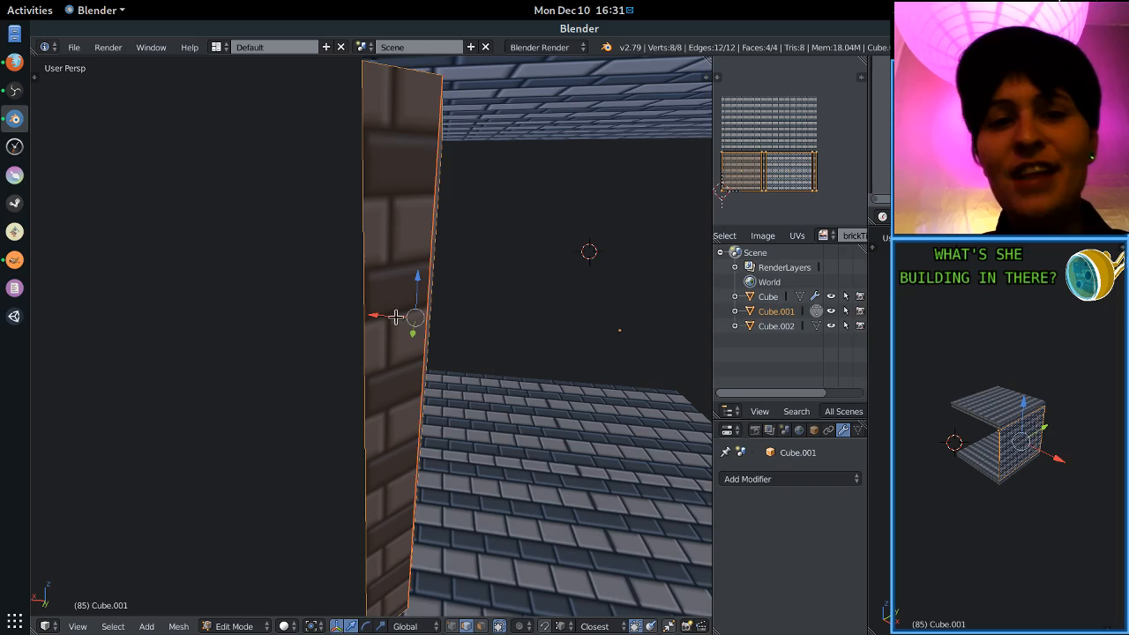
pyautogui.scroll(4, 837, 195)
pyautogui.moveTo(800, 189); pyautogui.dragTo(821, 166, button='middle')
pyautogui.scroll(-3, 812, 176)
# In face select mode, pick the plain wall's end and side faces in turn and compare each with its UV island.
pyautogui.hotkey('ctrl', 'Tab')
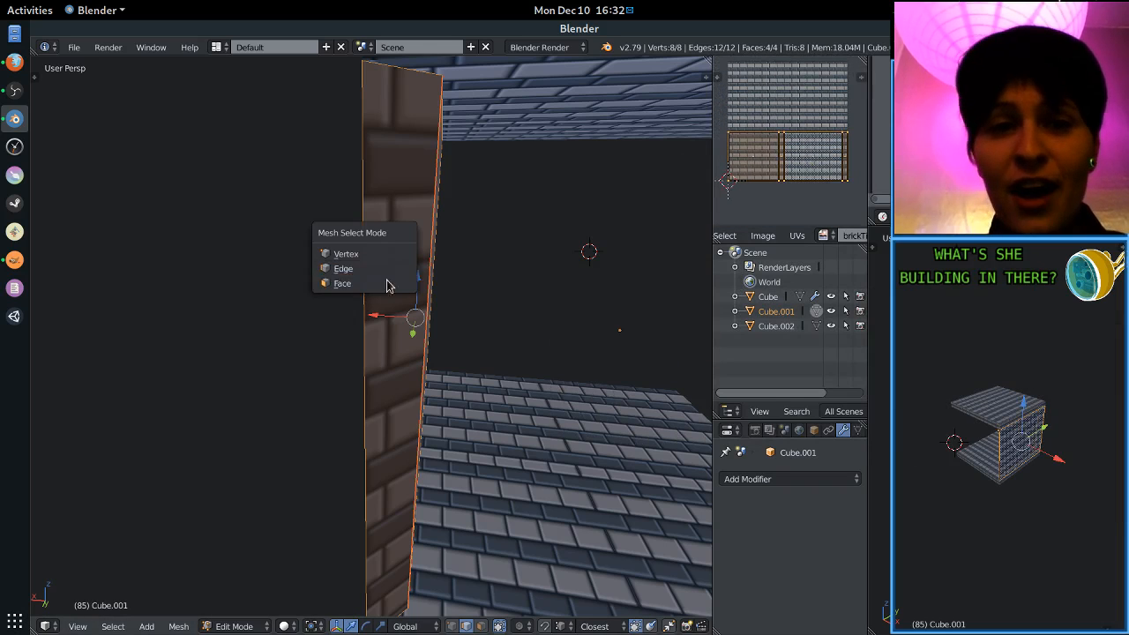
pyautogui.click(388, 285)
pyautogui.rightClick(412, 226)
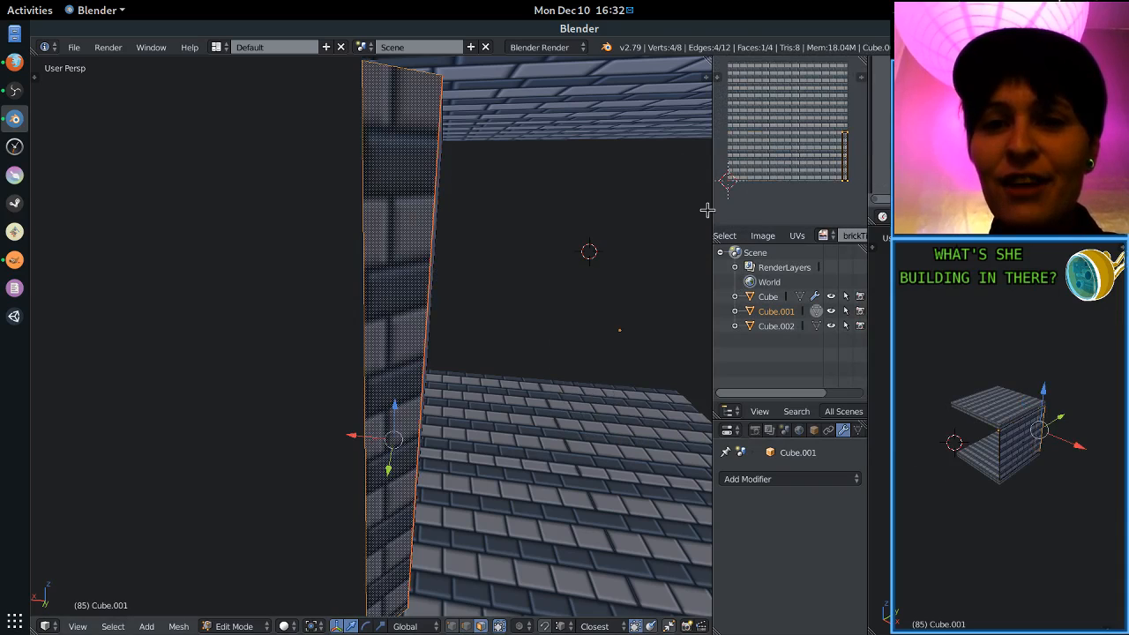
pyautogui.moveTo(707, 209); pyautogui.dragTo(676, 212)
pyautogui.moveTo(282, 320); pyautogui.dragTo(385, 224, button='middle')
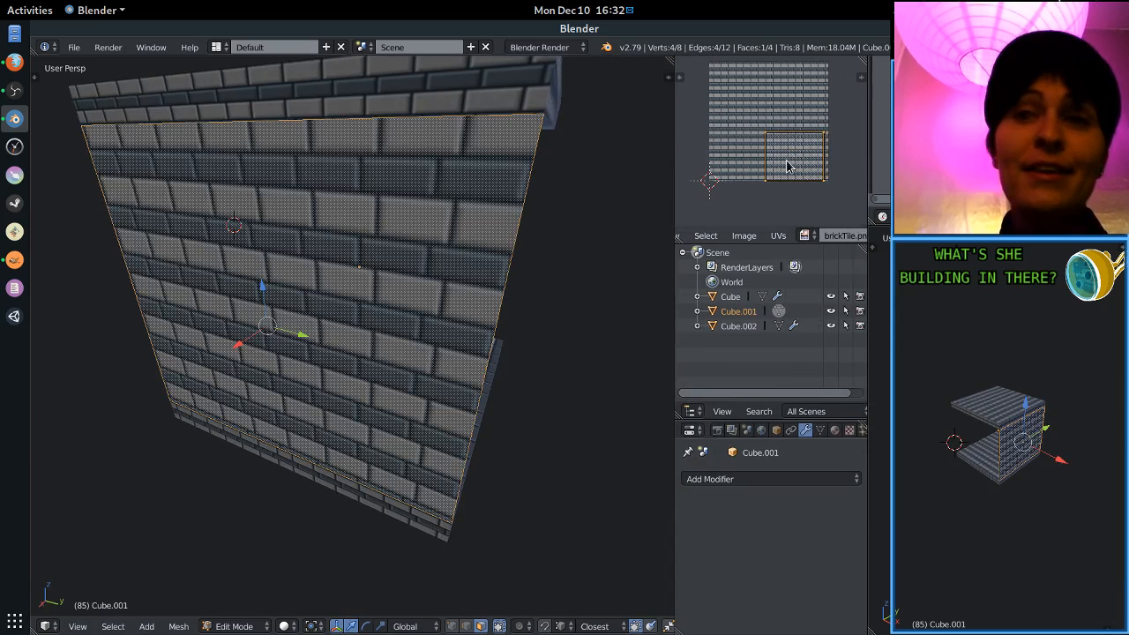
pyautogui.moveTo(618, 168); pyautogui.dragTo(427, 225, button='middle')
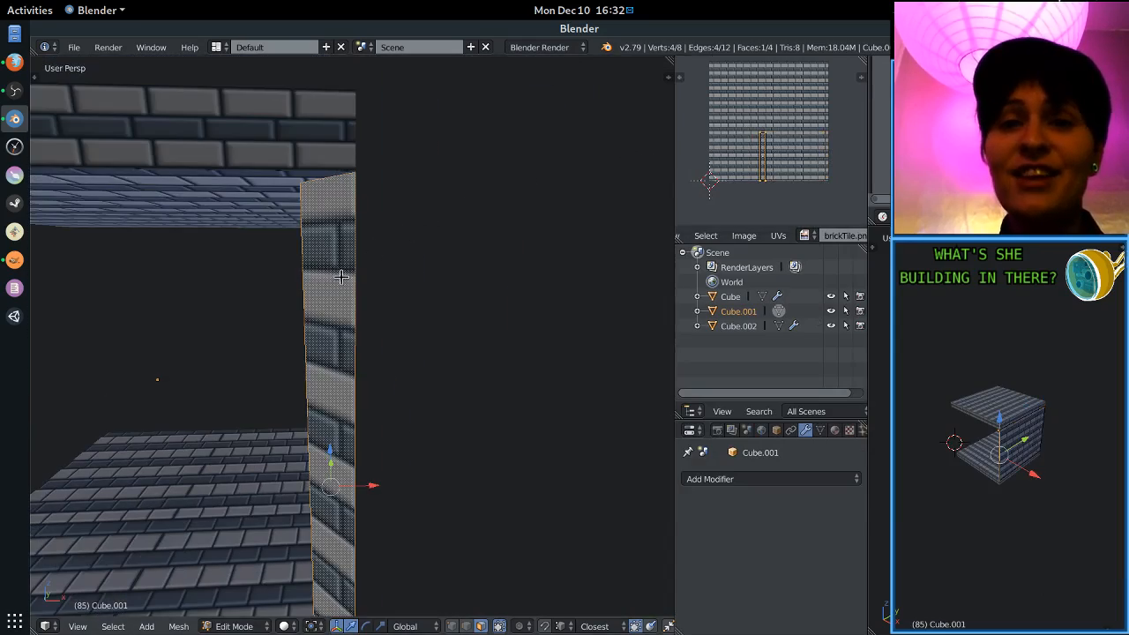
pyautogui.moveTo(651, 164); pyautogui.dragTo(398, 271, button='middle')
pyautogui.rightClick(397, 271)
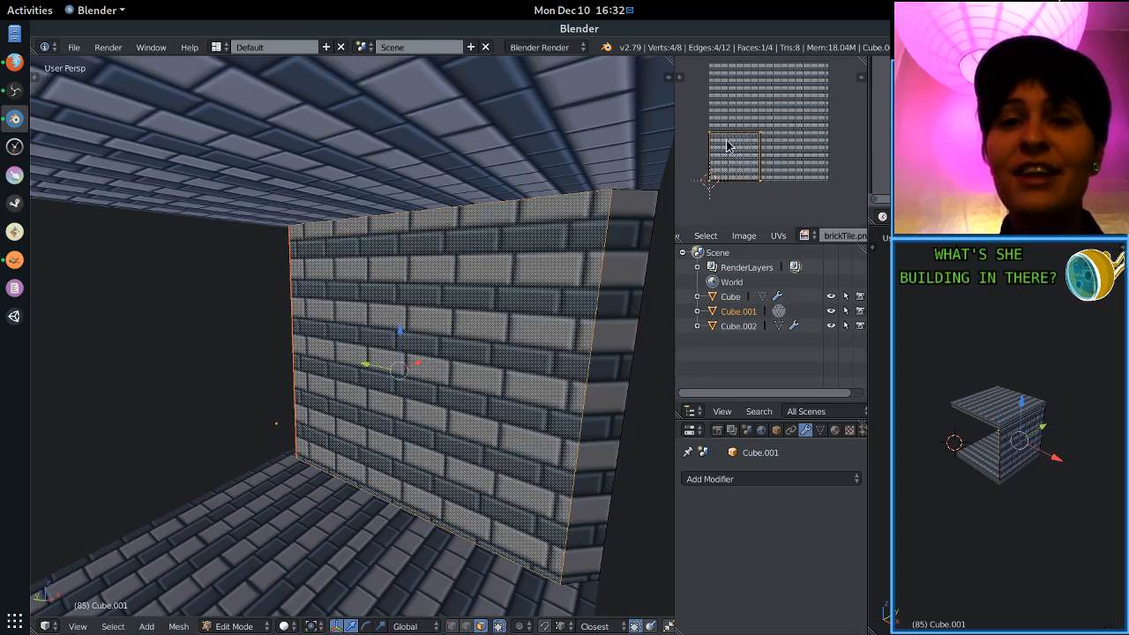
# Examine the unwrapped wall against the slabs from the outside and finish in Object Mode.
pyautogui.moveTo(308, 346); pyautogui.dragTo(229, 369, button='middle')
pyautogui.scroll(1, 414, 356)
pyautogui.press('Tab')
pyautogui.press('a')
pyautogui.scroll(-2, 229, 369)
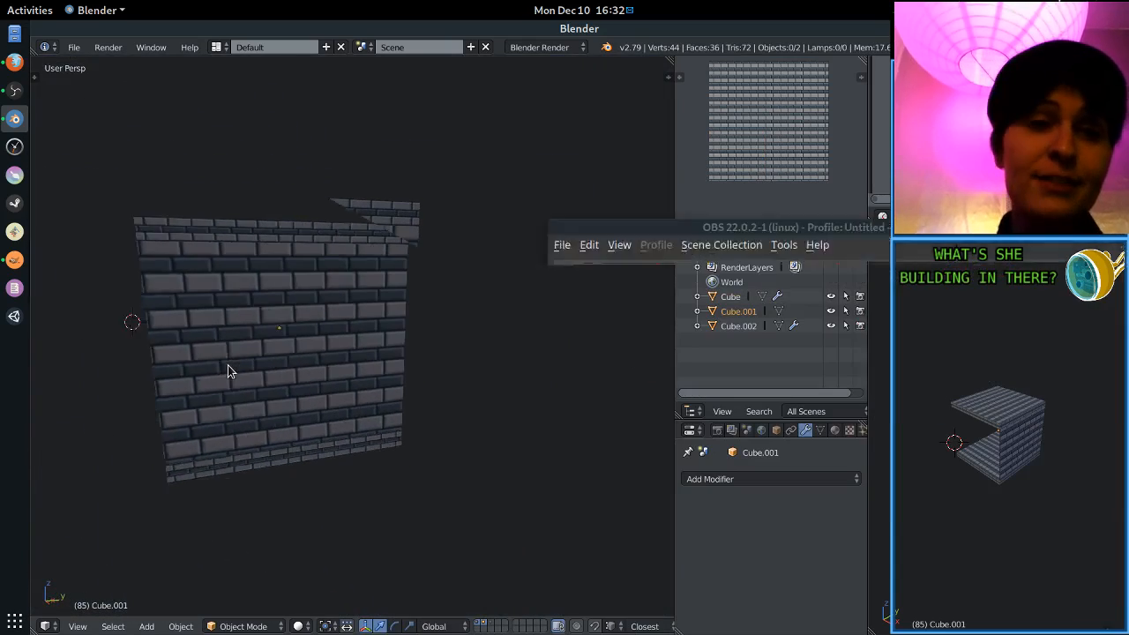
pyautogui.press('a')
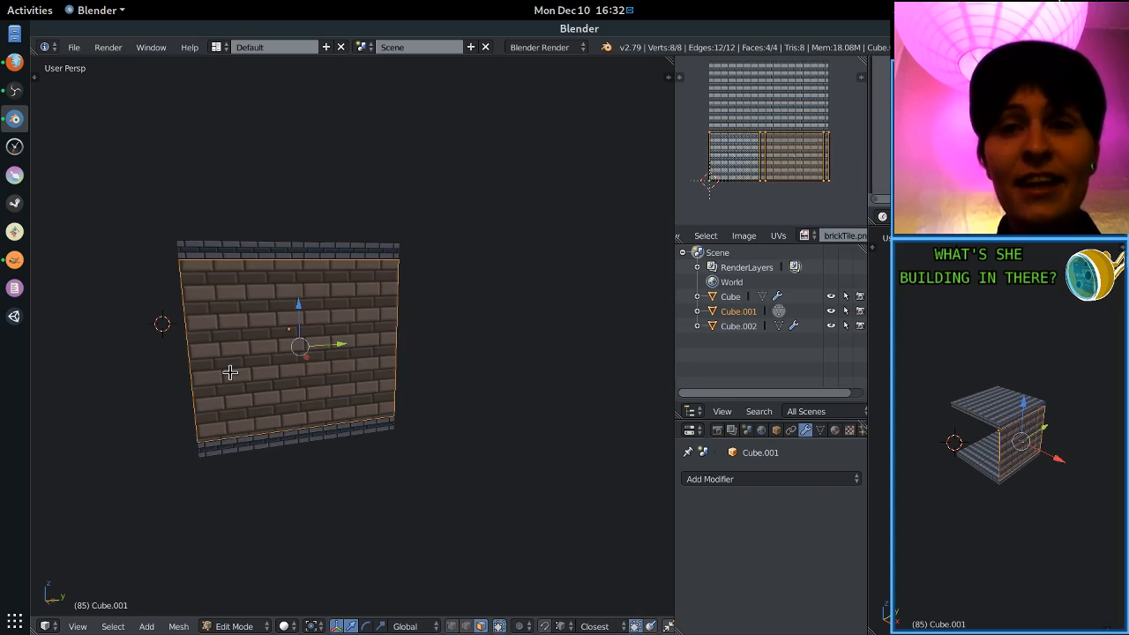
pyautogui.moveTo(227, 373); pyautogui.dragTo(255, 440, button='middle')
pyautogui.press('Tab')
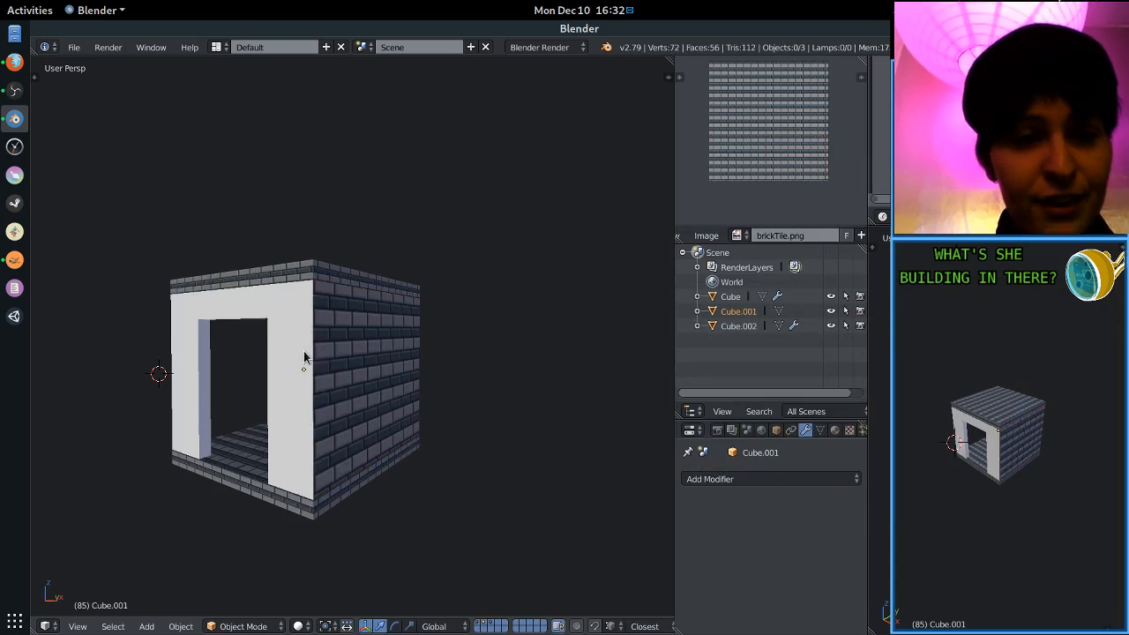
# Select the doorway wall and show only its layer.
pyautogui.rightClick(304, 357)
pyautogui.press('Tab')
pyautogui.moveTo(303, 351); pyautogui.dragTo(372, 389, button='middle')
pyautogui.press('Tab')
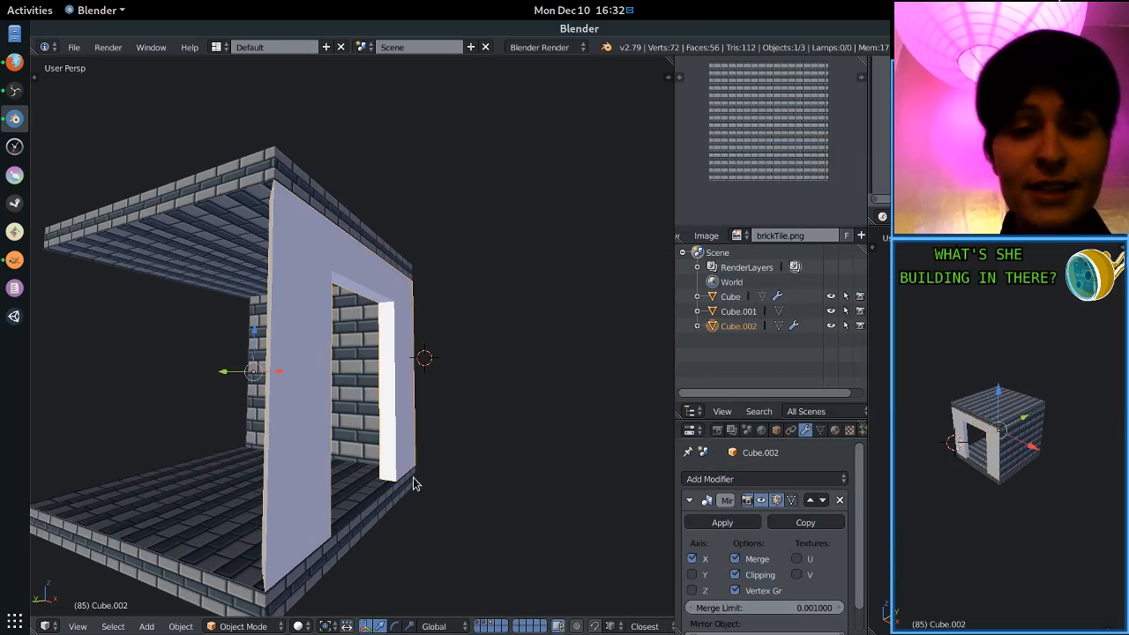
pyautogui.click(488, 625)
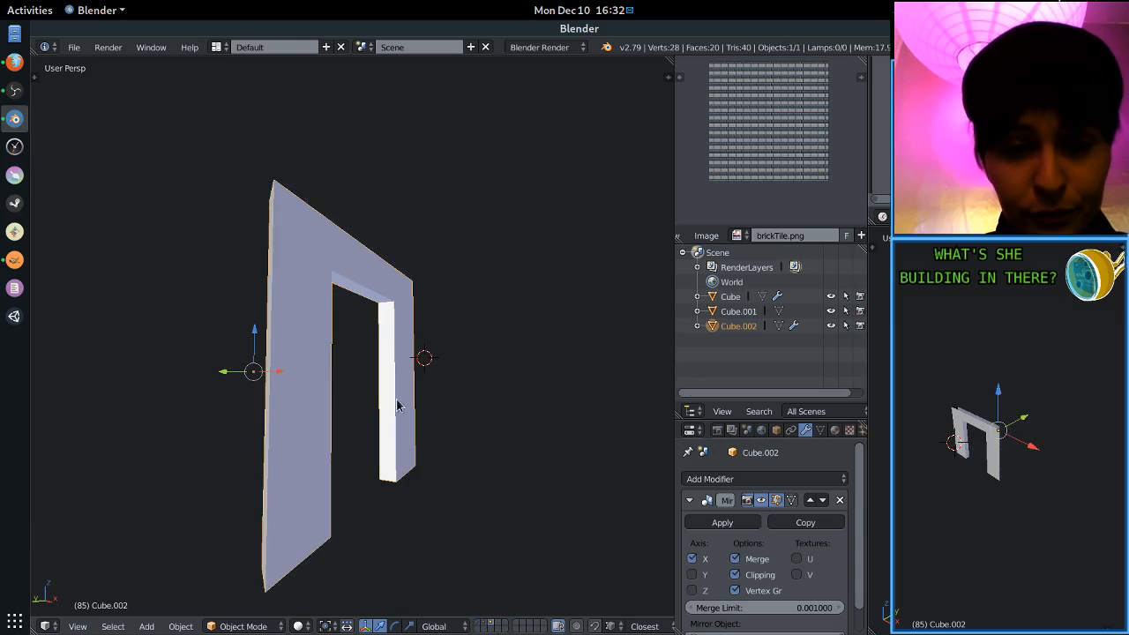
# Open the doorway wall's mesh in edge select mode and mark the pillar's vertical outer corner edge as a seam.
pyautogui.moveTo(396, 405)
pyautogui.mouseDown(button='middle')
pyautogui.moveTo(197, 436)
pyautogui.moveTo(389, 385)
pyautogui.mouseUp(button='middle')
pyautogui.scroll(2, 397, 384)
pyautogui.press('Tab')
pyautogui.hotkey('ctrl', 'Tab')
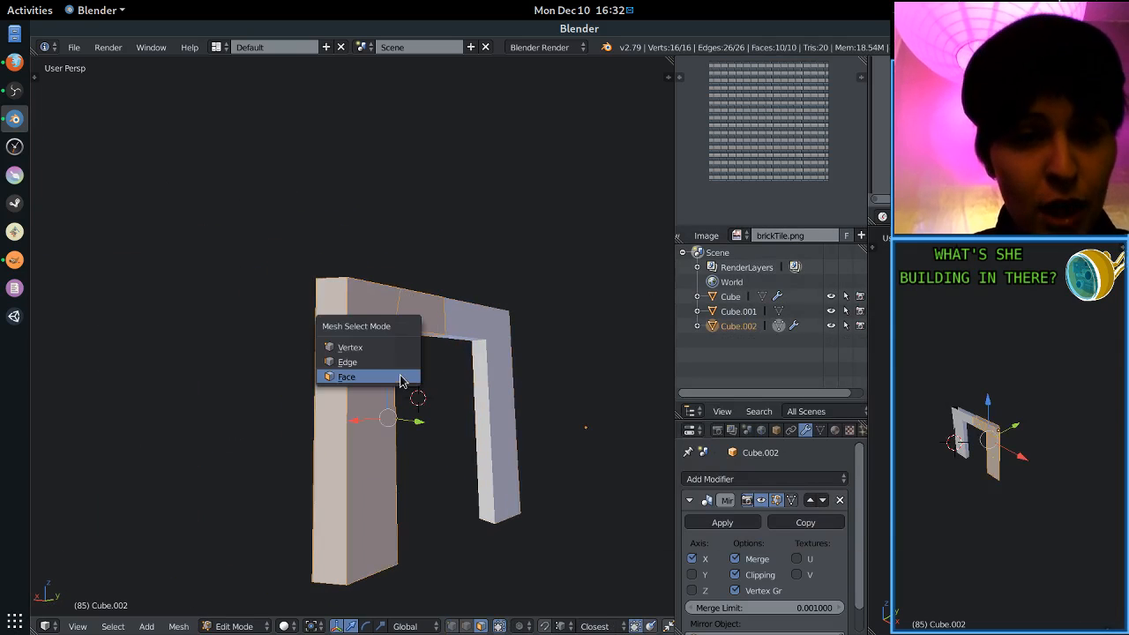
pyautogui.click(383, 366)
pyautogui.press('a')
pyautogui.rightClick(348, 311)
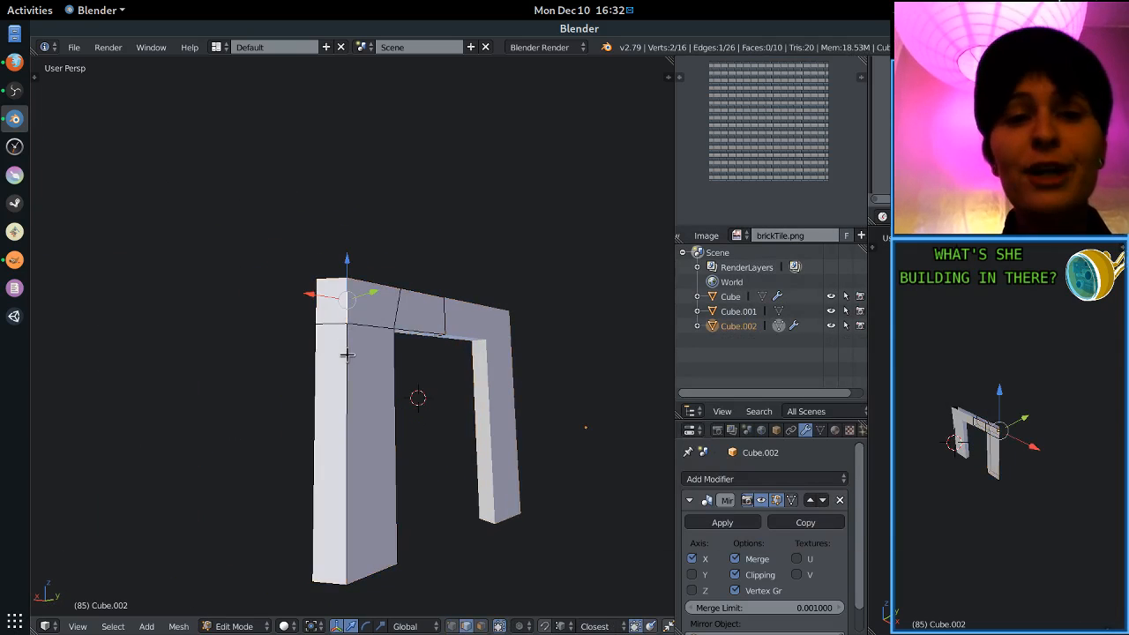
pyautogui.moveTo(412, 381); pyautogui.dragTo(359, 283, button='middle')
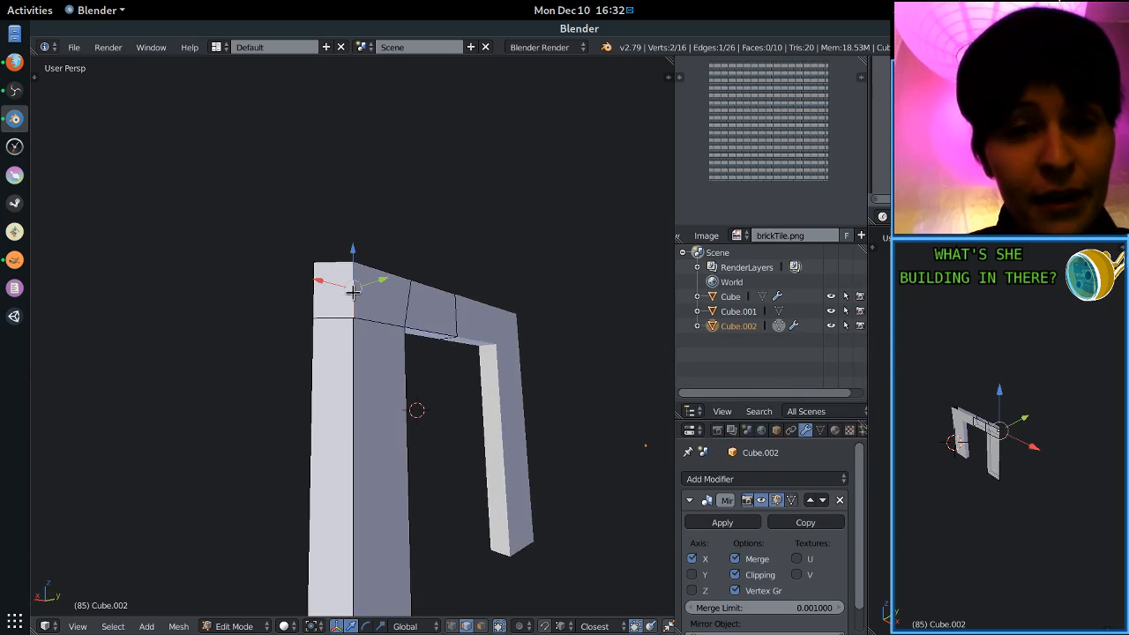
pyautogui.hotkey('ctrl', 'e')
pyautogui.click(357, 358)
# Move the lintel's upper vertex about 0.067 along X to line it up with the pillar's inner edge.
pyautogui.moveTo(356, 358); pyautogui.dragTo(452, 424, button='middle')
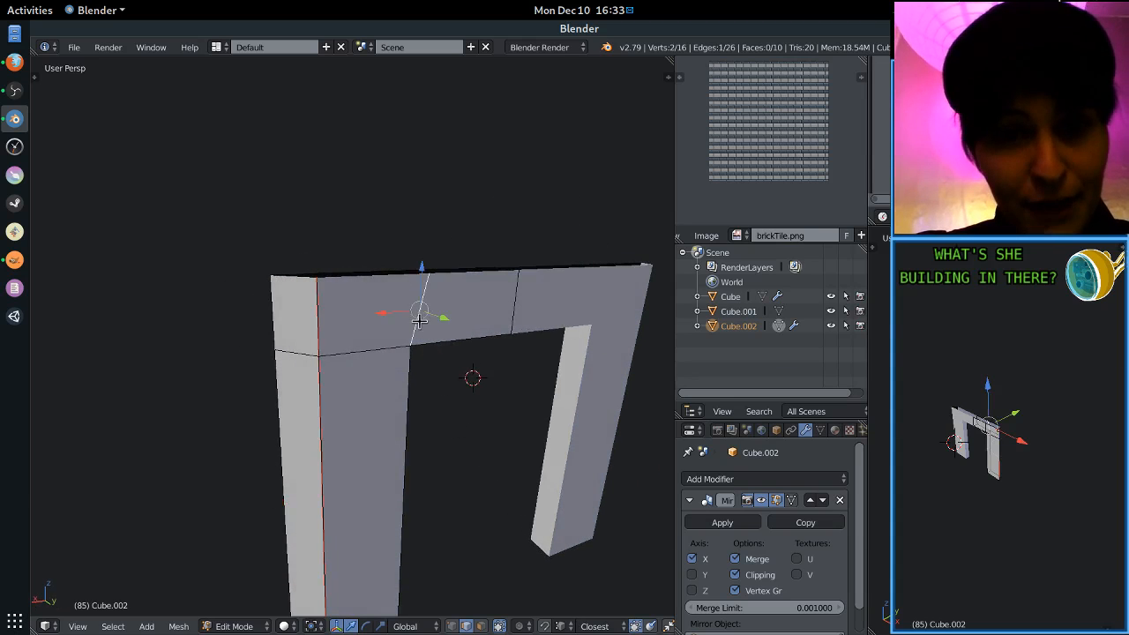
pyautogui.moveTo(552, 425); pyautogui.dragTo(501, 432, button='middle')
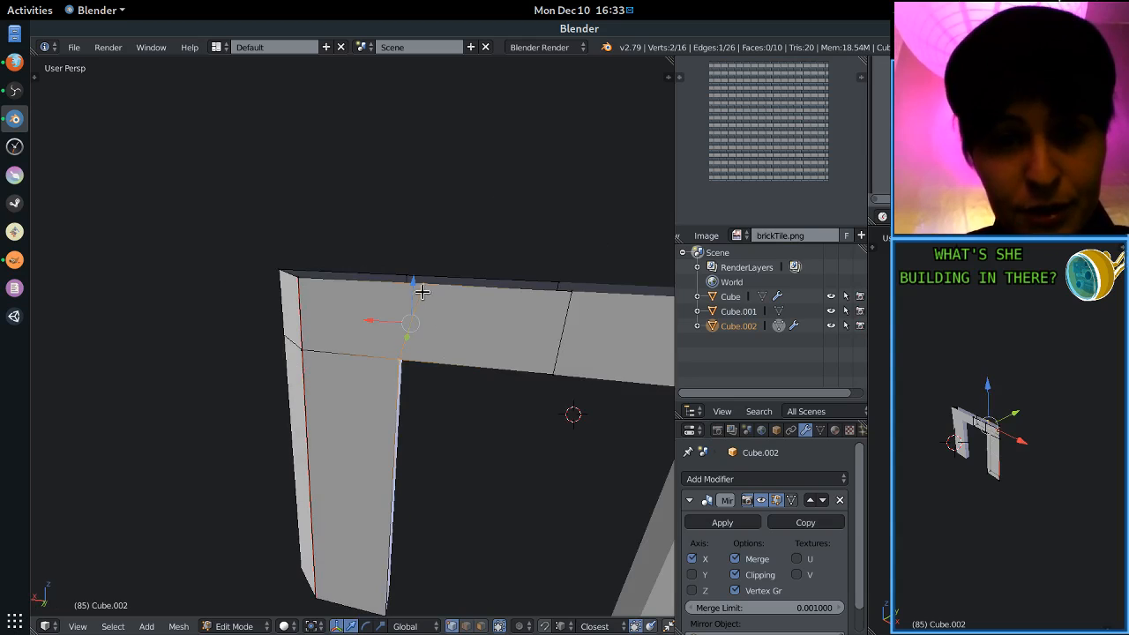
pyautogui.press('g')
pyautogui.press('x')
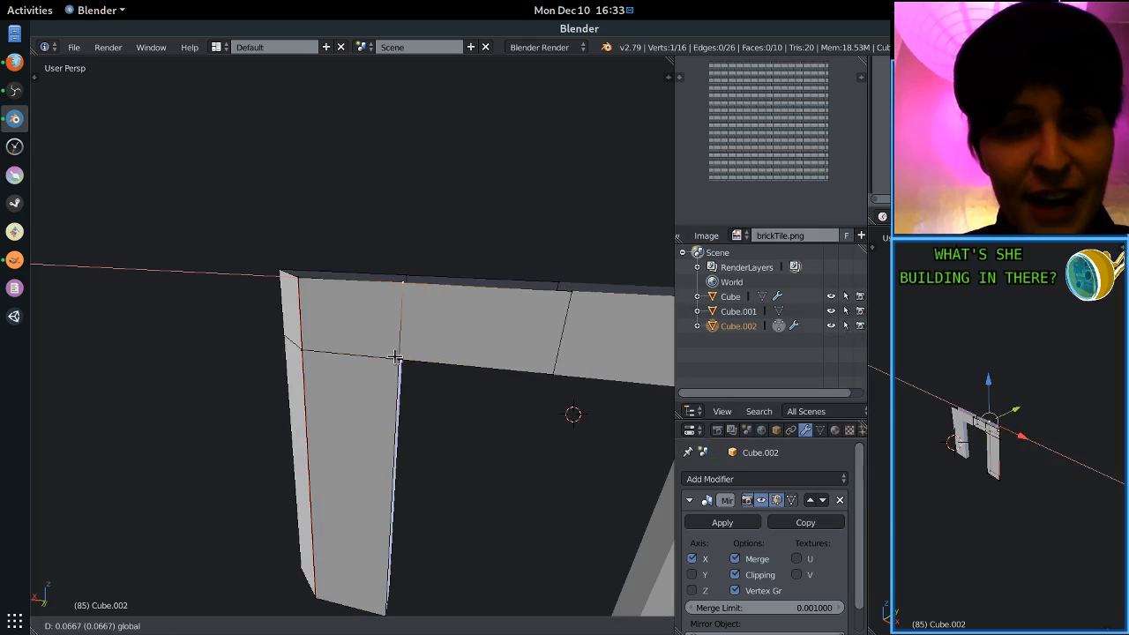
pyautogui.click(394, 356)
# Switch to edge selection and mark the horizontal edges between the pillar and the lintel as seams.
pyautogui.moveTo(394, 355); pyautogui.dragTo(434, 352, button='middle')
pyautogui.hotkey('ctrl', 'Tab')
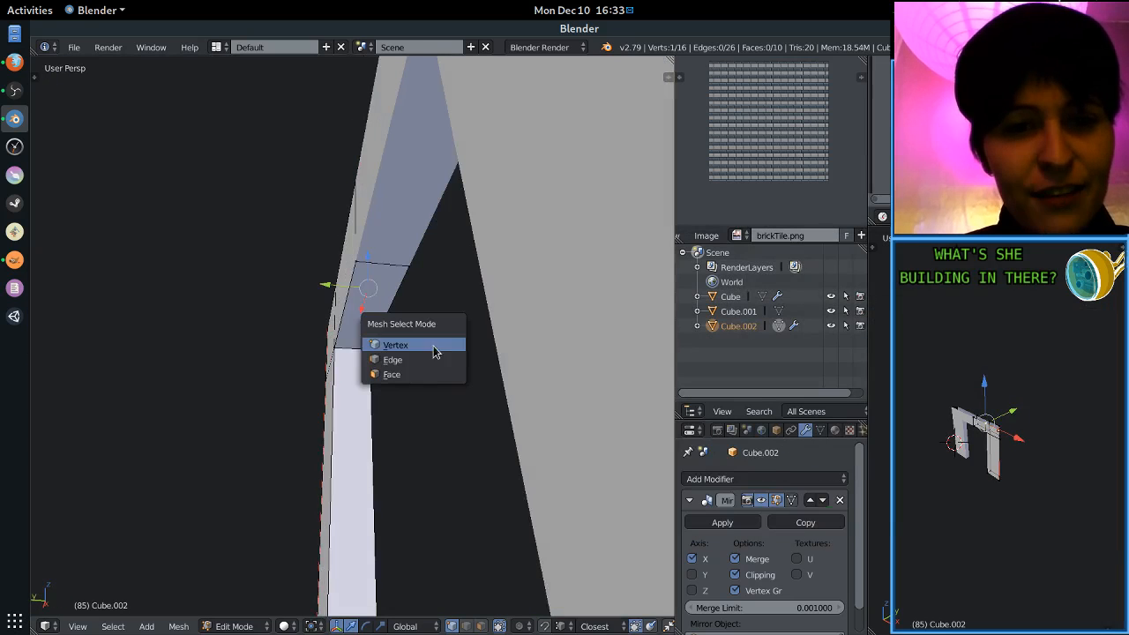
pyautogui.moveTo(349, 347); pyautogui.dragTo(317, 343, button='middle')
pyautogui.moveTo(407, 354); pyautogui.dragTo(420, 432, button='middle')
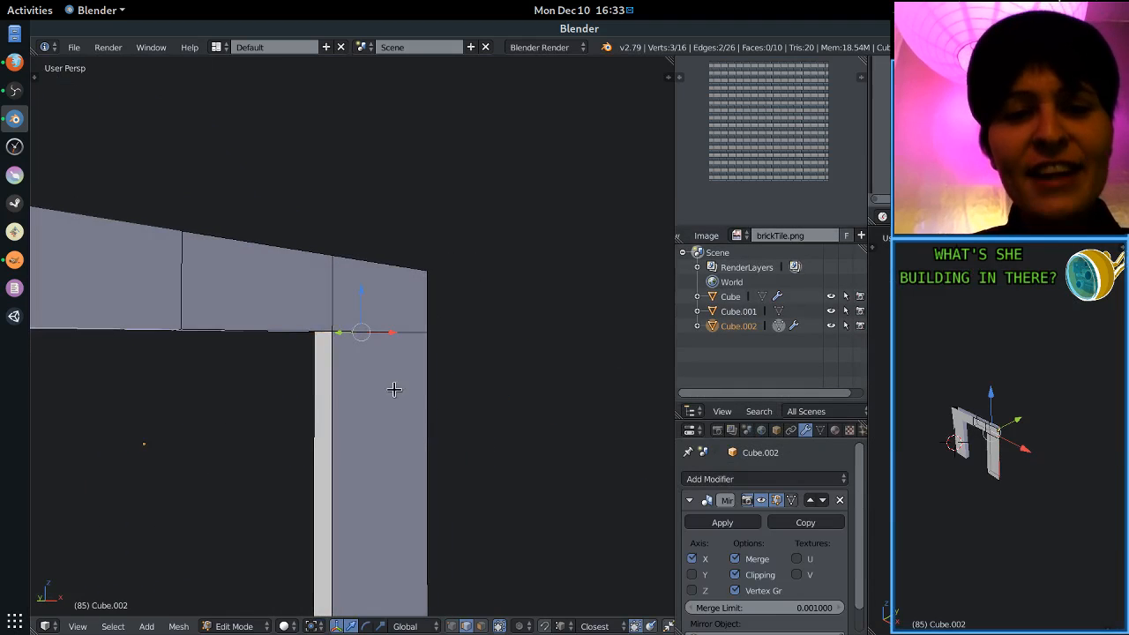
pyautogui.moveTo(324, 394); pyautogui.dragTo(408, 400, button='middle')
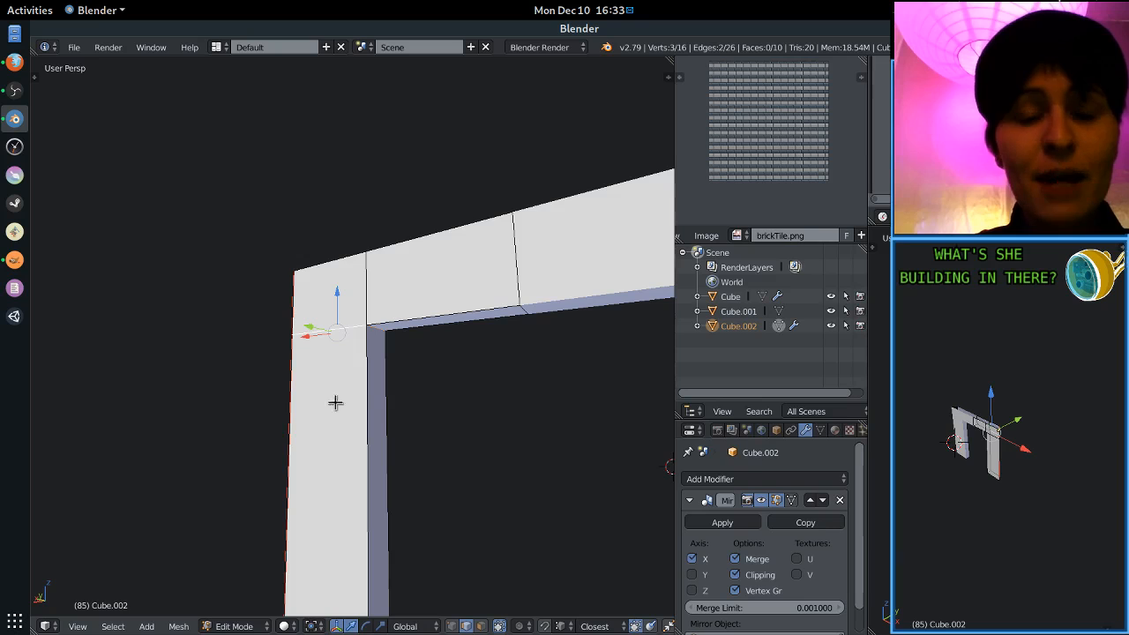
pyautogui.moveTo(335, 403); pyautogui.dragTo(394, 307, button='middle')
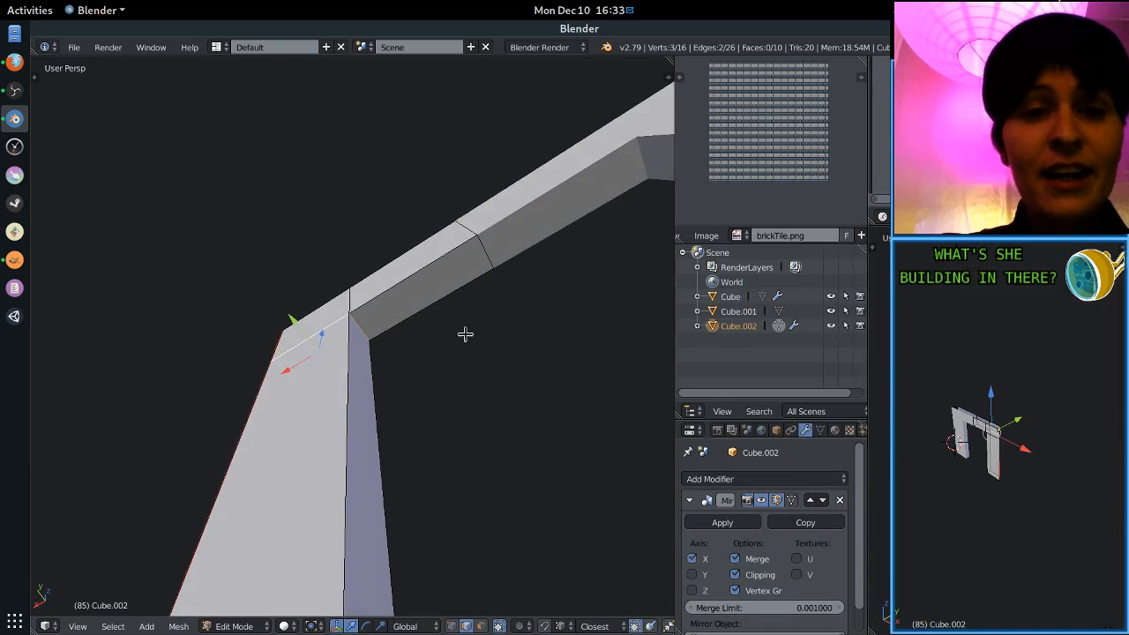
pyautogui.moveTo(465, 334); pyautogui.dragTo(478, 366, button='middle')
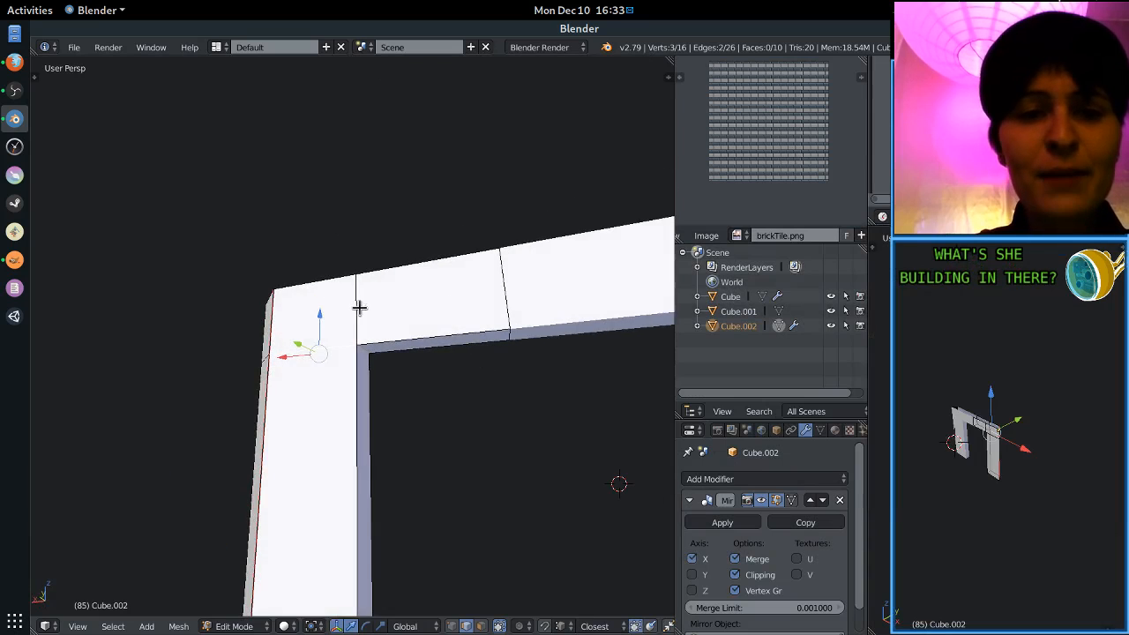
pyautogui.moveTo(359, 307); pyautogui.dragTo(509, 356, button='middle')
pyautogui.hotkey('ctrl', 'e')
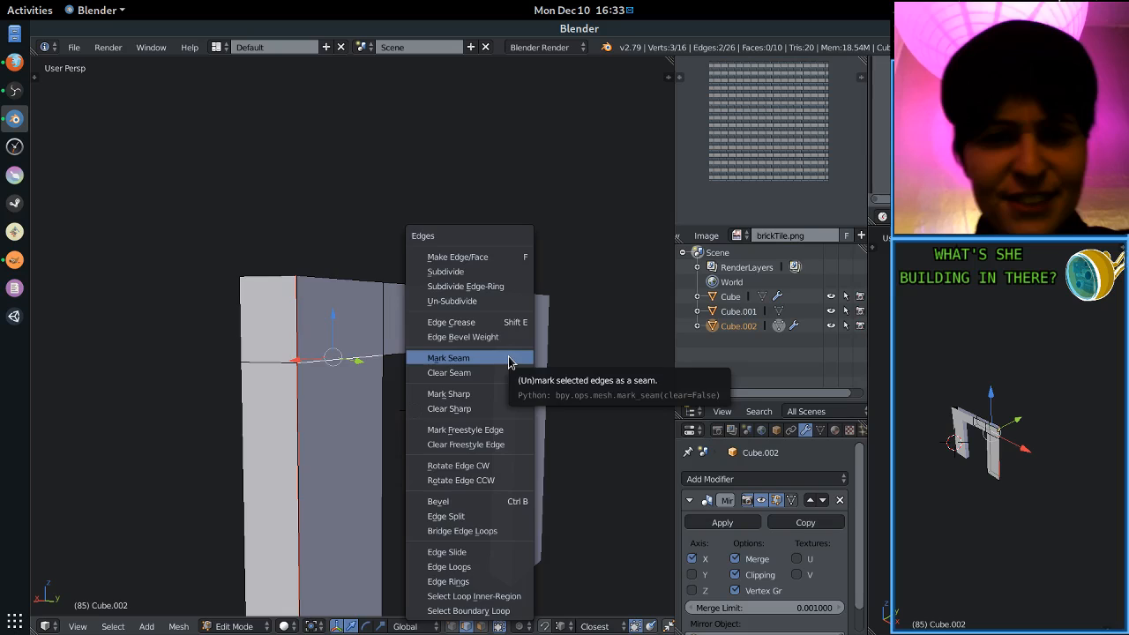
pyautogui.click(509, 358)
# Unwrap the entire doorway wall mesh and inspect the bricks around the pillar and lintel.
pyautogui.scroll(-3, 391, 382)
pyautogui.moveTo(391, 383); pyautogui.dragTo(541, 462, button='middle')
pyautogui.press('a')
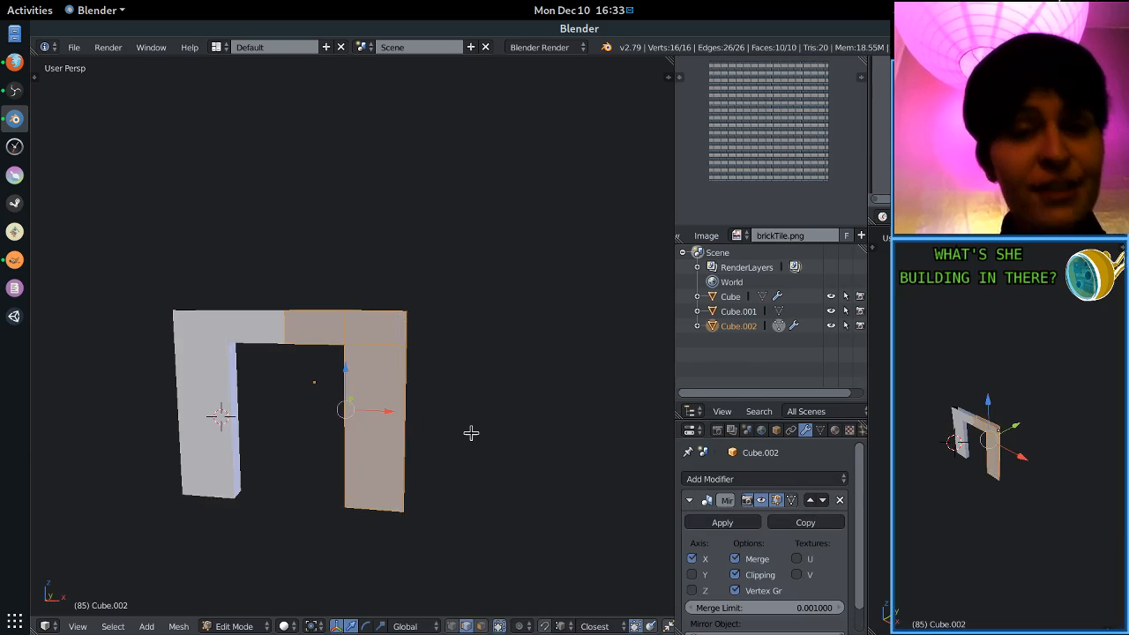
pyautogui.scroll(3, 471, 433)
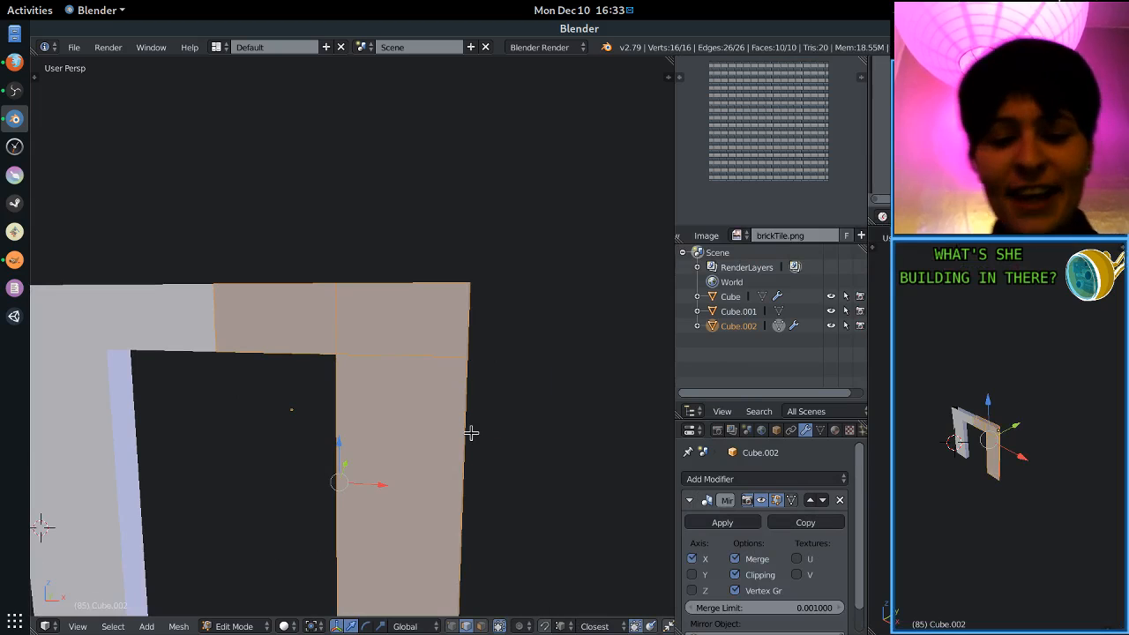
pyautogui.press('u')
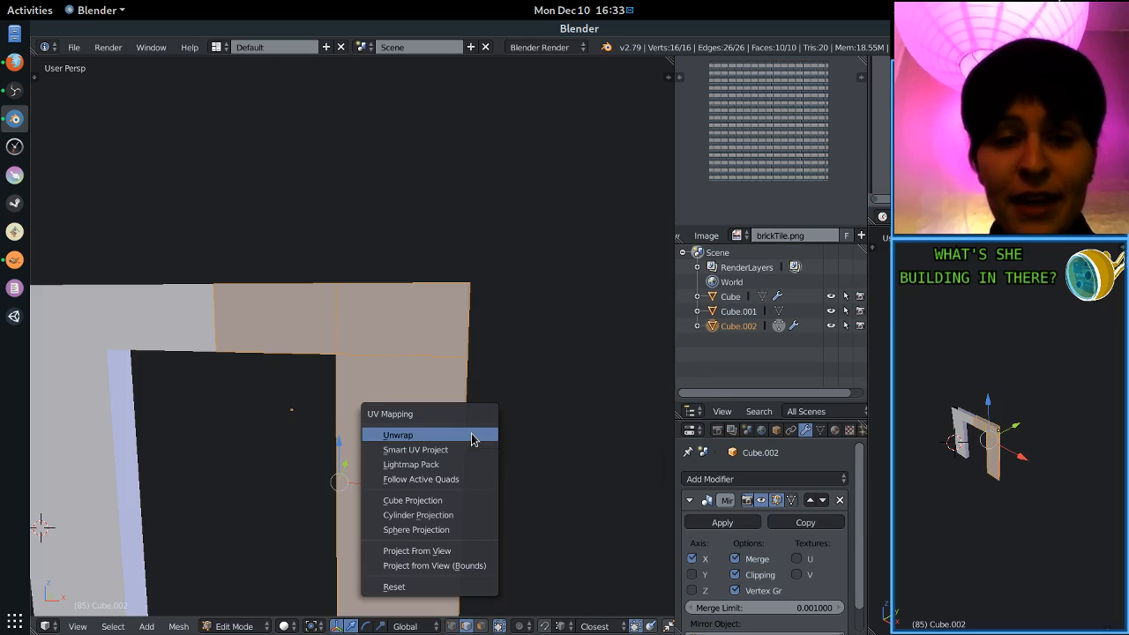
pyautogui.click(473, 434)
pyautogui.moveTo(471, 433); pyautogui.dragTo(468, 456, button='middle')
pyautogui.press('Tab')
pyautogui.press('Tab')
pyautogui.press('a')
pyautogui.keyDown('shift'); pyautogui.moveTo(396, 431); pyautogui.dragTo(375, 371, button='middle'); pyautogui.keyUp('shift')
pyautogui.scroll(-5, 360, 339)
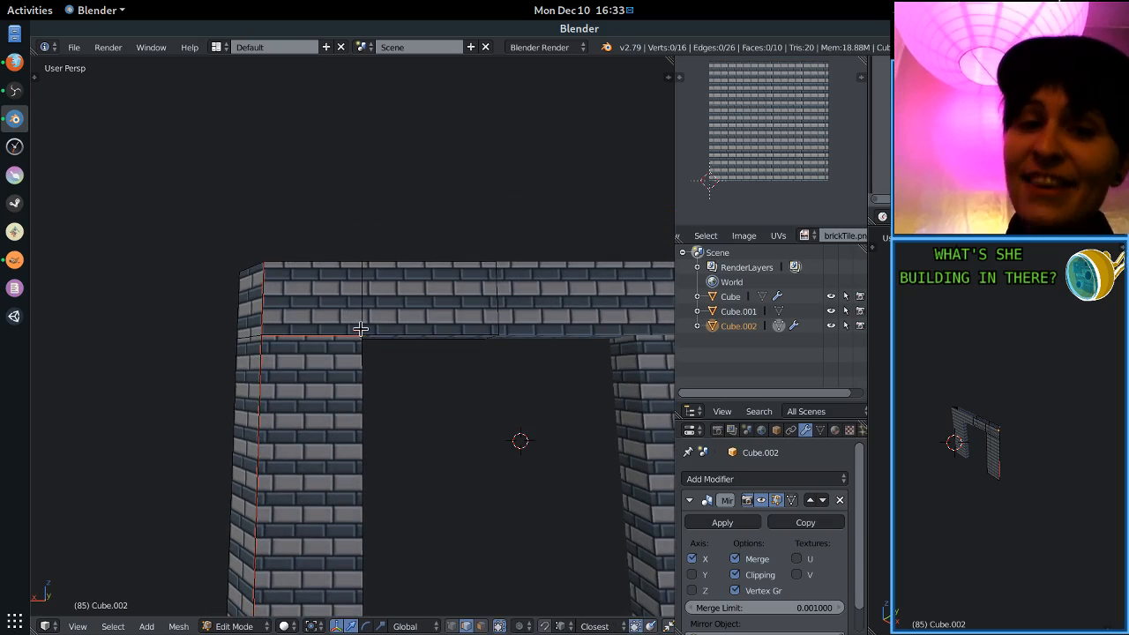
# Clear the seams from the horizontal edges between the pillar and the lintel.
pyautogui.moveTo(441, 382); pyautogui.dragTo(323, 322, button='middle')
pyautogui.press('Tab')
pyautogui.press('Tab')
pyautogui.rightClick(338, 321)
pyautogui.press('x')
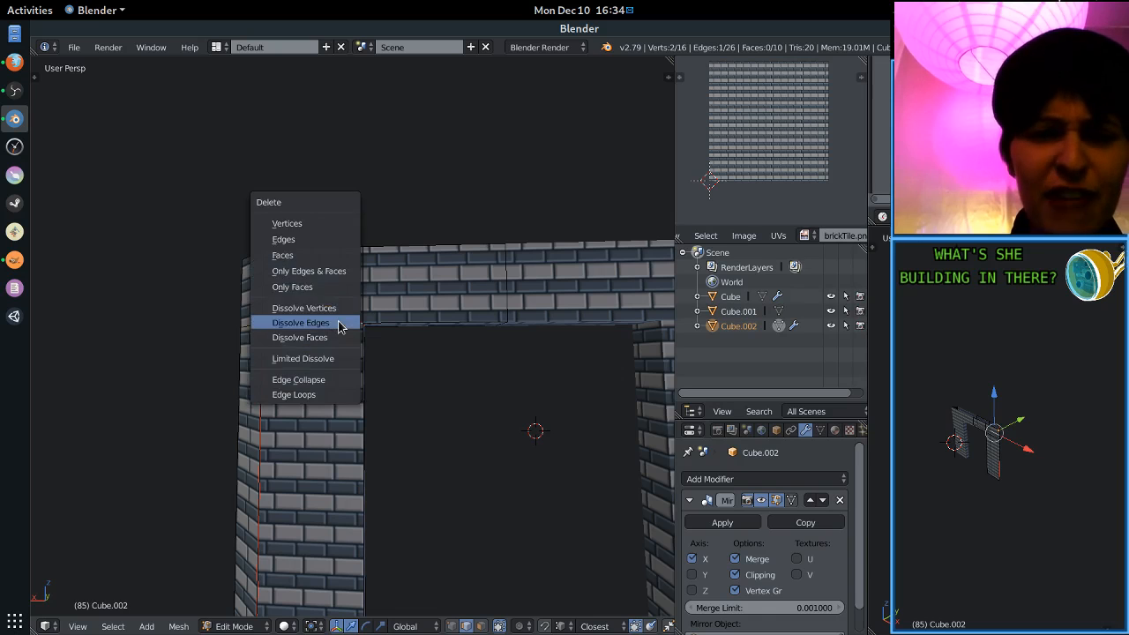
pyautogui.hotkey('ctrl', 'e')
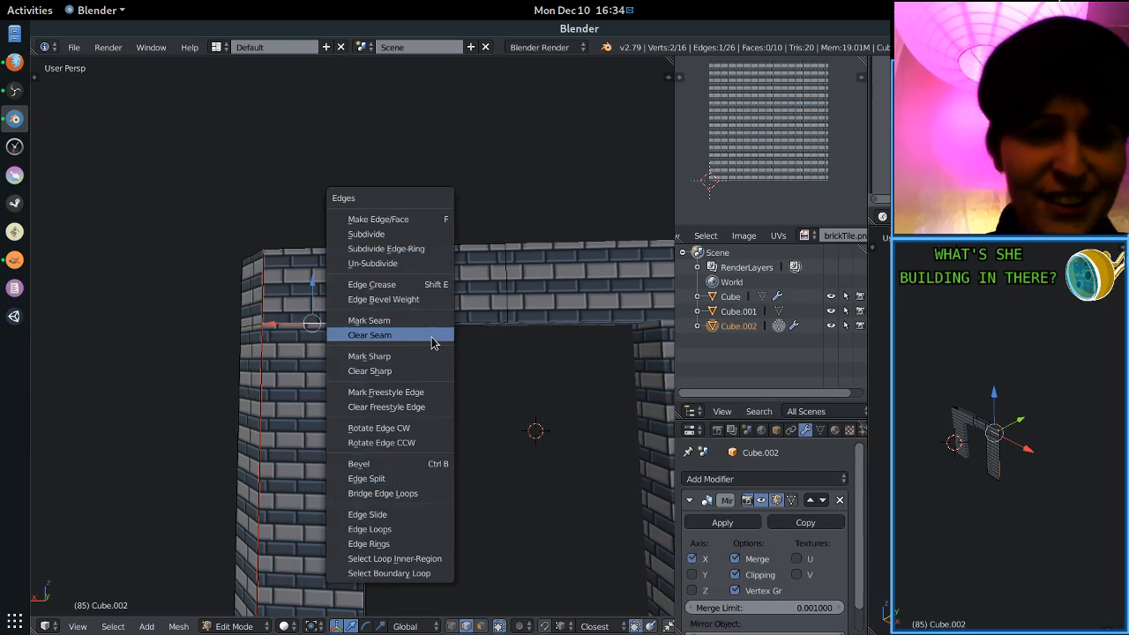
pyautogui.click(432, 338)
pyautogui.moveTo(432, 338); pyautogui.dragTo(285, 345, button='middle')
pyautogui.press('Tab')
pyautogui.press('Tab')
pyautogui.hotkey('ctrl', 'e')
pyautogui.click(393, 313)
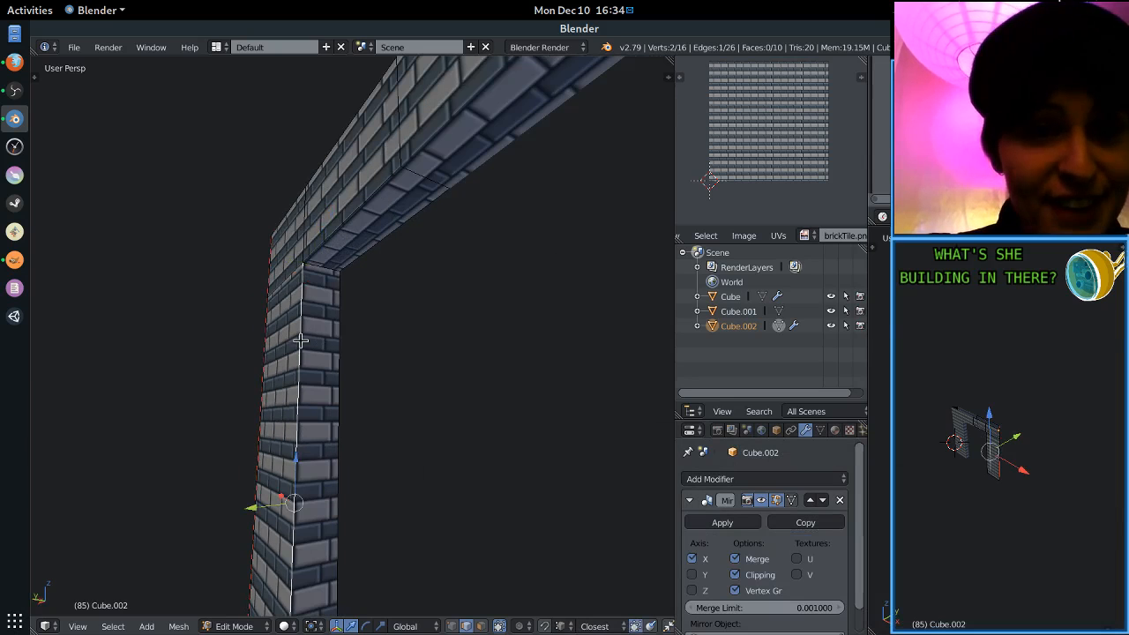
# Mark the doorway opening's inner edges along the pillar and the lintel's underside, front and back, as seams.
pyautogui.moveTo(431, 181); pyautogui.dragTo(399, 243, button='middle')
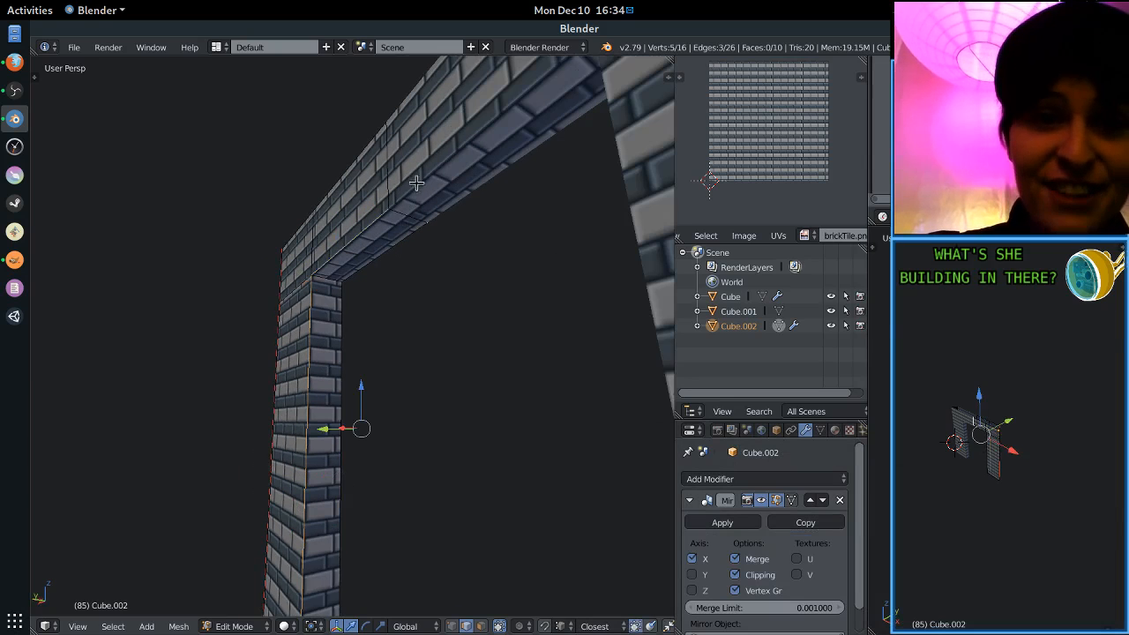
pyautogui.moveTo(417, 183); pyautogui.dragTo(317, 228, button='middle')
pyautogui.keyDown('shift'); pyautogui.rightClick(342, 361); pyautogui.keyUp('shift')
pyautogui.scroll(-2, 342, 361)
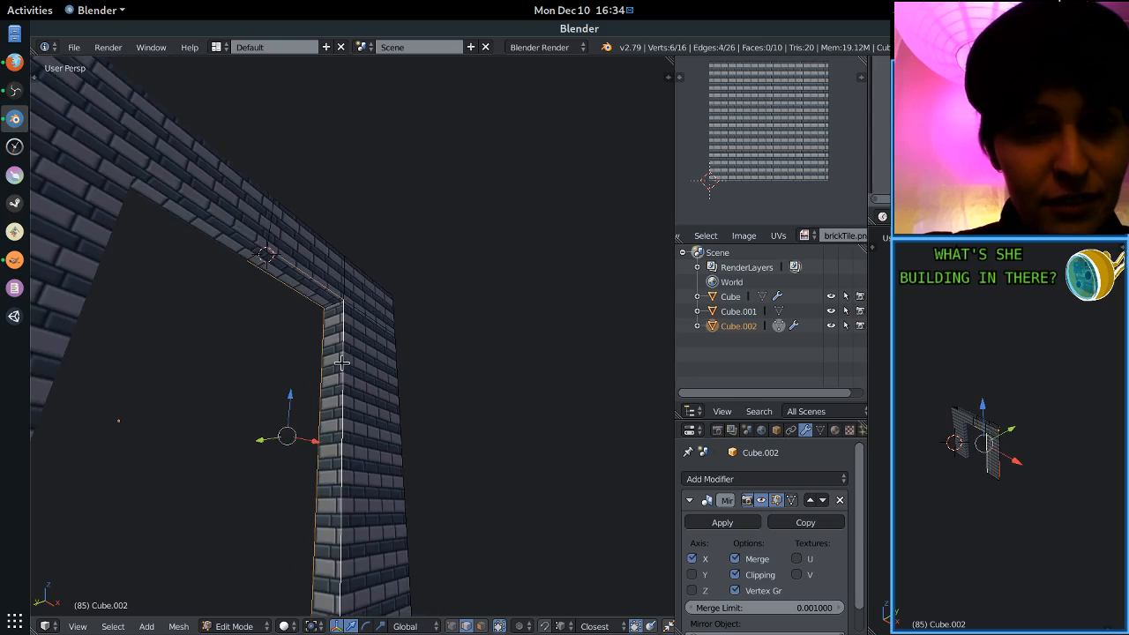
pyautogui.keyDown('shift'); pyautogui.moveTo(342, 361); pyautogui.dragTo(341, 481, button='middle'); pyautogui.keyUp('shift')
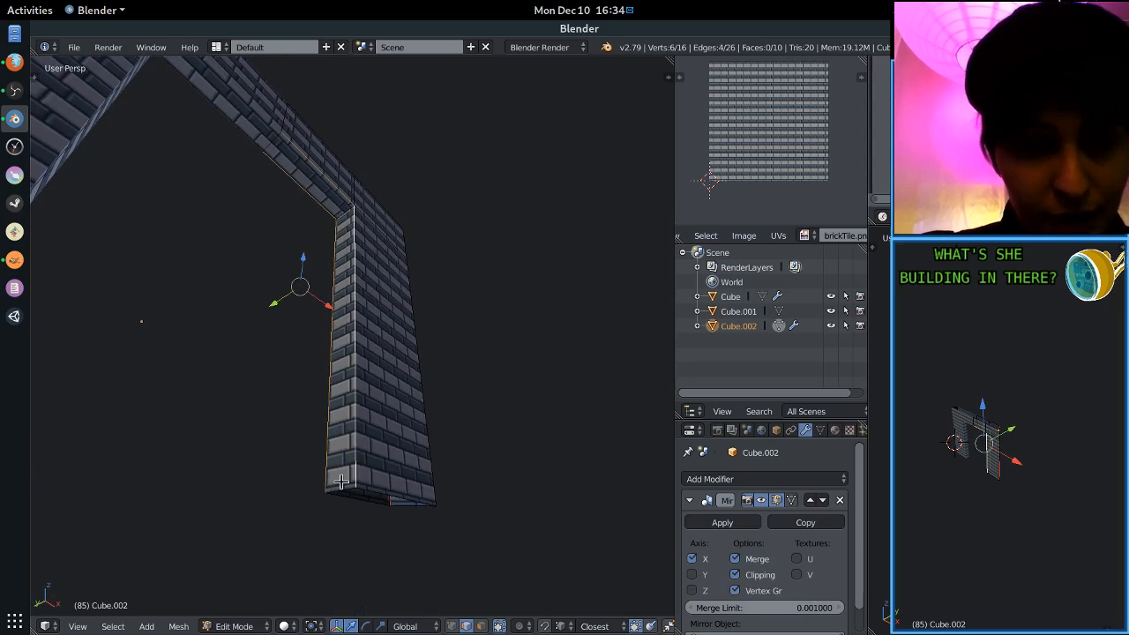
pyautogui.keyDown('shift'); pyautogui.moveTo(310, 225); pyautogui.dragTo(336, 334, button='middle'); pyautogui.keyUp('shift')
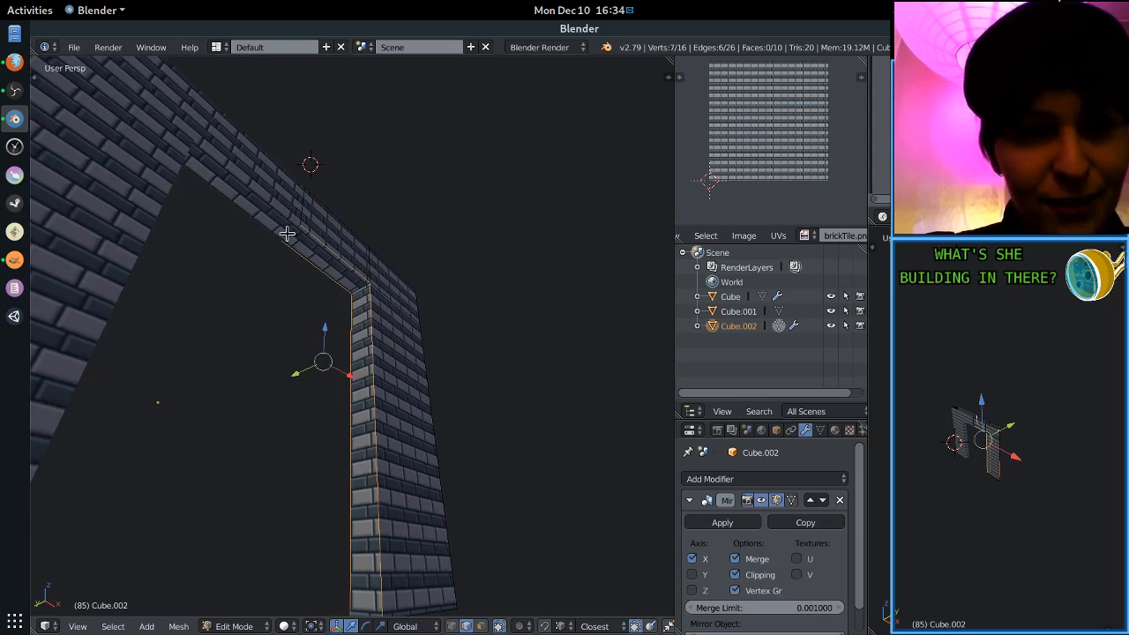
pyautogui.moveTo(290, 233); pyautogui.dragTo(361, 308, button='middle')
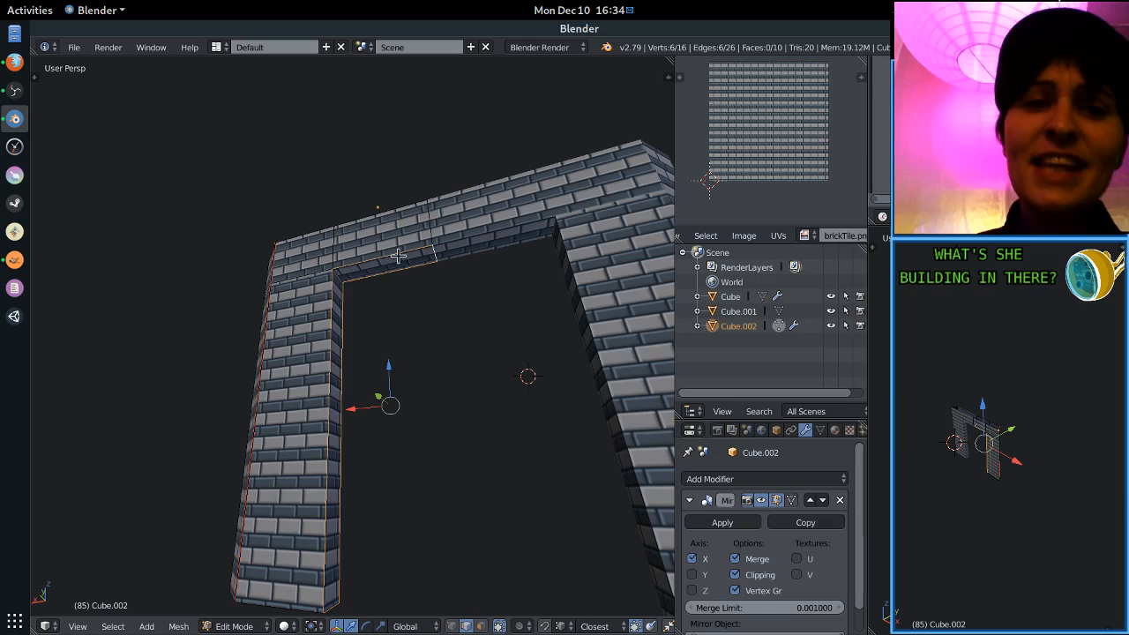
pyautogui.moveTo(429, 218); pyautogui.dragTo(397, 187, button='middle')
pyautogui.keyDown('shift'); pyautogui.rightClick(453, 257); pyautogui.keyUp('shift')
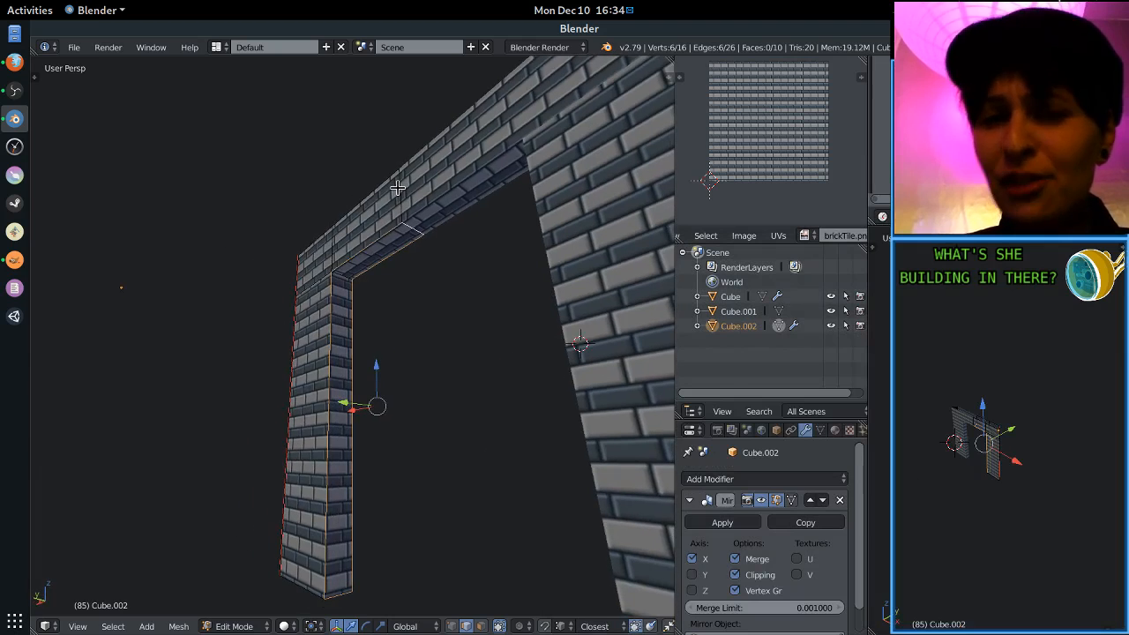
pyautogui.hotkey('ctrl', 'e')
pyautogui.click(426, 269)
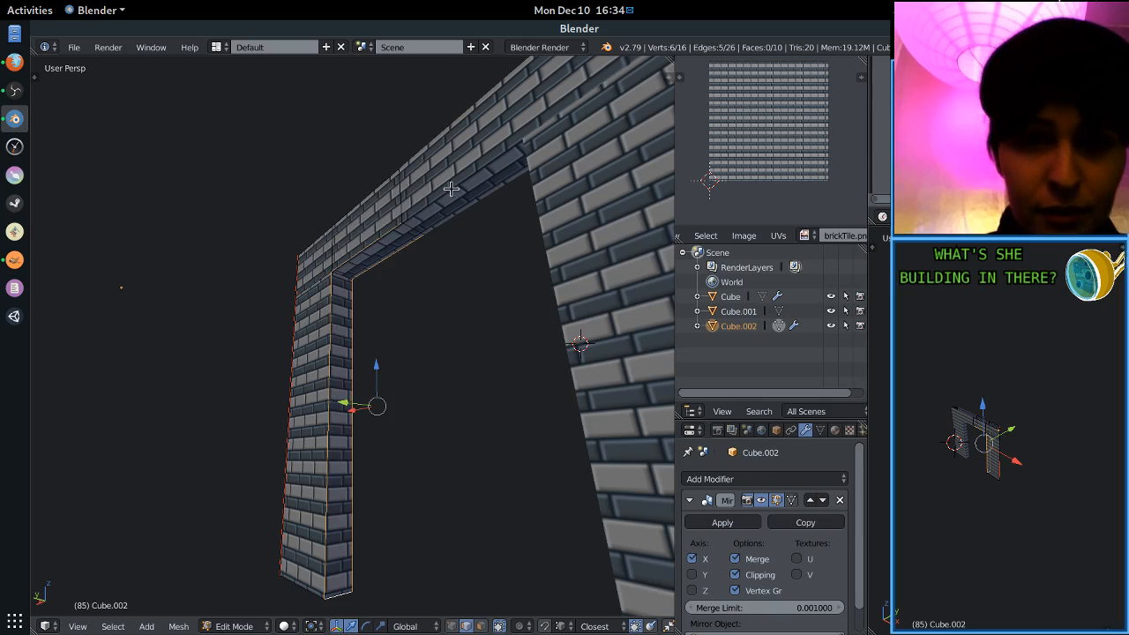
pyautogui.hotkey('ctrl', 'e')
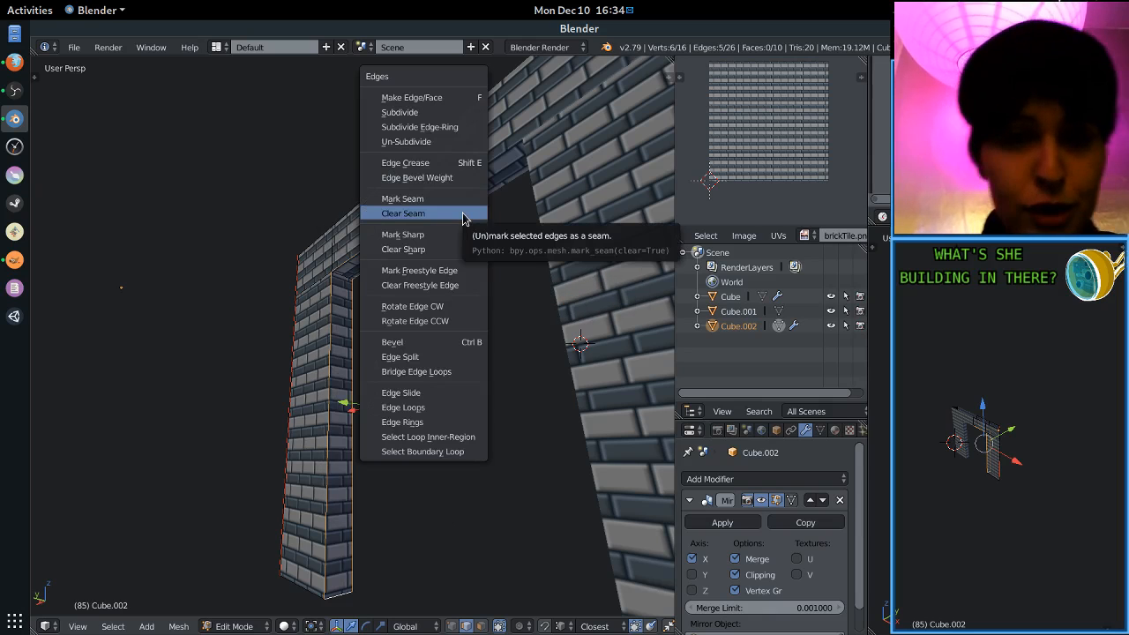
pyautogui.click(439, 197)
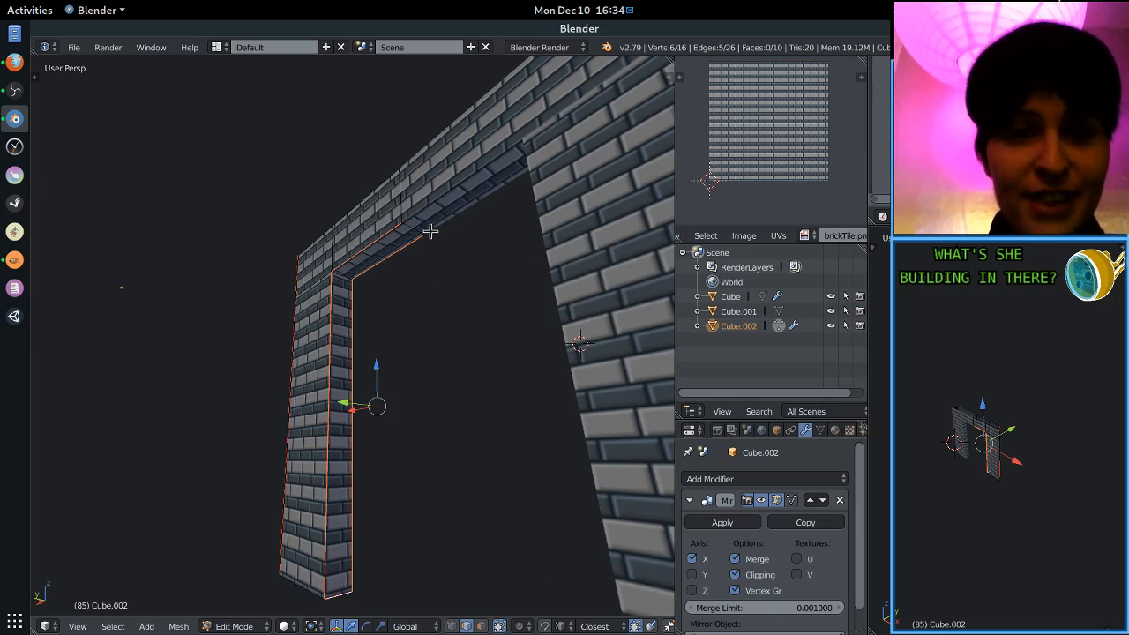
# Unwrap the entire doorway wall mesh with the new seams and inspect the opening's bricks in Object Mode.
pyautogui.moveTo(420, 301); pyautogui.dragTo(504, 351, button='middle')
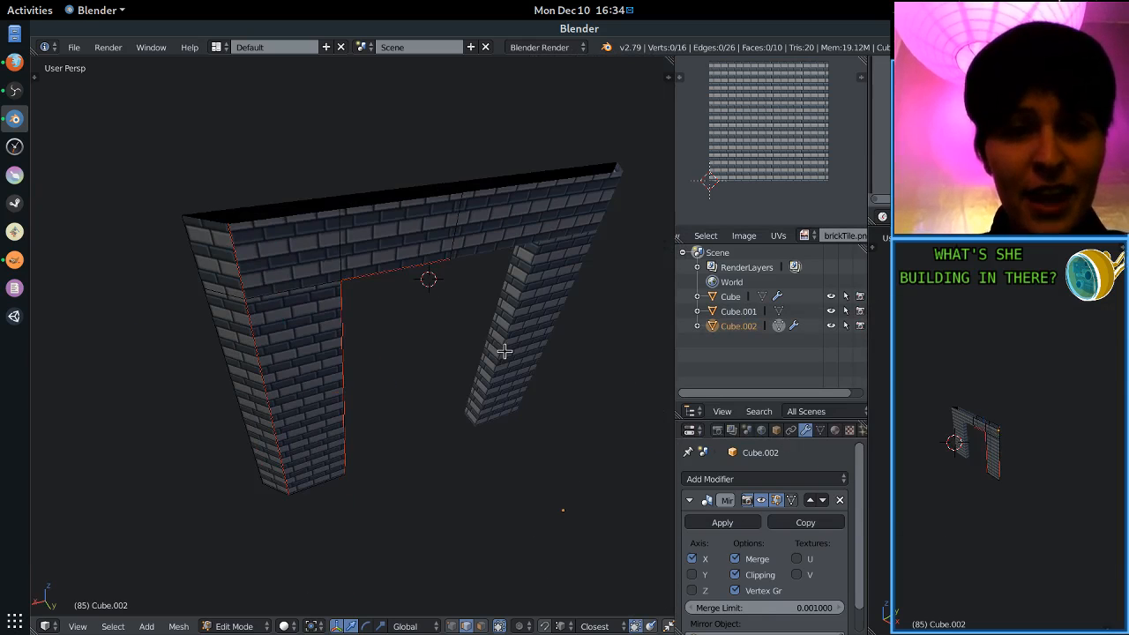
pyautogui.press('a')
pyautogui.press('u')
pyautogui.click(504, 354)
pyautogui.press('Tab')
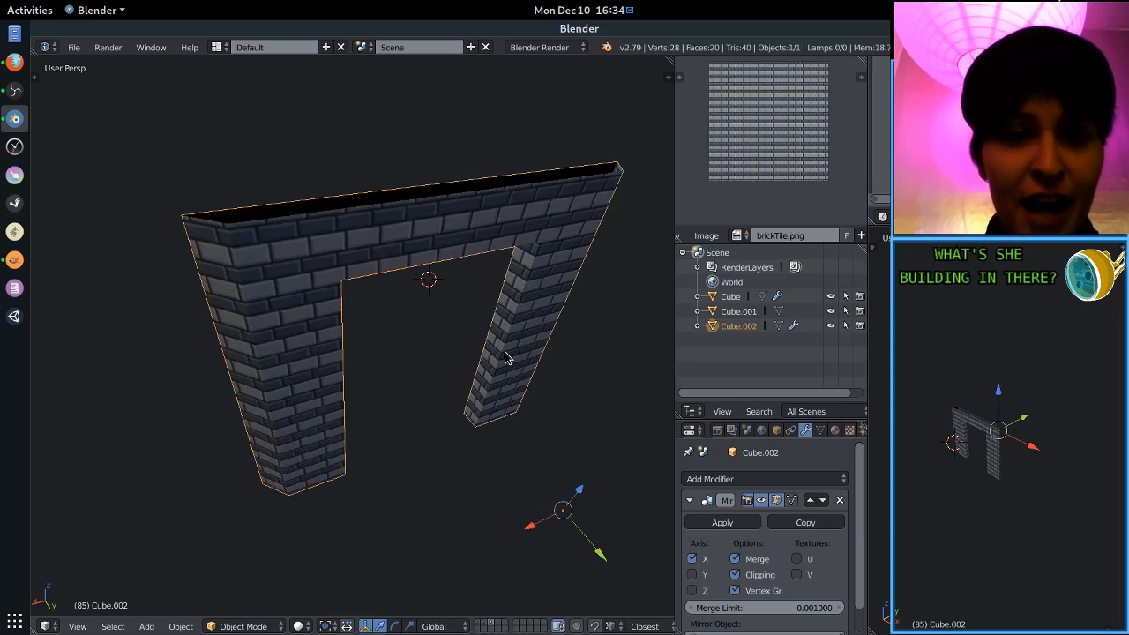
pyautogui.moveTo(506, 352); pyautogui.dragTo(434, 284, button='middle')
pyautogui.moveTo(371, 259); pyautogui.dragTo(300, 213, button='middle')
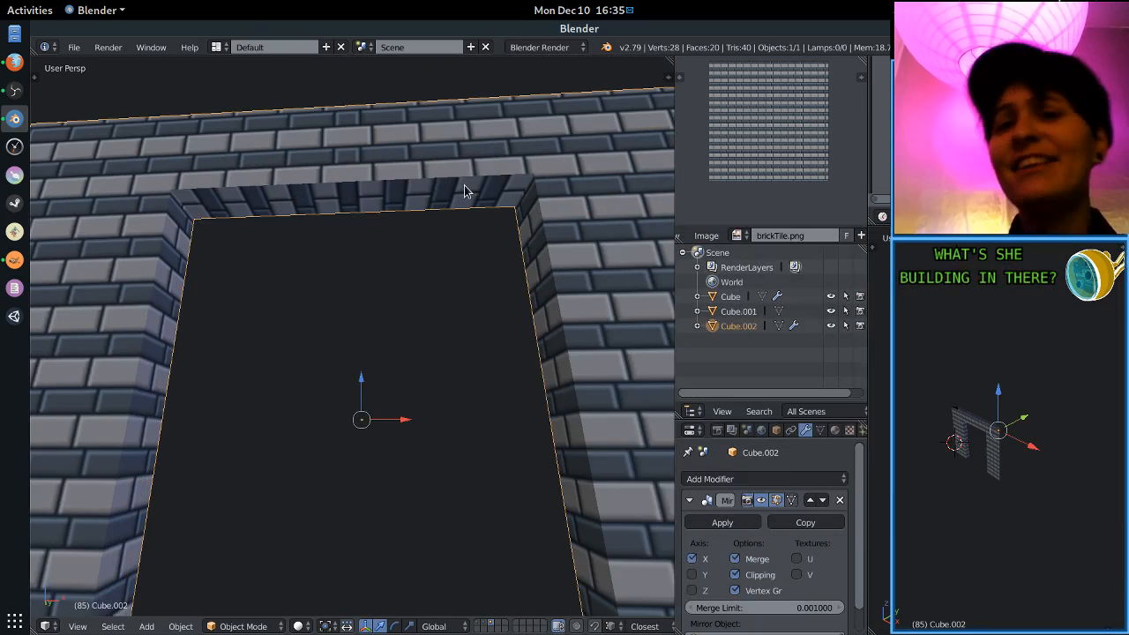
pyautogui.moveTo(291, 201); pyautogui.dragTo(378, 282, button='middle')
# Open the doorway wall in Edit Mode with its whole mesh selected and show all layers to compare it with the room.
pyautogui.press('Tab')
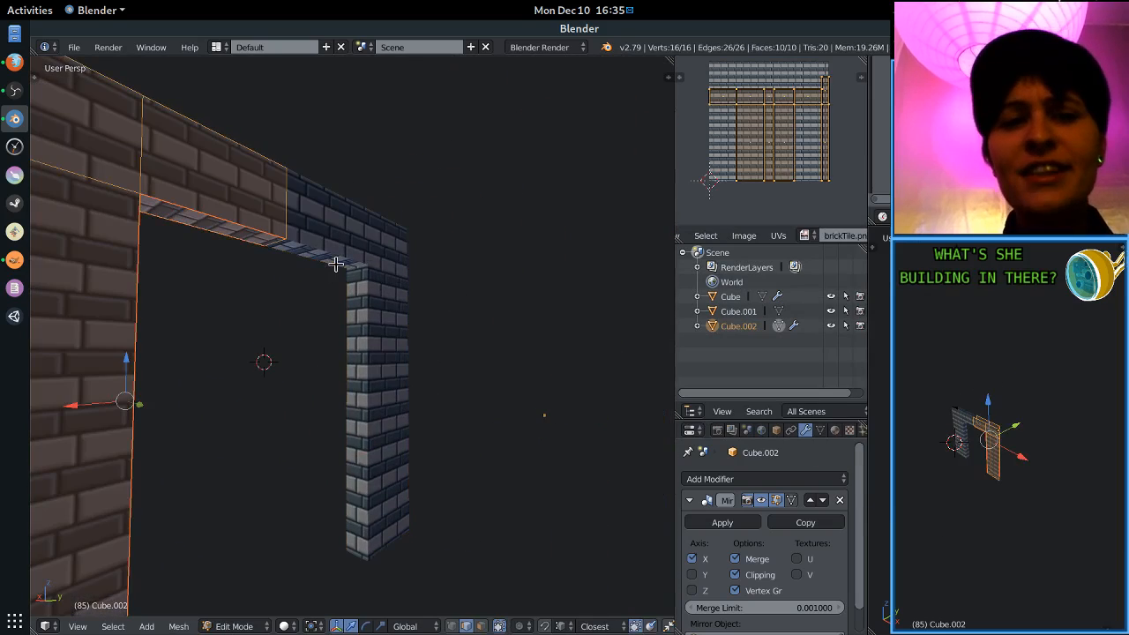
pyautogui.press('a')
pyautogui.press('a')
pyautogui.scroll(-3, 335, 264)
pyautogui.press('`')
pyautogui.moveTo(304, 378); pyautogui.dragTo(220, 380, button='middle')
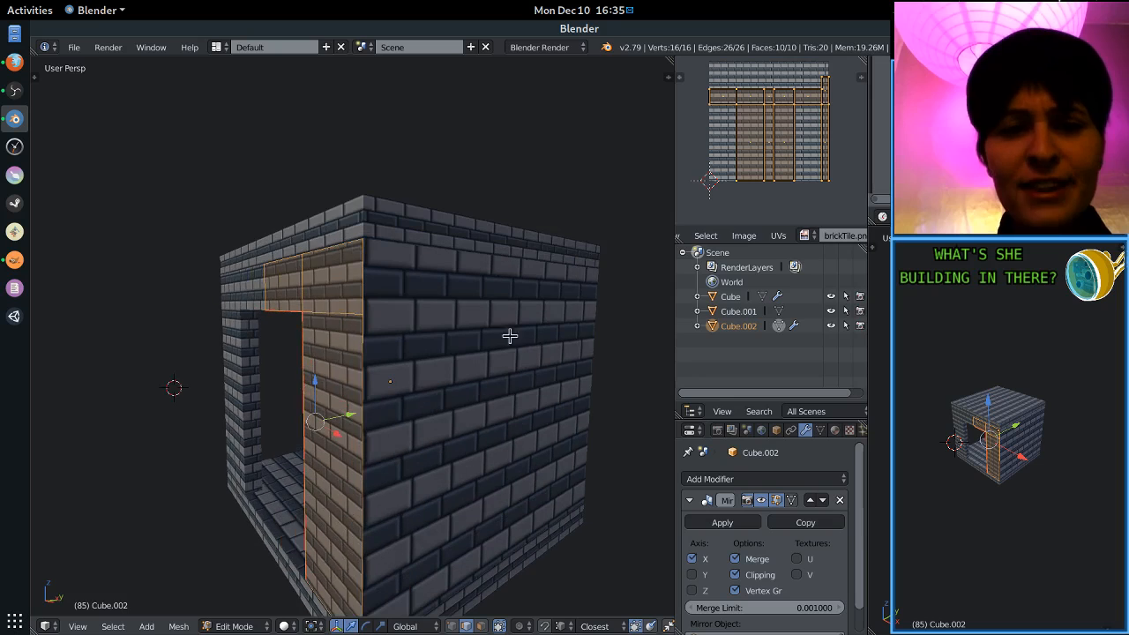
# Scale down the doorway wall's UV layout over the brick texture to enlarge its bricks.
pyautogui.moveTo(846, 152); pyautogui.dragTo(844, 141, button='middle')
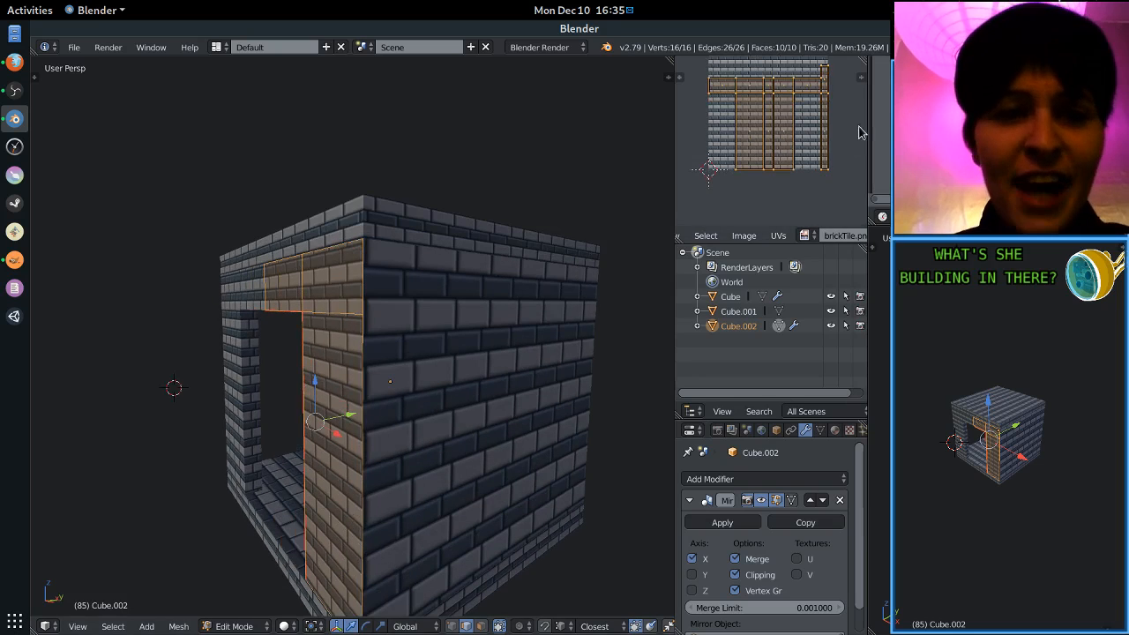
pyautogui.press('s')
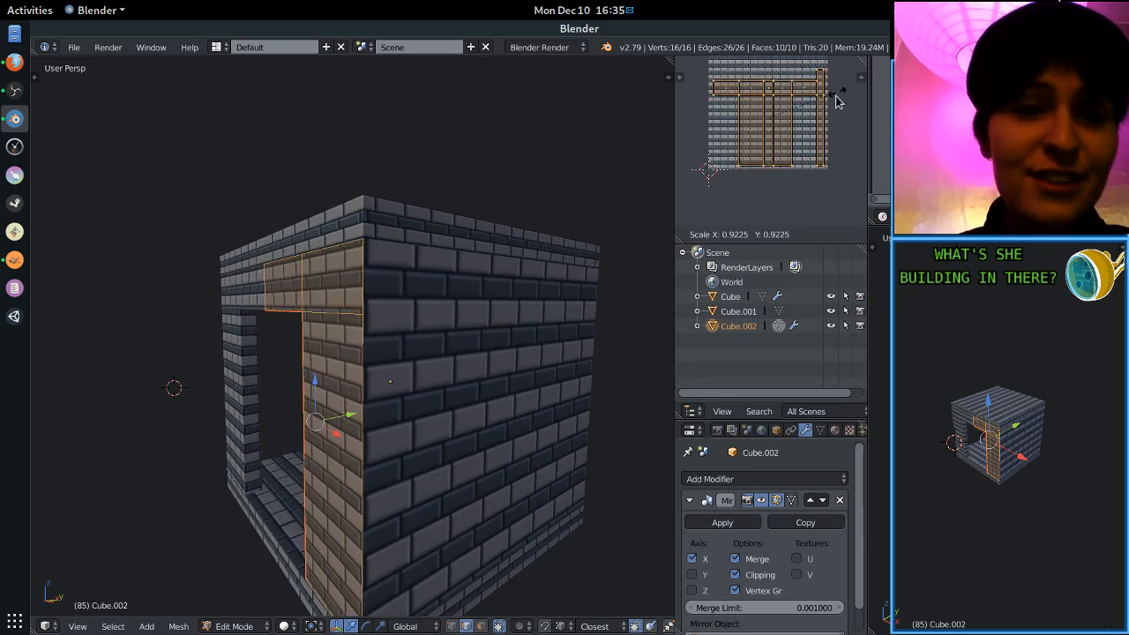
pyautogui.click(793, 150)
pyautogui.moveTo(794, 150); pyautogui.dragTo(785, 147, button='middle')
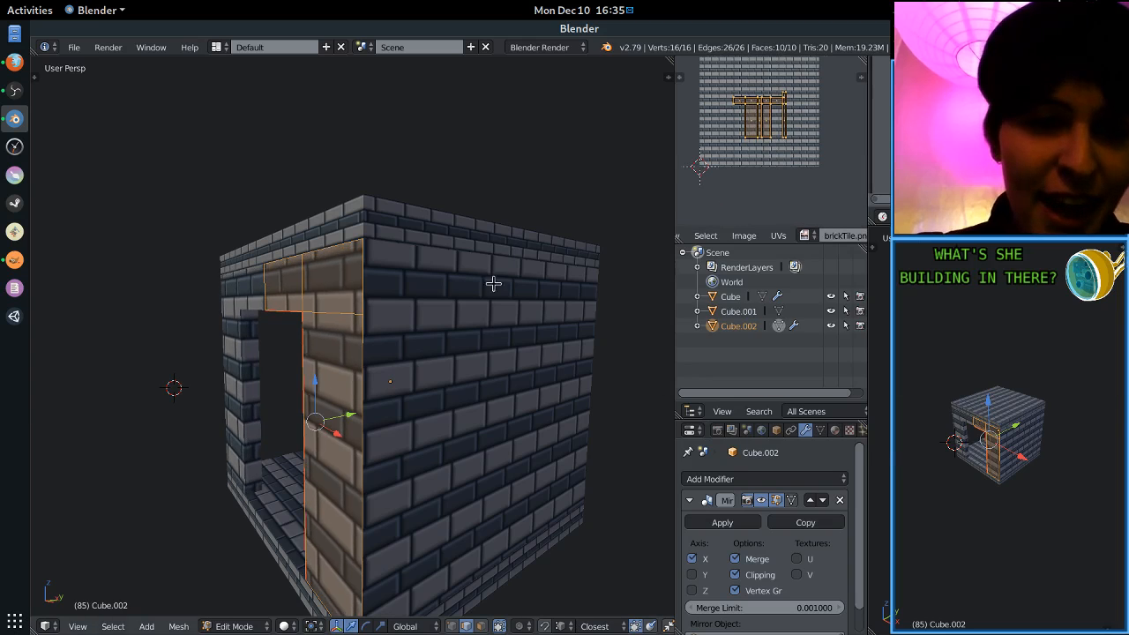
# Rescale and reposition the doorway wall's UV layout so its brick rows line up with the adjoining plain wall at the corner.
pyautogui.moveTo(450, 305); pyautogui.dragTo(461, 301, button='middle')
pyautogui.scroll(2, 461, 306)
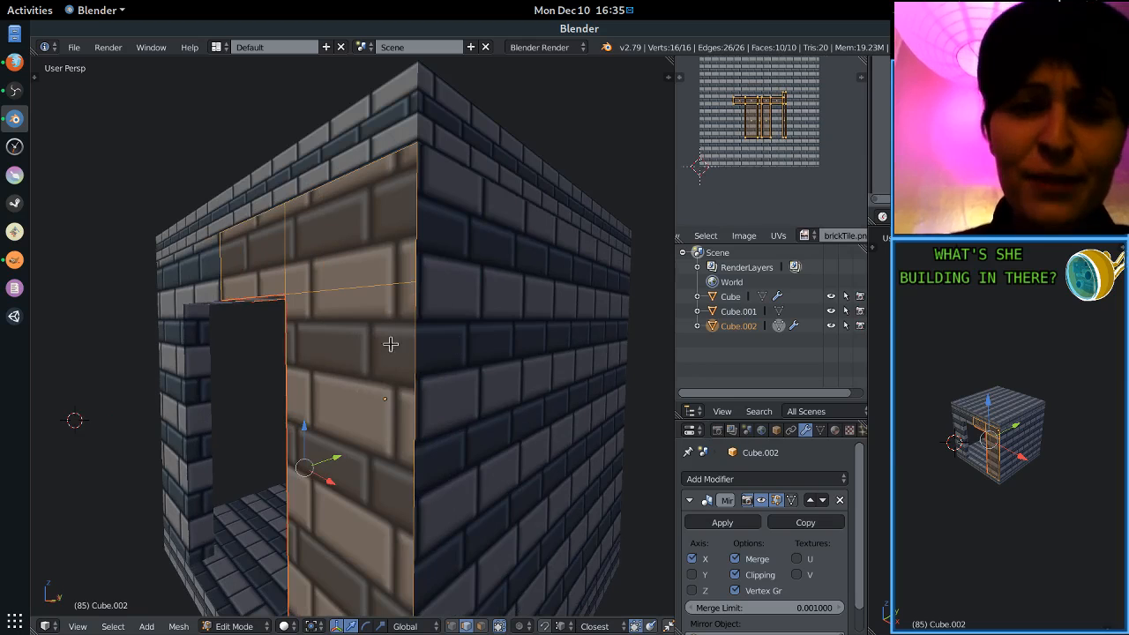
pyautogui.moveTo(560, 292); pyautogui.dragTo(510, 310, button='middle')
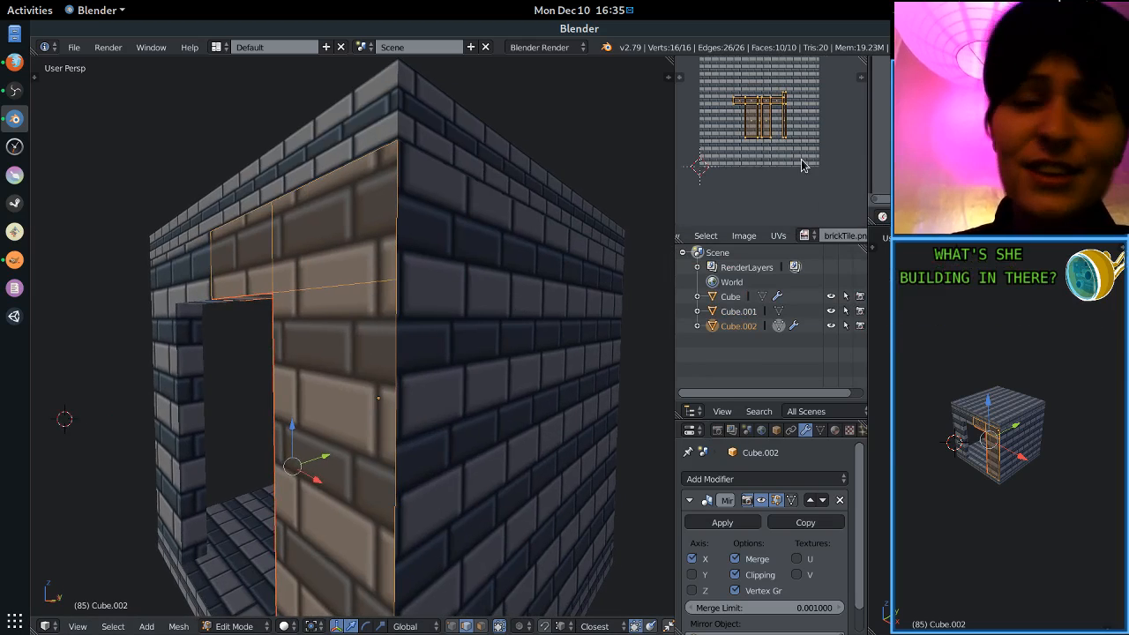
pyautogui.click(828, 101)
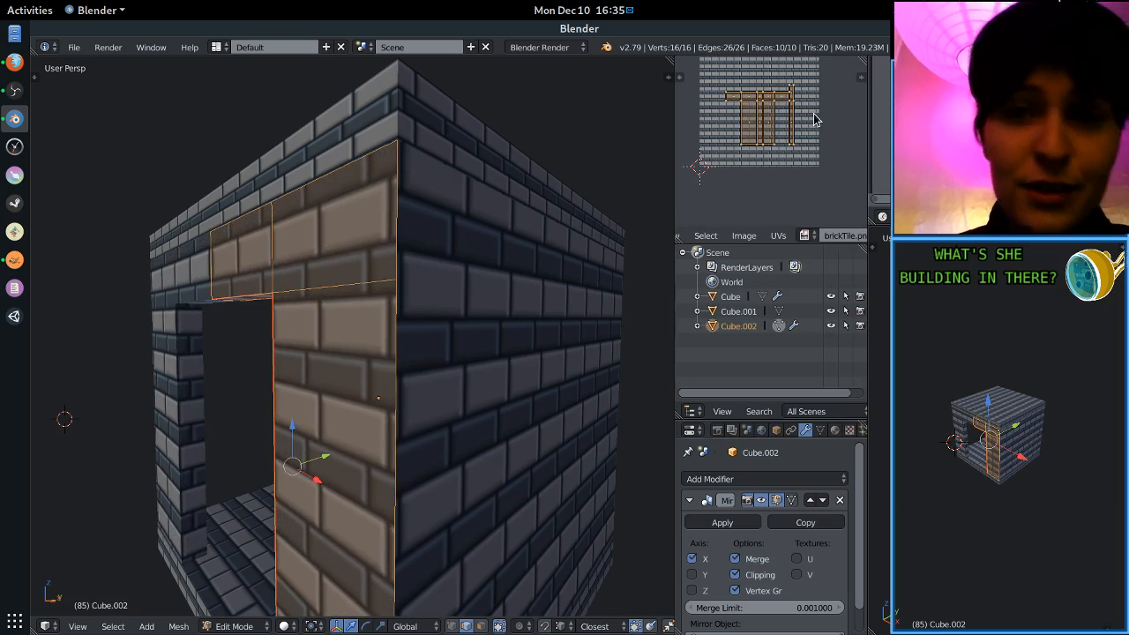
pyautogui.press('g')
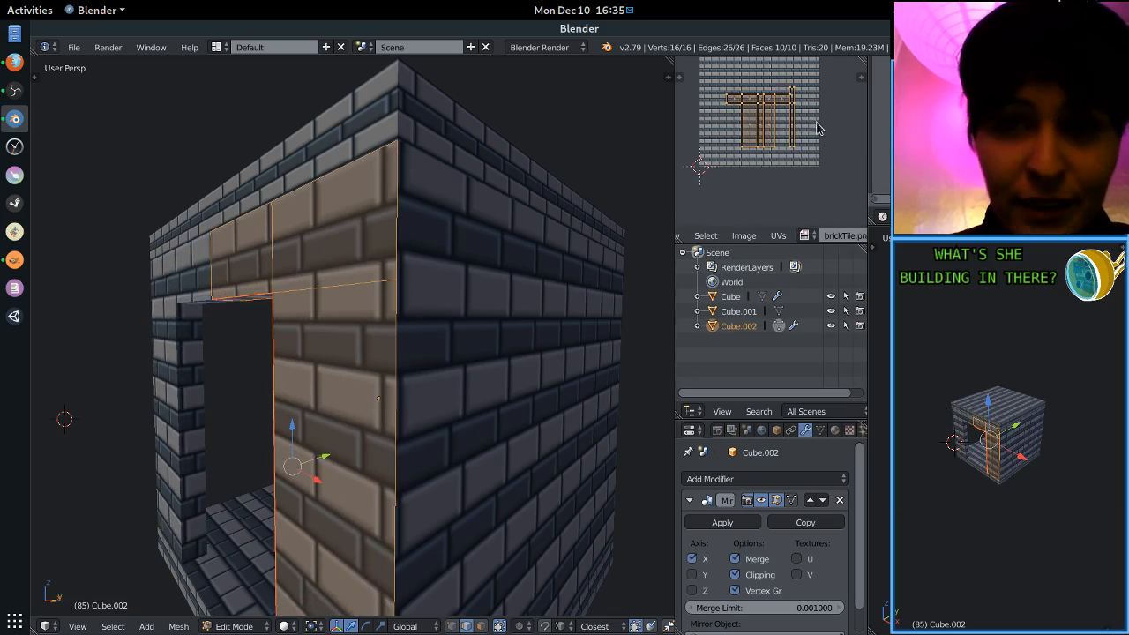
pyautogui.press('s')
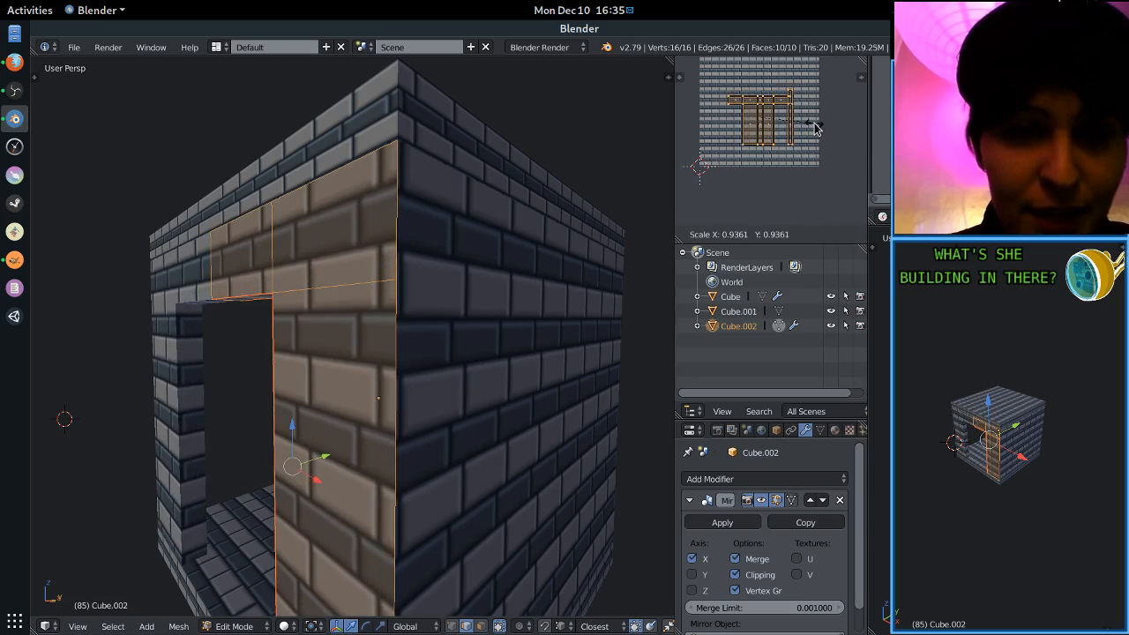
pyautogui.press('g')
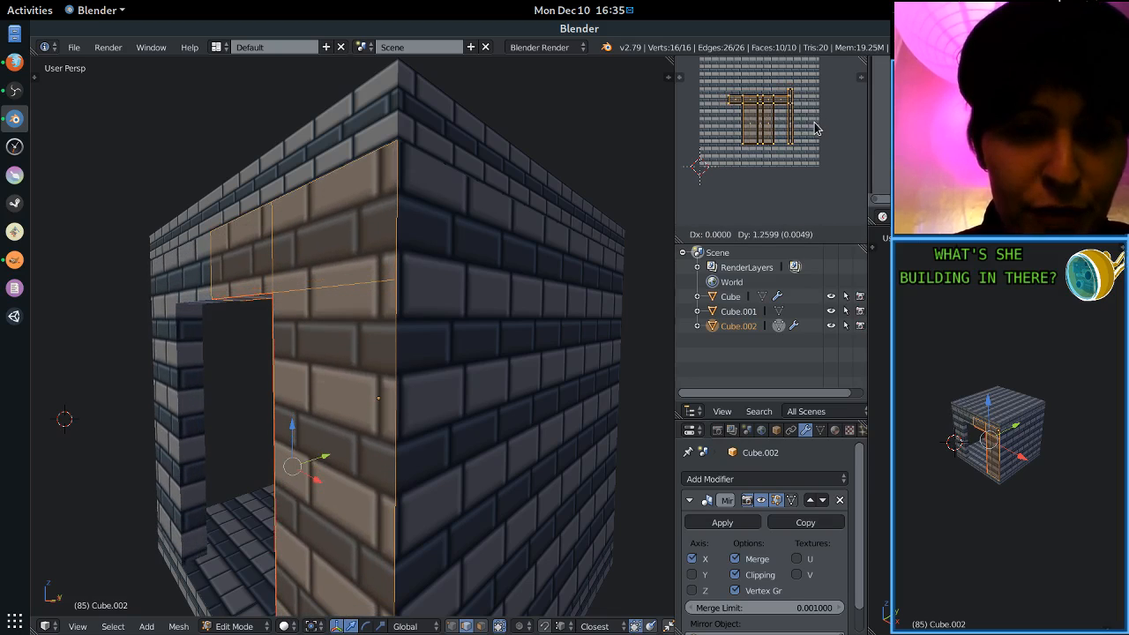
# Deselect the doorway wall's mesh, return to Object Mode and examine how the brick rows continue around the room's outer corner.
pyautogui.press('Tab')
pyautogui.press('Tab')
pyautogui.press('a')
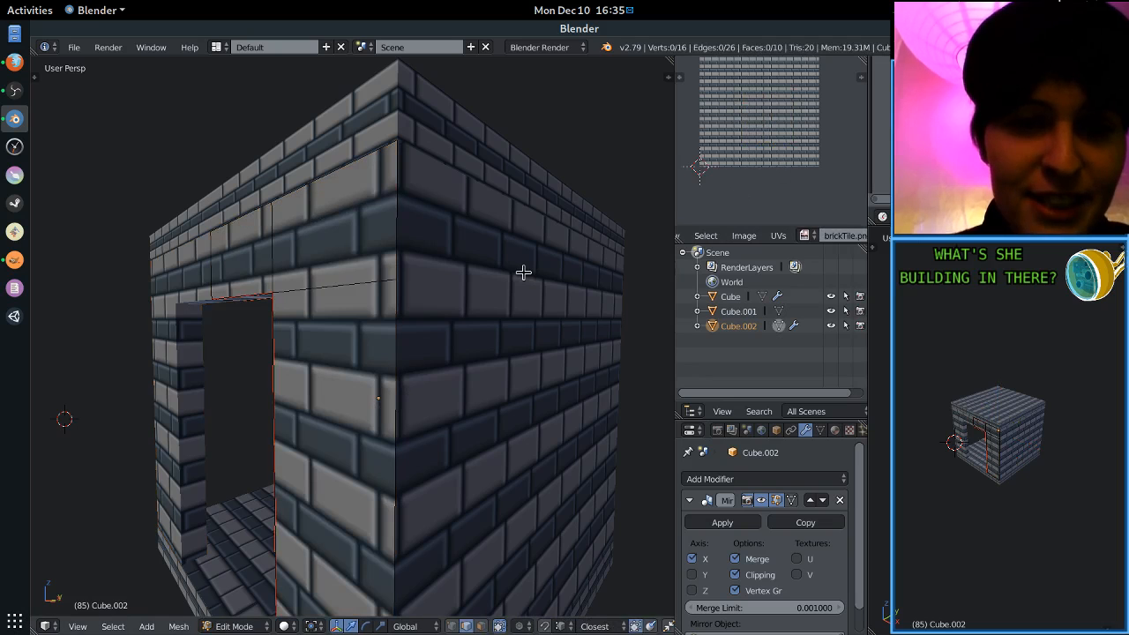
pyautogui.scroll(-3, 524, 273)
pyautogui.moveTo(524, 272); pyautogui.dragTo(503, 315, button='middle')
pyautogui.press('Tab')
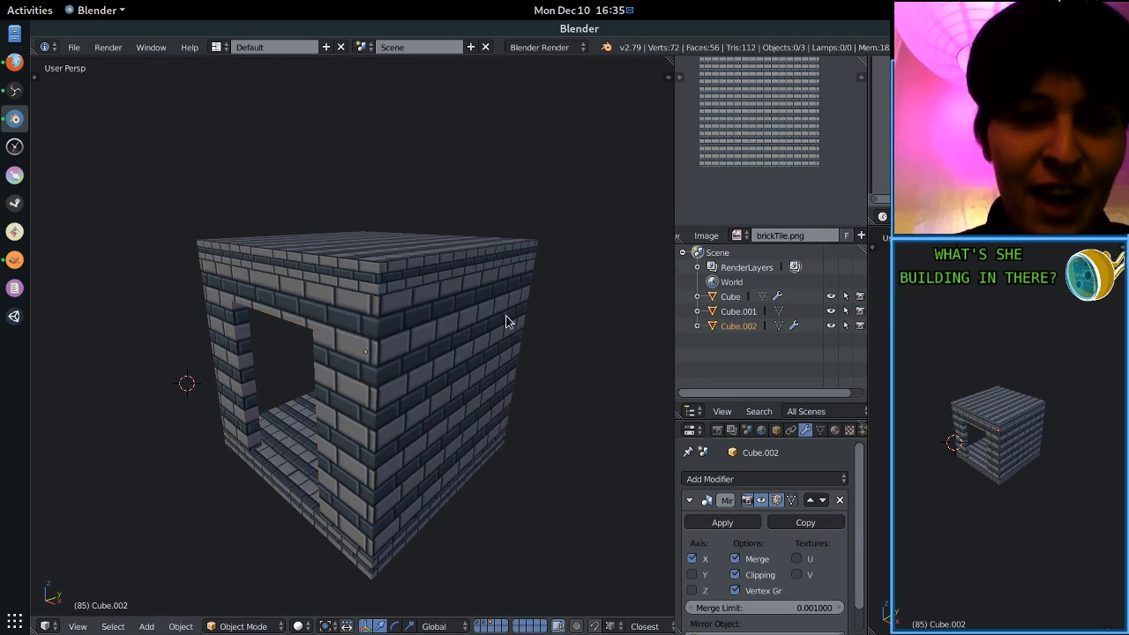
pyautogui.scroll(-2, 506, 316)
pyautogui.moveTo(431, 560); pyautogui.dragTo(315, 497, button='middle')
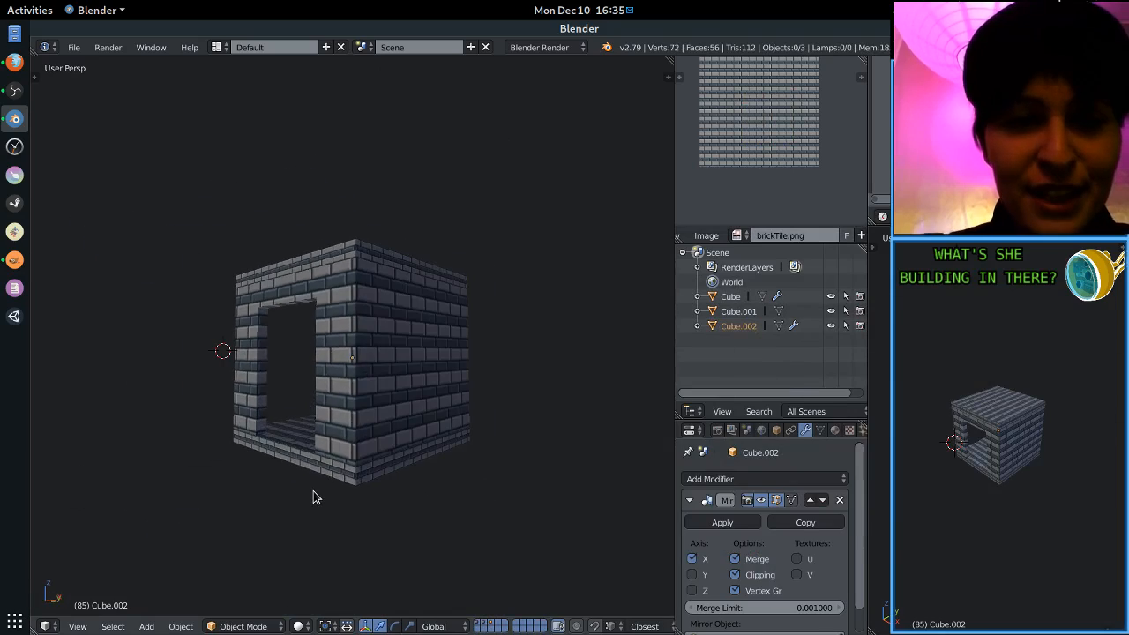
# Select the plain wall and doorway wall in turn and compare their brick patterns from several angles.
pyautogui.scroll(3, 314, 494)
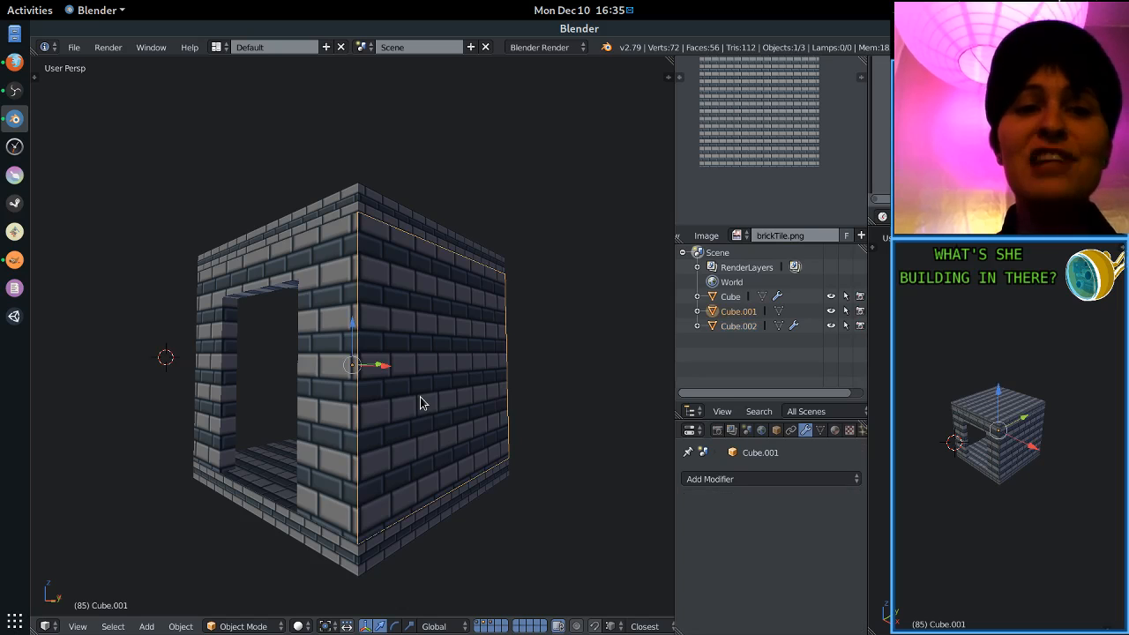
pyautogui.press('Tab')
pyautogui.scroll(-2, 421, 406)
pyautogui.press('Tab')
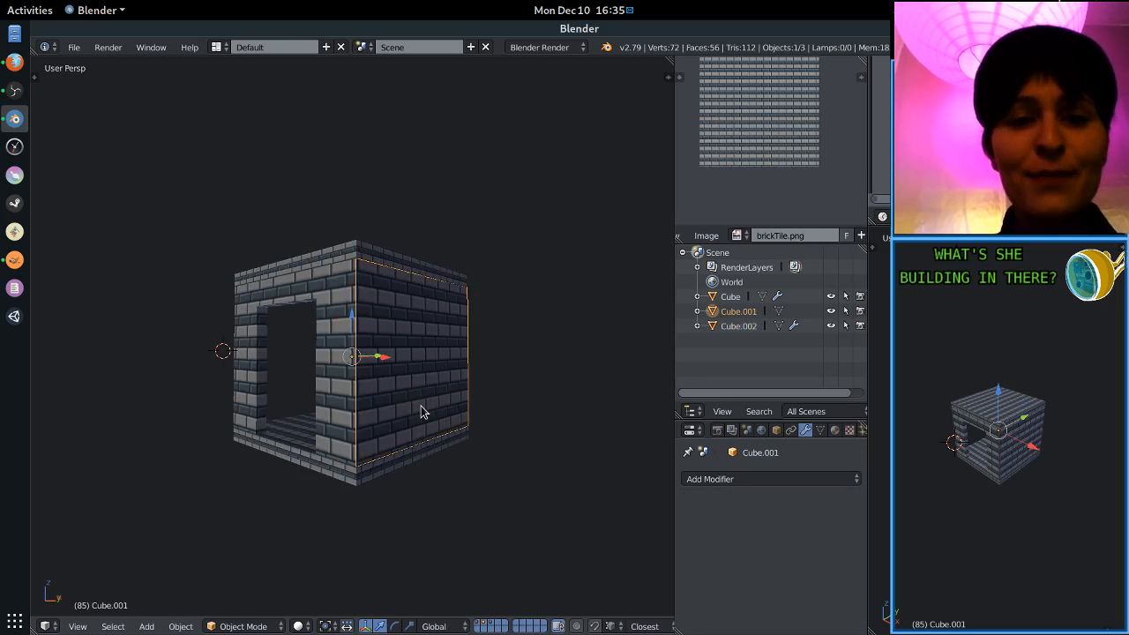
pyautogui.press('a')
pyautogui.moveTo(428, 431); pyautogui.dragTo(441, 444, button='middle')
pyautogui.scroll(1, 439, 438)
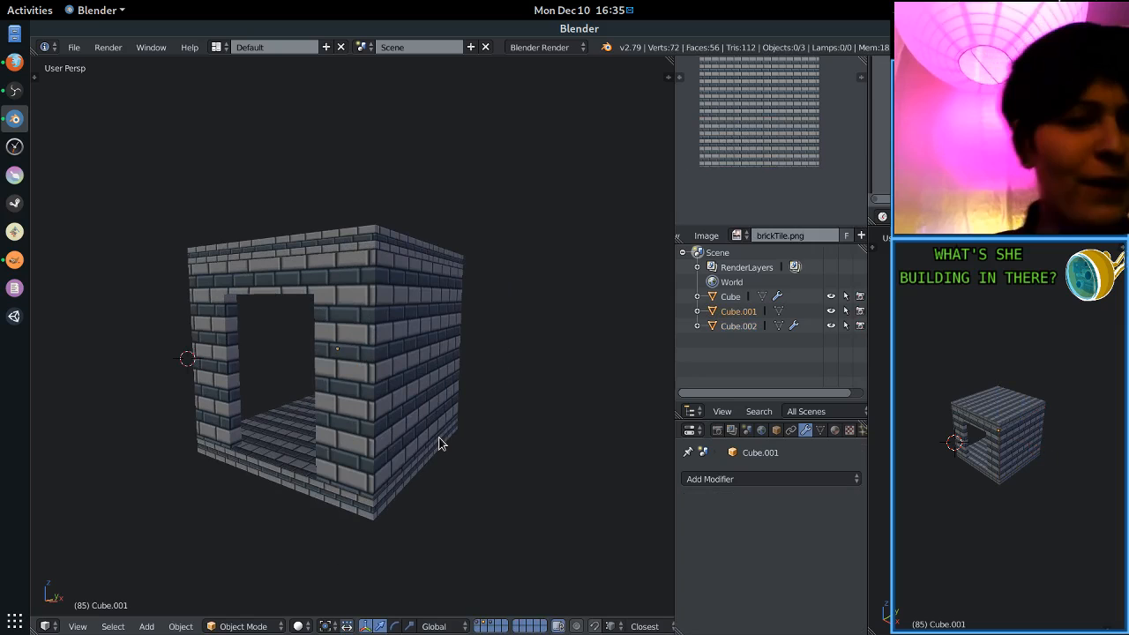
pyautogui.rightClick(428, 415)
pyautogui.moveTo(420, 383); pyautogui.dragTo(396, 466, button='middle')
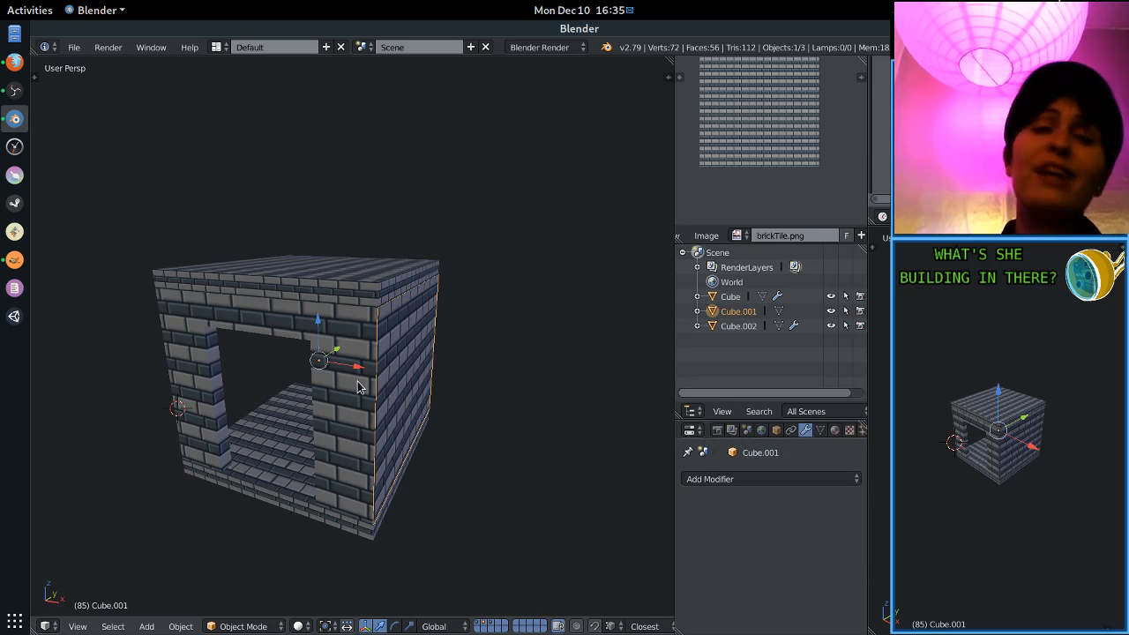
pyautogui.rightClick(353, 411)
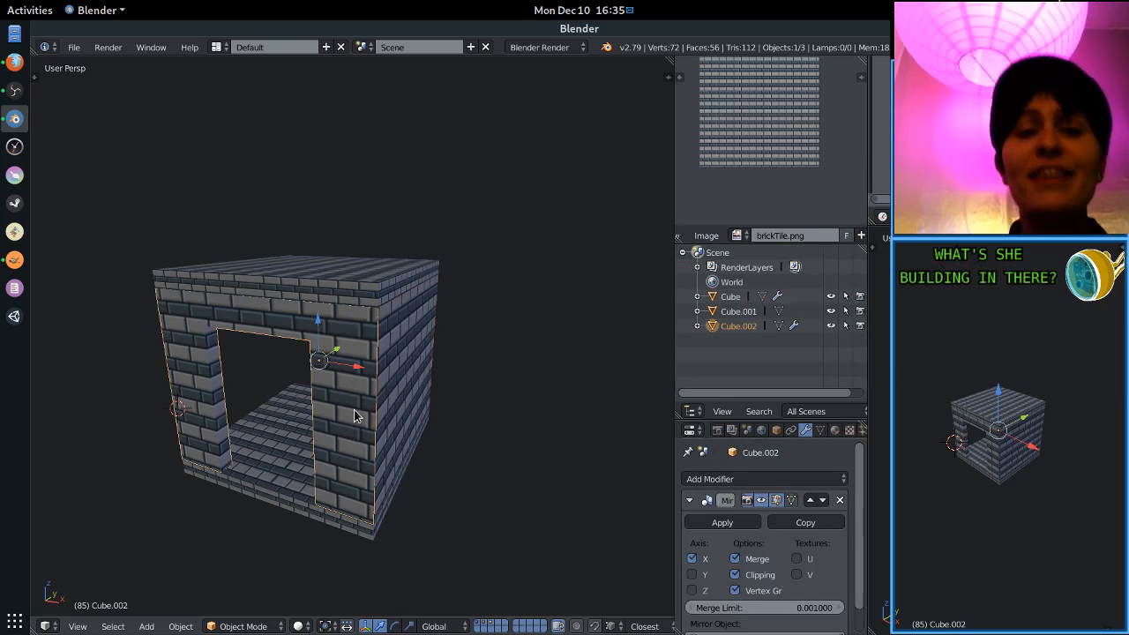
pyautogui.scroll(-2, 354, 410)
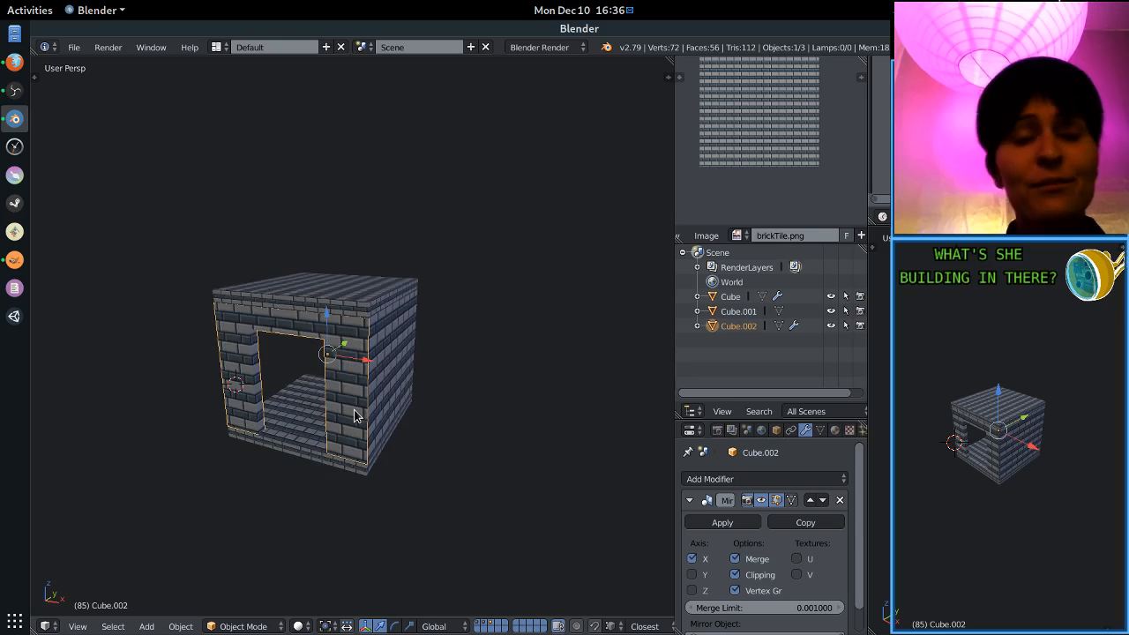
pyautogui.rightClick(385, 371)
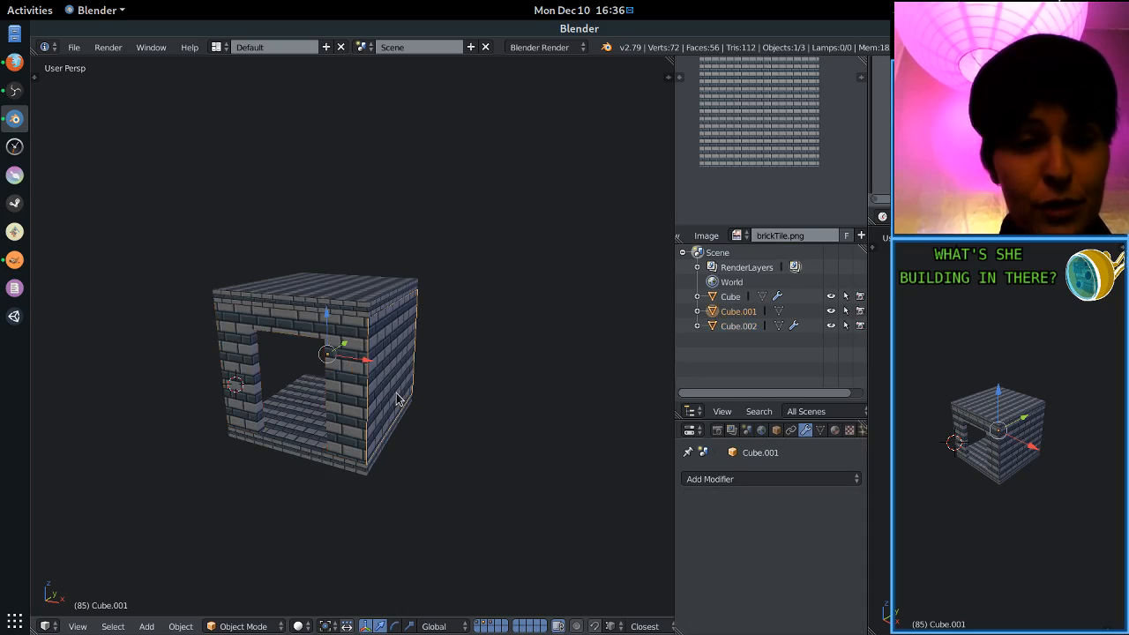
# Save the scene as procgentile.blend in the home directory's Documents folder.
pyautogui.click(74, 48)
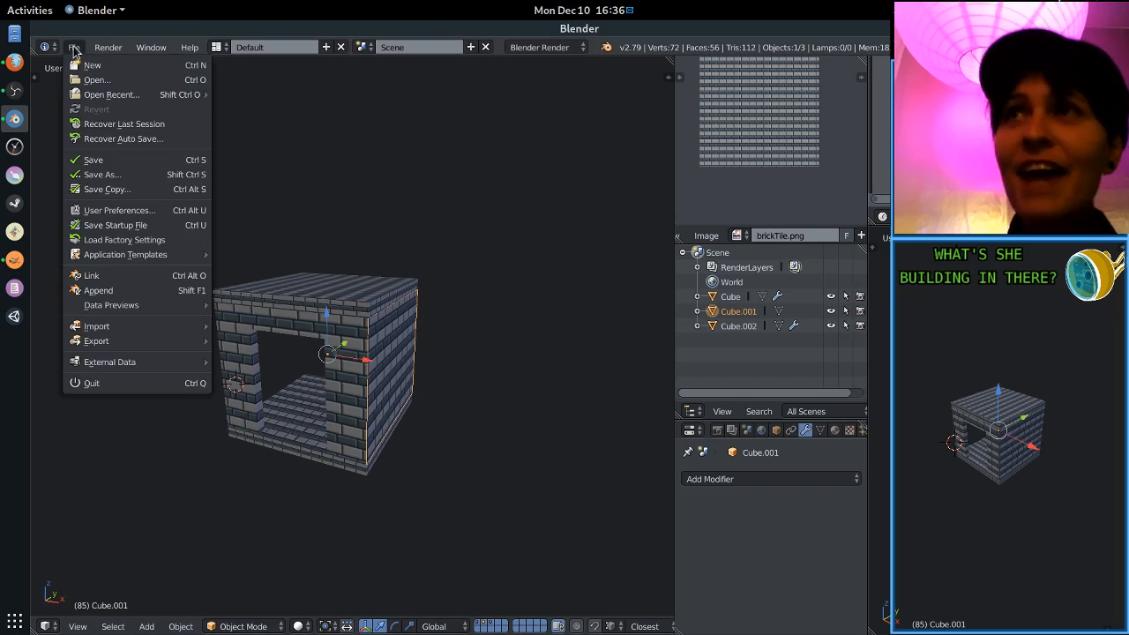
pyautogui.click(100, 175)
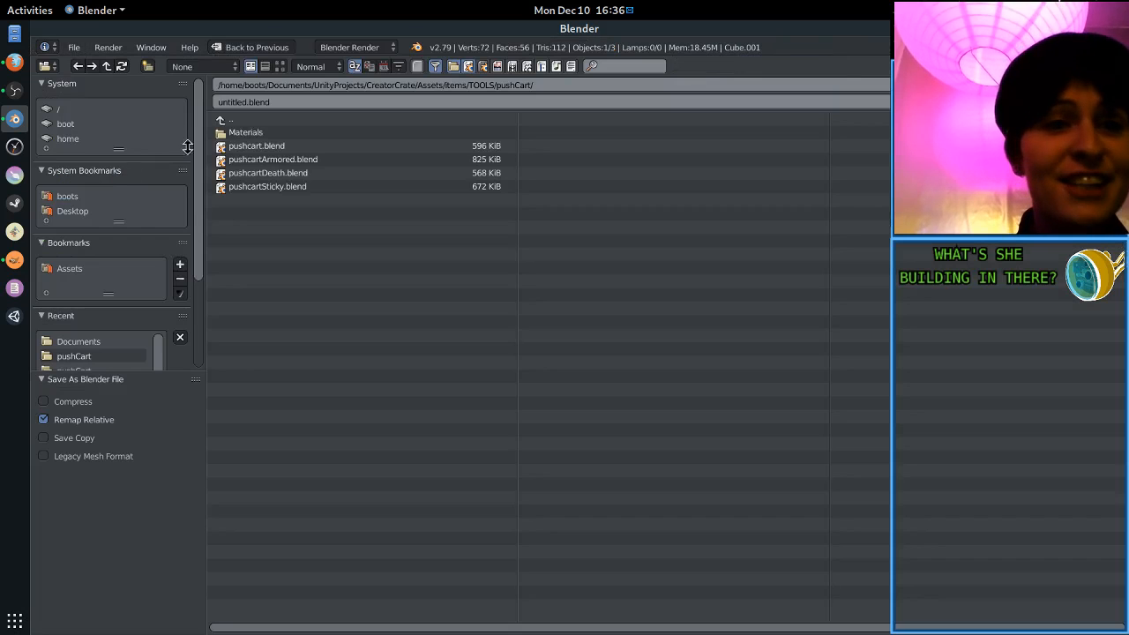
pyautogui.click(66, 196)
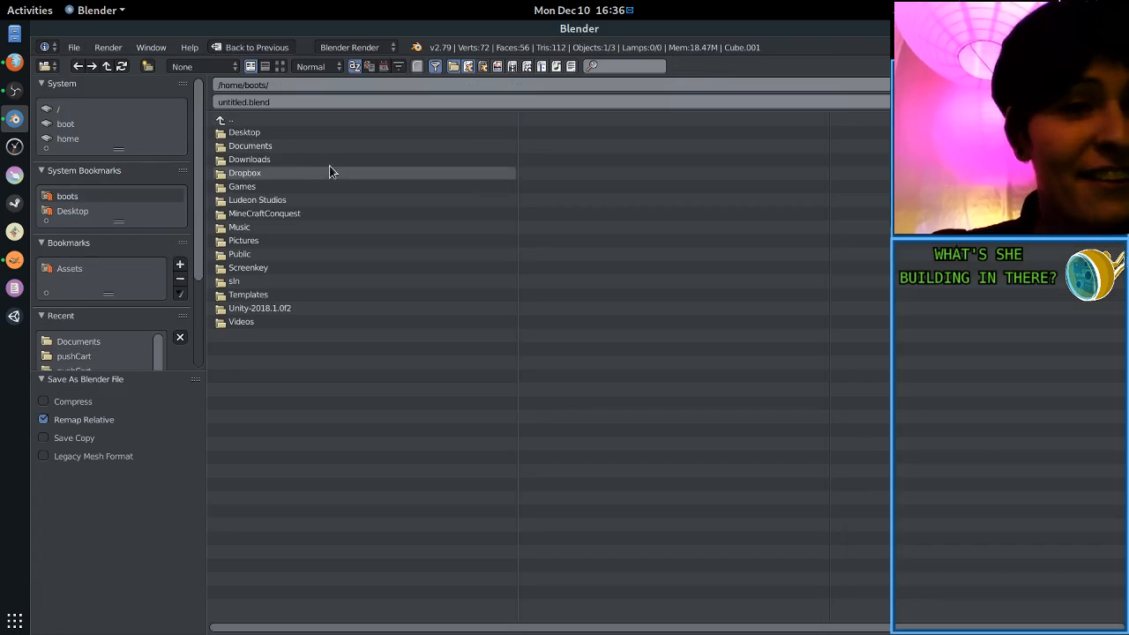
pyautogui.click(264, 146)
pyautogui.doubleClick(228, 103)
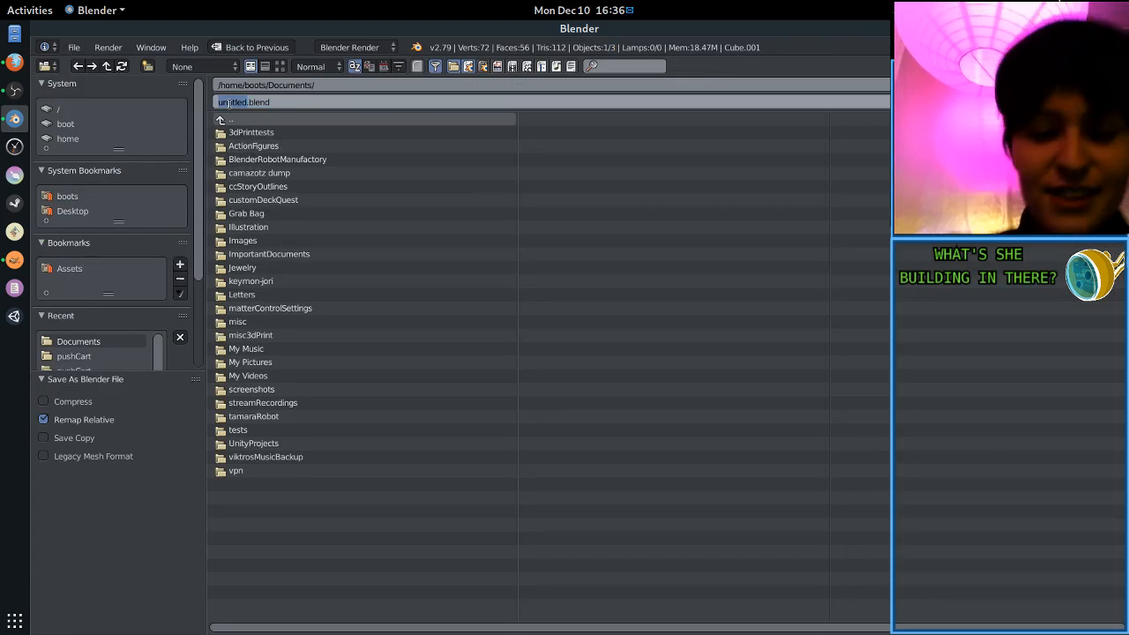
pyautogui.write('PFO')
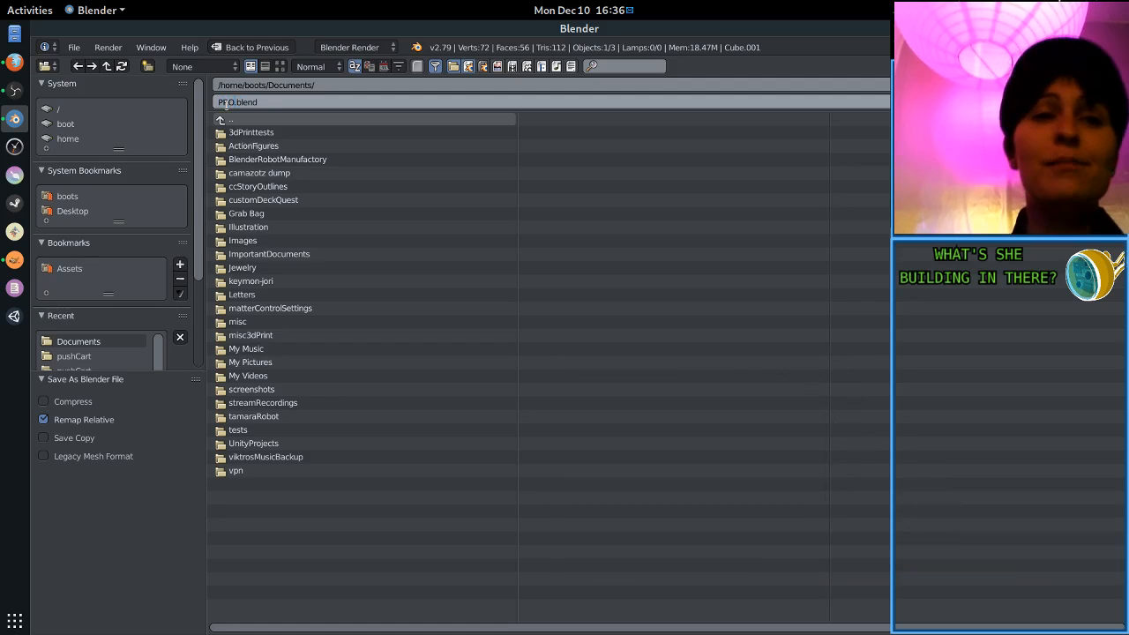
pyautogui.press('BackSpace')
pyautogui.press('BackSpace')
pyautogui.press('BackSpace')
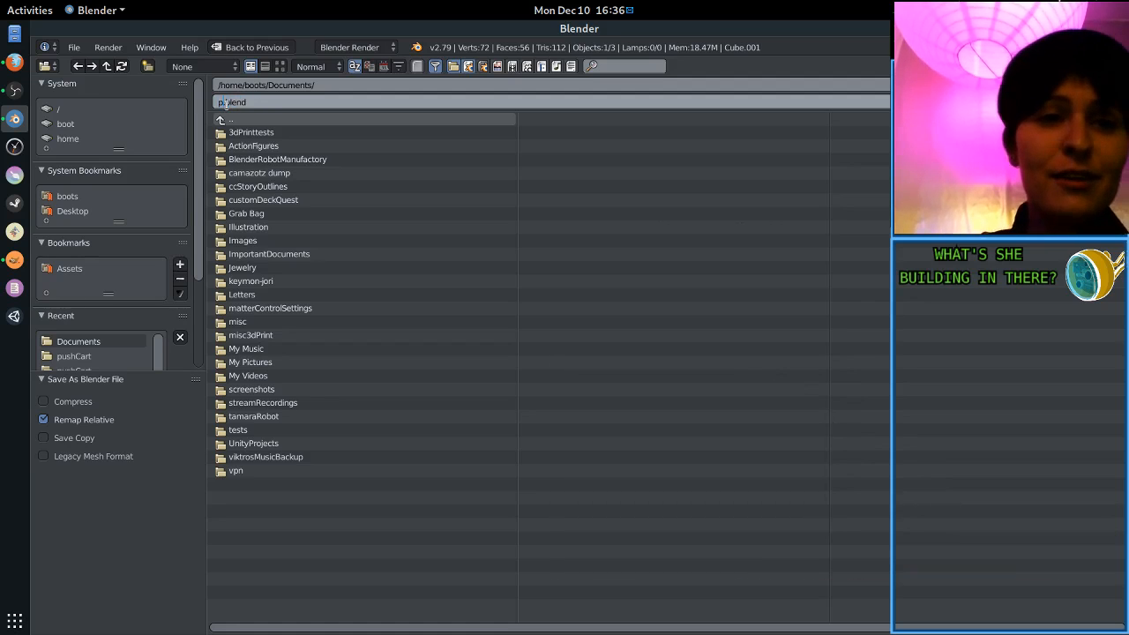
pyautogui.write('rocgentile')
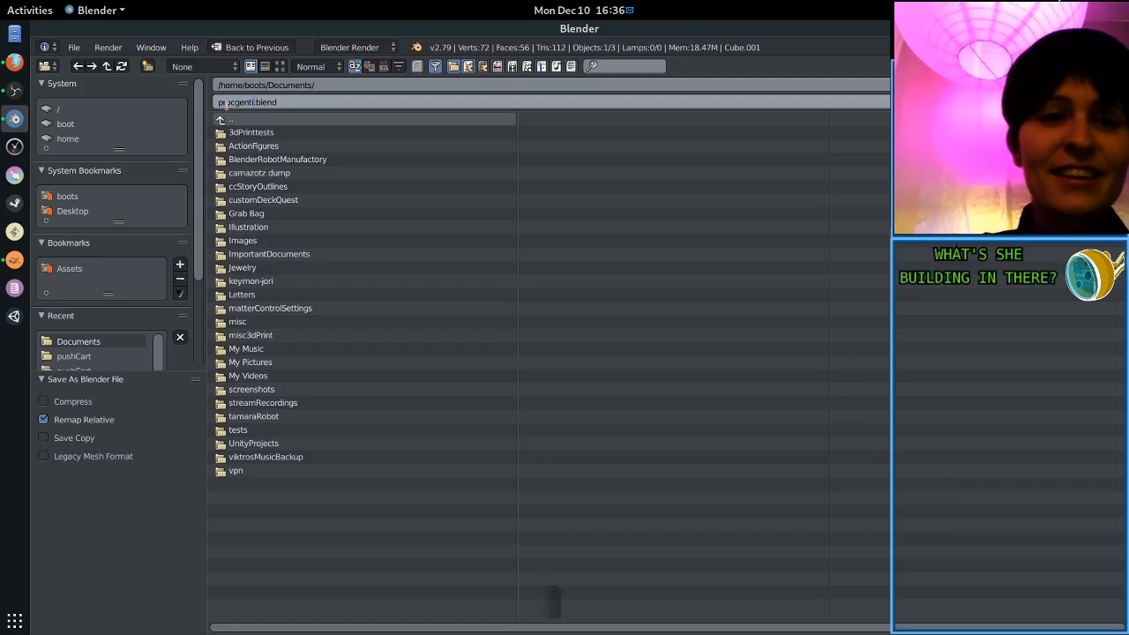
pyautogui.press('Return')
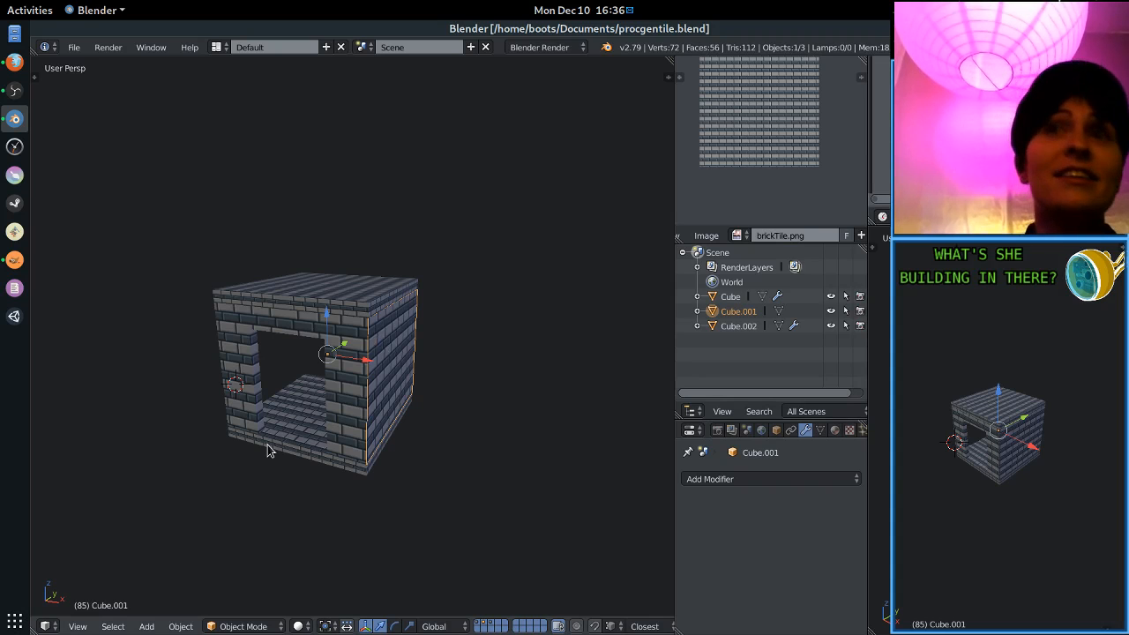
# Display only the second layer and move the plain wall from it to the first layer.
pyautogui.scroll(3, 267, 445)
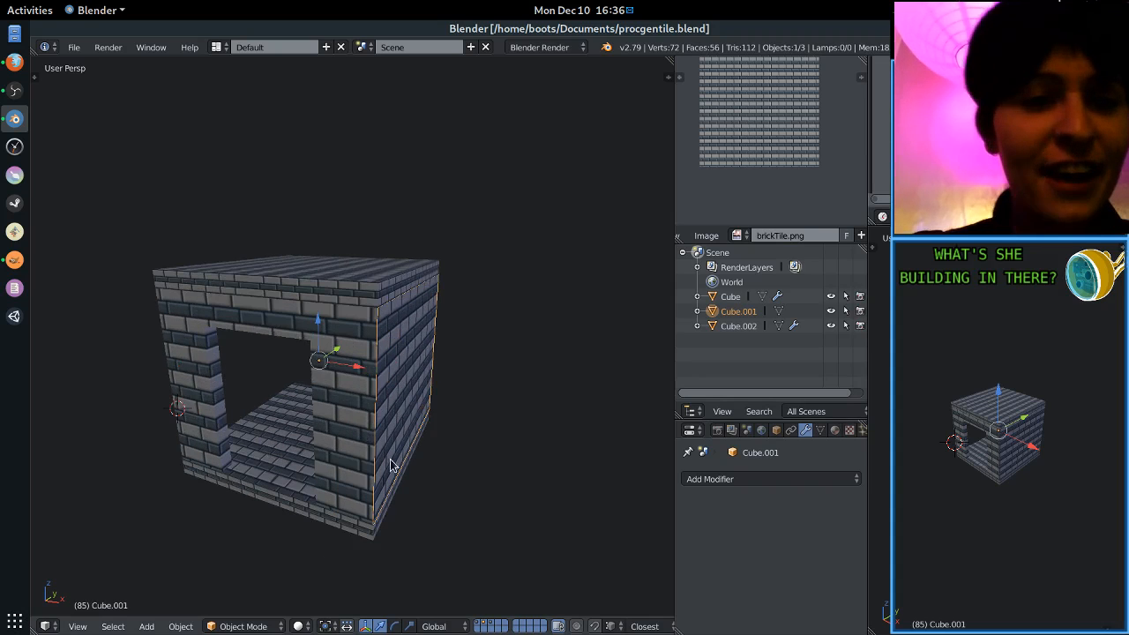
pyautogui.moveTo(391, 462); pyautogui.dragTo(435, 375, button='middle')
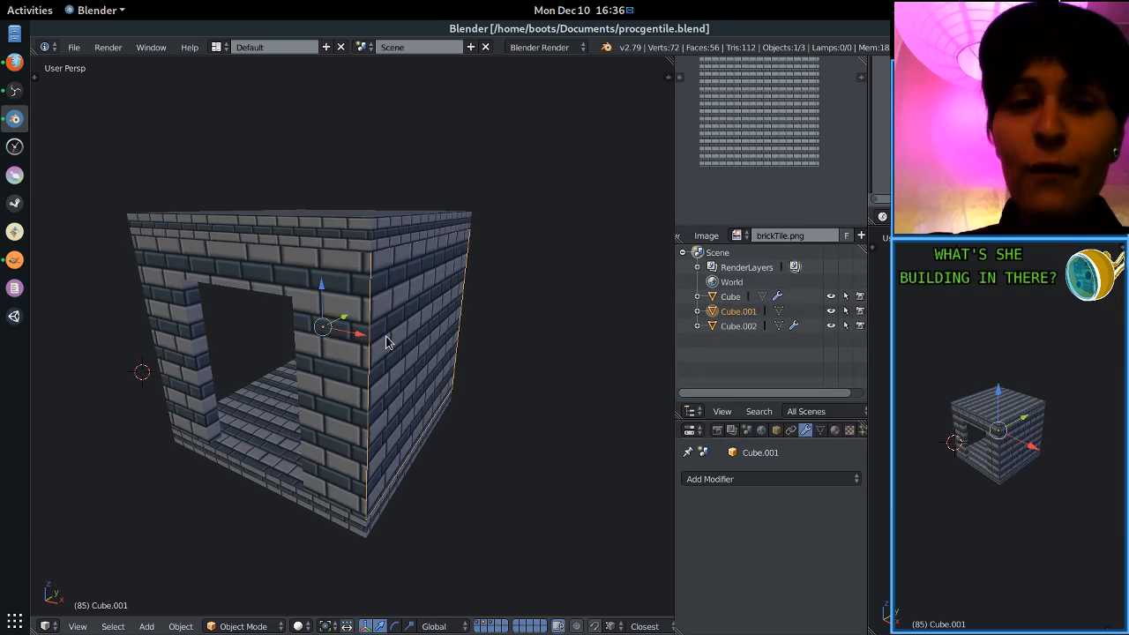
pyautogui.moveTo(386, 343); pyautogui.dragTo(421, 374, button='middle')
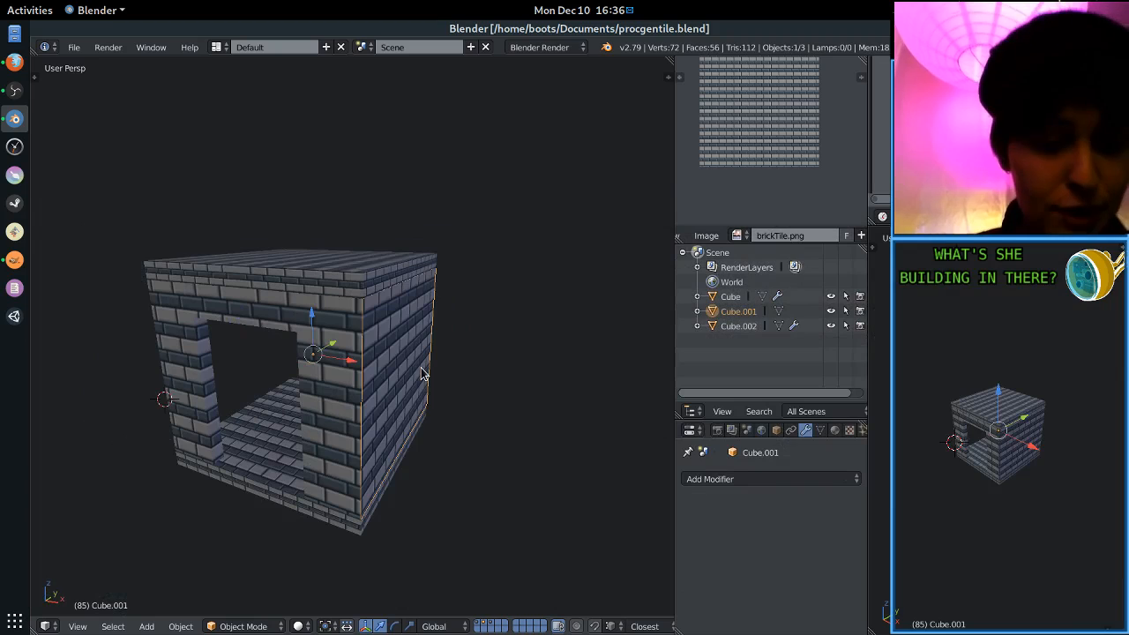
pyautogui.scroll(-4, 421, 374)
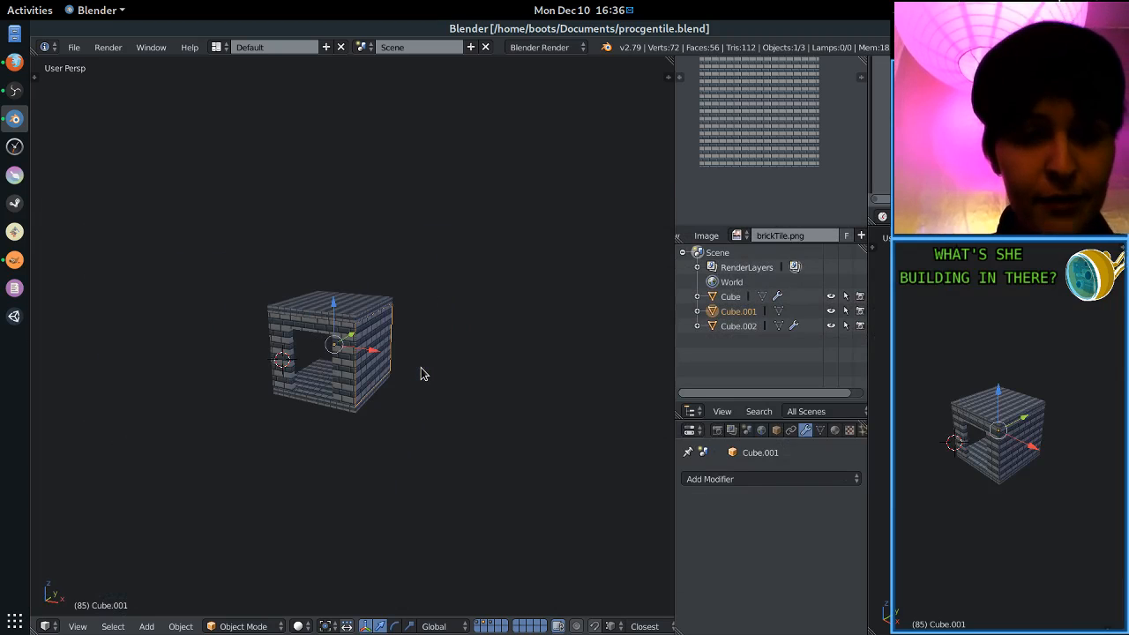
pyautogui.press('a')
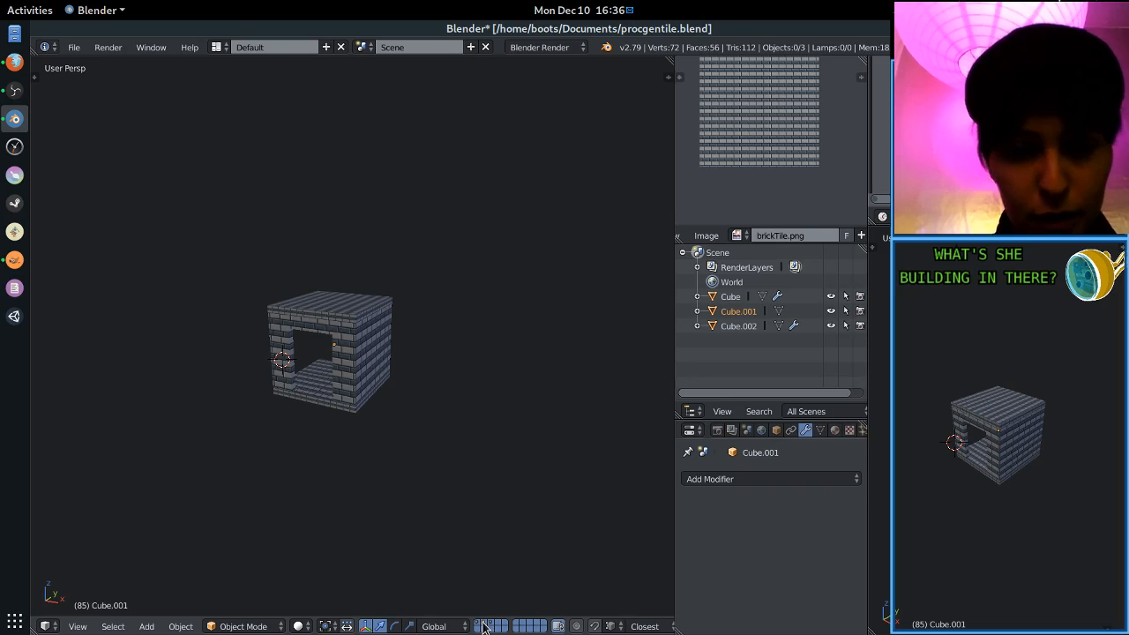
pyautogui.click(484, 627)
pyautogui.rightClick(391, 365)
pyautogui.press('m')
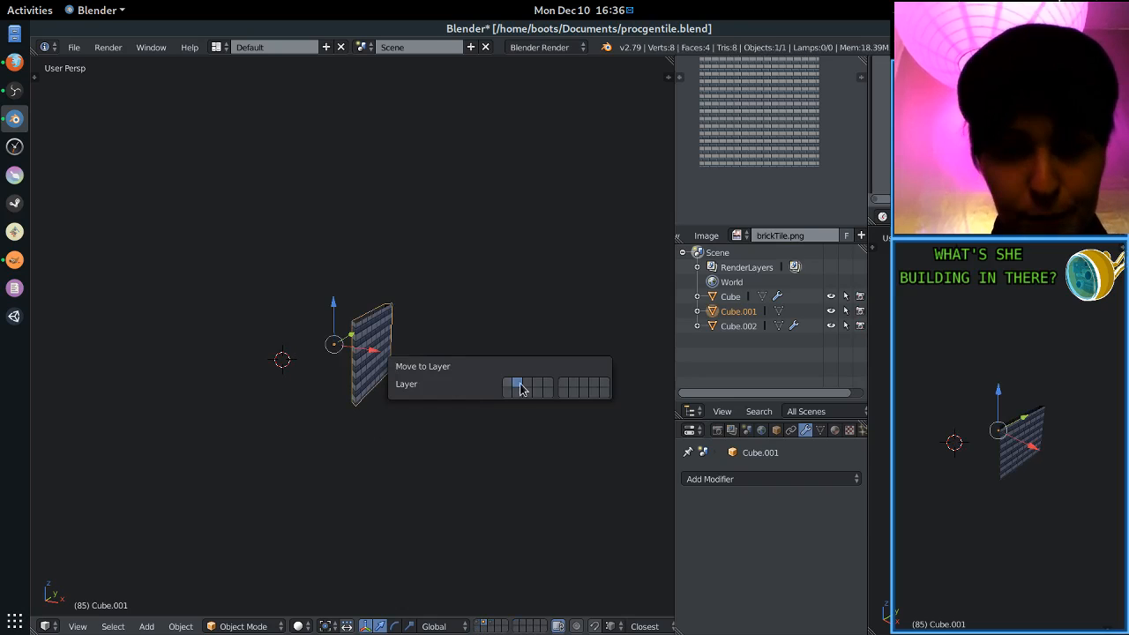
pyautogui.click(509, 386)
# Display only the third layer and move the doorway wall from it to the first layer.
pyautogui.click(491, 625)
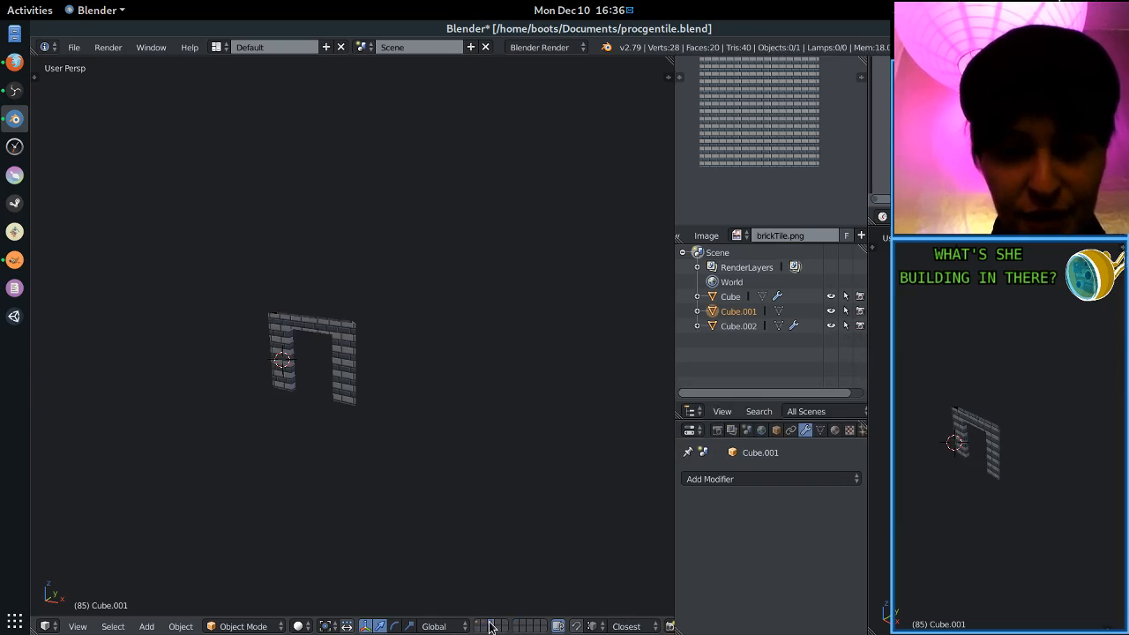
pyautogui.rightClick(346, 379)
pyautogui.press('m')
pyautogui.click(570, 404)
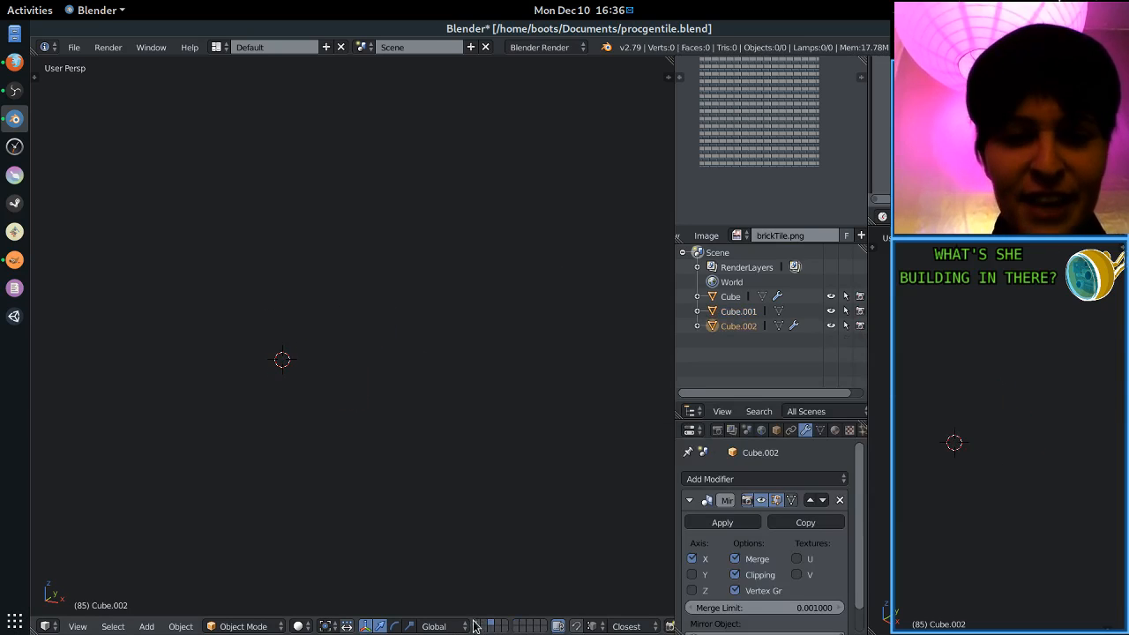
# Display the first layer with all room parts together and inspect the bricks from inside the room.
pyautogui.click(476, 622)
pyautogui.moveTo(311, 471); pyautogui.dragTo(363, 428, button='middle')
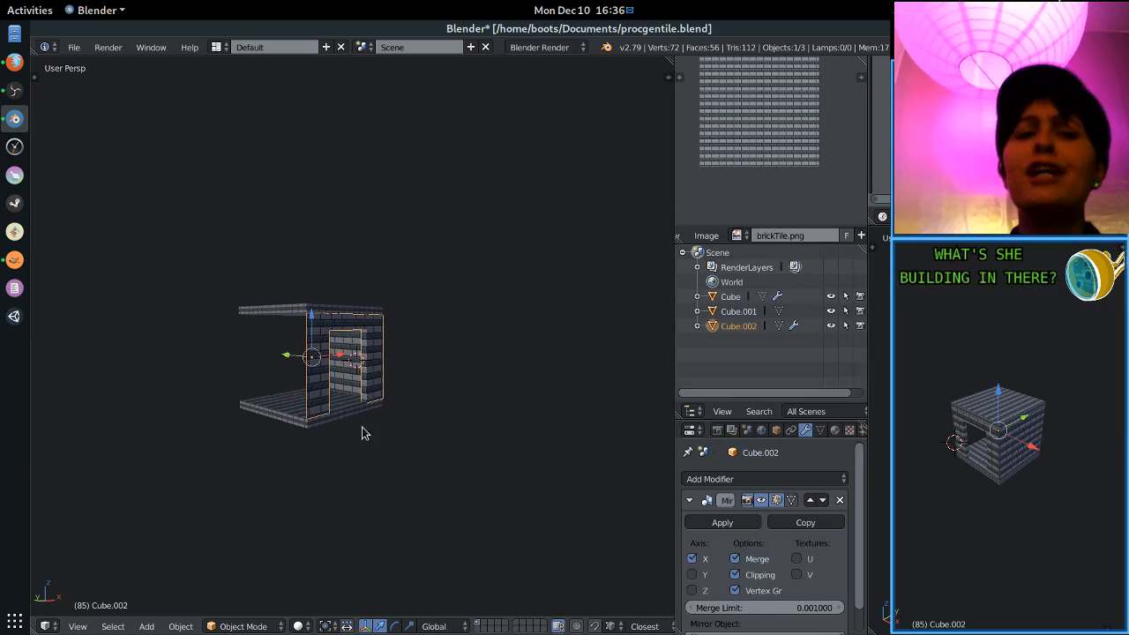
pyautogui.scroll(5, 393, 232)
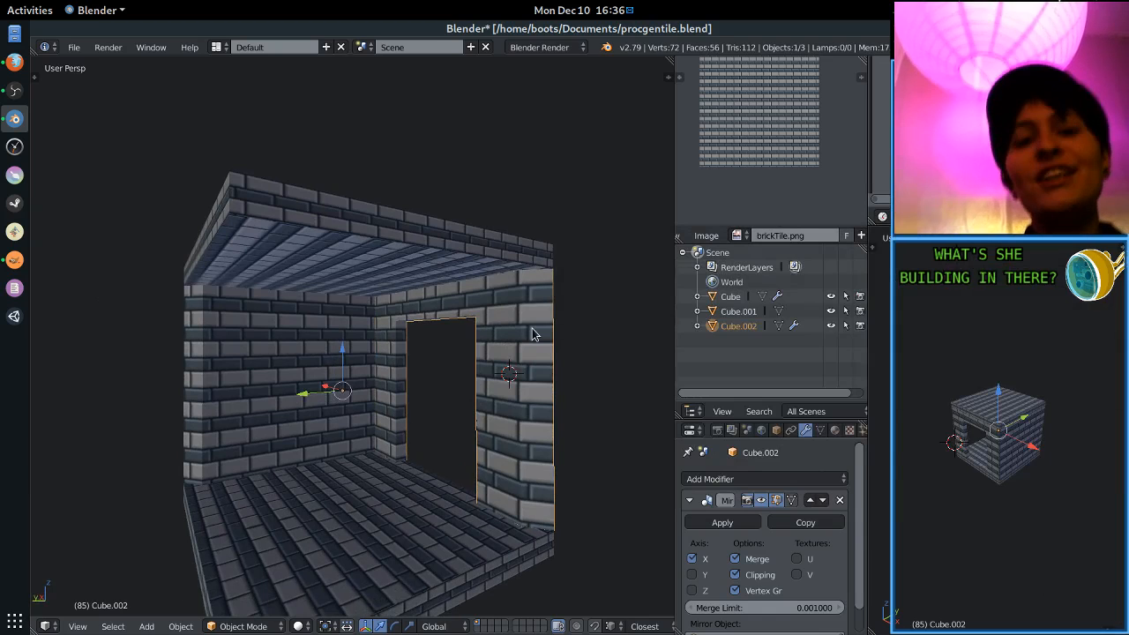
pyautogui.moveTo(532, 333); pyautogui.dragTo(512, 340, button='middle')
pyautogui.scroll(3, 494, 340)
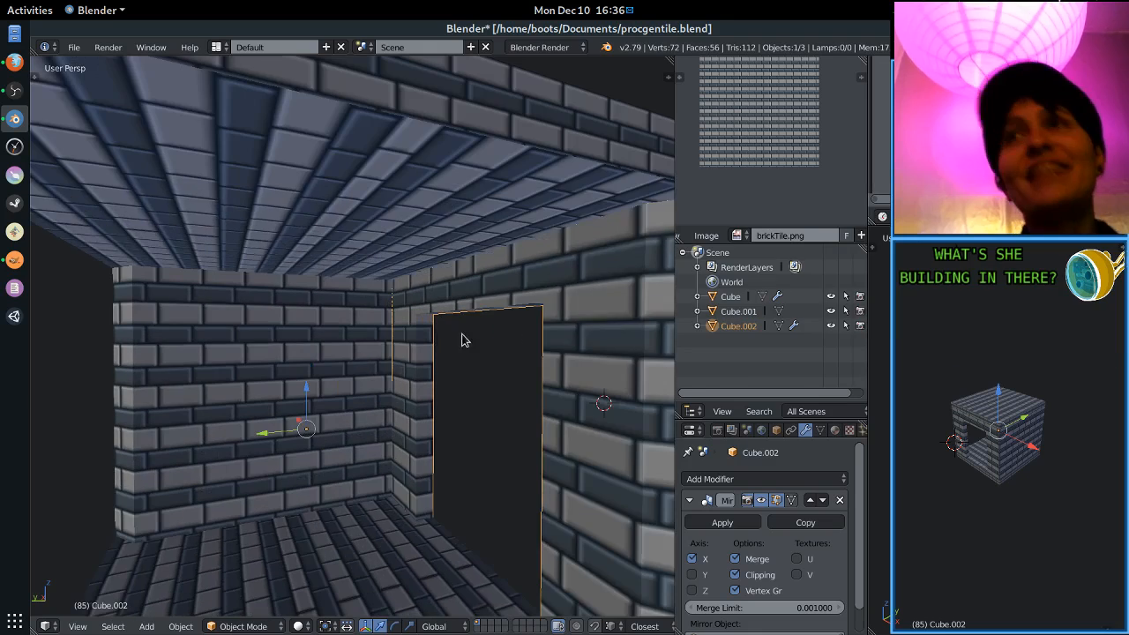
pyautogui.moveTo(356, 338); pyautogui.dragTo(473, 318, button='middle')
pyautogui.scroll(-2, 472, 318)
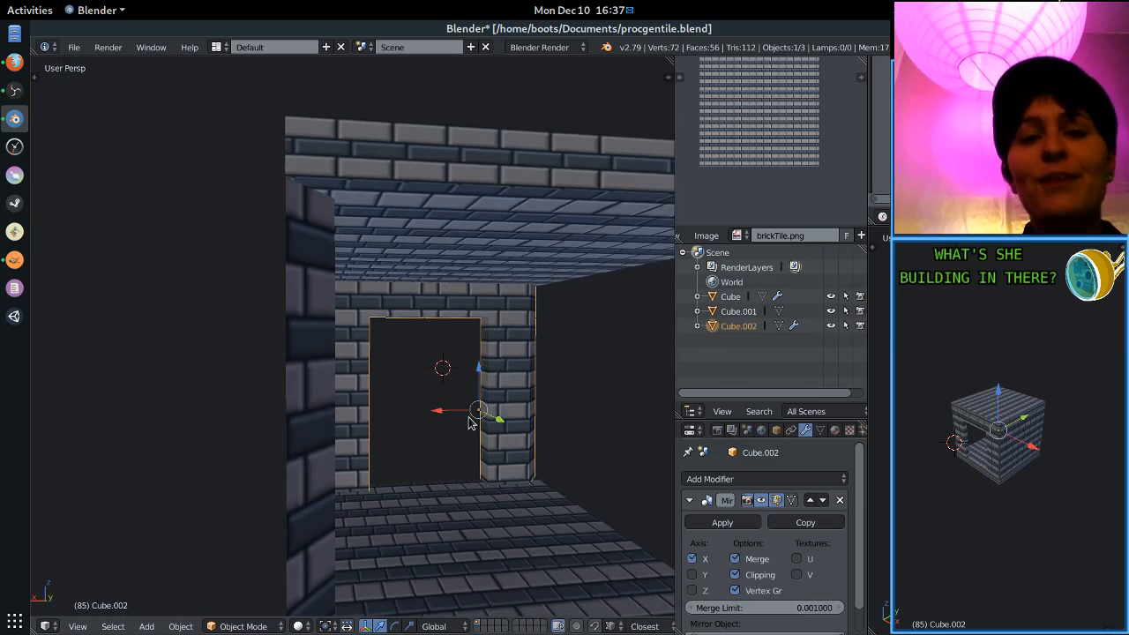
pyautogui.moveTo(427, 415); pyautogui.dragTo(486, 411)
pyautogui.hotkey('ctrl', 'z')
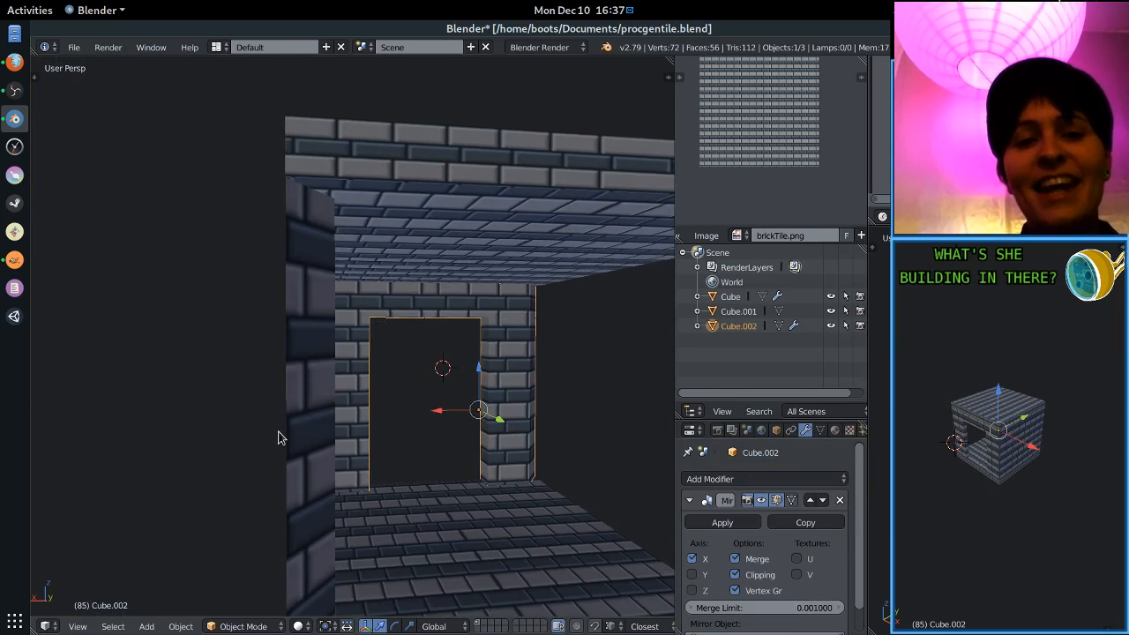
# Rotate the plain wall 90 degrees about the global Z axis.
pyautogui.rightClick(278, 437)
pyautogui.scroll(-5, 352, 413)
pyautogui.moveTo(352, 414); pyautogui.dragTo(294, 419, button='middle')
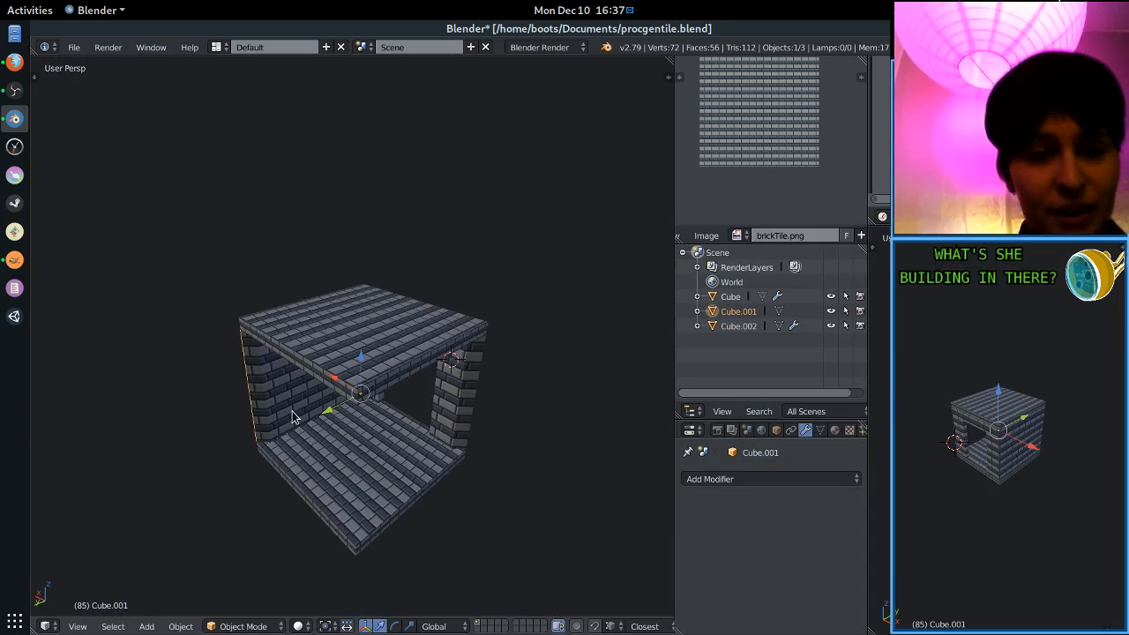
pyautogui.write('rz')
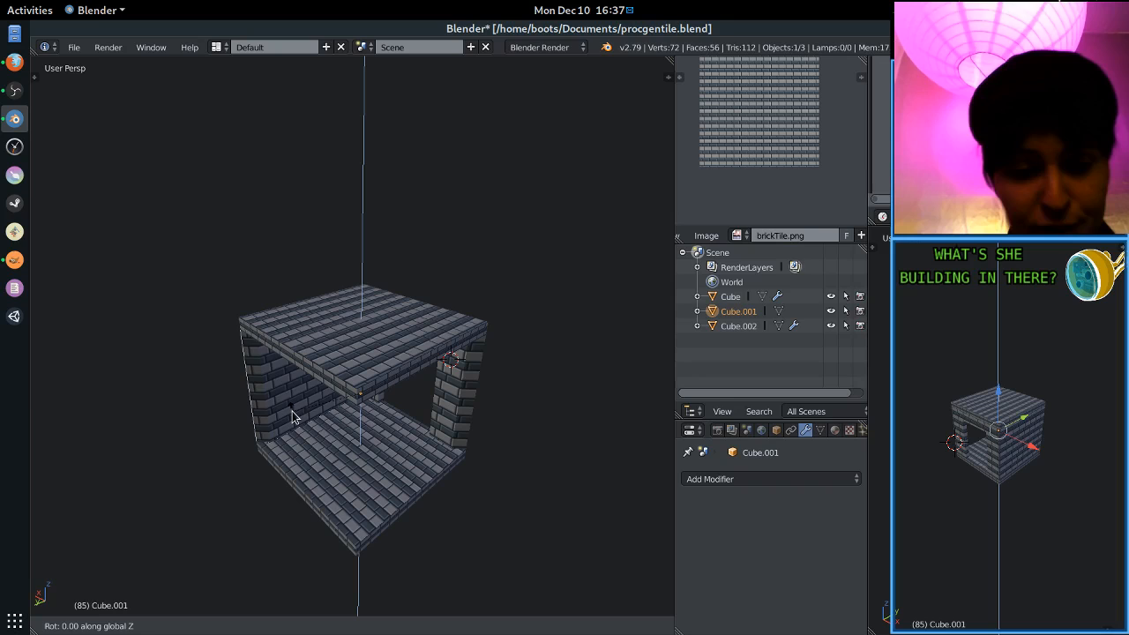
pyautogui.write('90')
pyautogui.press('Return')
# Duplicate the plain wall in place and rotate the copy 90 degrees about the Z axis to close the adjacent side.
pyautogui.moveTo(294, 418); pyautogui.dragTo(466, 417, button='middle')
pyautogui.hotkey('shift', 'd')
pyautogui.rightClick(465, 416)
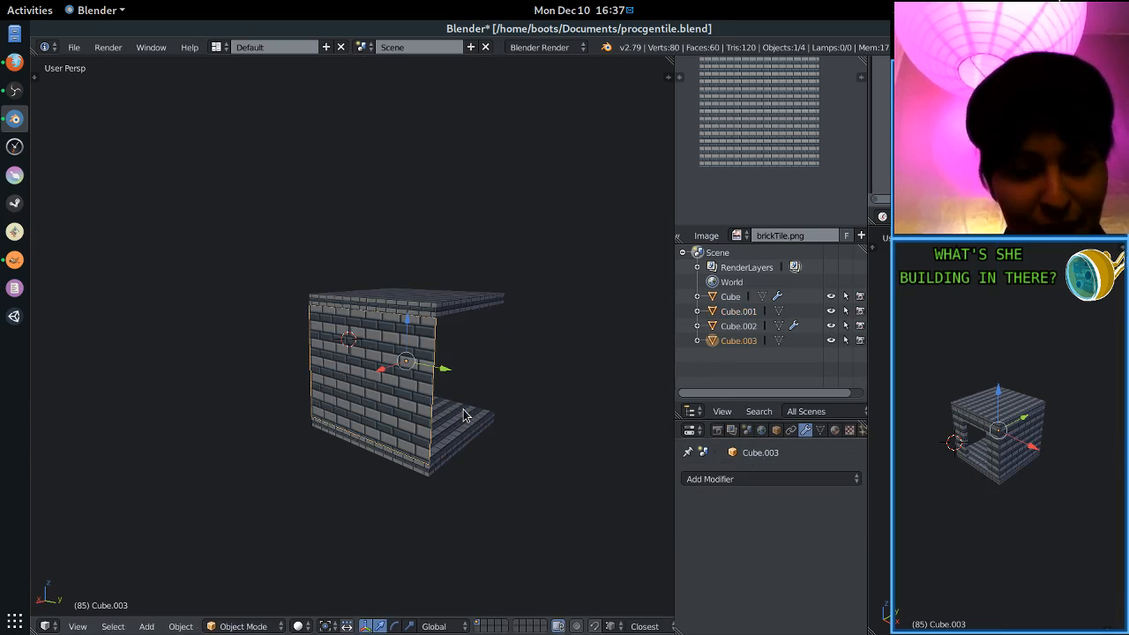
pyautogui.write('rz90')
pyautogui.press('Return')
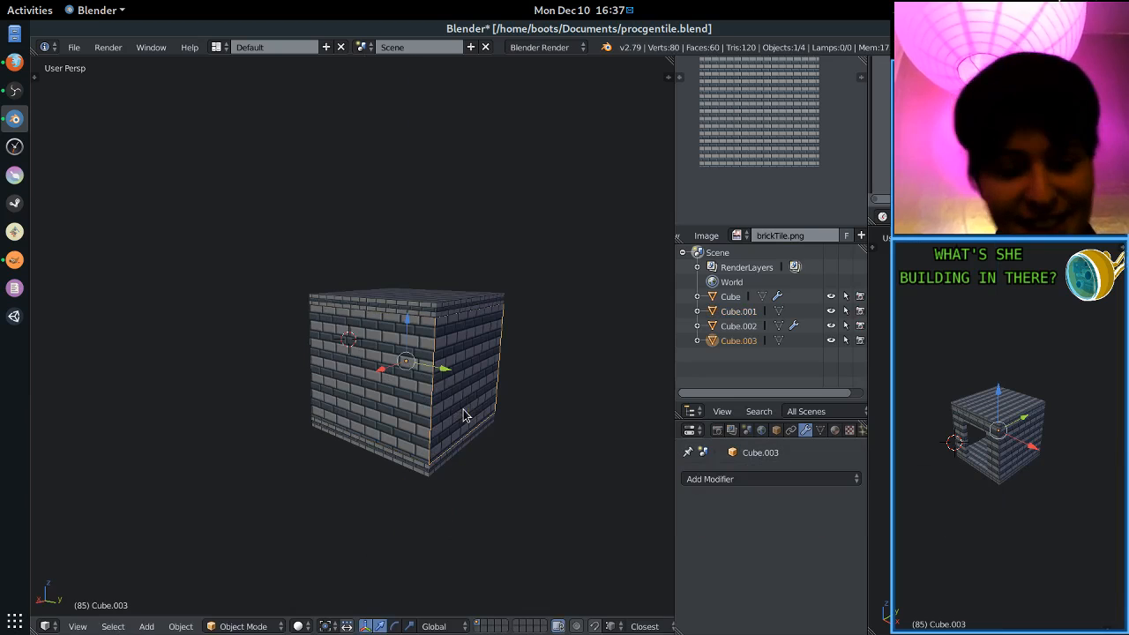
# Duplicate the doorway wall in place and rotate the copy -90 degrees about the global Z axis.
pyautogui.moveTo(468, 417); pyautogui.dragTo(381, 430, button='middle')
pyautogui.rightClick(357, 391)
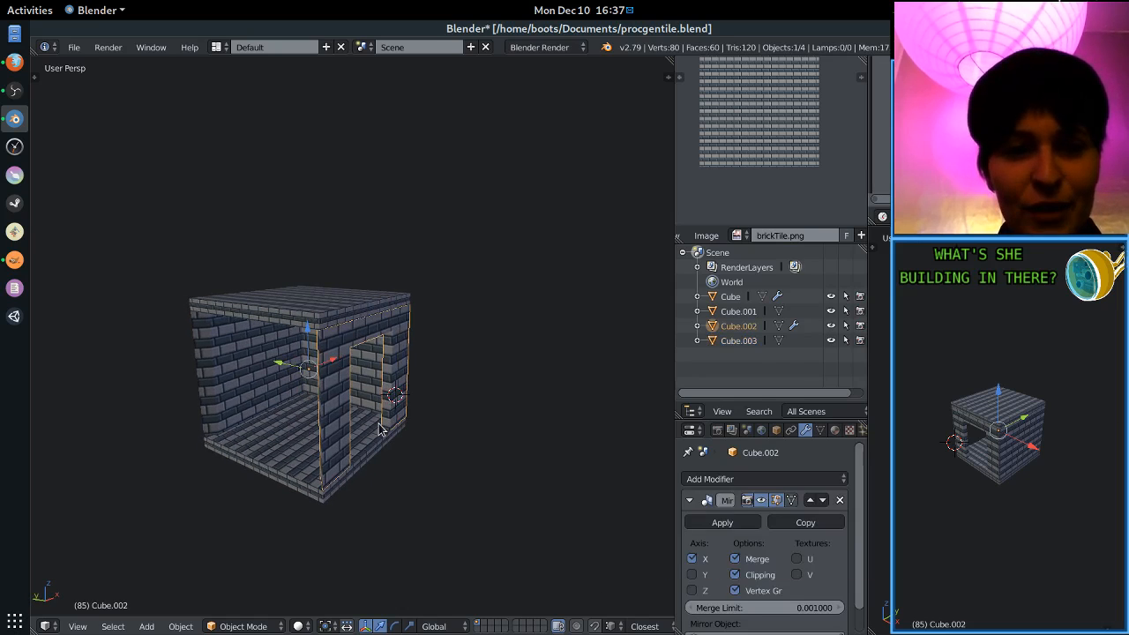
pyautogui.hotkey('shift', 'd')
pyautogui.rightClick(381, 430)
pyautogui.write('rz')
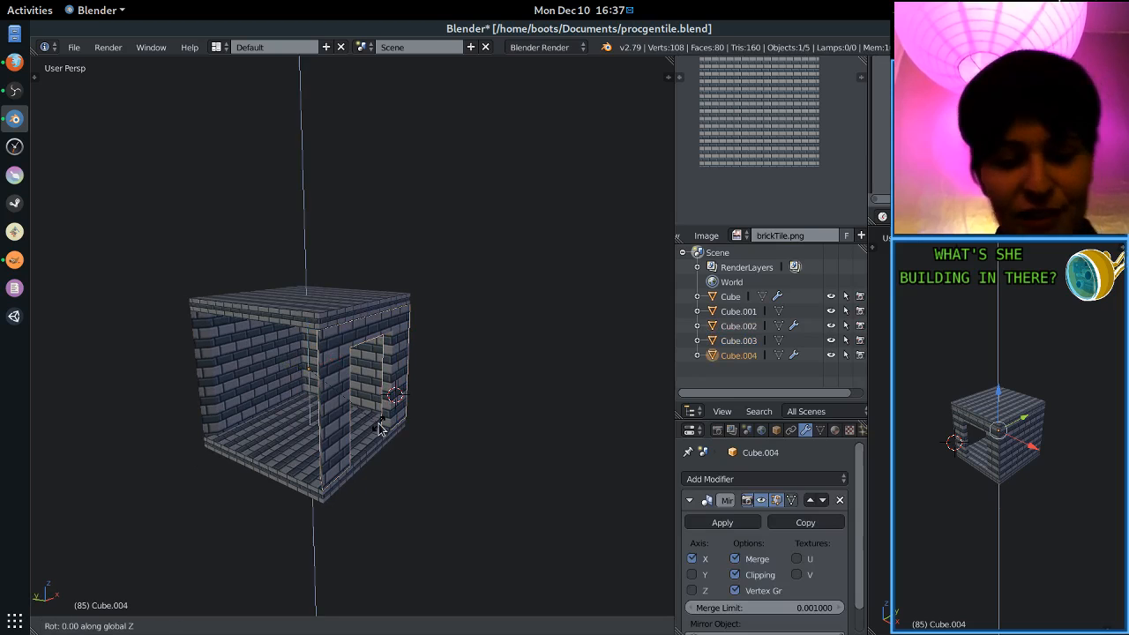
pyautogui.write('-90')
pyautogui.press('Return')
# Examine how the bricks meet at the corners and doorways from outside and inside the enclosed room.
pyautogui.moveTo(381, 429); pyautogui.dragTo(393, 410, button='middle')
pyautogui.press('Tab')
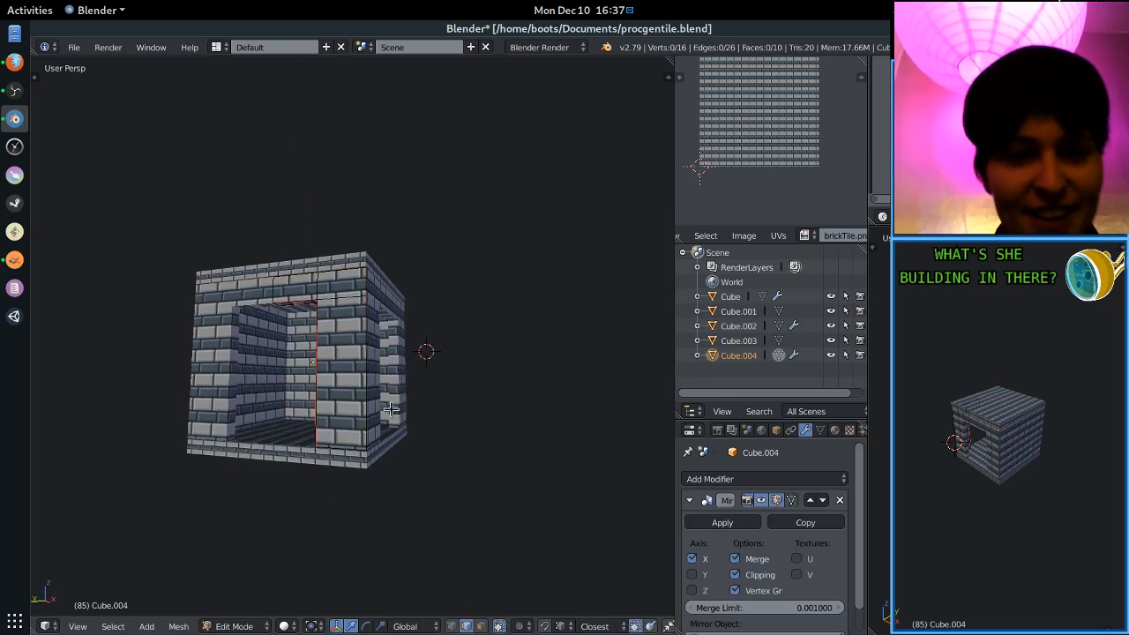
pyautogui.press('Tab')
pyautogui.scroll(6, 371, 408)
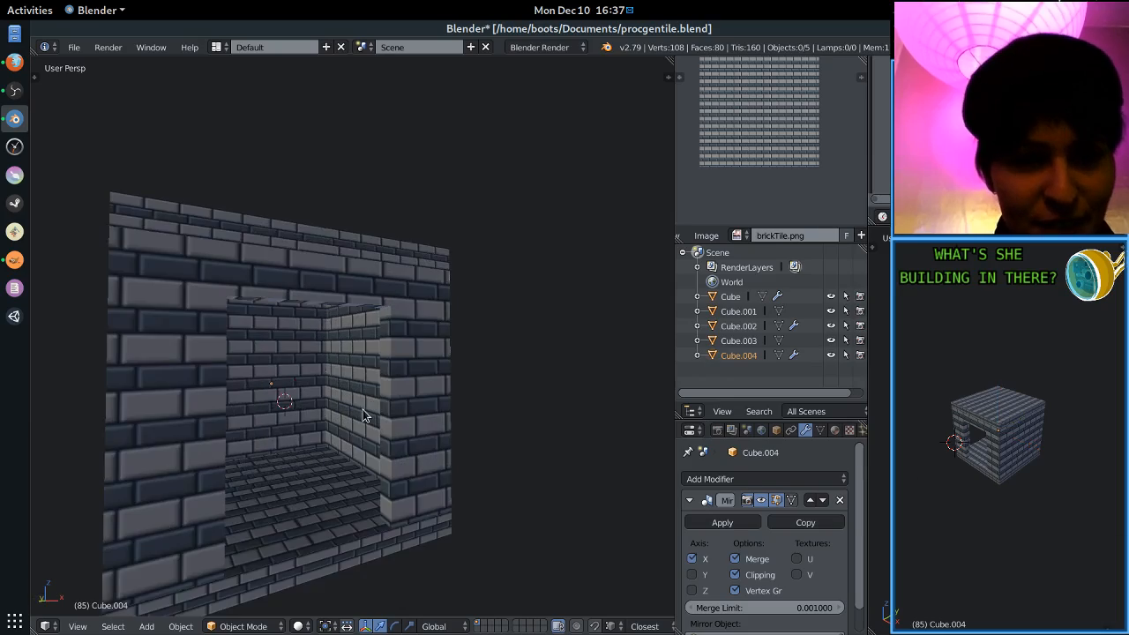
pyautogui.moveTo(459, 386); pyautogui.dragTo(660, 404, button='middle')
pyautogui.scroll(4, 661, 404)
pyautogui.moveTo(542, 383); pyautogui.dragTo(627, 380, button='middle')
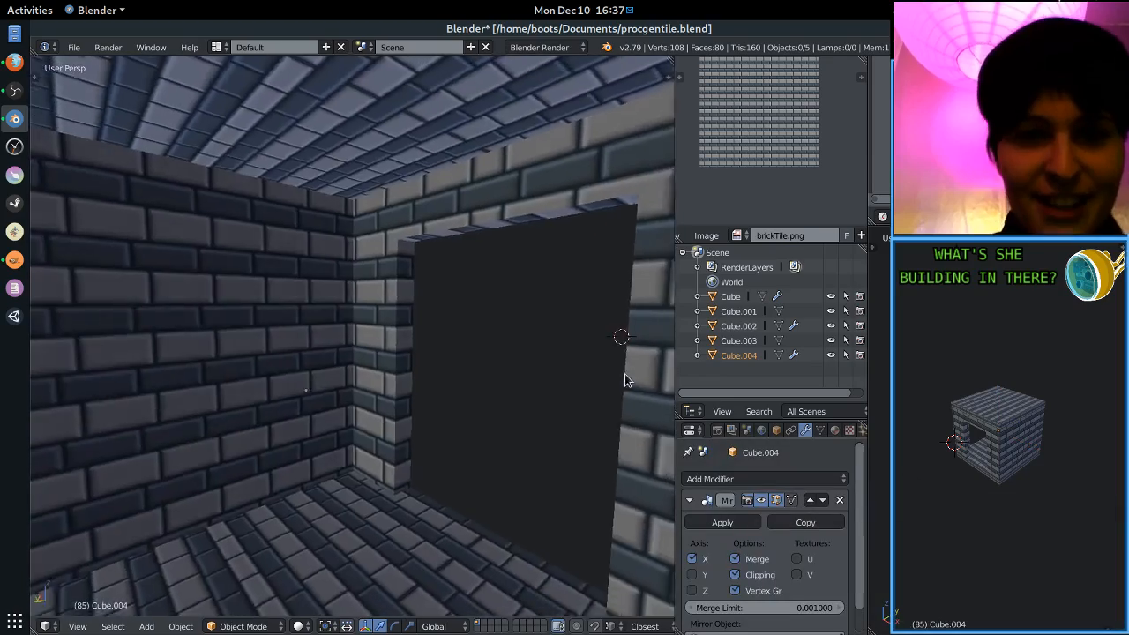
pyautogui.scroll(2, 583, 399)
pyautogui.moveTo(539, 412); pyautogui.dragTo(331, 418, button='middle')
pyautogui.scroll(-8, 361, 417)
# Duplicate the whole room beside the original and rotate the copy -90 degrees about the Z axis.
pyautogui.press('a')
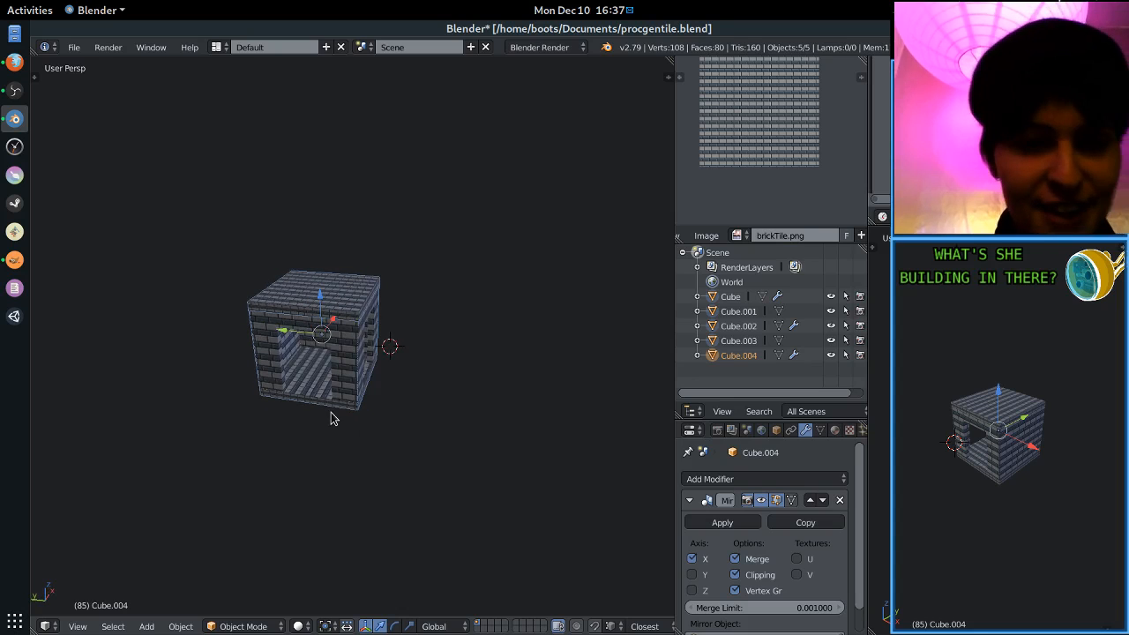
pyautogui.hotkey('shift', 'd')
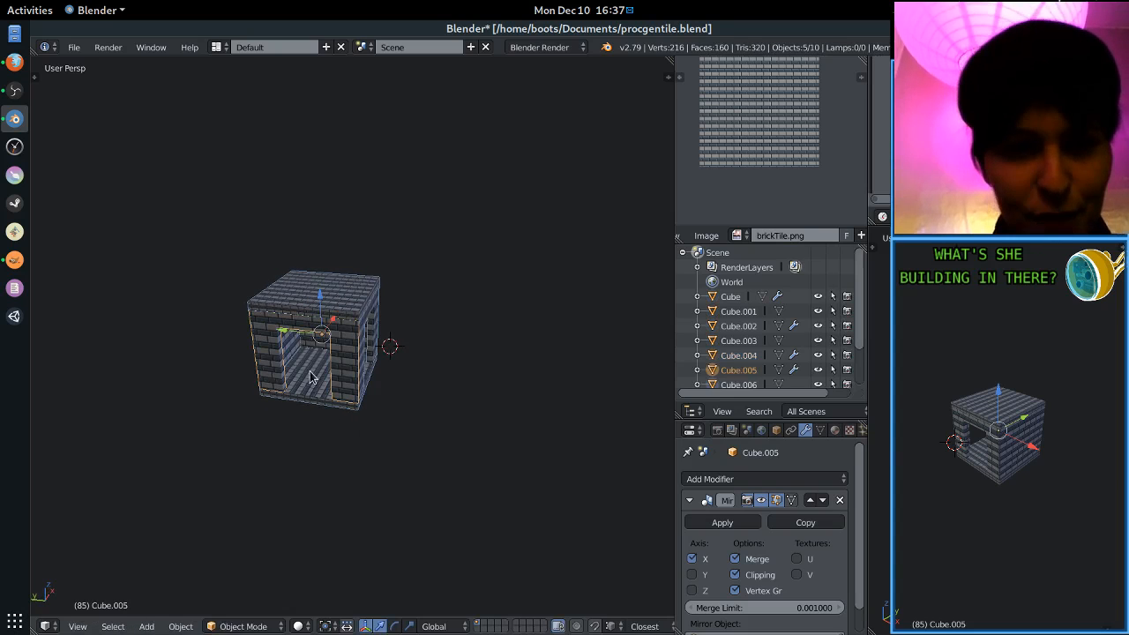
pyautogui.click(458, 360)
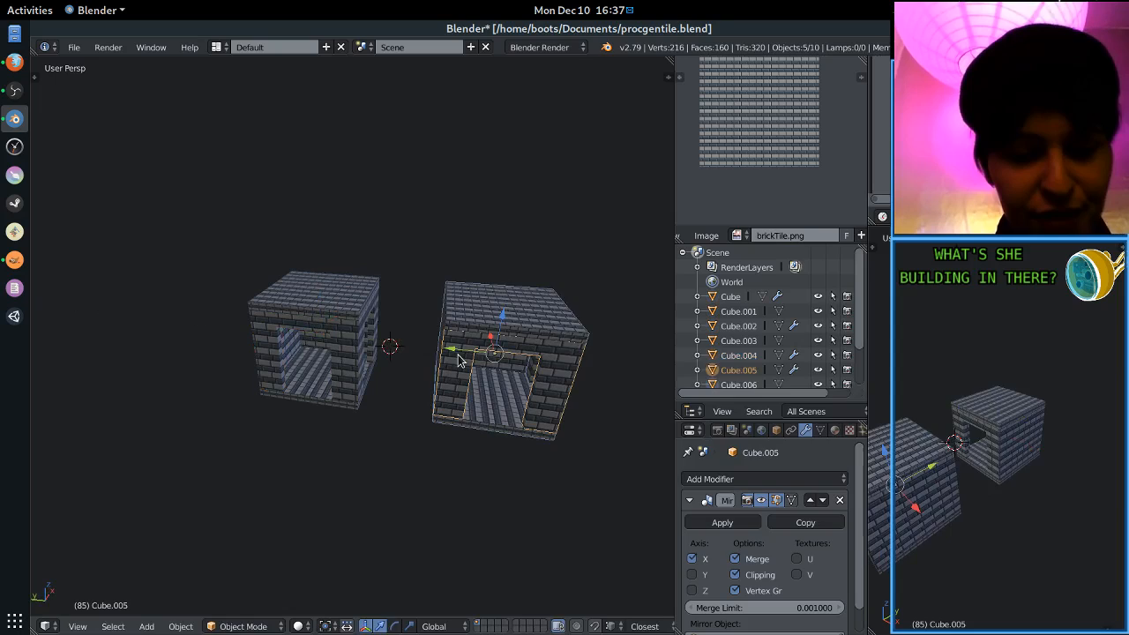
pyautogui.write('rz-90')
pyautogui.press('Return')
# Move the copied room along the Y axis until it sits flush against the original room.
pyautogui.moveTo(458, 360); pyautogui.dragTo(516, 340, button='middle')
pyautogui.scroll(4, 443, 395)
pyautogui.moveTo(443, 395); pyautogui.dragTo(472, 351, button='middle')
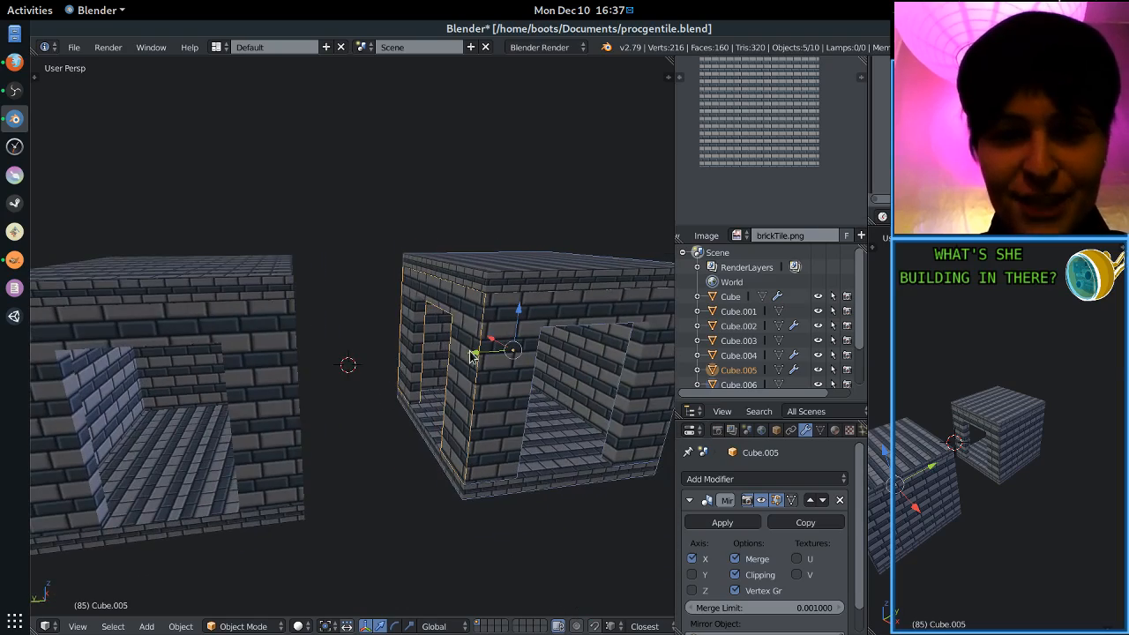
pyautogui.moveTo(472, 354); pyautogui.dragTo(302, 277)
# Deselect everything and examine the brick alignment through the doorway joining the two rooms.
pyautogui.moveTo(330, 323); pyautogui.dragTo(383, 294, button='middle')
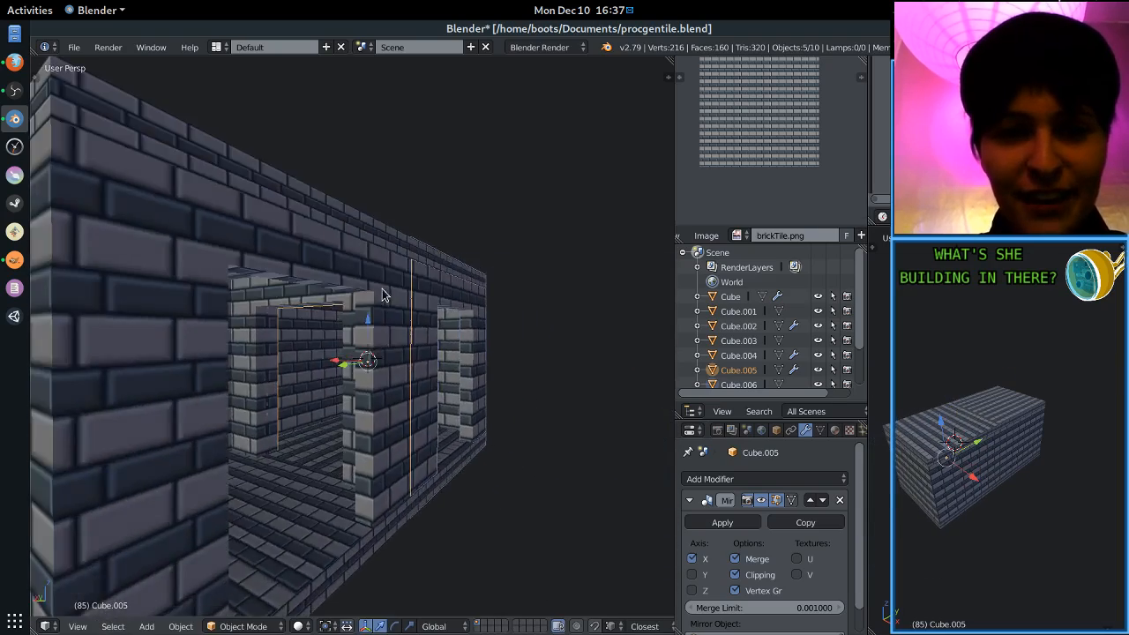
pyautogui.scroll(4, 372, 359)
pyautogui.moveTo(352, 404); pyautogui.dragTo(462, 341, button='middle')
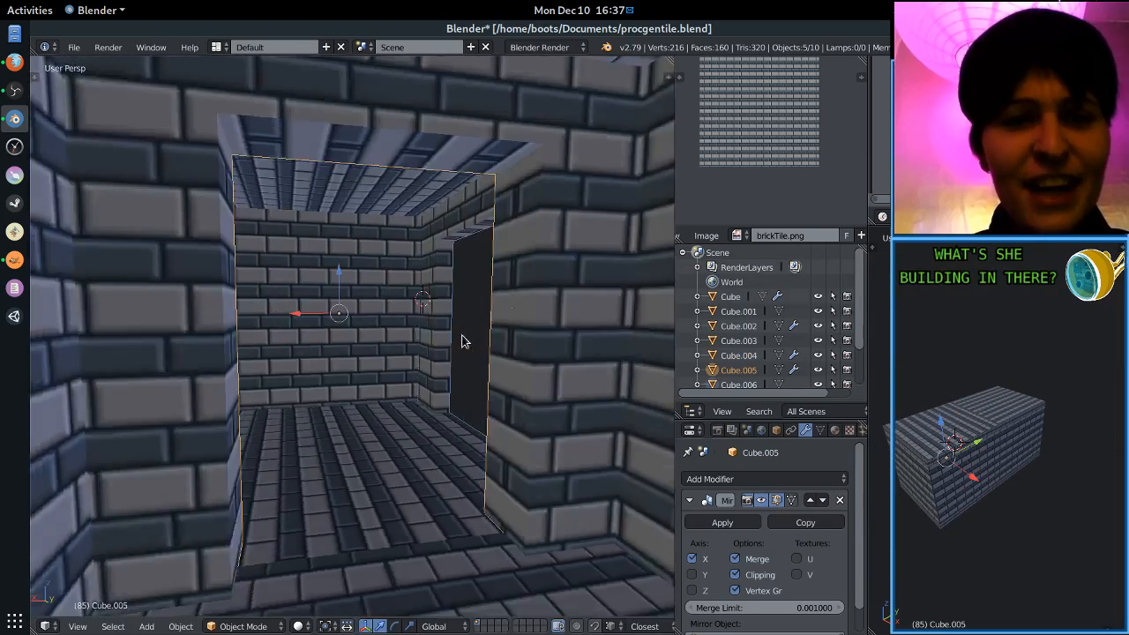
pyautogui.scroll(2, 441, 353)
pyautogui.press('a')
pyautogui.moveTo(455, 388); pyautogui.dragTo(535, 394, button='middle')
pyautogui.scroll(3, 529, 398)
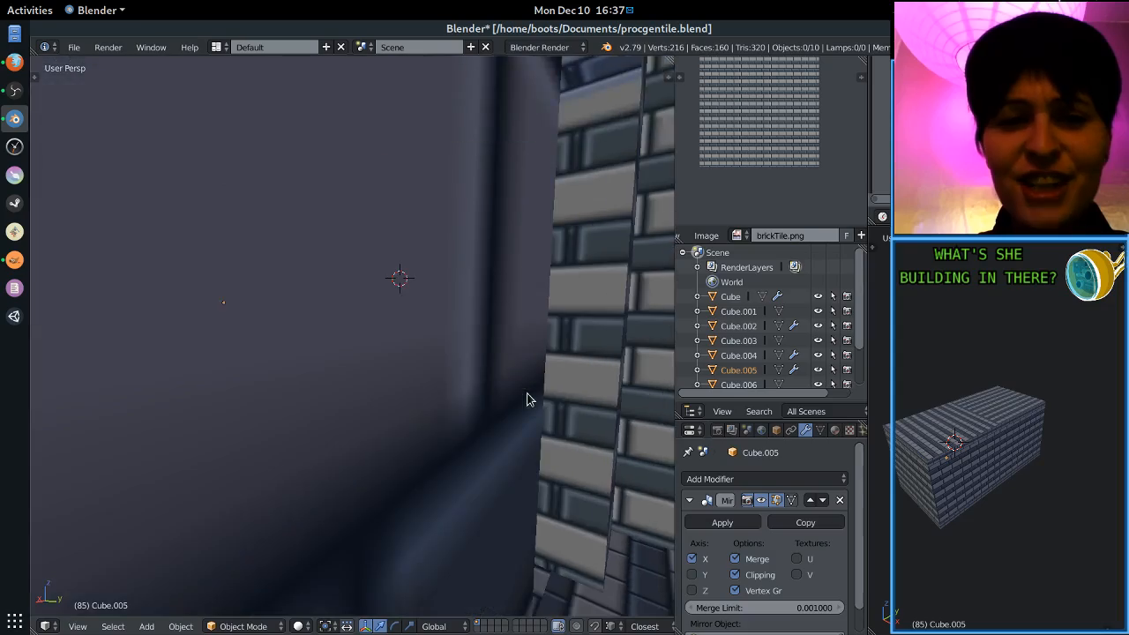
pyautogui.scroll(5, 540, 403)
pyautogui.moveTo(553, 411); pyautogui.dragTo(459, 424, button='middle')
pyautogui.scroll(-5, 459, 424)
pyautogui.scroll(5, 456, 406)
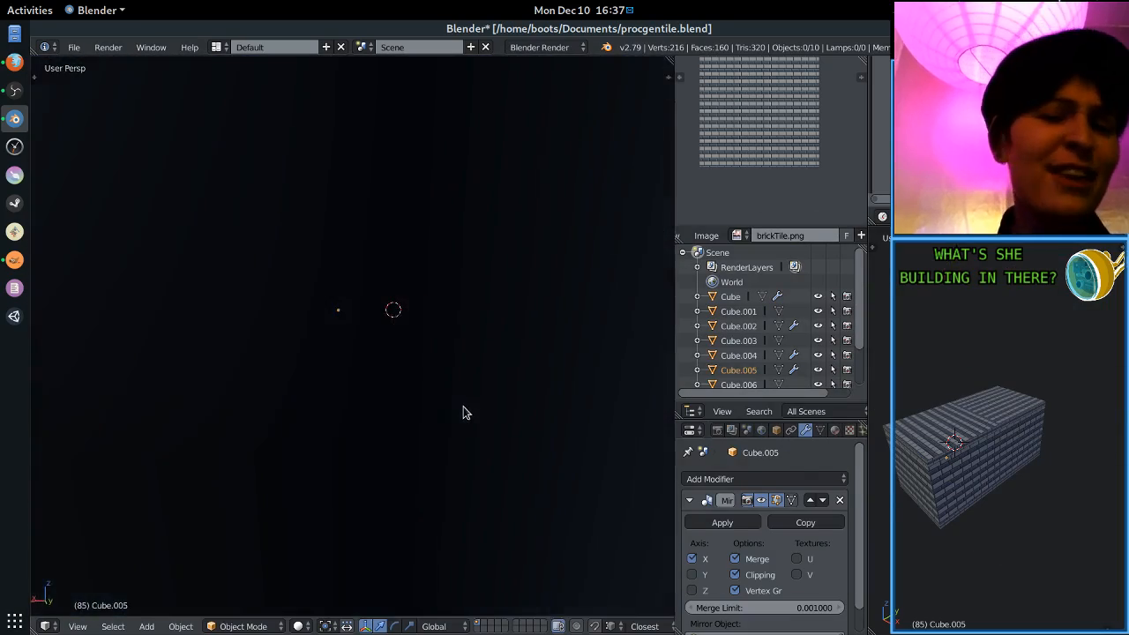
pyautogui.scroll(-4, 466, 413)
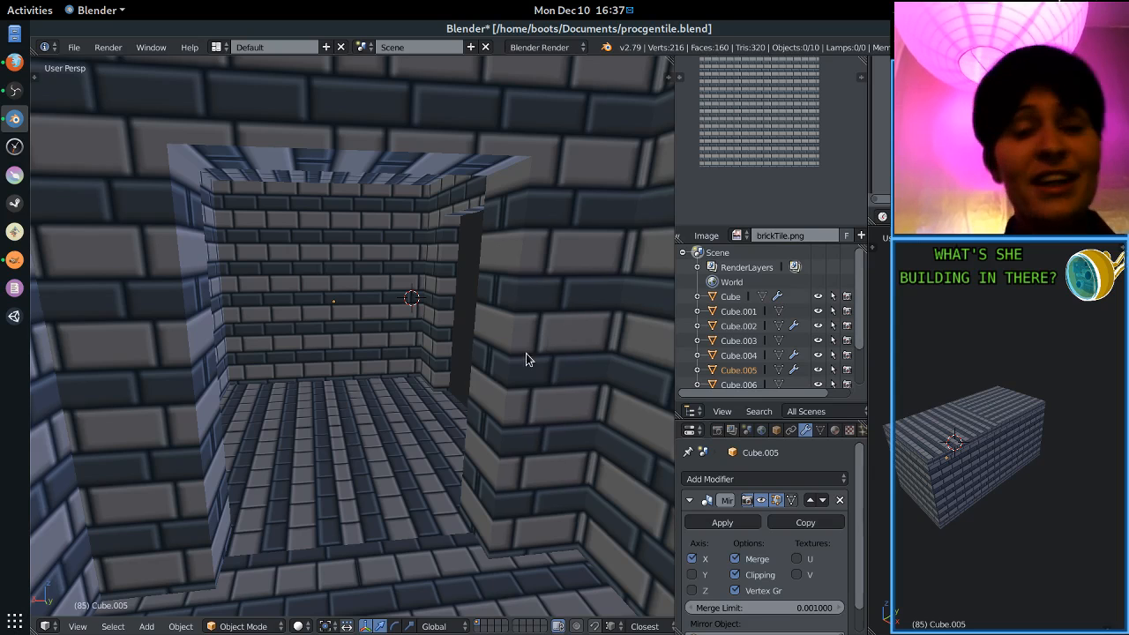
# Examine the shared doorway's sides and the adjoining outer walls of the two rooms from other angles.
pyautogui.moveTo(526, 353); pyautogui.dragTo(463, 380, button='middle')
pyautogui.rightClick(463, 380)
pyautogui.scroll(-3, 463, 379)
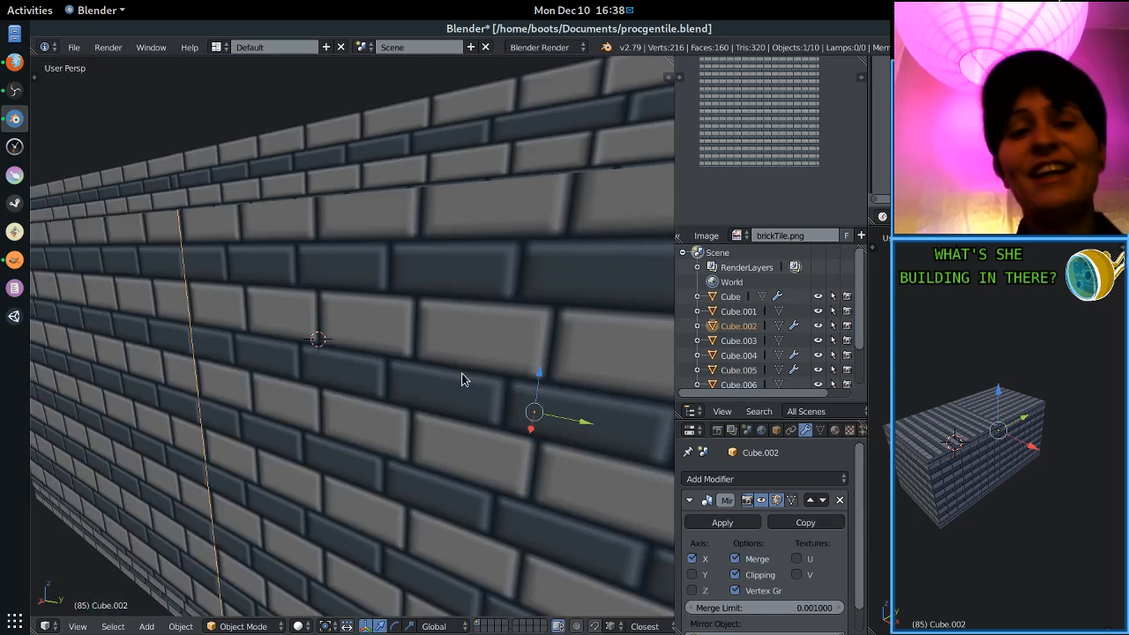
pyautogui.scroll(3, 463, 381)
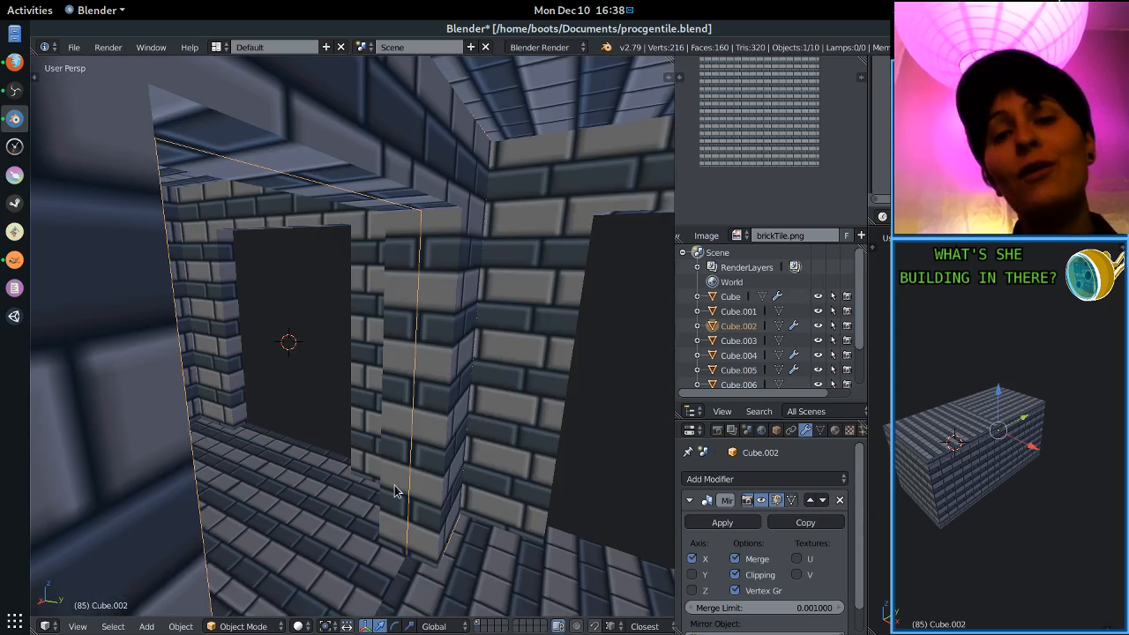
pyautogui.scroll(1, 332, 457)
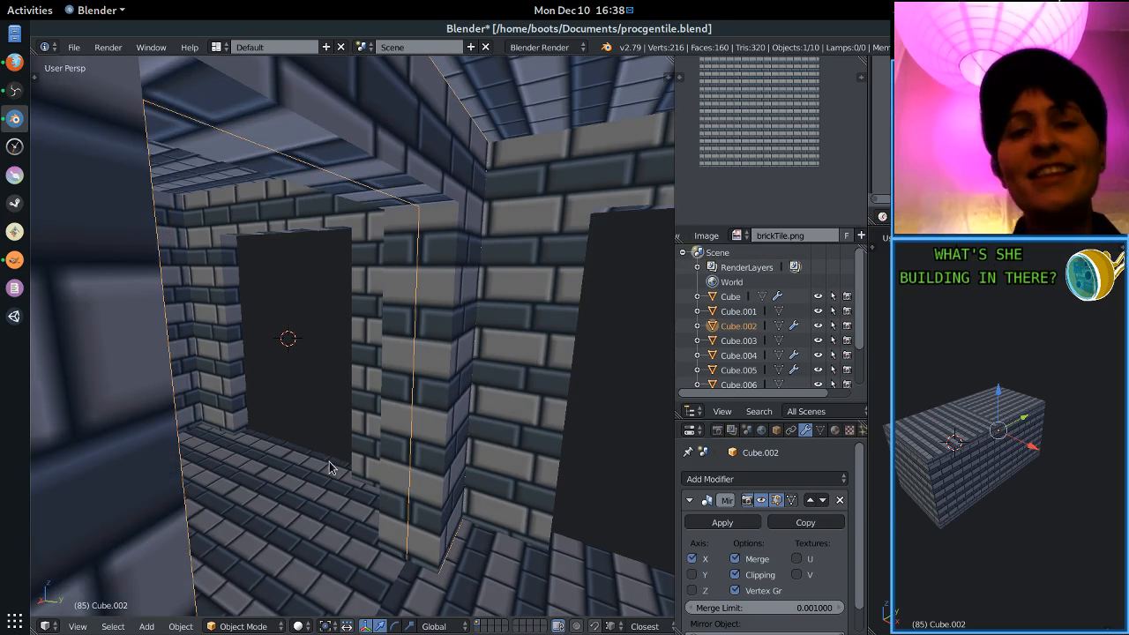
pyautogui.moveTo(461, 456); pyautogui.dragTo(282, 435, button='middle')
pyautogui.scroll(-7, 274, 436)
pyautogui.moveTo(416, 363); pyautogui.dragTo(349, 378, button='middle')
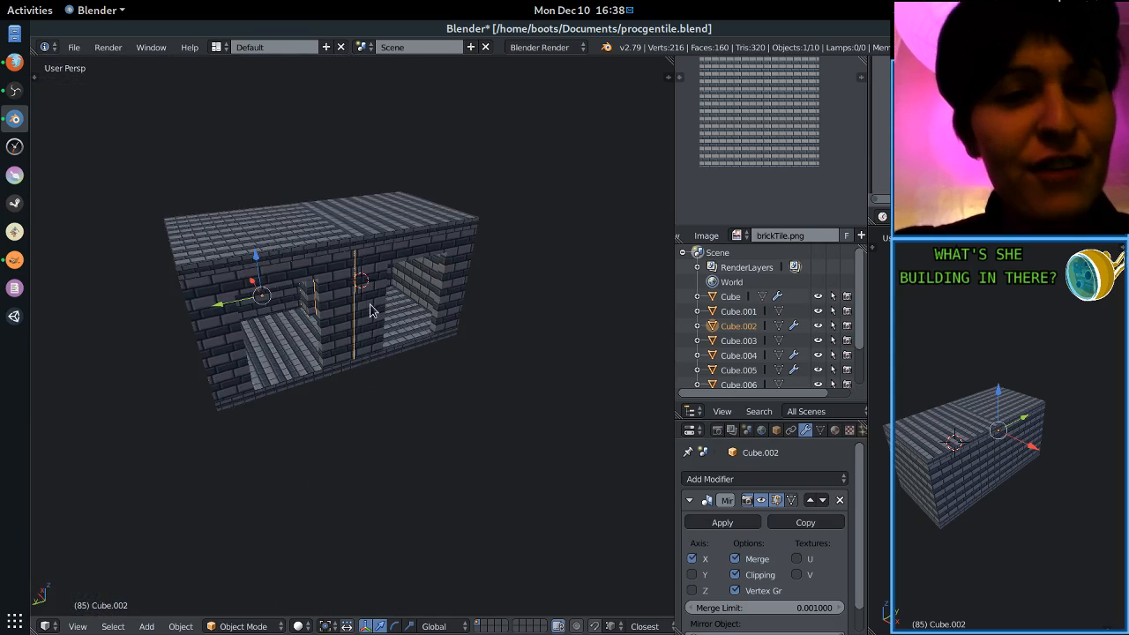
# Box-select all parts of the original room in a wireframe top view and restore textured shading.
pyautogui.rightClick(363, 254)
pyautogui.press('KP_1')
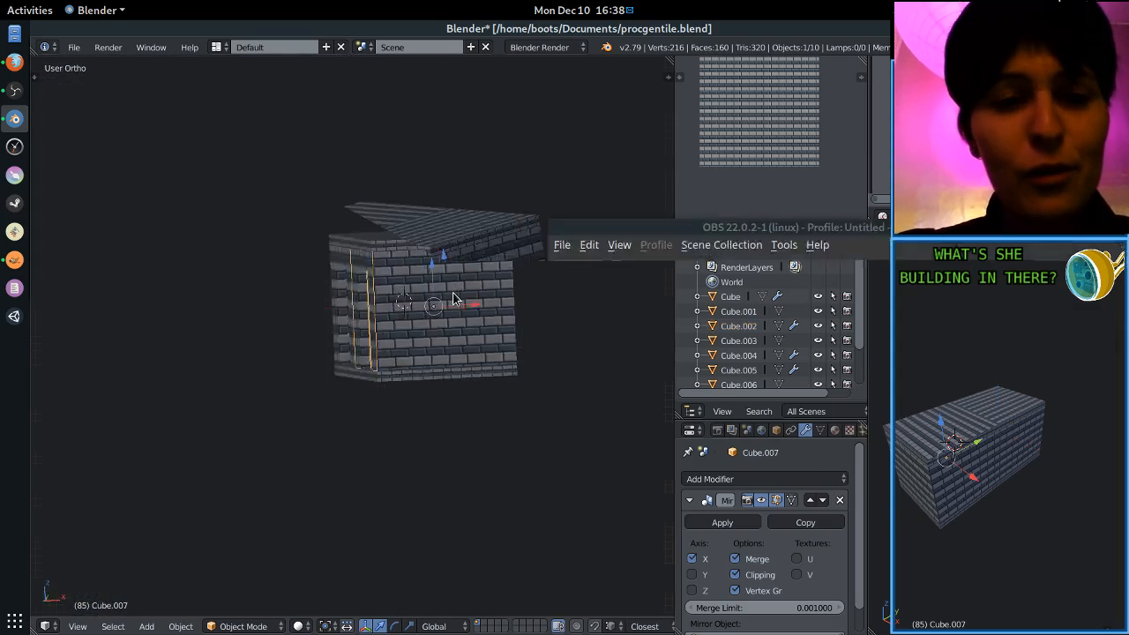
pyautogui.press('KP_7')
pyautogui.press('z')
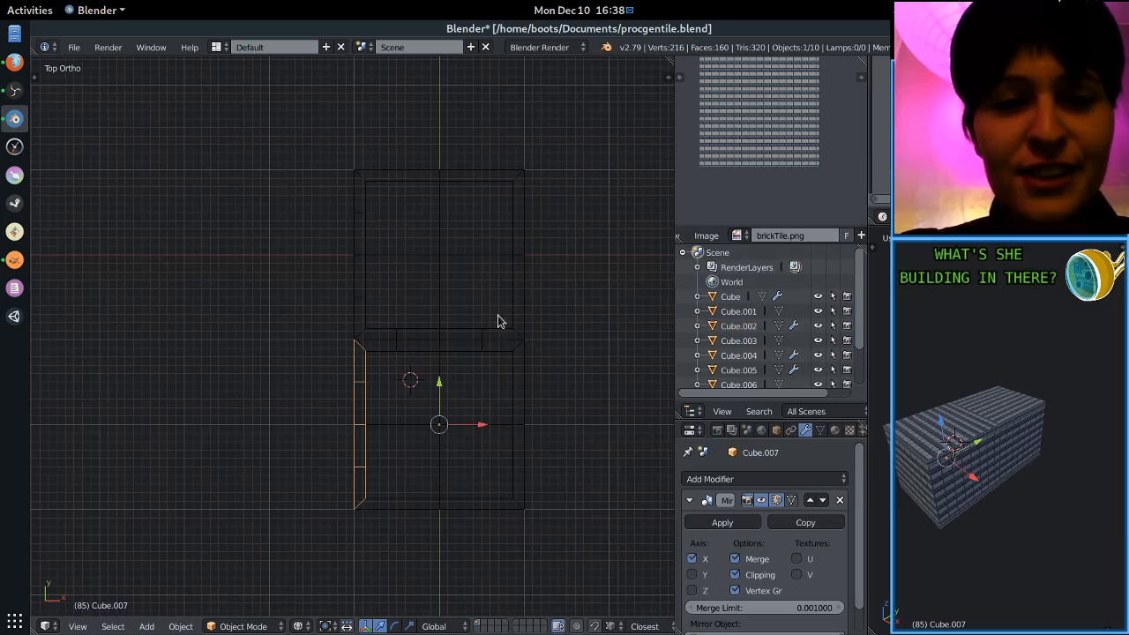
pyautogui.rightClick(468, 358)
pyautogui.scroll(1, 481, 357)
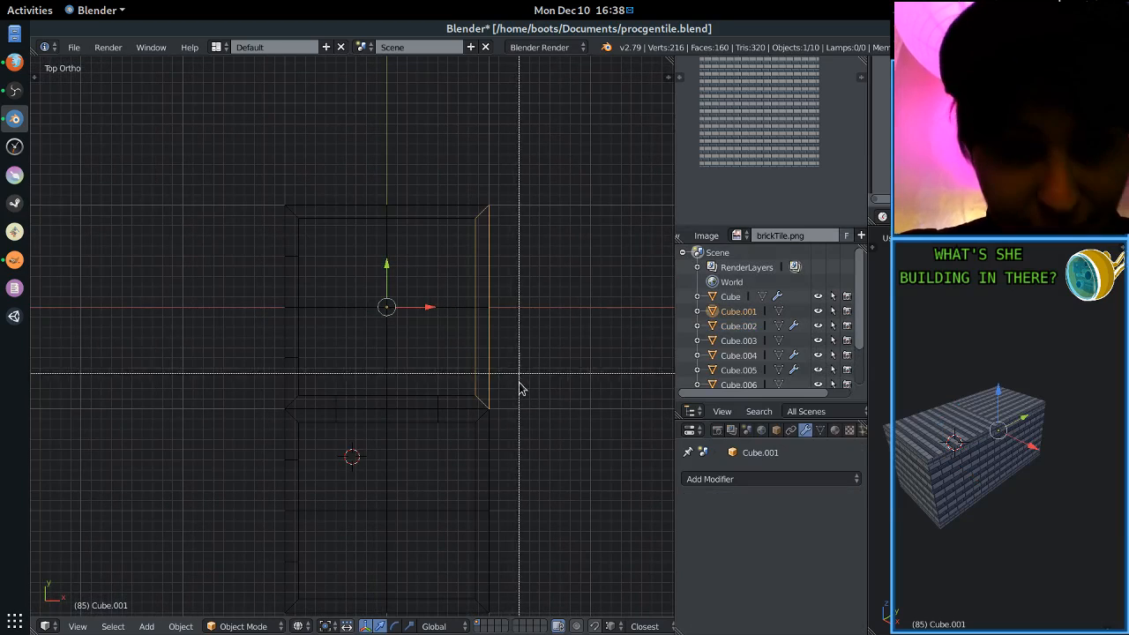
pyautogui.press('b')
pyautogui.moveTo(528, 411); pyautogui.dragTo(63, 144)
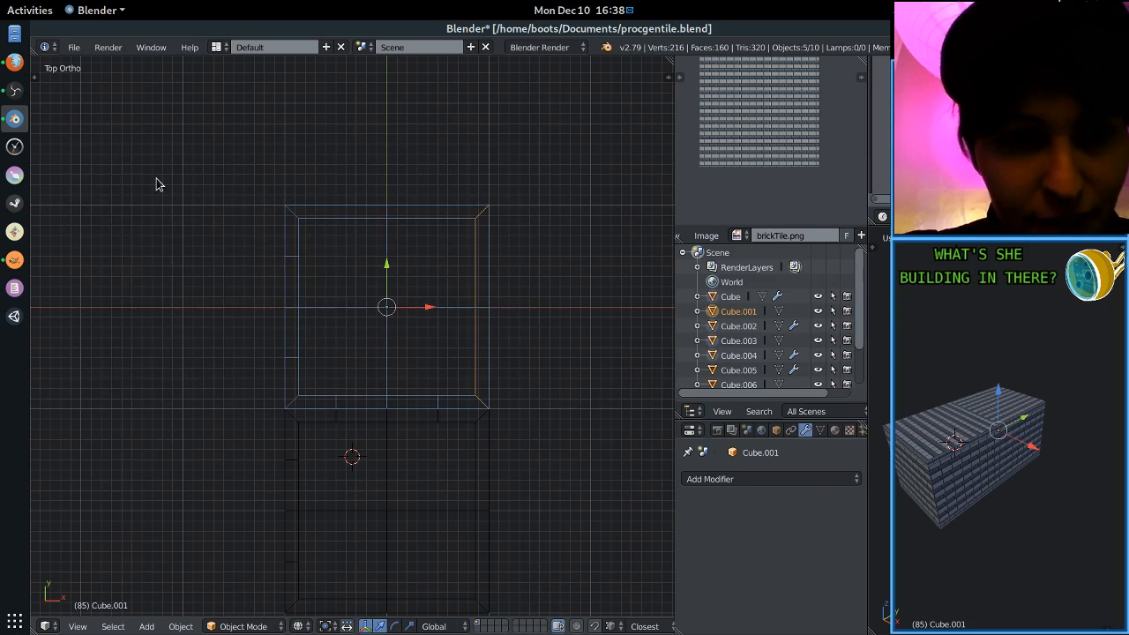
pyautogui.press('z')
pyautogui.moveTo(293, 239)
pyautogui.mouseDown(button='middle')
pyautogui.moveTo(443, 190)
pyautogui.moveTo(429, 216)
pyautogui.mouseUp(button='middle')
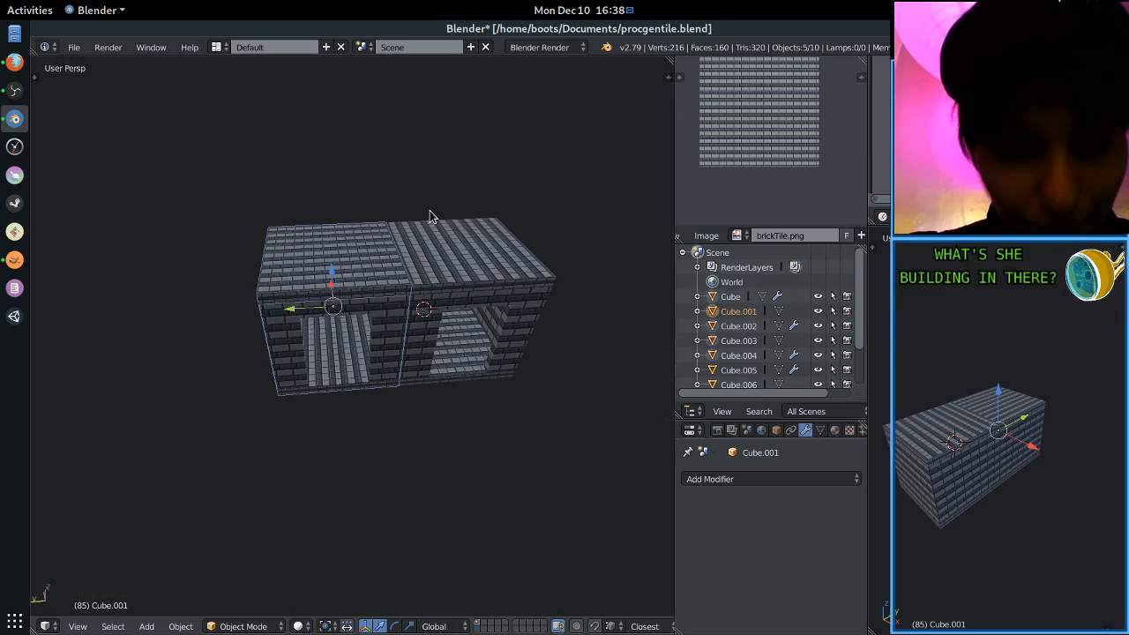
pyautogui.moveTo(298, 310); pyautogui.dragTo(213, 301)
pyautogui.hotkey('ctrl', 'z')
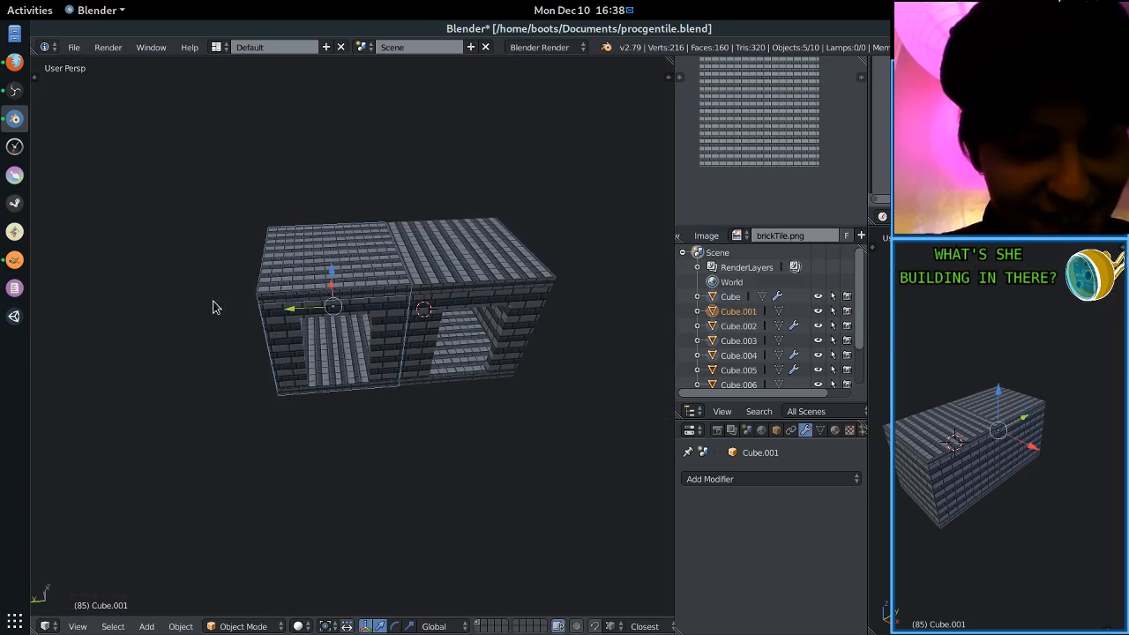
# Duplicate the selected room and move the copy along the X axis, clear of the original on its doorway side.
pyautogui.hotkey('shift', 'd')
pyautogui.rightClick(214, 307)
pyautogui.moveTo(213, 307); pyautogui.dragTo(281, 363, button='middle')
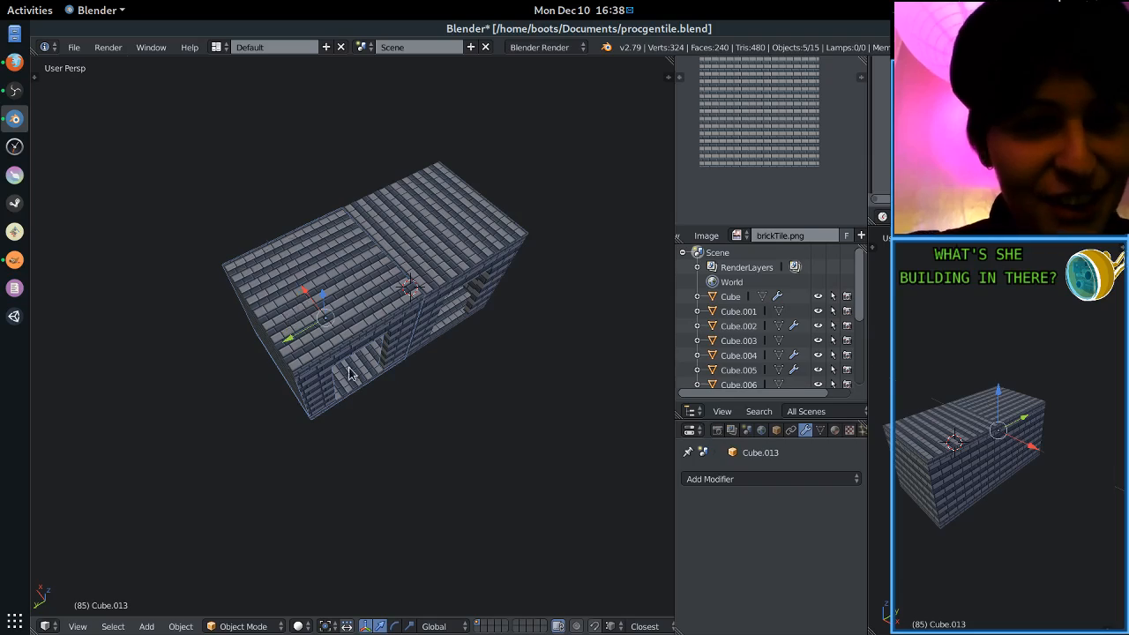
pyautogui.moveTo(304, 291); pyautogui.dragTo(431, 433)
# Rotate the new room about the Z axis so its doorway faces the original and move it along X flush against it.
pyautogui.moveTo(430, 433); pyautogui.dragTo(467, 334, button='middle')
pyautogui.write('rz18')
pyautogui.press('Return')
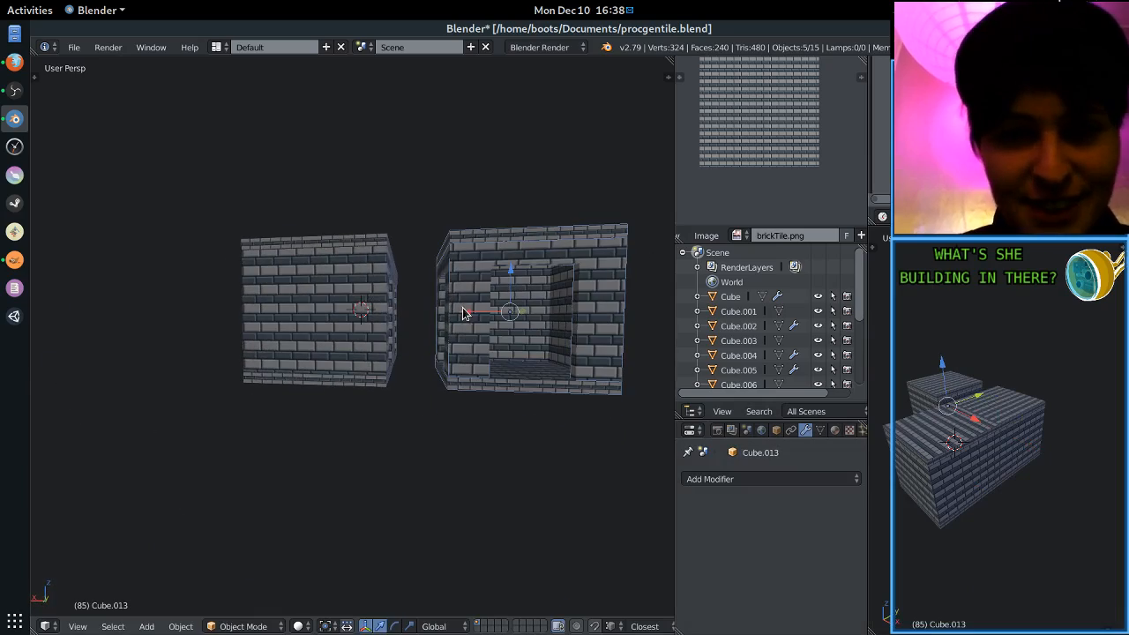
pyautogui.moveTo(463, 313); pyautogui.dragTo(388, 239)
# Deselect everything and examine the three connected rooms from inside through the doorways and from outside.
pyautogui.scroll(4, 431, 288)
pyautogui.keyDown('shift'); pyautogui.moveTo(431, 288); pyautogui.dragTo(289, 359, button='middle'); pyautogui.keyUp('shift')
pyautogui.scroll(3, 291, 344)
pyautogui.scroll(2, 293, 337)
pyautogui.press('a')
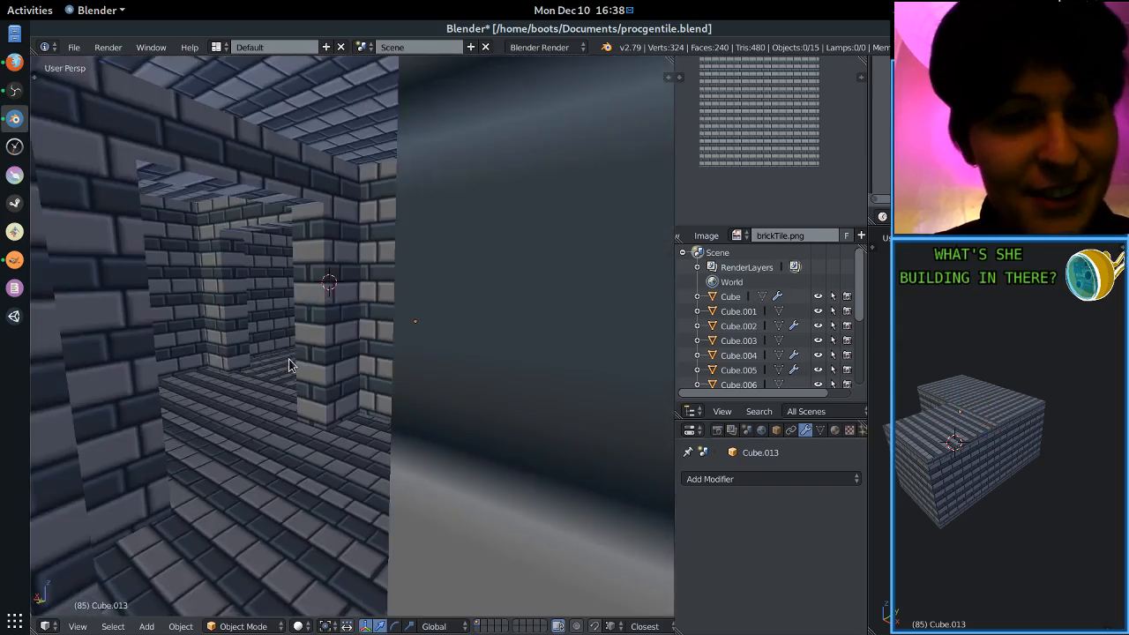
pyautogui.scroll(3, 289, 359)
pyautogui.keyDown('shift'); pyautogui.moveTo(388, 367); pyautogui.dragTo(426, 443, button='middle'); pyautogui.keyUp('shift')
pyautogui.scroll(3, 464, 366)
pyautogui.scroll(-3, 291, 428)
pyautogui.moveTo(284, 425); pyautogui.dragTo(311, 433, button='middle')
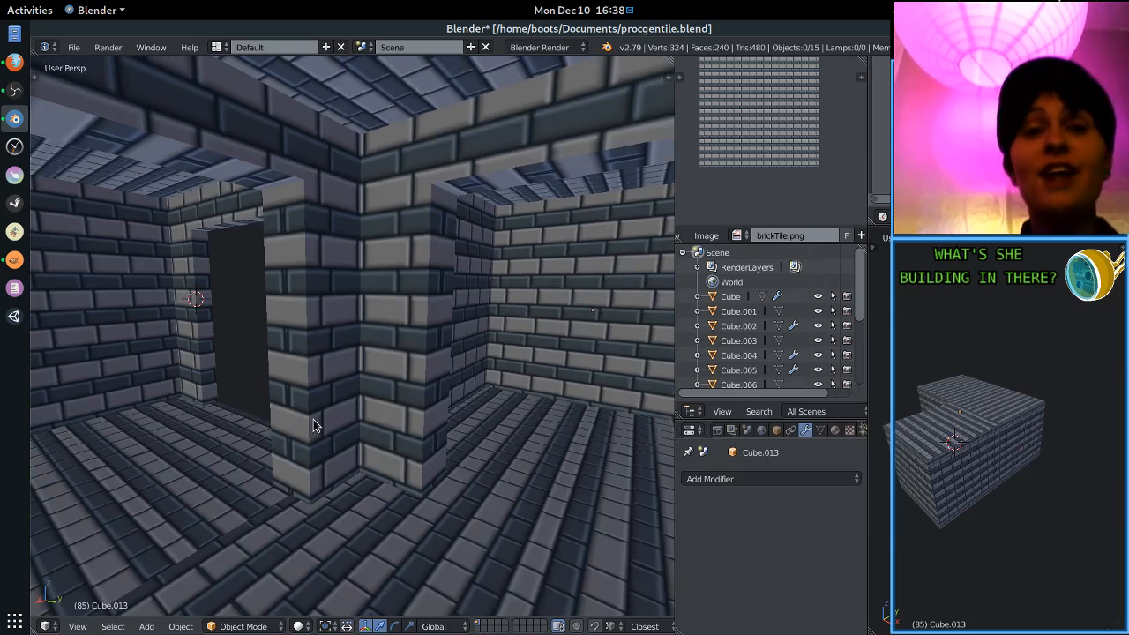
pyautogui.scroll(5, 314, 425)
pyautogui.keyDown('shift'); pyautogui.moveTo(313, 425); pyautogui.dragTo(292, 479, button='middle'); pyautogui.keyUp('shift')
pyautogui.scroll(-5, 424, 485)
pyautogui.scroll(-8, 423, 484)
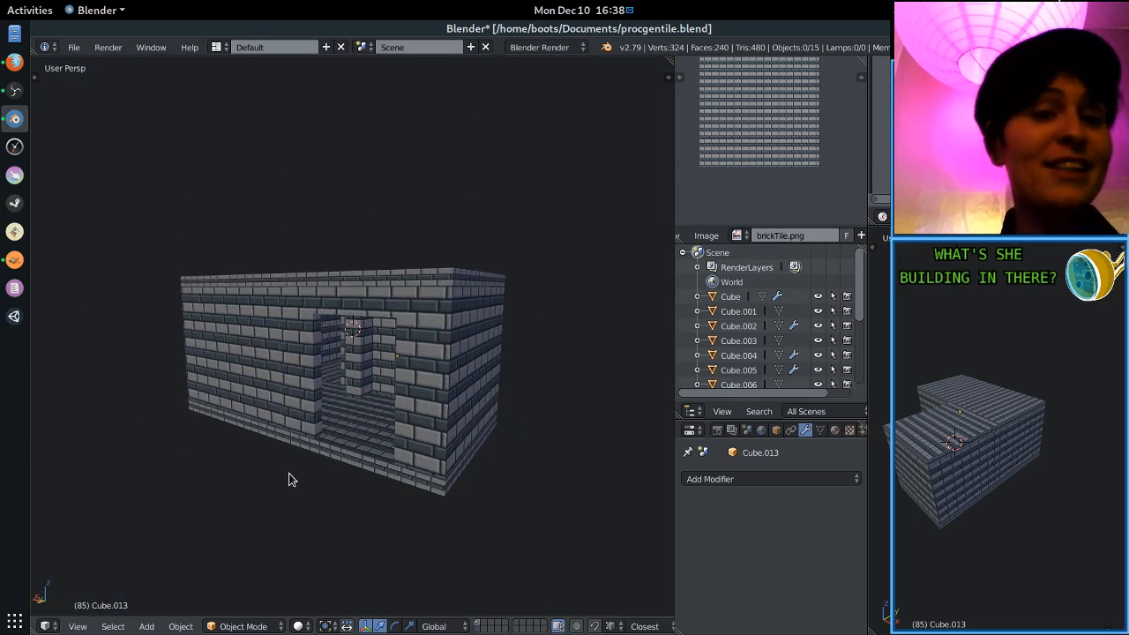
pyautogui.moveTo(456, 333); pyautogui.dragTo(425, 377, button='middle')
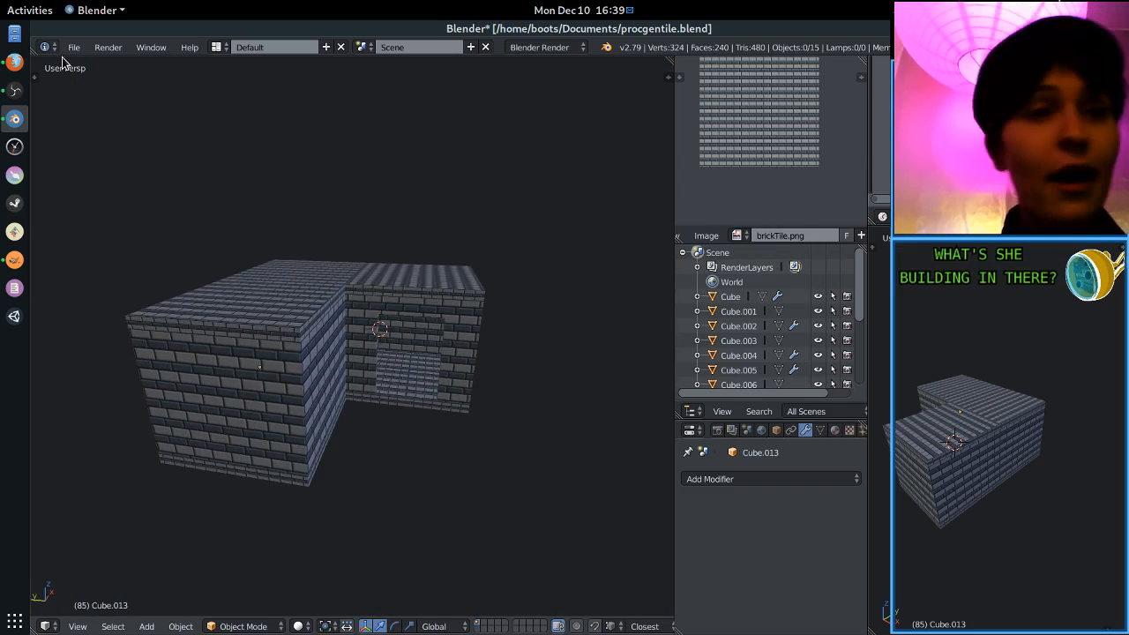
# Switch to Firefox to view the wall-tiling question in Discord's help-me channel and return to Blender.
pyautogui.click(15, 62)
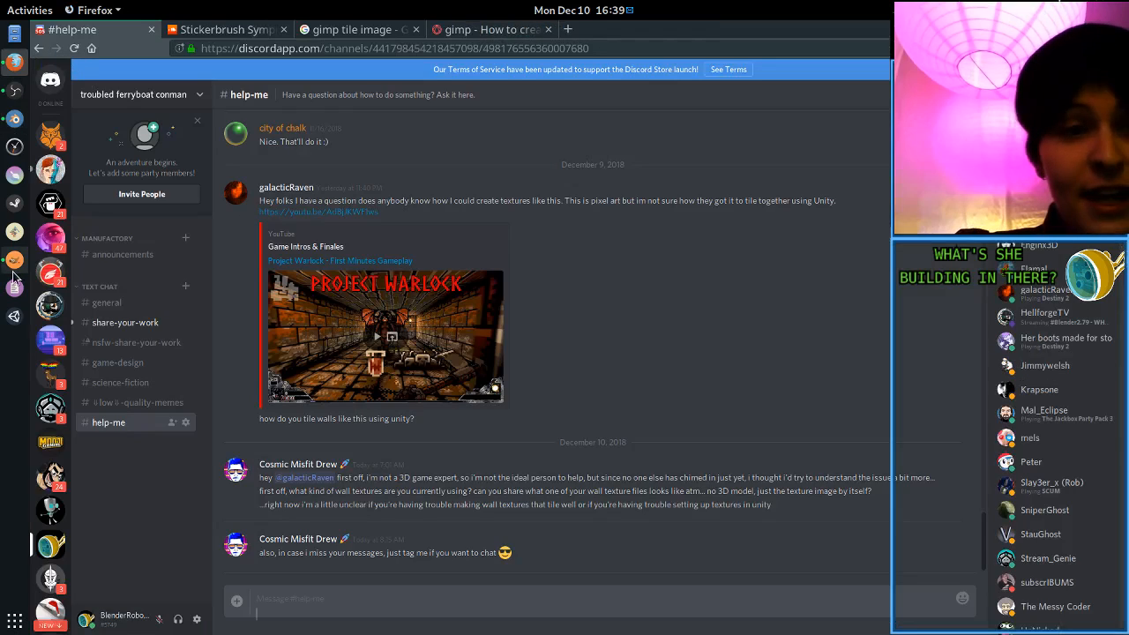
pyautogui.click(14, 119)
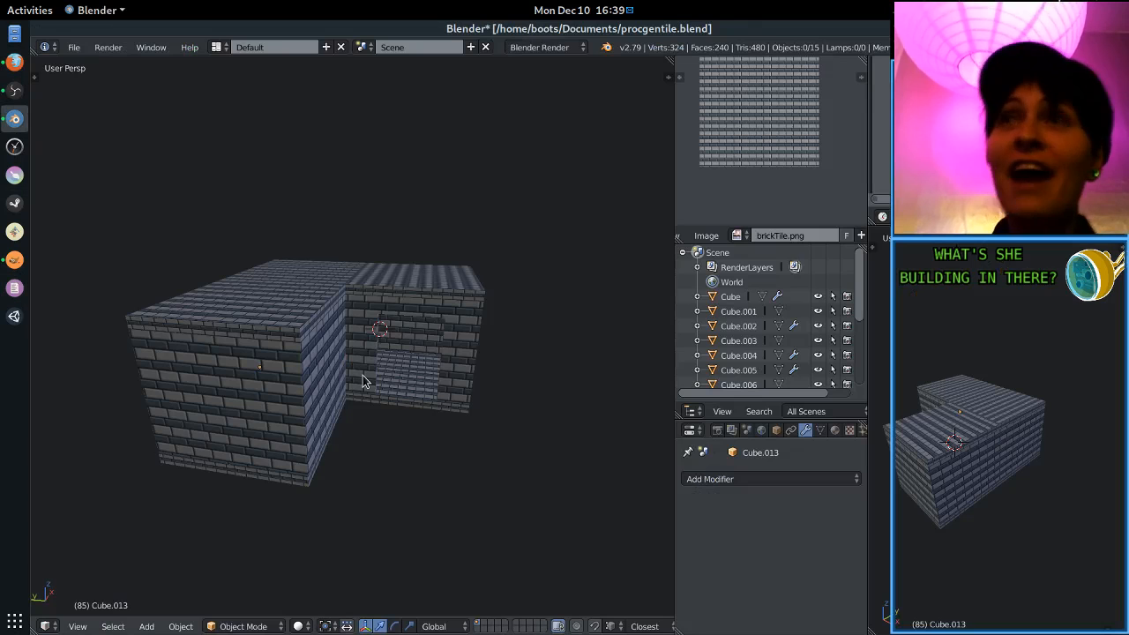
pyautogui.scroll(-2, 362, 381)
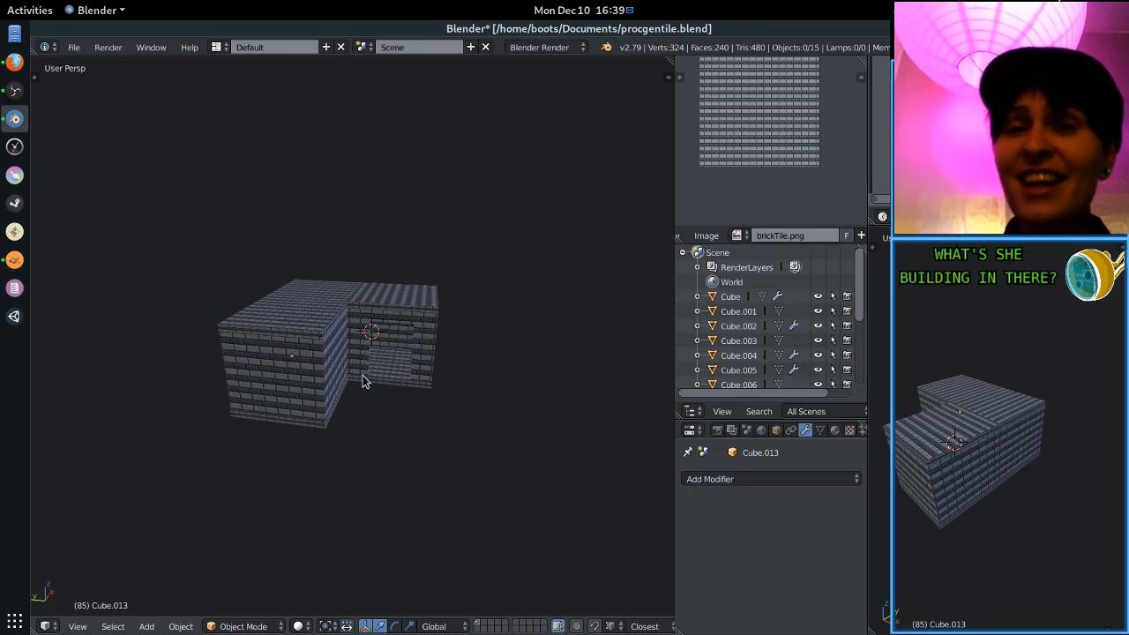